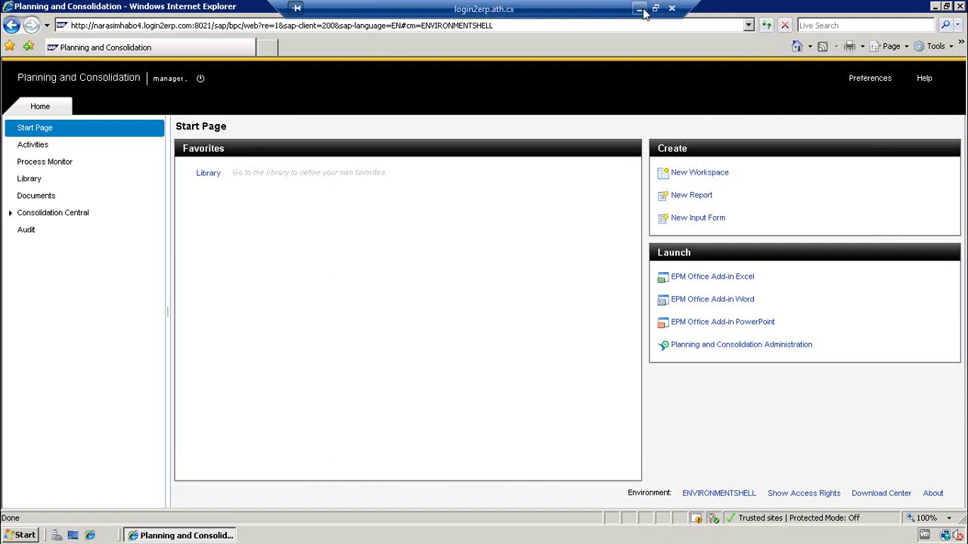
# - Minimize the remote SAP BPC session and bring the Word document forward
pyautogui.click(639, 8)
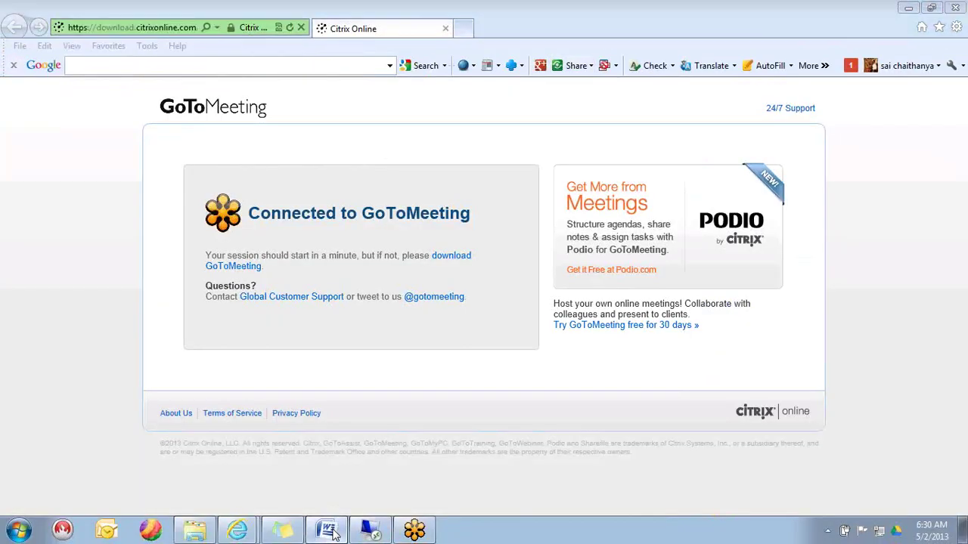
pyautogui.click(330, 529)
# - Start a numbered list with item 1 'Environment Creation --> Back End Info Area'
pyautogui.write('1. ')
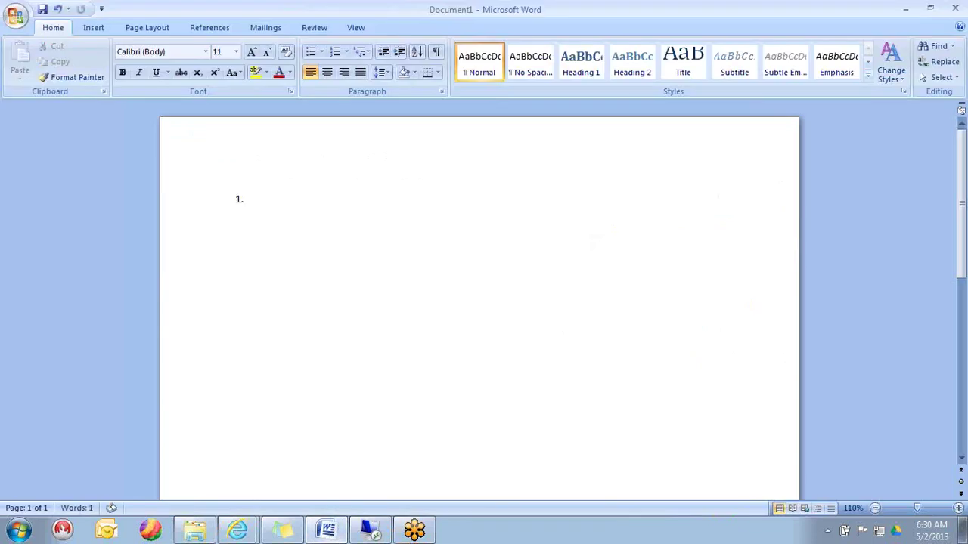
pyautogui.write('Env')
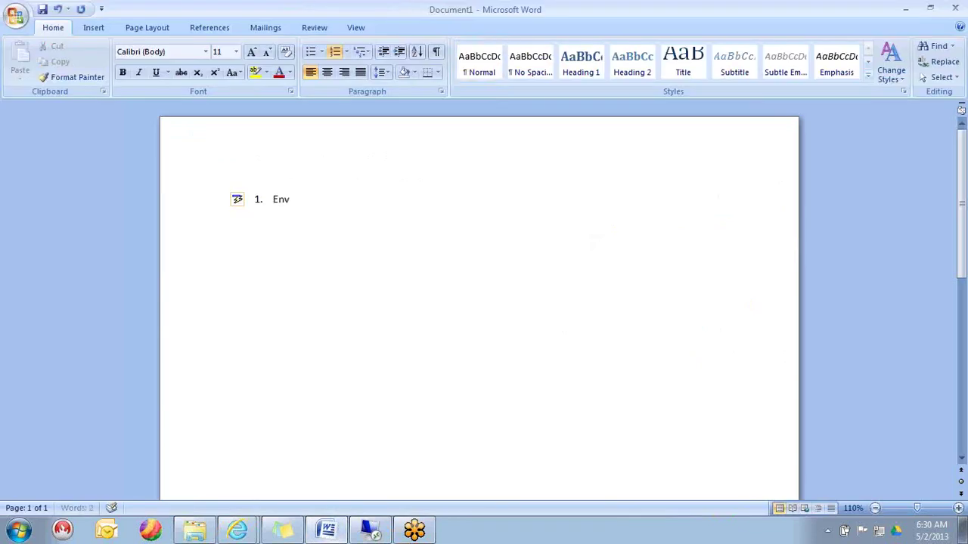
pyautogui.write('ironment Creation ')
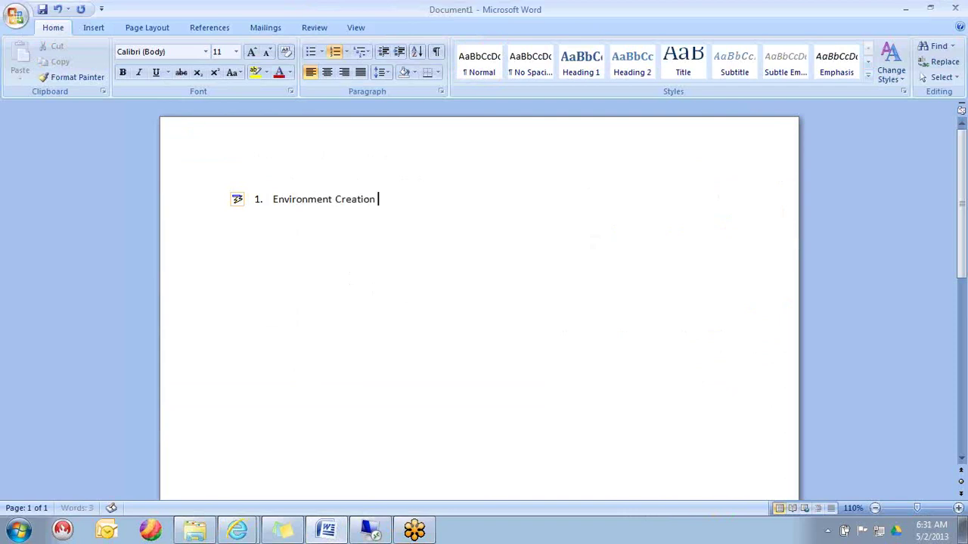
pyautogui.write('-->')
pyautogui.write(' Ba')
pyautogui.write('ck End ')
pyautogui.write('Infor')
pyautogui.press('BackSpace')
pyautogui.write('Area')
pyautogui.press('Return')
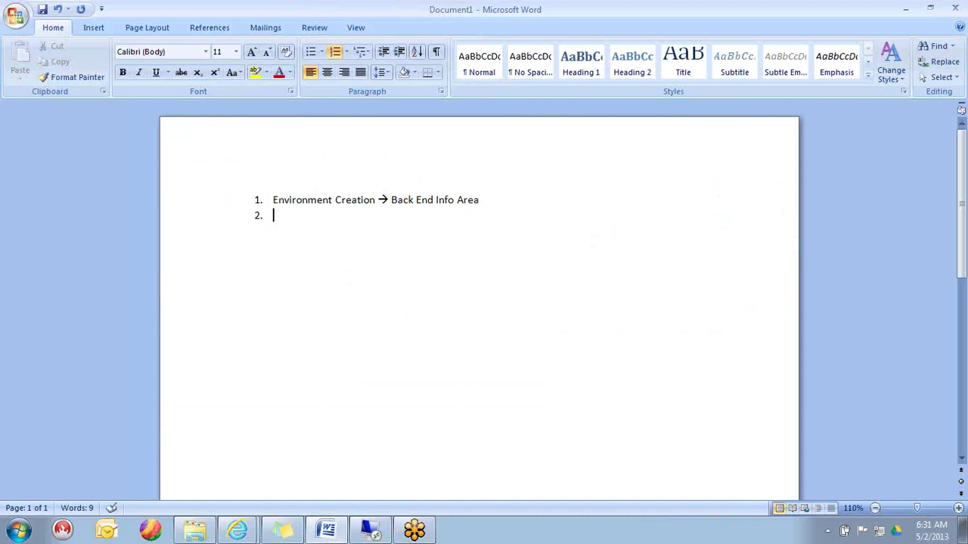
# - Add item 2 'Dimension - Test -> Back end - Info Object' to the list
pyautogui.write('Dimensio')
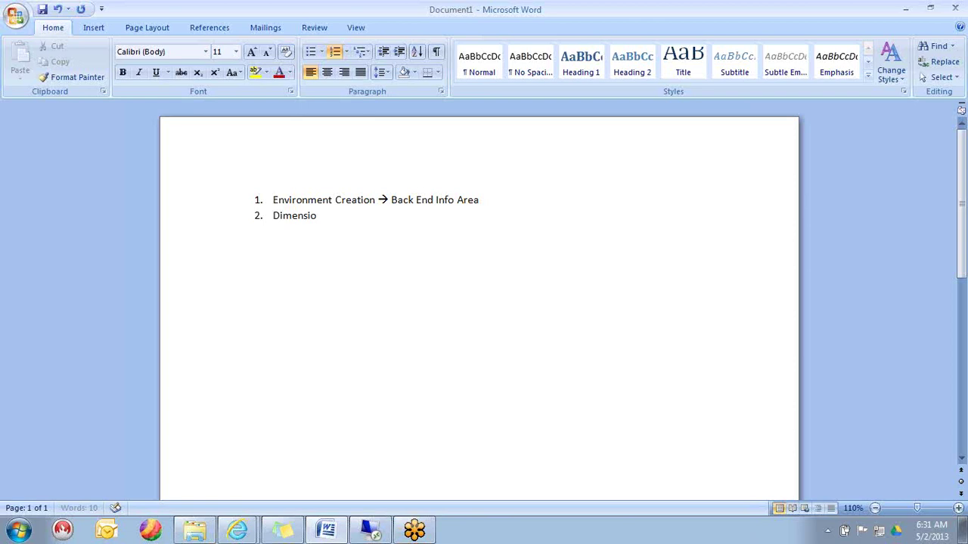
pyautogui.write('n --')
pyautogui.press('BackSpace')
pyautogui.write('Test -')
pyautogui.write('> ')
pyautogui.write('Back end')
pyautogui.write(' - ')
pyautogui.write('In')
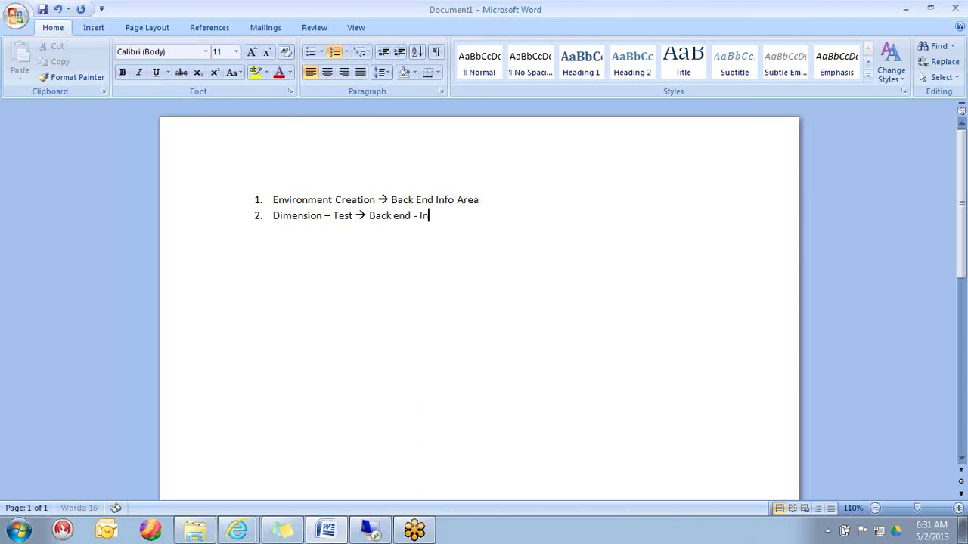
pyautogui.write('fo Object')
pyautogui.press('Return')
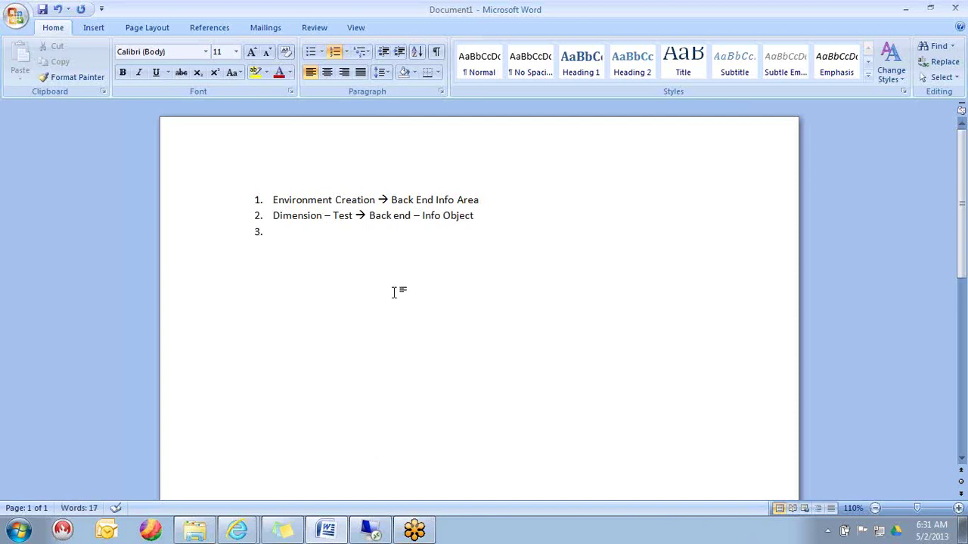
# - Add item 3 'Model - Test -->Info Cube' and type item 4 'We Will do the SAP BPC IMG Configuration.'
pyautogui.write('Model')
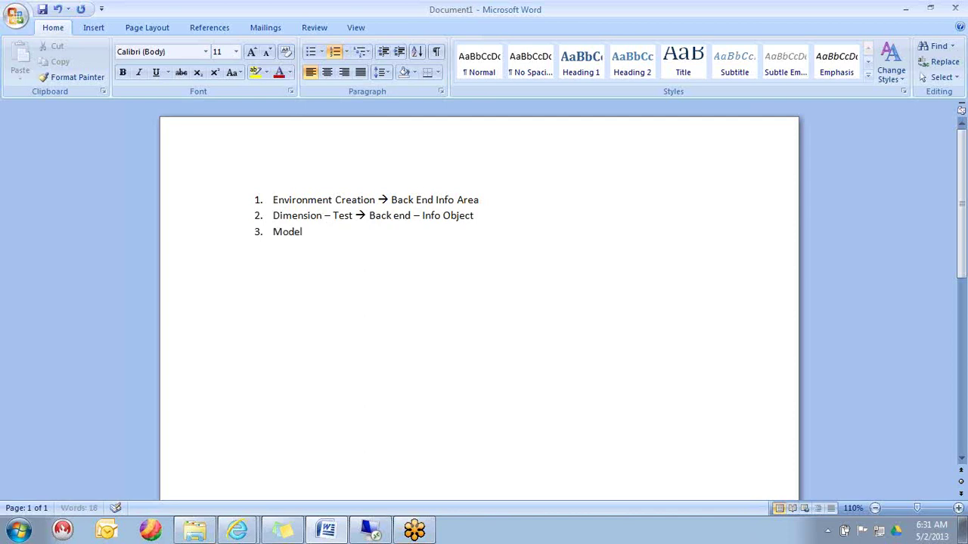
pyautogui.write(' - Test ')
pyautogui.write('-->')
pyautogui.write('Info C')
pyautogui.write('ube')
pyautogui.press('Return')
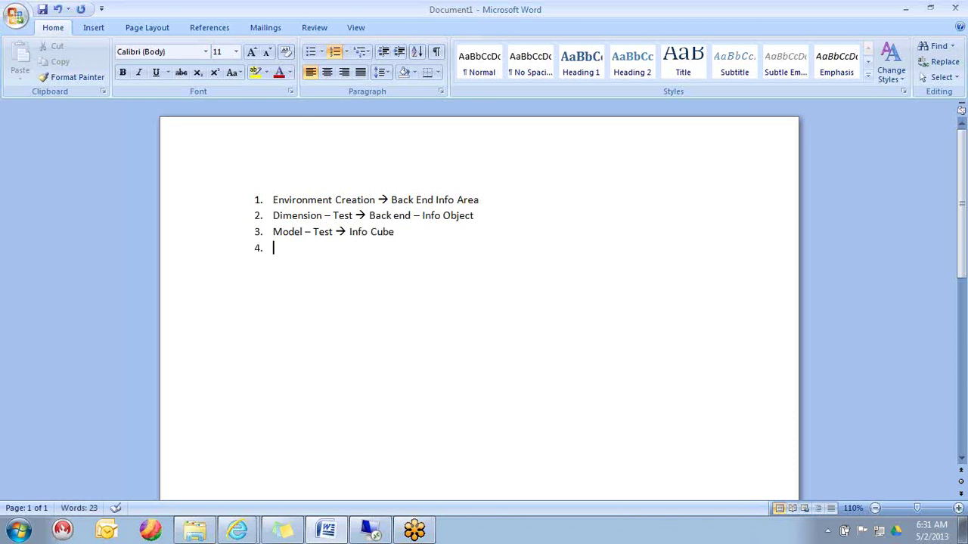
pyautogui.write('We Will do the SAP BPC IMG Co')
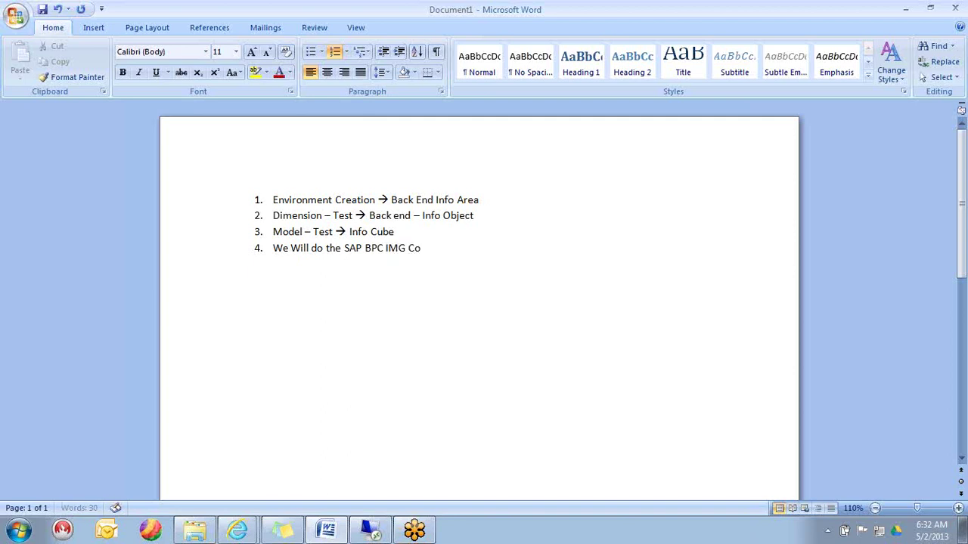
pyautogui.write('nfiguration.')
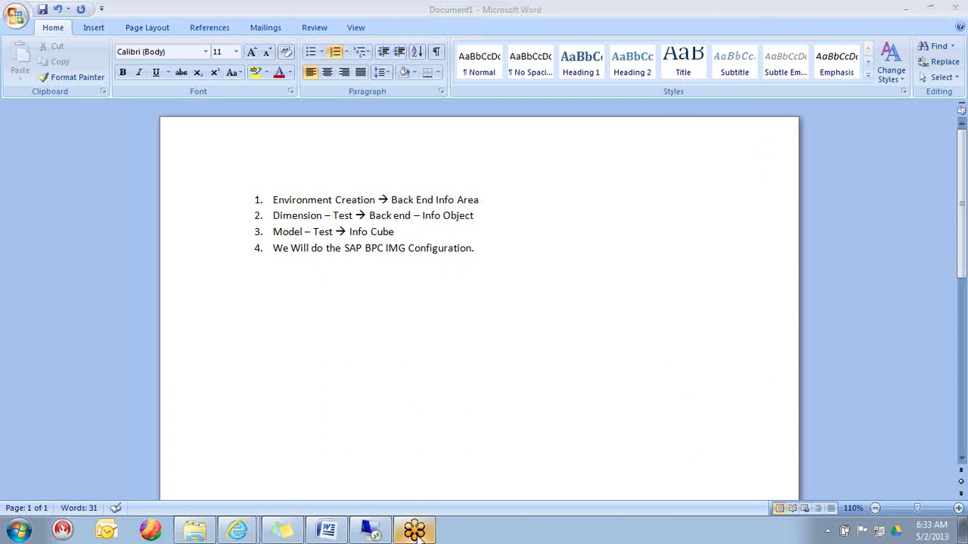
# - Leave item 4 reading 'We Will do the SAP BPC IMG Configuration.' as the final list entry
pyautogui.moveTo(417, 535)
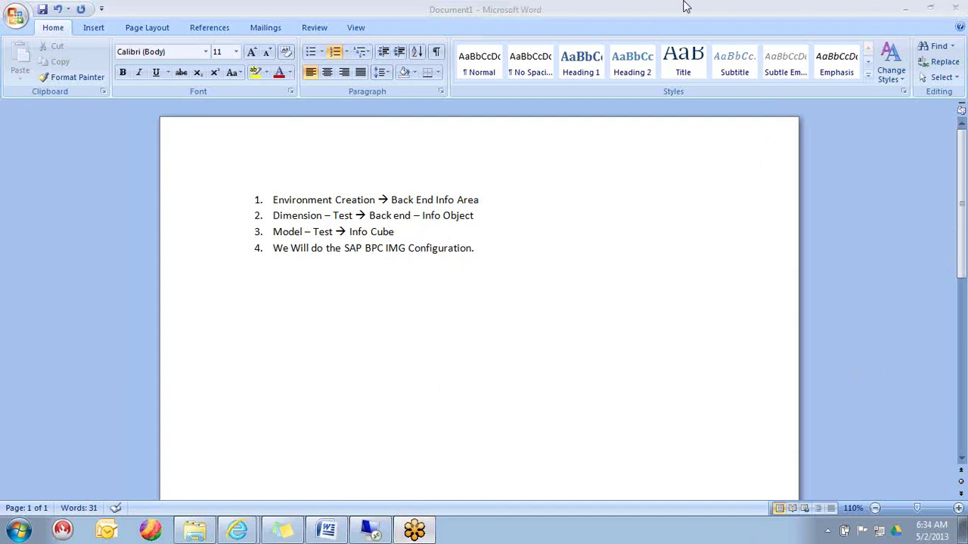
# - Minimize Word and the GoToMeeting page, then return from the invitation to the Gmail inbox list
pyautogui.click(909, 9)
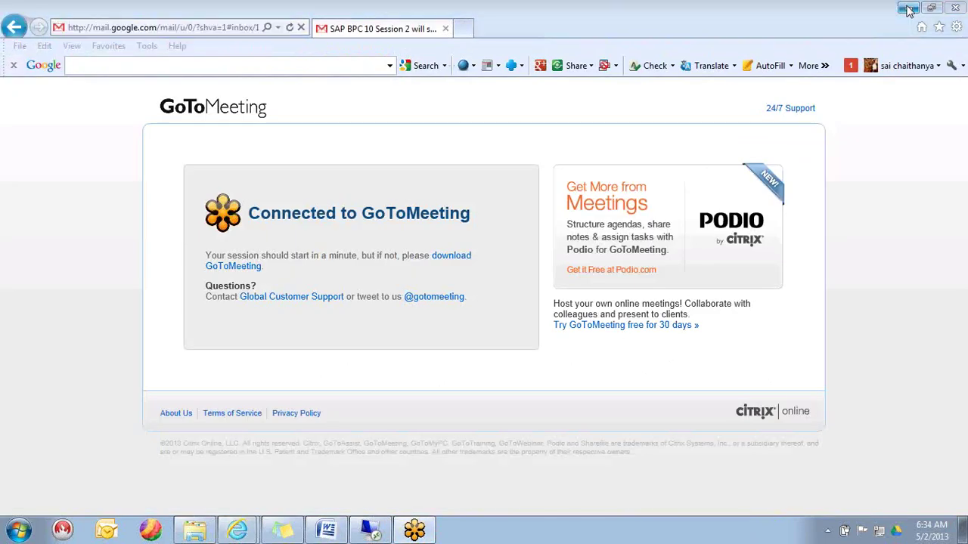
pyautogui.click(909, 9)
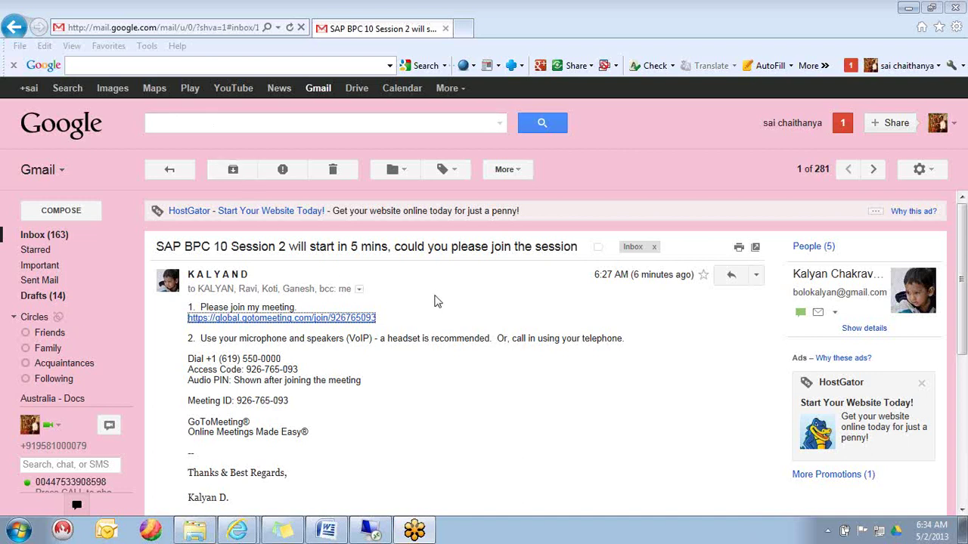
pyautogui.click(437, 302)
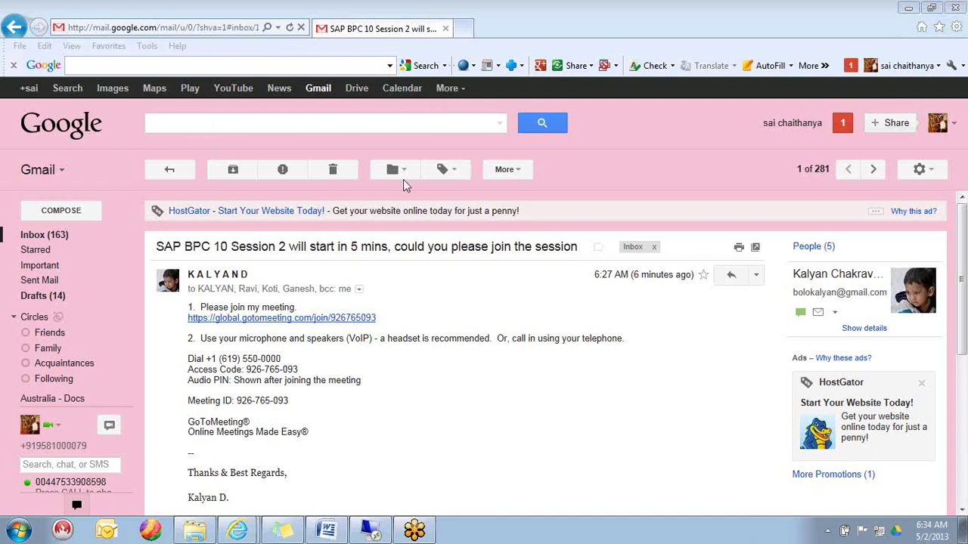
pyautogui.click(169, 173)
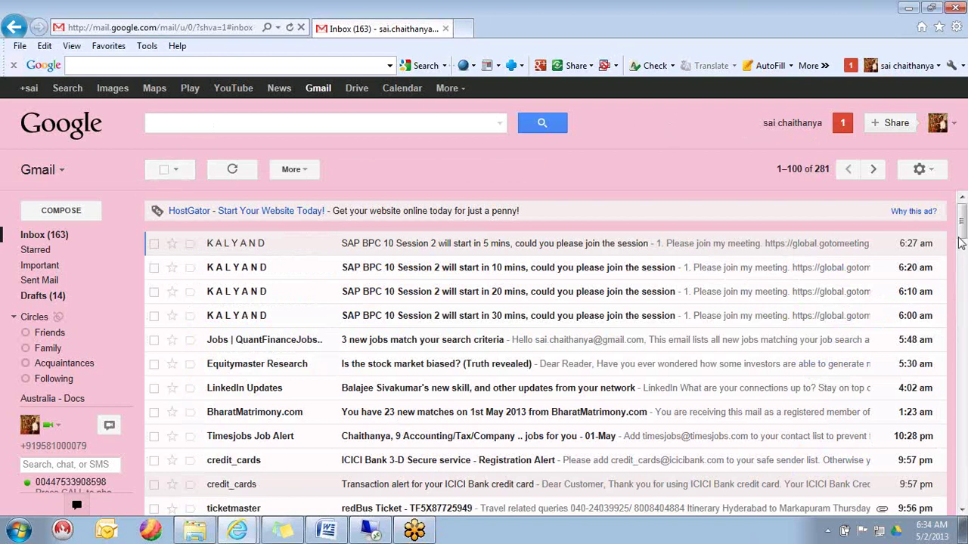
pyautogui.moveTo(961, 243); pyautogui.dragTo(963, 277)
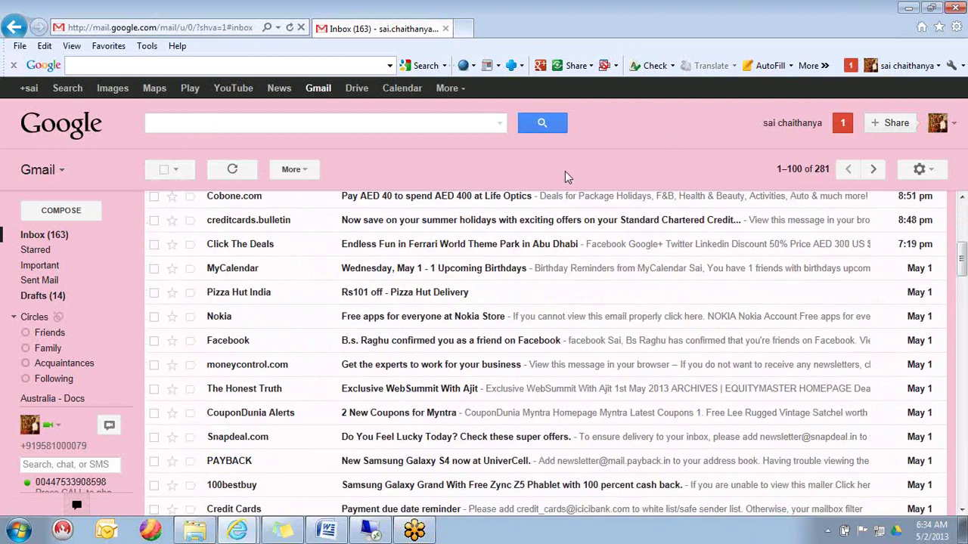
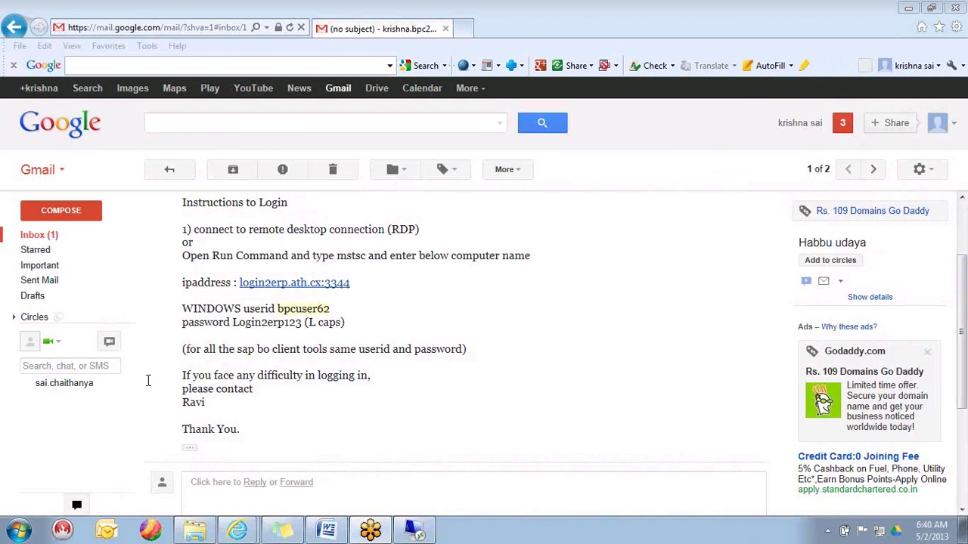
# - Find Run in the Start menu and run mstsc to launch Remote Desktop Connection
pyautogui.click(19, 530)
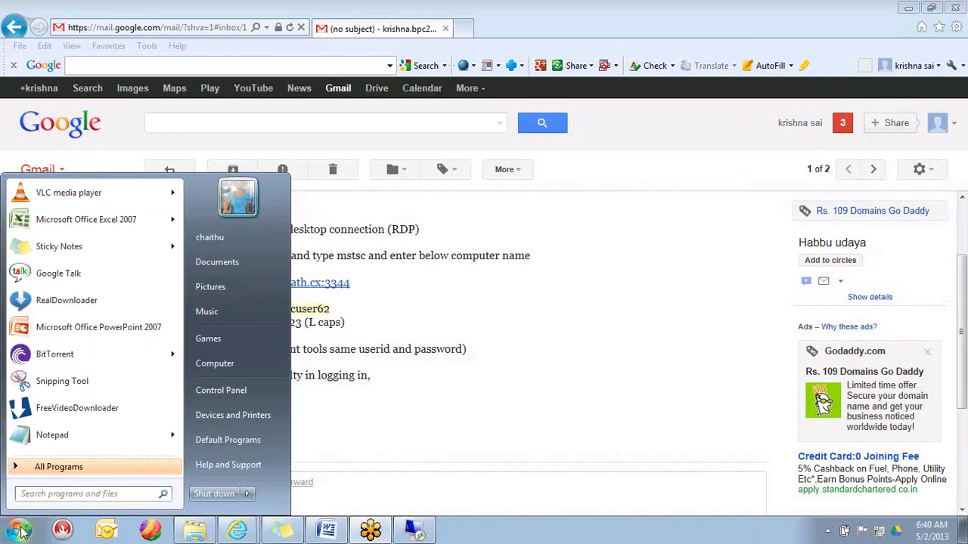
pyautogui.click(59, 495)
pyautogui.write('run')
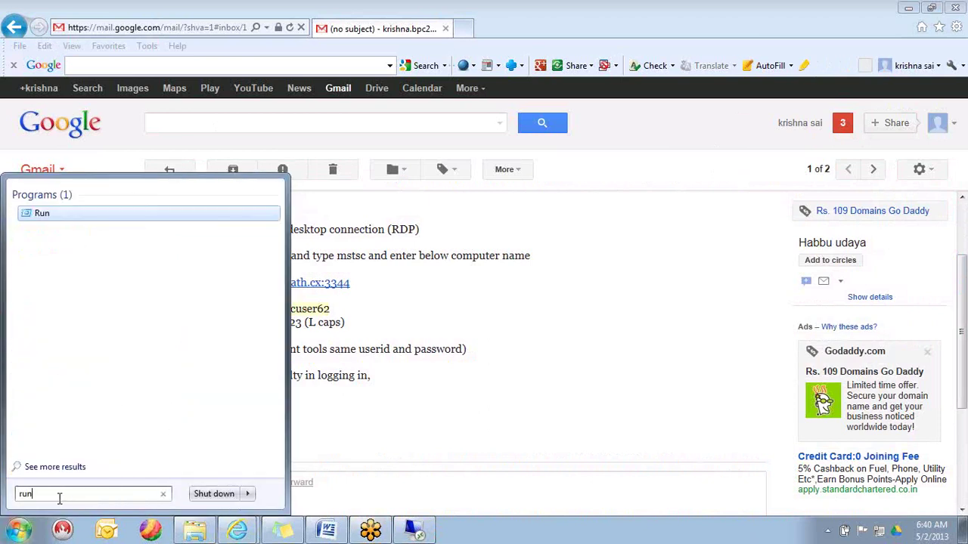
pyautogui.press('Return')
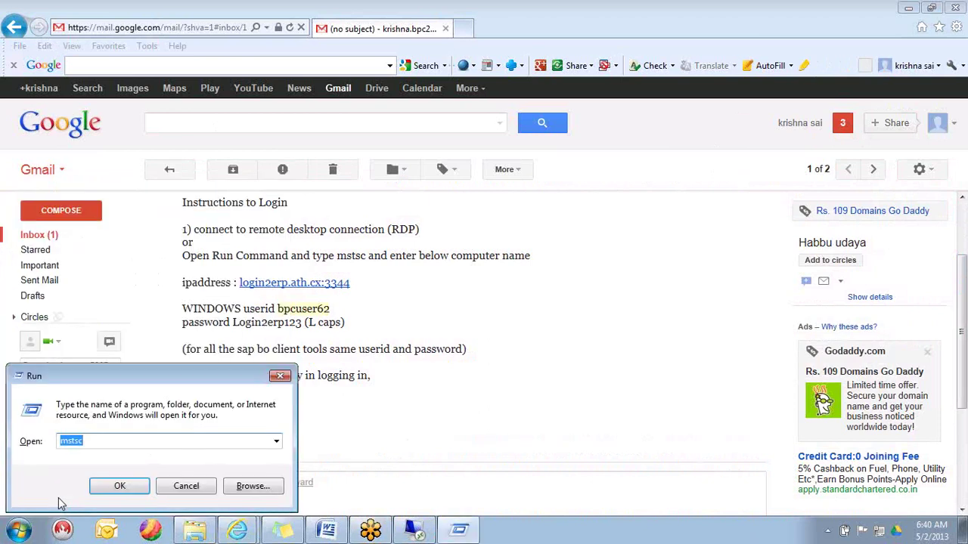
pyautogui.click(87, 442)
pyautogui.click(128, 490)
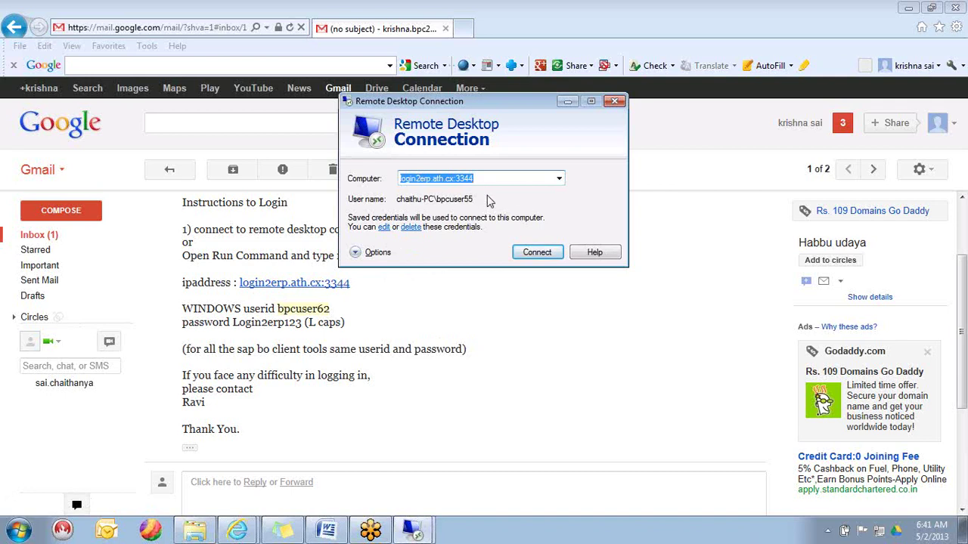
# - Start connecting to the remote computer, move the certificate warning aside, and return to the Gmail inbox
pyautogui.click(538, 253)
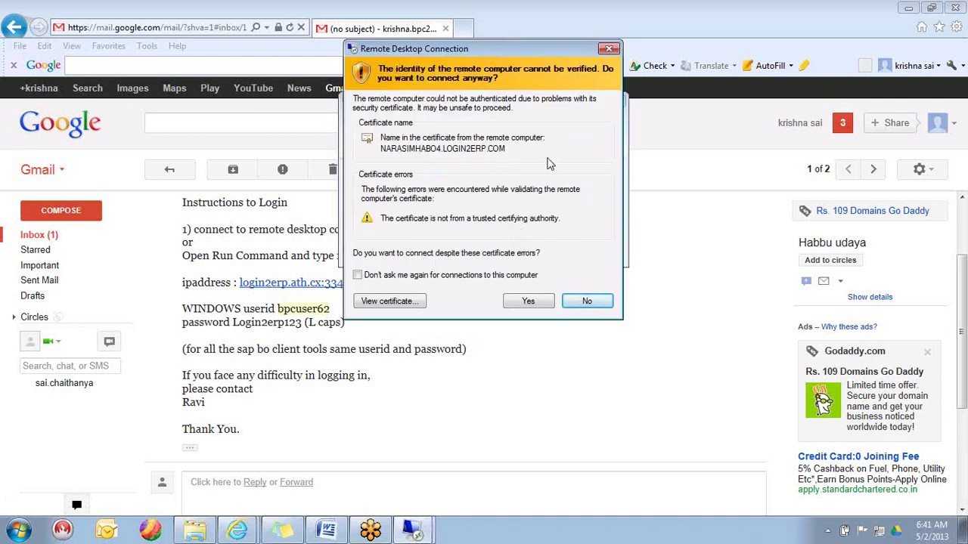
pyautogui.moveTo(508, 53); pyautogui.dragTo(607, 32)
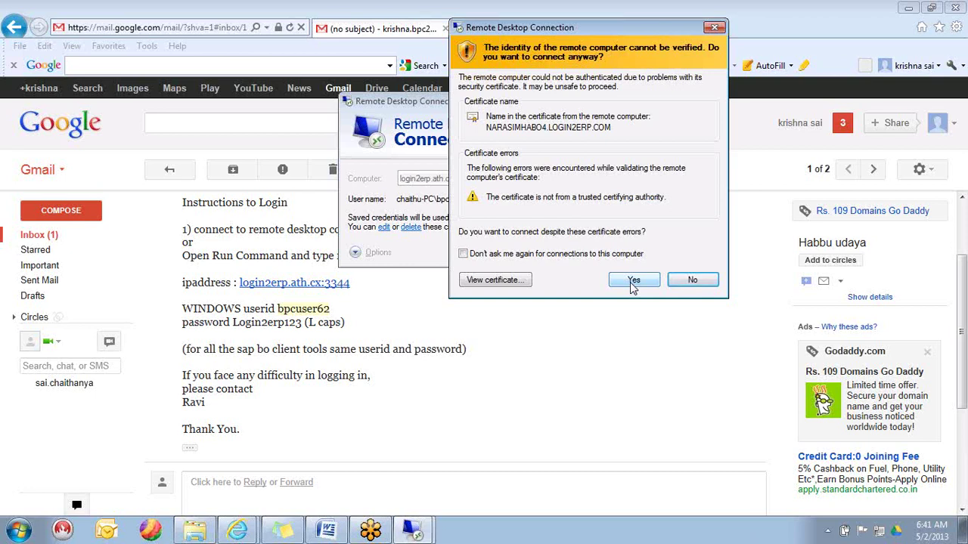
pyautogui.click(633, 286)
pyautogui.click(173, 171)
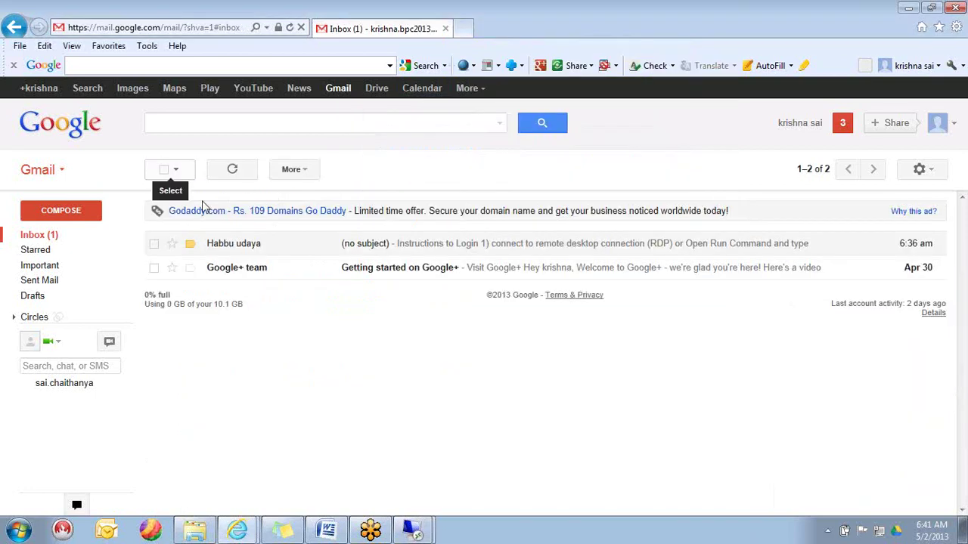
# - Bring the certificate warning back from the taskbar and accept it to open the remote desktop
pyautogui.click(238, 533)
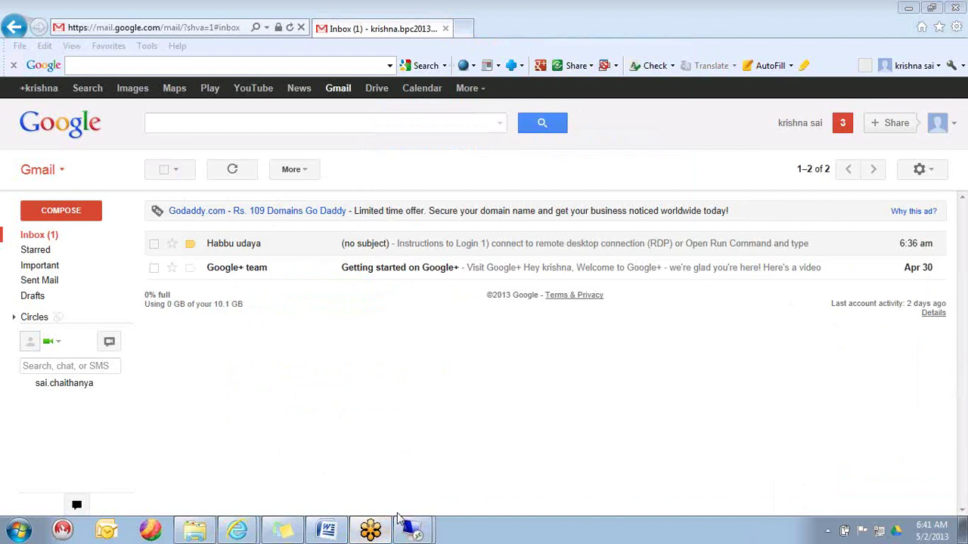
pyautogui.click(413, 533)
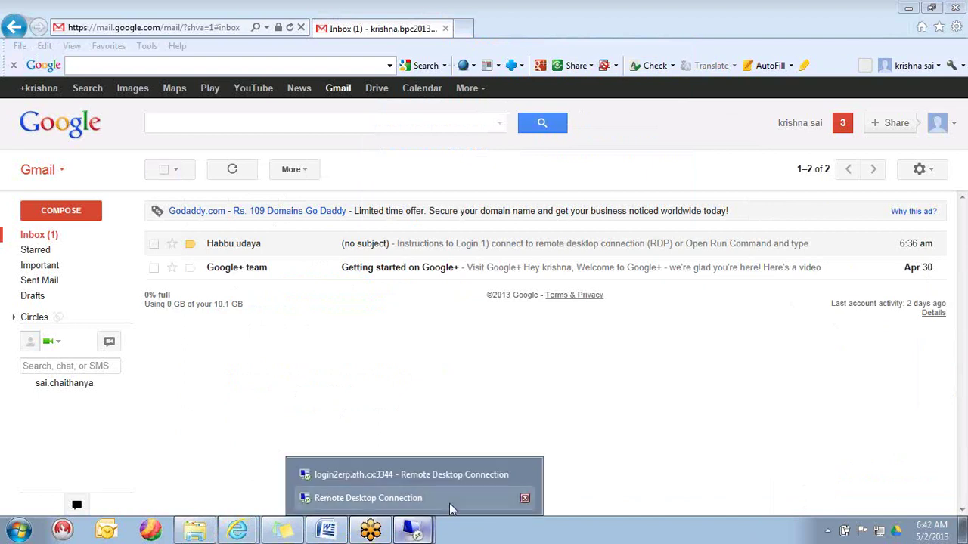
pyautogui.click(448, 502)
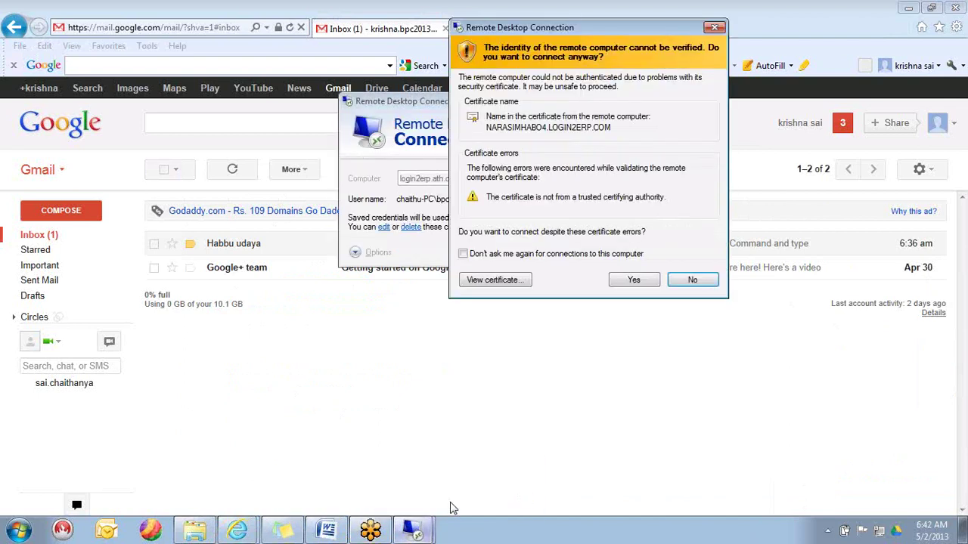
pyautogui.click(633, 280)
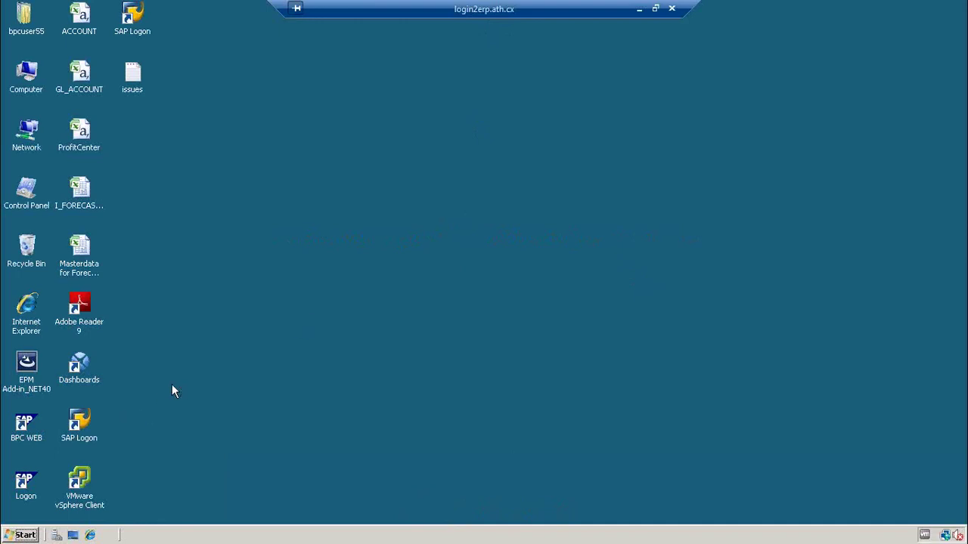
# - Launch BPC WEB from the desktop, maximize the logon page, and sign in with user ID and password
pyautogui.click(23, 429)
pyautogui.doubleClick(25, 429)
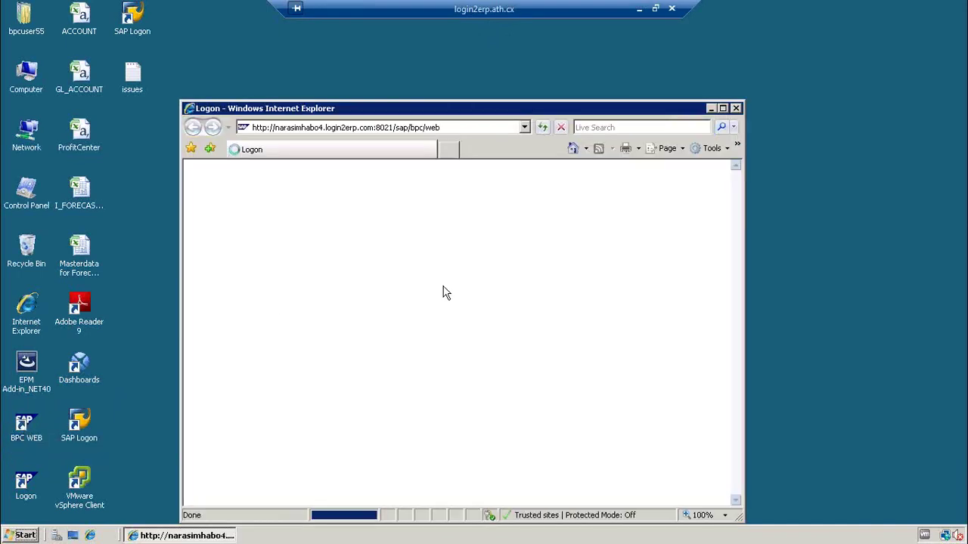
pyautogui.click(723, 108)
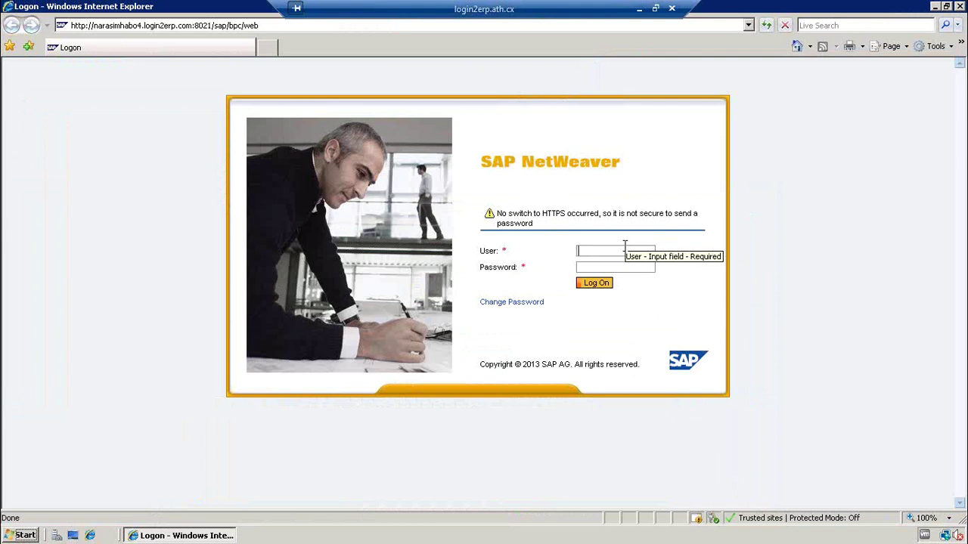
pyautogui.write('bpc')
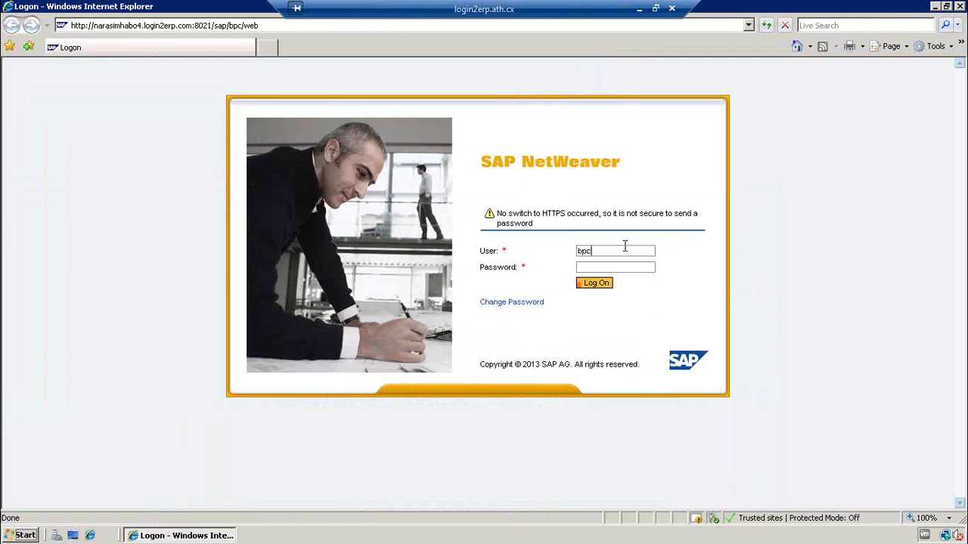
pyautogui.write('user62')
pyautogui.press('Tab')
pyautogui.write('************')
pyautogui.press('Return')
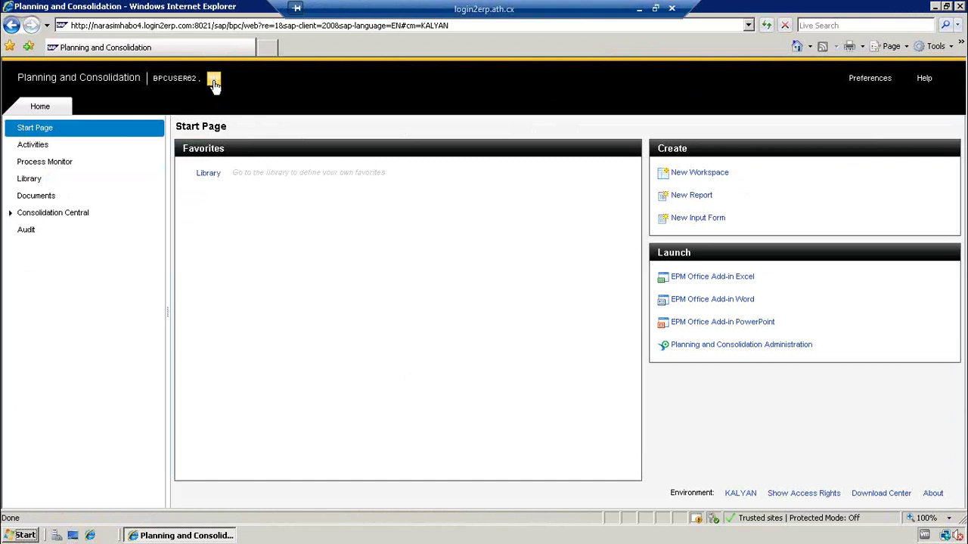
# - Log off Planning and Consolidation with confirmation and close the Internet Explorer window
pyautogui.click(214, 81)
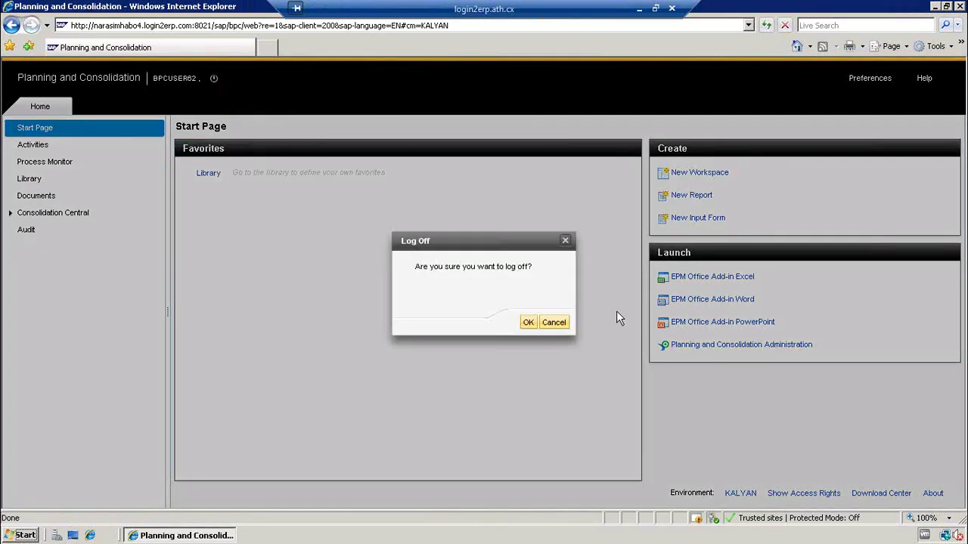
pyautogui.click(528, 323)
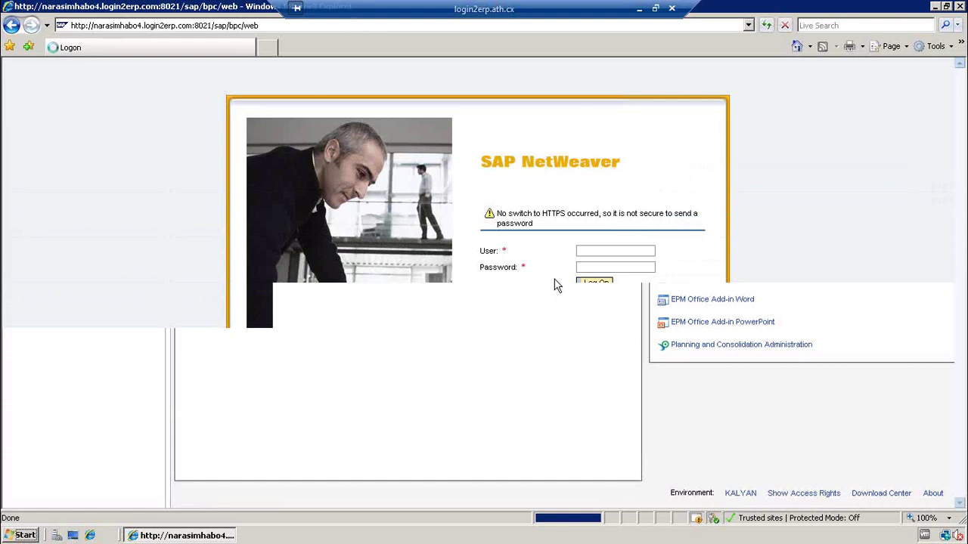
pyautogui.click(599, 253)
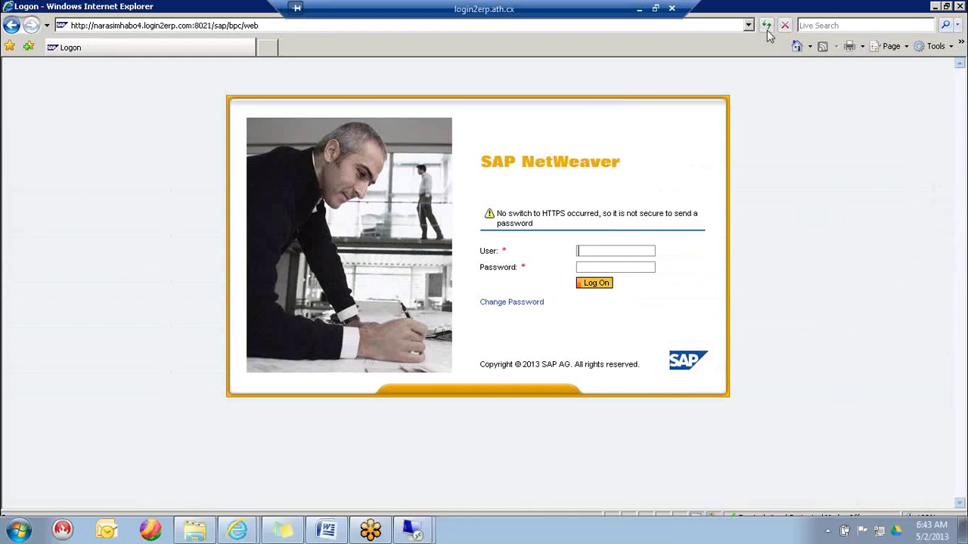
pyautogui.click(959, 7)
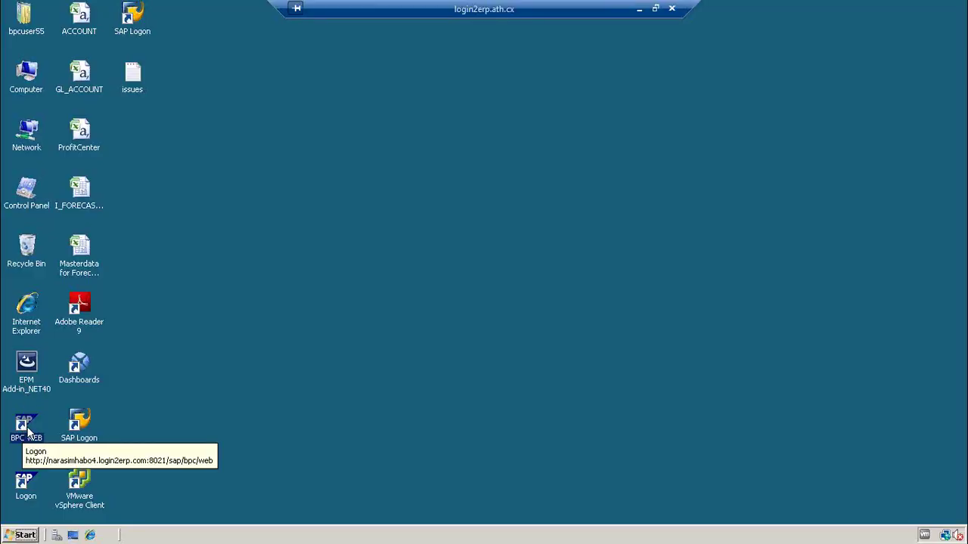
# - Relaunch BPC WEB maximized and log on with the second user's ID and password
pyautogui.doubleClick(30, 431)
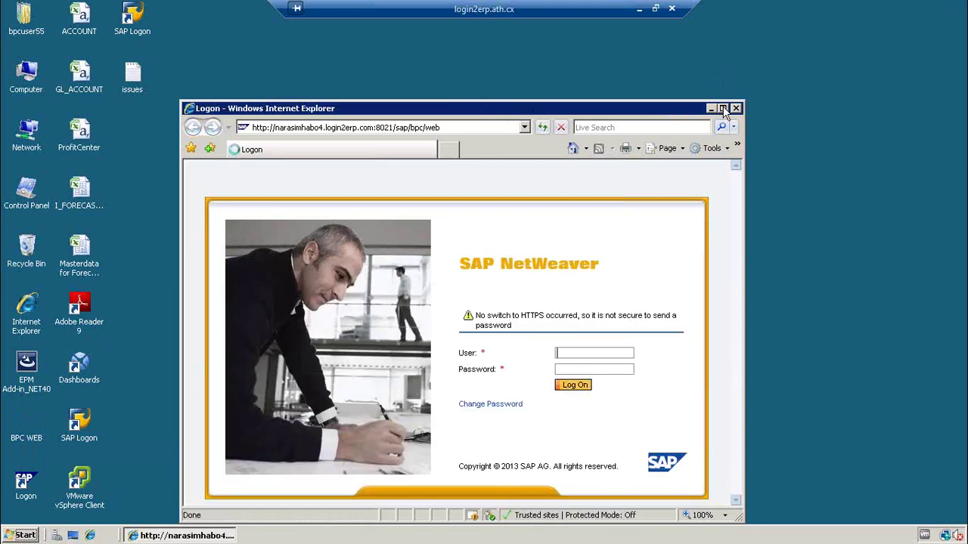
pyautogui.click(723, 108)
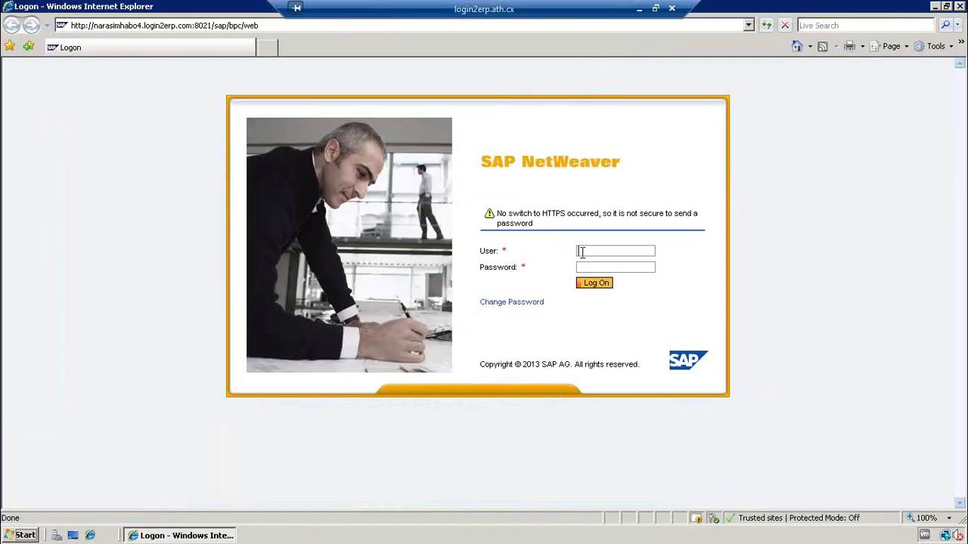
pyautogui.write('bpcuser')
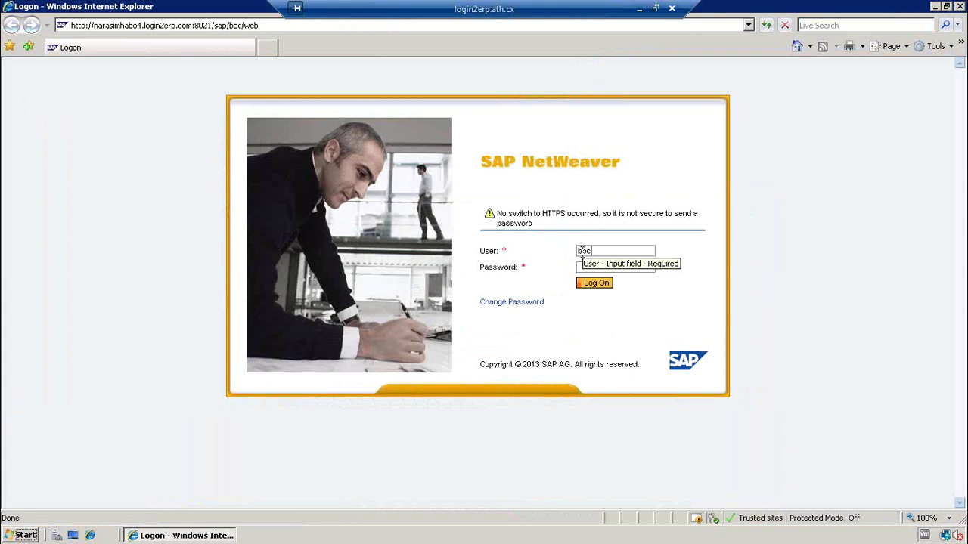
pyautogui.write('55')
pyautogui.press('Tab')
pyautogui.write('•••••••••')
pyautogui.press('Return')
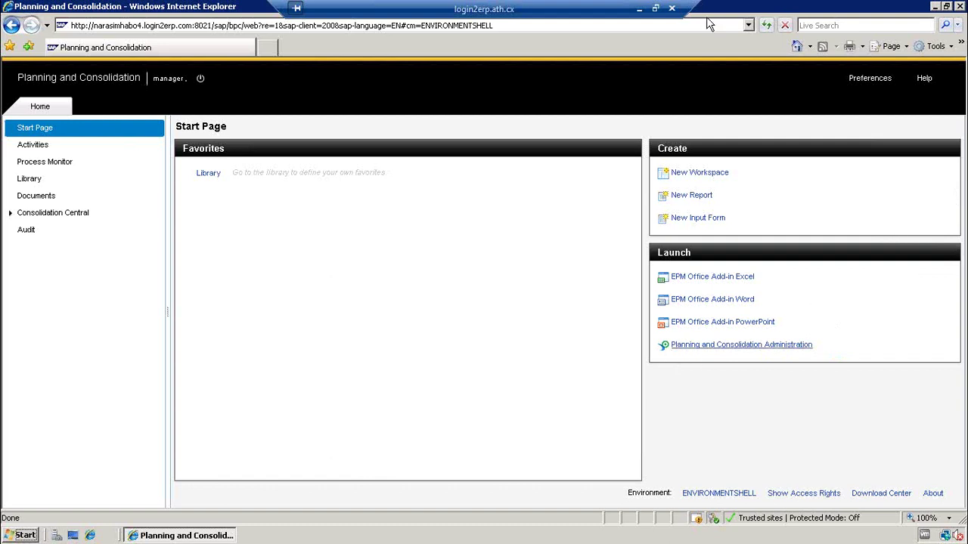
# - Switch to the local Word document and correct 'Will' to 'will' in item 4
pyautogui.click(640, 15)
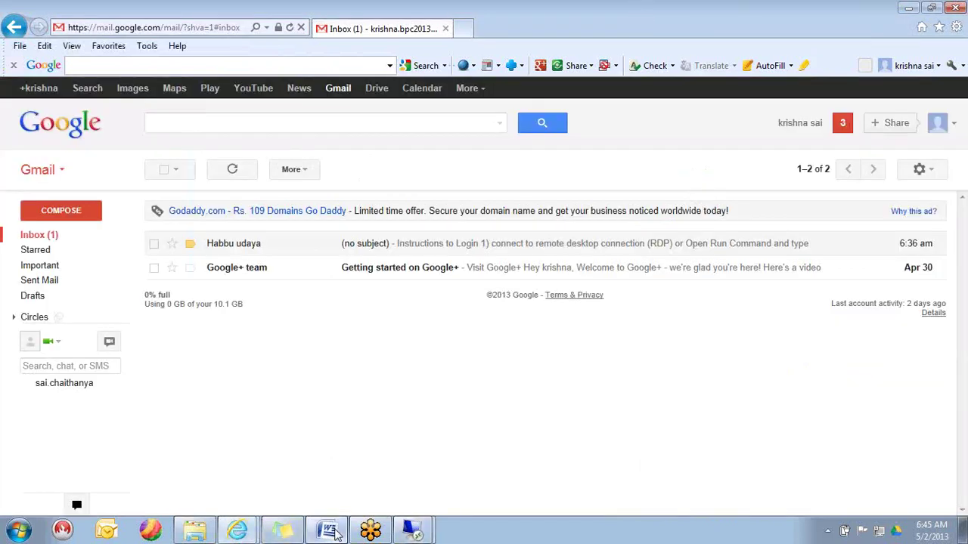
pyautogui.click(329, 531)
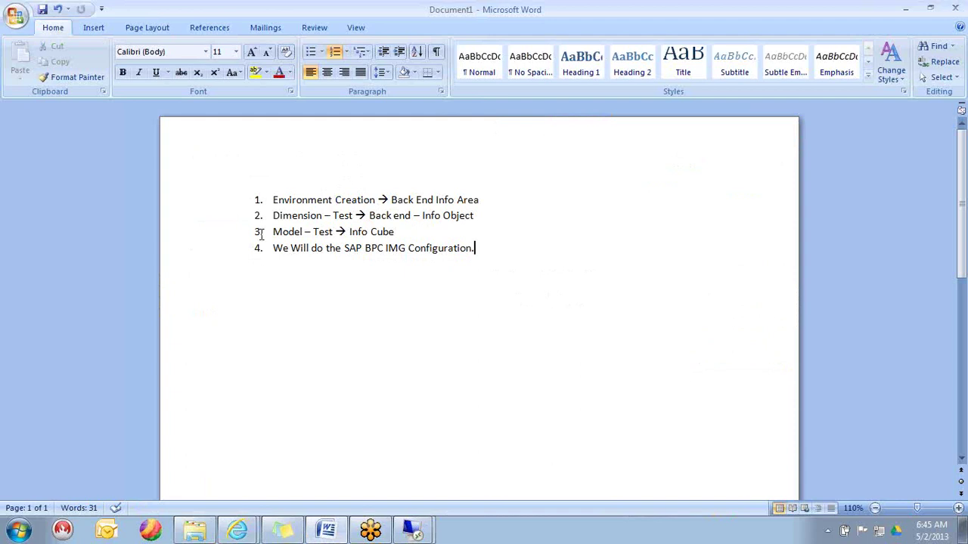
pyautogui.click(395, 233)
pyautogui.rightClick(299, 248)
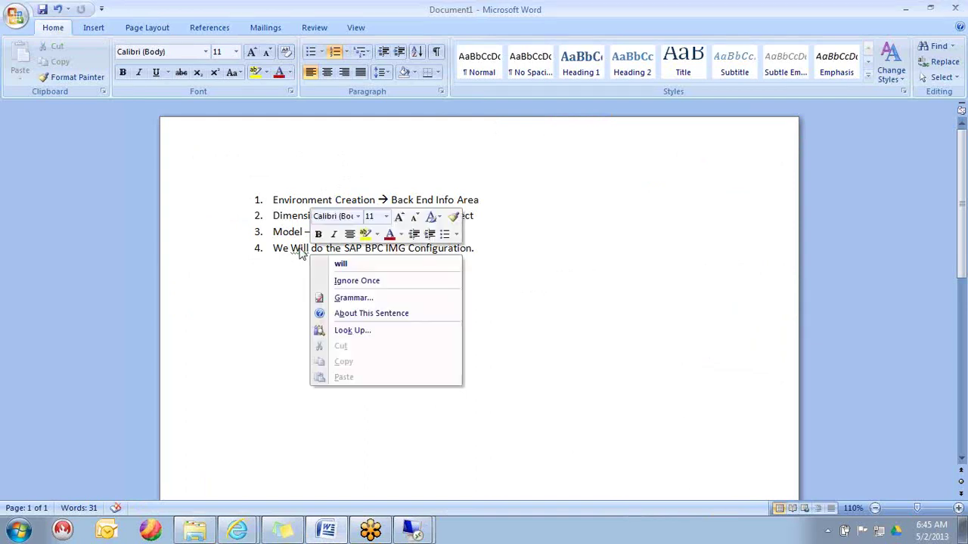
pyautogui.click(341, 265)
pyautogui.click(479, 248)
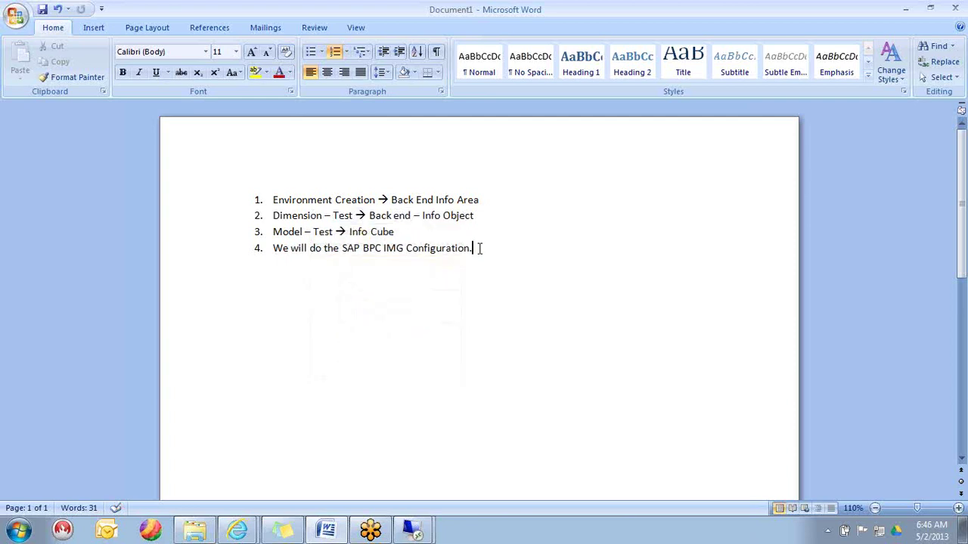
# - Add fifth item 'The Basic Security settings', minimize Word, and show the connection-details sticky note
pyautogui.press('Return')
pyautogui.write('Ther')
pyautogui.press('BackSpace')
pyautogui.write('Basic Security settings')
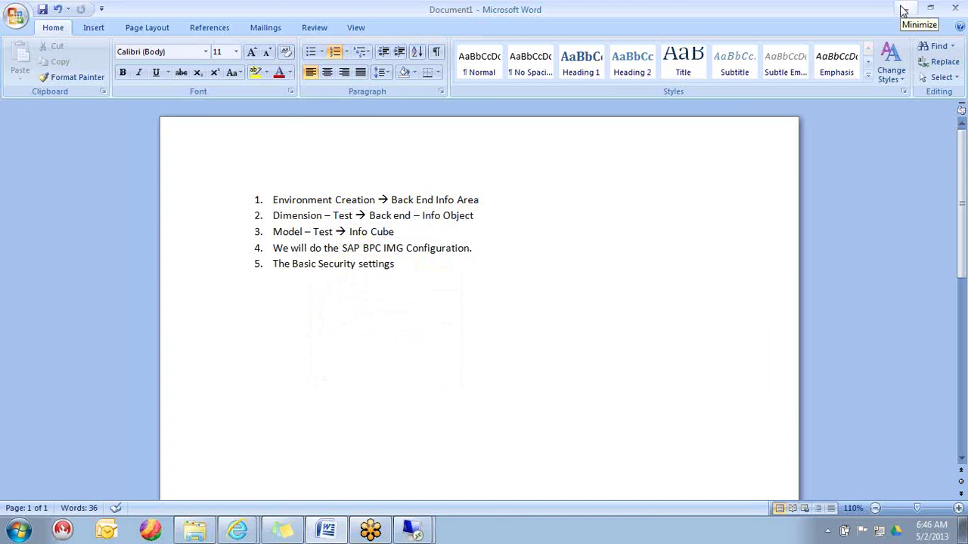
pyautogui.click(904, 10)
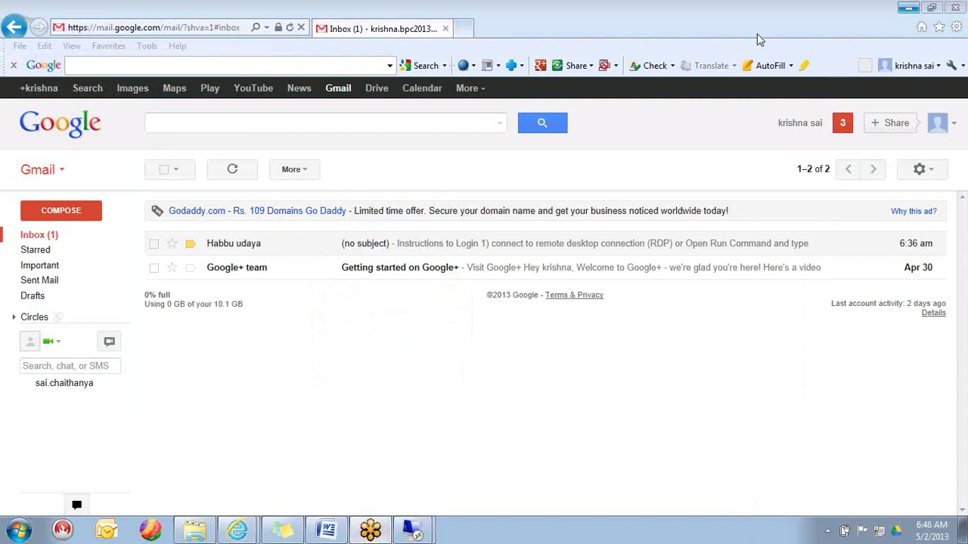
pyautogui.click(911, 9)
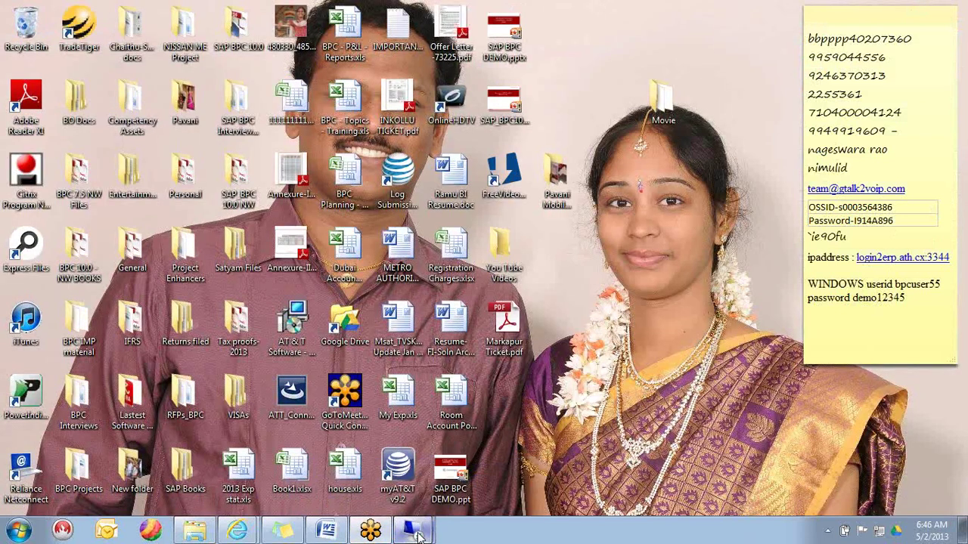
# - Switch to the remote desktop session and leave its Planning and Consolidation window minimized
pyautogui.moveTo(412, 529)
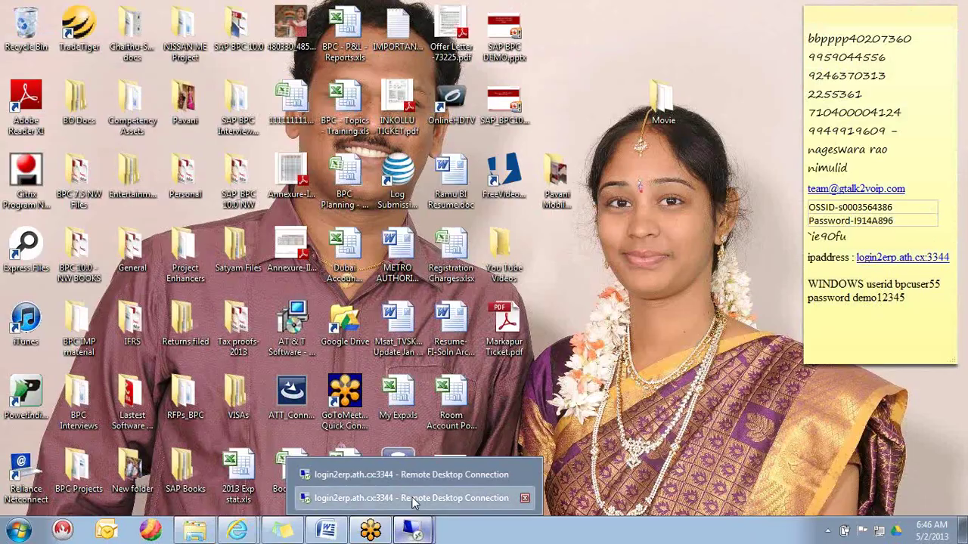
pyautogui.click(414, 498)
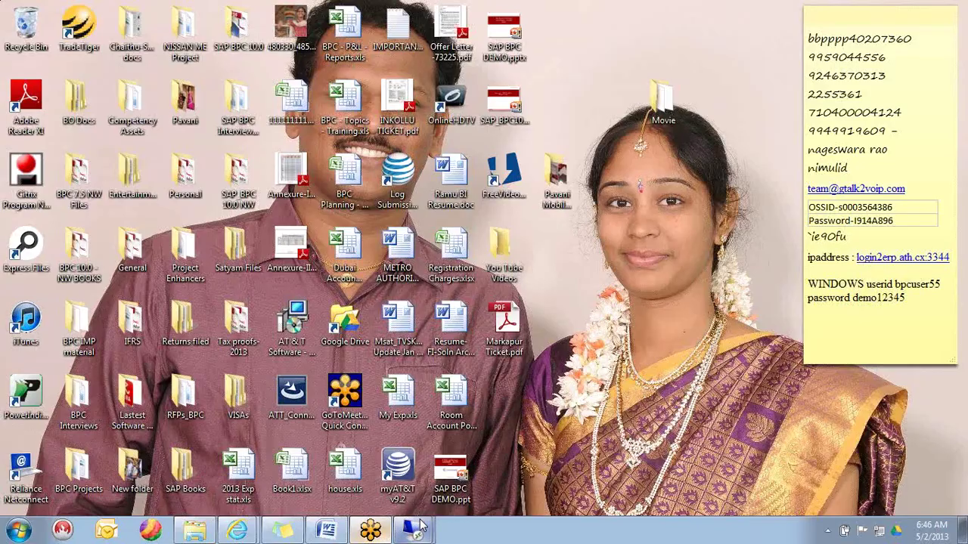
pyautogui.click(414, 529)
pyautogui.click(444, 500)
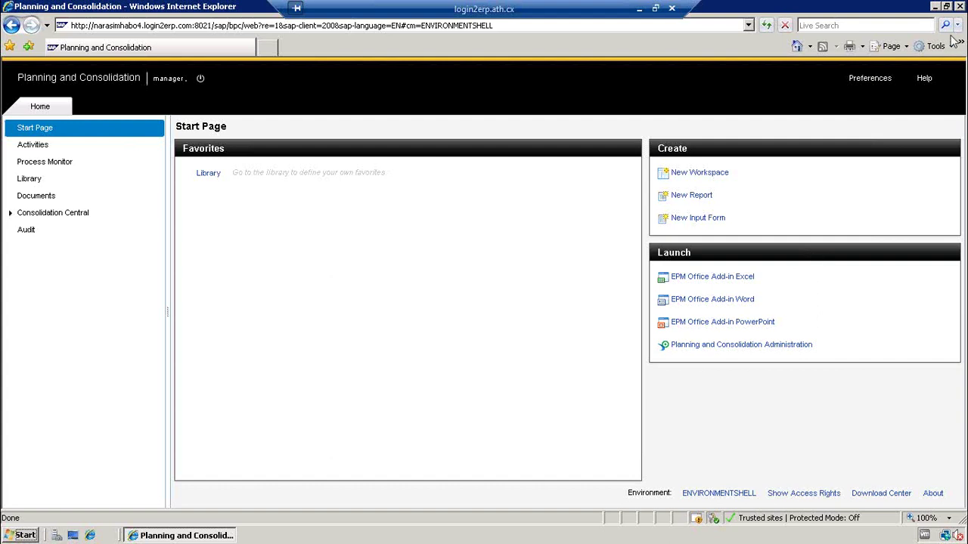
pyautogui.click(935, 6)
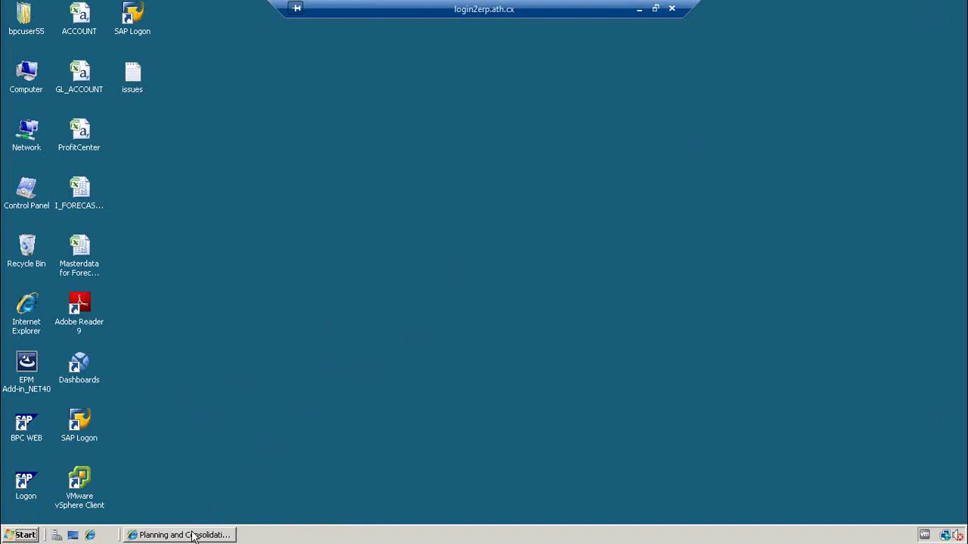
pyautogui.click(182, 536)
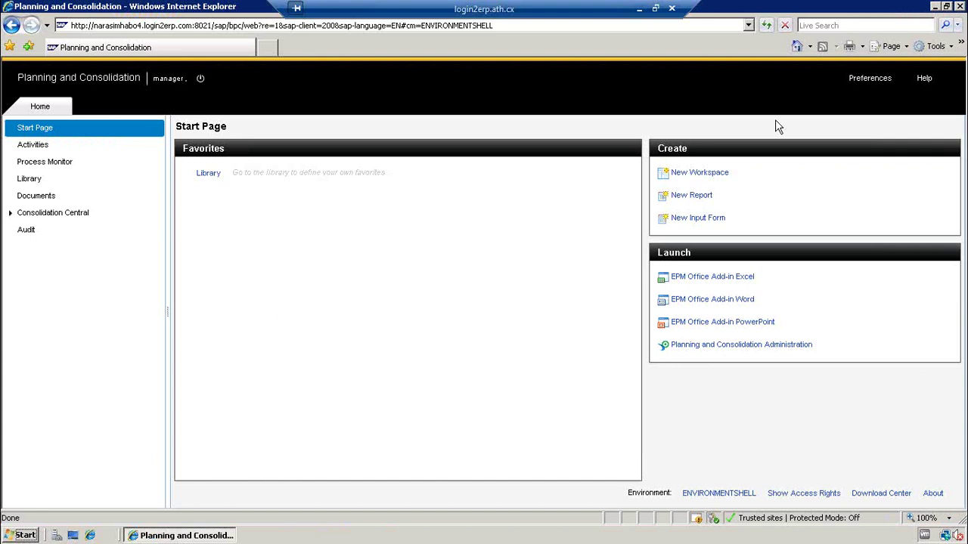
pyautogui.click(936, 9)
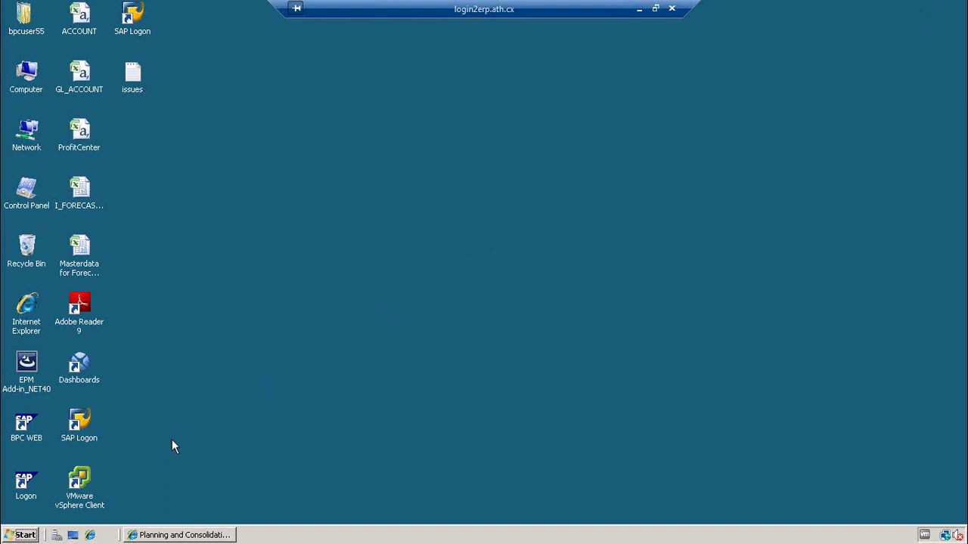
# - Load the Planning and Consolidation URL from BPC WEB into a new Internet Explorer window
pyautogui.click(90, 535)
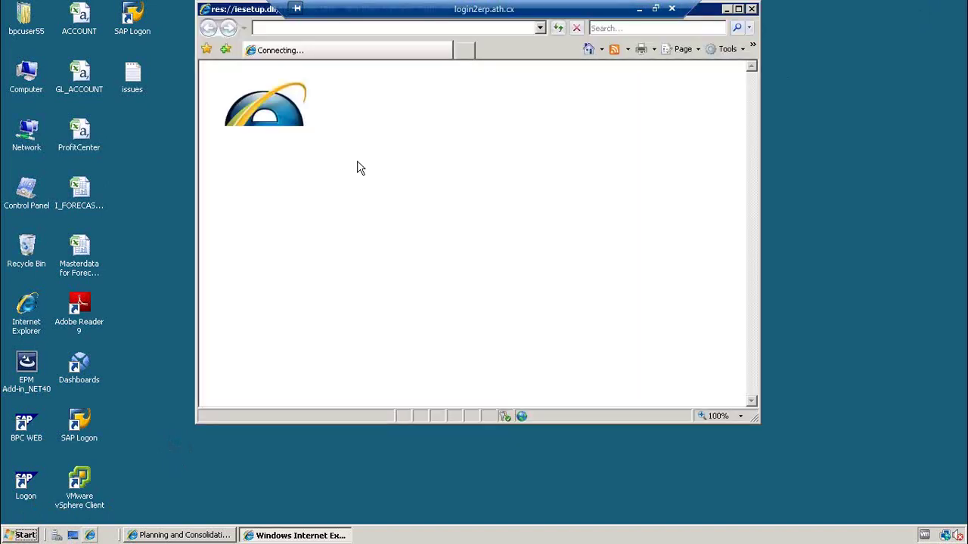
pyautogui.click(342, 30)
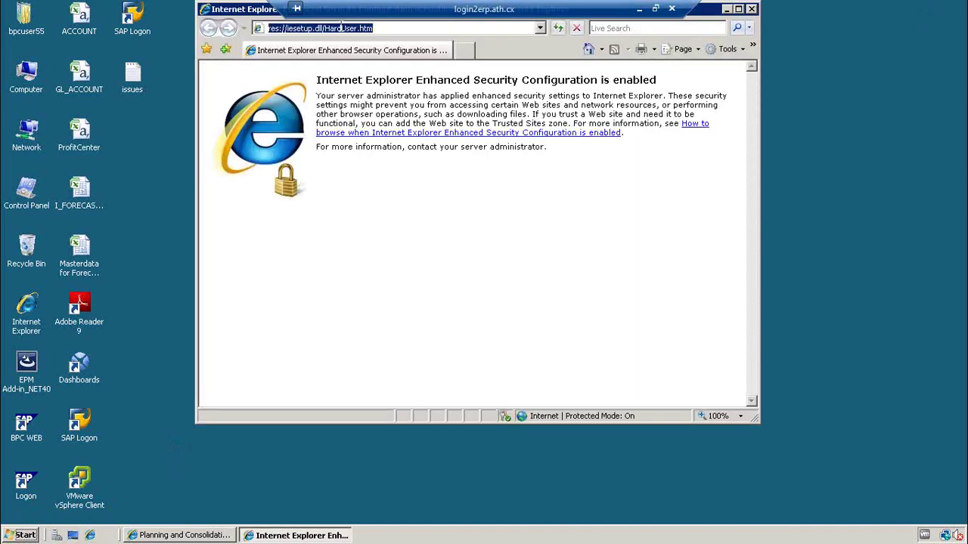
pyautogui.click(36, 433)
pyautogui.doubleClick(35, 433)
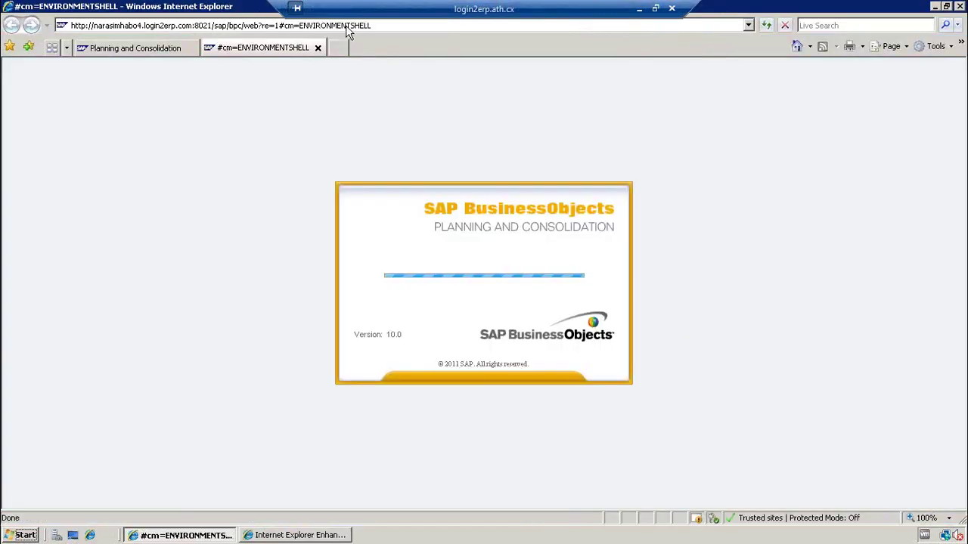
pyautogui.click(346, 26)
pyautogui.hotkey('ctrl', 'c')
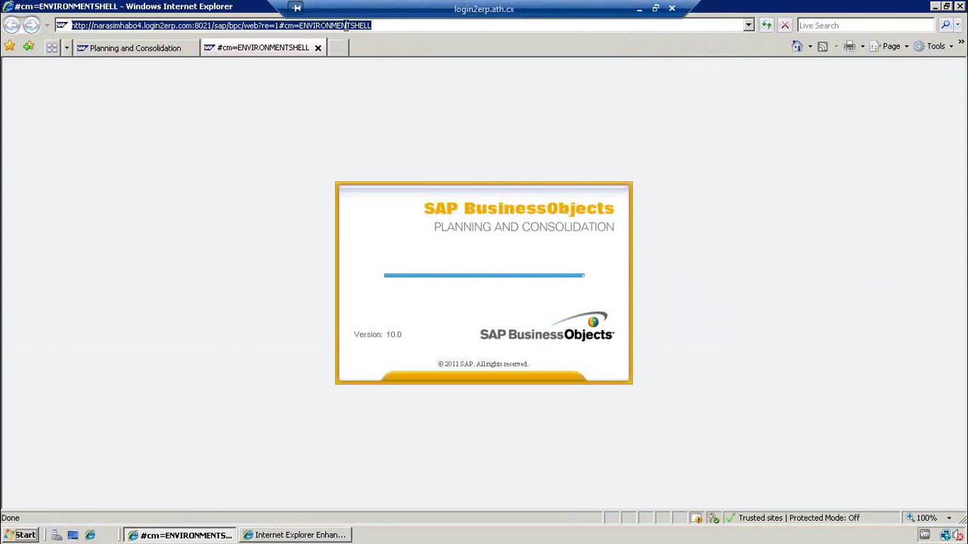
pyautogui.click(938, 7)
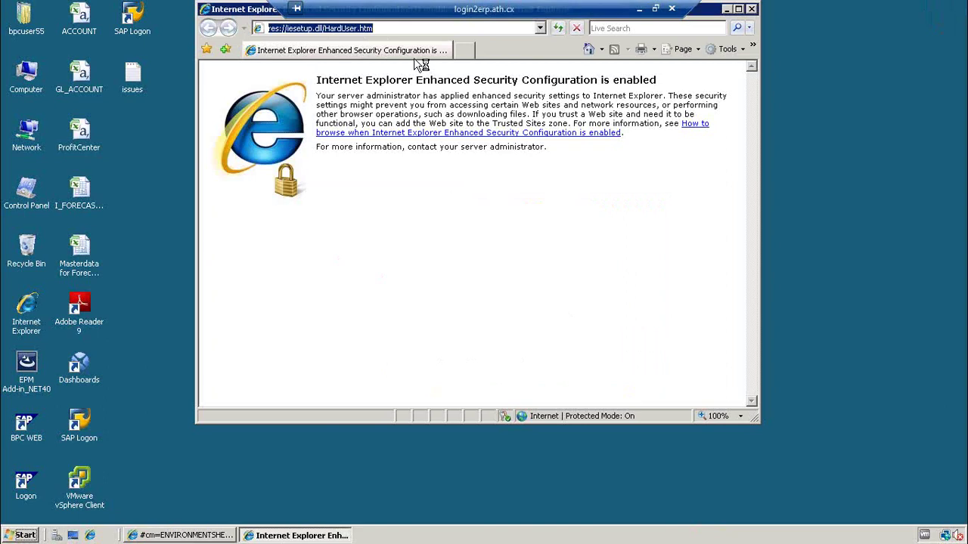
pyautogui.hotkey('ctrl', 'v')
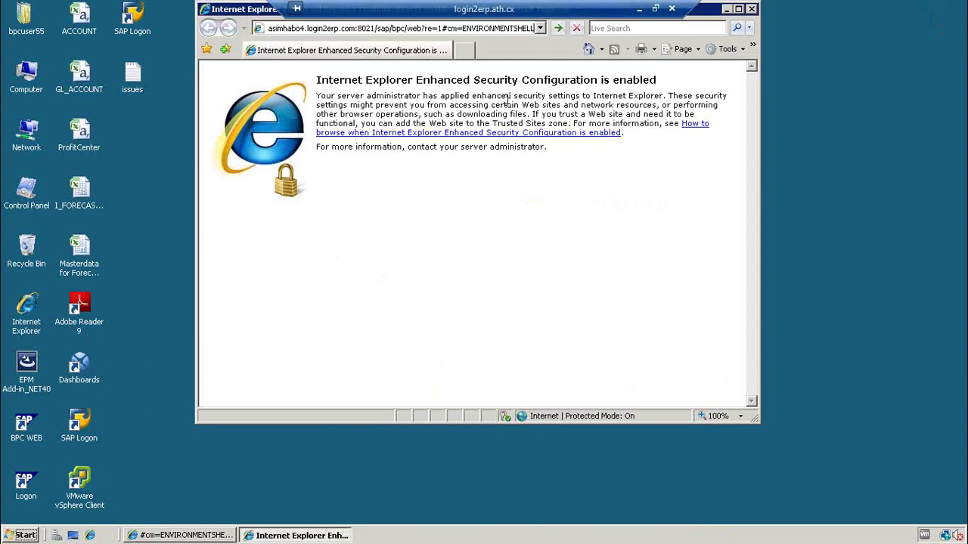
pyautogui.press('Return')
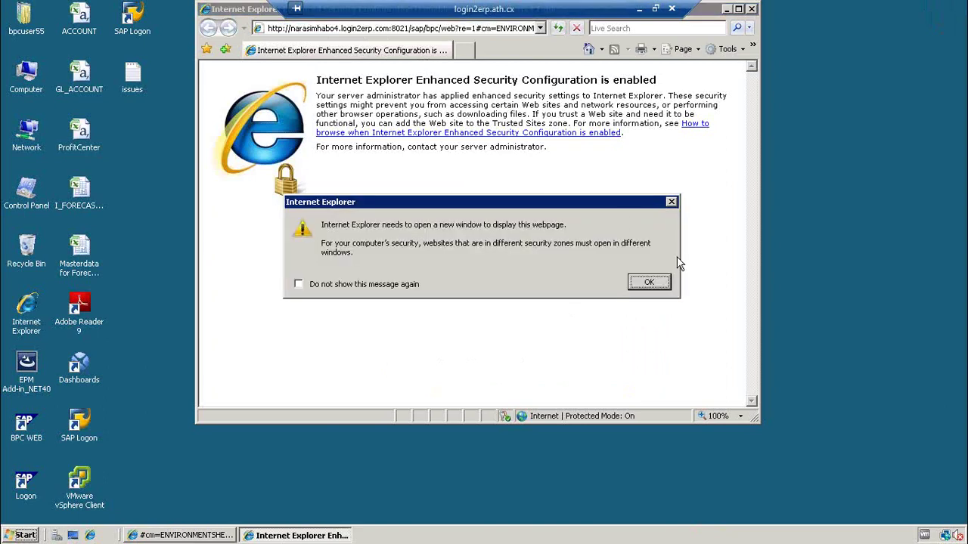
pyautogui.click(648, 283)
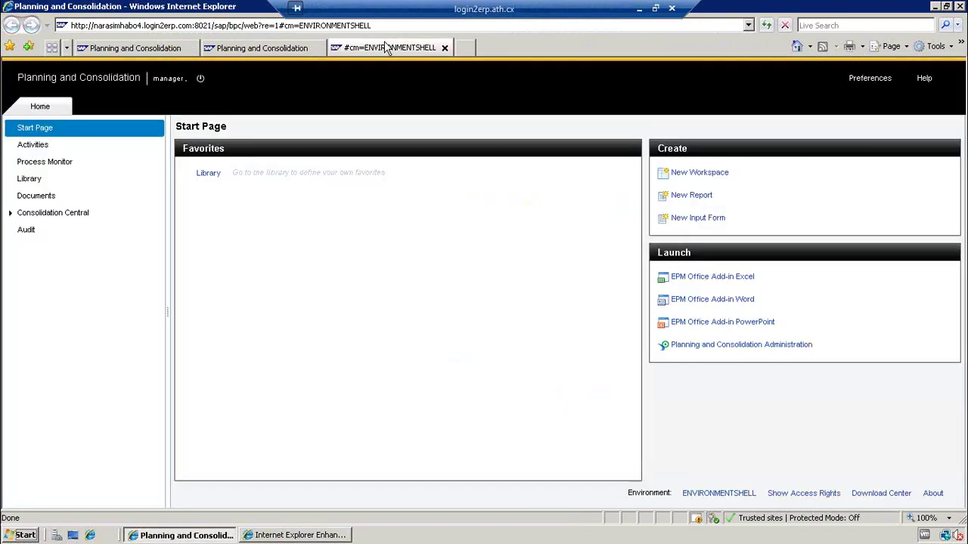
# - Close the two duplicate Planning and Consolidation tabs and the Enhanced Security page window
pyautogui.click(445, 47)
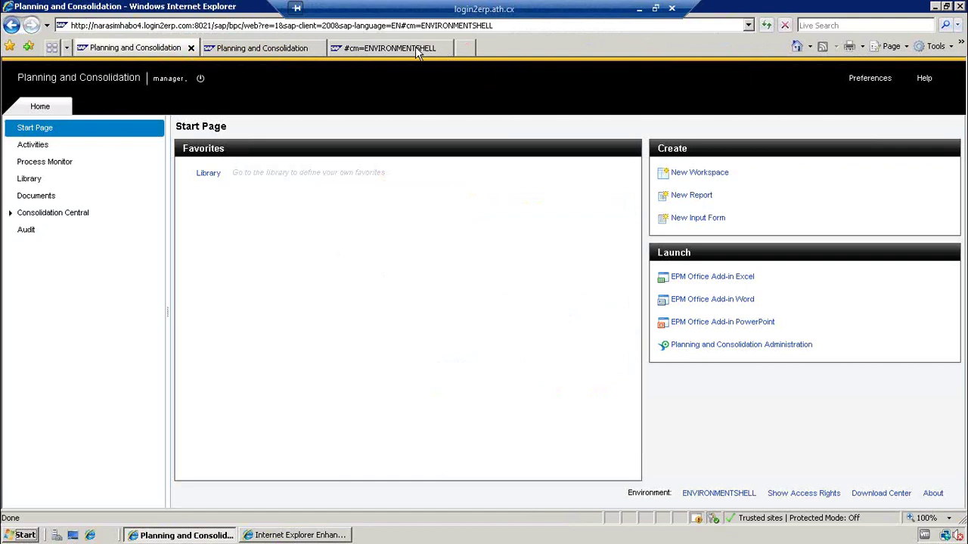
pyautogui.click(417, 52)
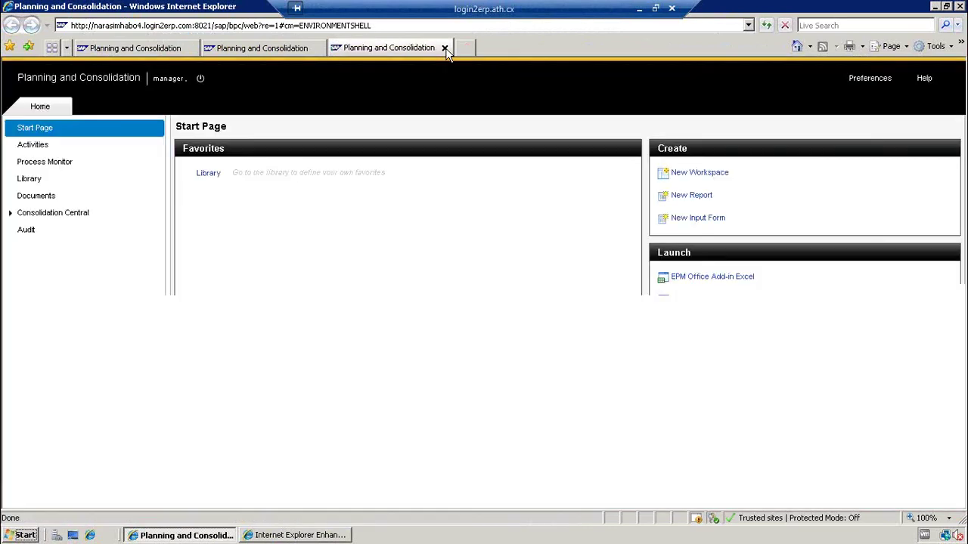
pyautogui.click(444, 48)
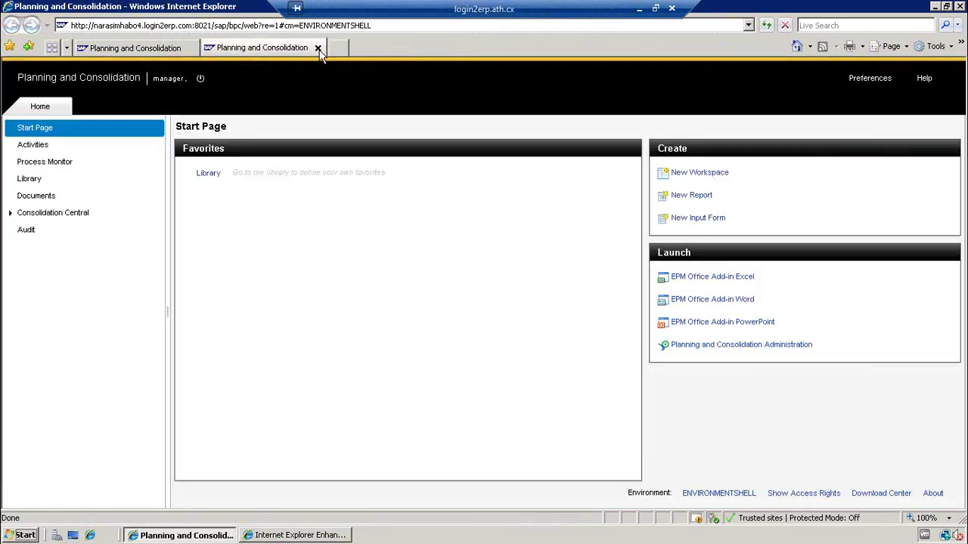
pyautogui.click(318, 49)
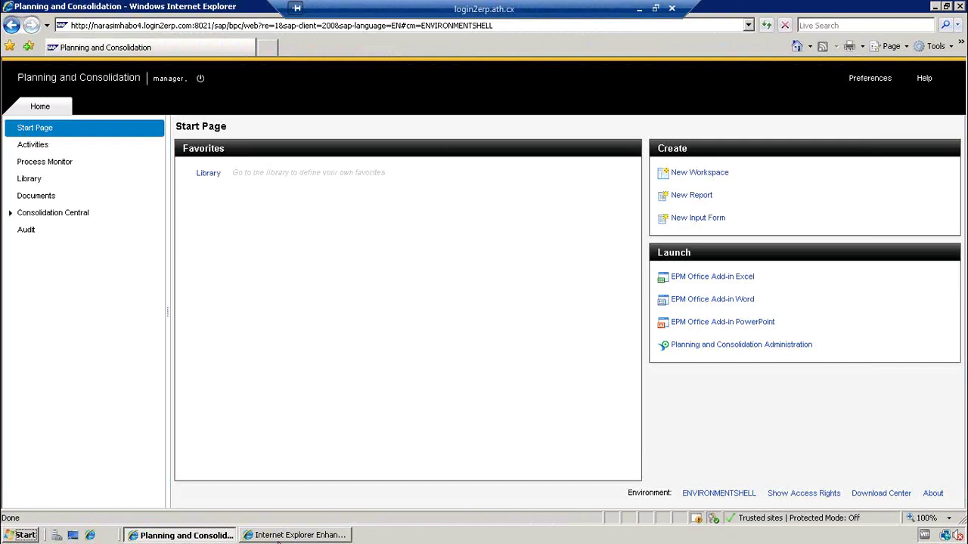
pyautogui.click(279, 538)
pyautogui.rightClick(280, 536)
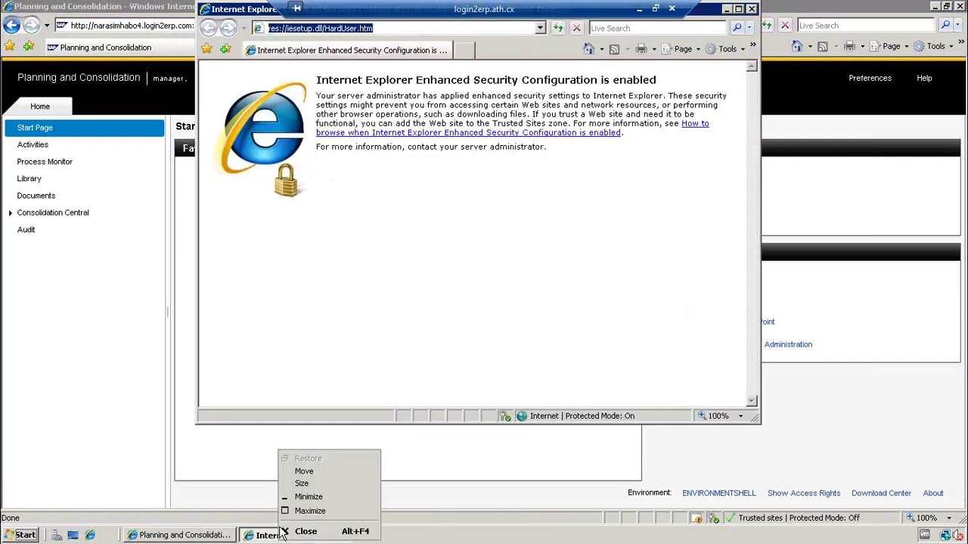
pyautogui.click(289, 534)
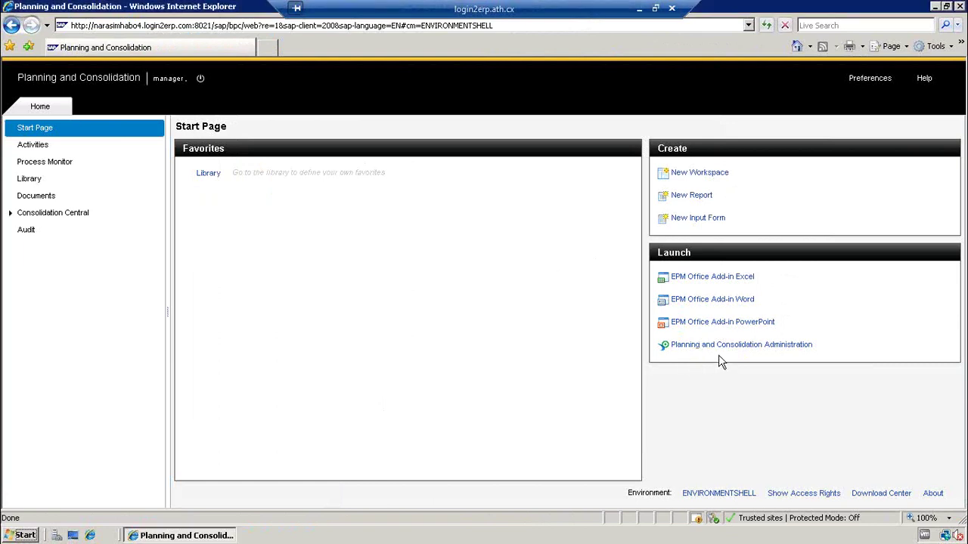
pyautogui.click(719, 493)
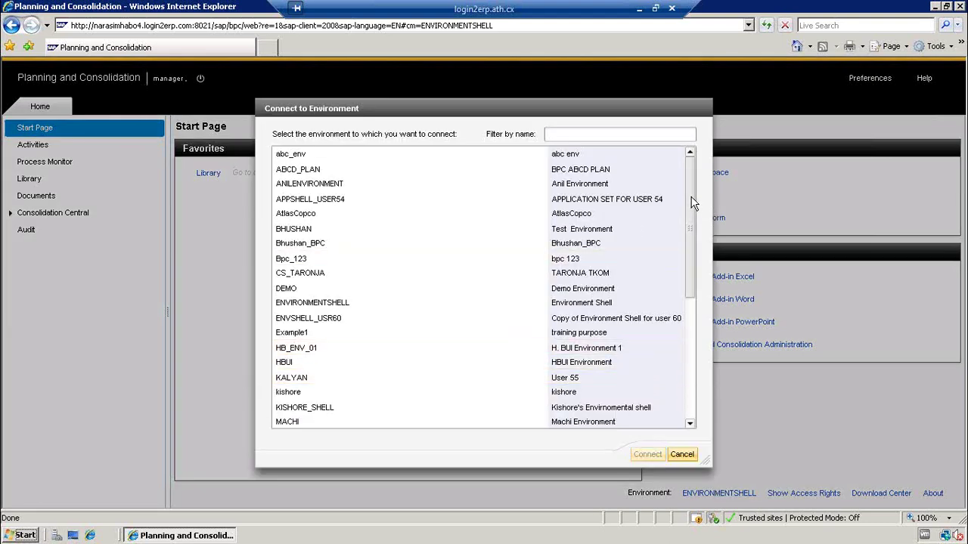
pyautogui.moveTo(694, 204); pyautogui.dragTo(693, 311)
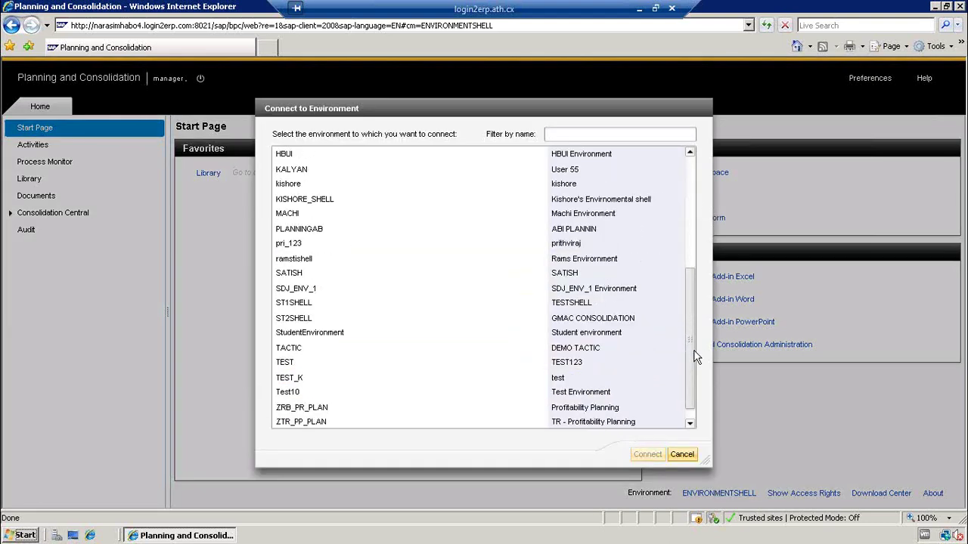
pyautogui.moveTo(697, 357); pyautogui.dragTo(691, 195)
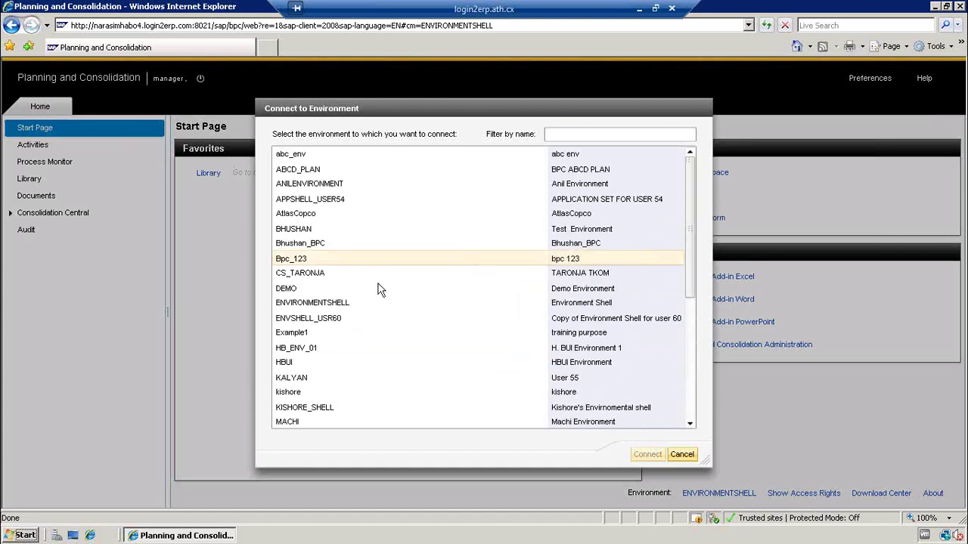
pyautogui.click(349, 302)
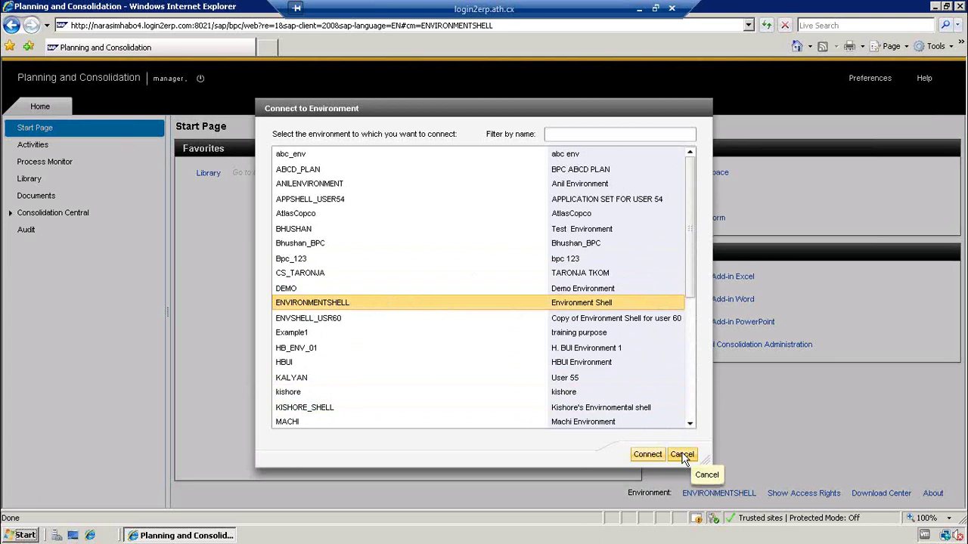
pyautogui.click(682, 455)
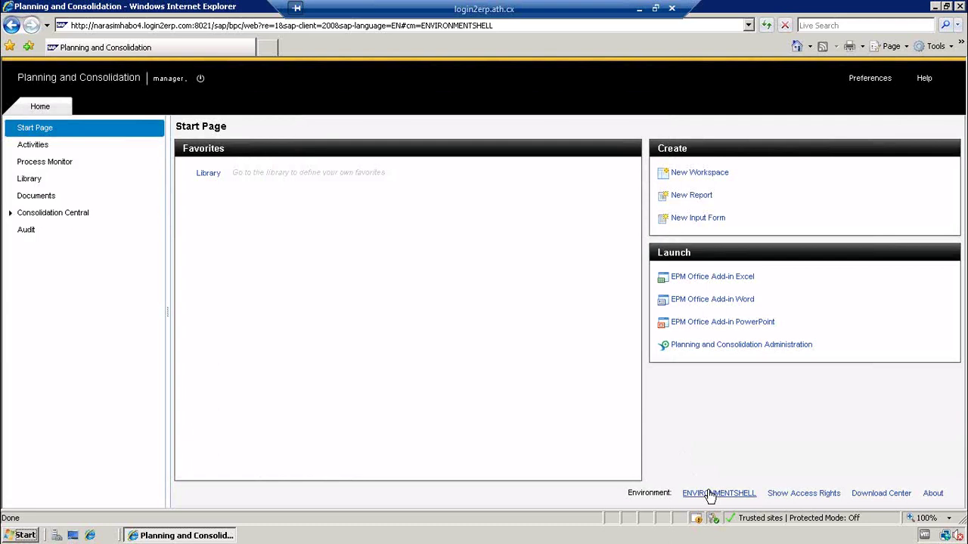
# - Enter Administration, cancel the environment switch, and go to the Manage All Environments page
pyautogui.click(690, 347)
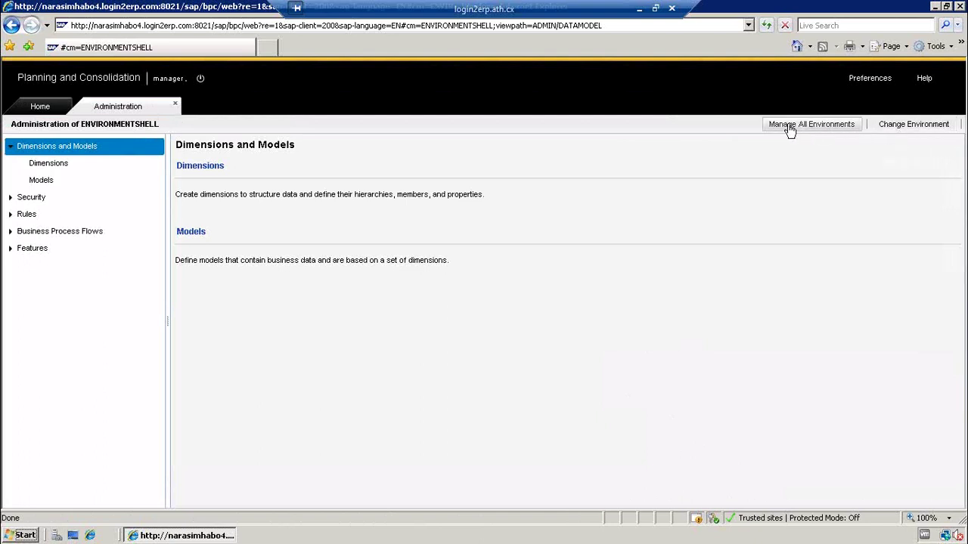
pyautogui.click(882, 127)
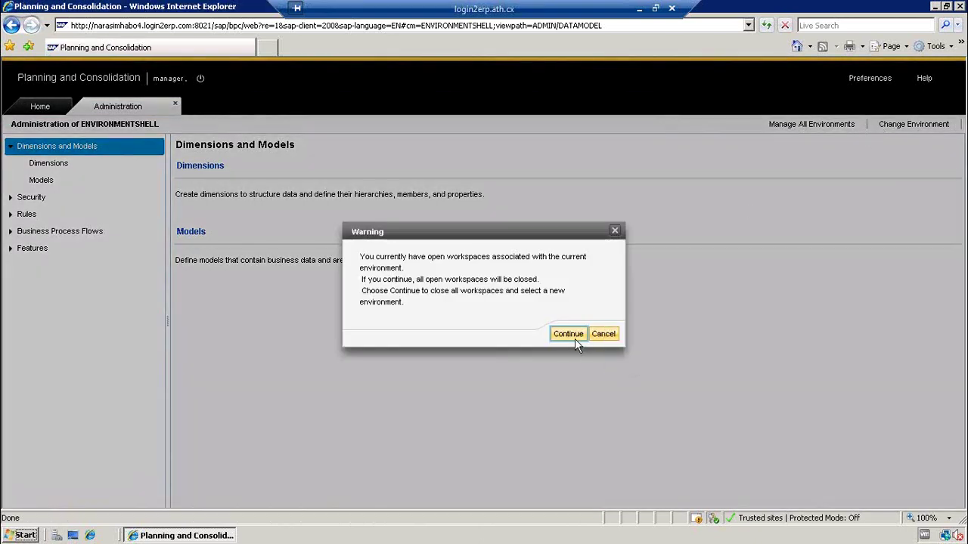
pyautogui.click(575, 337)
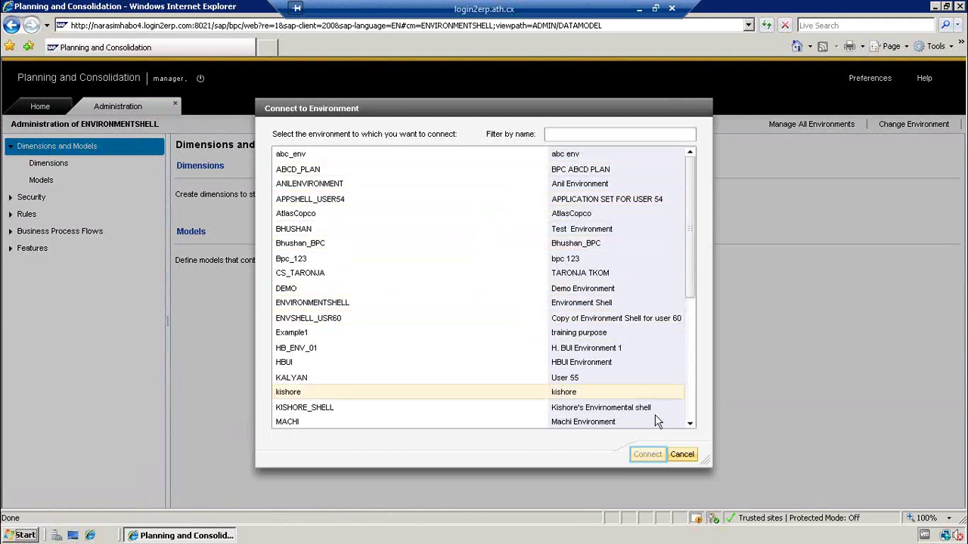
pyautogui.click(678, 454)
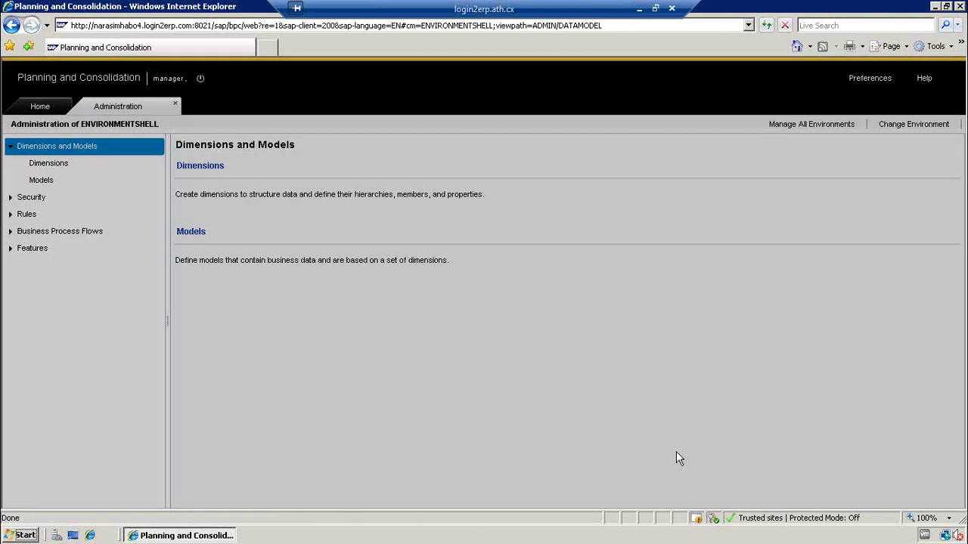
pyautogui.click(801, 129)
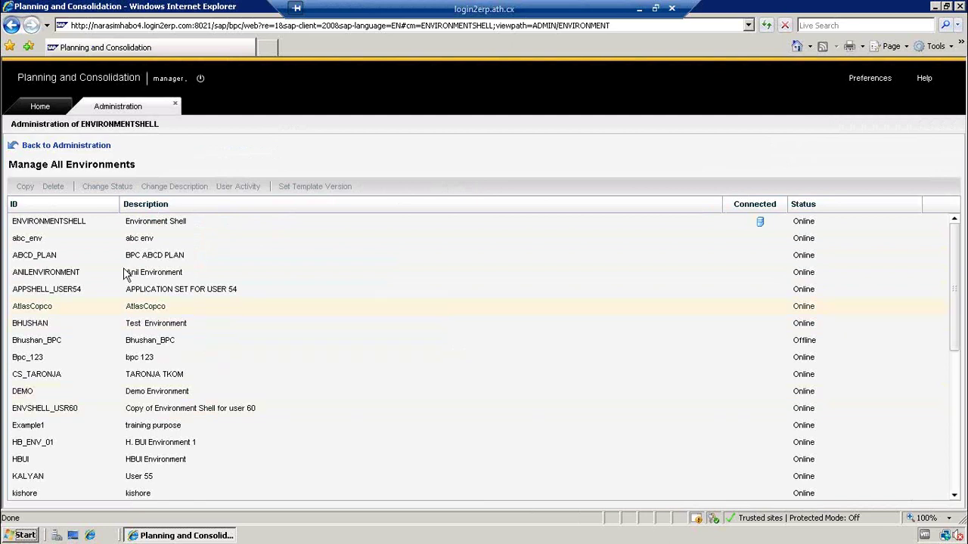
# - Select the ENVIRONMENTSHELL environment and start copying it with Copy
pyautogui.click(39, 227)
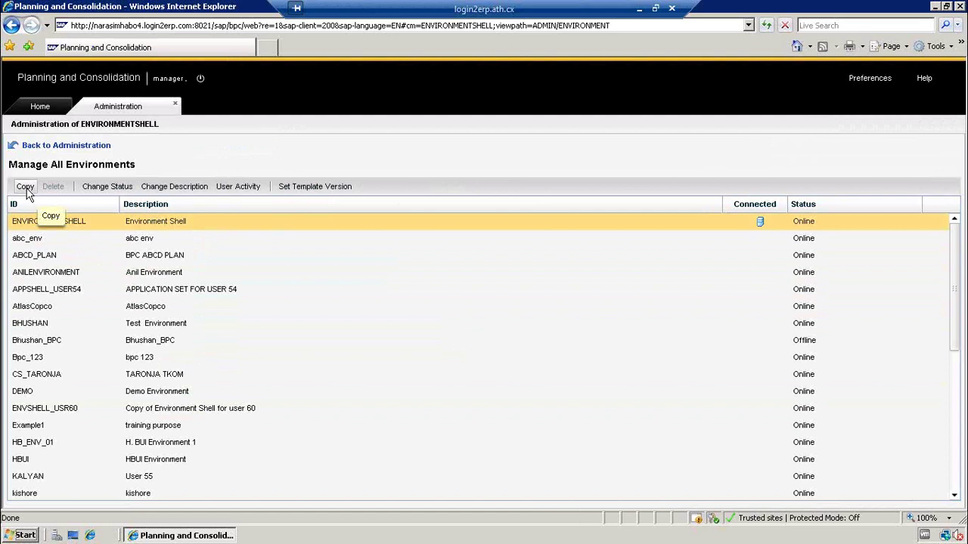
pyautogui.click(26, 190)
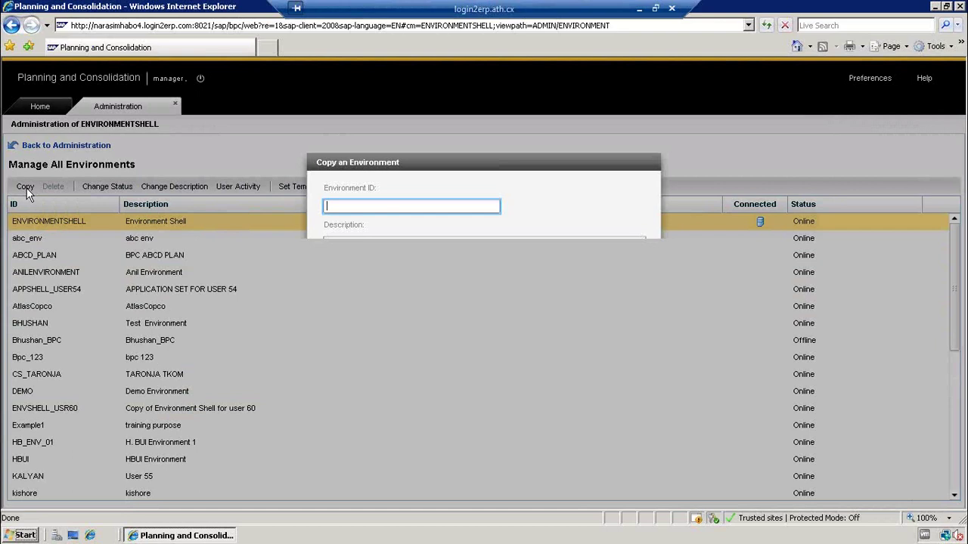
# - Enter BPC_2013 as the environment ID, erase it, and cancel the copy dialog
pyautogui.write('BPC')
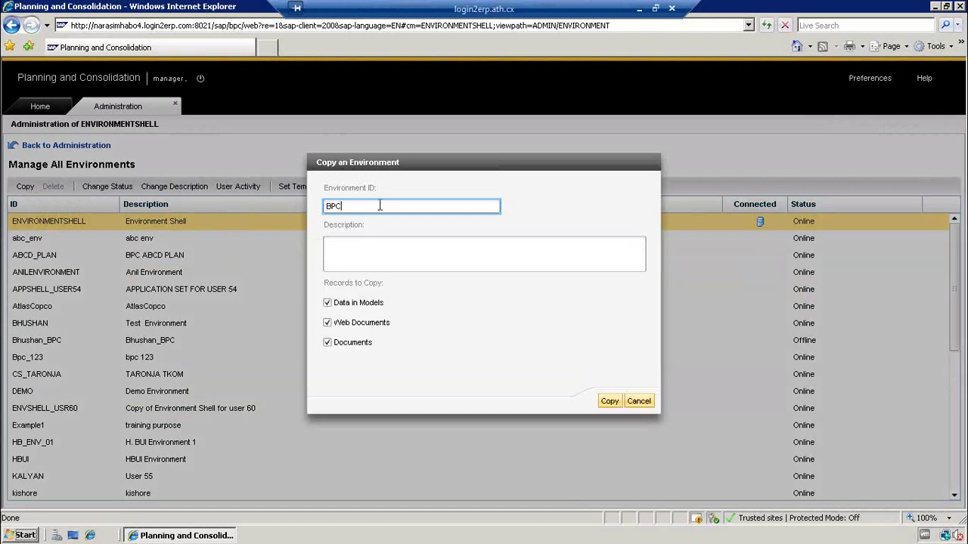
pyautogui.write('_2013')
pyautogui.press('BackSpace')
pyautogui.press('BackSpace')
pyautogui.press('BackSpace')
pyautogui.press('BackSpace')
pyautogui.press('BackSpace')
pyautogui.press('BackSpace')
pyautogui.press('BackSpace')
pyautogui.press('BackSpace')
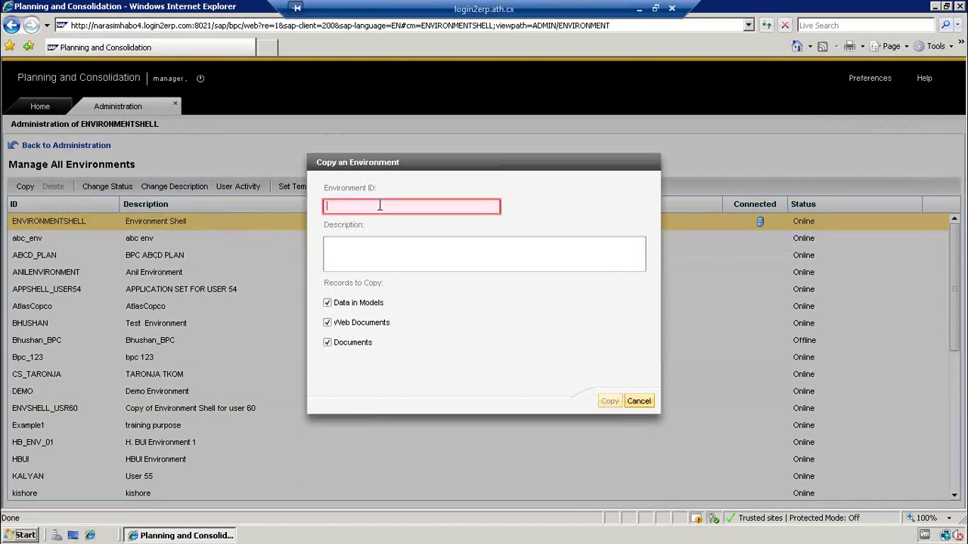
pyautogui.click(641, 401)
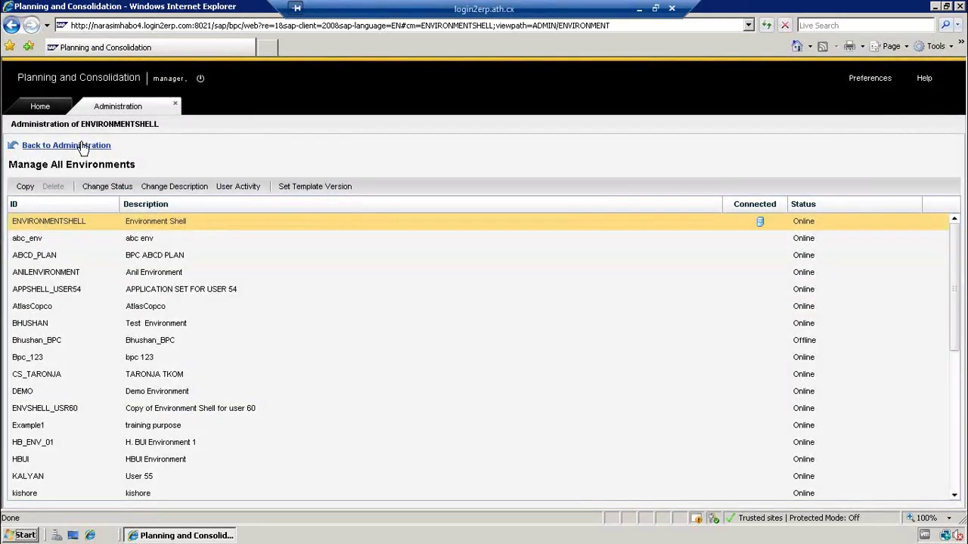
# - Go back to the ENVIRONMENTSHELL Administration overview by way of the Home tab
pyautogui.click(84, 145)
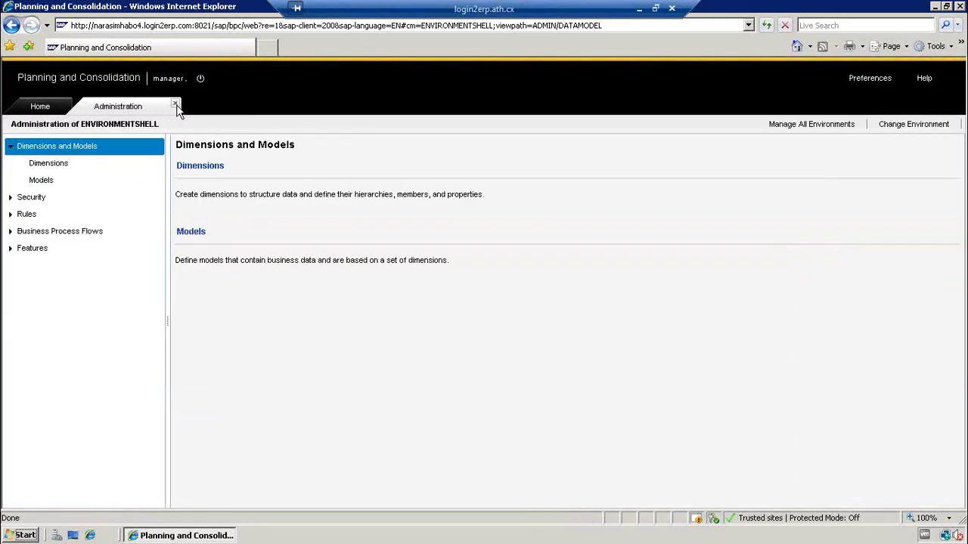
pyautogui.click(55, 112)
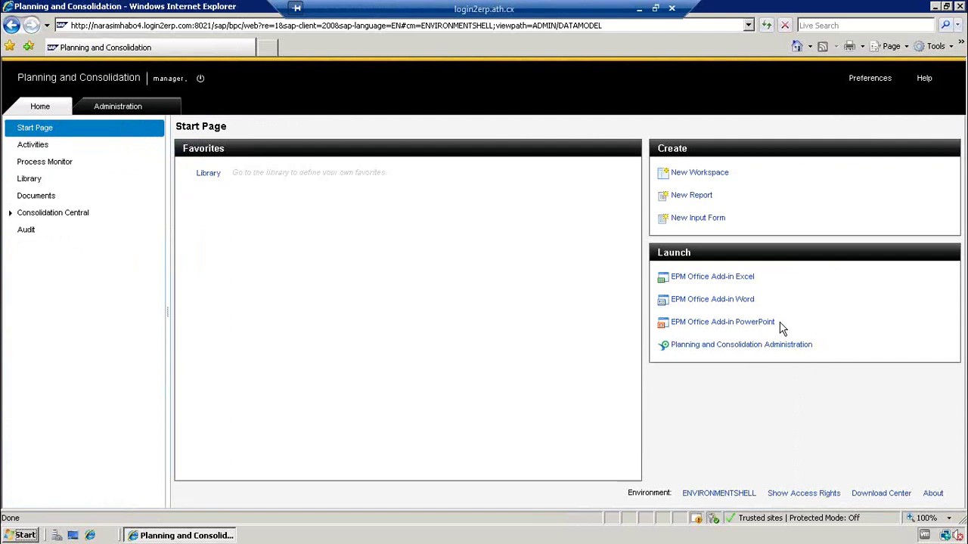
pyautogui.click(141, 104)
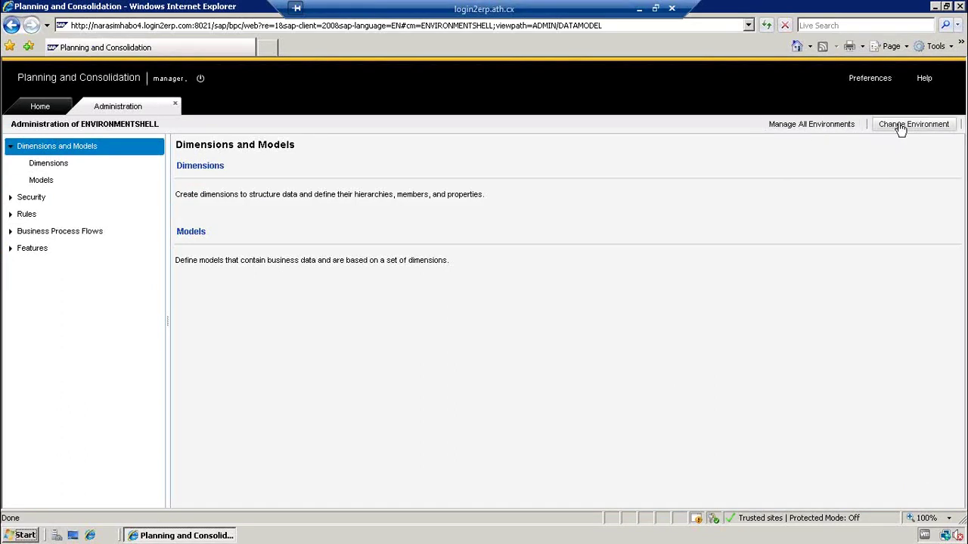
# - List all environments and select ENVIRONMENTSHELL, after briefly selecting APPSHELL_USER54
pyautogui.click(829, 129)
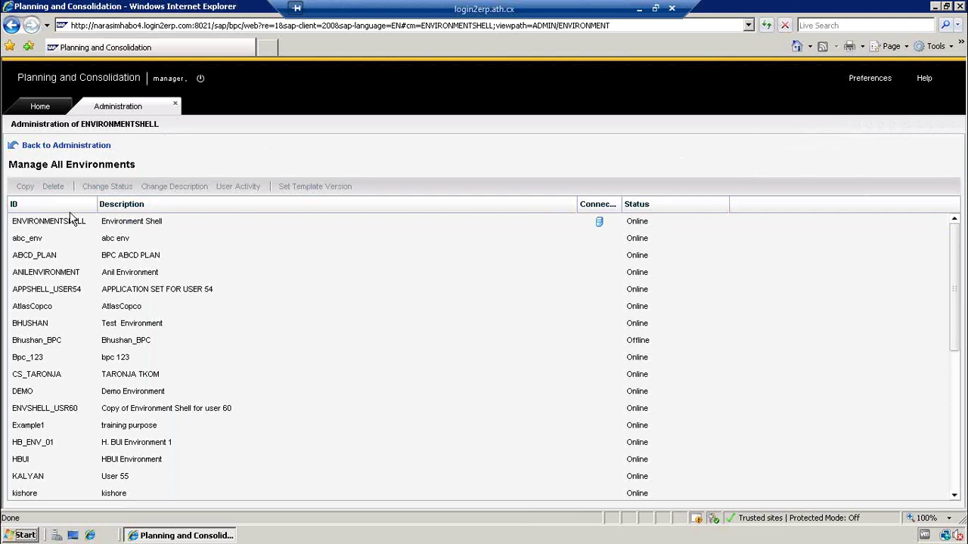
pyautogui.click(65, 225)
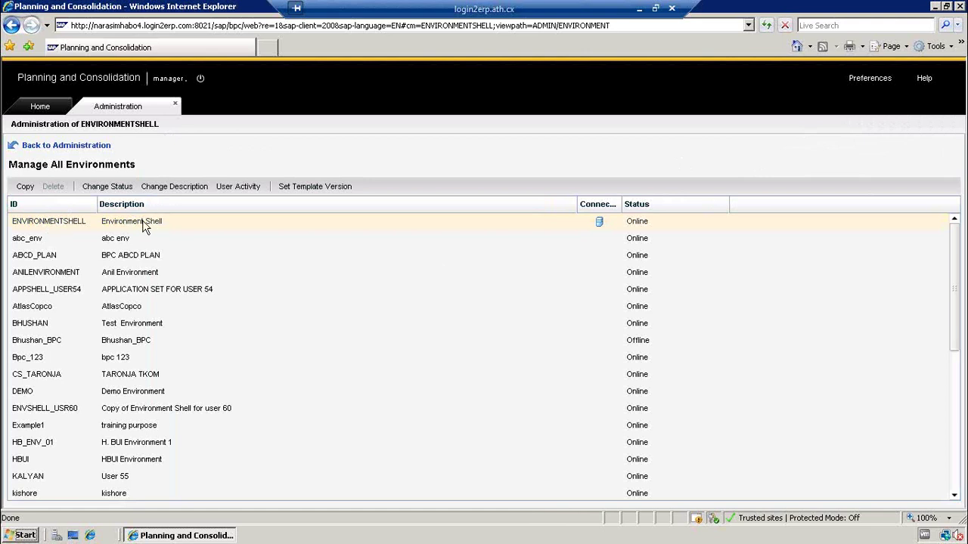
pyautogui.click(134, 289)
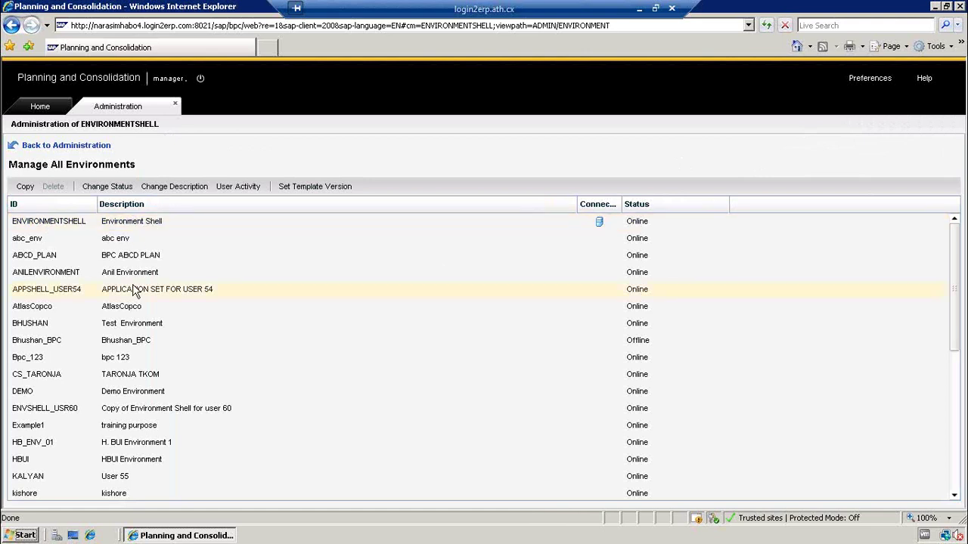
pyautogui.click(67, 227)
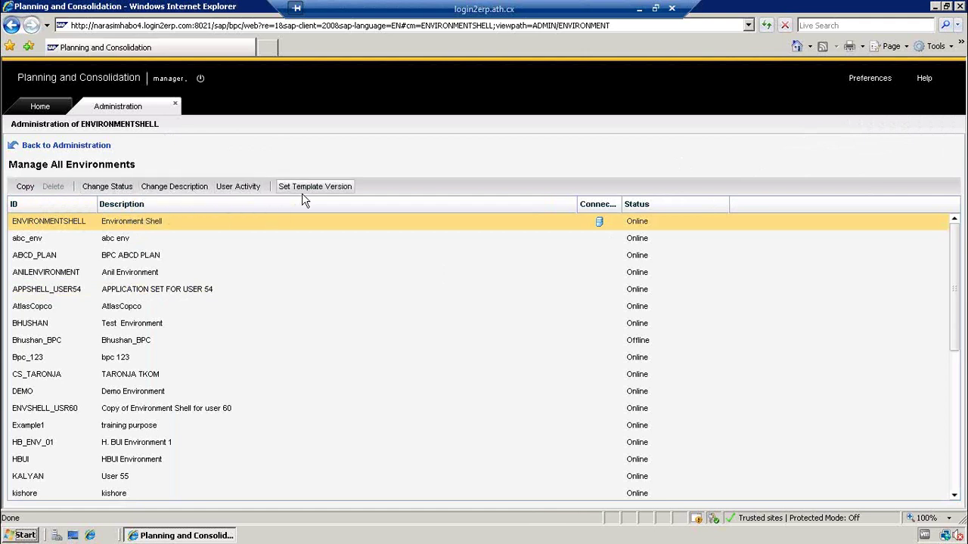
# - Copy ENVIRONMENTSHELL as BPC_2013, described 'BPC_2013_TEST ENVIRONMENT', with Data in Models unchecked
pyautogui.click(25, 187)
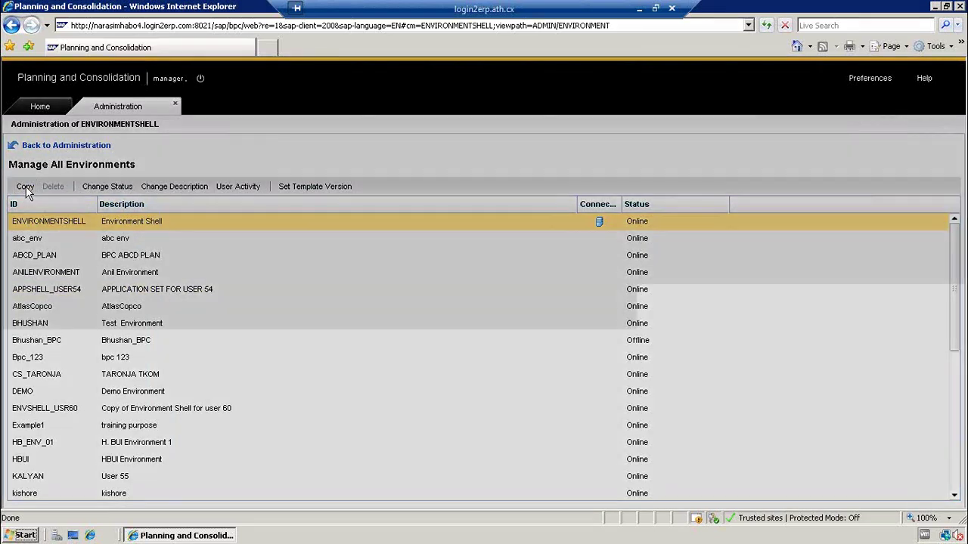
pyautogui.write('BPC_2013')
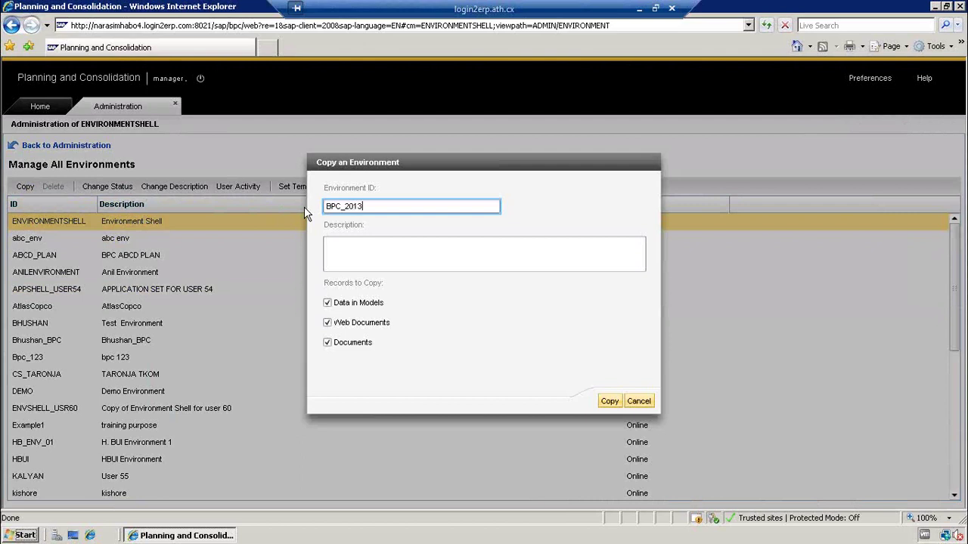
pyautogui.press('Tab')
pyautogui.write('BPC_2013')
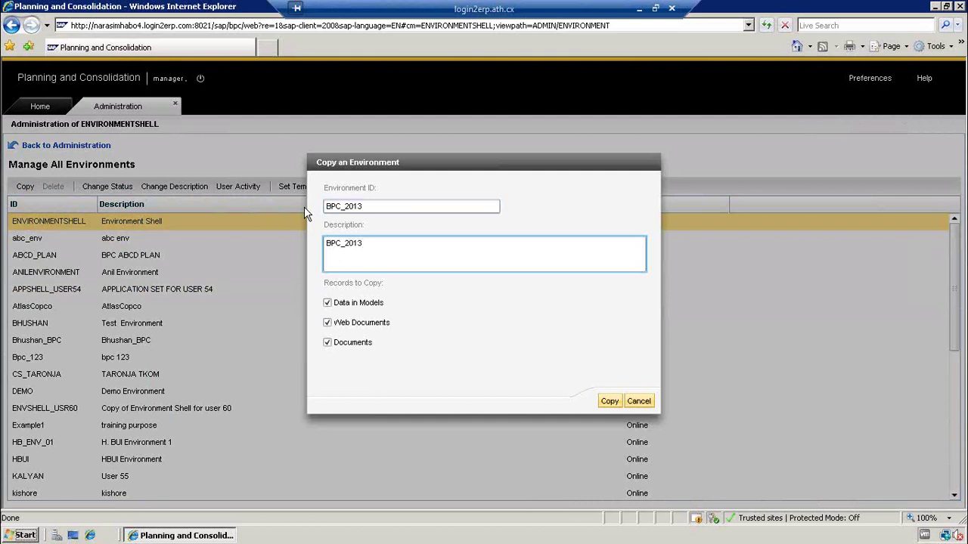
pyautogui.write('_TEST ENVIRONMENT')
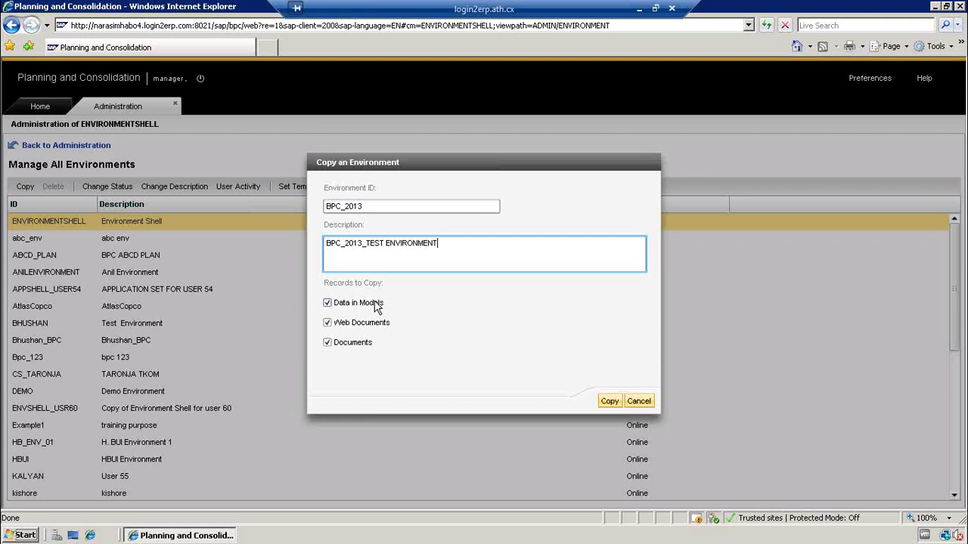
pyautogui.click(334, 303)
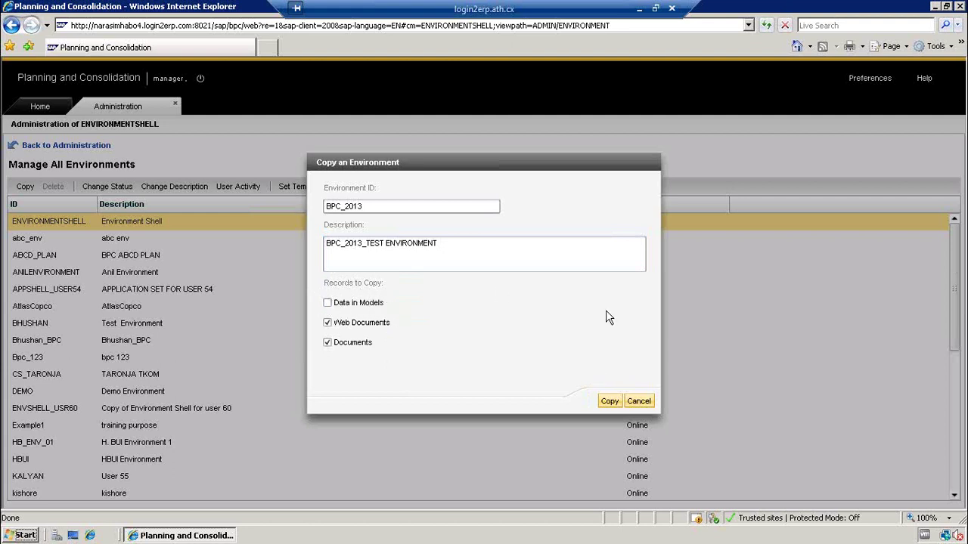
pyautogui.click(609, 401)
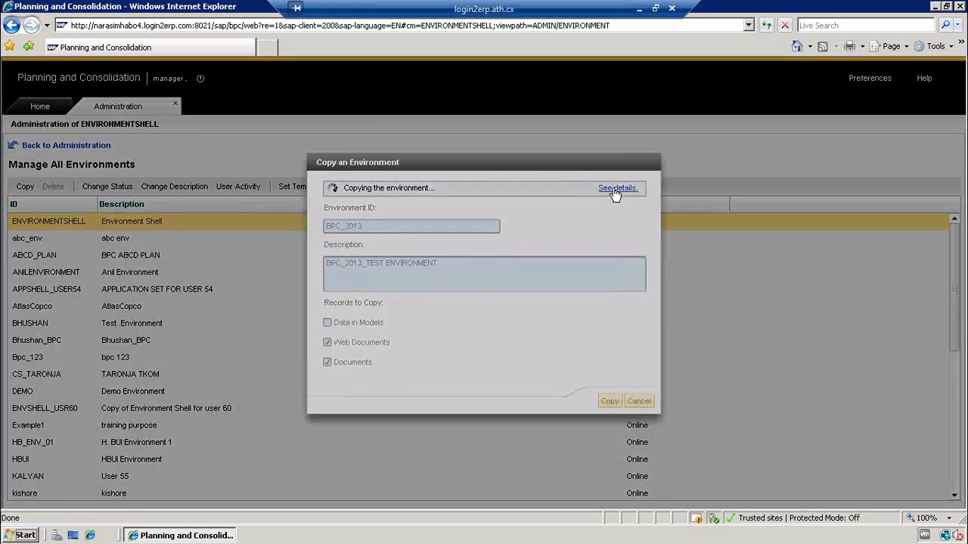
pyautogui.click(614, 190)
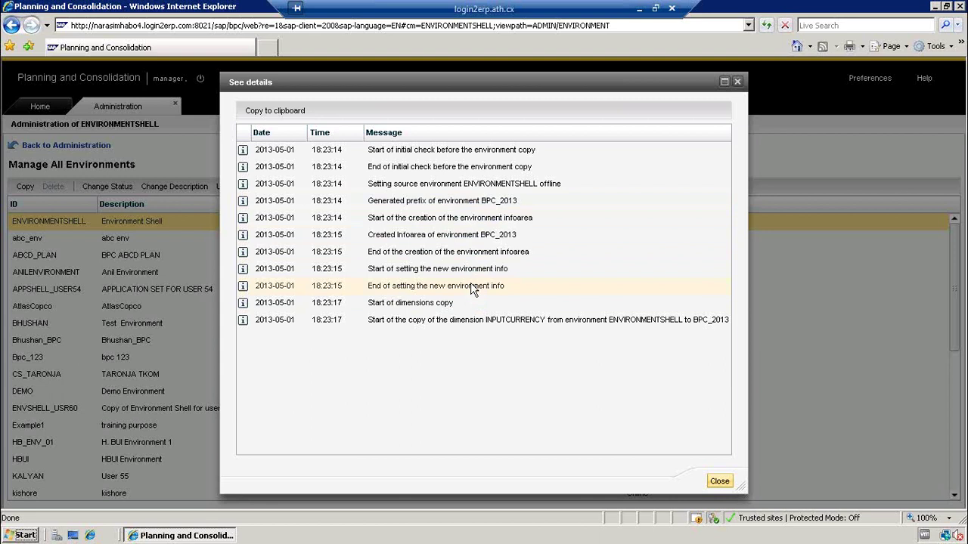
pyautogui.click(386, 257)
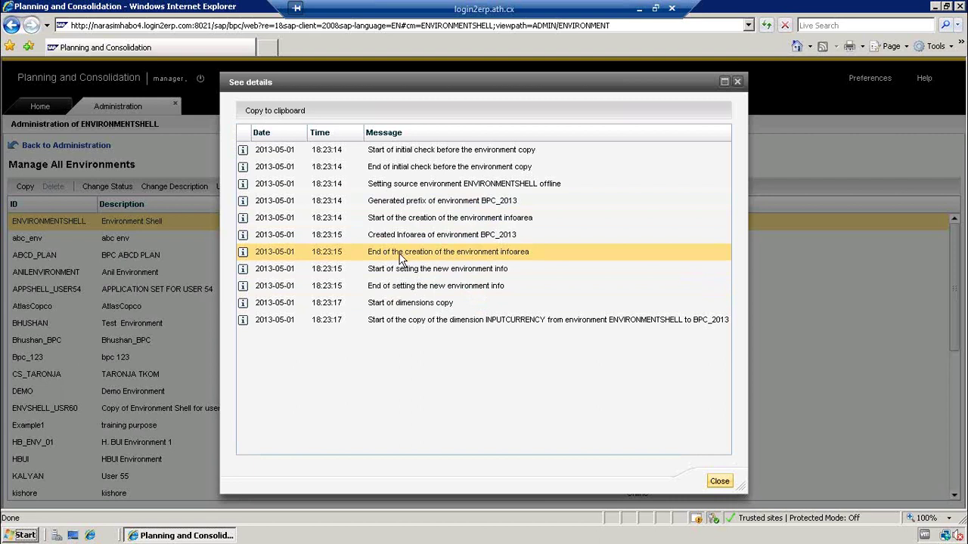
pyautogui.click(479, 255)
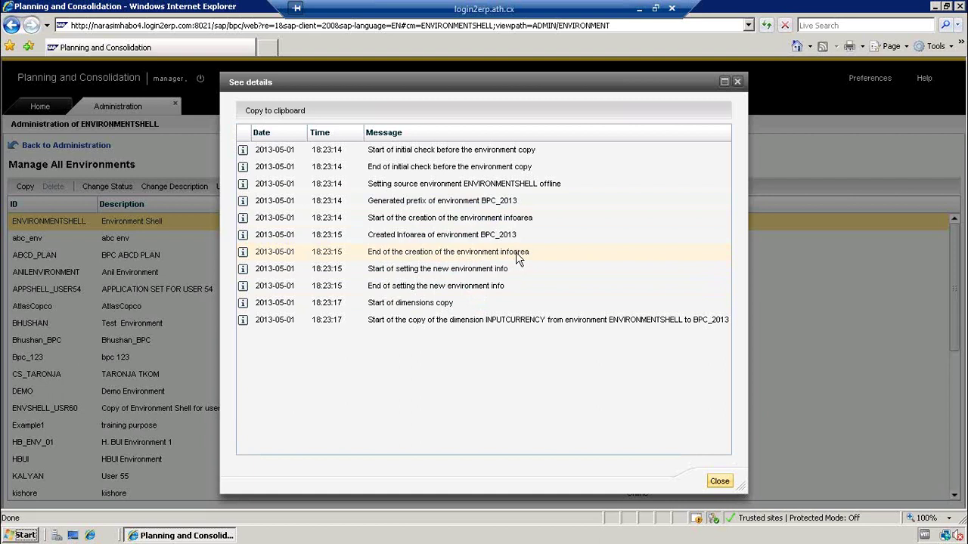
pyautogui.click(516, 255)
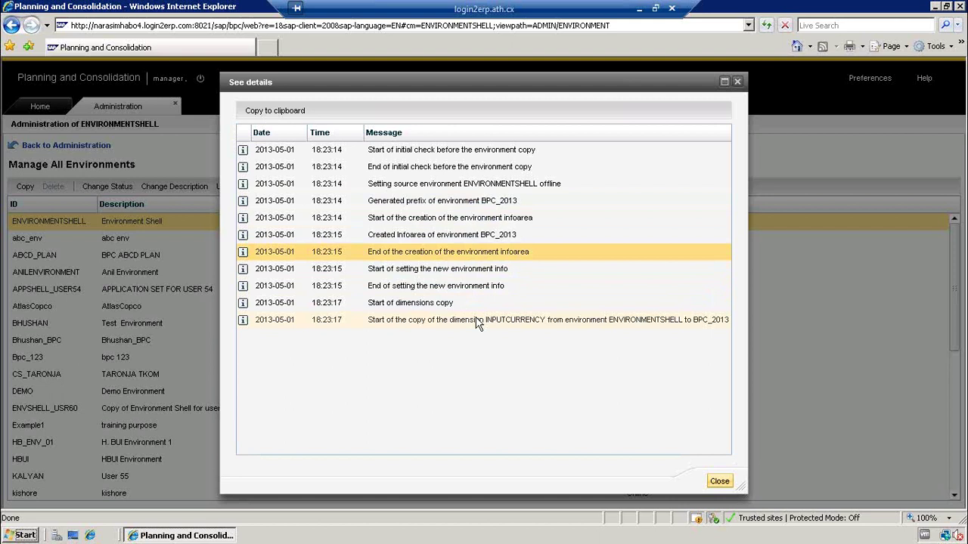
pyautogui.click(722, 483)
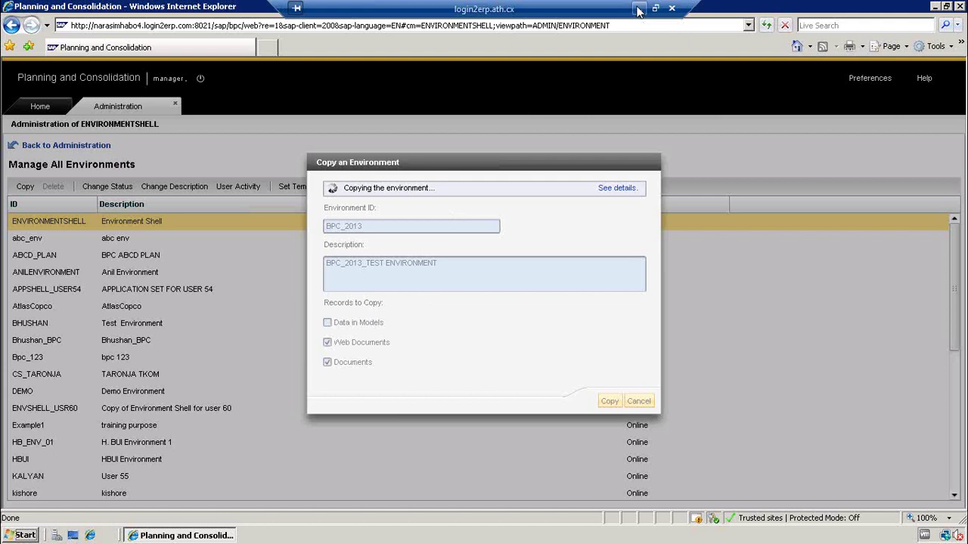
# - Minimize the remote desktop session and bring the Word notes document forward
pyautogui.click(638, 10)
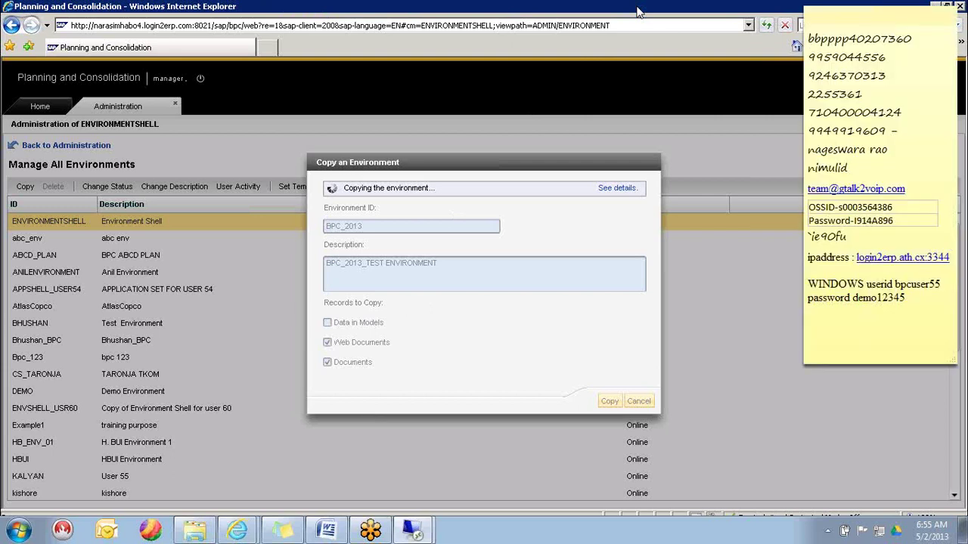
pyautogui.click(327, 530)
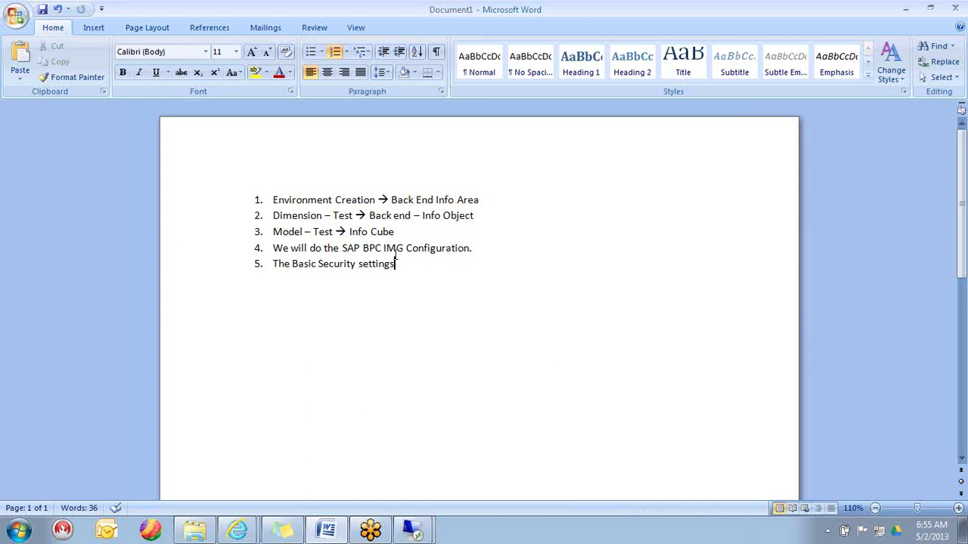
# - Place the cursor after the Basic Security settings line, briefly selecting the Dimension and Model lines
pyautogui.click(397, 235)
pyautogui.moveTo(476, 216); pyautogui.dragTo(290, 210)
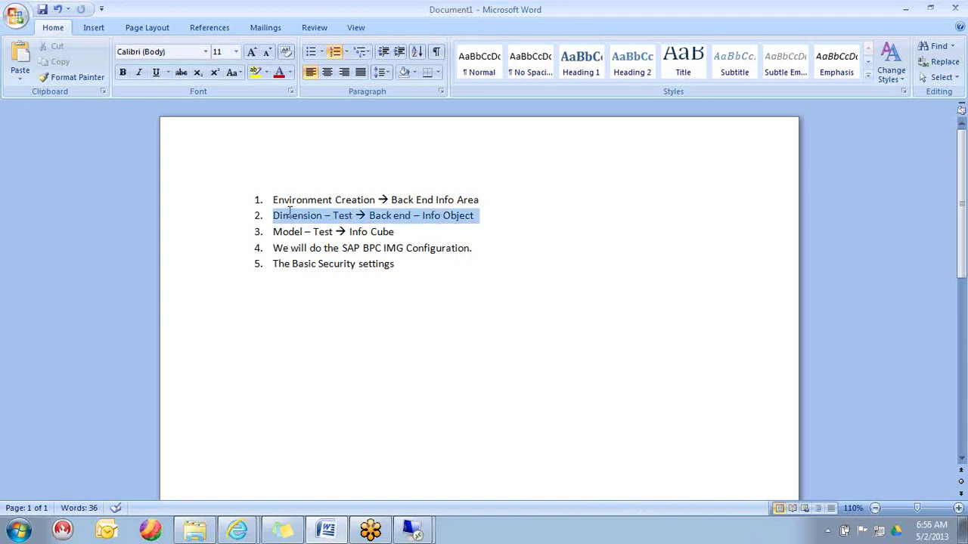
pyautogui.click(398, 232)
pyautogui.moveTo(398, 232); pyautogui.dragTo(259, 224)
pyautogui.click(397, 263)
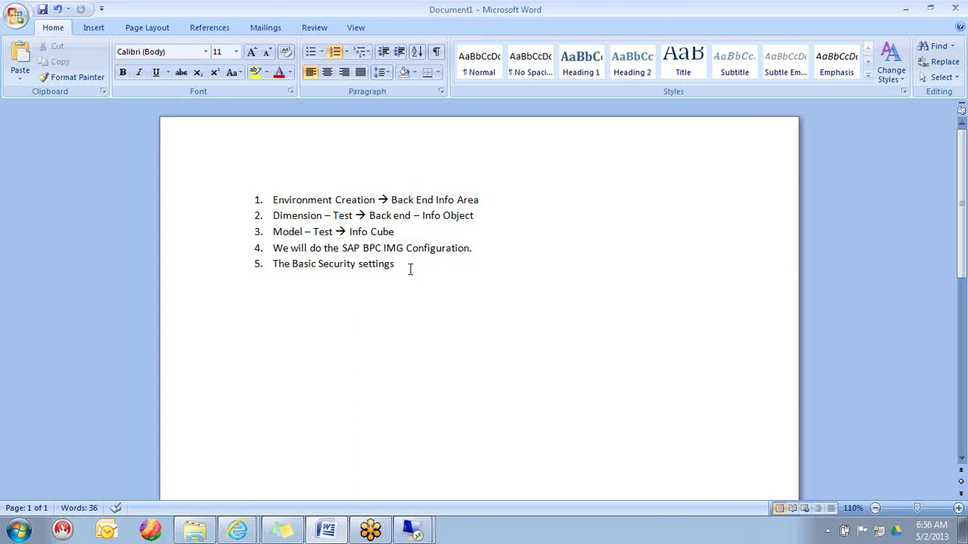
# - Add Account, Entity, Time and Category as separate new lines below the list
pyautogui.press('Return')
pyautogui.press('Return')
pyautogui.press('Return')
pyautogui.write('A')
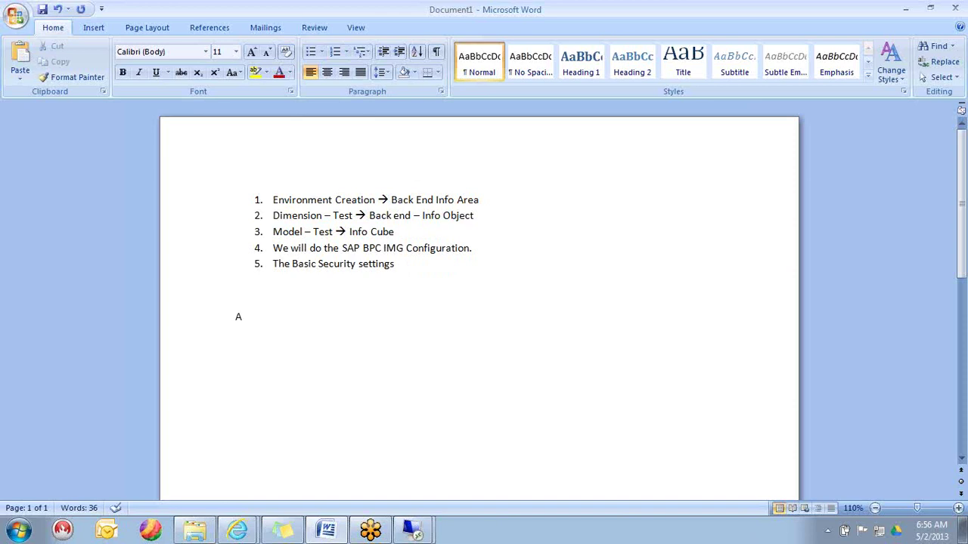
pyautogui.write('ccount')
pyautogui.press('Return')
pyautogui.write('Entity')
pyautogui.press('Return')
pyautogui.write('T')
pyautogui.write('e')
pyautogui.press('Return')
pyautogui.write('Category')
# - Check the remote session, then review the Account, Entity, Time and Category lines in Word
pyautogui.hotkey('alt', 'Tab')
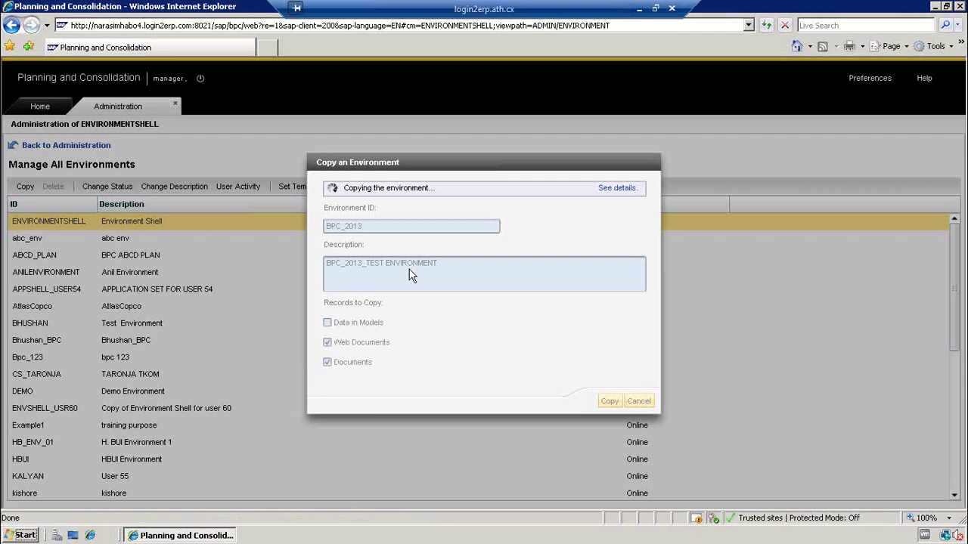
pyautogui.click(641, 9)
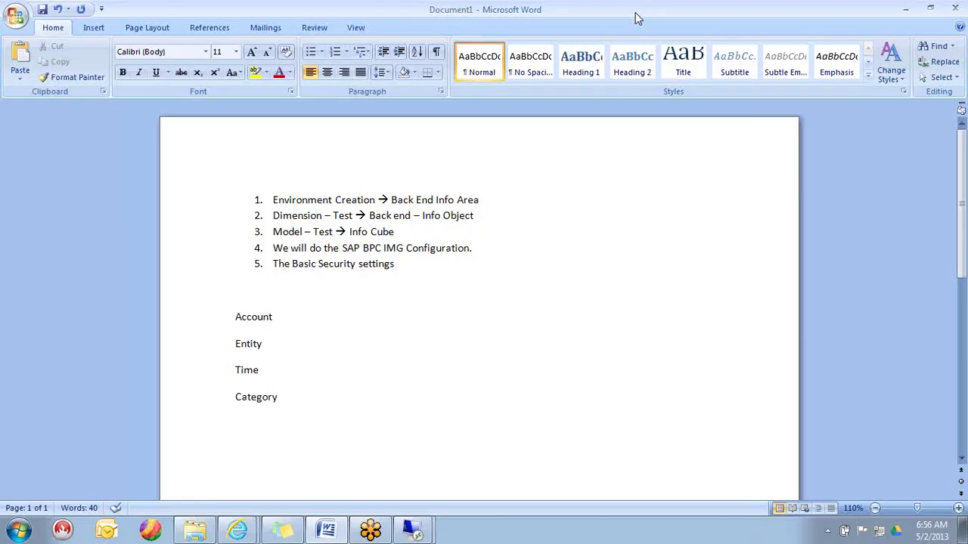
pyautogui.click(281, 310)
pyautogui.click(278, 341)
pyautogui.click(272, 369)
pyautogui.click(291, 398)
pyautogui.click(958, 205)
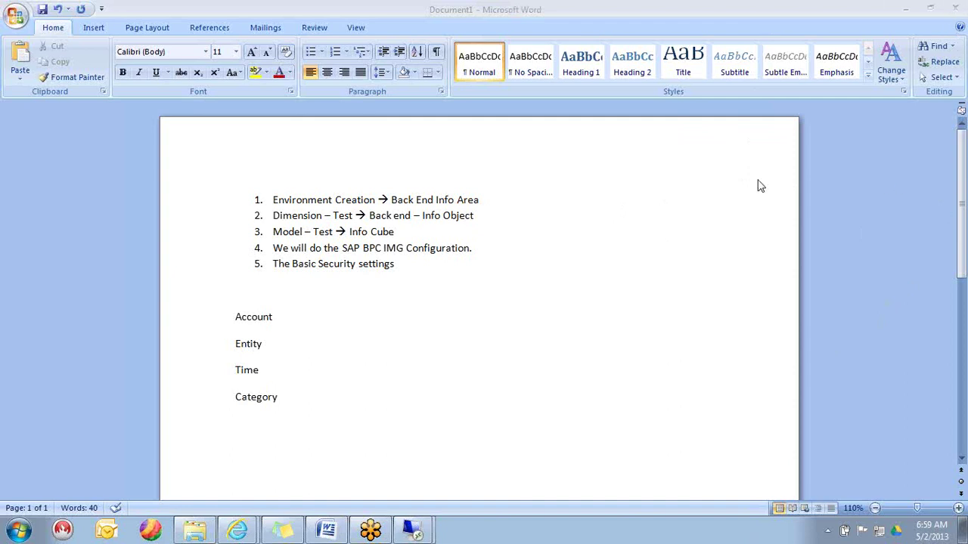
# - Open the BPC_2013 copy log and locate the End of model copy and profile-limit error entries
pyautogui.click(413, 530)
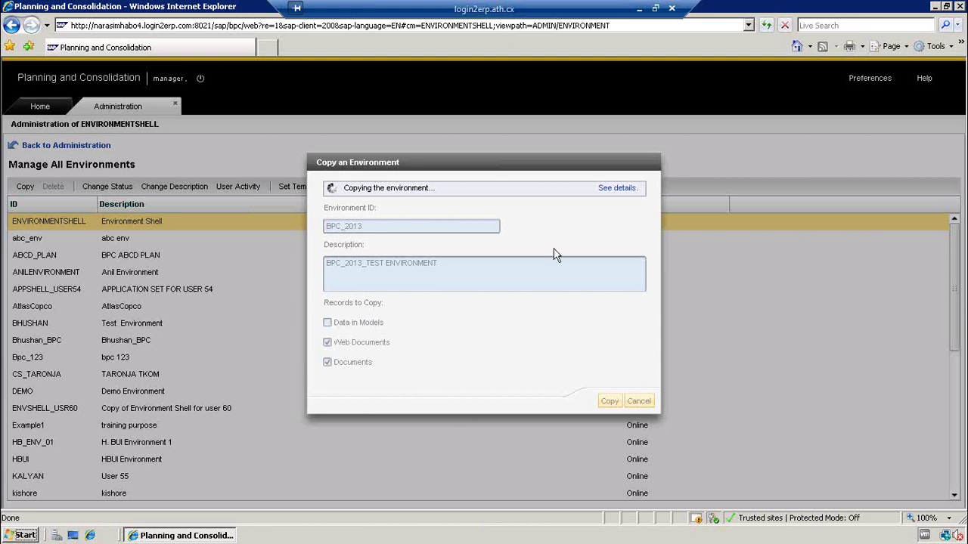
pyautogui.click(612, 189)
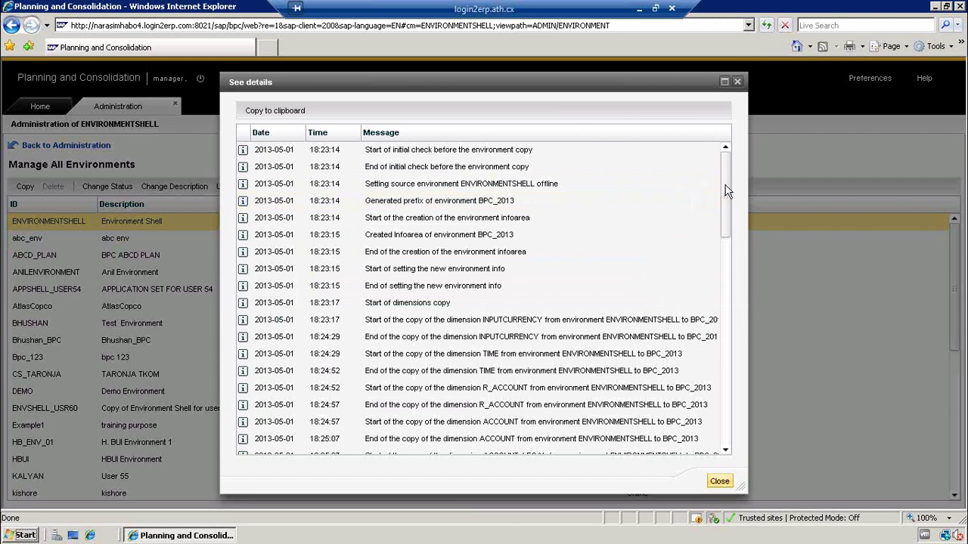
pyautogui.moveTo(726, 190); pyautogui.dragTo(726, 406)
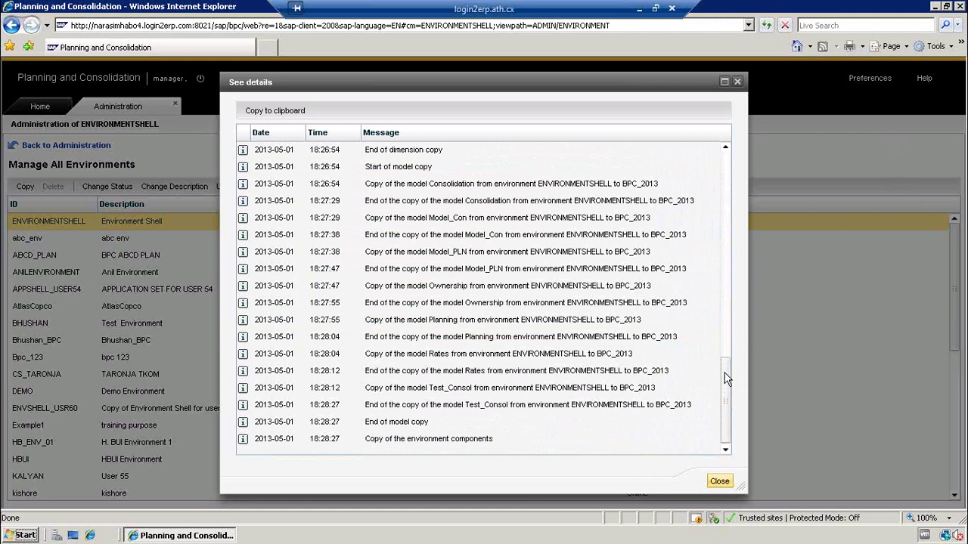
pyautogui.click(424, 430)
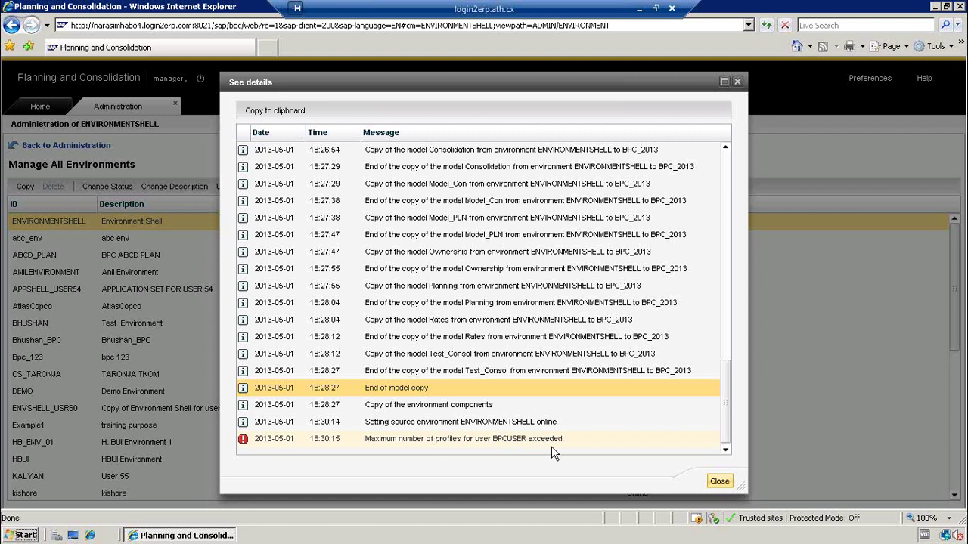
pyautogui.click(549, 443)
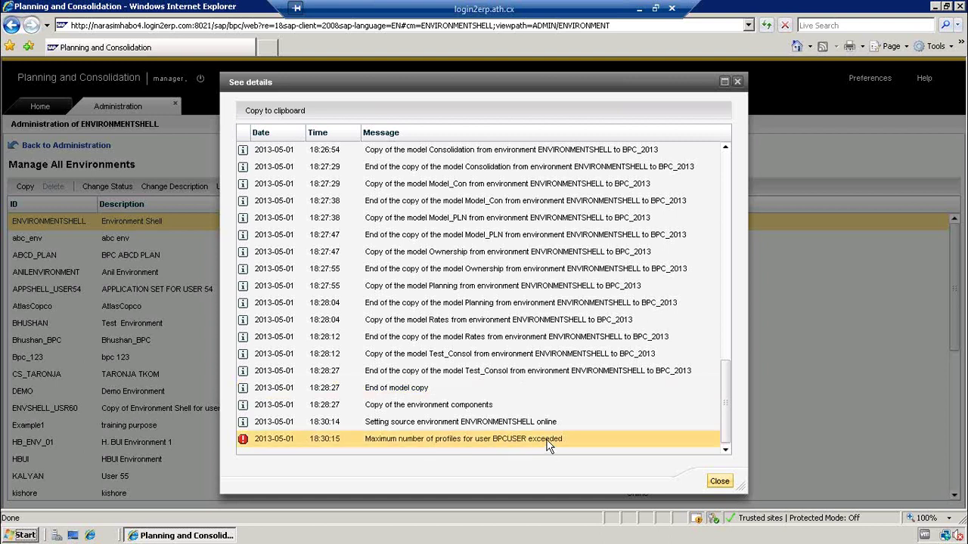
pyautogui.click(717, 482)
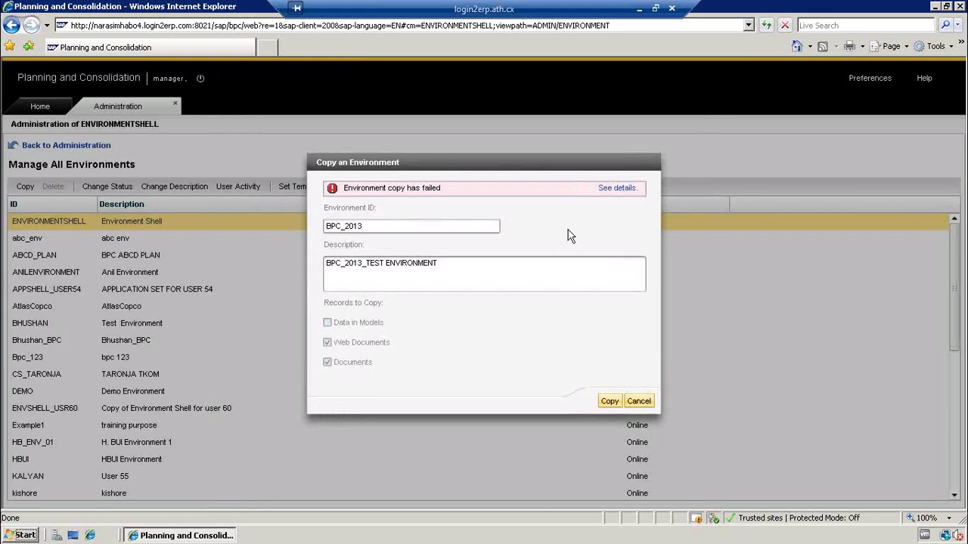
# - Reopen the environment copy log, scroll through it, and close it again
pyautogui.click(613, 191)
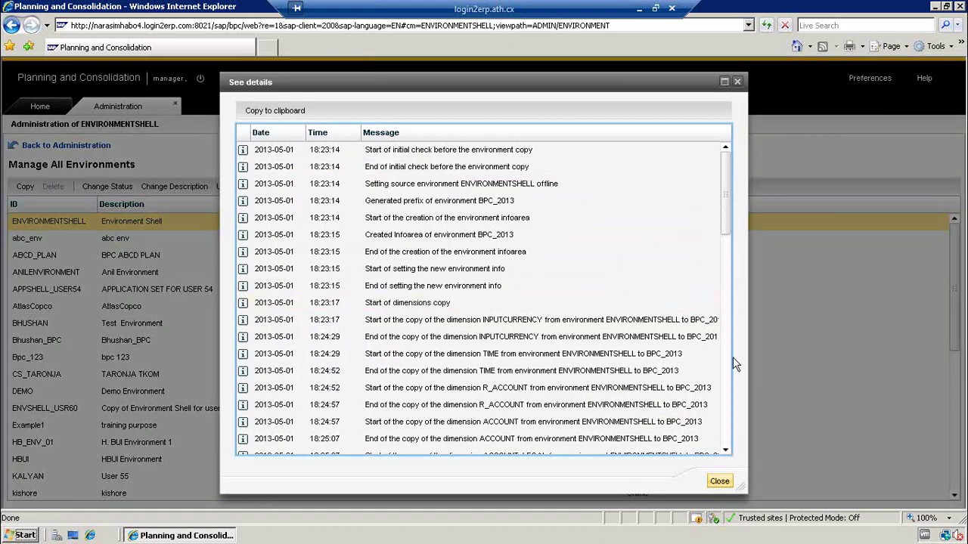
pyautogui.moveTo(725, 214); pyautogui.dragTo(719, 467)
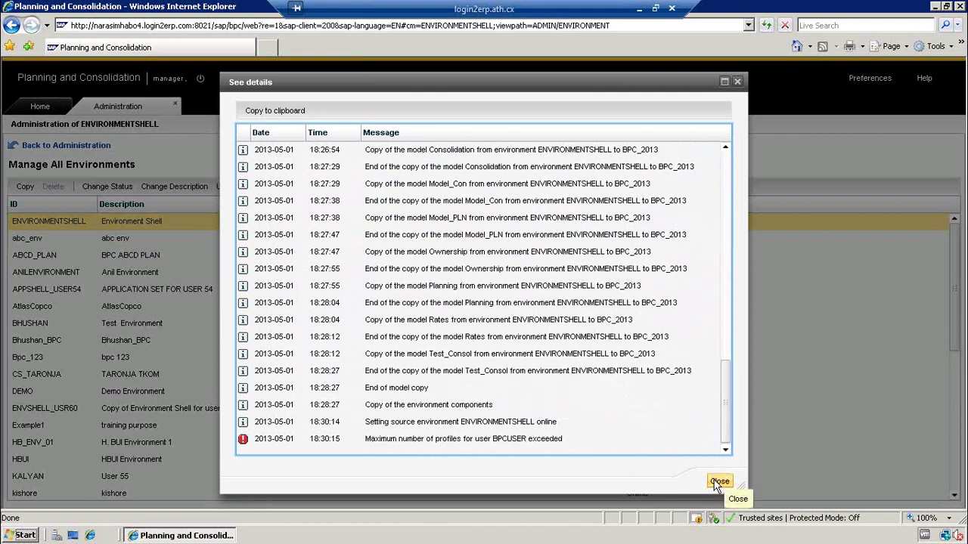
pyautogui.click(714, 481)
# - Cancel the failed BPC_2013 copy and select the Bpc_123 row
pyautogui.click(641, 403)
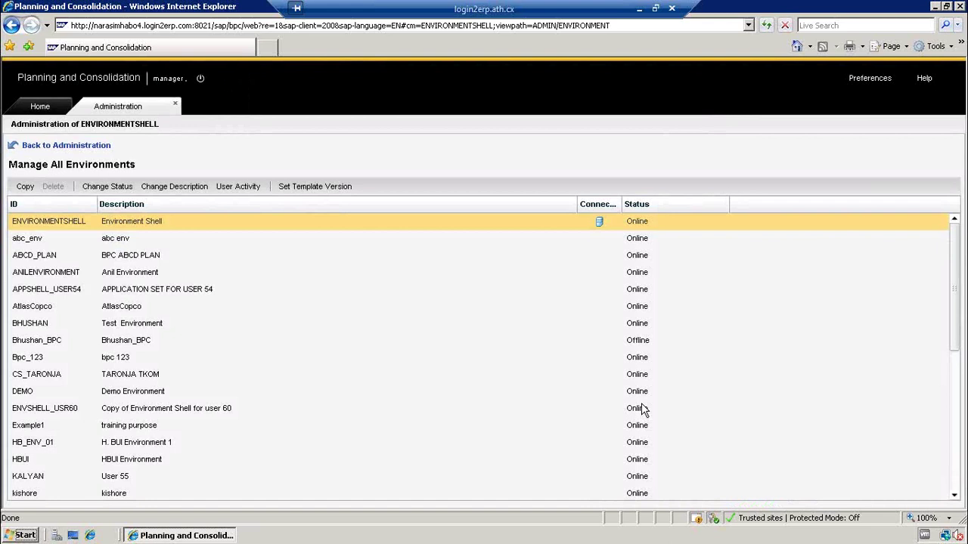
pyautogui.click(21, 364)
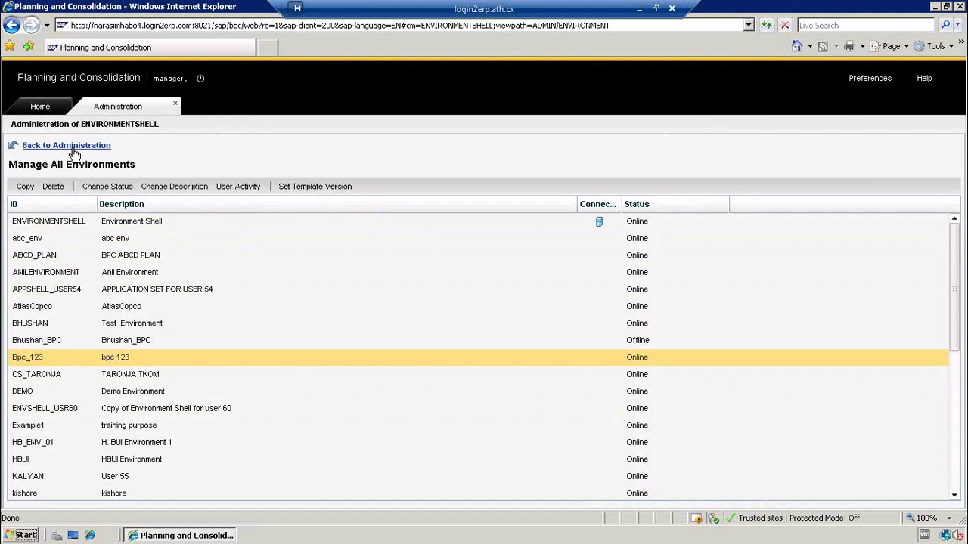
# - From the Administration page, change environment, continue past the warning, and connect to Bpc_123
pyautogui.click(74, 146)
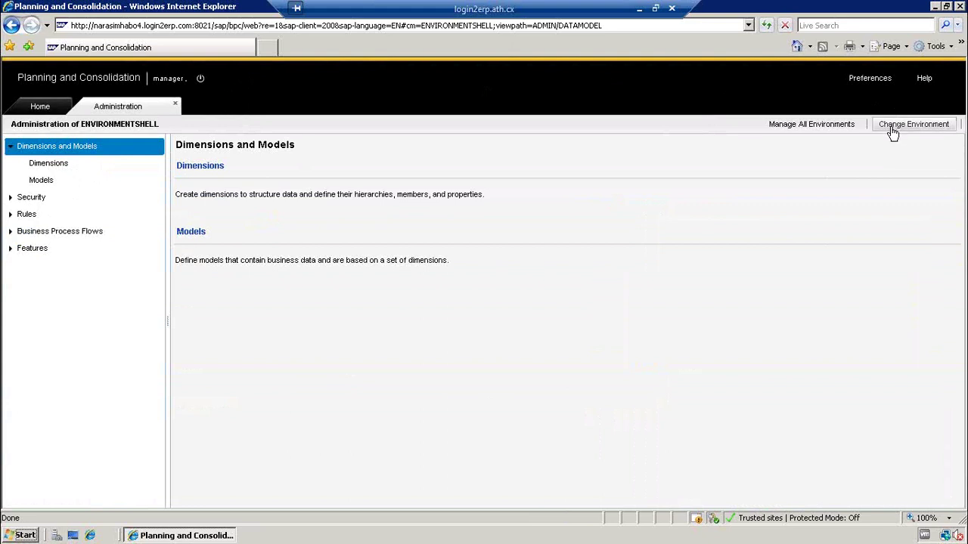
pyautogui.click(893, 128)
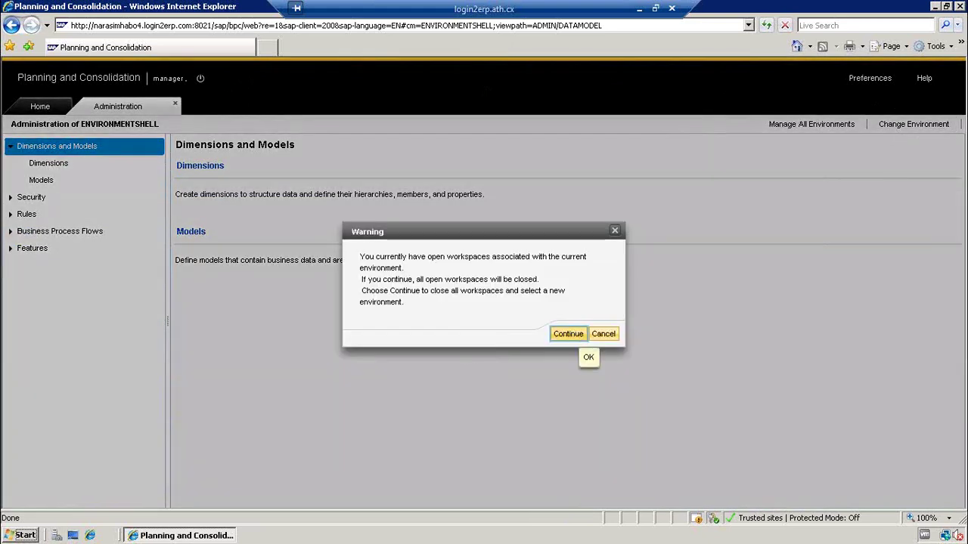
pyautogui.click(569, 333)
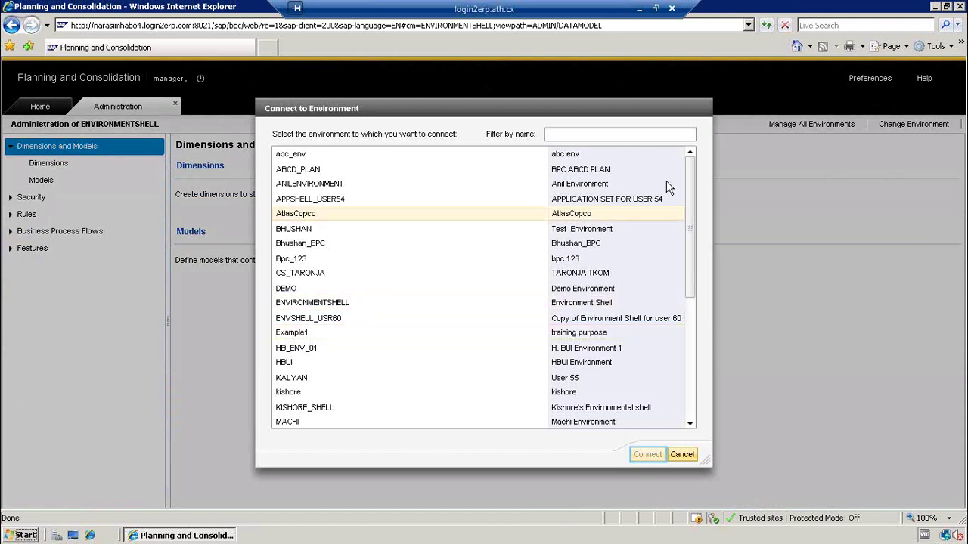
pyautogui.click(293, 259)
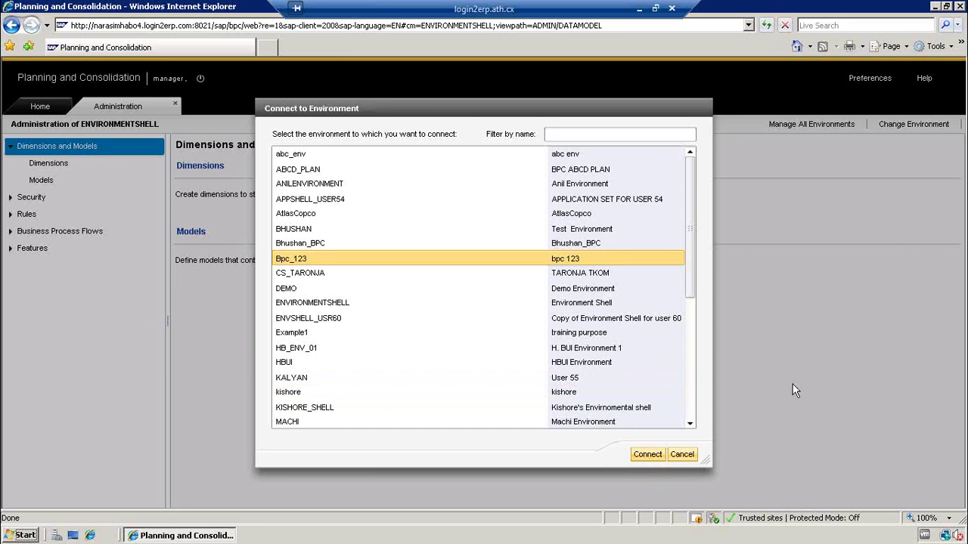
pyautogui.click(576, 261)
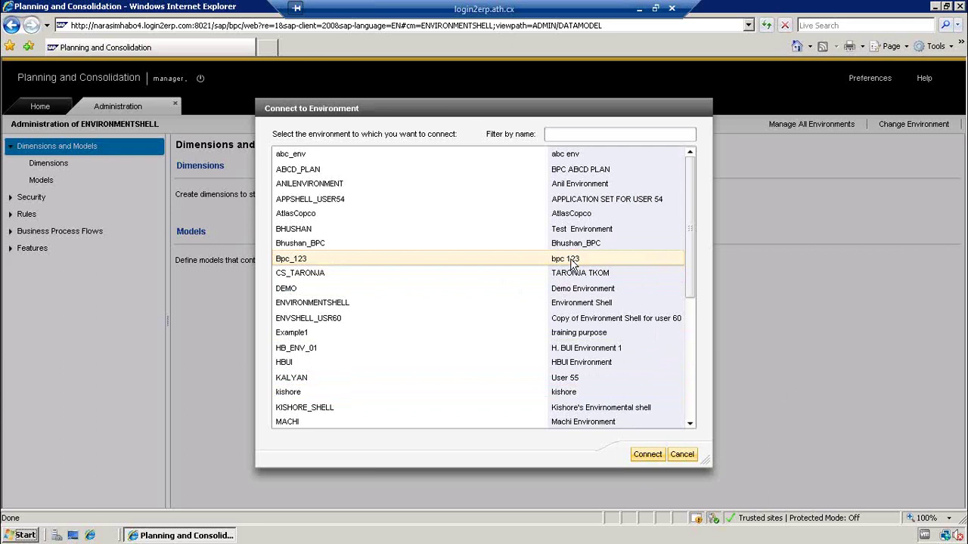
pyautogui.click(641, 454)
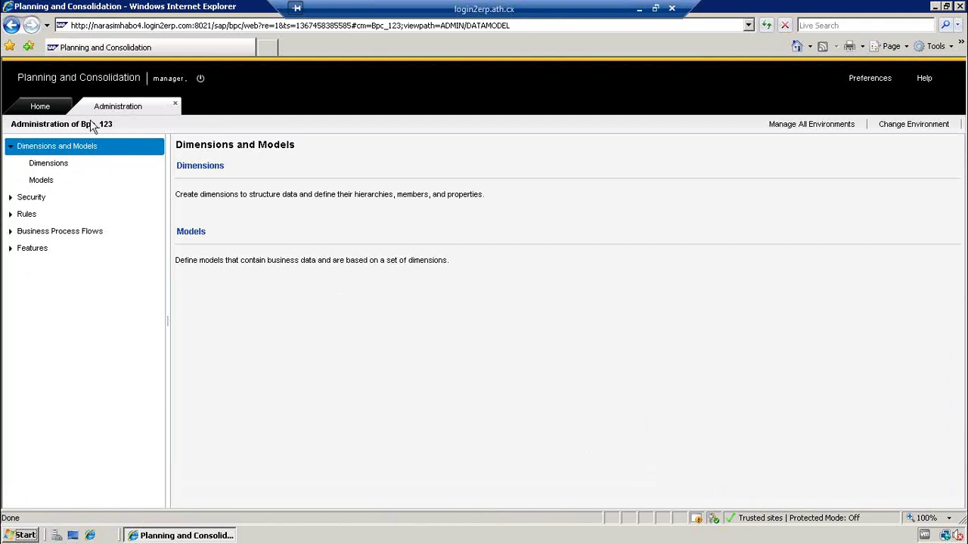
# - Show the Bpc_123 Dimensions list, from ACCOUNT to TIME, after briefly viewing Models
pyautogui.click(64, 161)
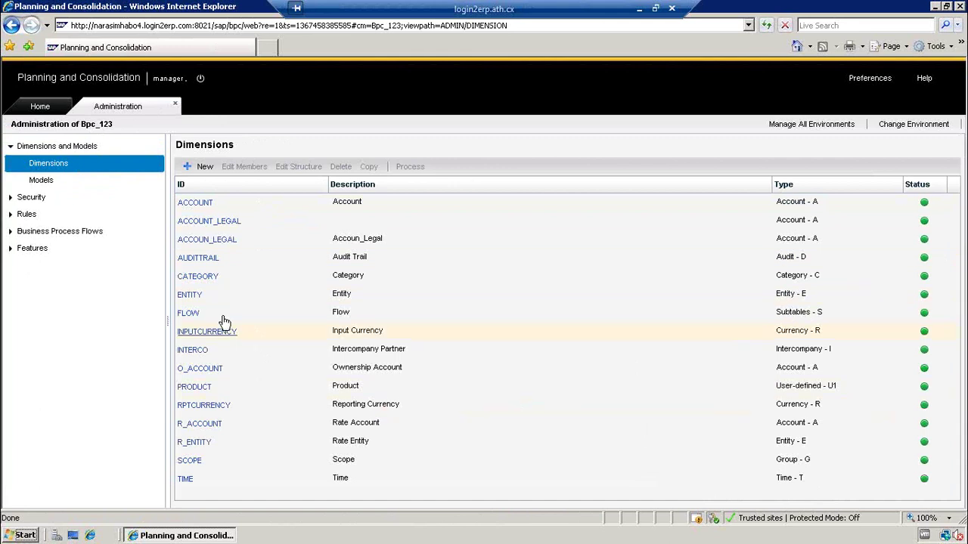
pyautogui.click(56, 181)
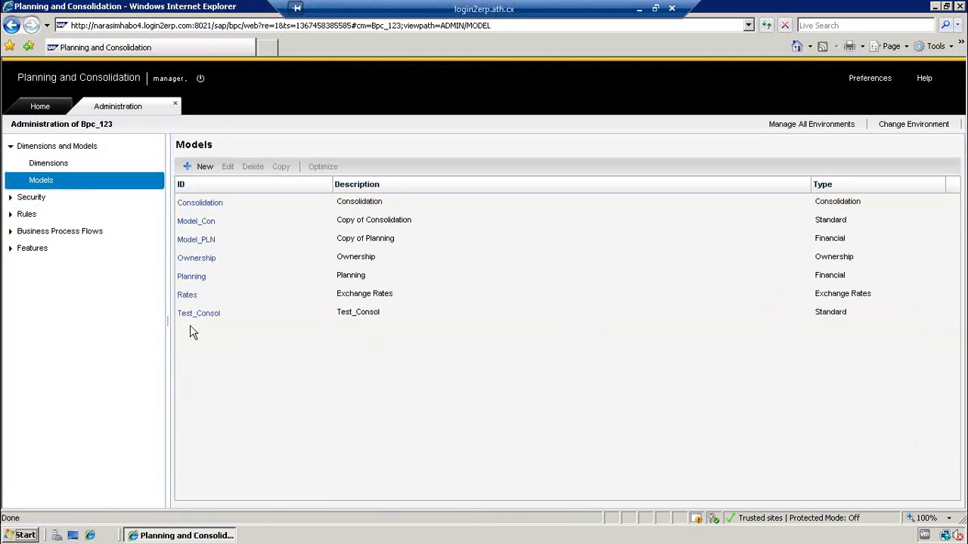
pyautogui.click(64, 166)
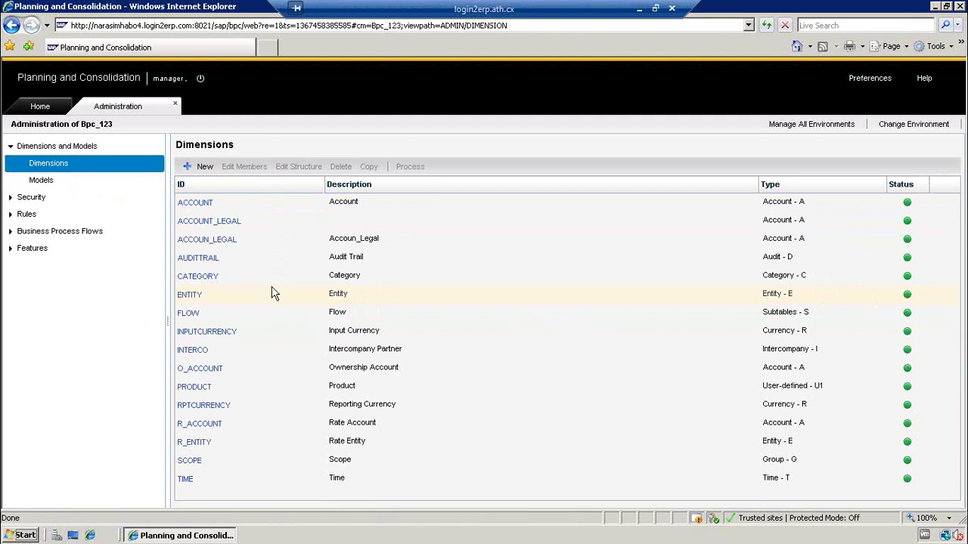
# - Start a new dimension with ID TEST and description TEST
pyautogui.click(203, 170)
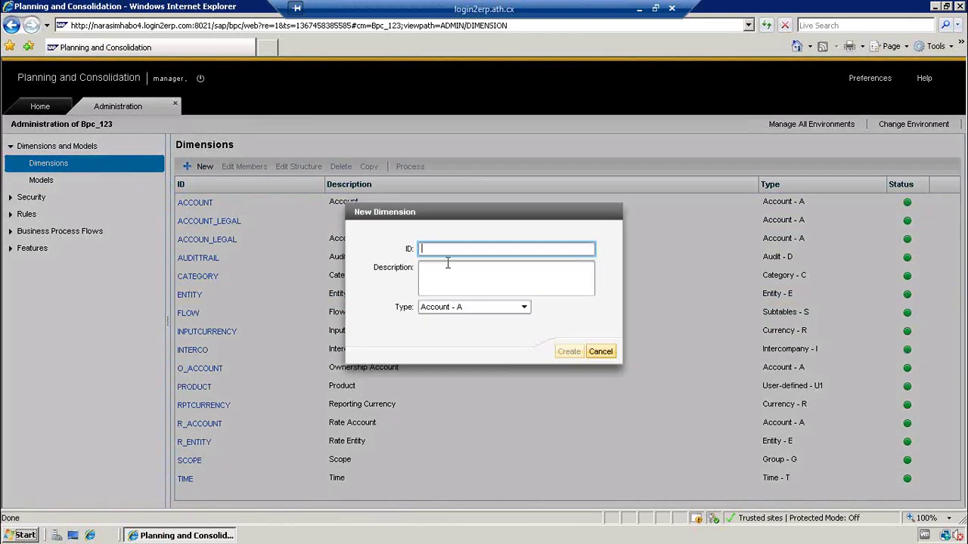
pyautogui.write('TEST')
pyautogui.click(449, 271)
pyautogui.write('TEST')
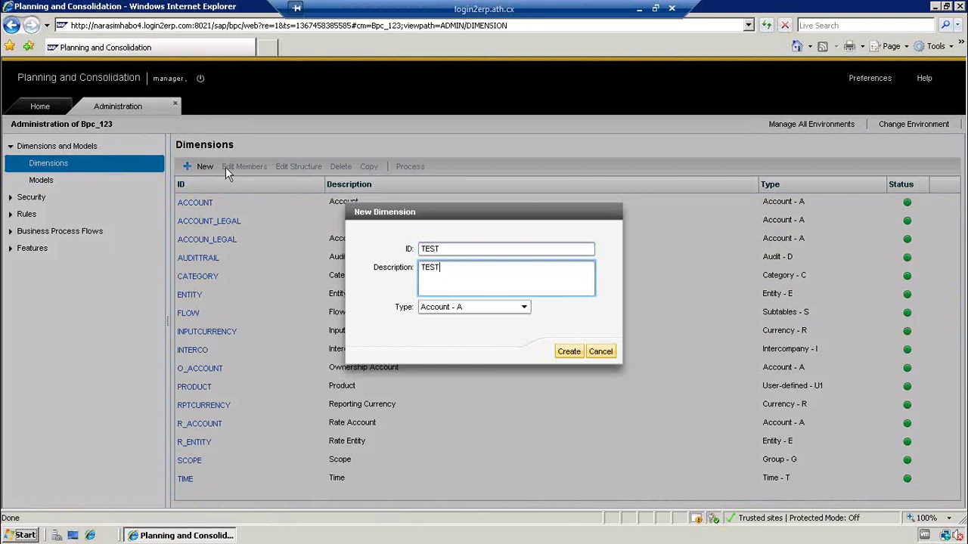
# - Set the dimension type to User-defined - U and create the TEST dimension
pyautogui.click(448, 310)
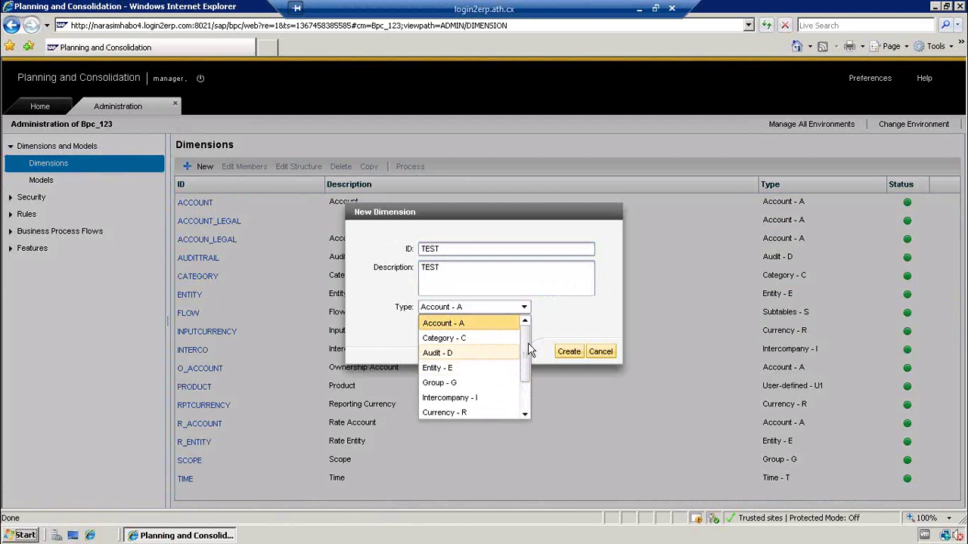
pyautogui.moveTo(527, 334)
pyautogui.mouseDown()
pyautogui.moveTo(527, 368)
pyautogui.moveTo(527, 324)
pyautogui.mouseUp()
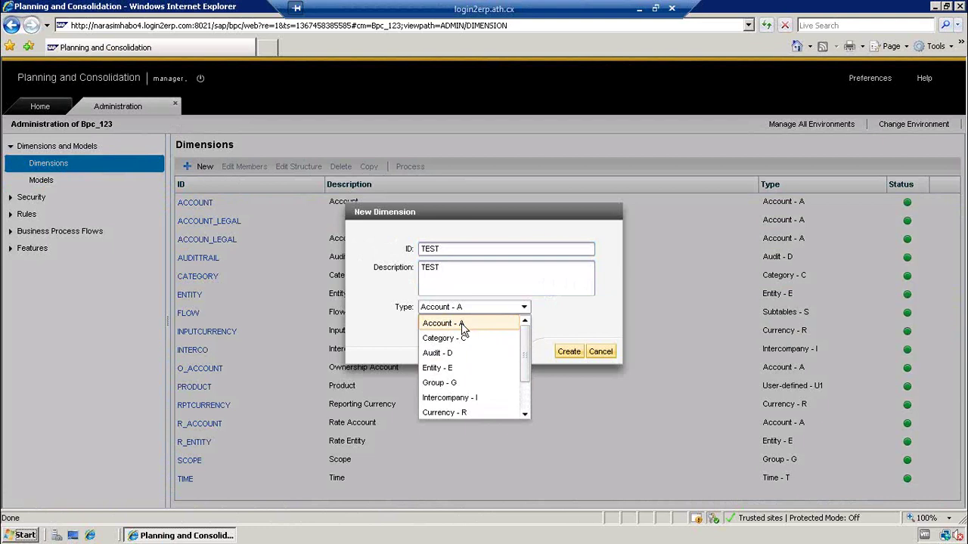
pyautogui.click(461, 322)
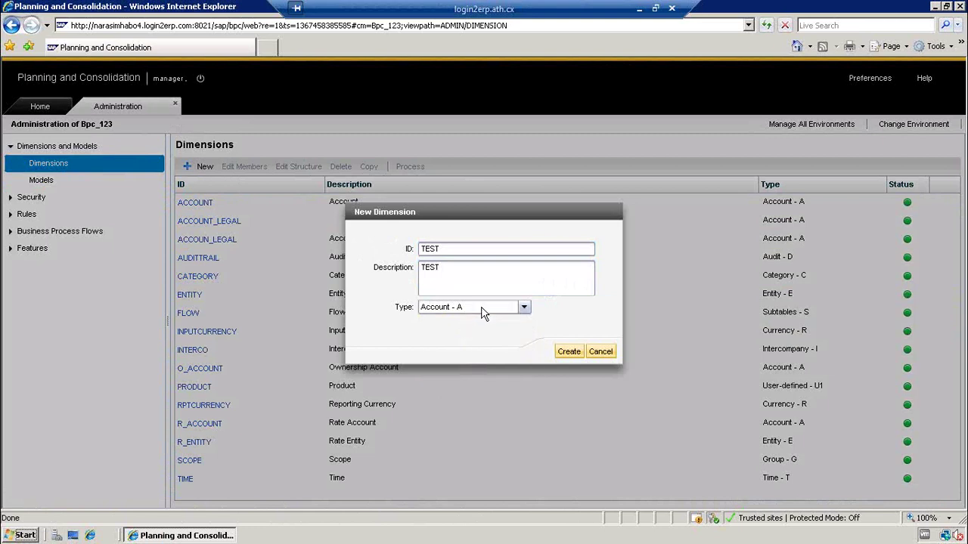
pyautogui.click(484, 313)
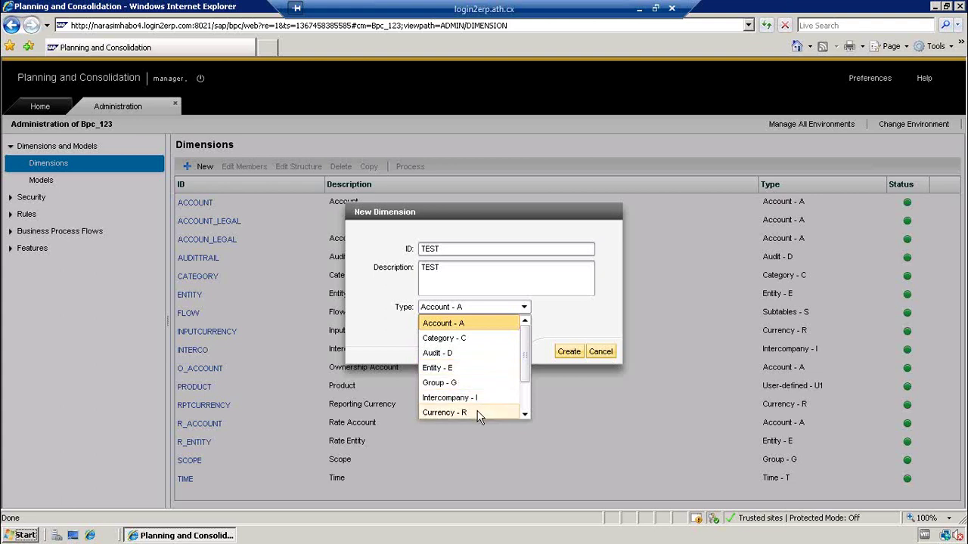
pyautogui.click(524, 416)
pyautogui.click(524, 416)
pyautogui.click(524, 416)
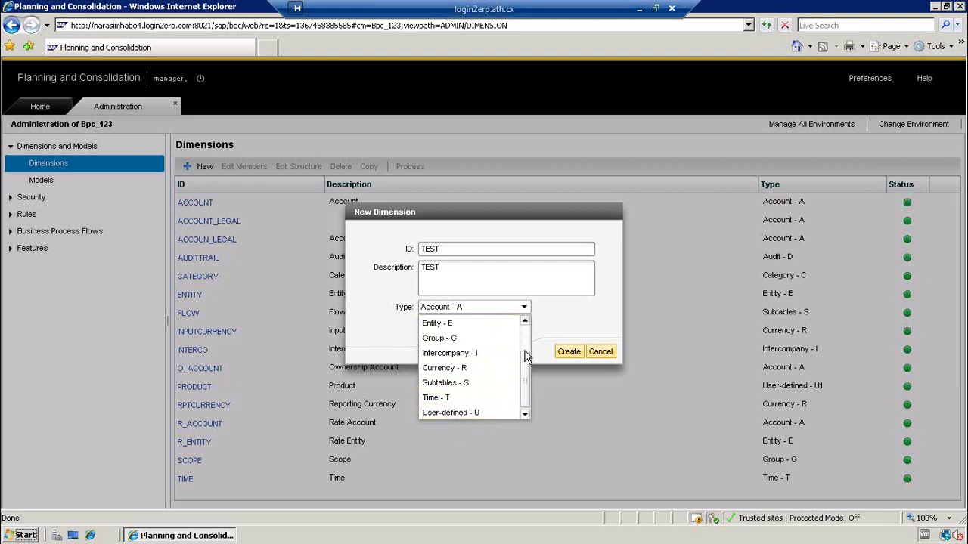
pyautogui.moveTo(527, 359); pyautogui.dragTo(525, 335)
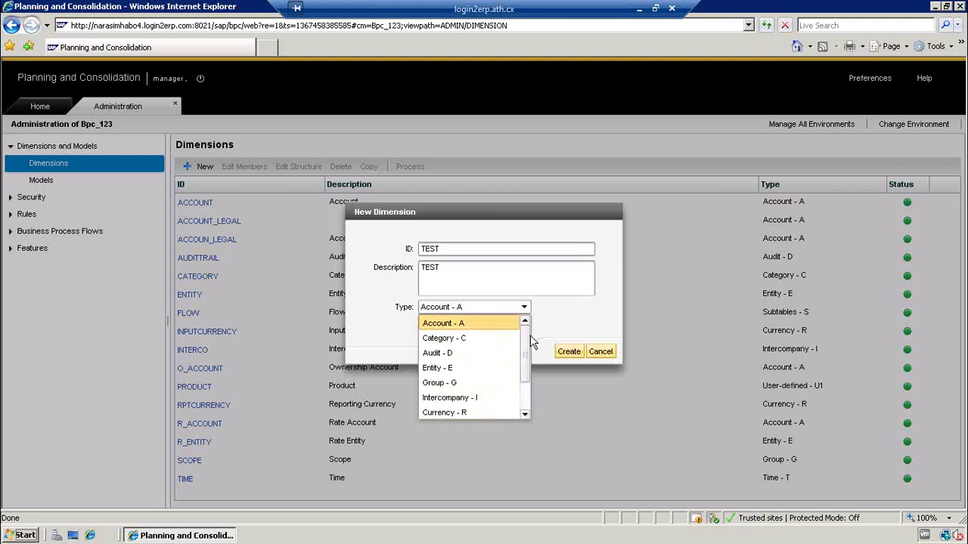
pyautogui.moveTo(525, 335); pyautogui.dragTo(528, 380)
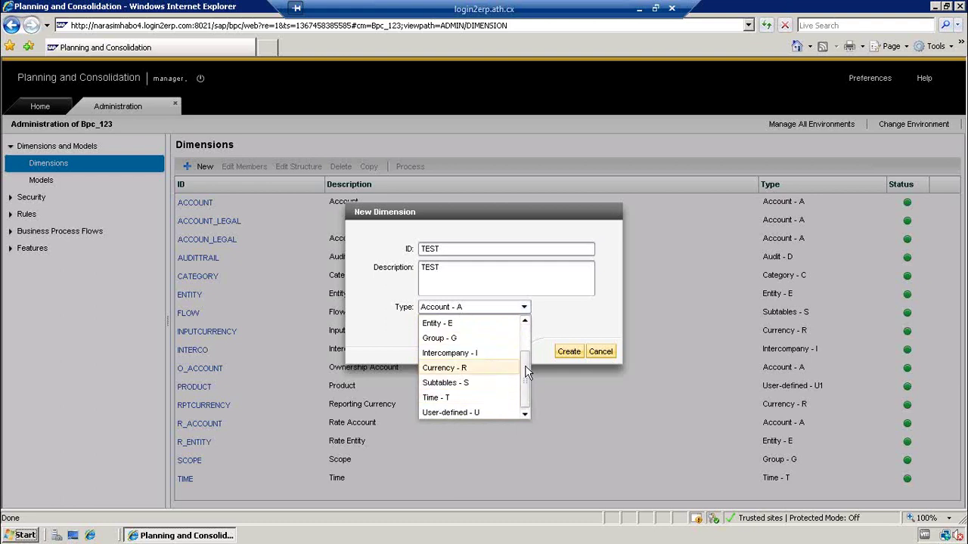
pyautogui.click(472, 412)
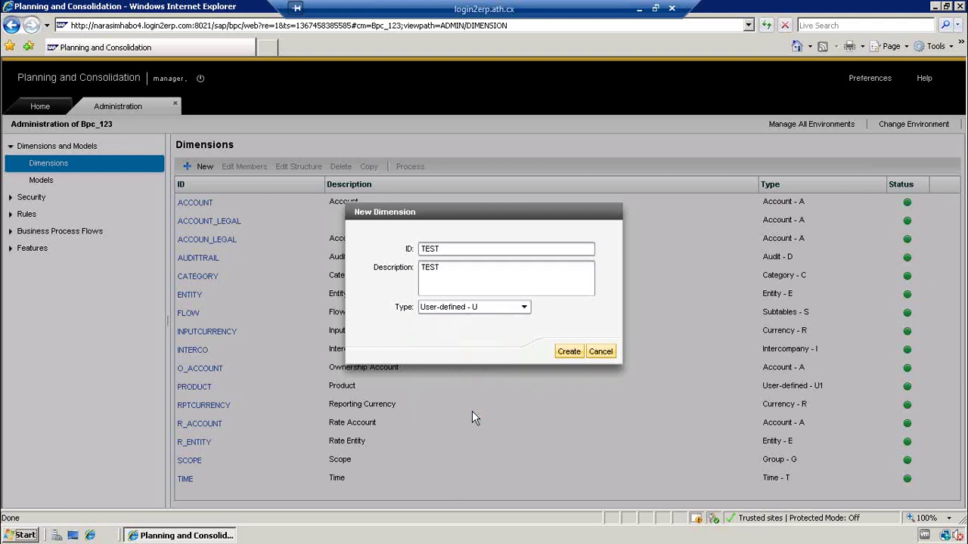
pyautogui.click(572, 353)
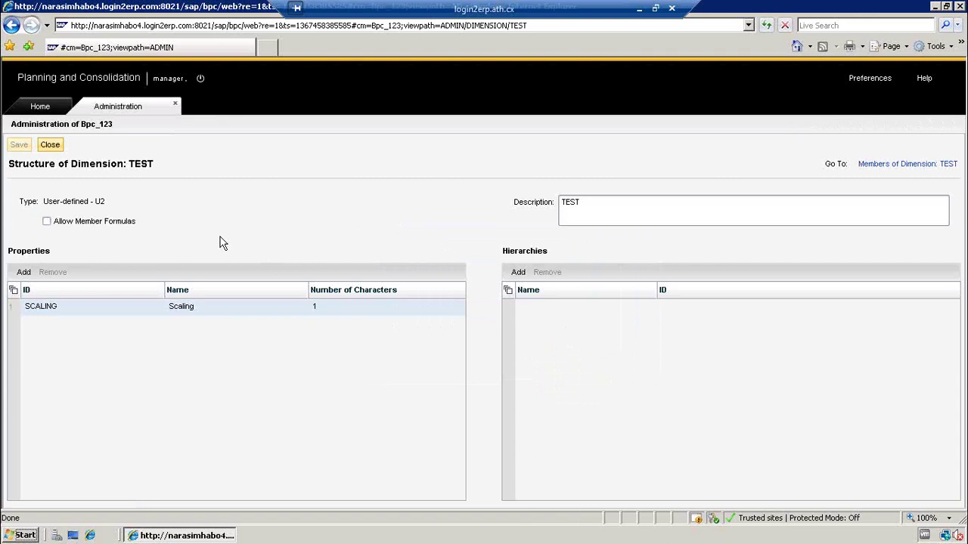
# - Close the Structure of Dimension: TEST page to return to the Bpc_123 Dimensions list
pyautogui.click(50, 145)
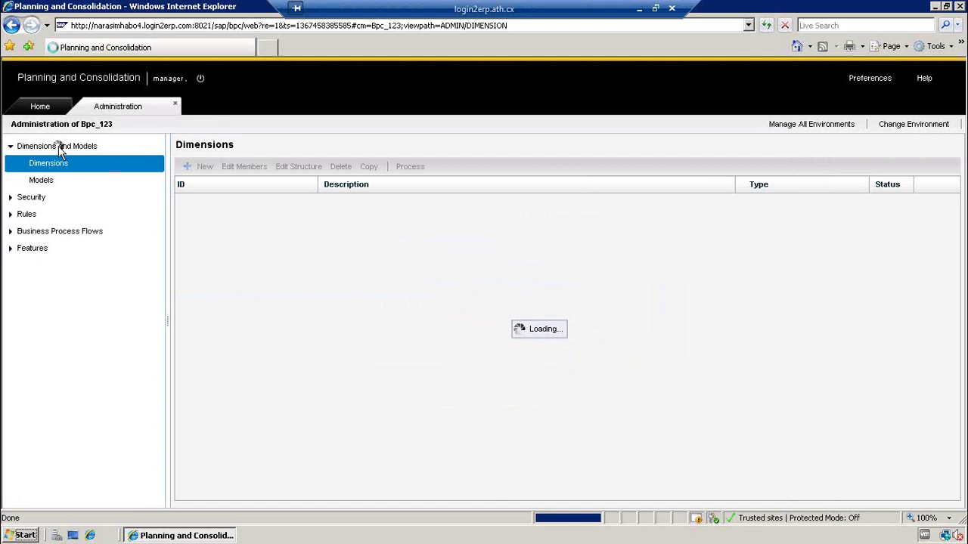
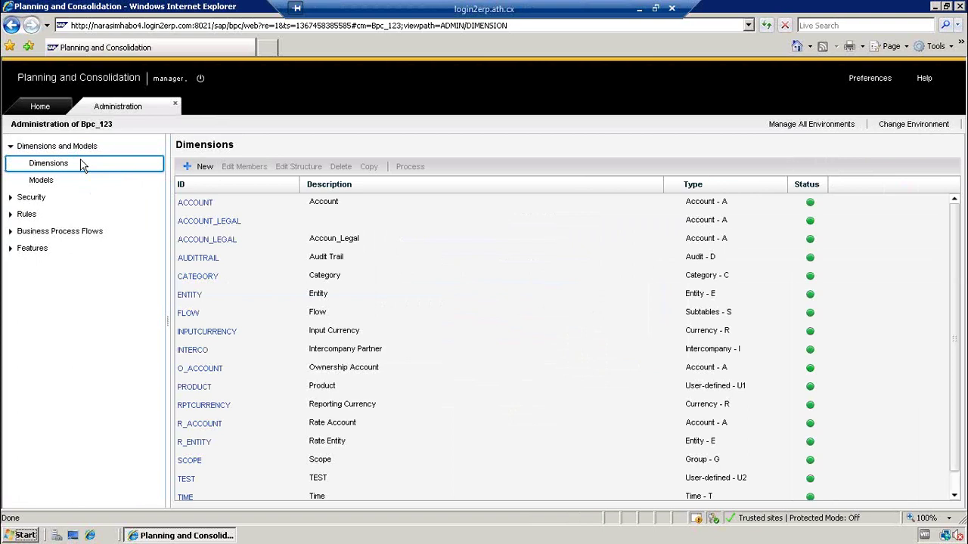
# - Open the ENTITY dimension's member list and close it again
pyautogui.click(197, 301)
pyautogui.doubleClick(196, 299)
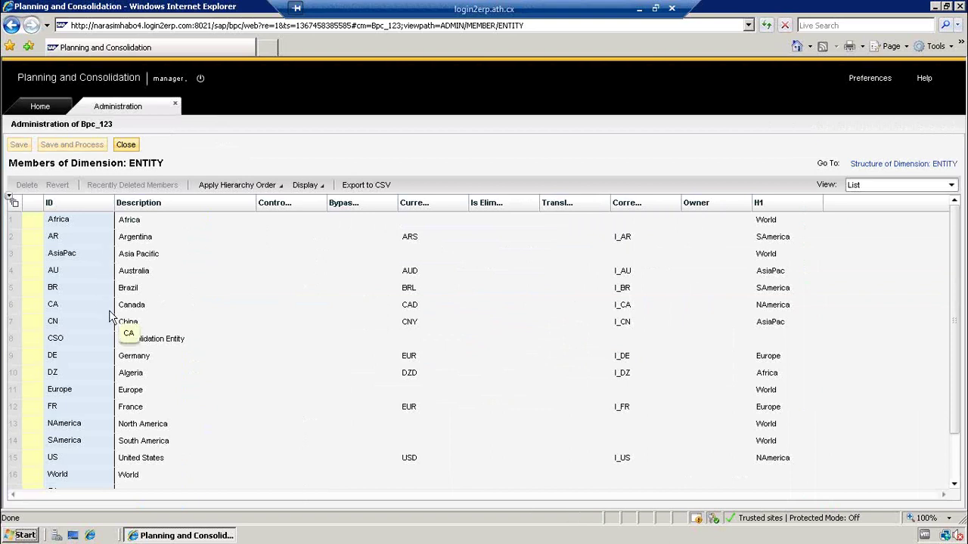
pyautogui.click(126, 145)
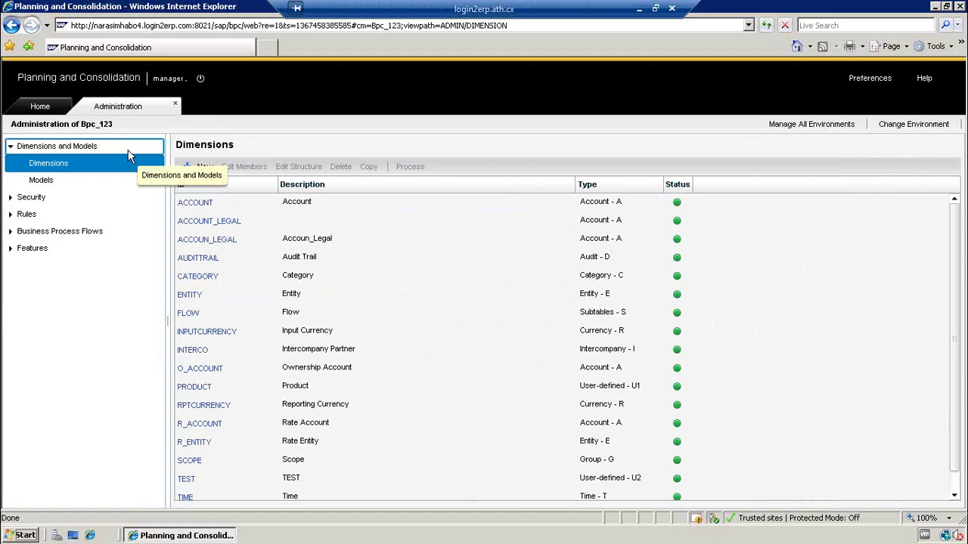
# - Scroll down to the TEST dimension and open its empty member list
pyautogui.click(589, 300)
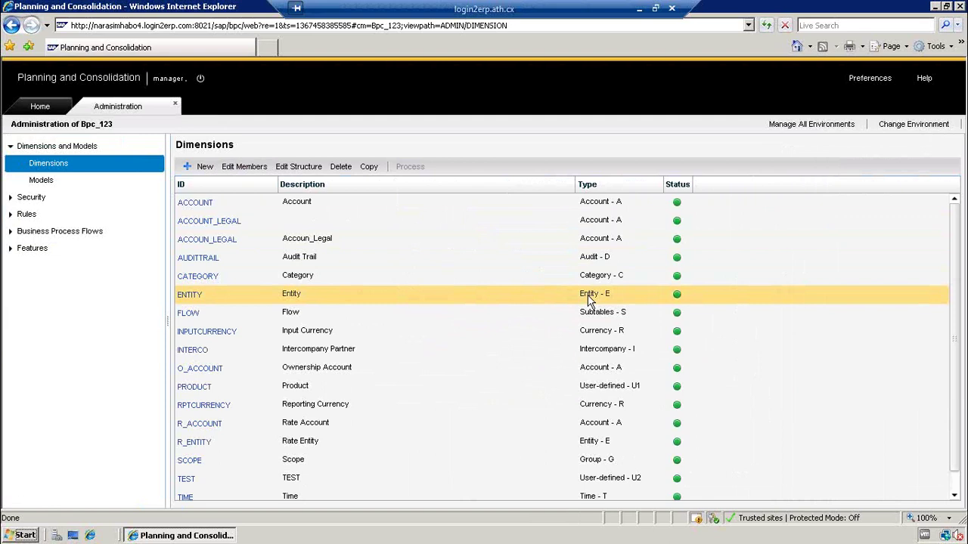
pyautogui.click(191, 296)
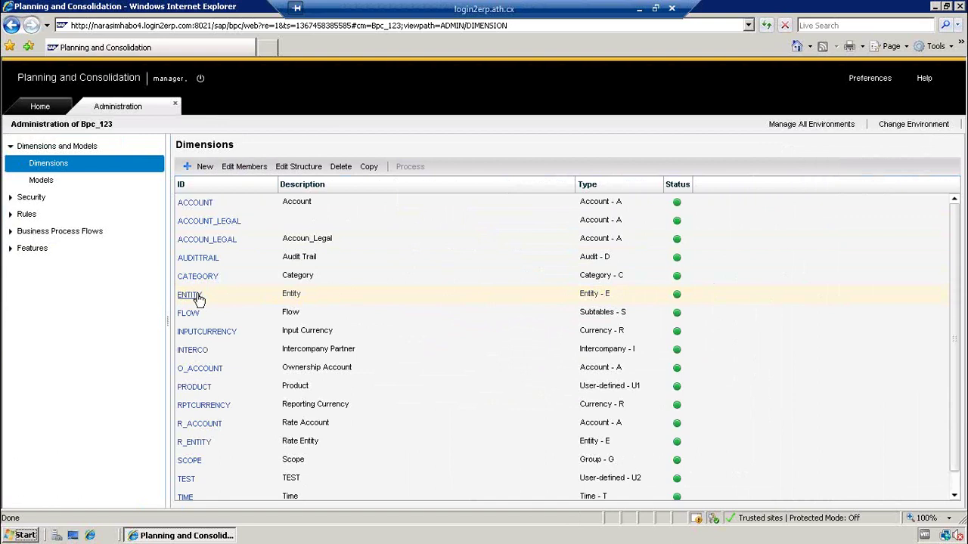
pyautogui.click(198, 300)
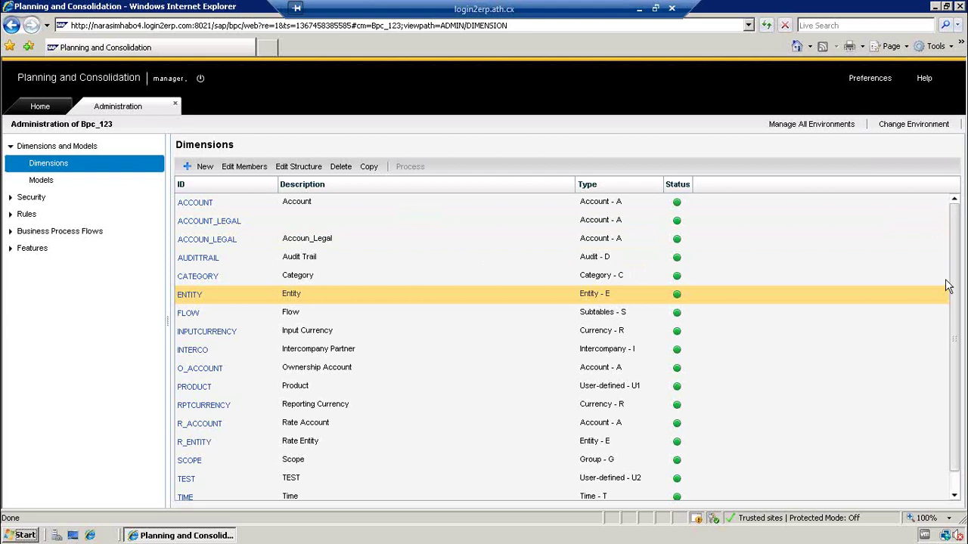
pyautogui.moveTo(948, 286); pyautogui.dragTo(942, 335)
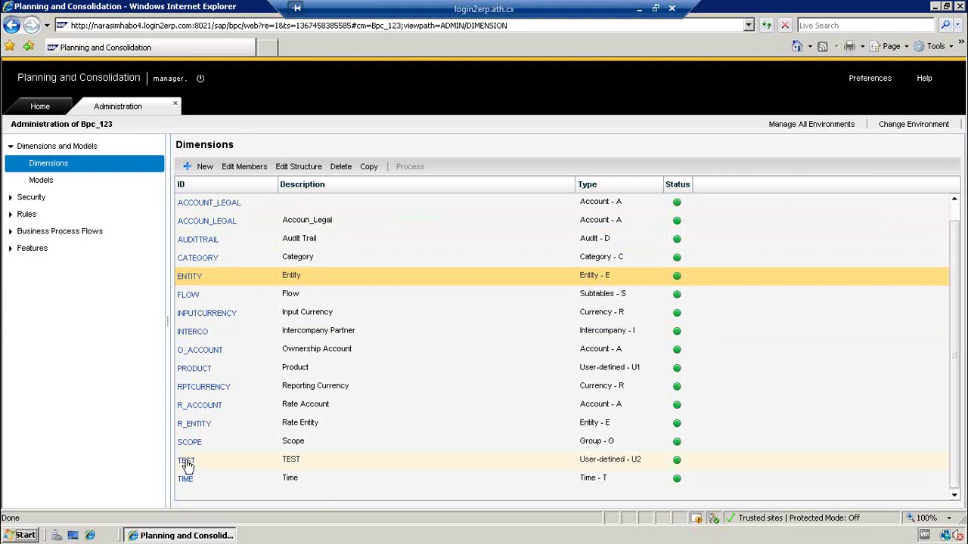
pyautogui.click(186, 462)
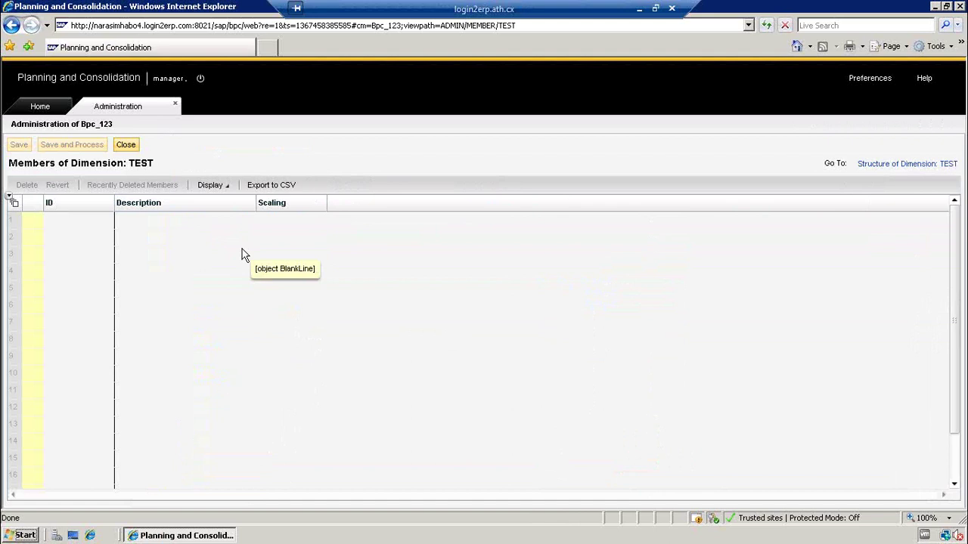
# - Enter Test1 as the first member ID in the TEST grid
pyautogui.click(60, 223)
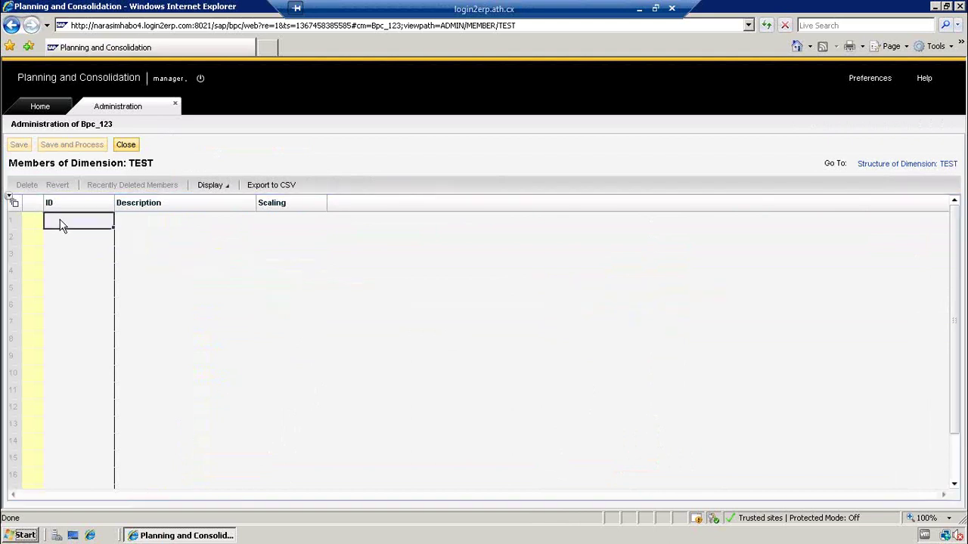
pyautogui.hotkey('shift', 'Right')
pyautogui.hotkey('shift', 'Right')
pyautogui.hotkey('shift', 'Down')
pyautogui.hotkey('shift', 'Down')
pyautogui.hotkey('shift', 'Down')
pyautogui.hotkey('shift', 'Down')
pyautogui.hotkey('shift', 'Down')
pyautogui.hotkey('shift', 'Down')
pyautogui.press('Escape')
pyautogui.click(63, 224)
pyautogui.write('Test')
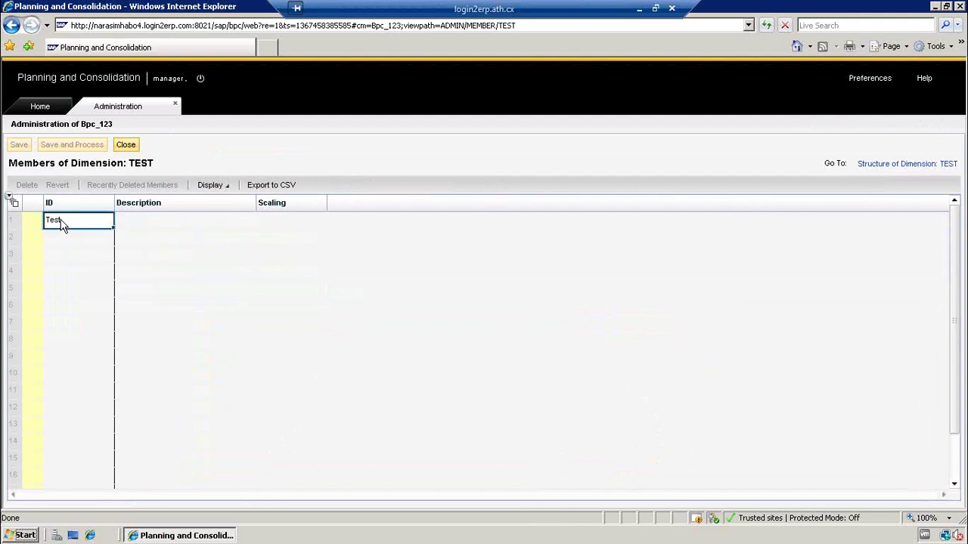
pyautogui.write('1')
pyautogui.press('Return')
# - Enter Test2 as the second member ID, correcting an accidental duplicate Test1
pyautogui.click(62, 222)
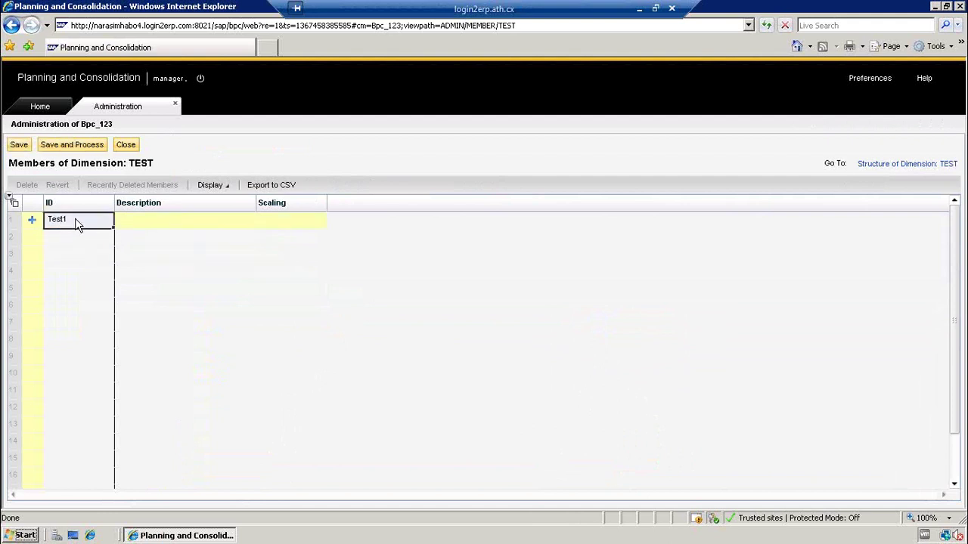
pyautogui.click(76, 241)
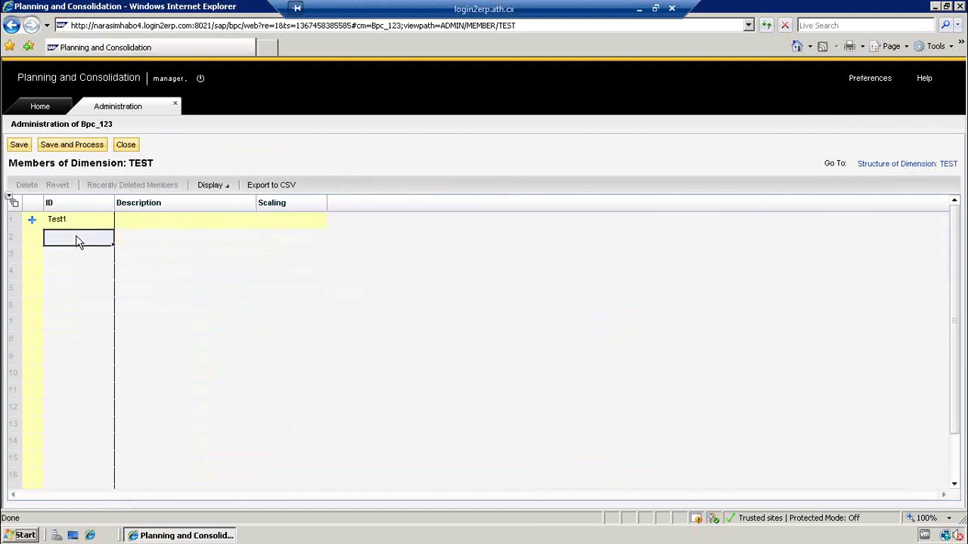
pyautogui.write('Test2')
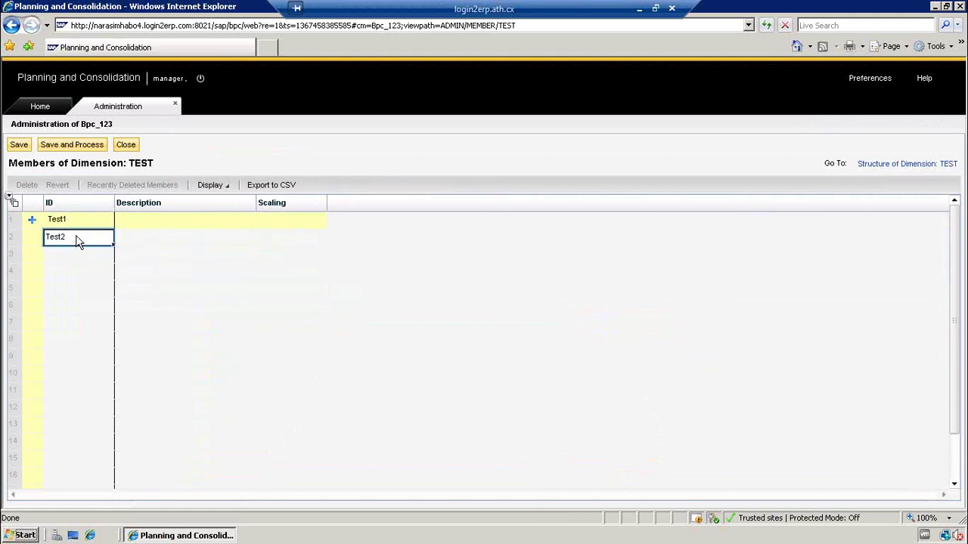
pyautogui.press('BackSpace')
pyautogui.write('1')
pyautogui.press('Return')
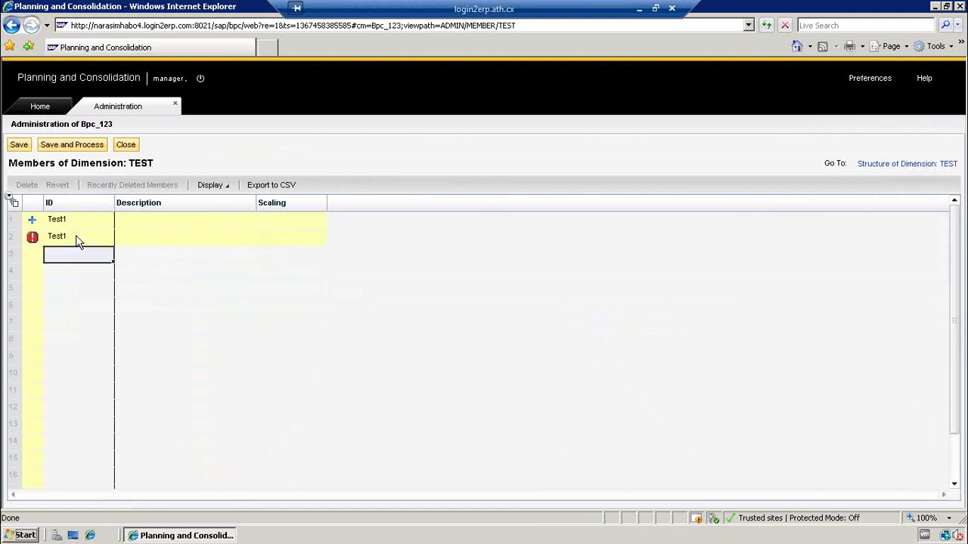
pyautogui.click(56, 240)
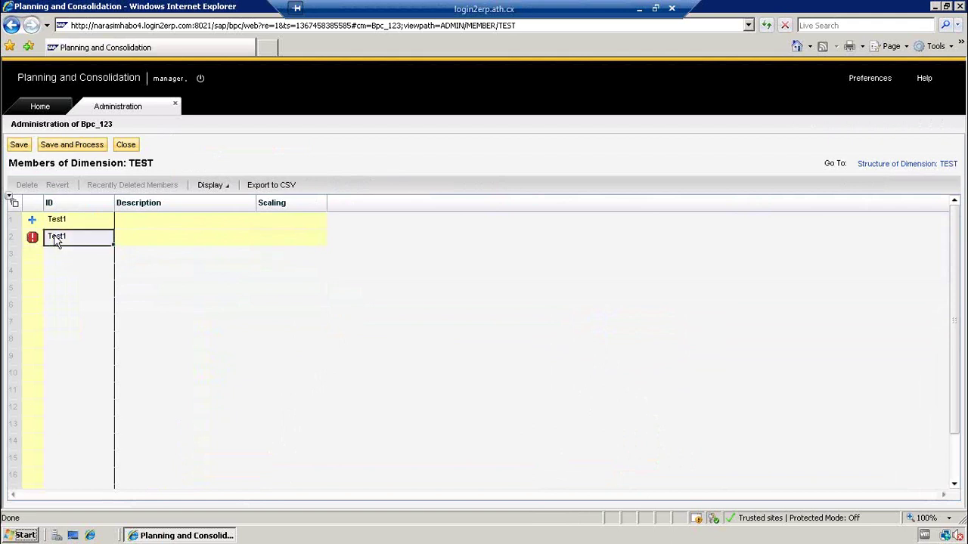
pyautogui.doubleClick(95, 236)
pyautogui.click(95, 236)
pyautogui.write('2')
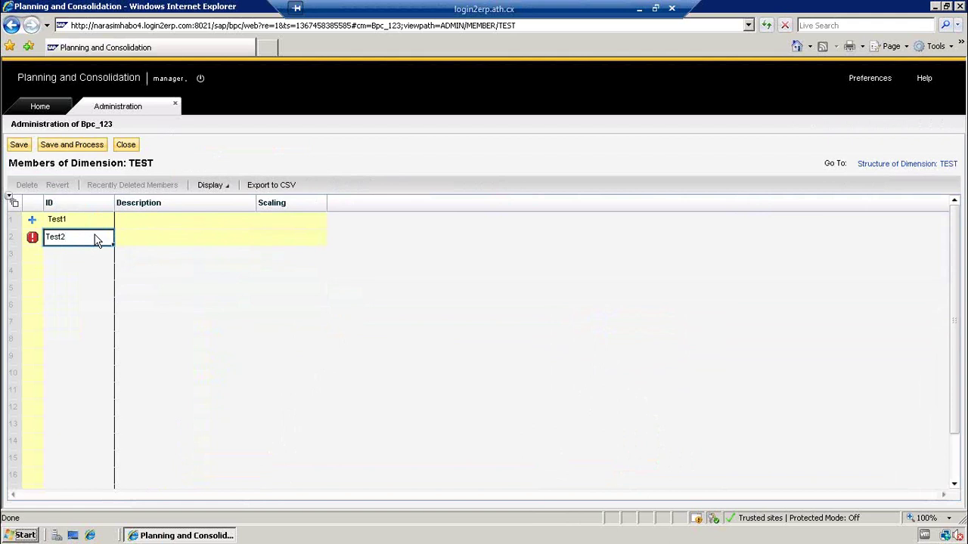
pyautogui.press('Return')
# - Give Test1 the description Test and Test2 the description Test2
pyautogui.press('Up')
pyautogui.press('Up')
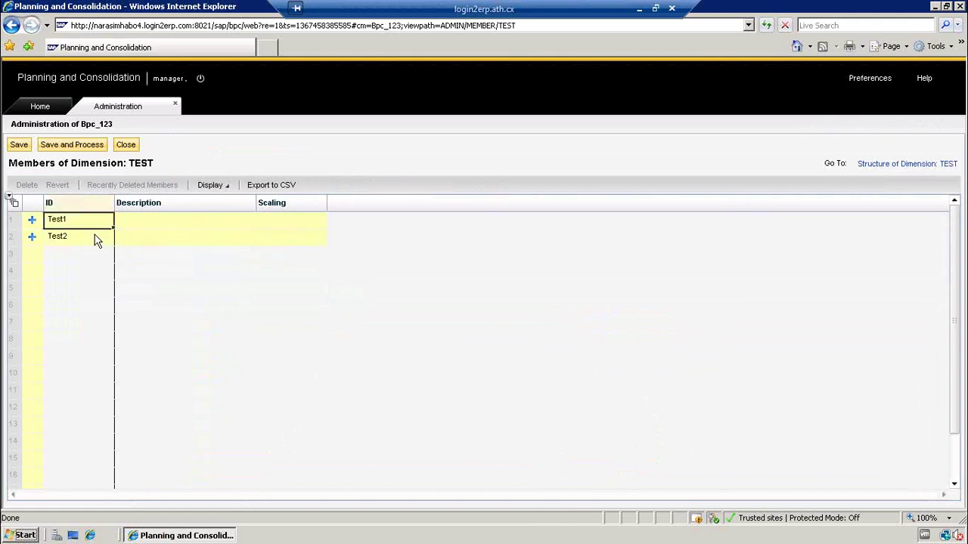
pyautogui.press('Tab')
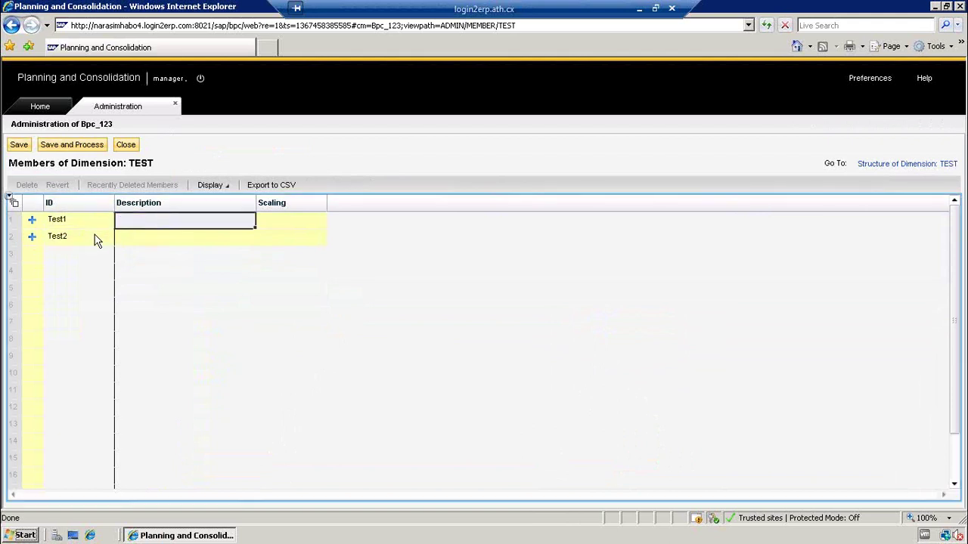
pyautogui.write('Test')
pyautogui.press('Return')
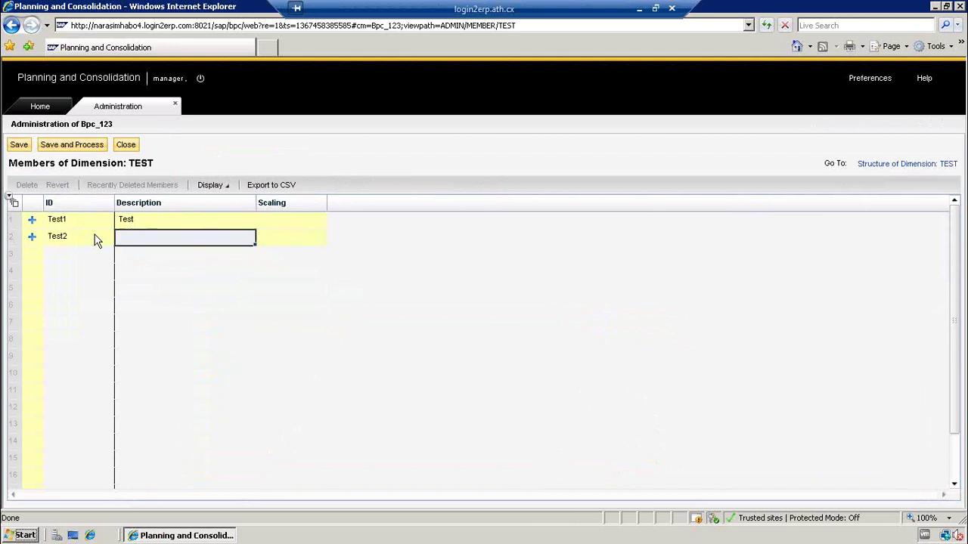
pyautogui.write('Test2')
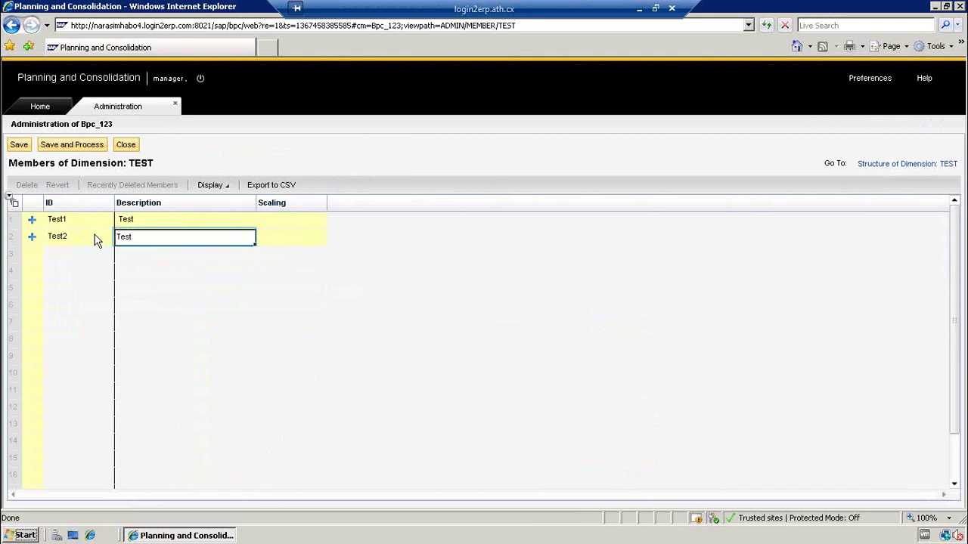
pyautogui.press('Return')
pyautogui.press('Up')
pyautogui.press('Up')
pyautogui.press('Tab')
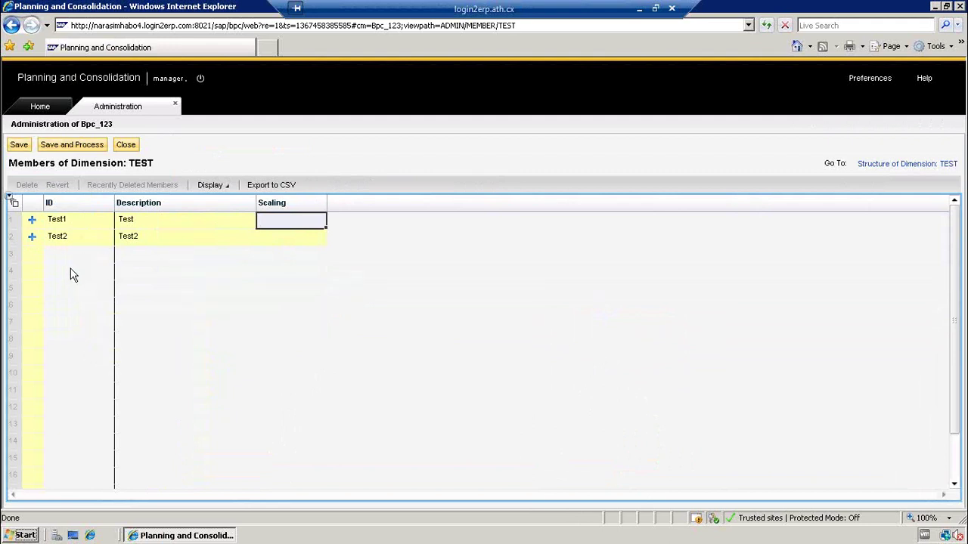
# - Save members Test1 and Test2, close the editor, and reopen the TEST member list
pyautogui.click(21, 144)
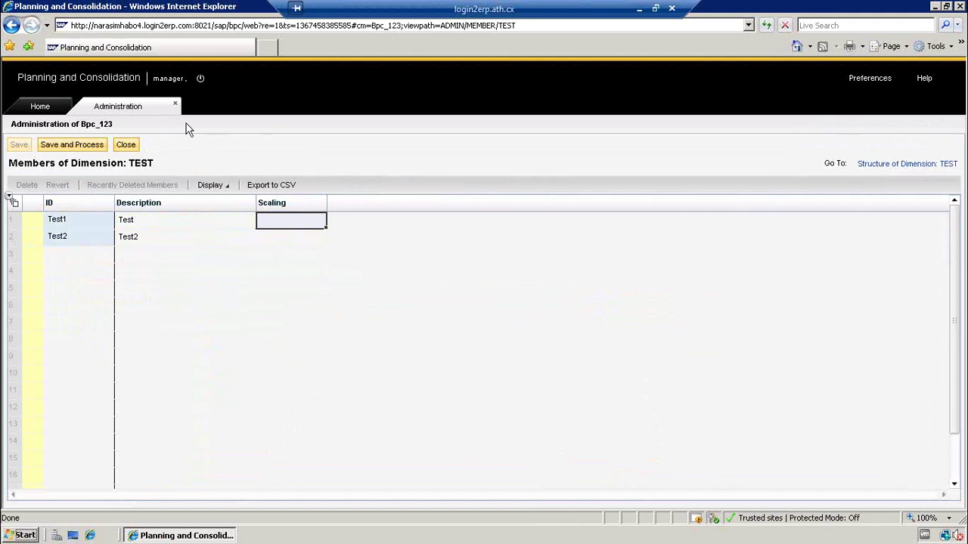
pyautogui.click(126, 144)
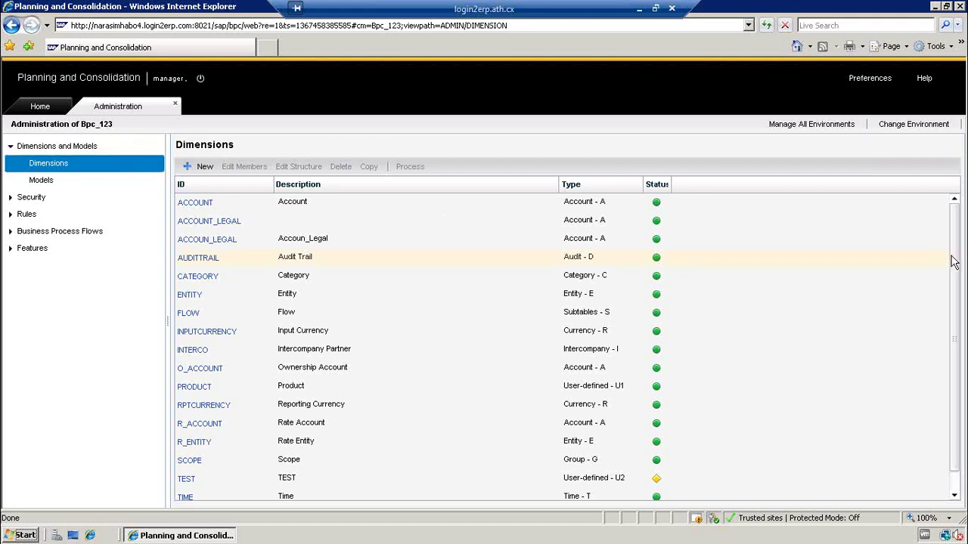
pyautogui.moveTo(952, 259); pyautogui.dragTo(962, 349)
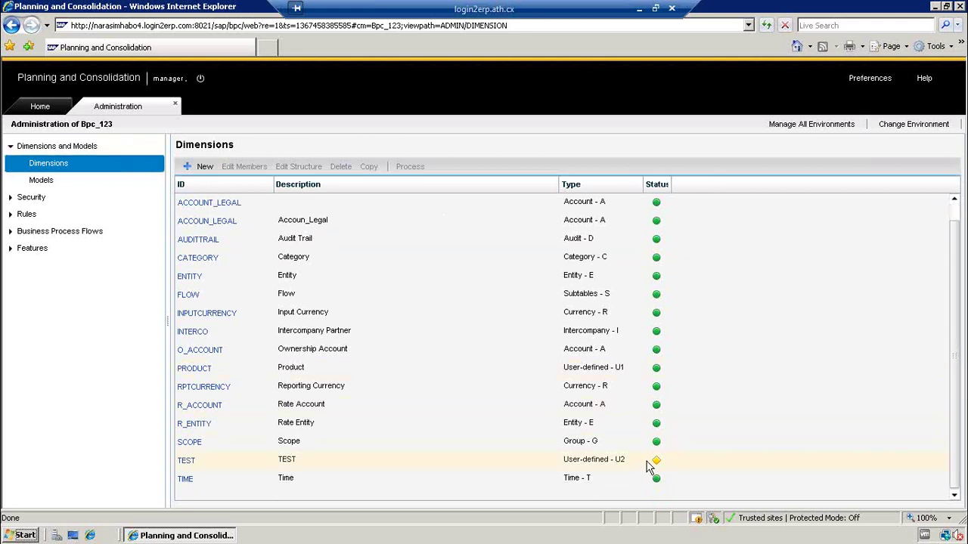
pyautogui.moveTo(660, 460)
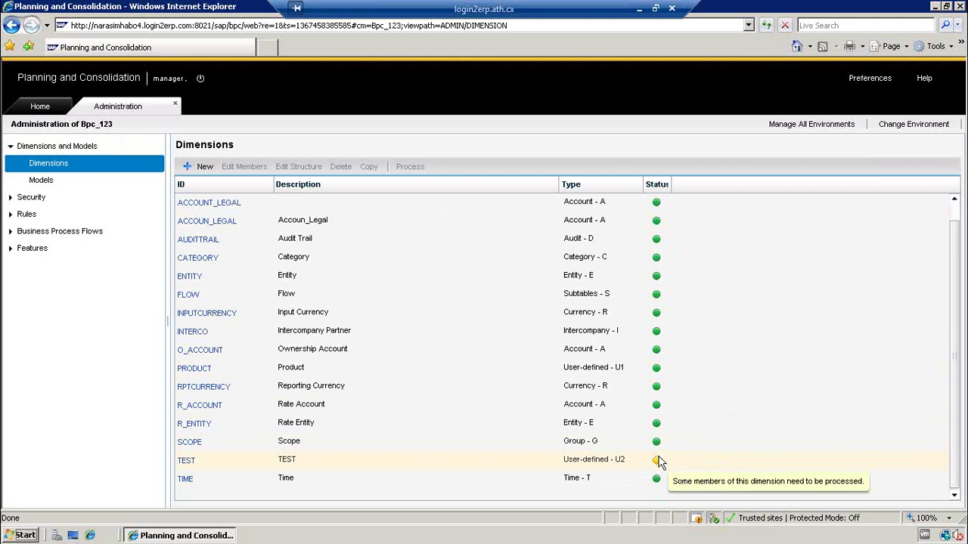
pyautogui.click(186, 461)
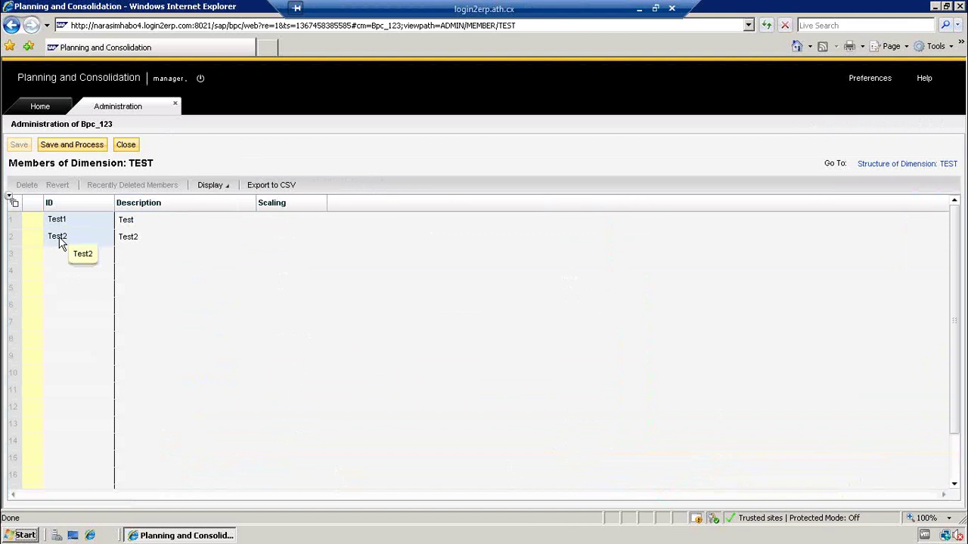
# - Save and process TEST, answering No to taking the environment offline, then close the members
pyautogui.click(69, 146)
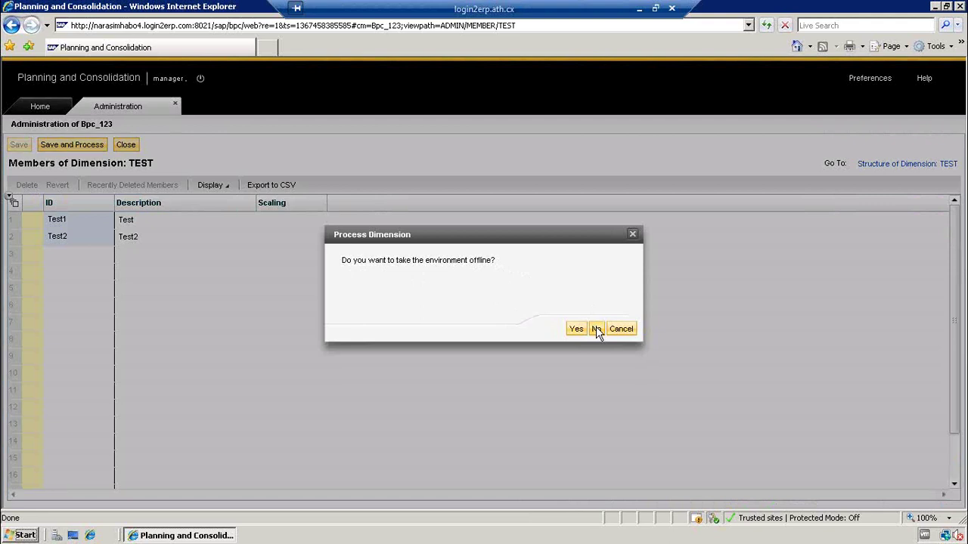
pyautogui.click(596, 329)
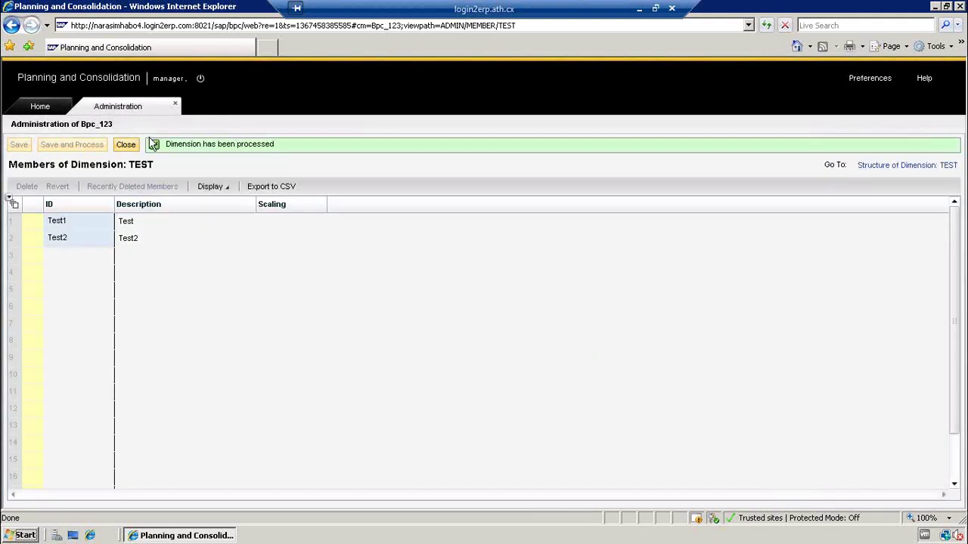
pyautogui.click(126, 145)
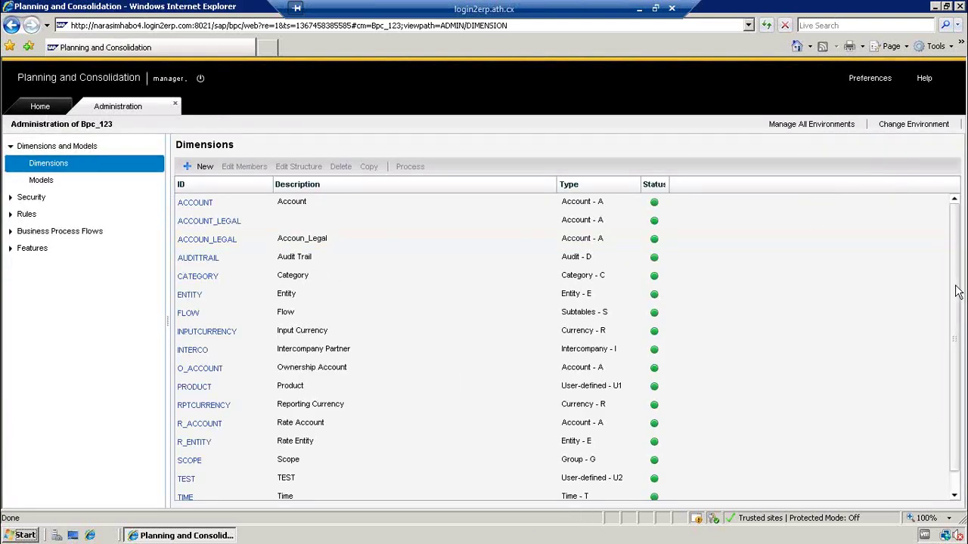
# - Open the TEST members, then switch to Structure of Dimension: TEST to see SCALING
pyautogui.scroll(-1, 962, 296)
pyautogui.click(583, 462)
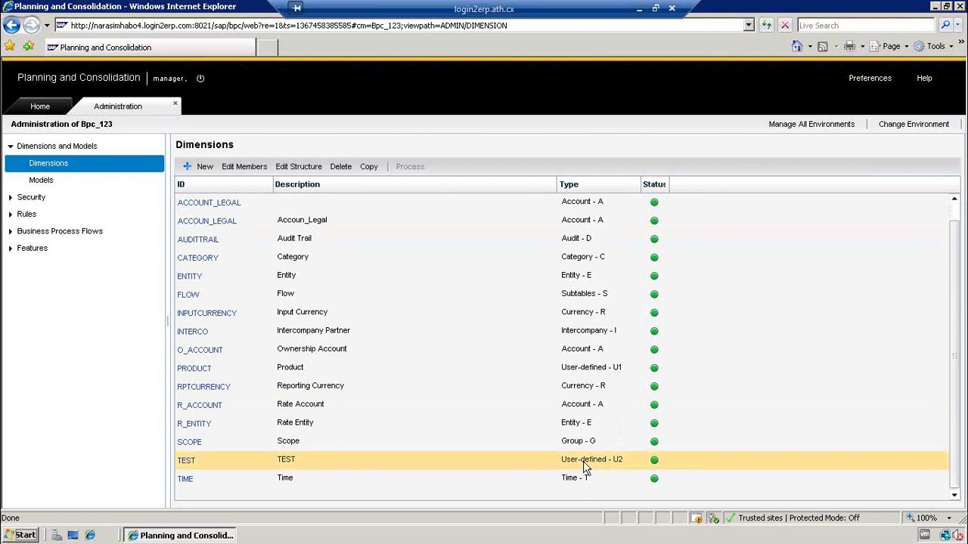
pyautogui.moveTo(655, 465)
pyautogui.click(193, 462)
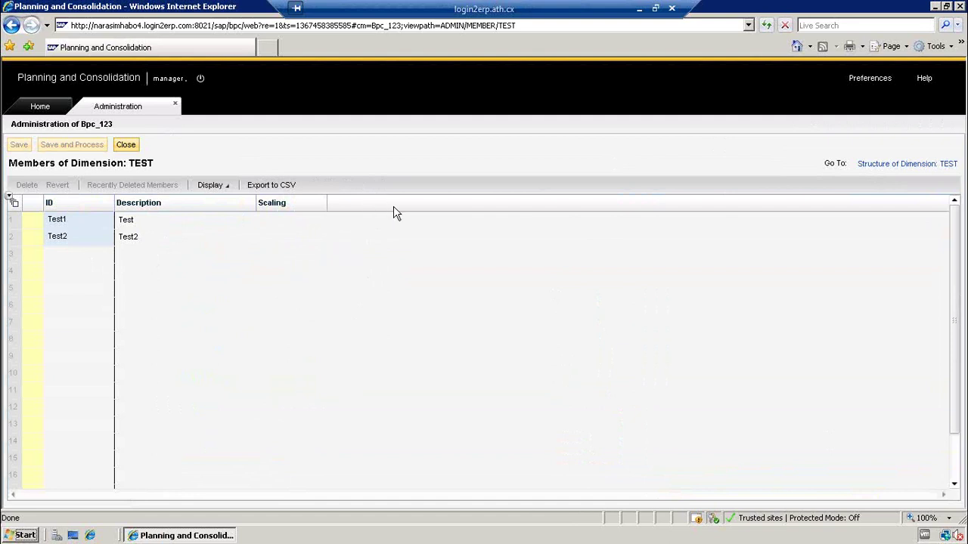
pyautogui.click(889, 164)
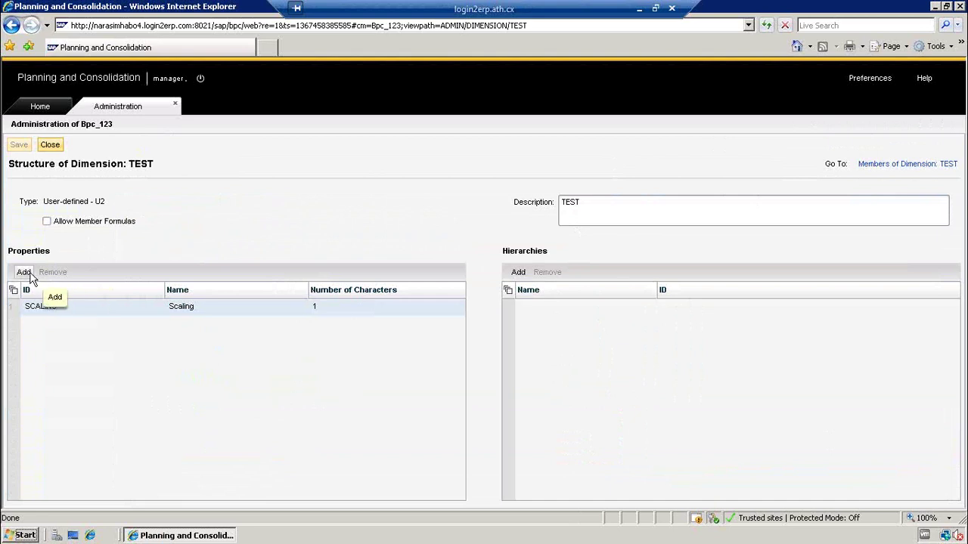
# - Add a property with ID and name MEMBER and 10 characters to TEST
pyautogui.click(29, 277)
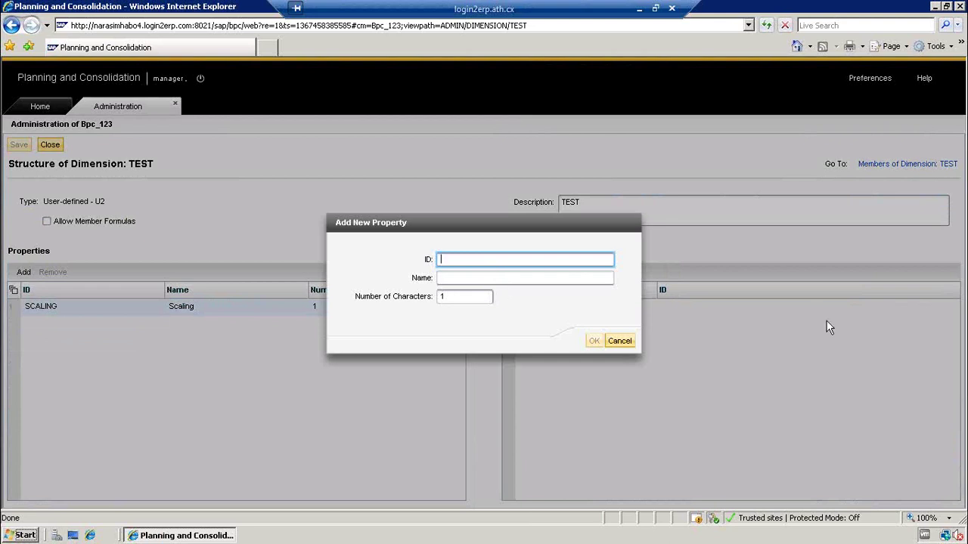
pyautogui.write('MEMBER')
pyautogui.press('Tab')
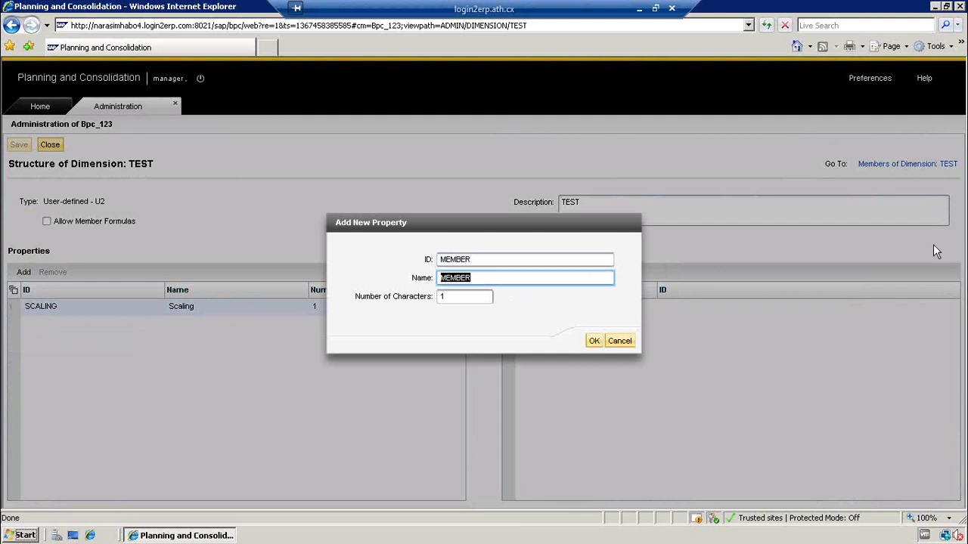
pyautogui.click(453, 297)
pyautogui.write('10')
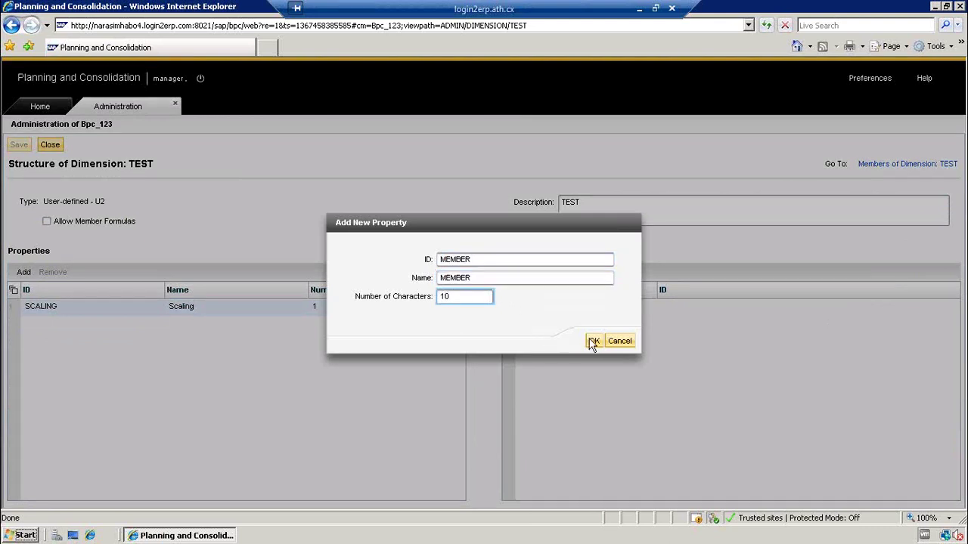
pyautogui.click(594, 341)
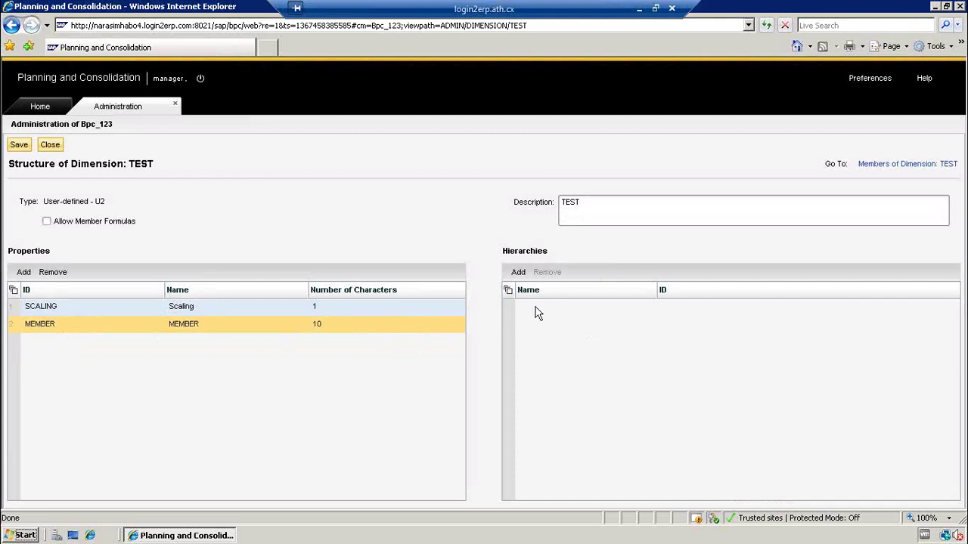
# - Create hierarchies PARENTH1 and PARENTH2 on TEST, then save the structure
pyautogui.click(518, 273)
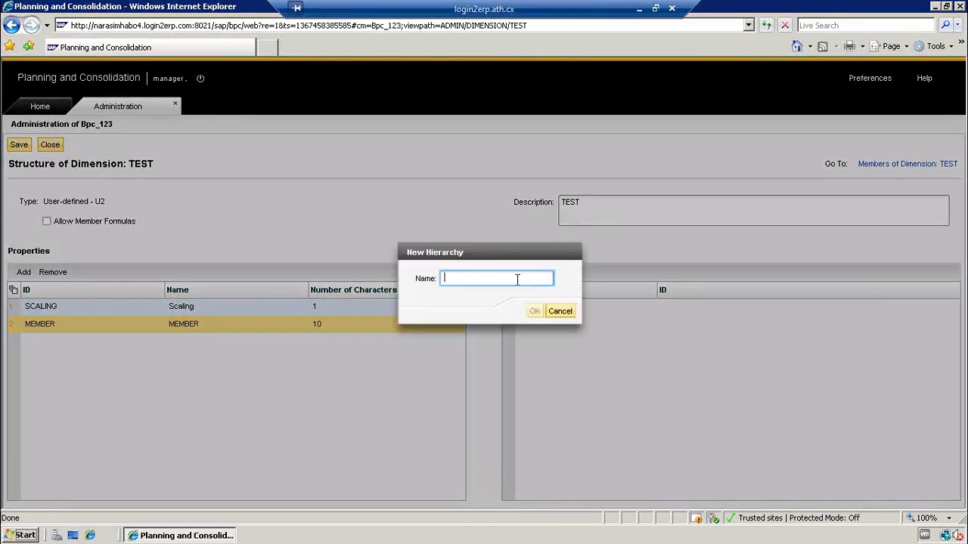
pyautogui.write('PARENTH1')
pyautogui.click(534, 311)
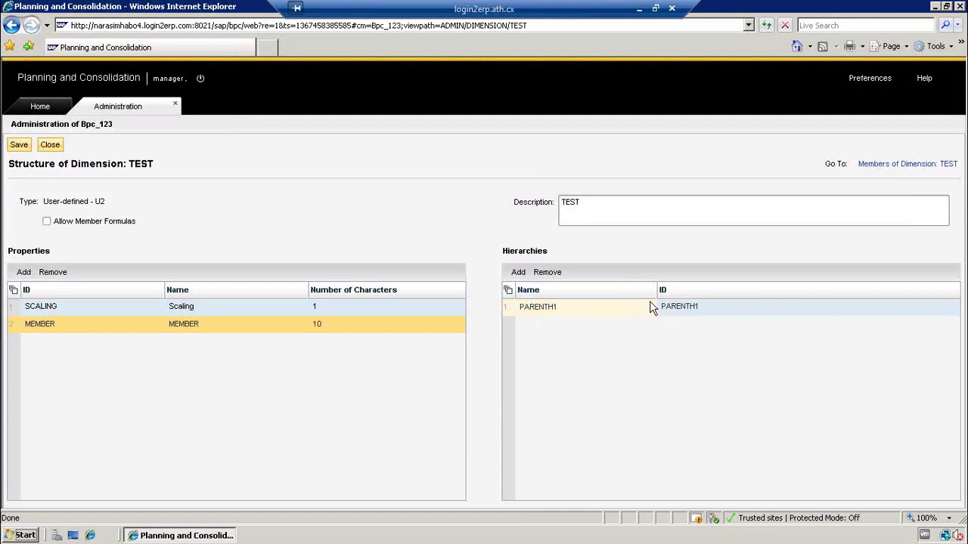
pyautogui.click(648, 309)
pyautogui.click(525, 277)
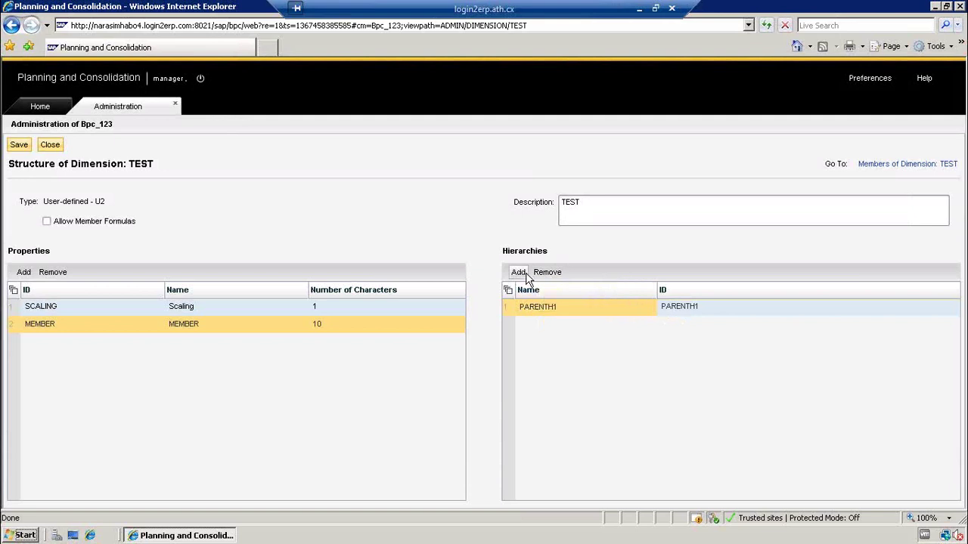
pyautogui.write('PARENTH')
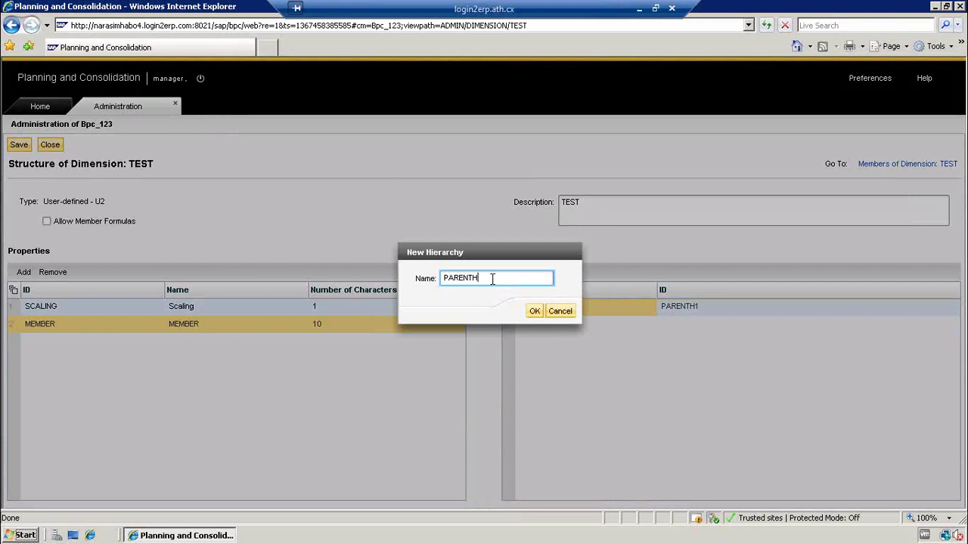
pyautogui.write('2')
pyautogui.click(534, 310)
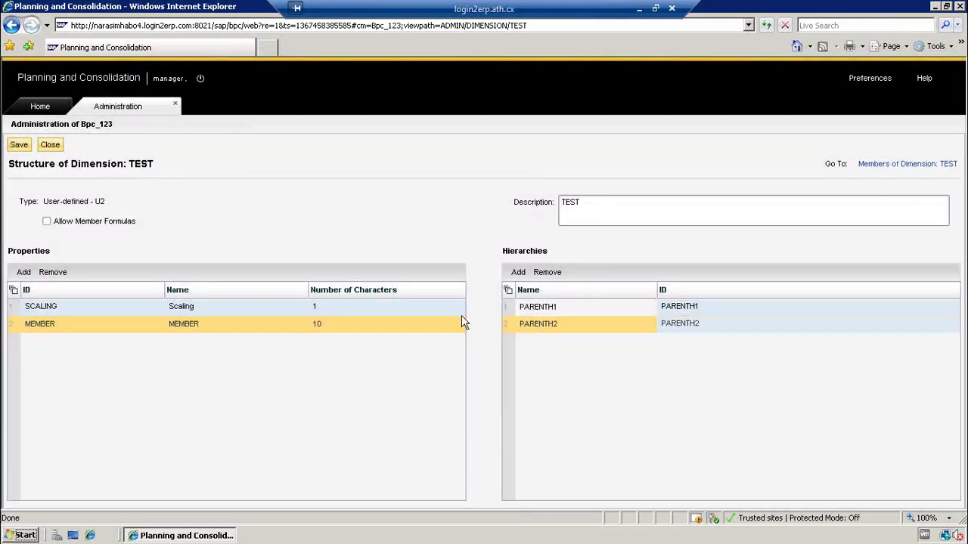
pyautogui.click(20, 150)
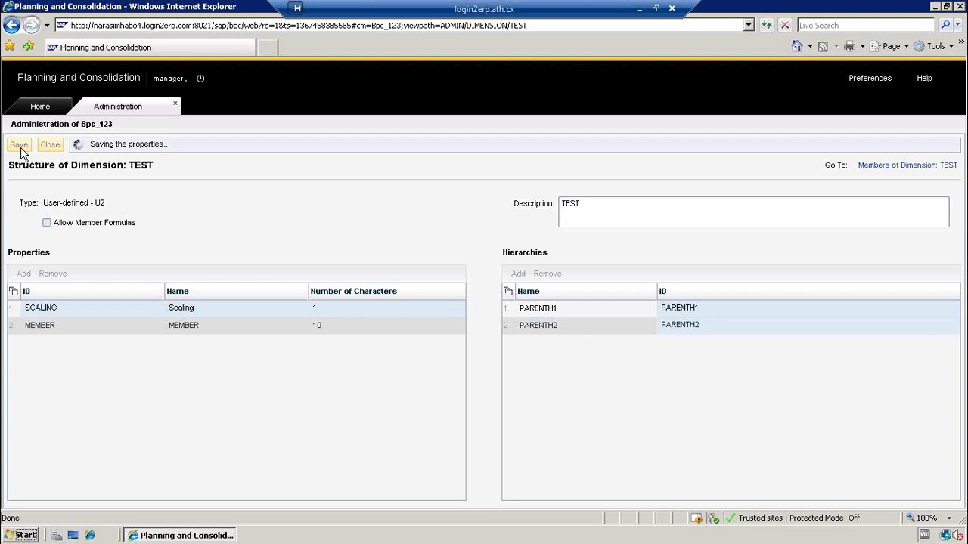
# - Review the save details log for the TEST structure, then close the structure page
pyautogui.click(37, 107)
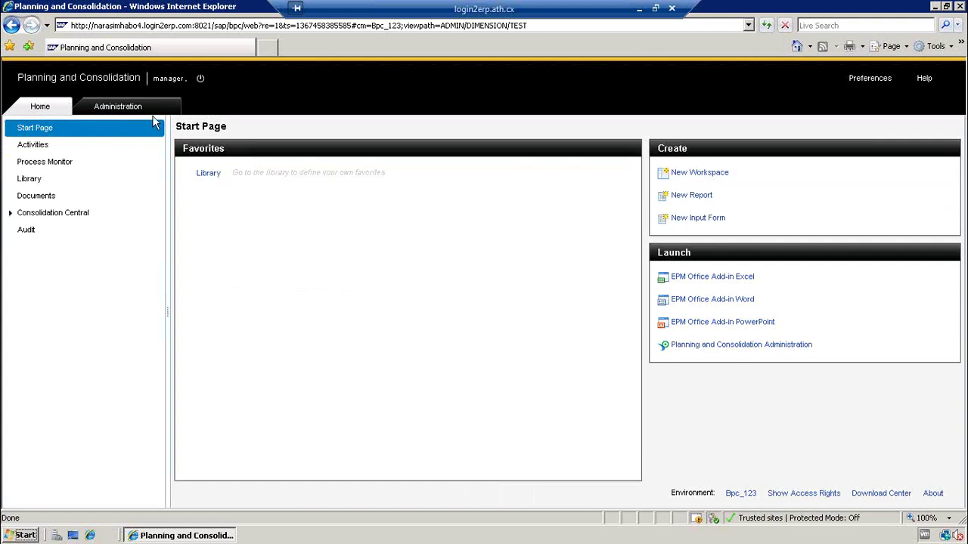
pyautogui.click(133, 107)
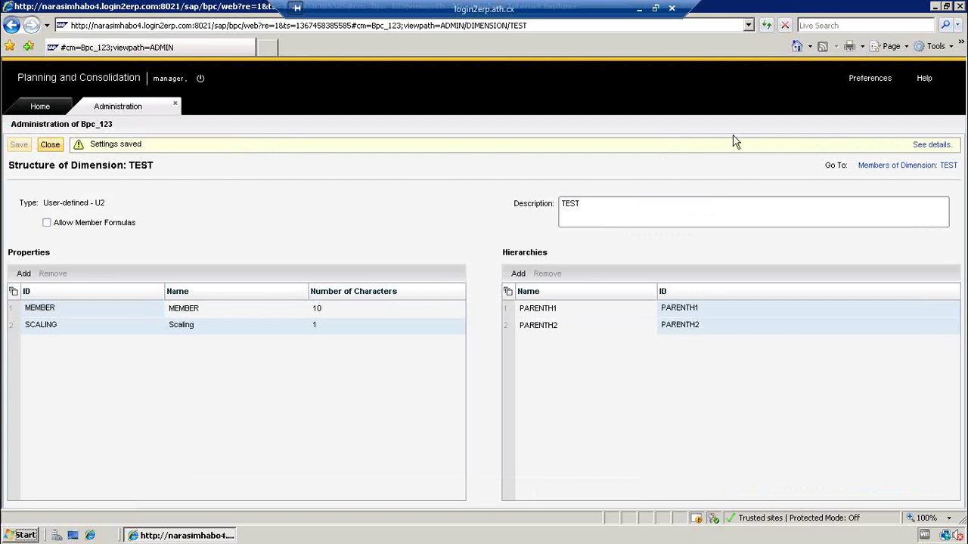
pyautogui.click(931, 145)
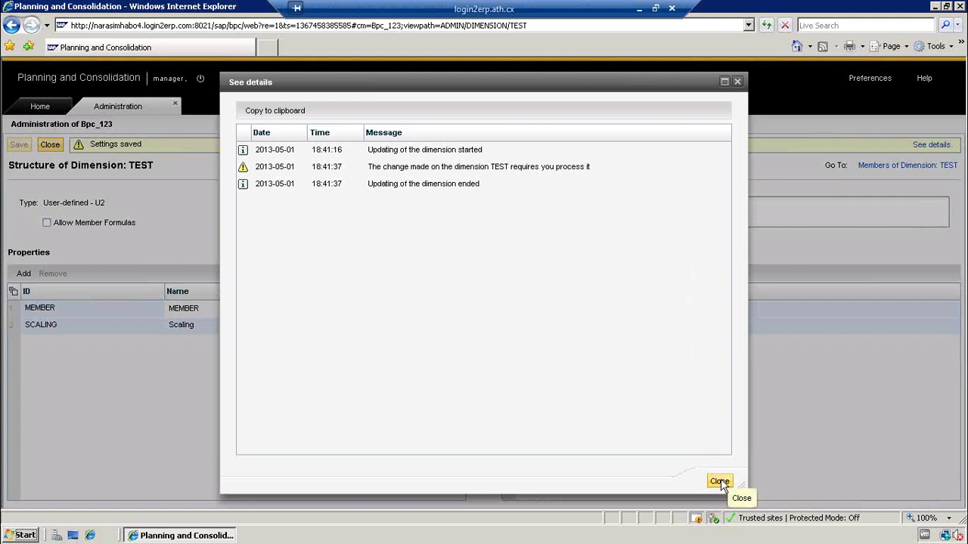
pyautogui.click(721, 481)
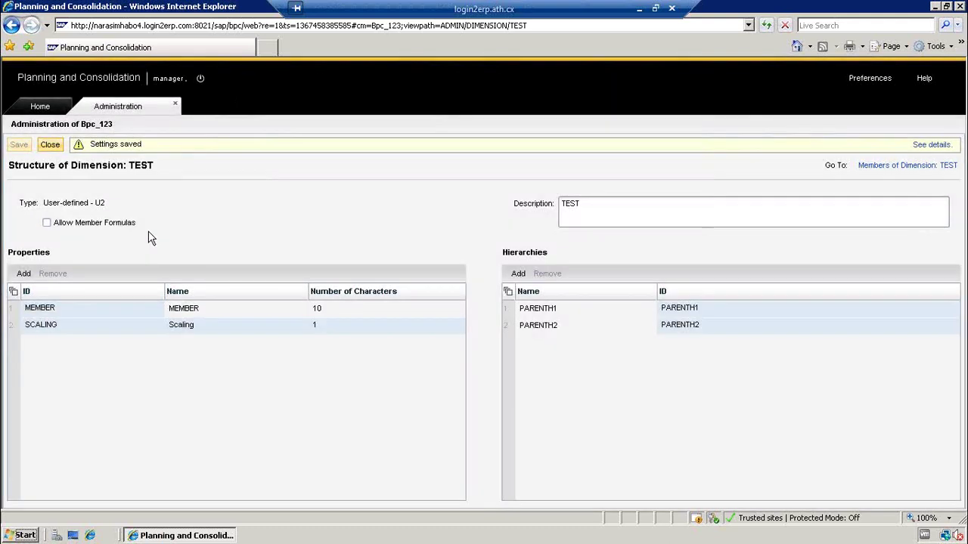
pyautogui.click(46, 145)
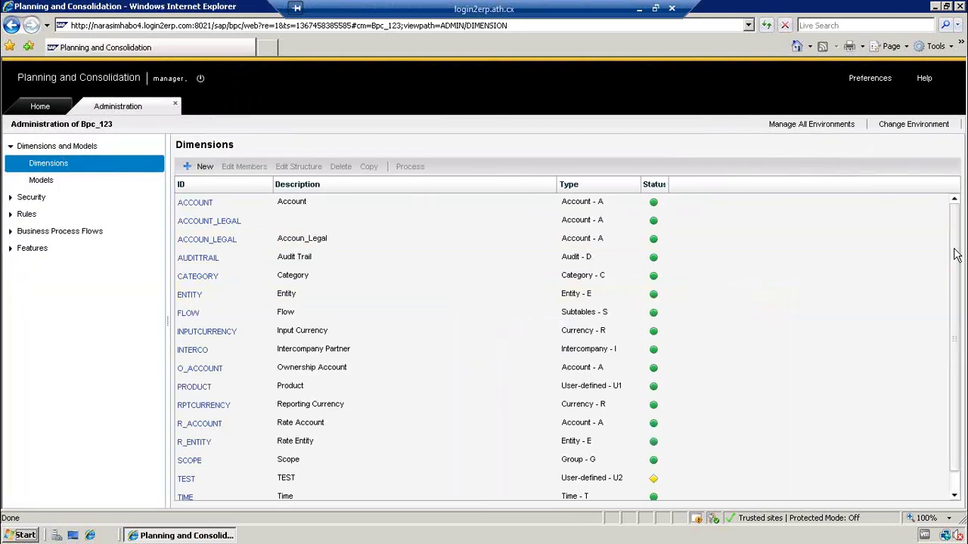
pyautogui.moveTo(958, 260); pyautogui.dragTo(955, 379)
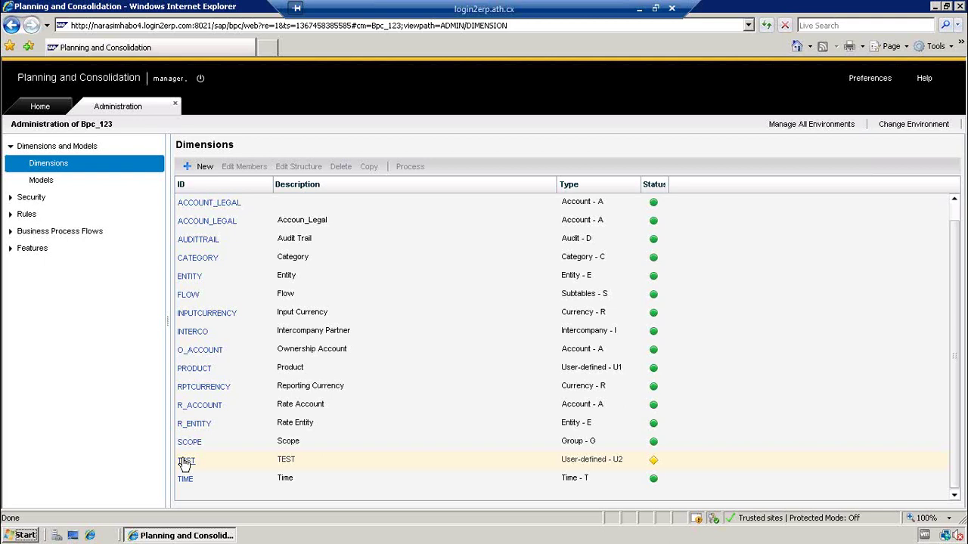
# - Open the TEST members, select Test1 and Test2, and widen the PARENTH1 and PARENTH2 columns
pyautogui.click(185, 463)
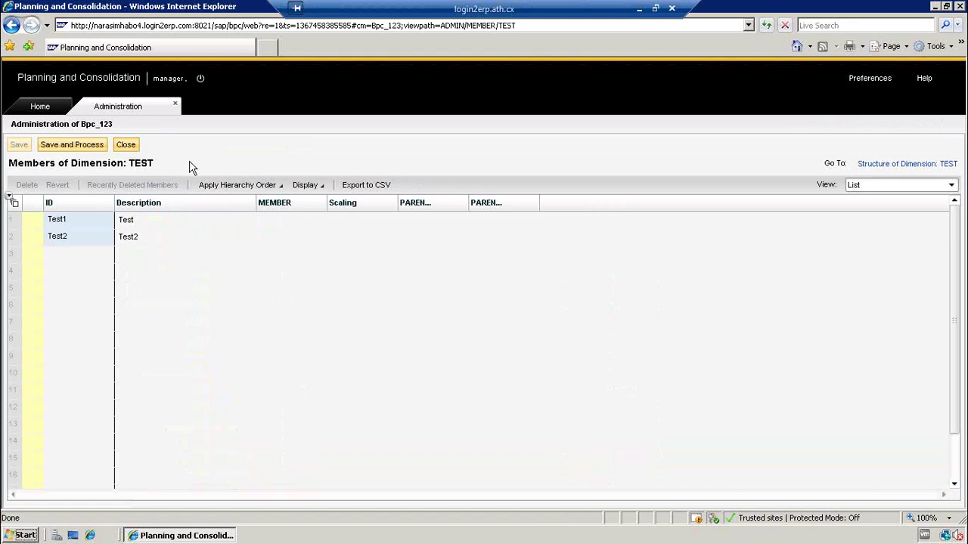
pyautogui.click(74, 221)
pyautogui.hotkey('shift', 'Down')
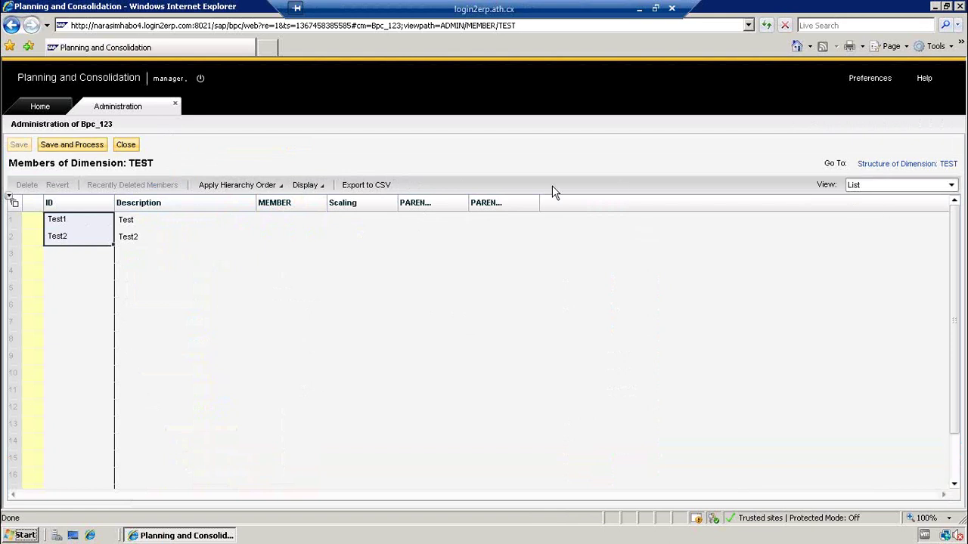
pyautogui.moveTo(468, 203); pyautogui.dragTo(493, 203)
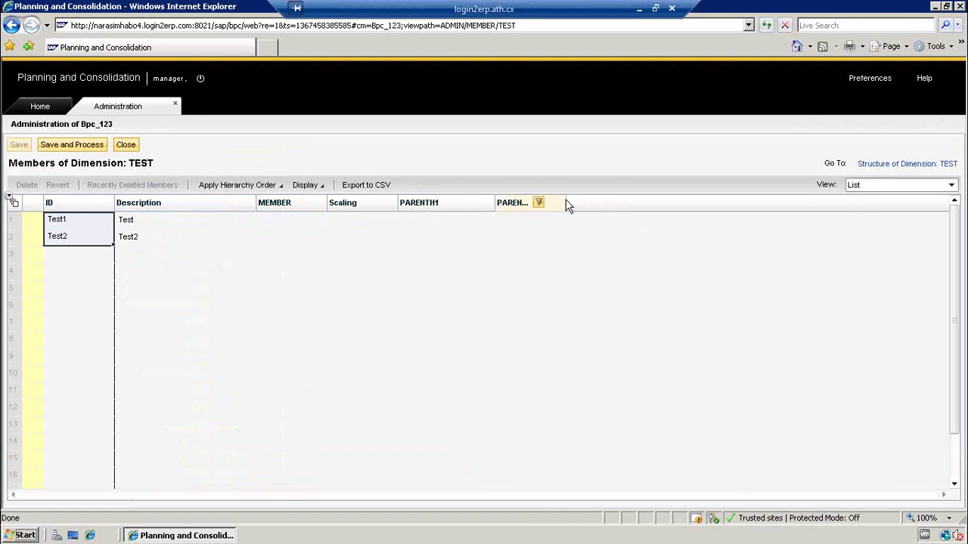
pyautogui.moveTo(565, 203)
pyautogui.mouseDown()
pyautogui.moveTo(608, 205)
pyautogui.moveTo(577, 207)
pyautogui.mouseUp()
# - Toggle the ID column search filter, pick the empty ID cell, and close the member editor
pyautogui.click(87, 204)
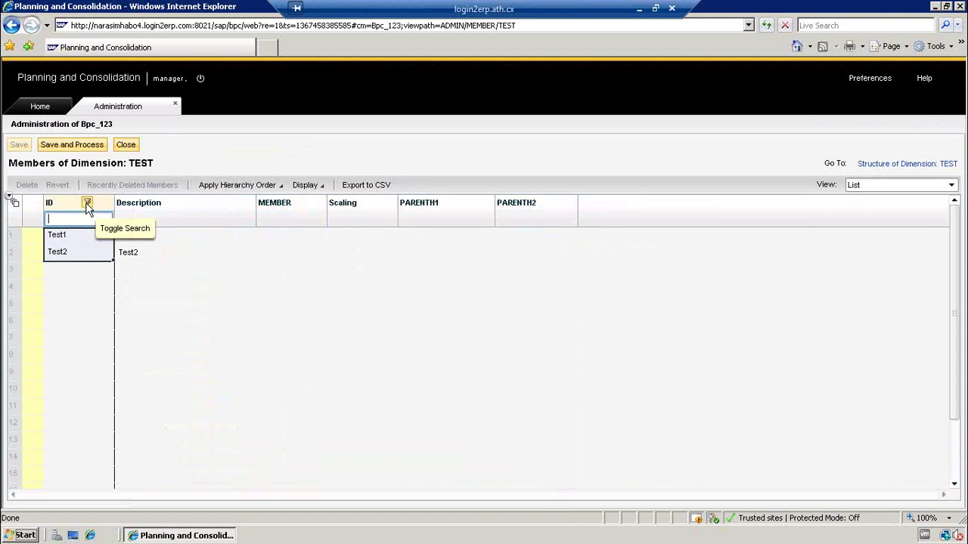
pyautogui.click(87, 205)
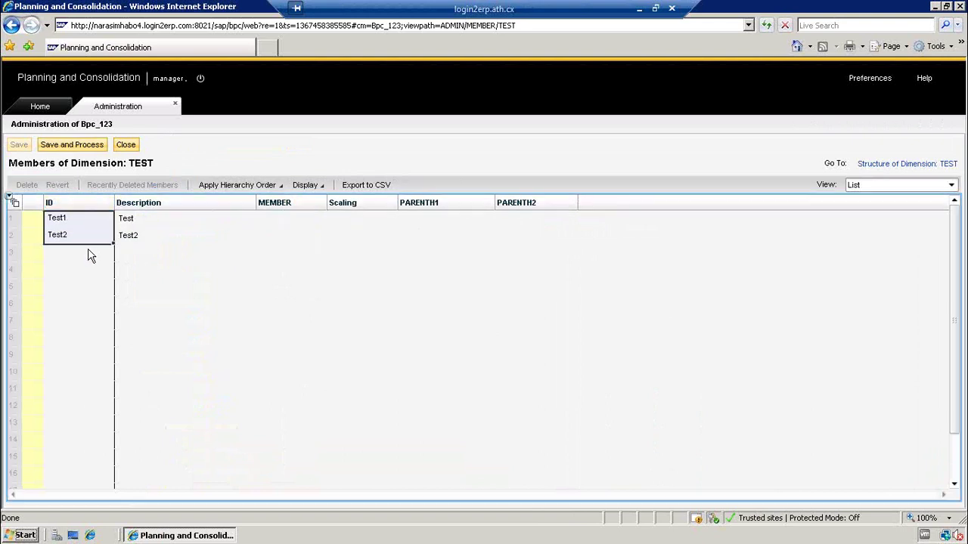
pyautogui.click(87, 254)
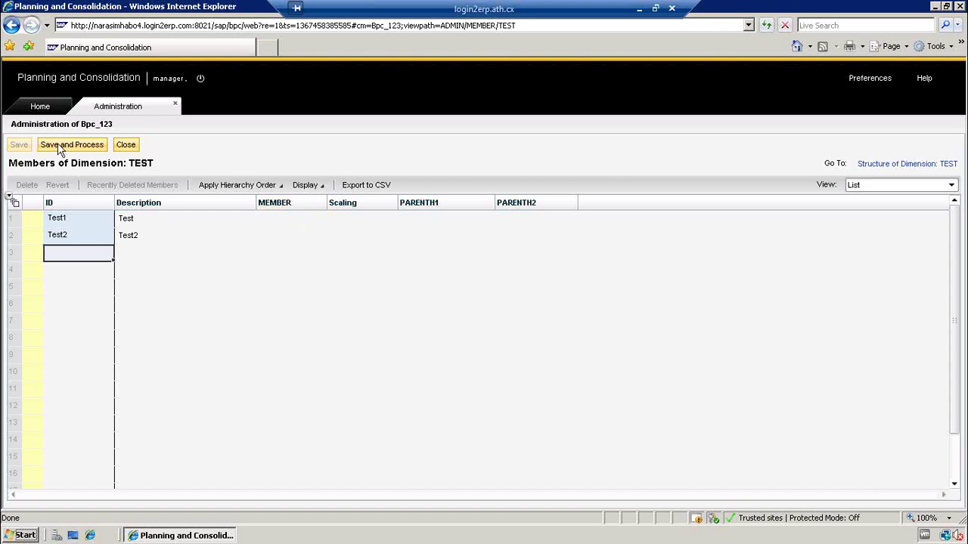
pyautogui.click(127, 146)
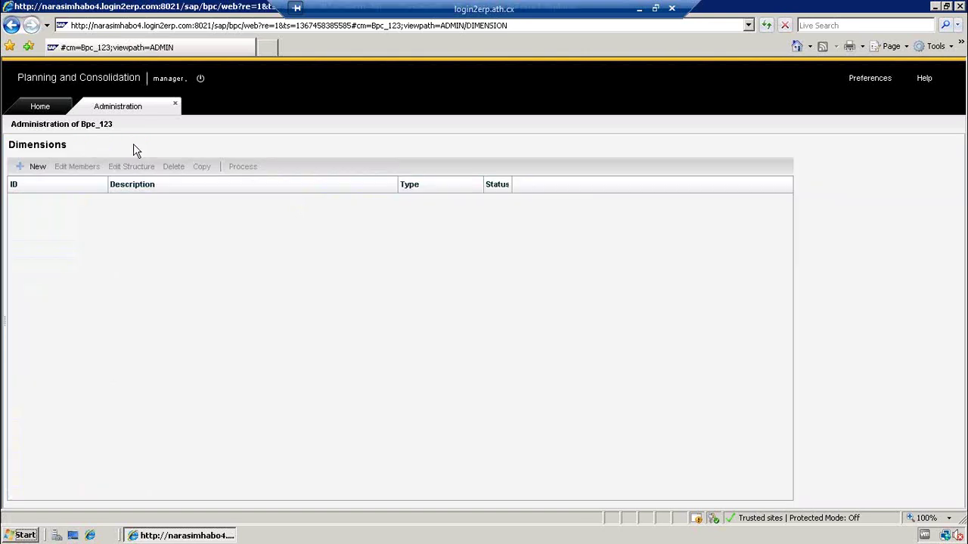
# - Open ACCOUNT members, widen Account type, browse values like Third Party Sales, then close
pyautogui.click(195, 203)
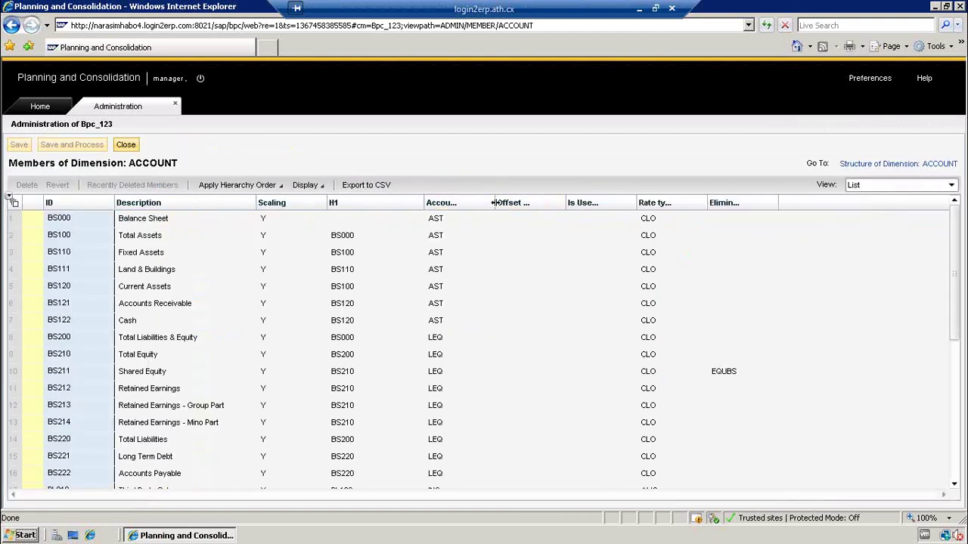
pyautogui.moveTo(494, 202); pyautogui.dragTo(541, 202)
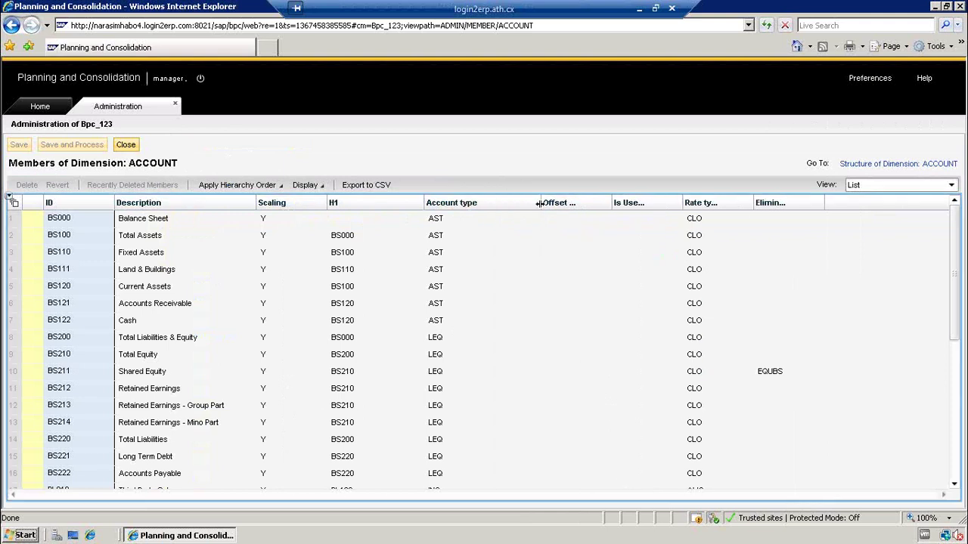
pyautogui.click(471, 221)
pyautogui.press('Down')
pyautogui.press('Down')
pyautogui.press('Down')
pyautogui.press('Down')
pyautogui.press('Down')
pyautogui.press('Down')
pyautogui.press('Down')
pyautogui.press('Down')
pyautogui.press('Down')
pyautogui.press('Down')
pyautogui.press('Down')
pyautogui.press('Down')
pyautogui.press('Down')
pyautogui.press('Down')
pyautogui.press('Down')
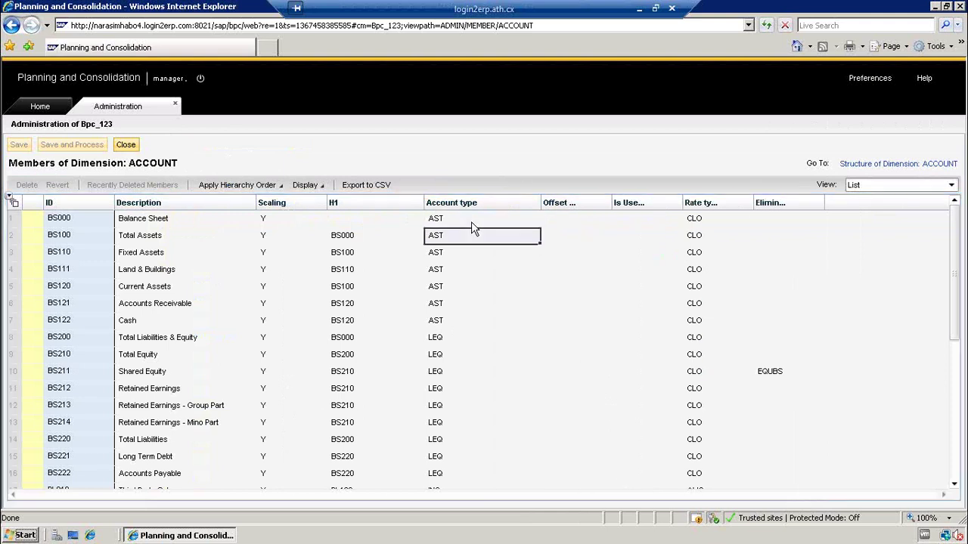
pyautogui.press('Down')
pyautogui.press('Down')
pyautogui.press('Down')
pyautogui.press('Down')
pyautogui.press('Down')
pyautogui.press('Down')
pyautogui.press('Down')
pyautogui.press('Down')
pyautogui.press('Down')
pyautogui.press('Down')
pyautogui.press('Down')
pyautogui.press('Down')
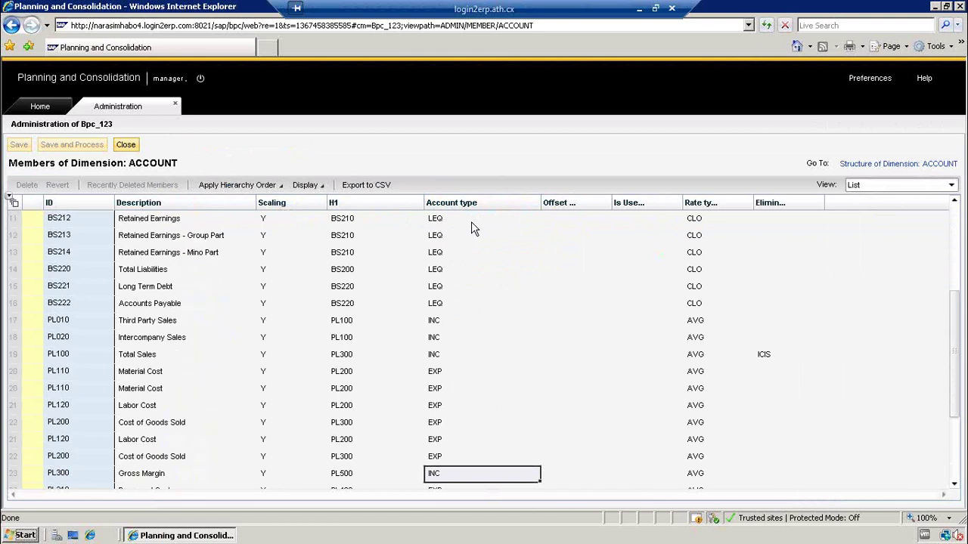
pyautogui.press('Up')
pyautogui.press('Up')
pyautogui.press('Up')
pyautogui.press('Up')
pyautogui.press('Up')
pyautogui.press('Up')
pyautogui.press('Up')
pyautogui.press('Up')
pyautogui.press('Up')
pyautogui.press('Up')
pyautogui.press('Up')
pyautogui.press('Down')
pyautogui.press('Down')
pyautogui.press('Down')
pyautogui.press('Down')
pyautogui.press('Down')
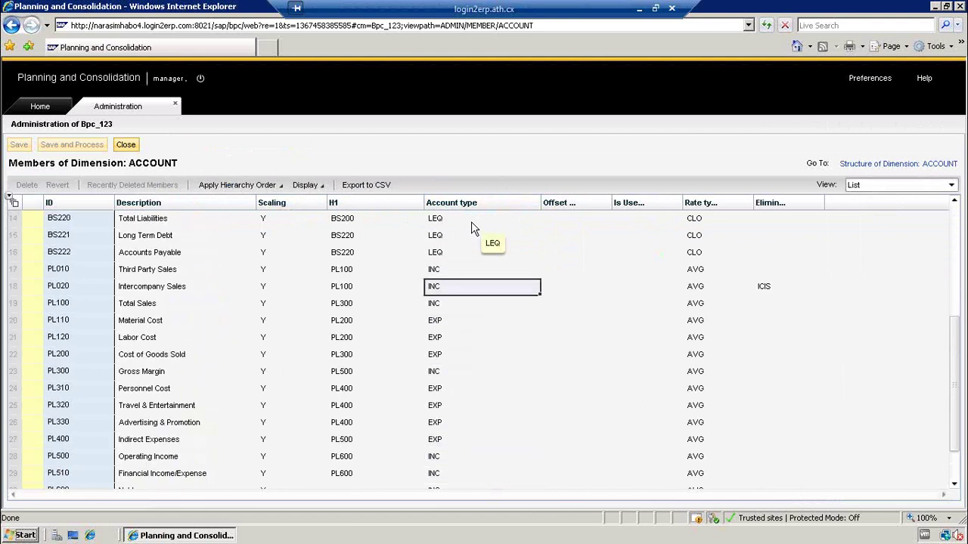
pyautogui.press('Up')
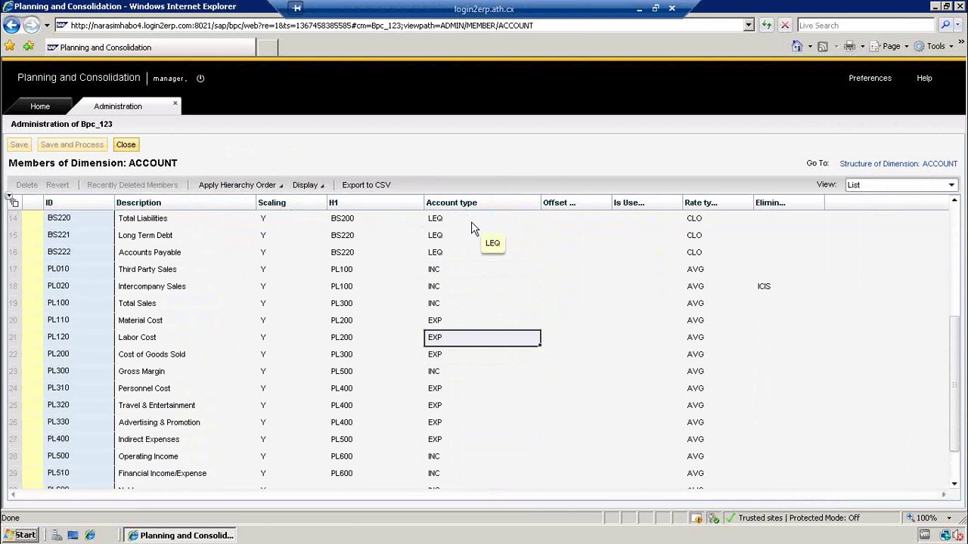
pyautogui.click(440, 270)
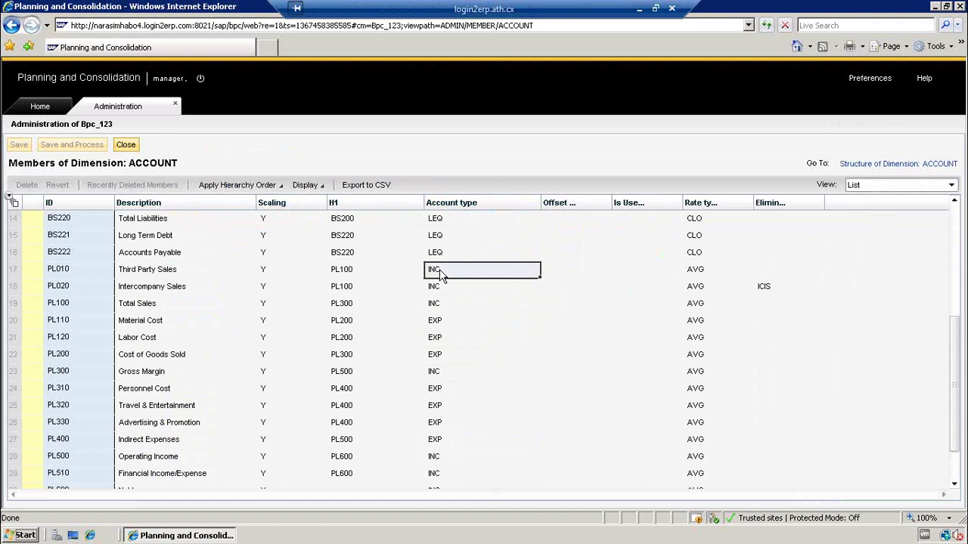
pyautogui.click(125, 144)
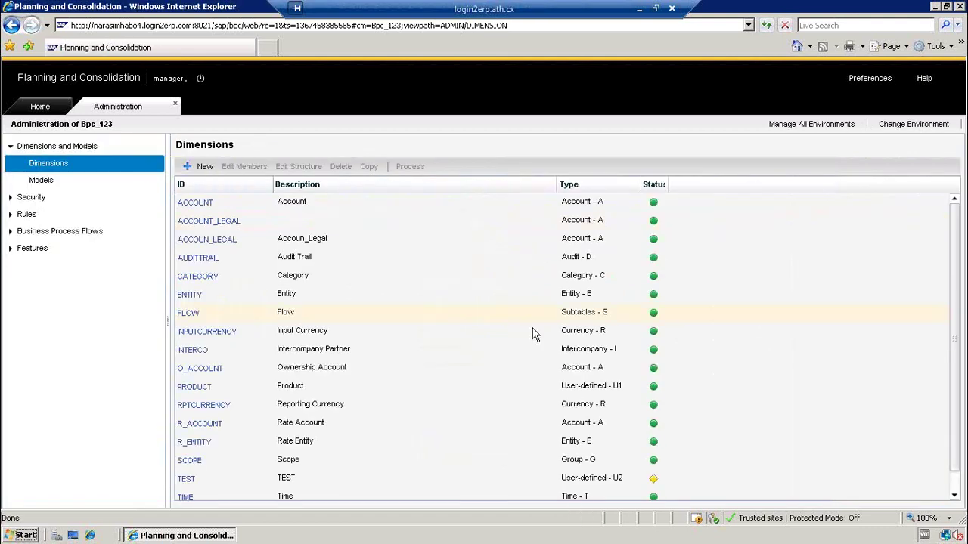
# - Scroll the Dimensions list and open the TEST dimension's member sheet
pyautogui.scroll(-1, 949, 367)
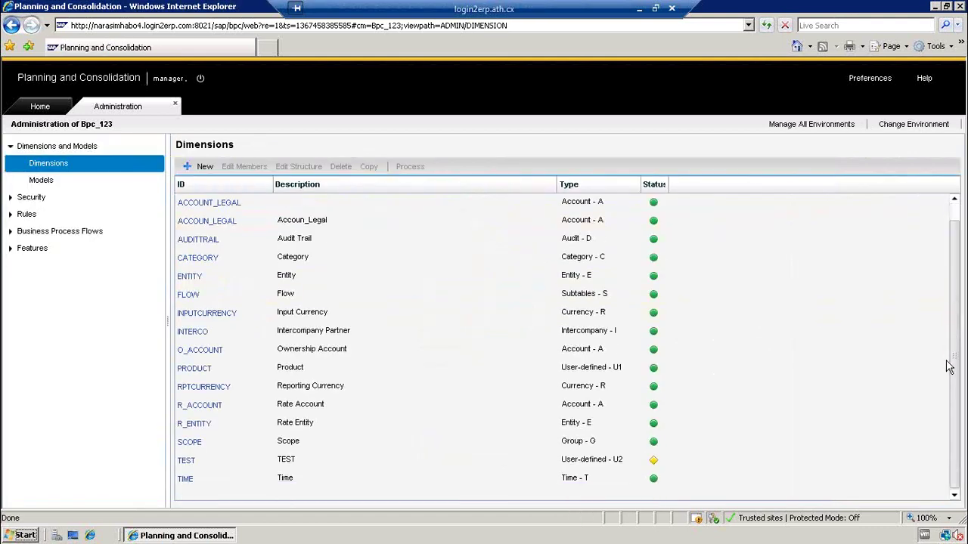
pyautogui.click(186, 463)
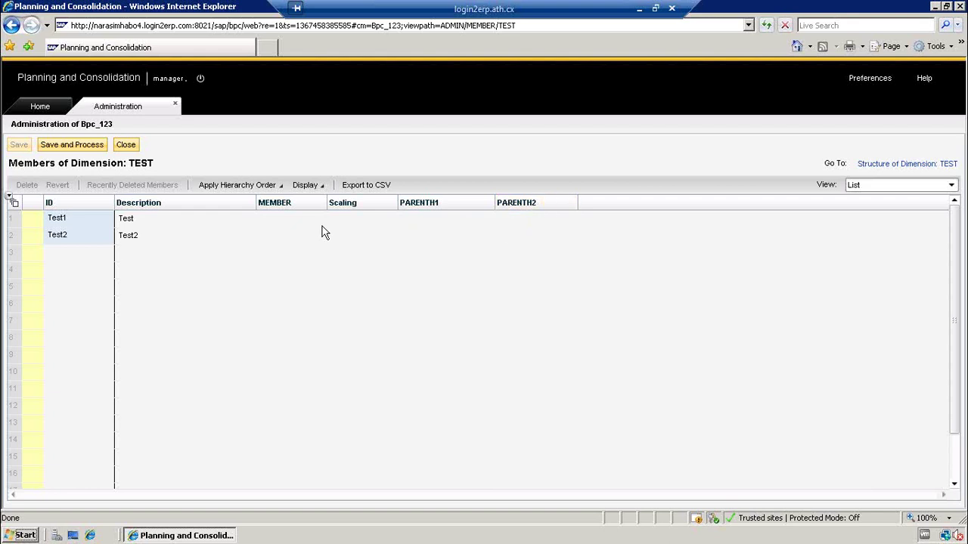
# - Enter INDIA as Test1's MEMBER value and US as Test2's, then go to the empty third row
pyautogui.click(283, 223)
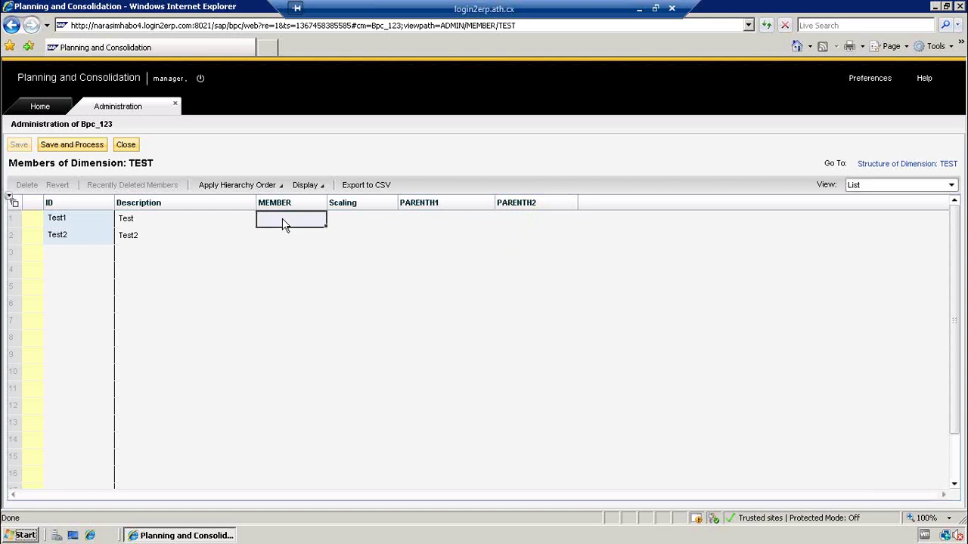
pyautogui.write('INDIA')
pyautogui.press('Return')
pyautogui.write('US')
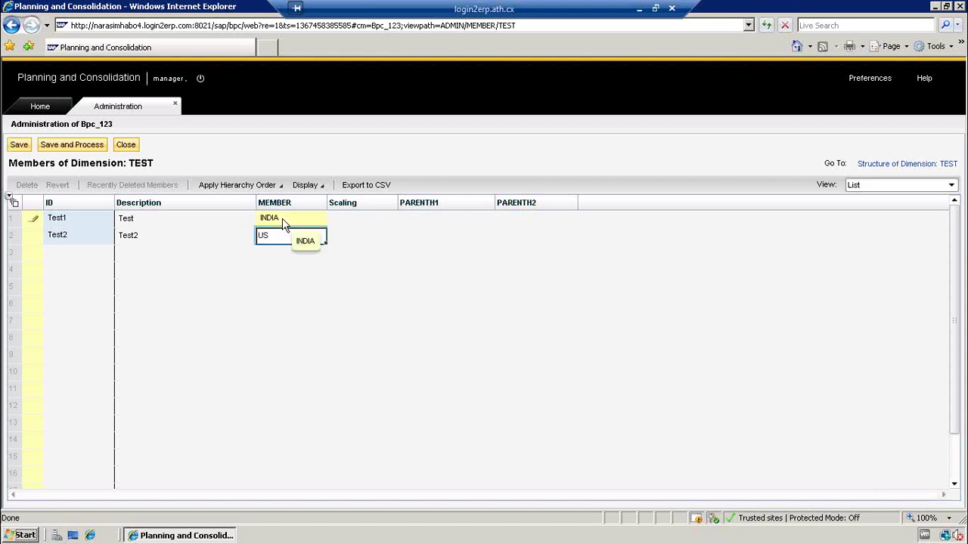
pyautogui.press('Return')
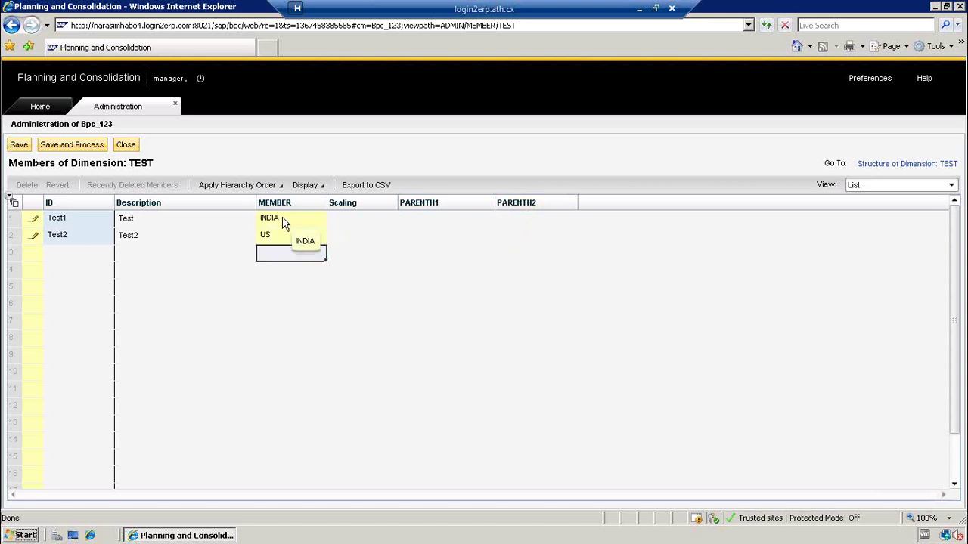
pyautogui.click(284, 221)
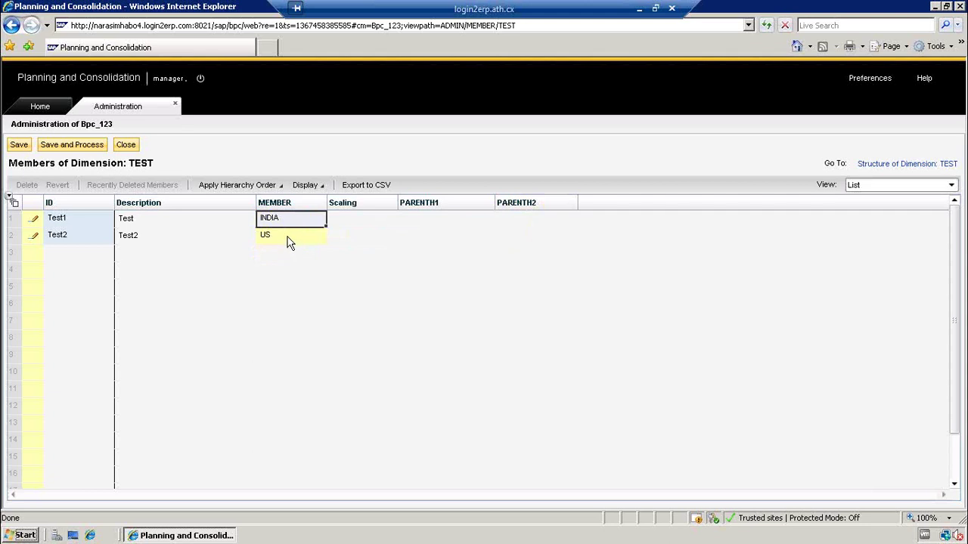
pyautogui.click(287, 241)
pyautogui.click(411, 222)
pyautogui.click(76, 254)
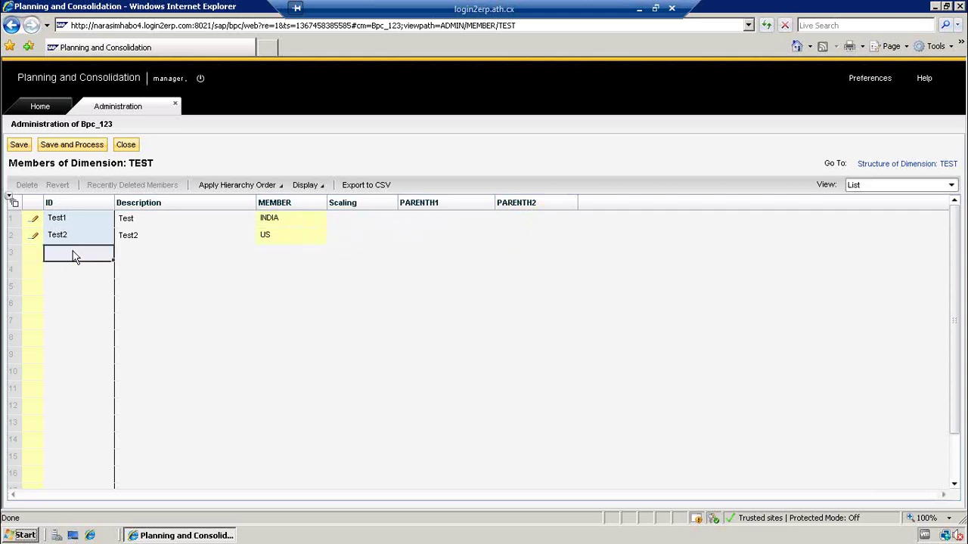
# - Add a new member with ID TEST and description Test
pyautogui.write('TEST')
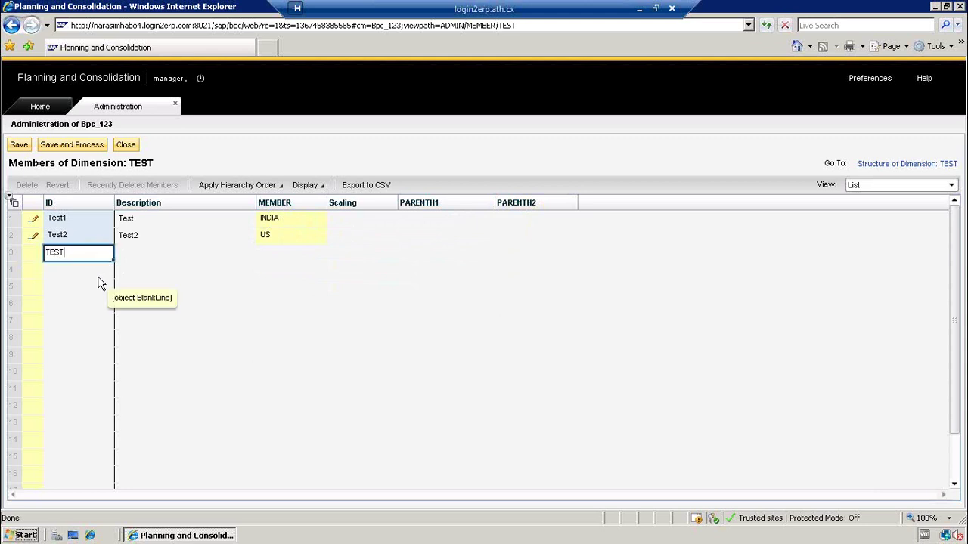
pyautogui.press('Tab')
pyautogui.write('T')
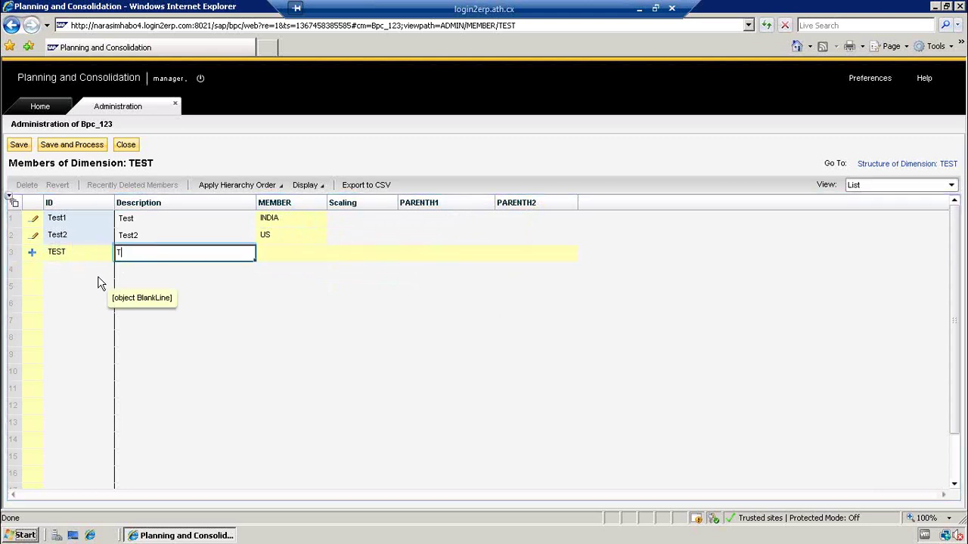
pyautogui.write('est')
pyautogui.press('Return')
# - Set PARENTH1 to TEST for both Test1 and Test2
pyautogui.press('Right')
pyautogui.press('Right')
pyautogui.press('Right')
pyautogui.press('Up')
pyautogui.press('Up')
pyautogui.press('Up')
pyautogui.press('Left')
pyautogui.press('Left')
pyautogui.press('Left')
pyautogui.press('Left')
pyautogui.press('Right')
pyautogui.press('Right')
pyautogui.press('Right')
pyautogui.press('Right')
pyautogui.press('Right')
pyautogui.press('Left')
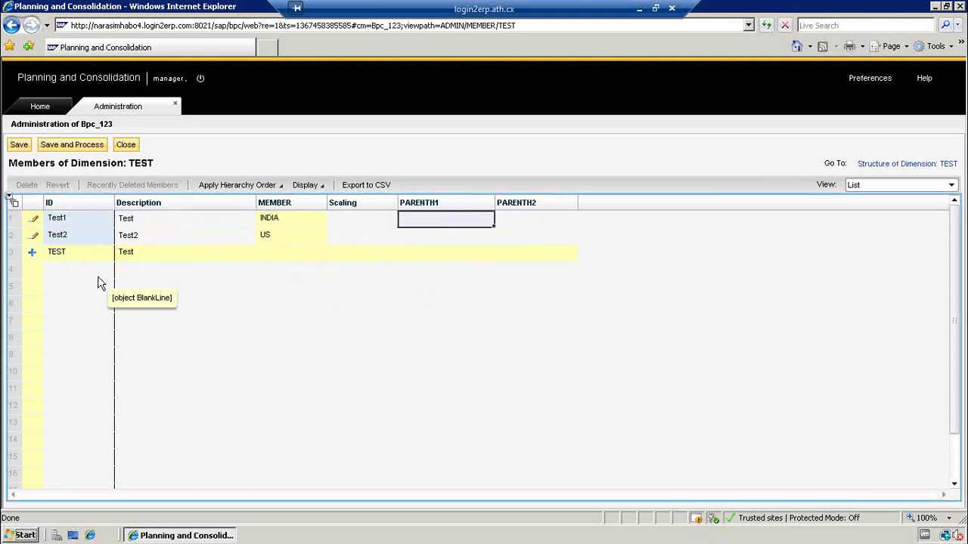
pyautogui.write('TEST')
pyautogui.press('Return')
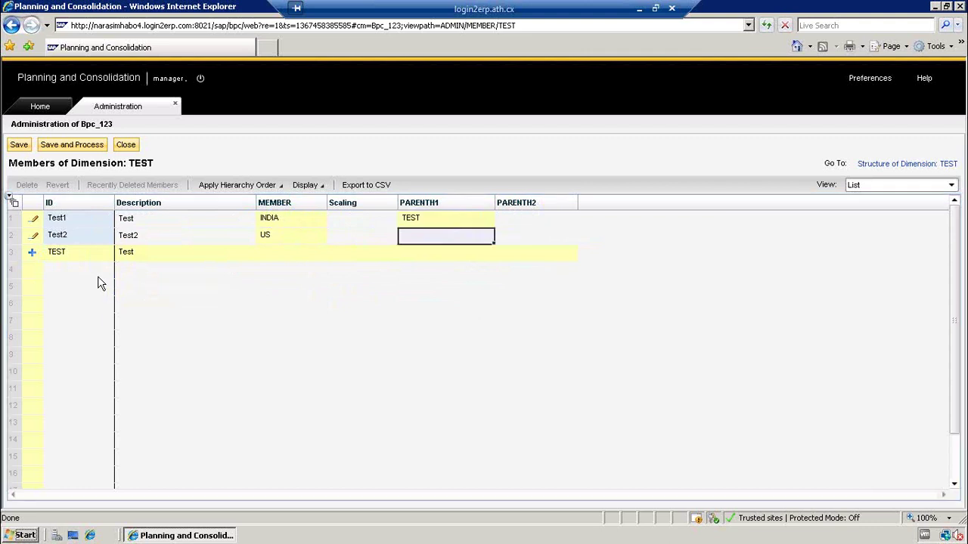
pyautogui.write('TEST')
pyautogui.press('Return')
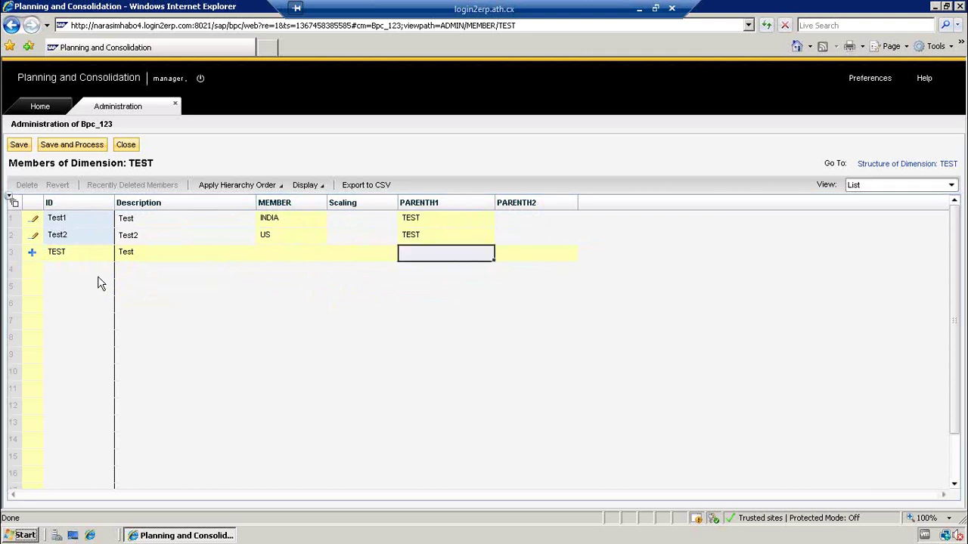
pyautogui.press('Left')
pyautogui.press('Right')
# - Save and process the TEST dimension, then close its members page
pyautogui.click(26, 149)
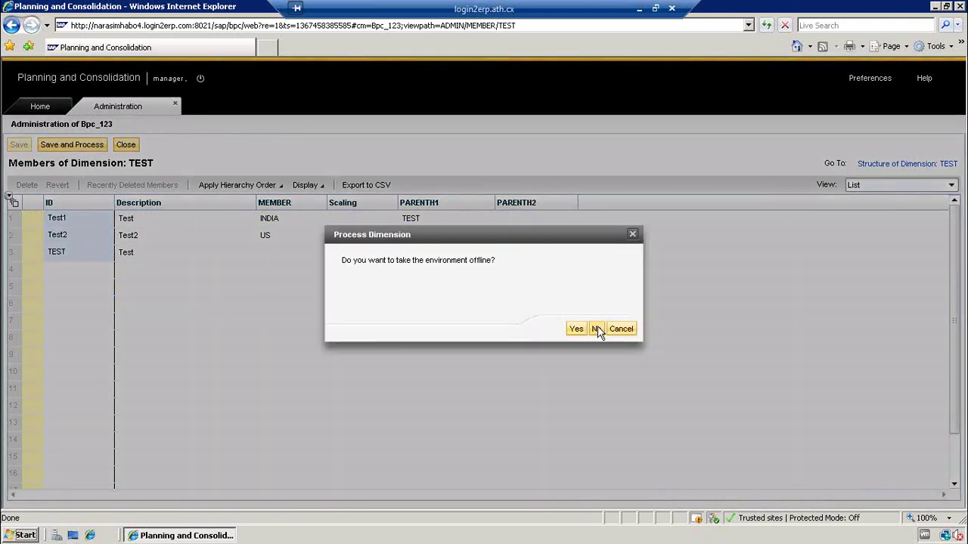
pyautogui.click(596, 326)
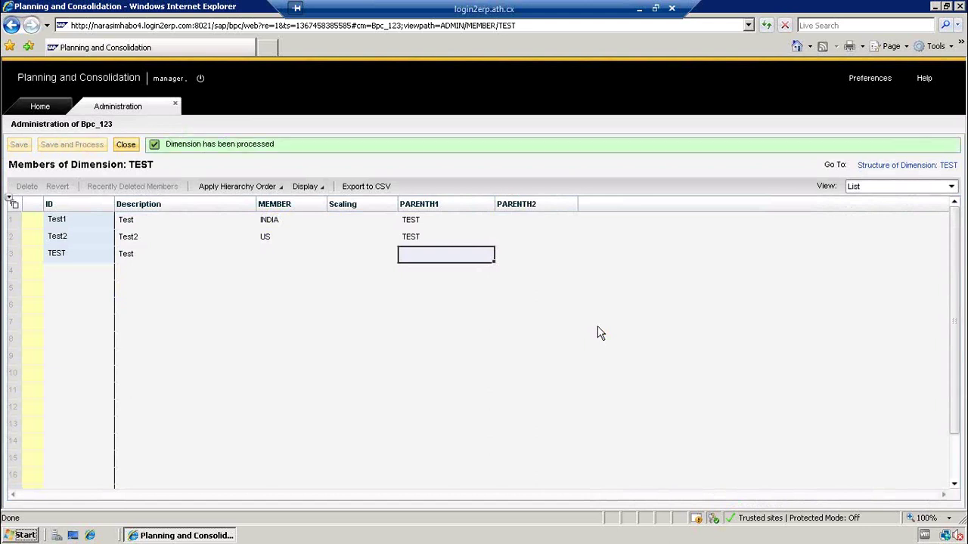
pyautogui.click(126, 145)
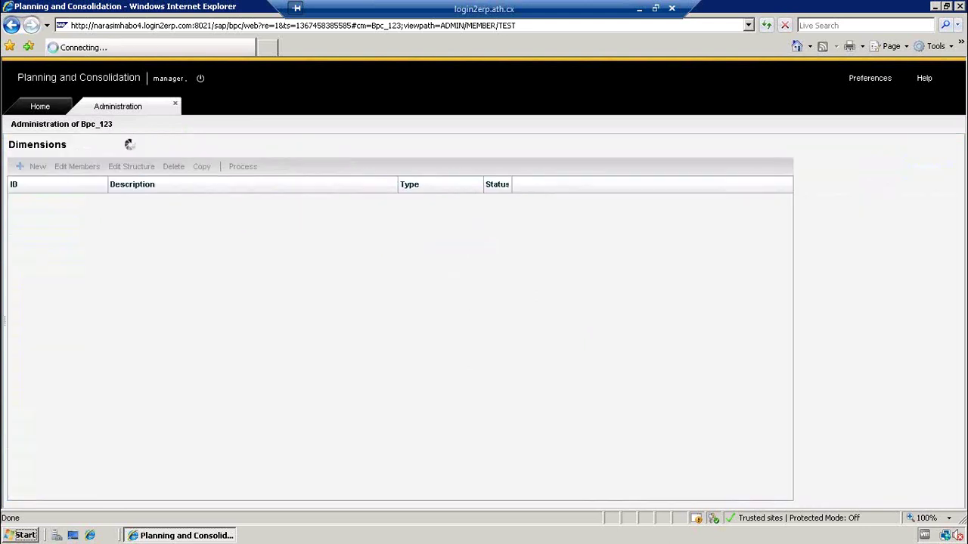
# - Reopen the TEST members and switch the view from List to Hierarchy
pyautogui.moveTo(955, 309); pyautogui.dragTo(963, 391)
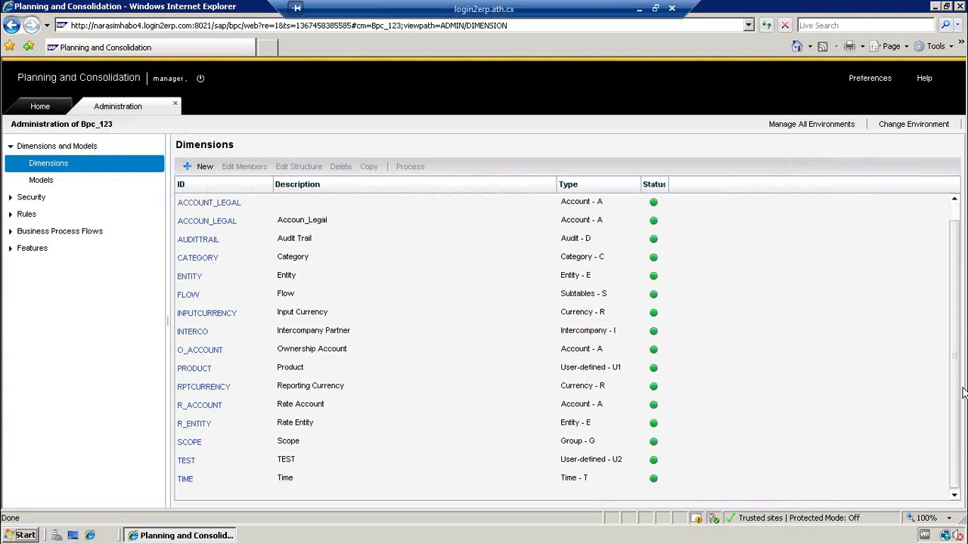
pyautogui.click(186, 461)
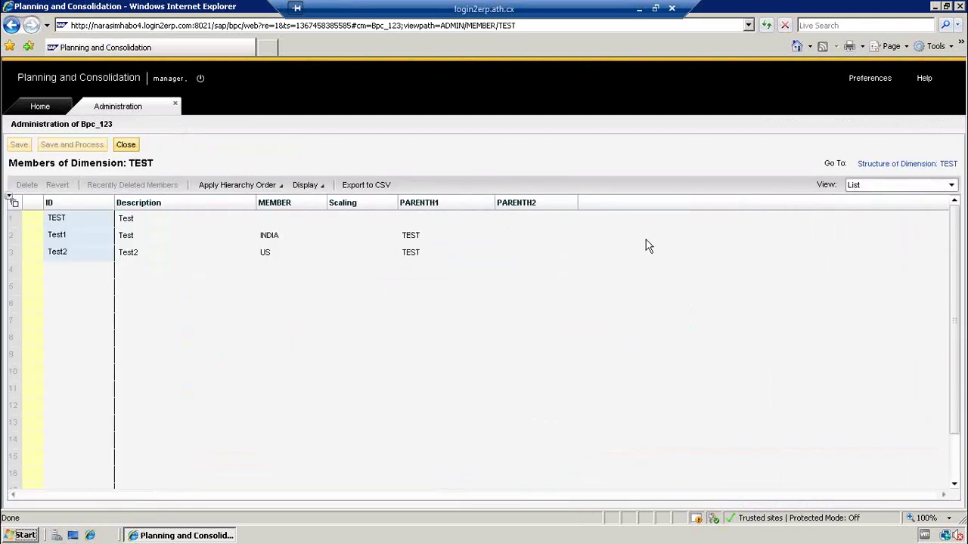
pyautogui.click(868, 189)
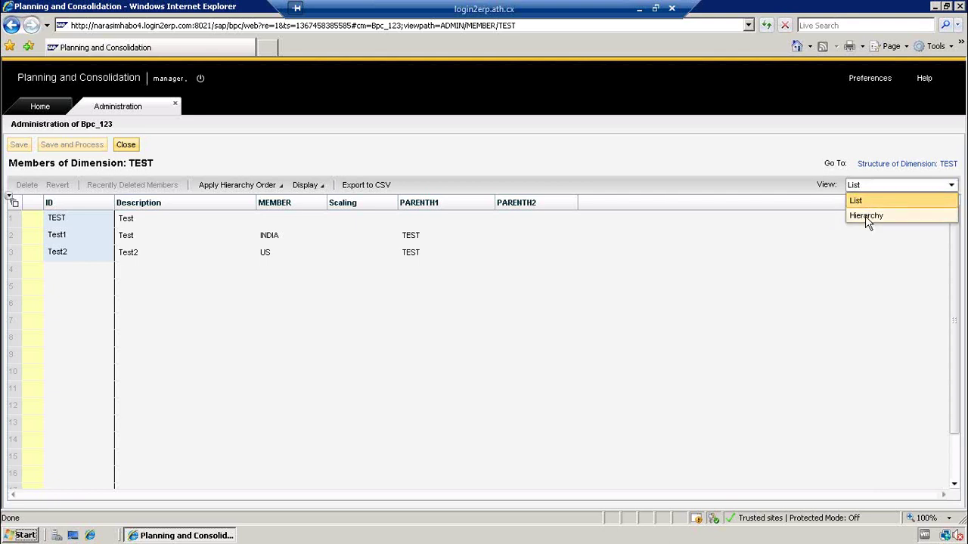
pyautogui.click(867, 216)
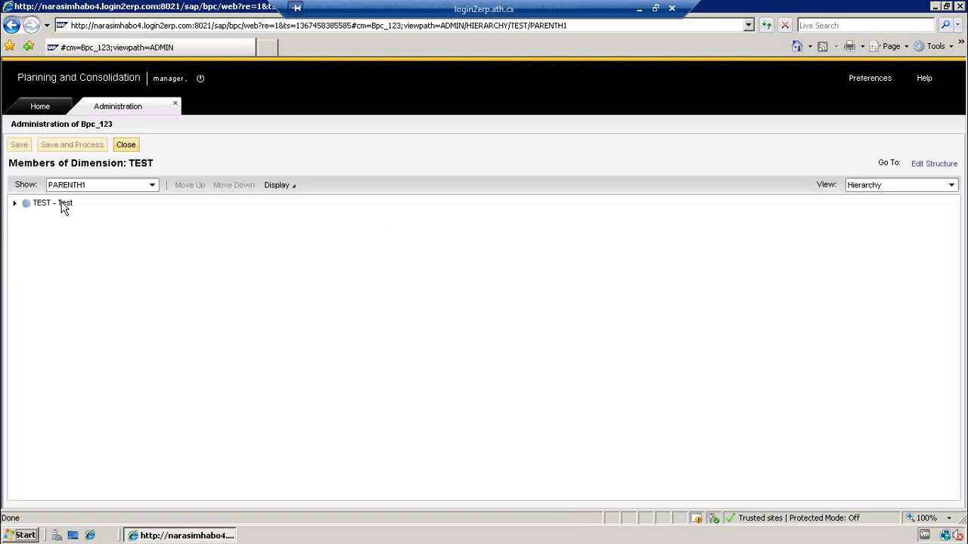
pyautogui.click(15, 204)
pyautogui.click(54, 224)
pyautogui.click(64, 239)
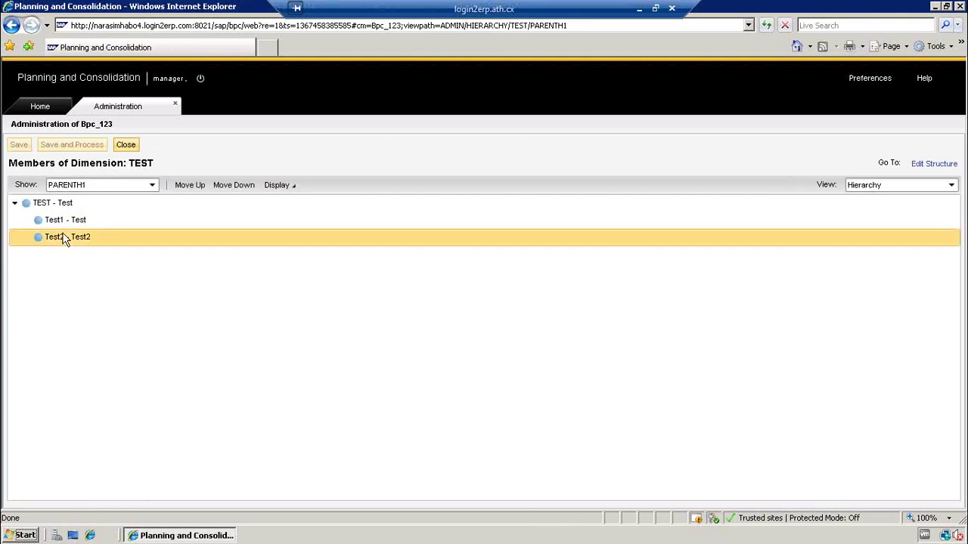
pyautogui.click(56, 224)
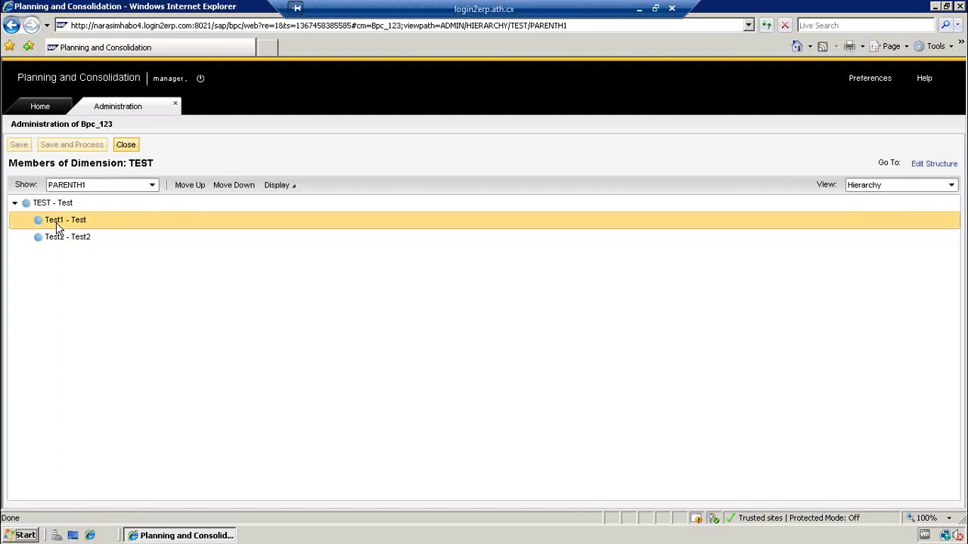
pyautogui.click(60, 239)
pyautogui.click(47, 206)
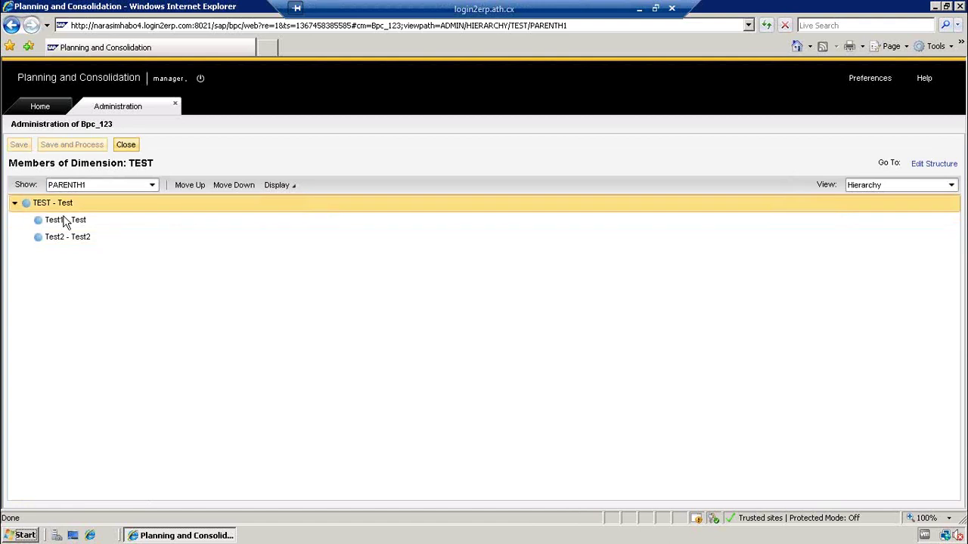
pyautogui.click(67, 223)
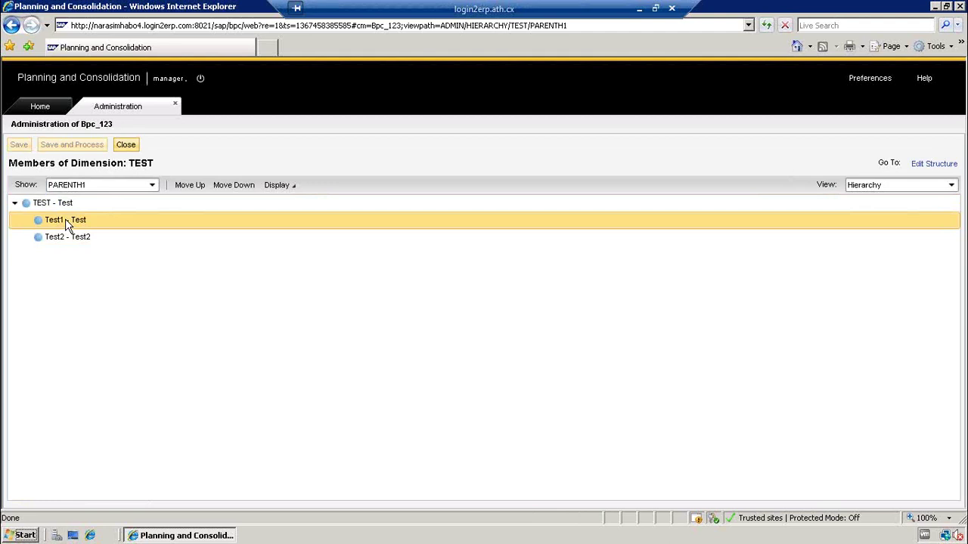
pyautogui.click(64, 210)
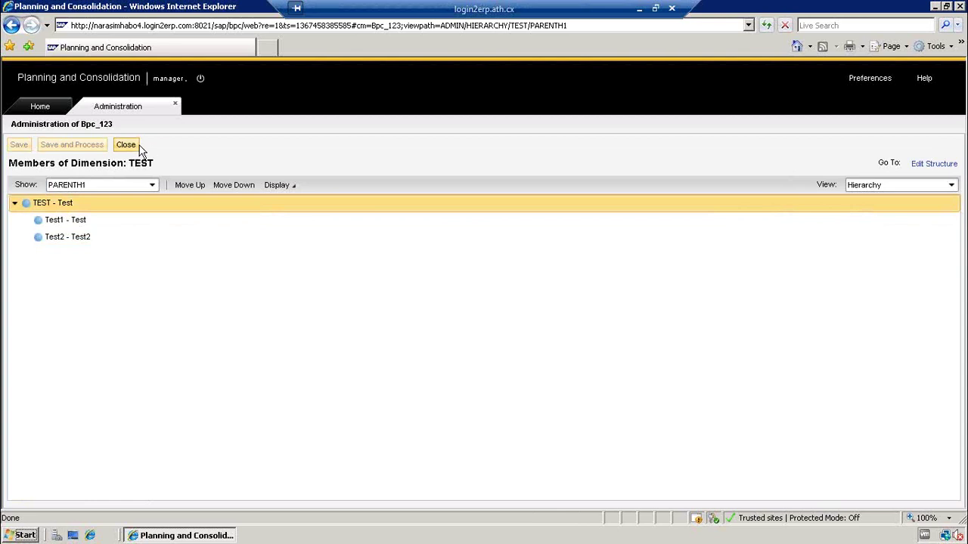
# - Check the display options and select Test1, Test2 and parent TEST in the hierarchy
pyautogui.click(293, 185)
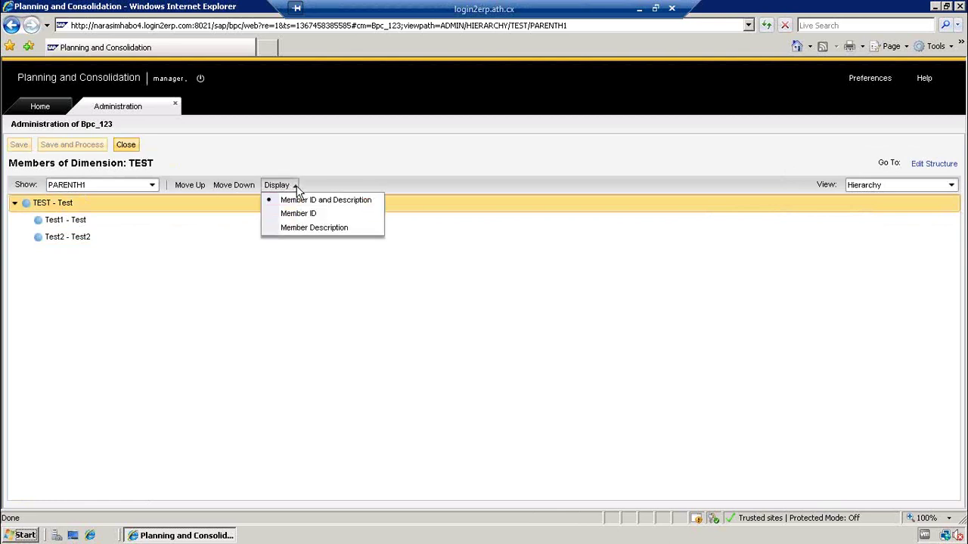
pyautogui.click(339, 161)
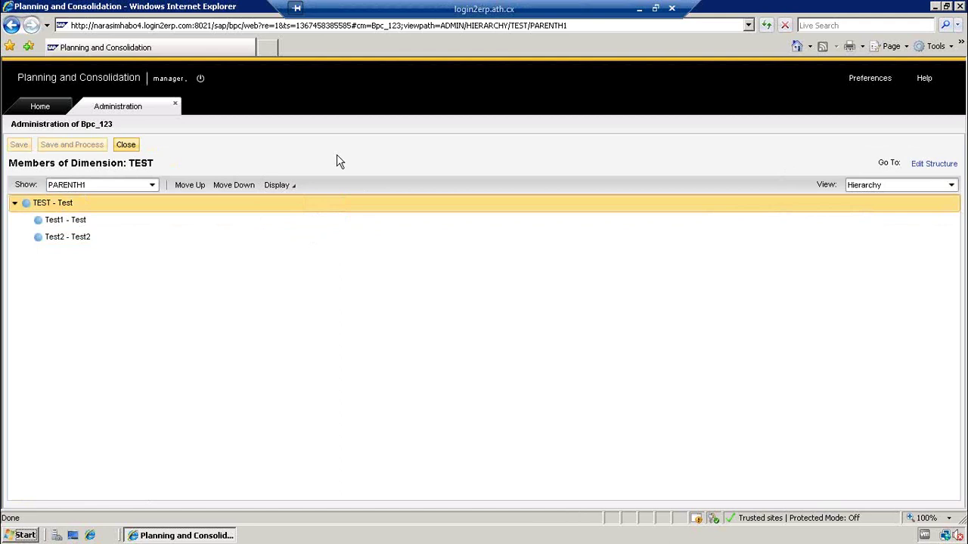
pyautogui.click(119, 224)
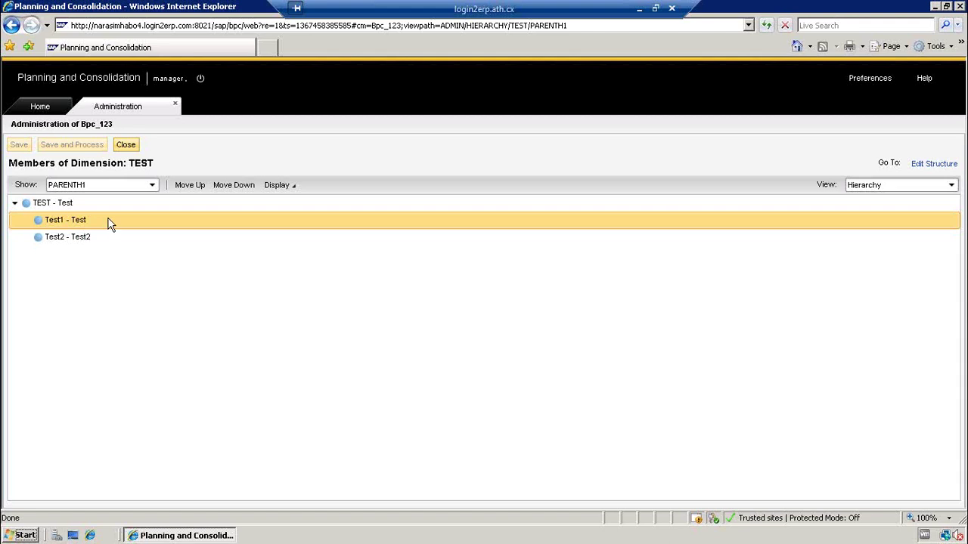
pyautogui.click(69, 239)
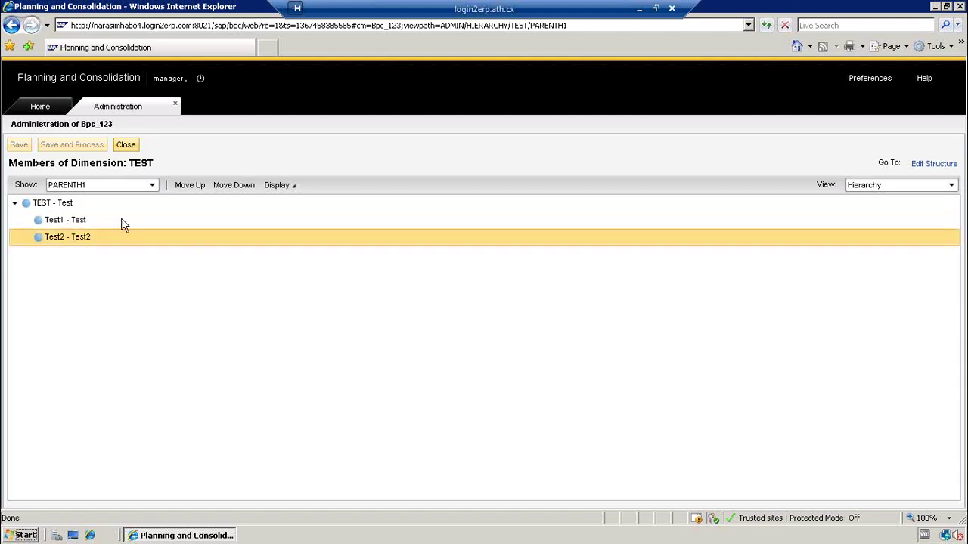
pyautogui.click(69, 206)
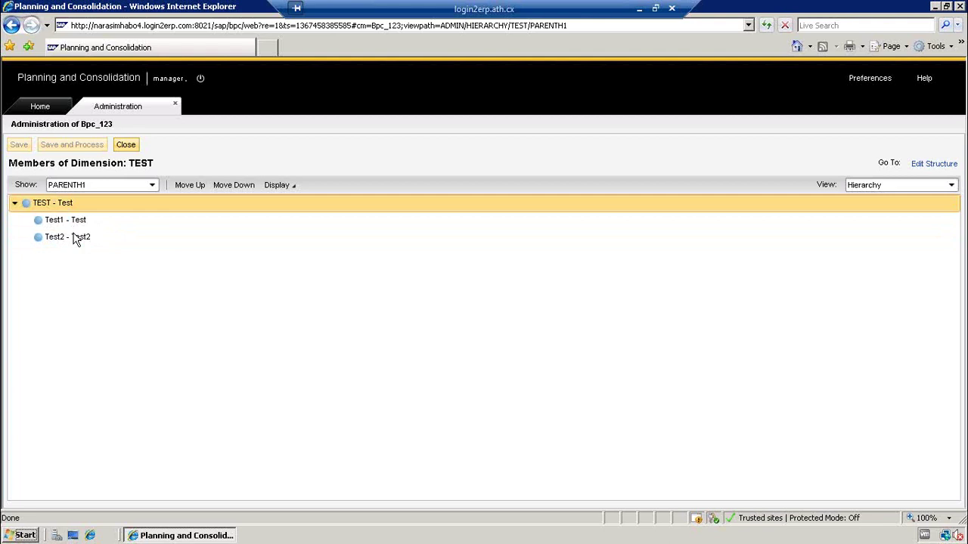
# - Switch member labels to Member ID only, then to Member Description only
pyautogui.click(292, 187)
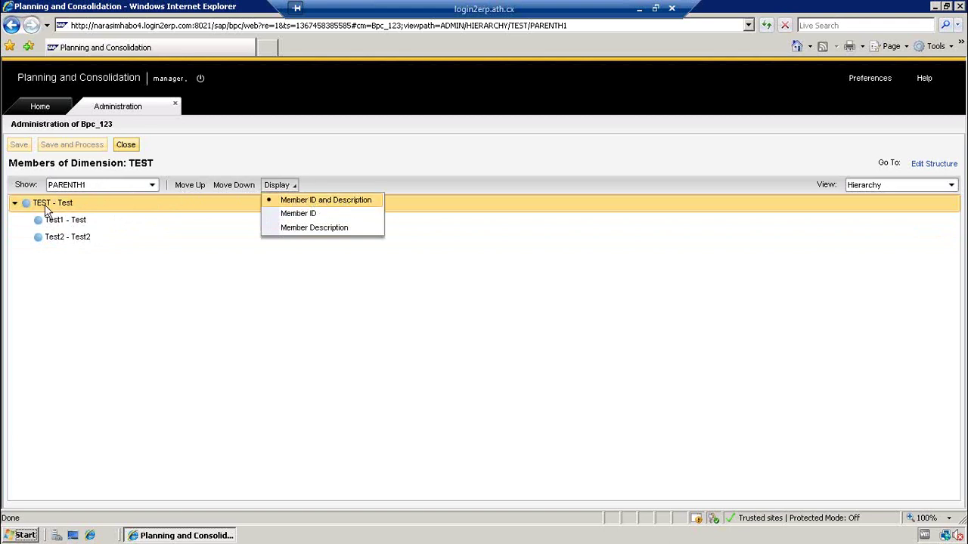
pyautogui.click(301, 217)
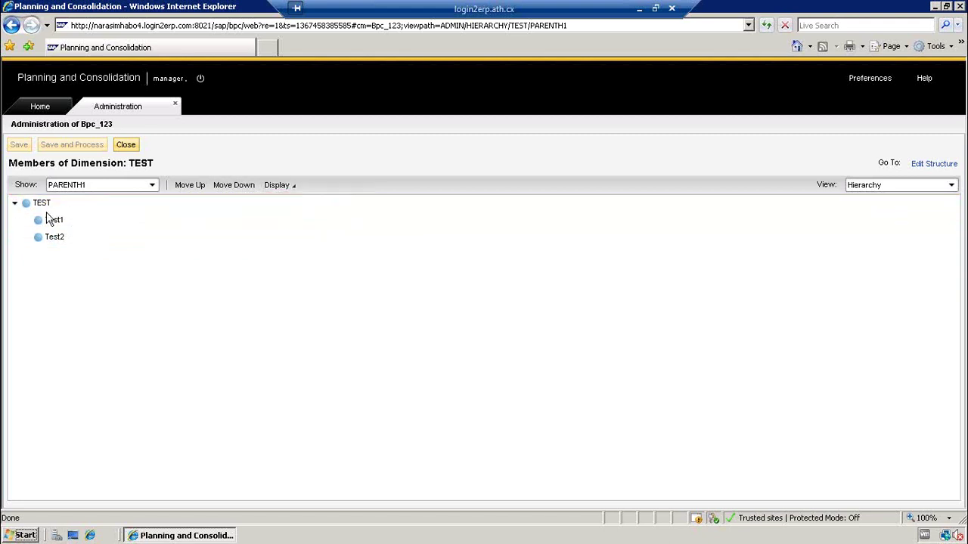
pyautogui.click(292, 187)
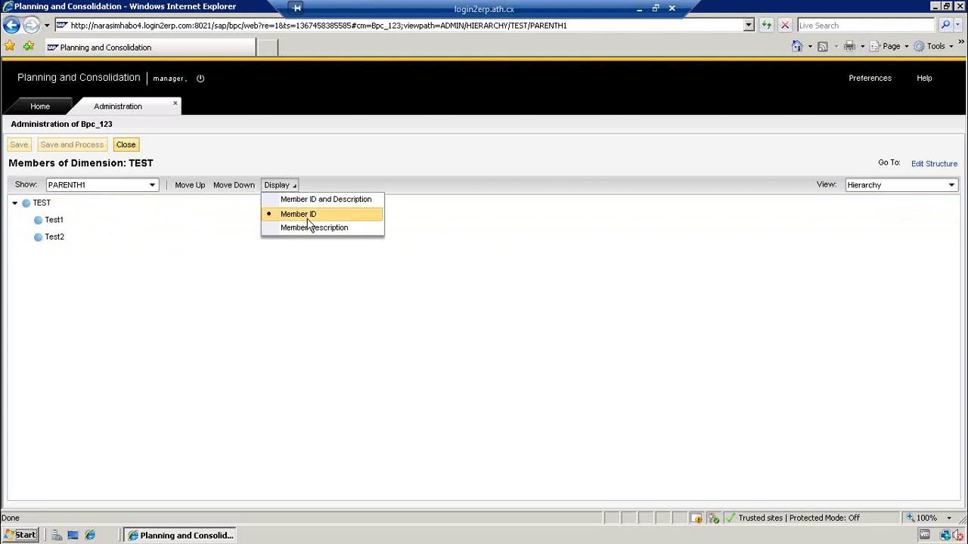
pyautogui.click(314, 229)
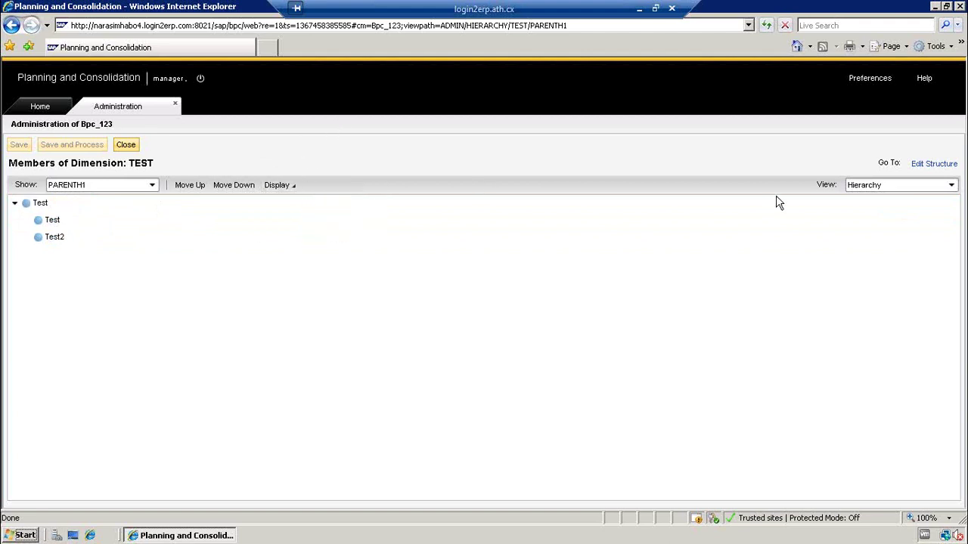
pyautogui.click(888, 185)
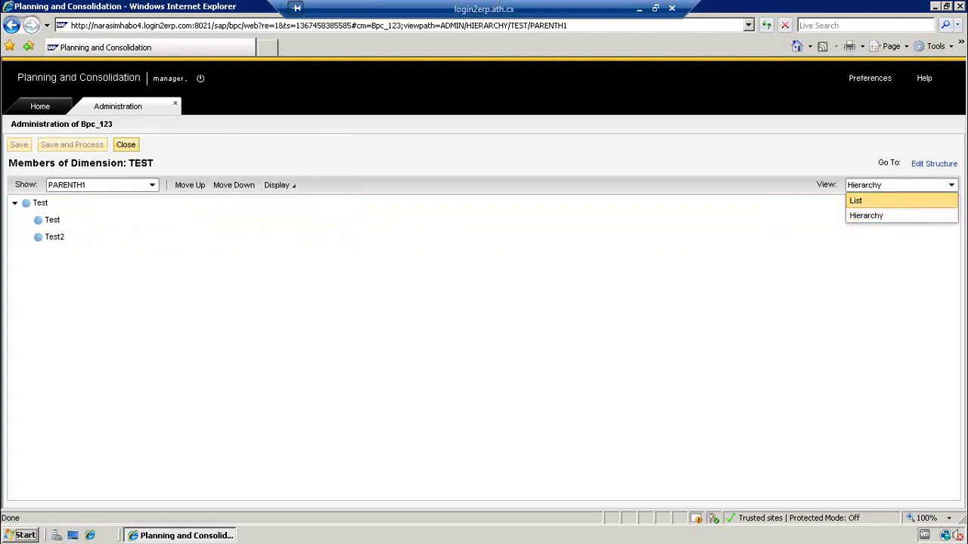
# - Switch back to List view and export the members as TEST.csv to the Desktop
pyautogui.click(862, 201)
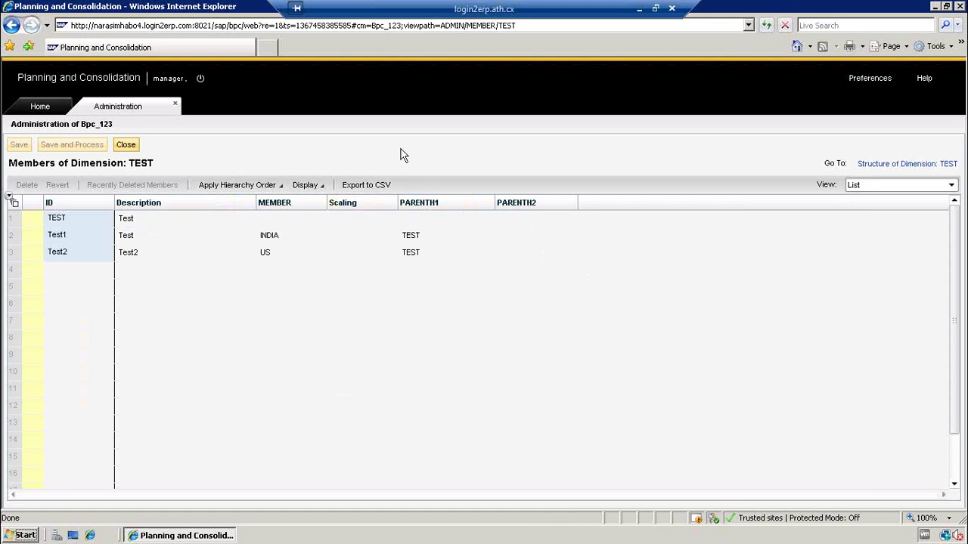
pyautogui.click(352, 189)
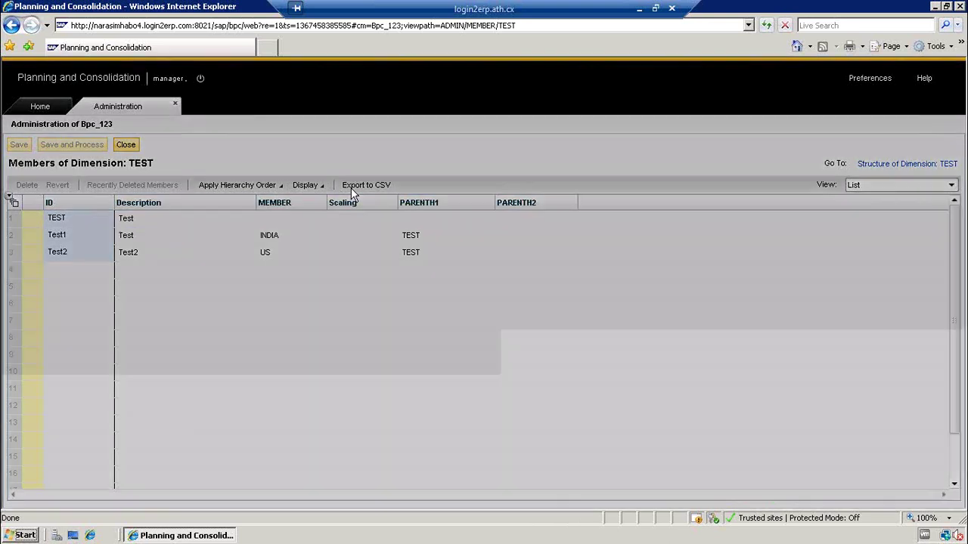
pyautogui.click(521, 311)
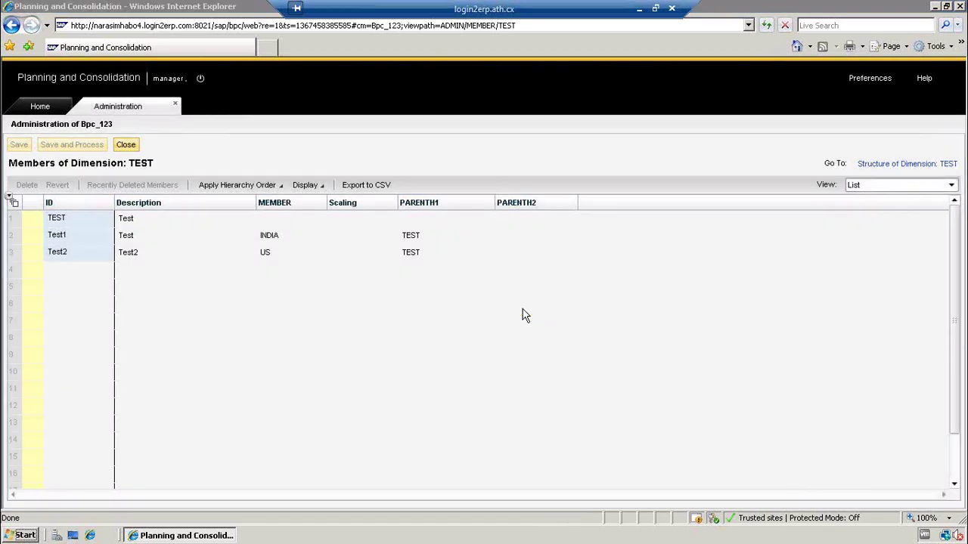
pyautogui.click(184, 270)
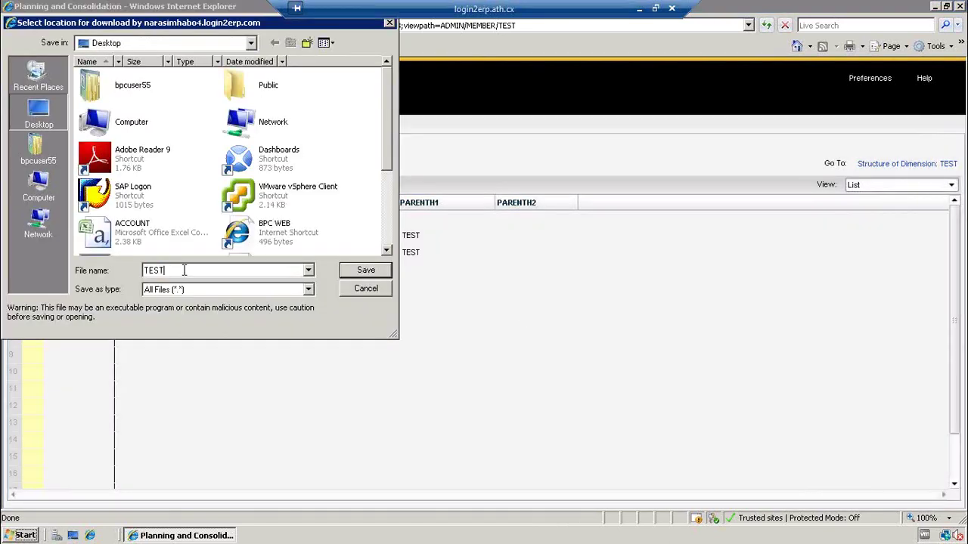
pyautogui.write('.csv')
pyautogui.click(42, 110)
pyautogui.click(365, 273)
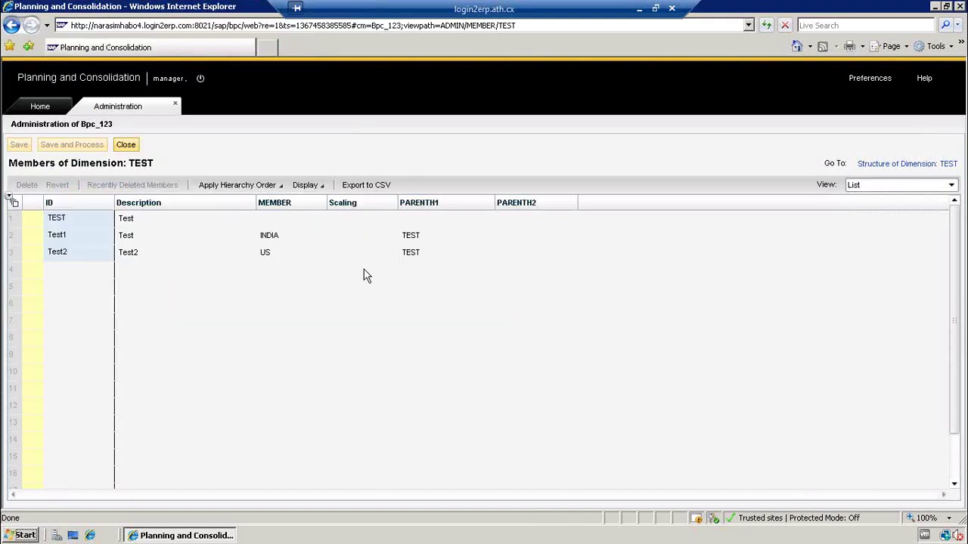
pyautogui.click(936, 7)
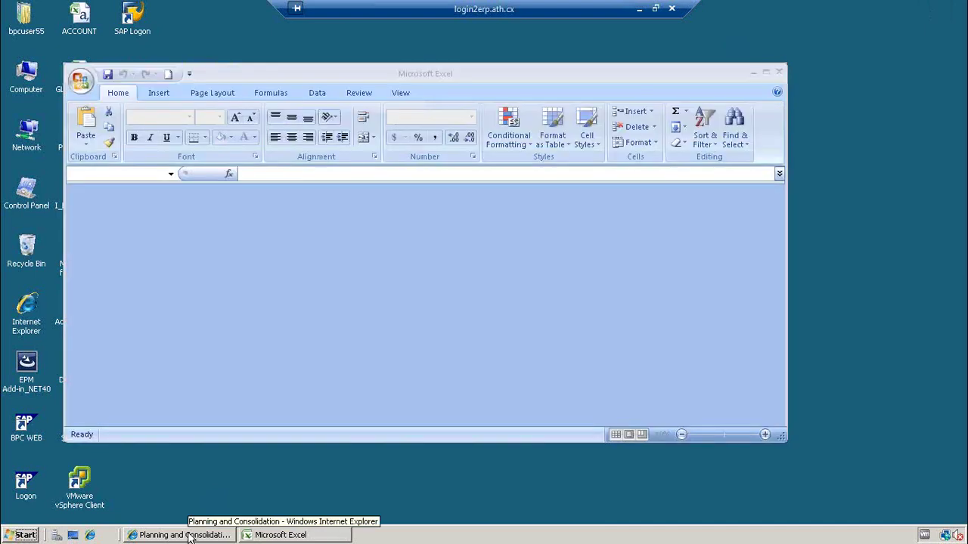
# - Close the TEST members view, autofit columns B and E in TEST.csv, and close Excel unsaved
pyautogui.click(189, 535)
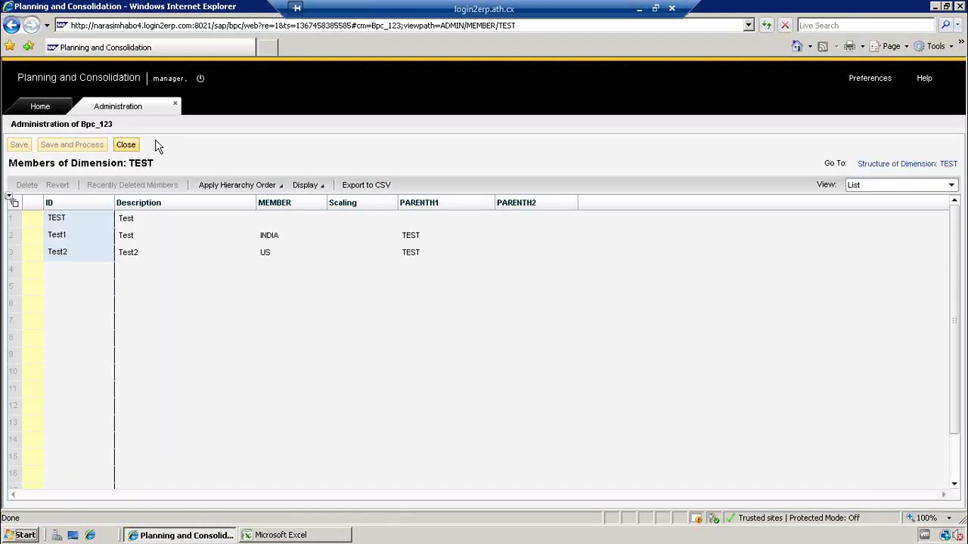
pyautogui.click(134, 145)
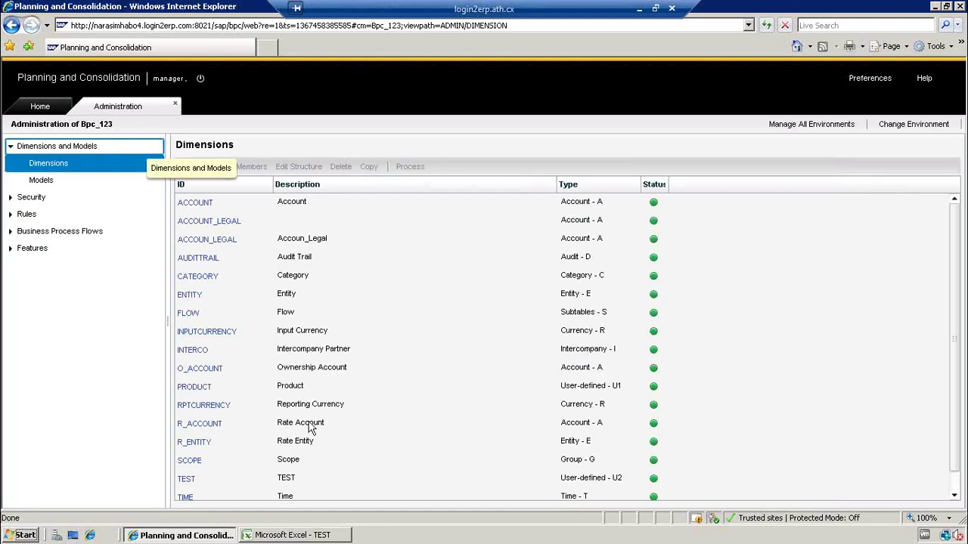
pyautogui.click(311, 541)
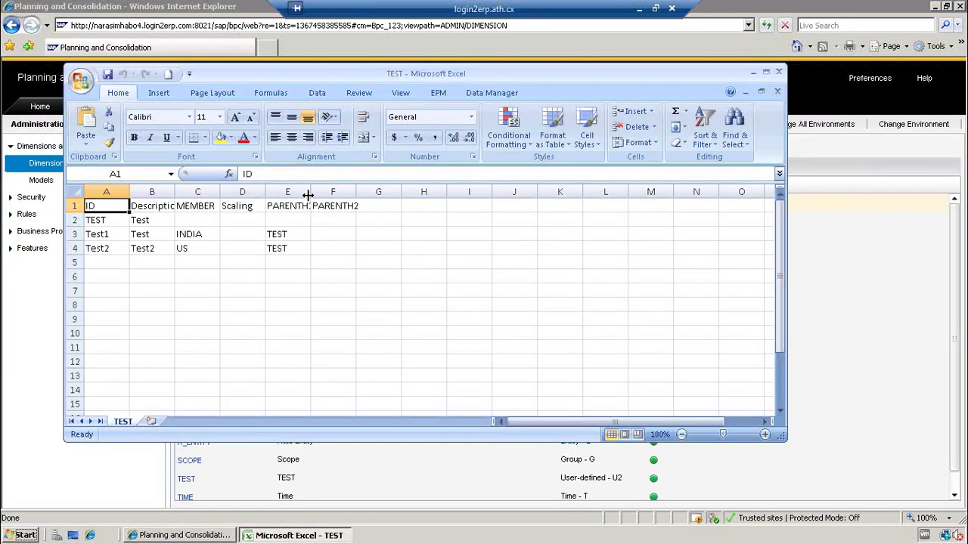
pyautogui.doubleClick(308, 194)
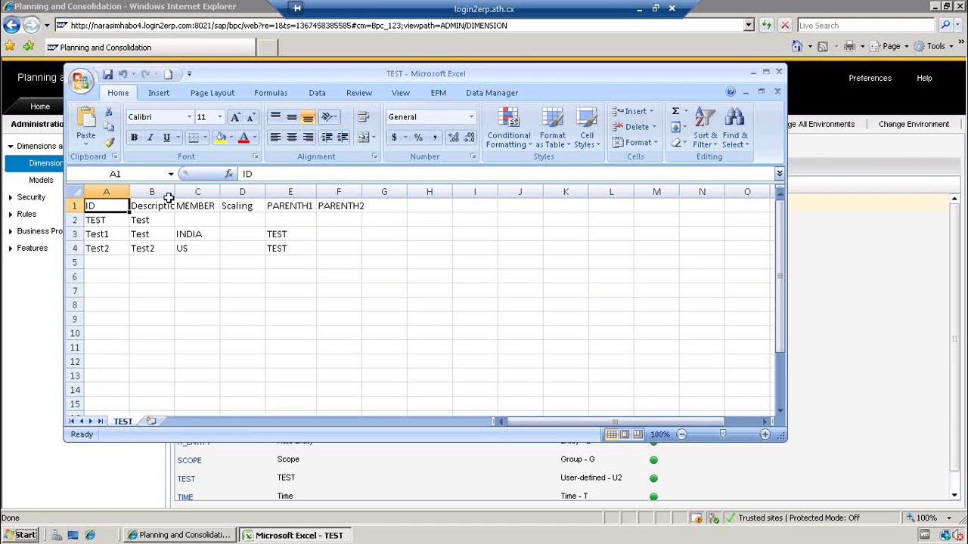
pyautogui.doubleClick(174, 194)
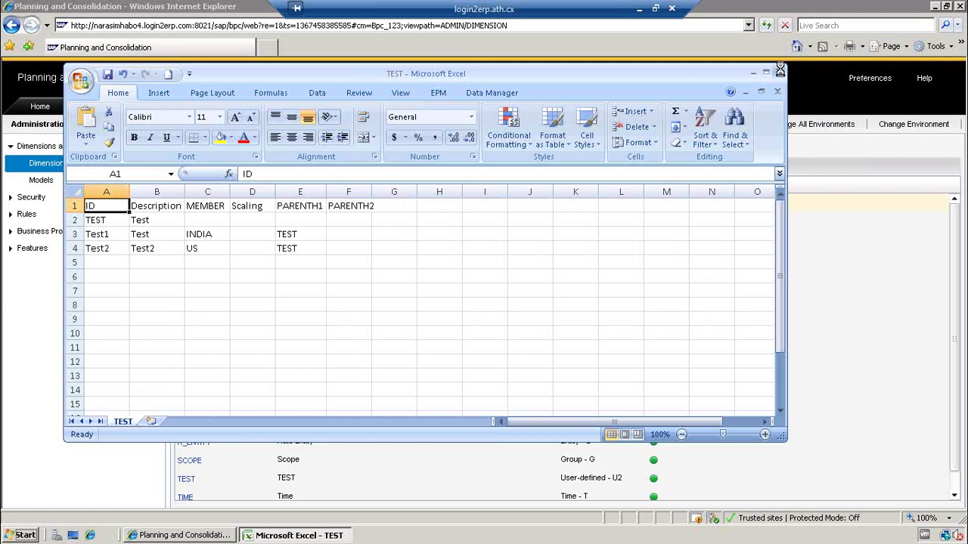
pyautogui.click(780, 69)
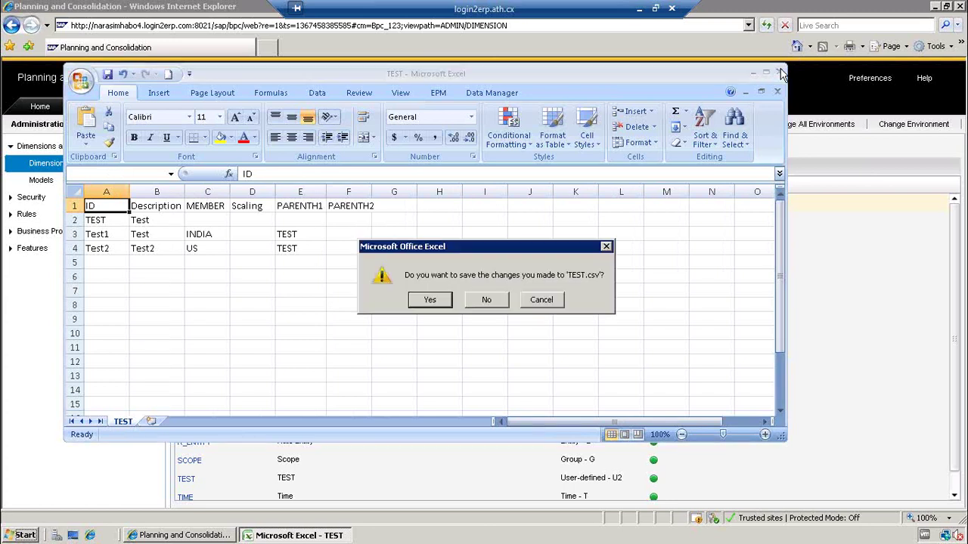
pyautogui.click(484, 301)
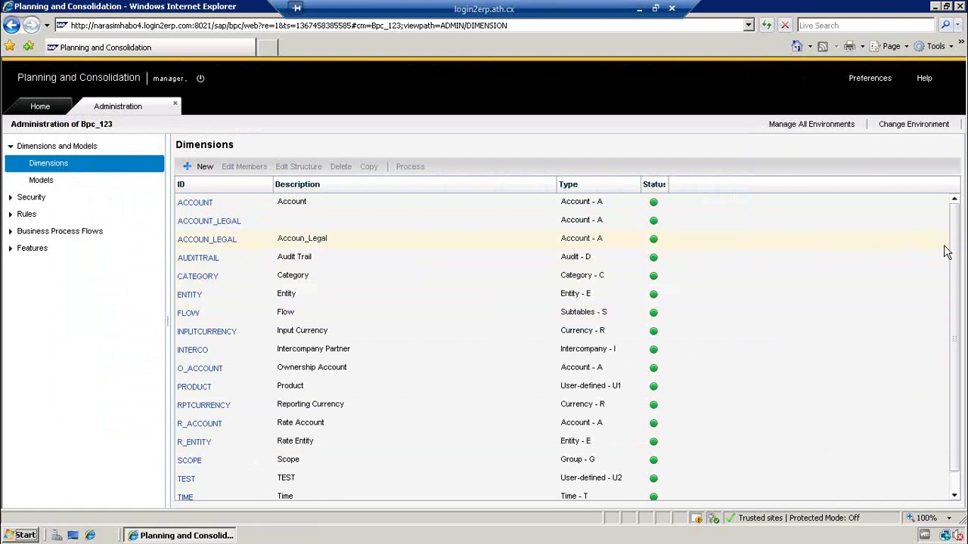
# - Open Manage All Environments, select Bpc_123 and view its status settings without changes
pyautogui.scroll(-1, 954, 269)
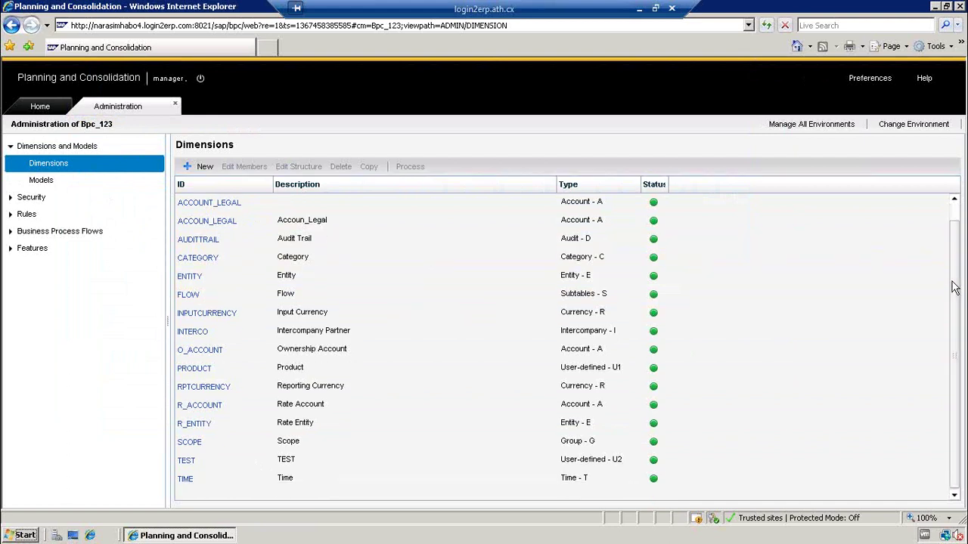
pyautogui.click(808, 127)
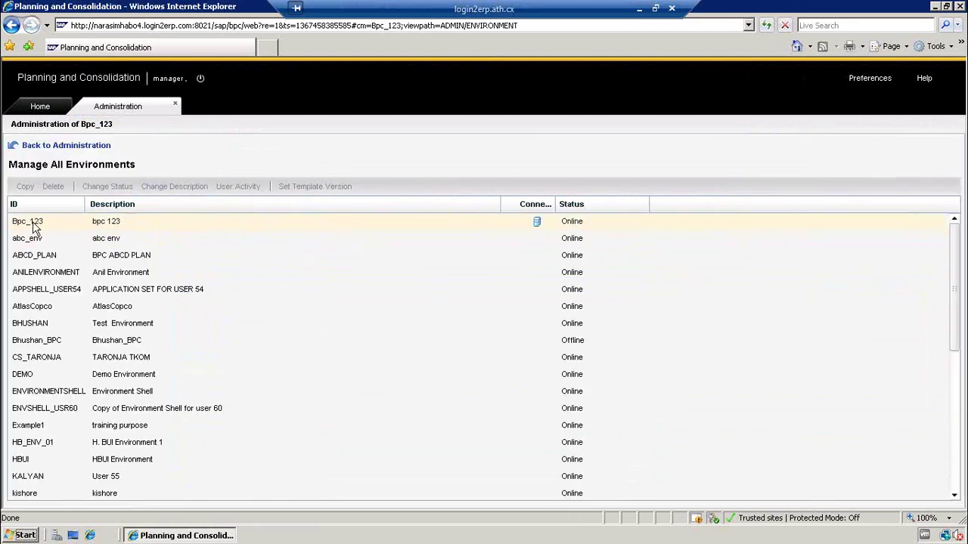
pyautogui.click(34, 228)
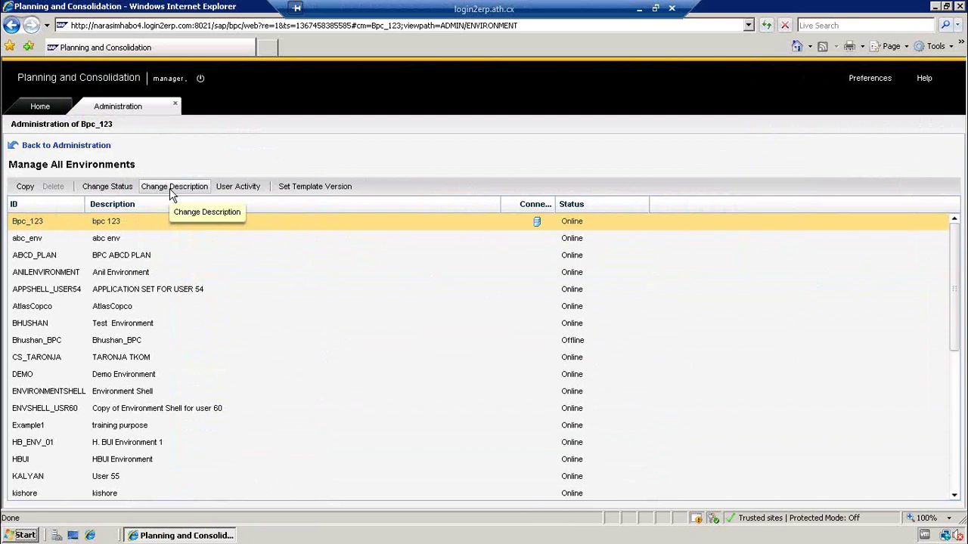
pyautogui.click(121, 188)
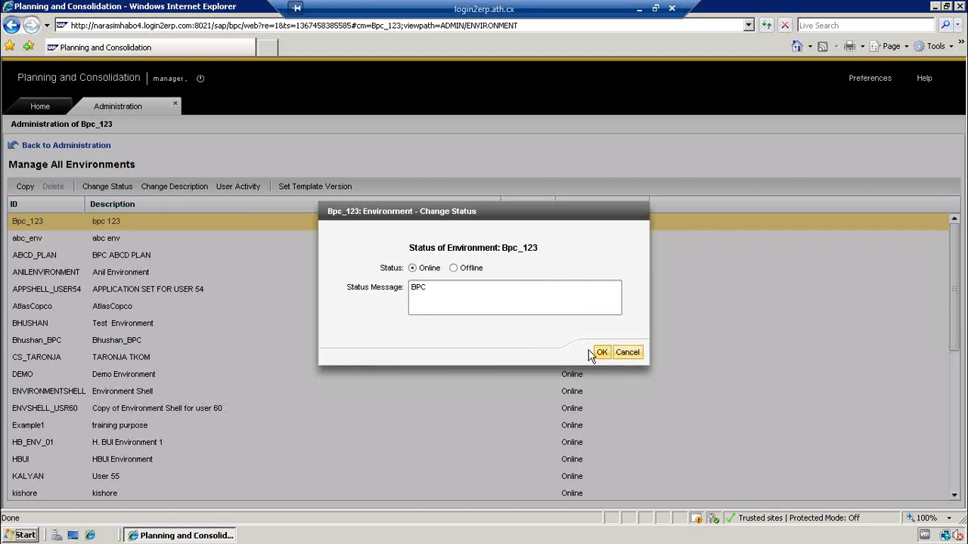
pyautogui.click(620, 352)
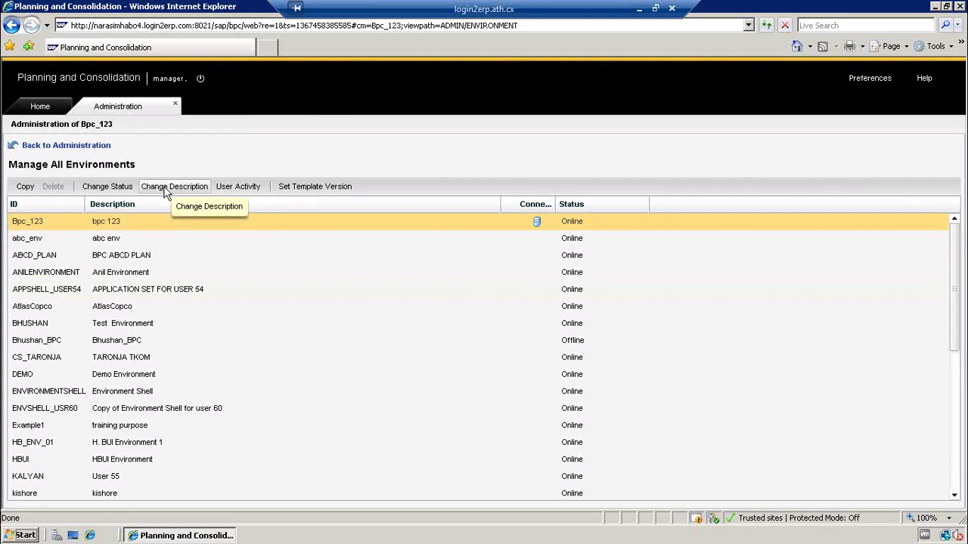
# - Review Bpc_123's description, template version and refreshed user activity, closing each unchanged
pyautogui.click(166, 191)
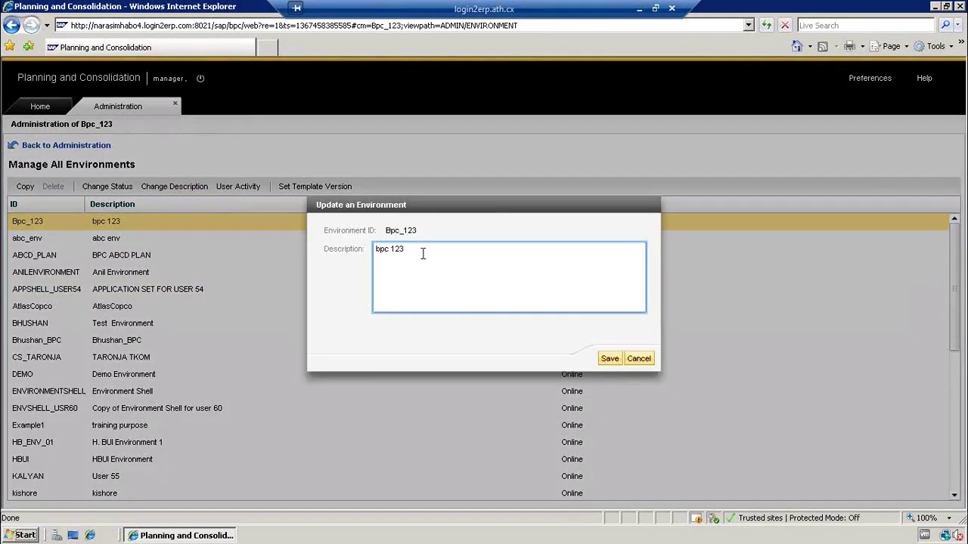
pyautogui.click(640, 357)
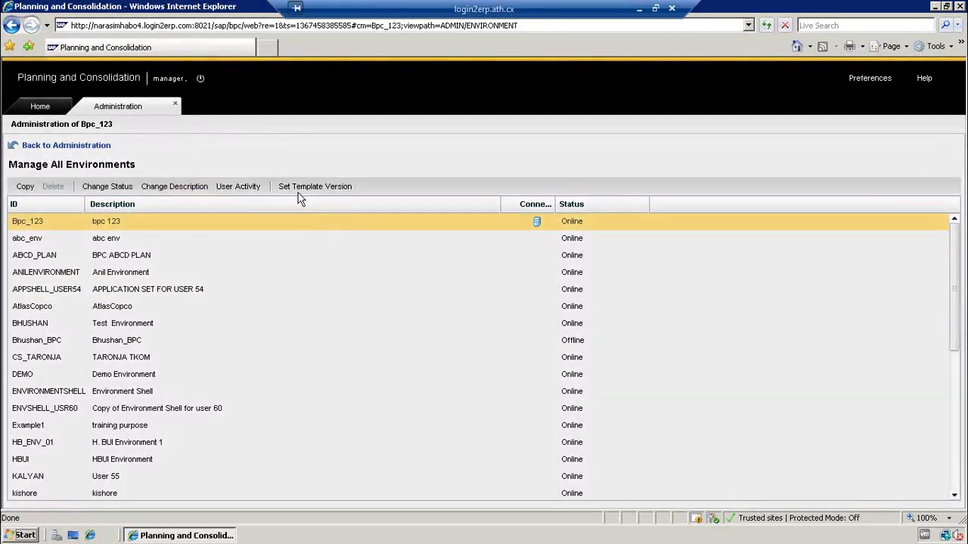
pyautogui.click(300, 189)
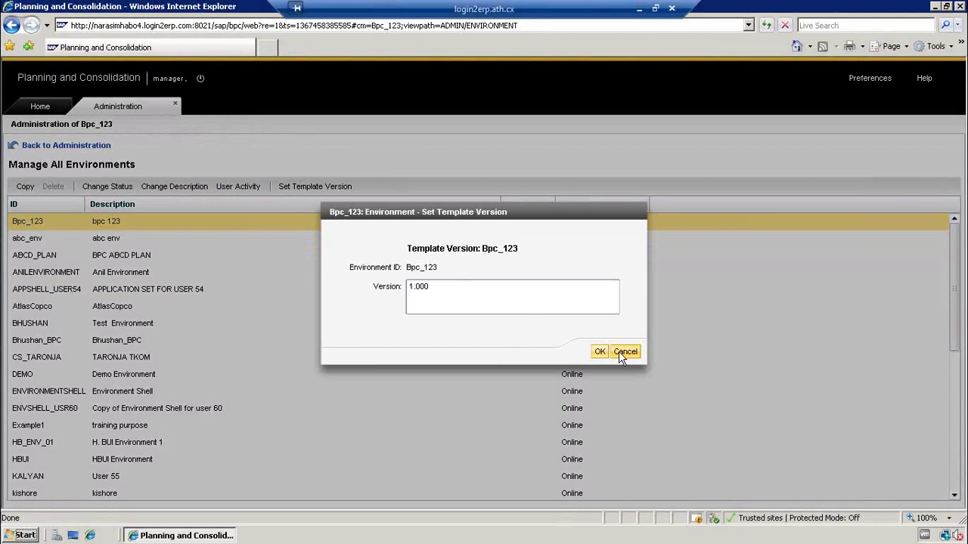
pyautogui.click(626, 352)
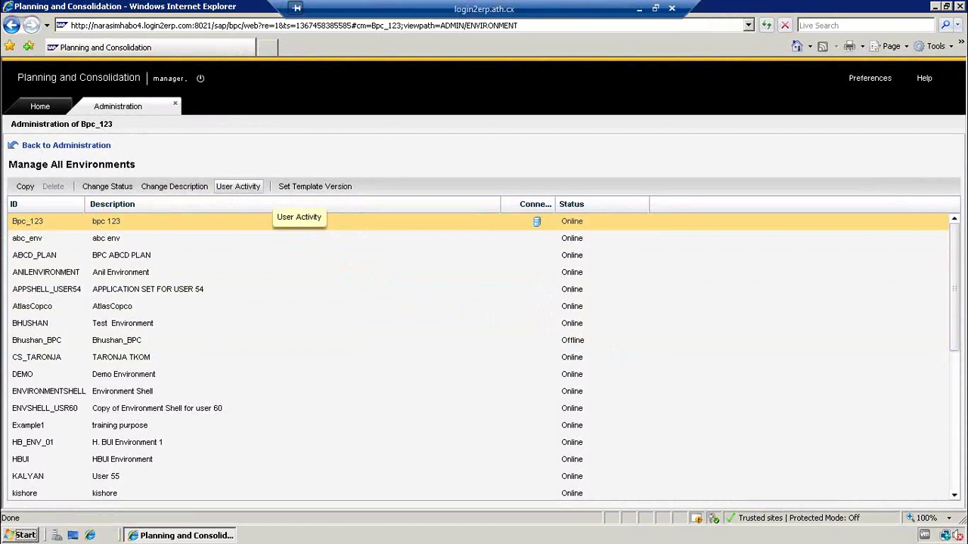
pyautogui.click(248, 187)
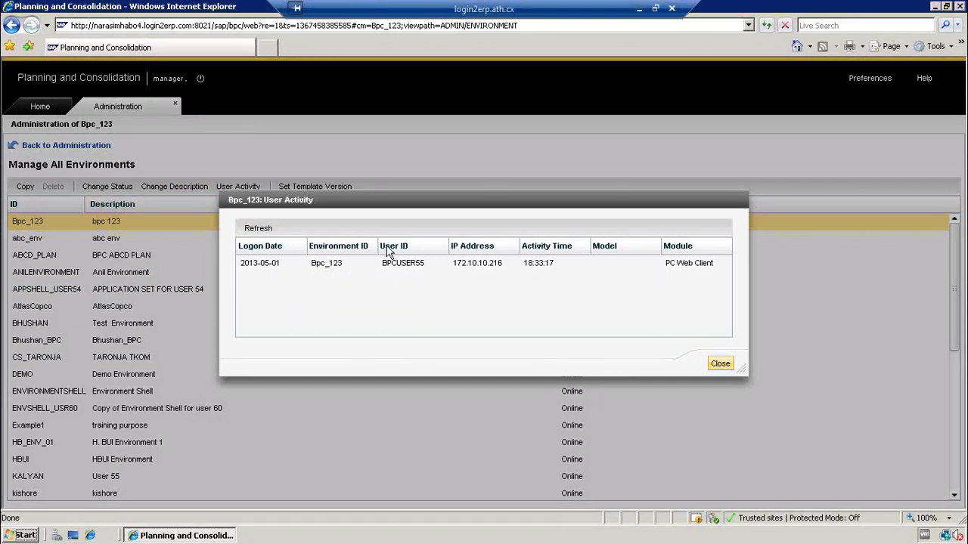
pyautogui.click(259, 231)
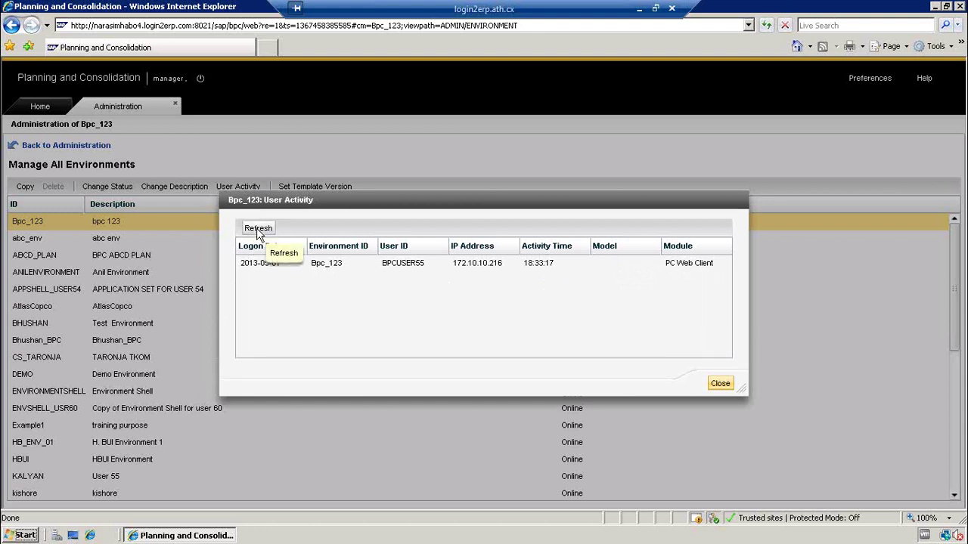
pyautogui.click(719, 384)
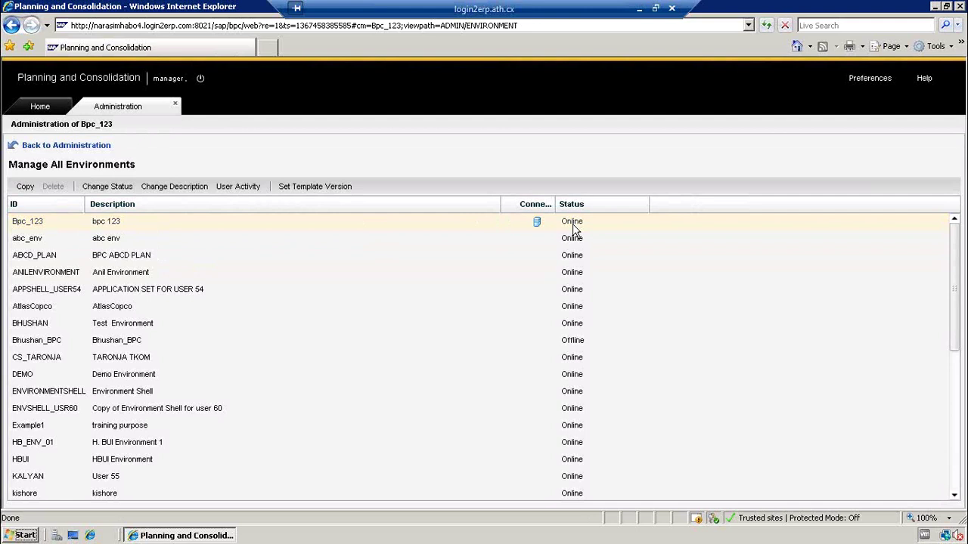
# - Change Bpc_123's status to Offline and reselect it in the environments list
pyautogui.click(100, 188)
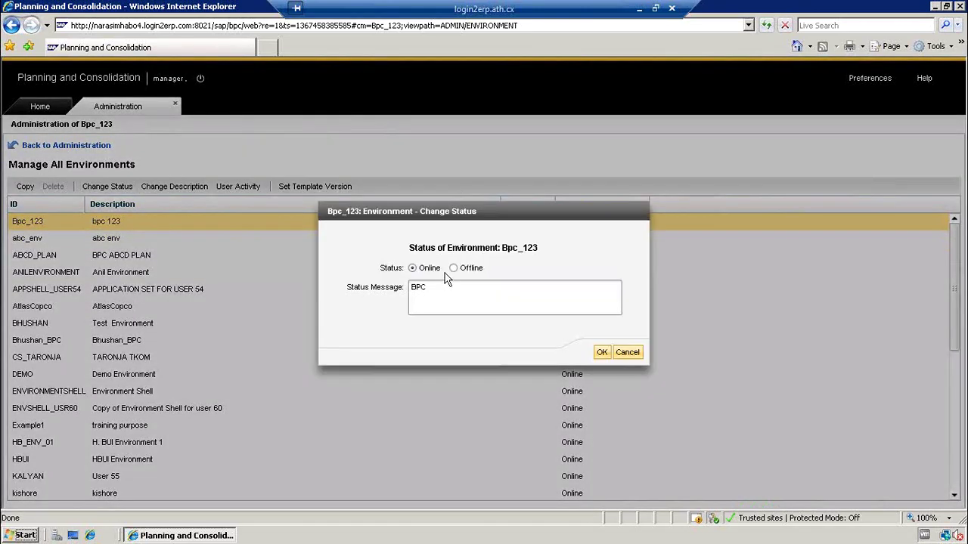
pyautogui.click(604, 356)
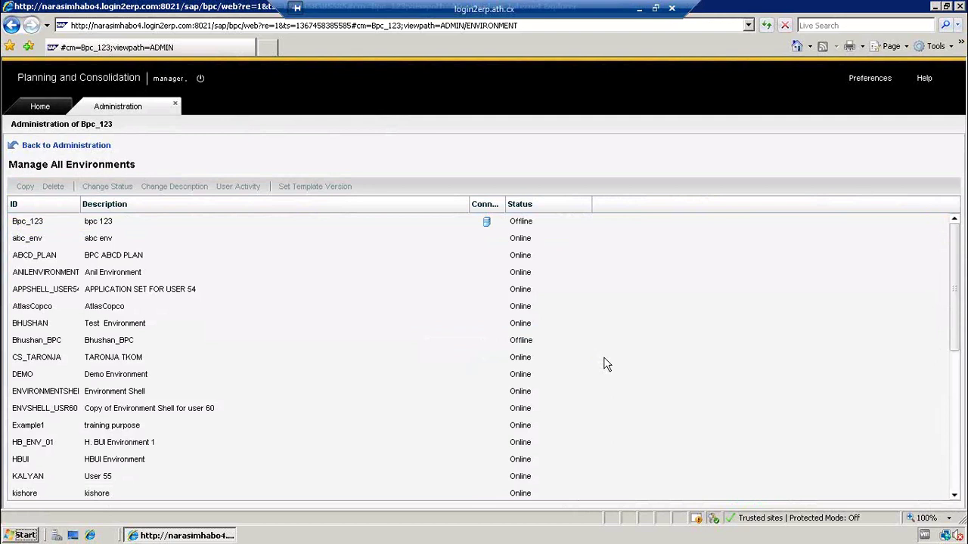
pyautogui.click(27, 223)
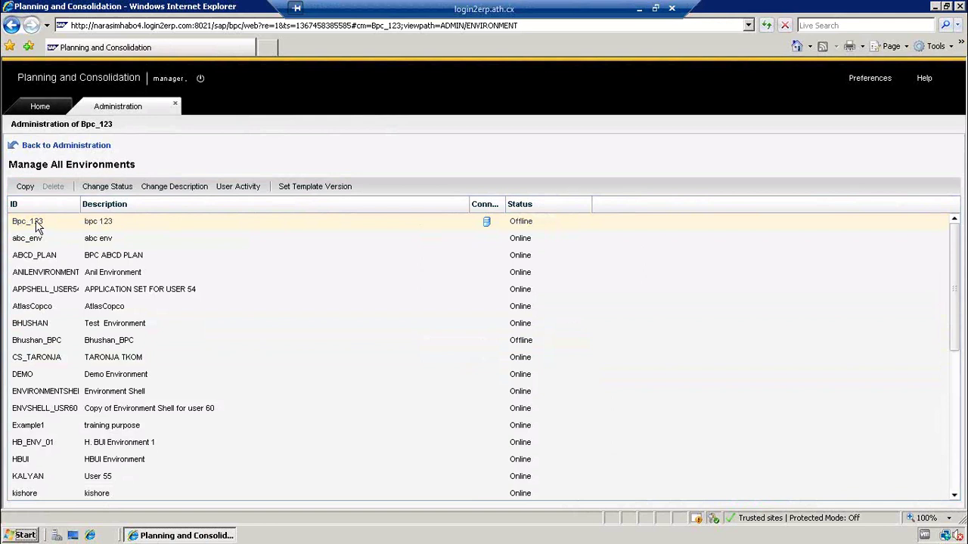
pyautogui.click(130, 220)
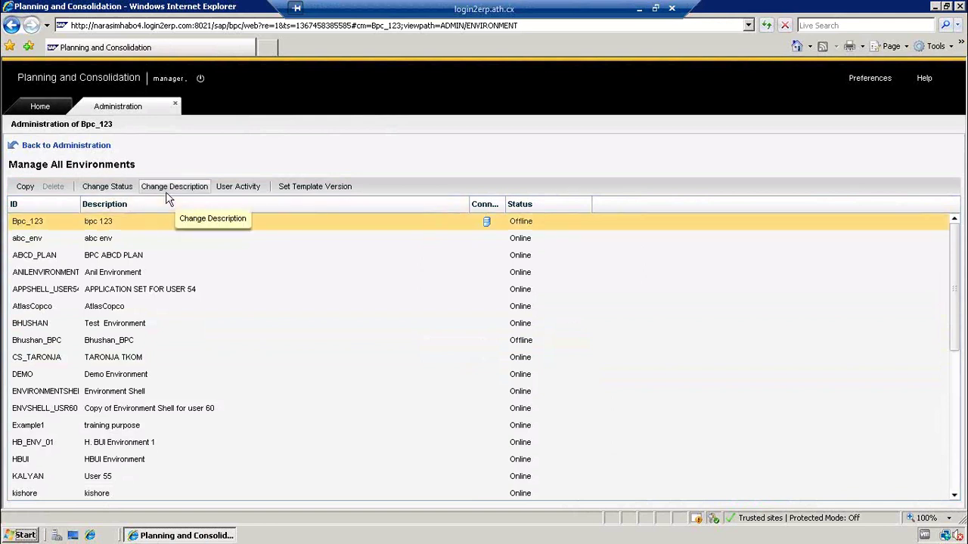
# - Change Bpc_123's status back to Online and confirm with OK
pyautogui.click(102, 189)
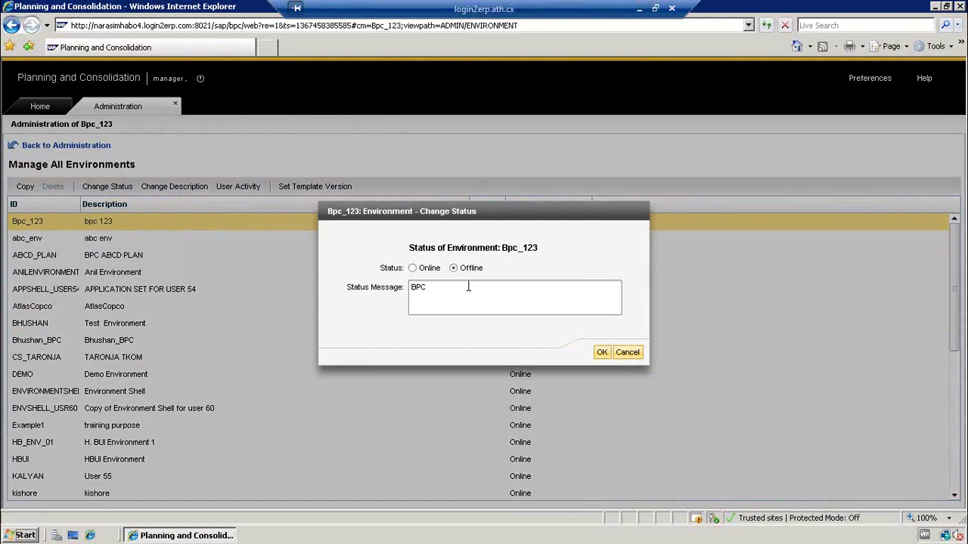
pyautogui.click(414, 269)
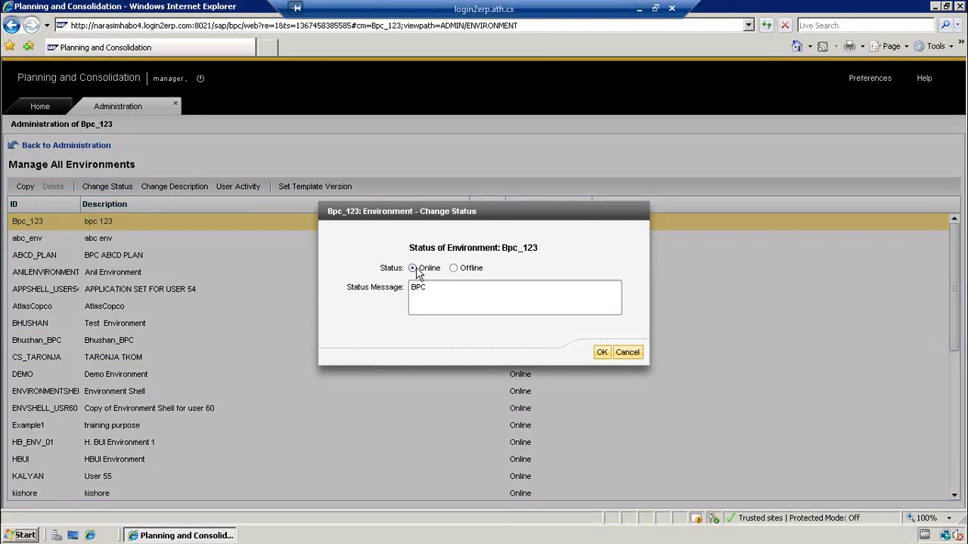
pyautogui.click(604, 357)
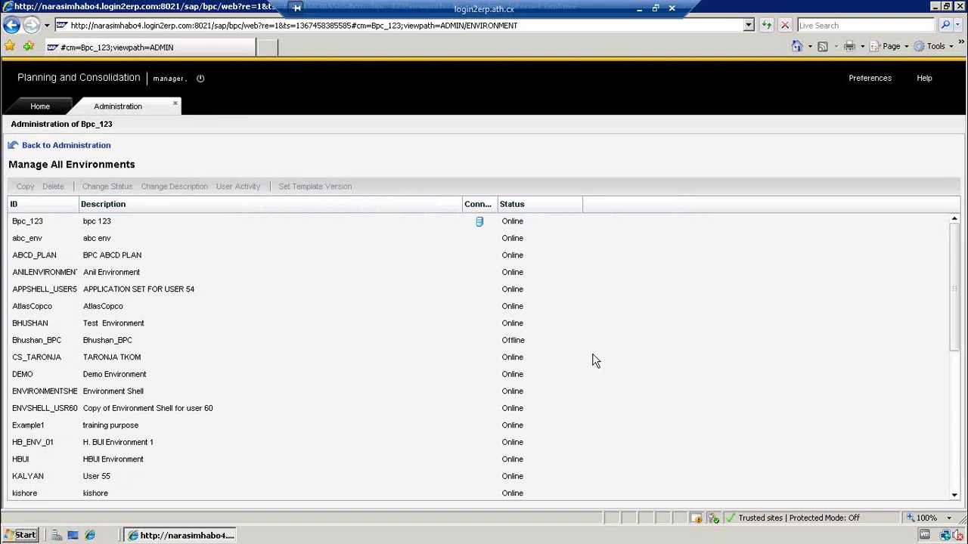
# - Go back to Bpc_123's administration page and display its Models list
pyautogui.click(97, 146)
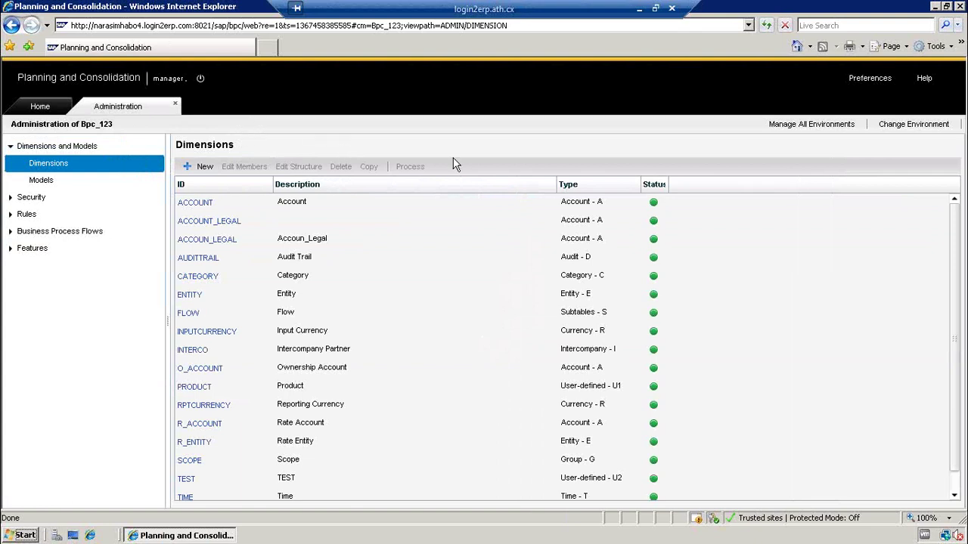
pyautogui.moveTo(956, 231); pyautogui.dragTo(962, 302)
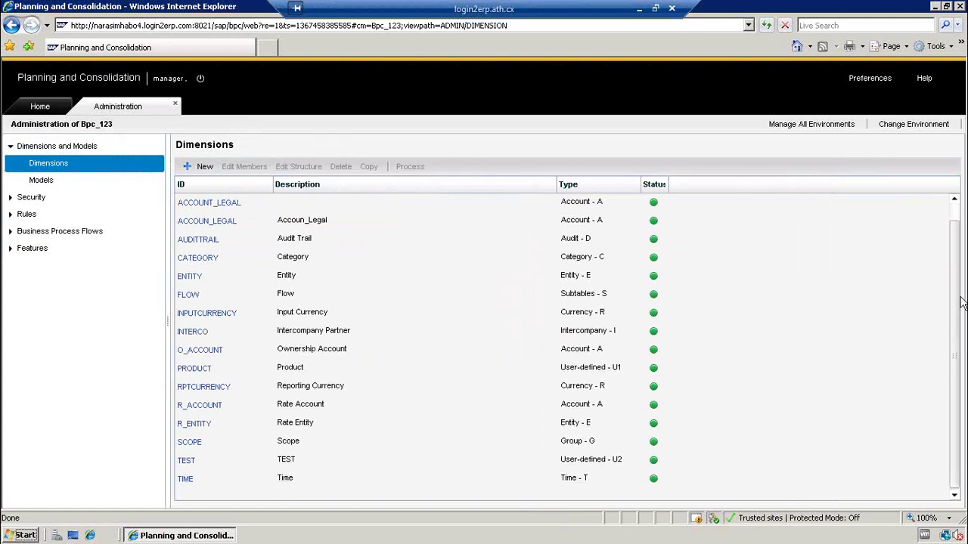
pyautogui.moveTo(955, 295); pyautogui.dragTo(954, 284)
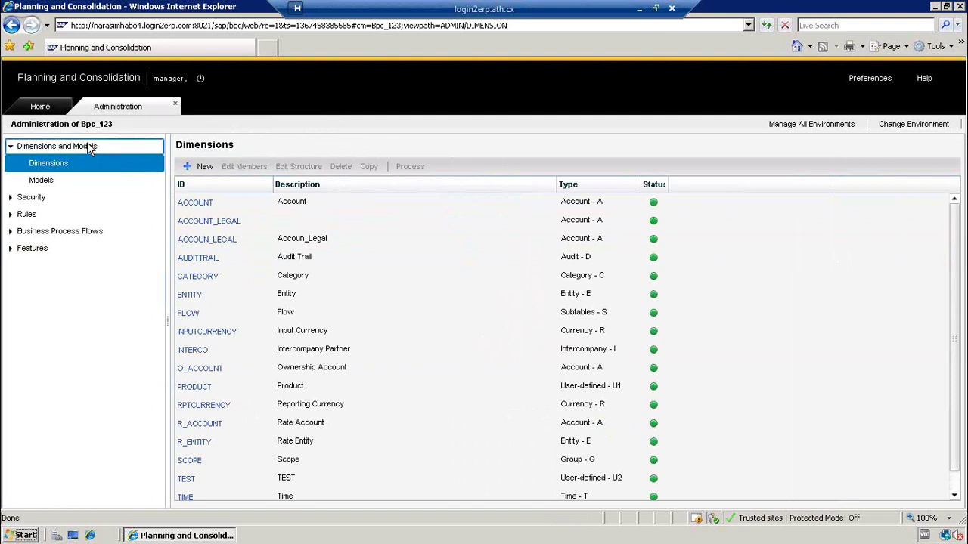
pyautogui.click(42, 180)
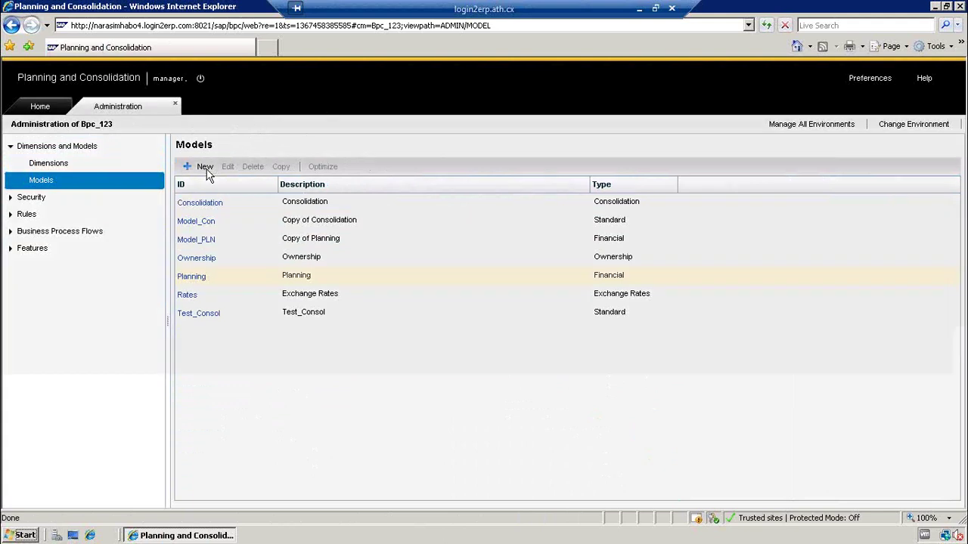
# - Start a new model and enter Test_Model as its ID
pyautogui.click(203, 167)
pyautogui.click(383, 197)
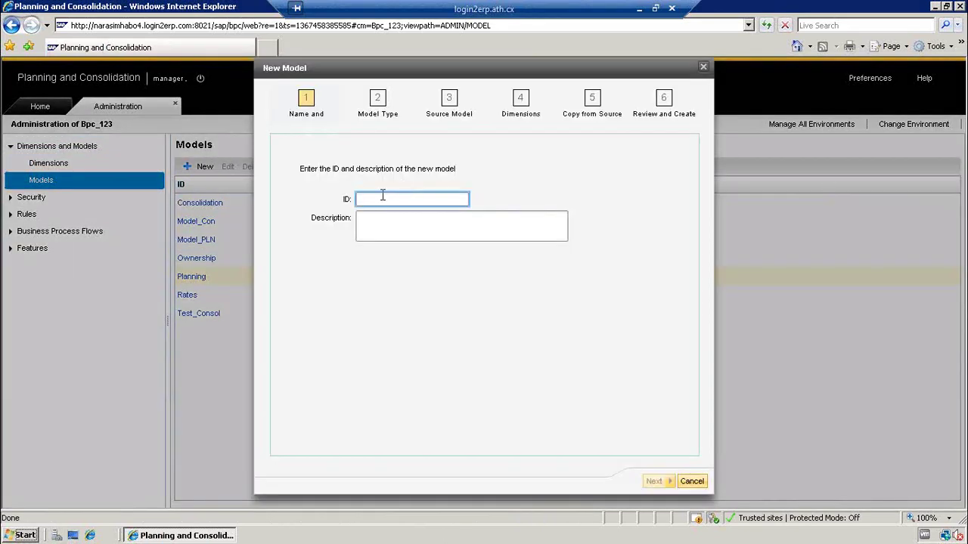
pyautogui.write('Test')
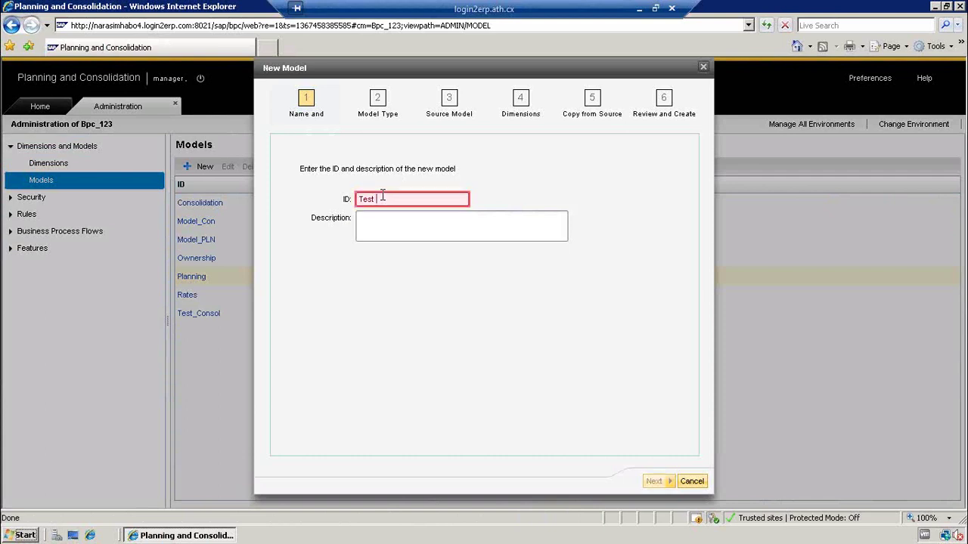
pyautogui.write(' Model')
pyautogui.click(381, 216)
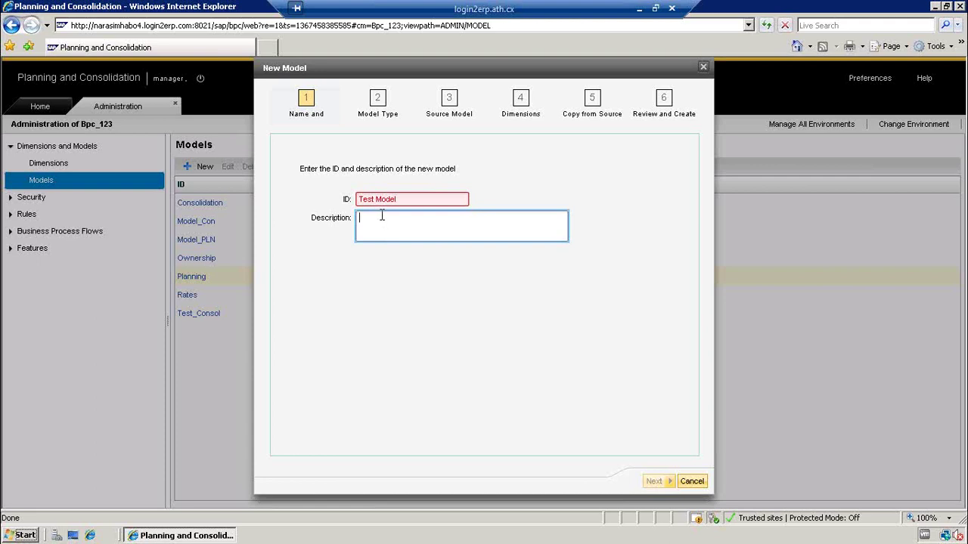
pyautogui.click(396, 199)
pyautogui.click(396, 199)
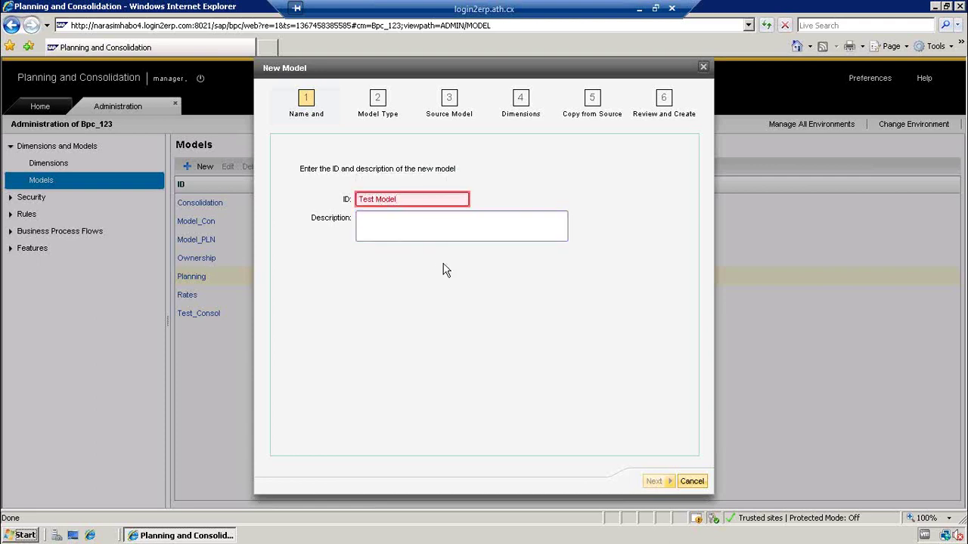
pyautogui.write('_')
pyautogui.press('BackSpace')
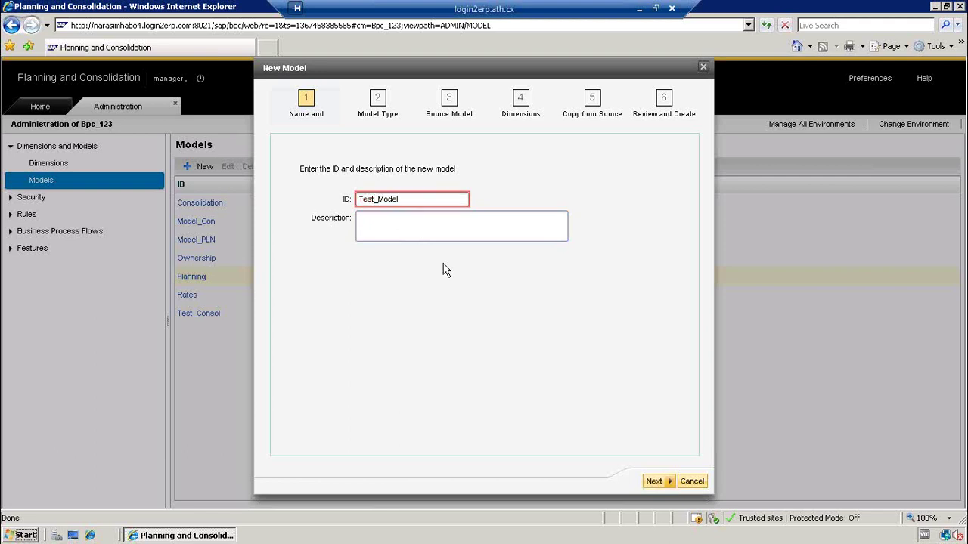
pyautogui.click(422, 225)
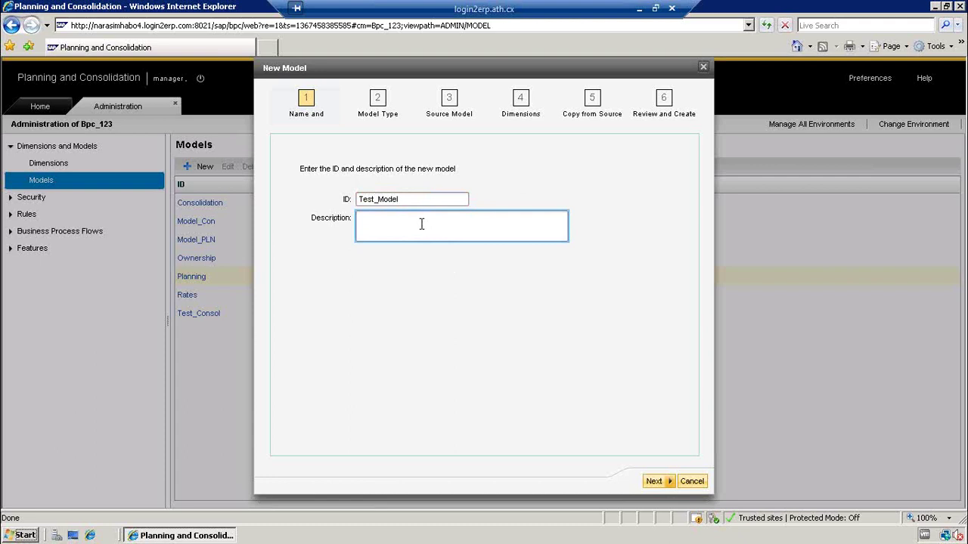
pyautogui.click(404, 197)
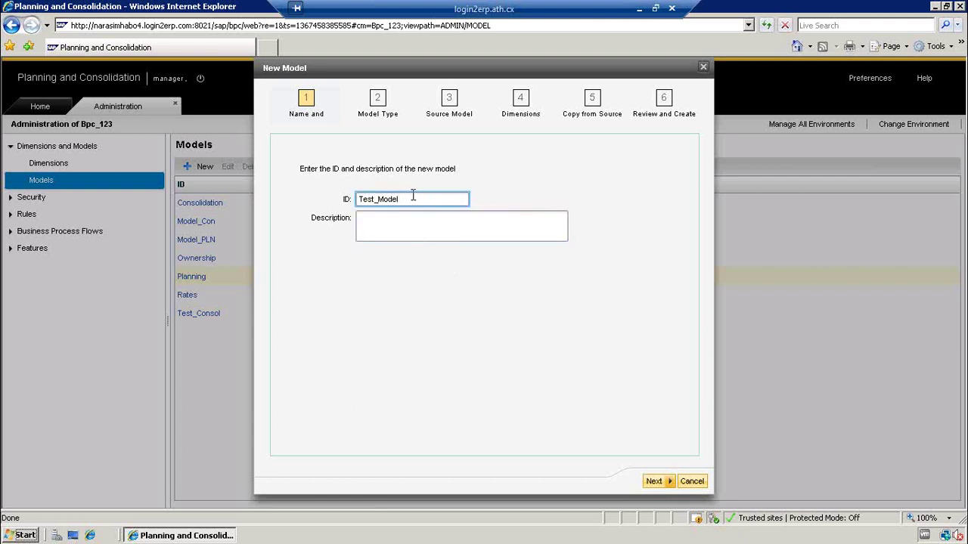
pyautogui.press('BackSpace')
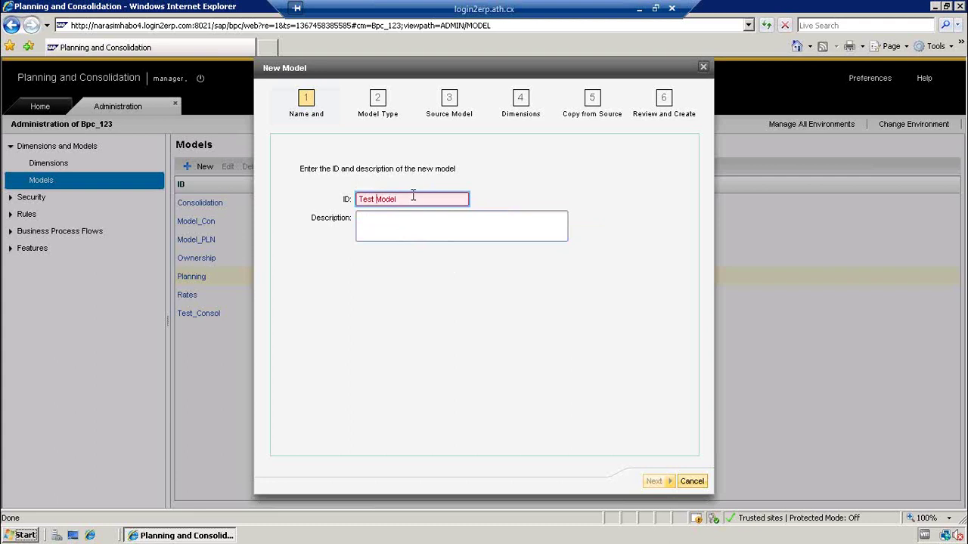
pyautogui.press('BackSpace')
pyautogui.write('_')
# - Add the description 'Test Model' and continue to the Model Type step
pyautogui.click(396, 223)
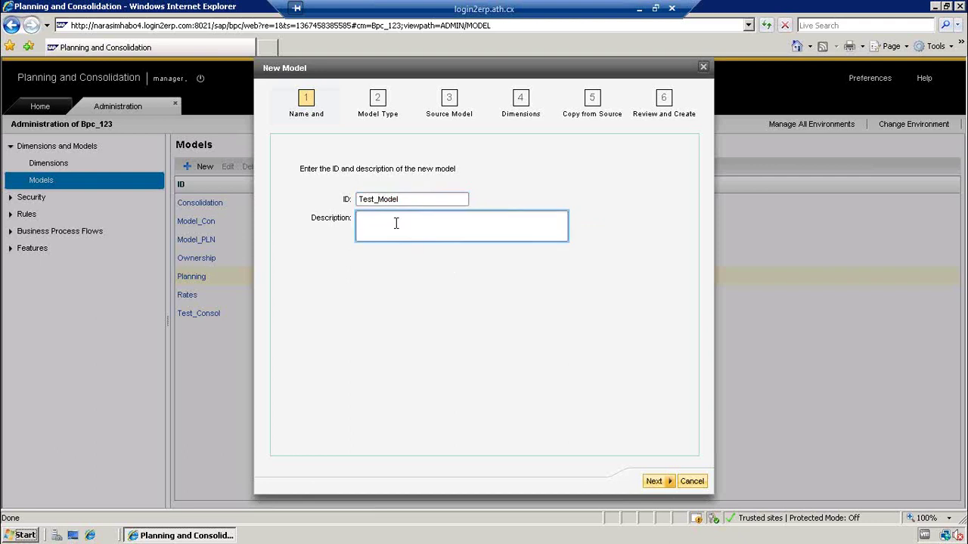
pyautogui.write('Test Model')
pyautogui.click(653, 482)
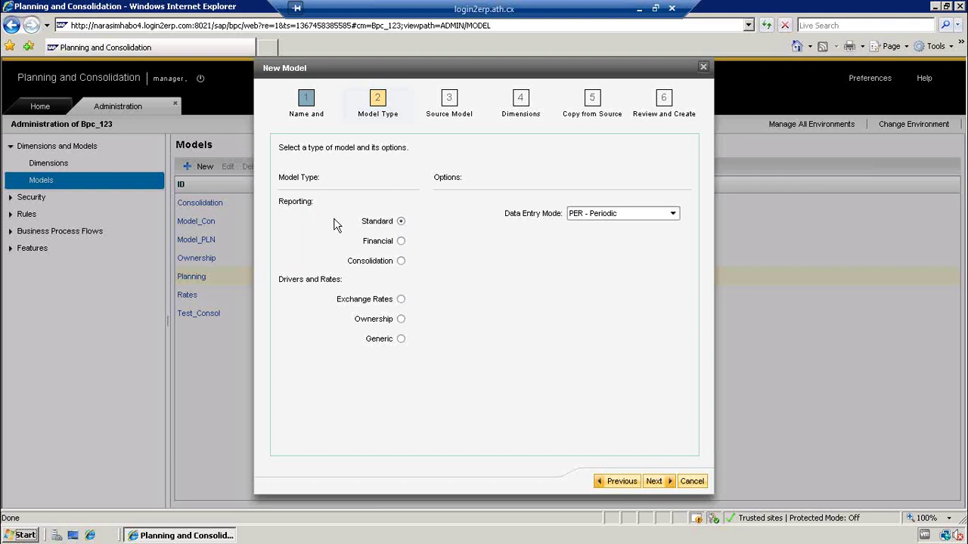
# - Try the Consolidation, Exchange Rates and Ownership types, then settle on Financial
pyautogui.click(401, 241)
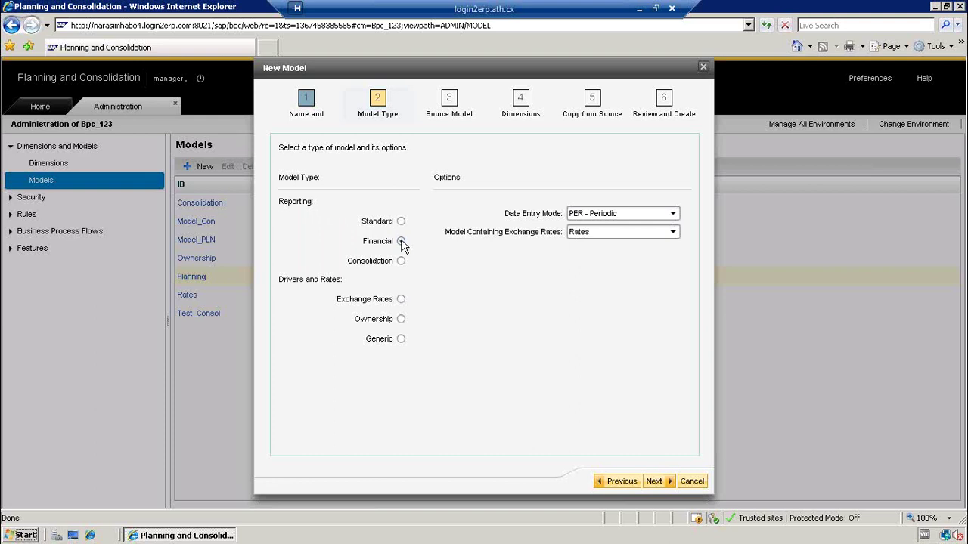
pyautogui.click(401, 261)
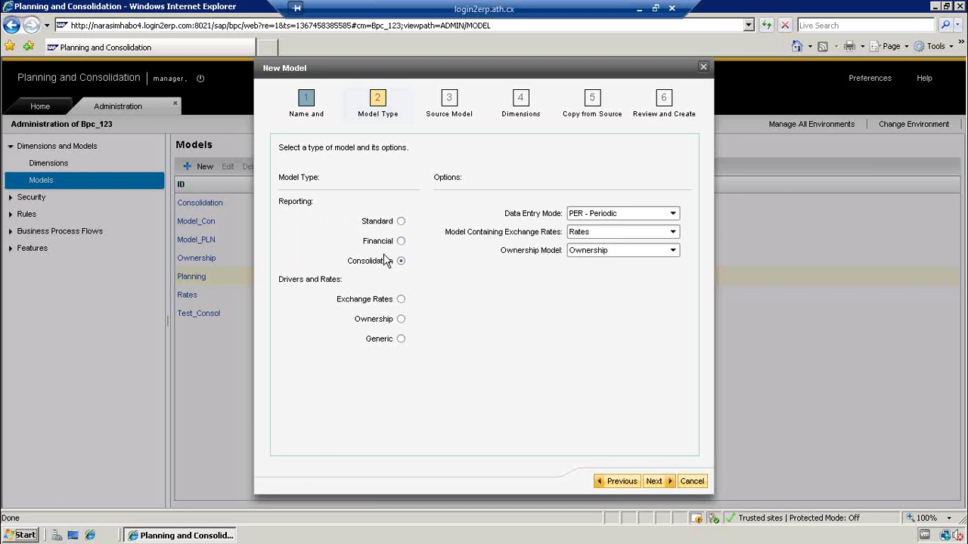
pyautogui.click(401, 301)
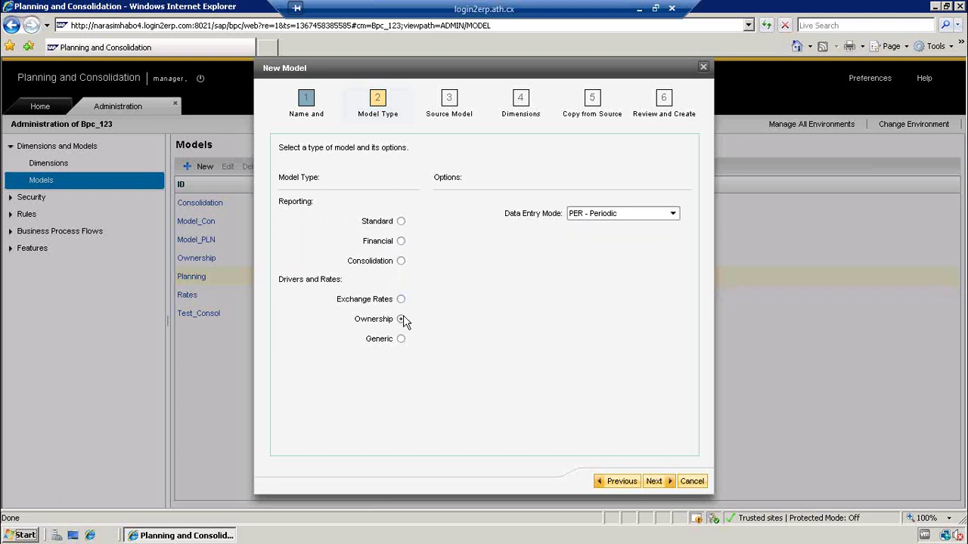
pyautogui.click(400, 300)
pyautogui.click(401, 242)
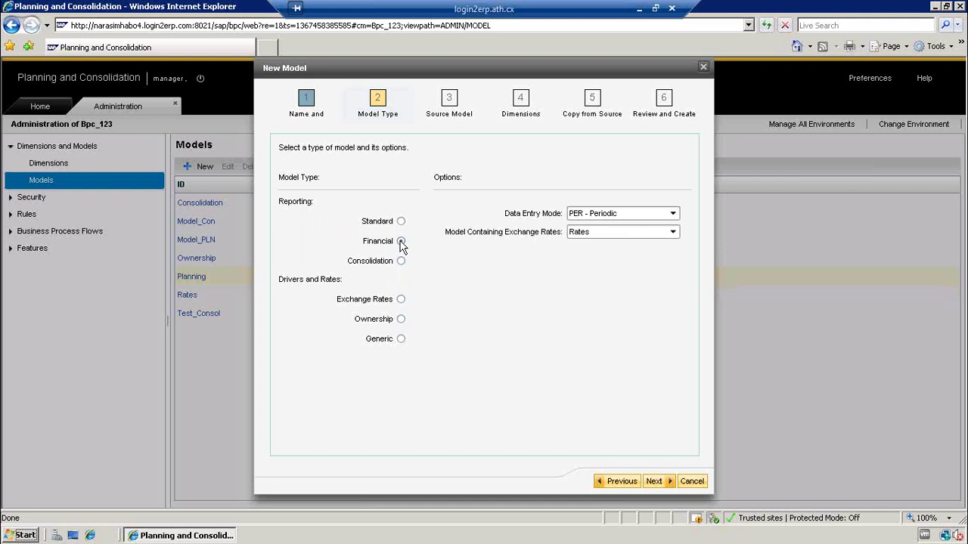
pyautogui.click(604, 233)
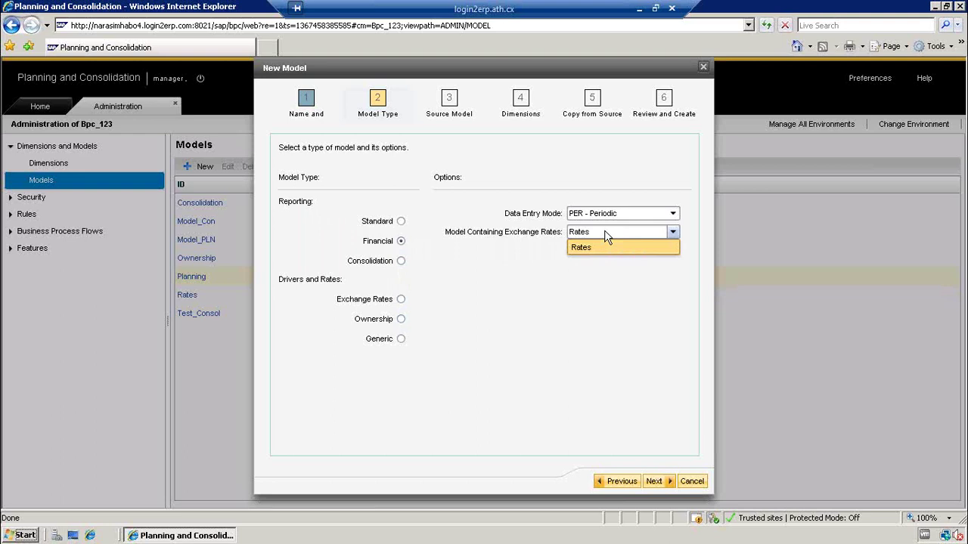
pyautogui.click(603, 248)
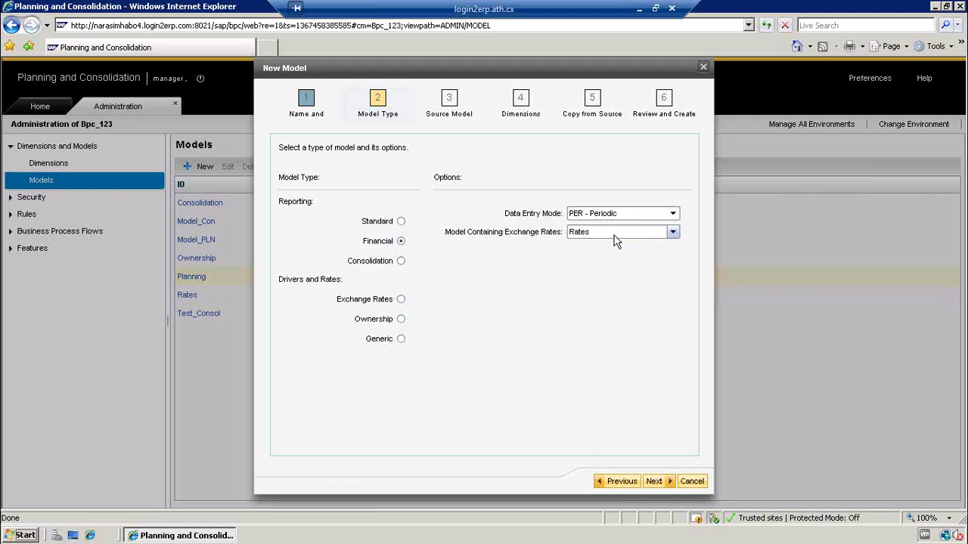
pyautogui.click(614, 235)
pyautogui.click(594, 247)
pyautogui.click(401, 261)
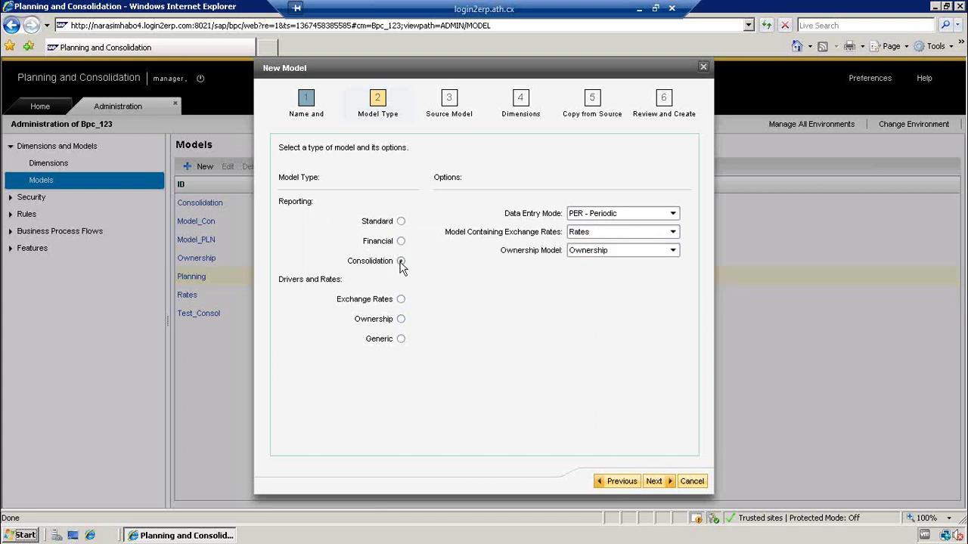
pyautogui.click(593, 232)
pyautogui.click(593, 232)
pyautogui.click(589, 254)
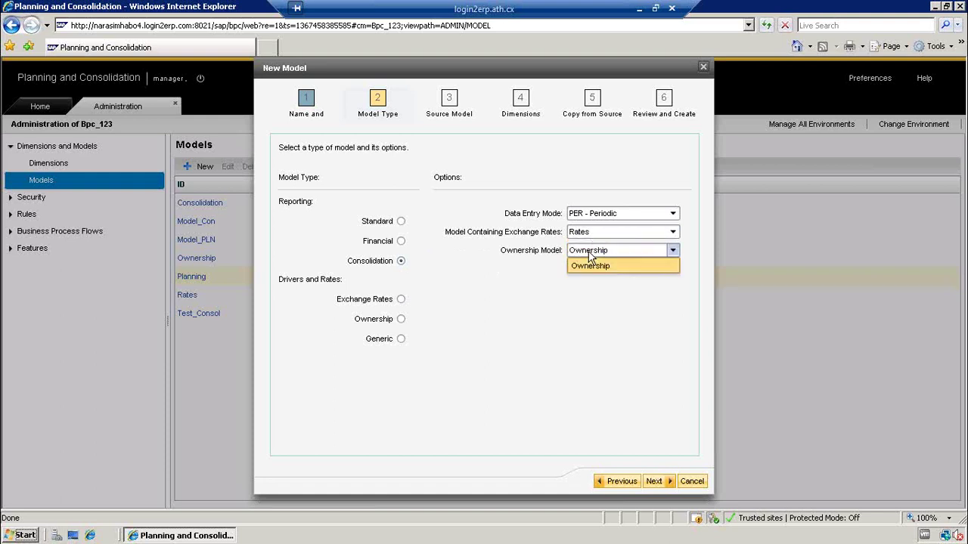
pyautogui.click(590, 255)
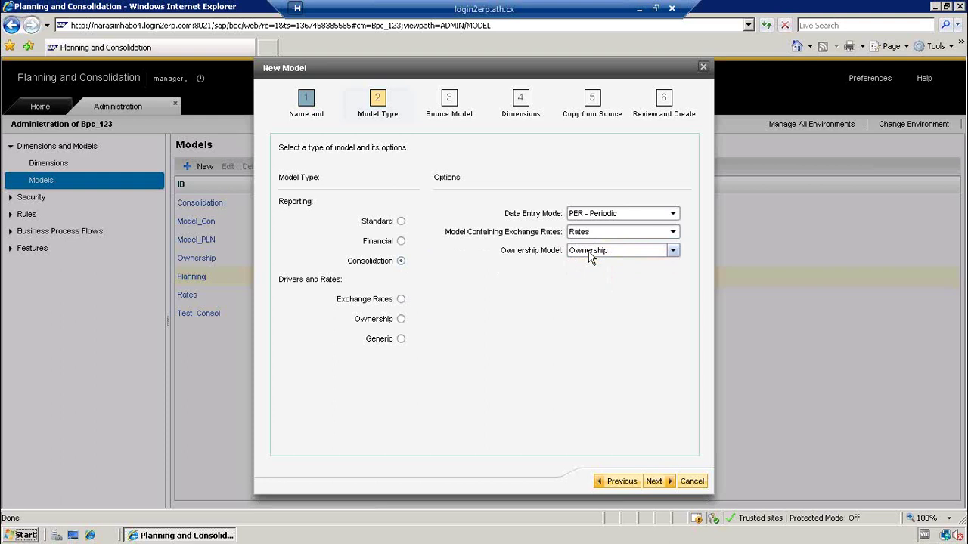
pyautogui.click(590, 256)
pyautogui.click(590, 258)
pyautogui.click(401, 242)
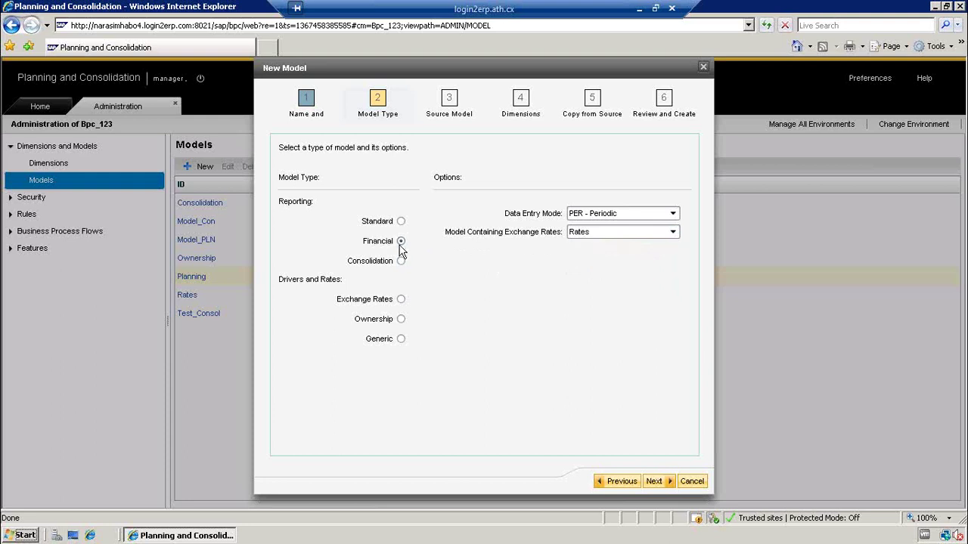
pyautogui.click(401, 261)
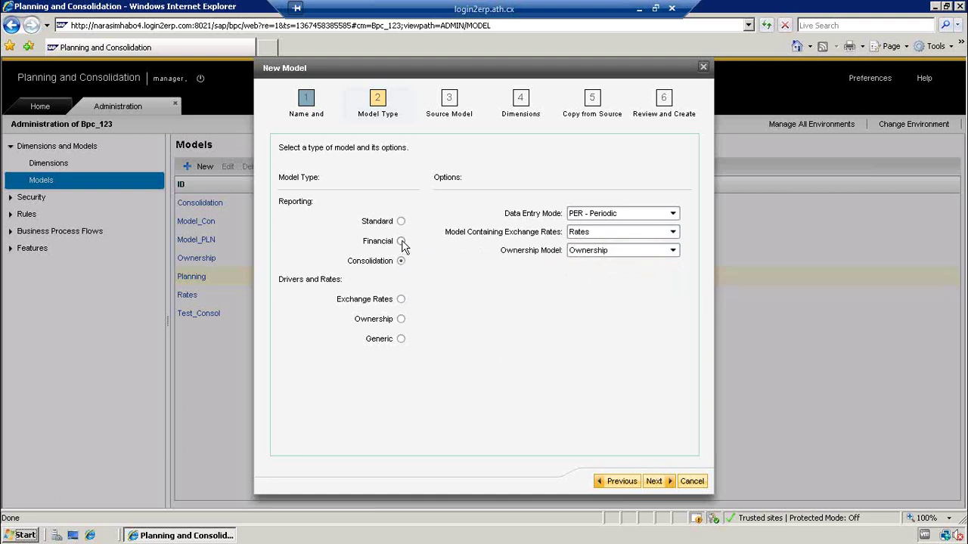
pyautogui.click(402, 242)
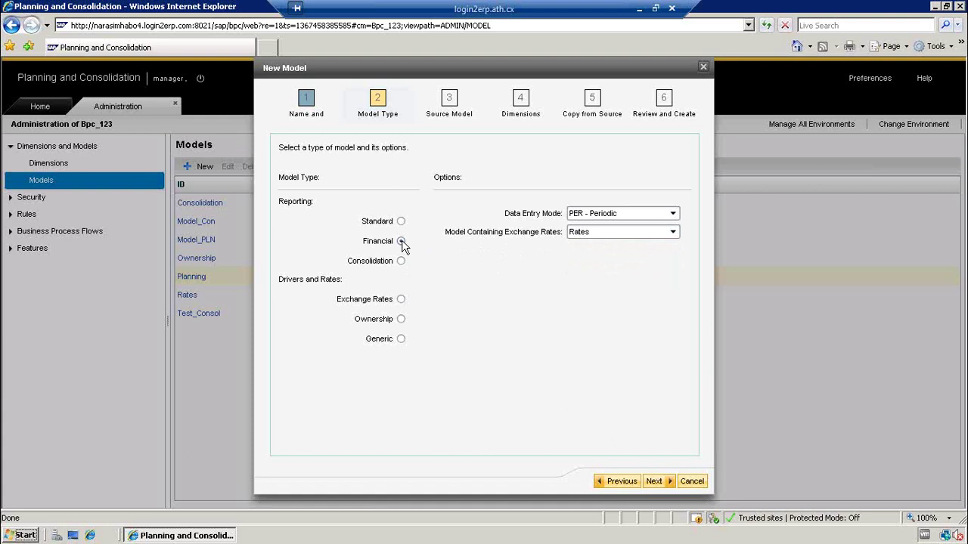
pyautogui.click(597, 216)
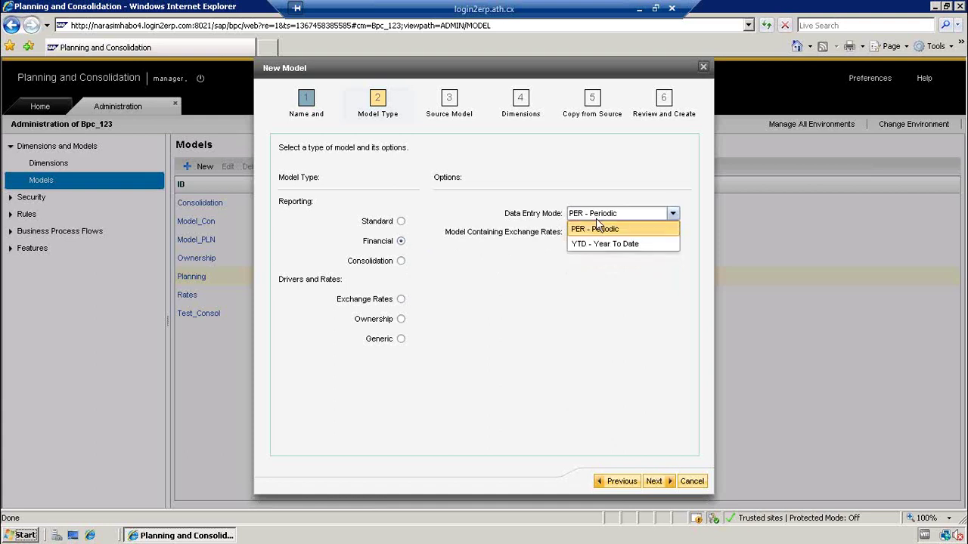
pyautogui.click(599, 229)
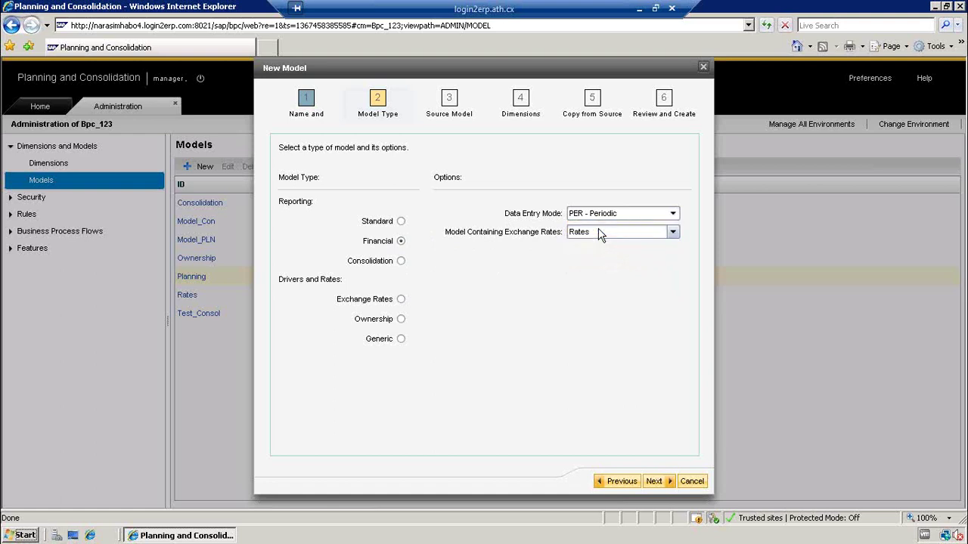
pyautogui.click(597, 217)
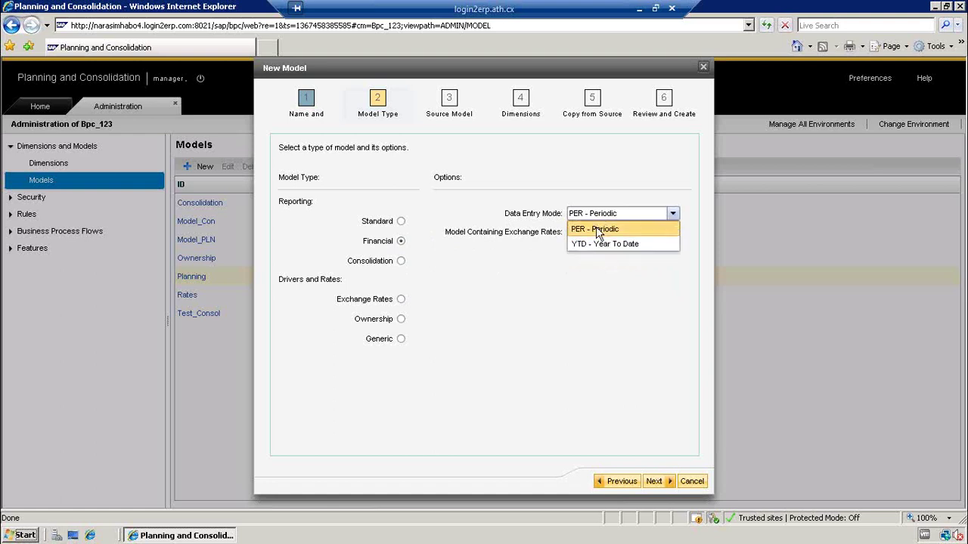
pyautogui.click(598, 230)
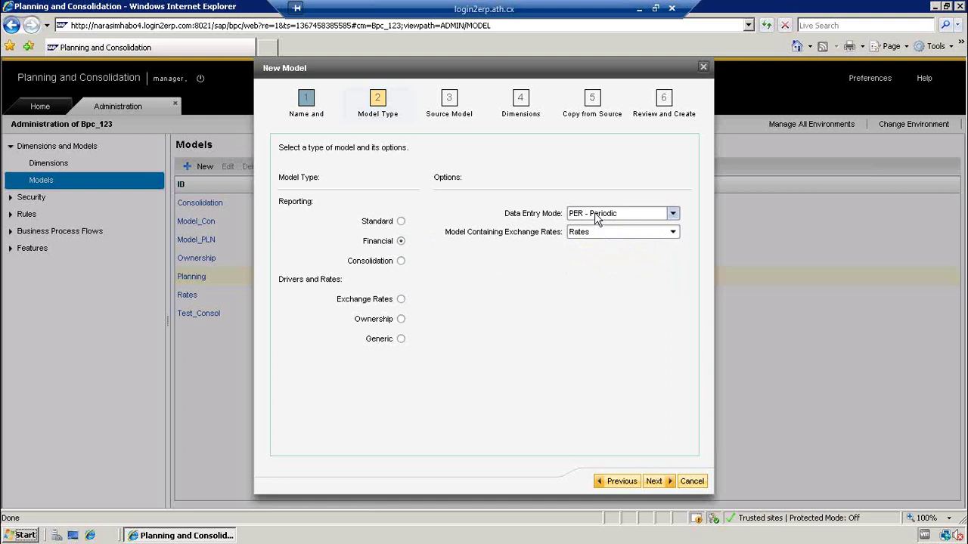
pyautogui.click(594, 214)
pyautogui.click(602, 245)
pyautogui.click(401, 261)
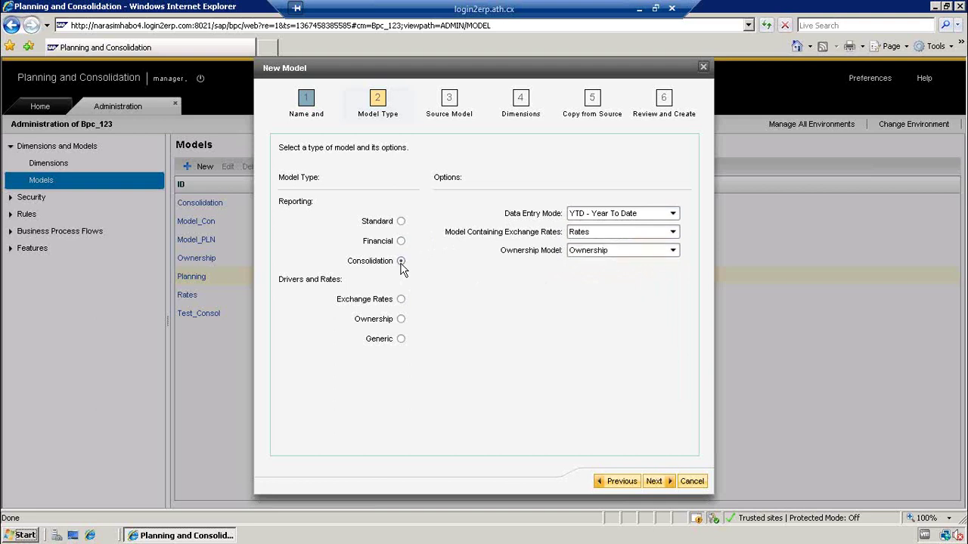
pyautogui.click(595, 216)
pyautogui.click(594, 215)
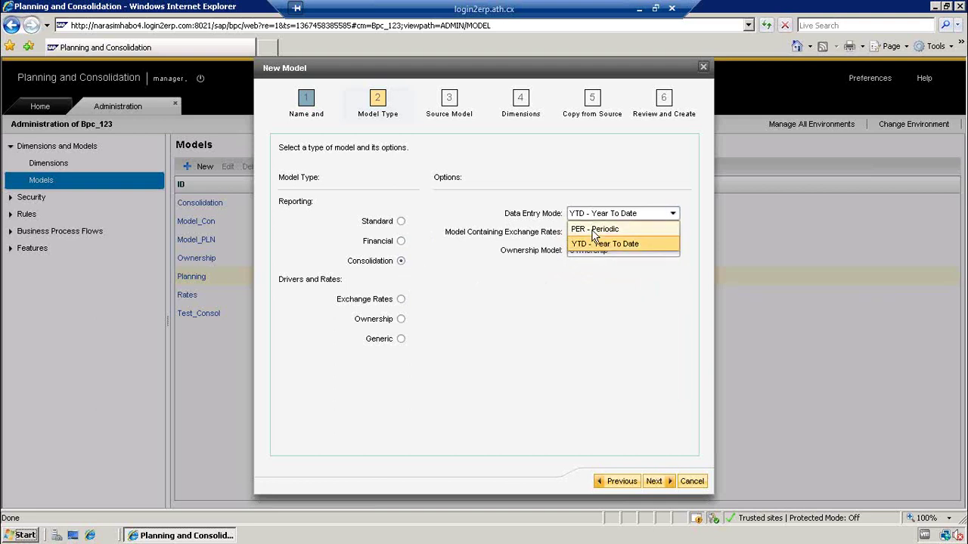
pyautogui.click(594, 229)
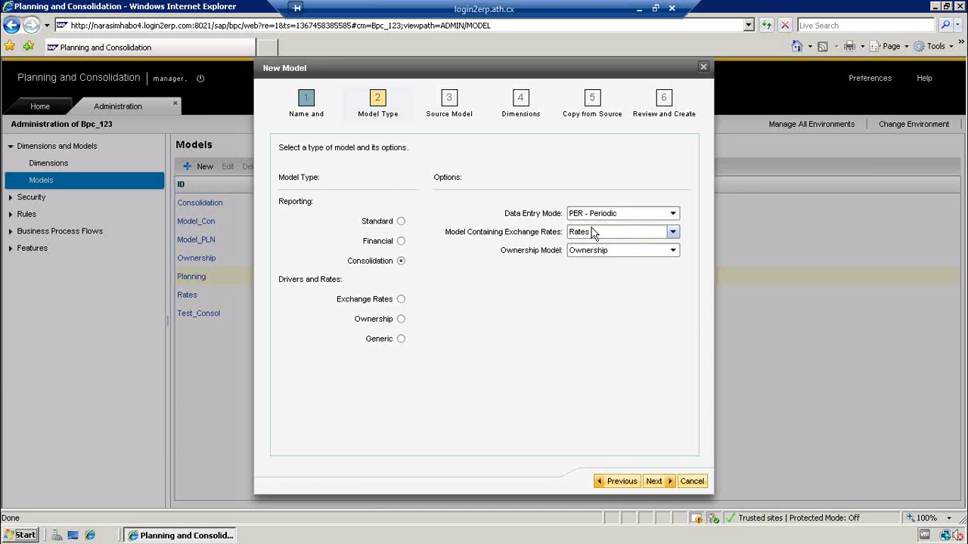
pyautogui.click(401, 242)
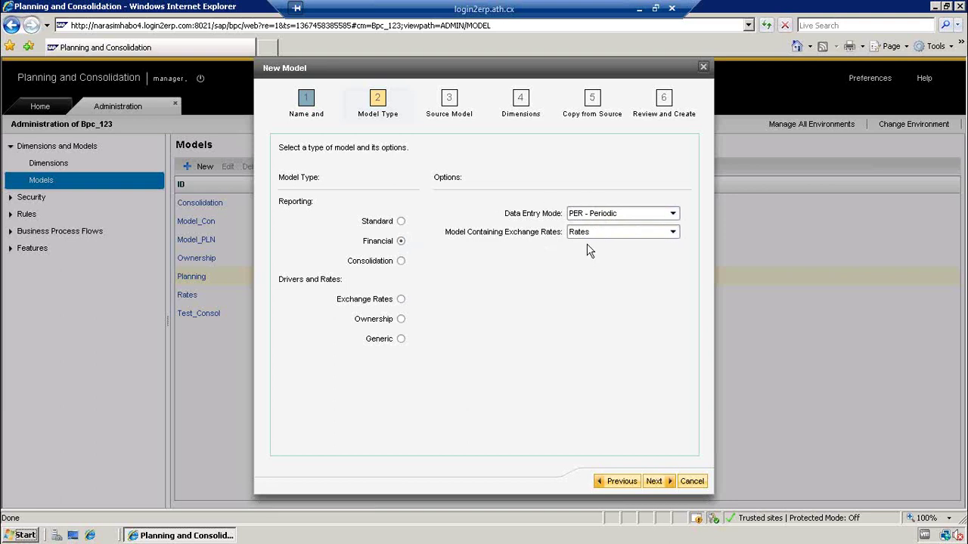
# - Base the model on the existing Planning model instead of Model_Con, then reach the Dimensions step
pyautogui.click(654, 482)
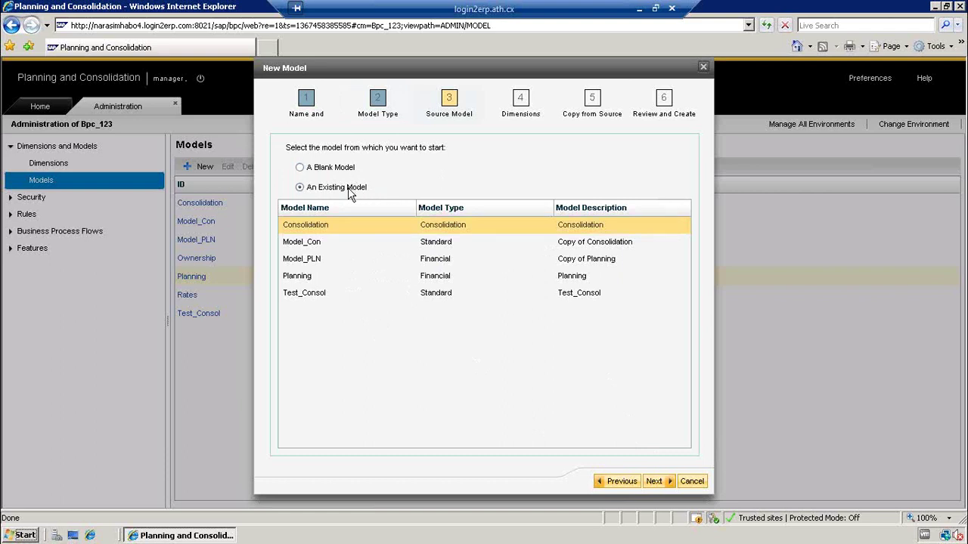
pyautogui.click(301, 243)
pyautogui.click(301, 244)
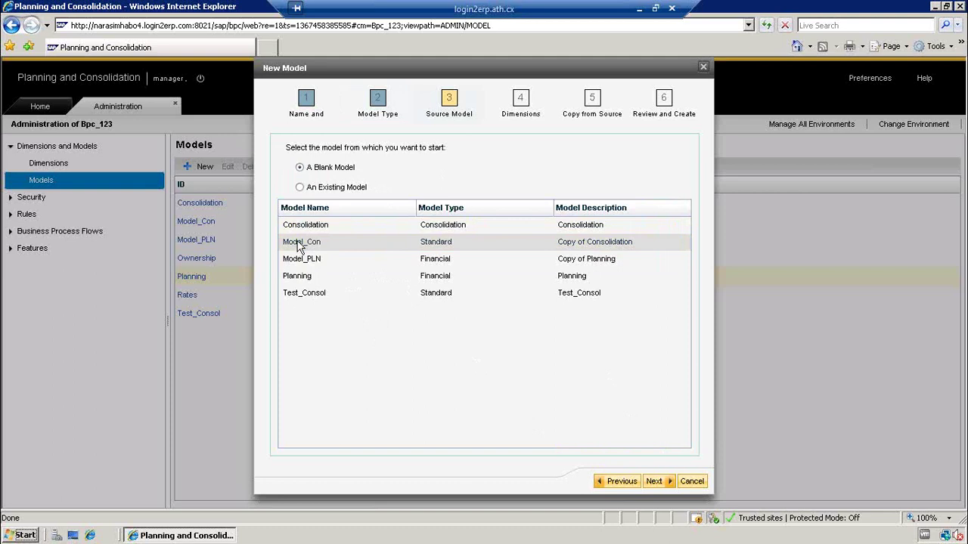
pyautogui.click(300, 187)
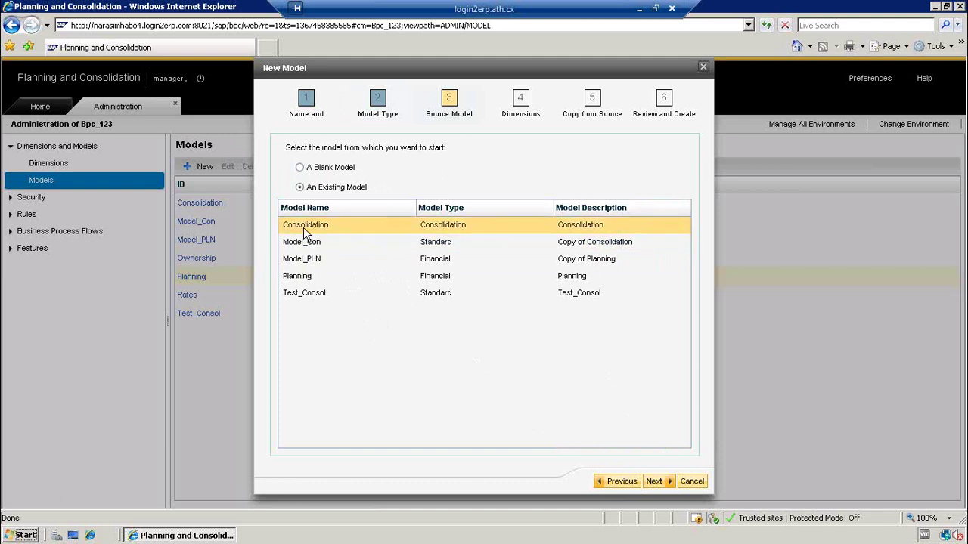
pyautogui.click(303, 280)
pyautogui.click(303, 278)
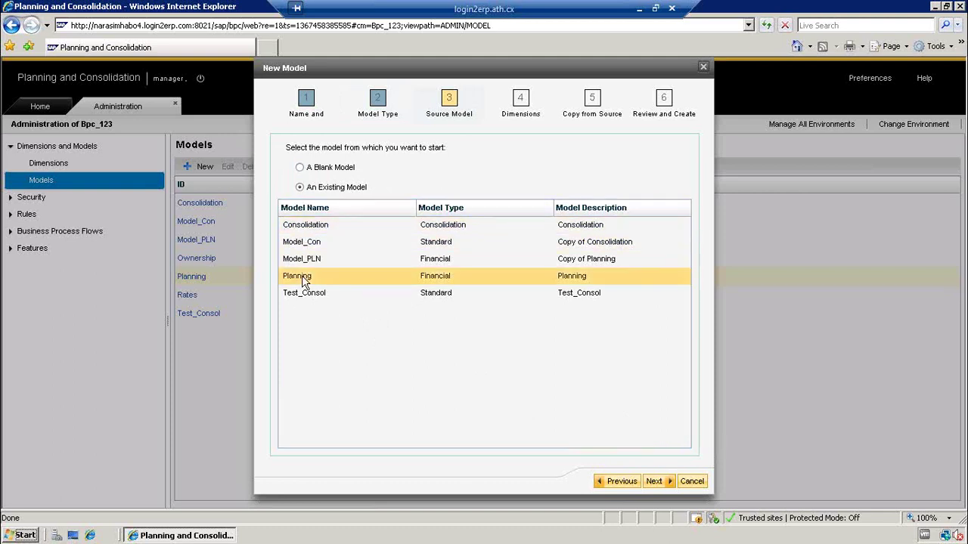
pyautogui.click(314, 278)
pyautogui.click(660, 482)
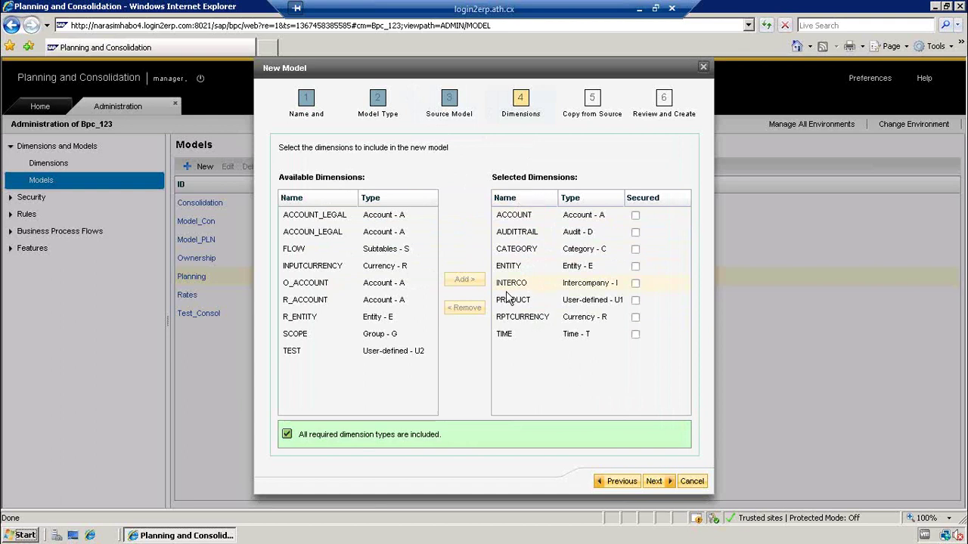
# - Switch the source to A Blank Model and return to the empty Dimensions step
pyautogui.click(615, 484)
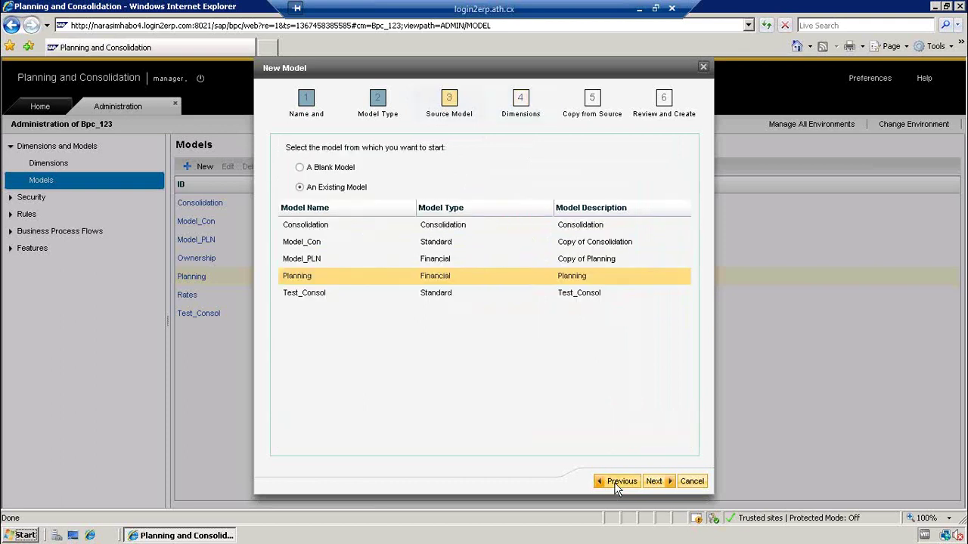
pyautogui.click(299, 168)
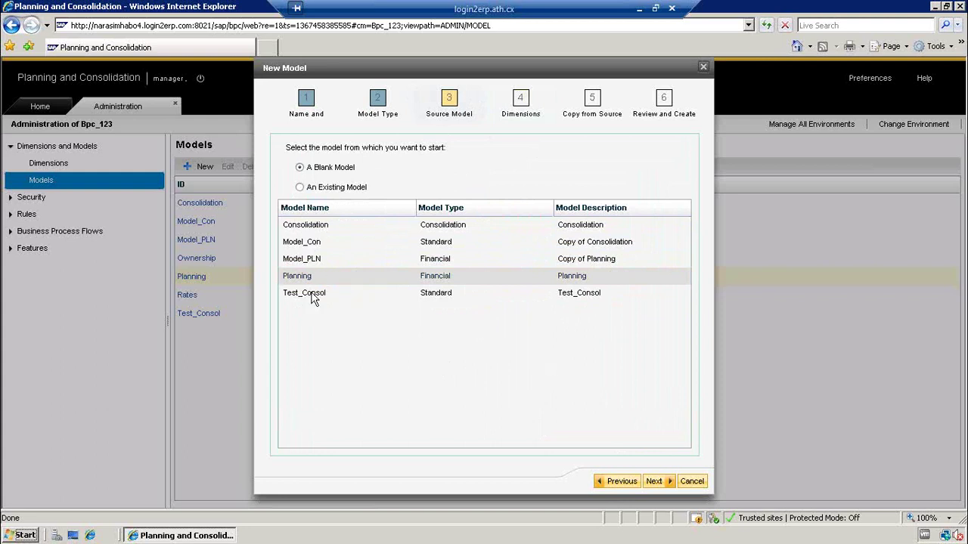
pyautogui.click(654, 482)
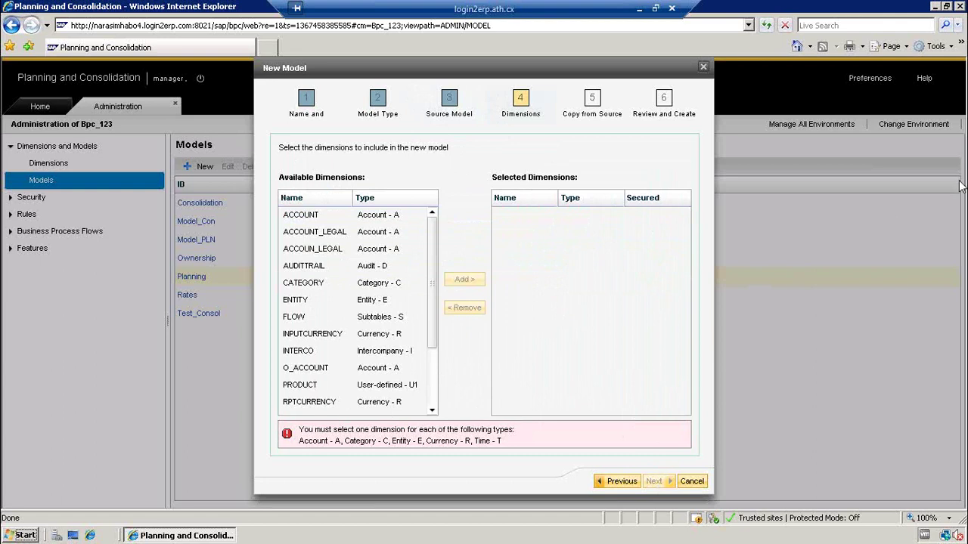
# - Add CATEGORY, ENTITY, ACCOUNT and RPTCURRENCY to the Selected Dimensions
pyautogui.moveTo(539, 437)
pyautogui.mouseDown()
pyautogui.moveTo(594, 418)
pyautogui.moveTo(522, 448)
pyautogui.moveTo(560, 452)
pyautogui.mouseUp()
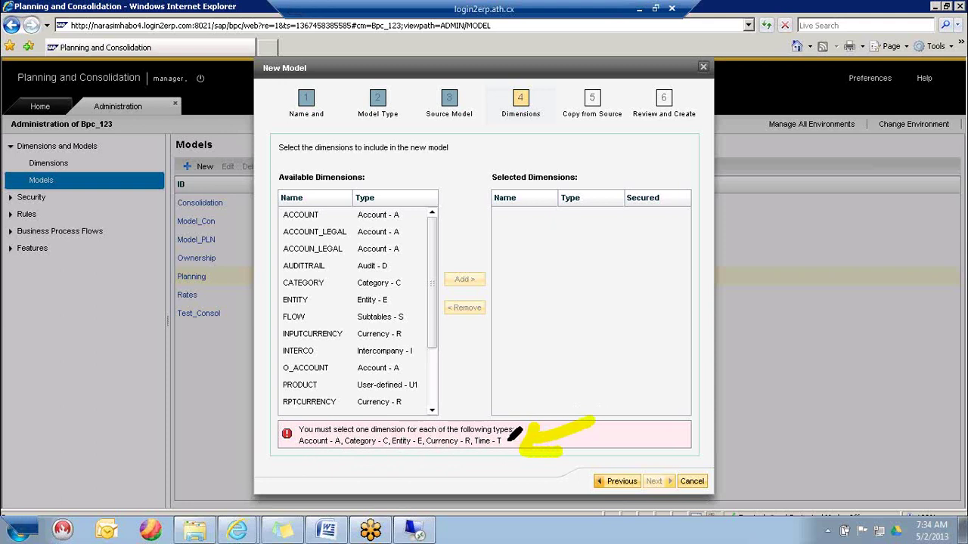
pyautogui.press('Escape')
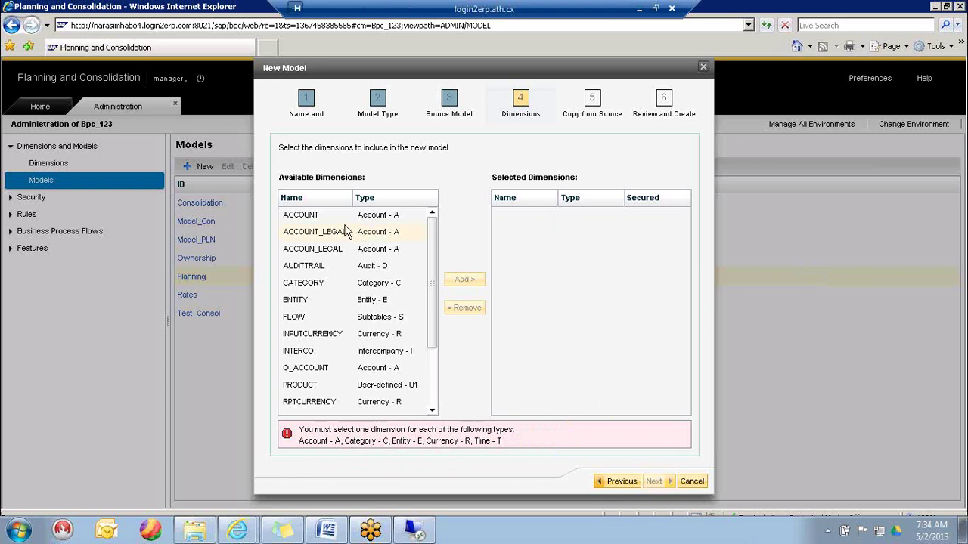
pyautogui.click(321, 218)
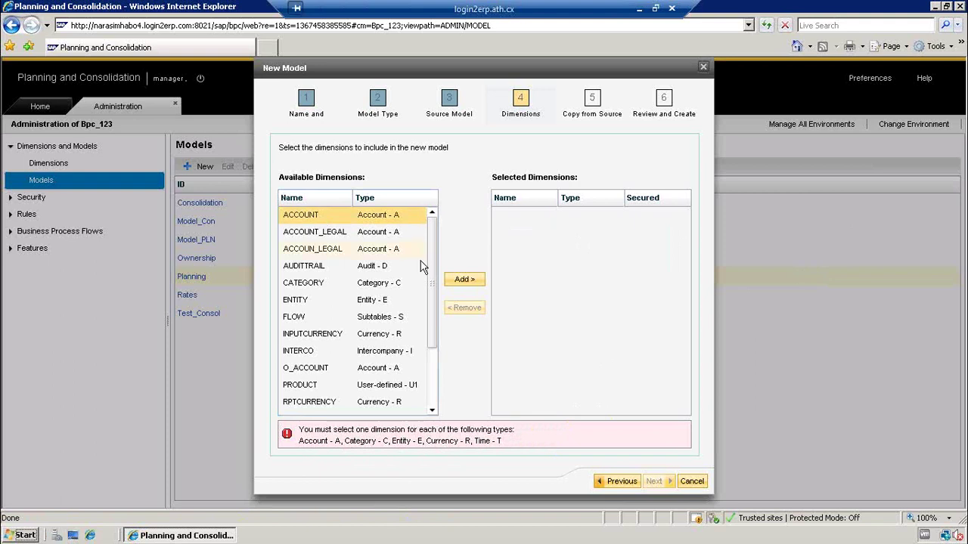
pyautogui.keyDown('ctrl'); pyautogui.click(314, 302); pyautogui.keyUp('ctrl')
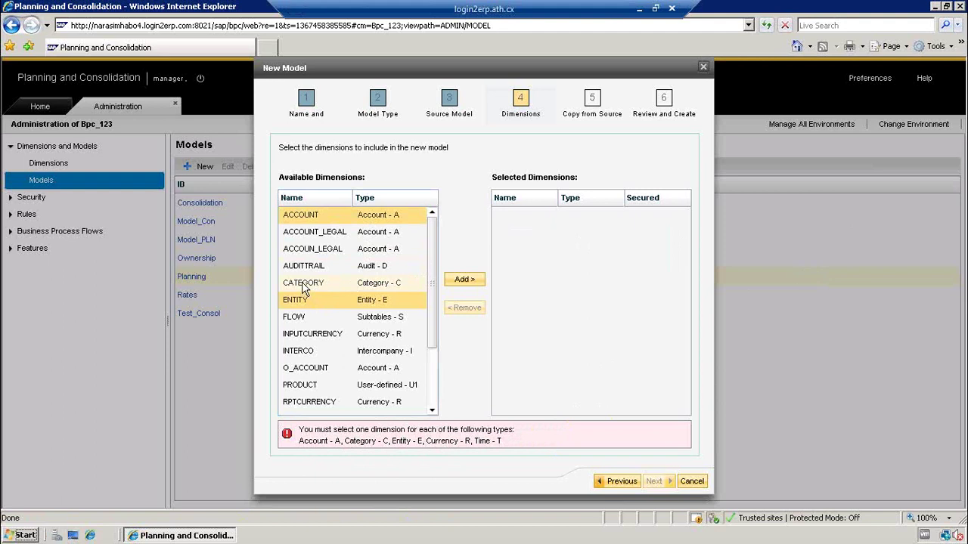
pyautogui.keyDown('ctrl'); pyautogui.click(304, 289); pyautogui.keyUp('ctrl')
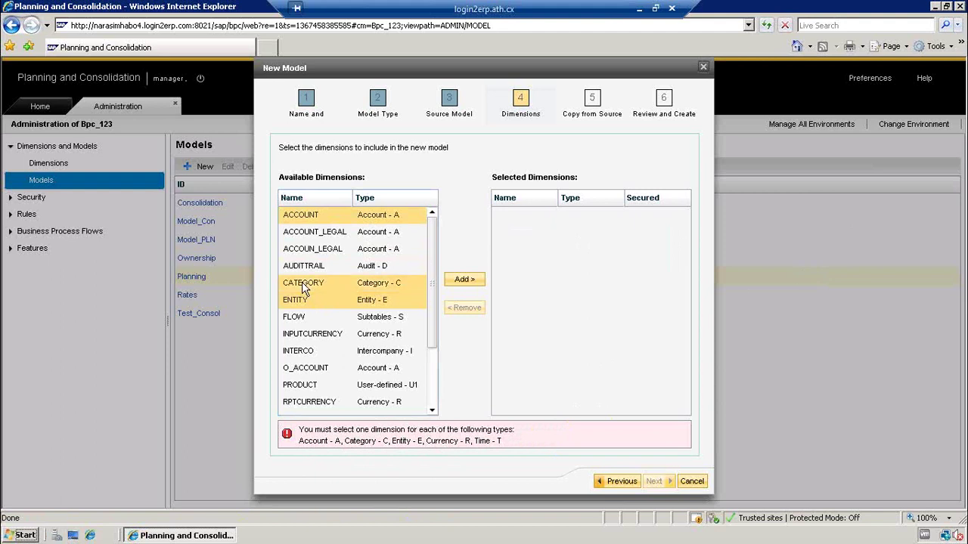
pyautogui.keyDown('ctrl'); pyautogui.click(378, 302); pyautogui.keyUp('ctrl')
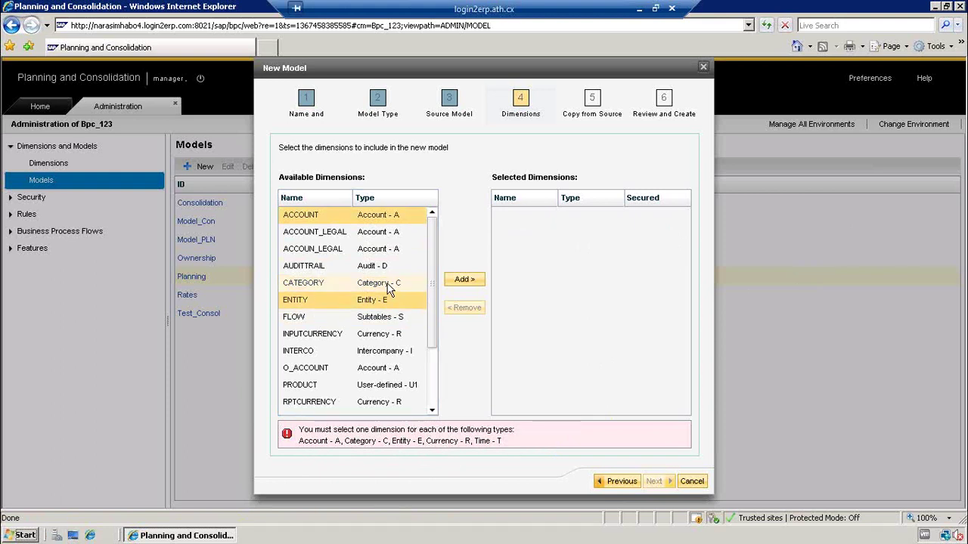
pyautogui.keyDown('ctrl'); pyautogui.click(389, 290); pyautogui.keyUp('ctrl')
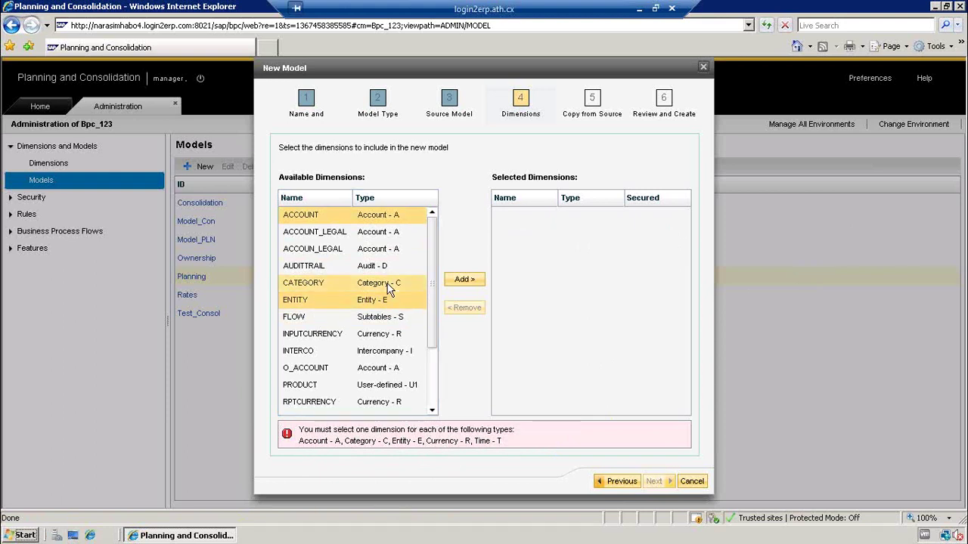
pyautogui.click(464, 281)
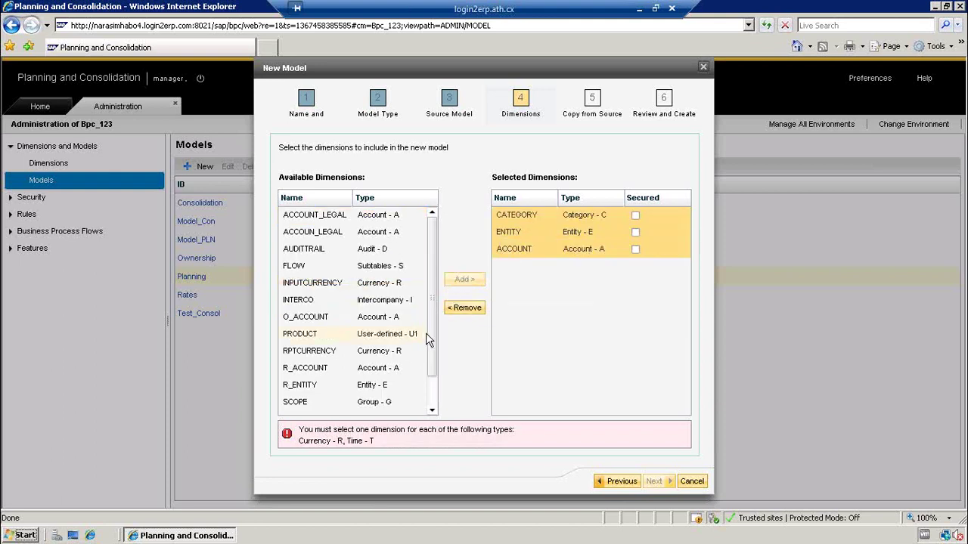
pyautogui.click(321, 355)
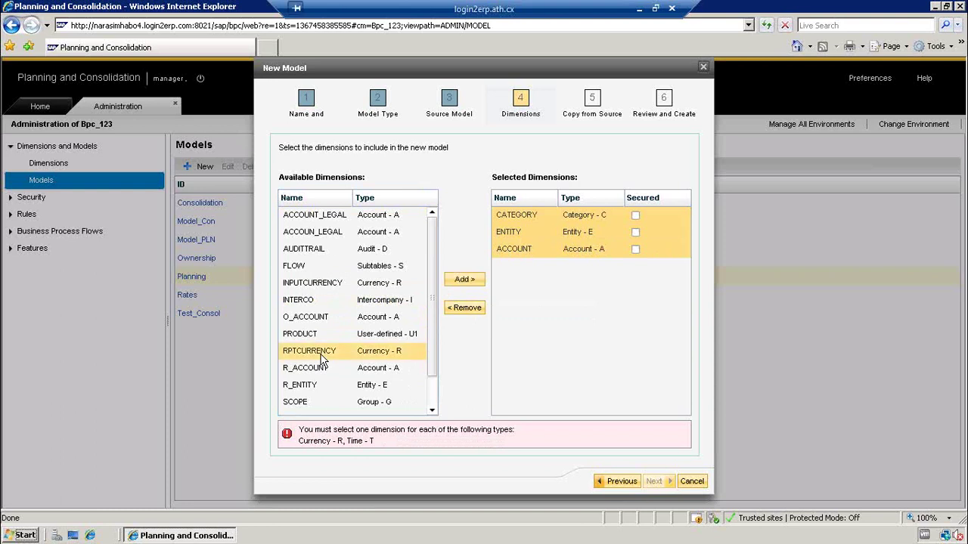
pyautogui.click(464, 281)
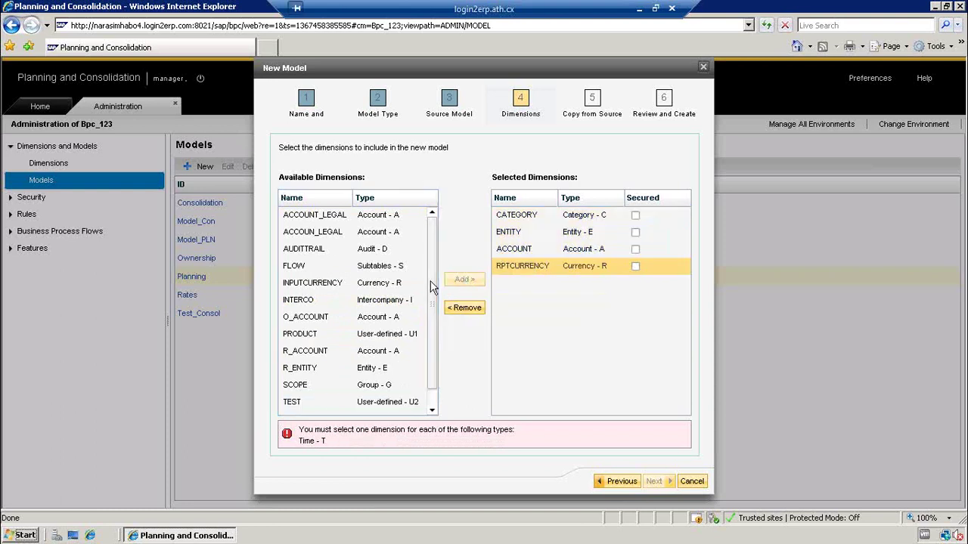
# - Add TIME, AUDITTRAIL and TEST to the Selected Dimensions
pyautogui.moveTo(432, 291); pyautogui.dragTo(426, 368)
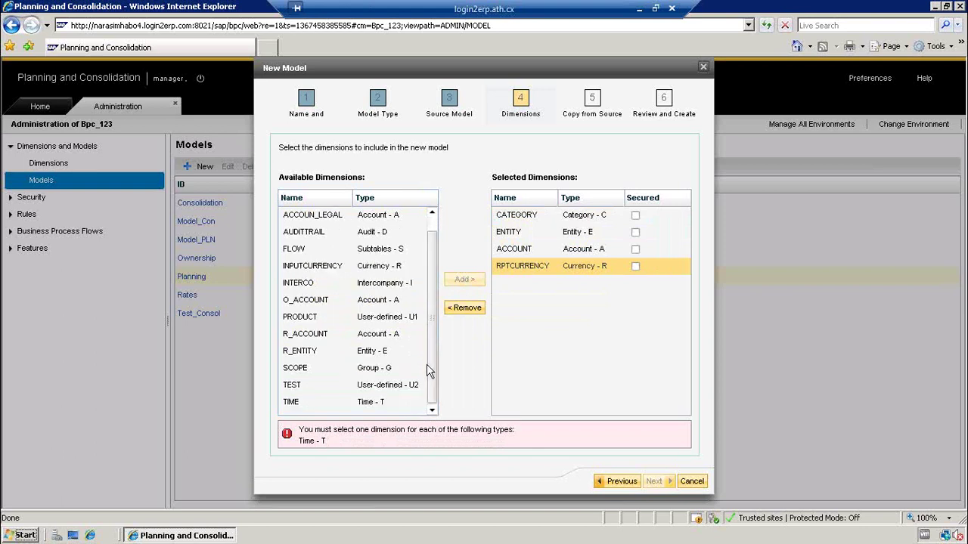
pyautogui.click(383, 401)
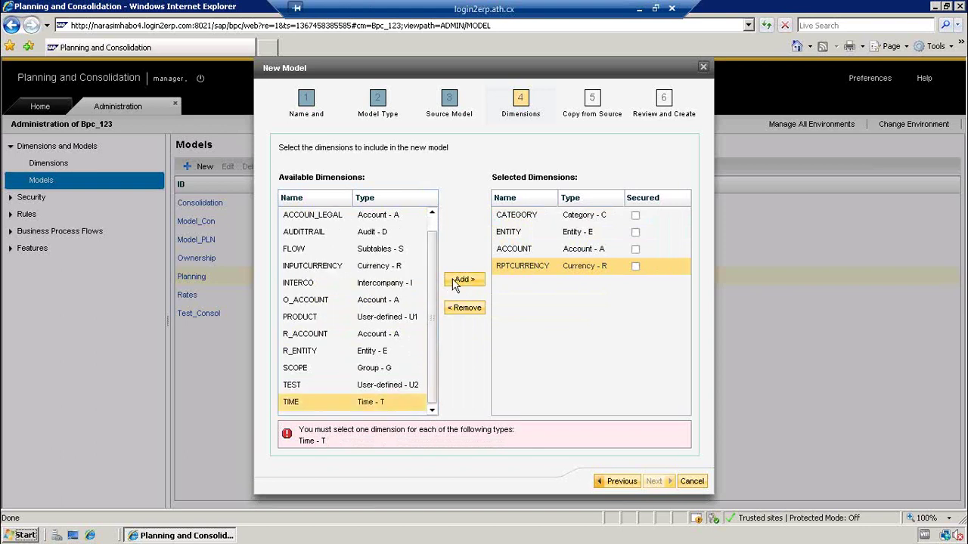
pyautogui.click(456, 283)
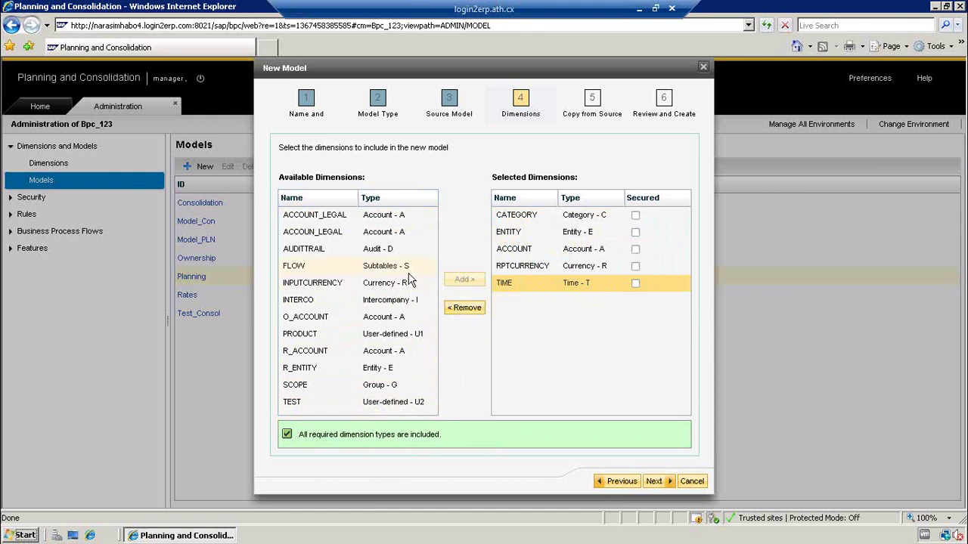
pyautogui.click(307, 252)
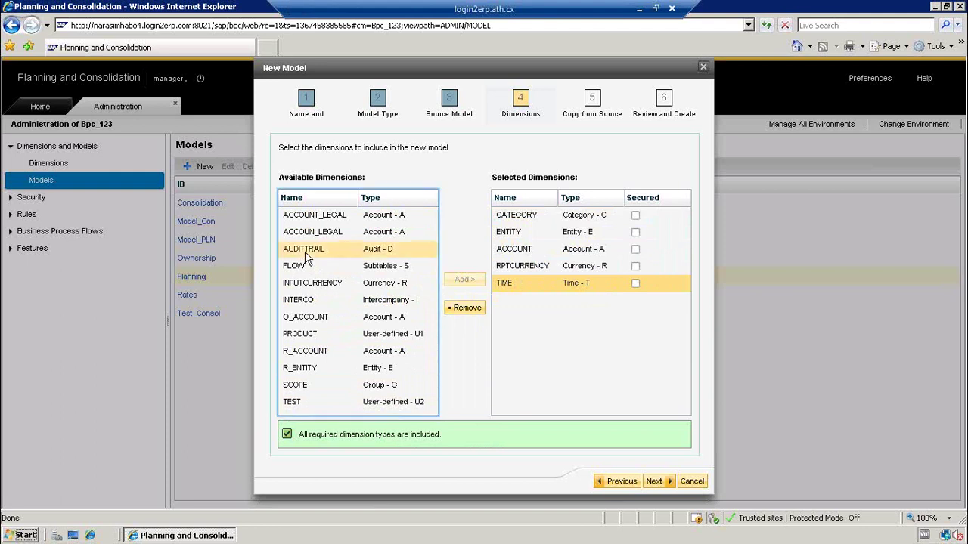
pyautogui.click(464, 280)
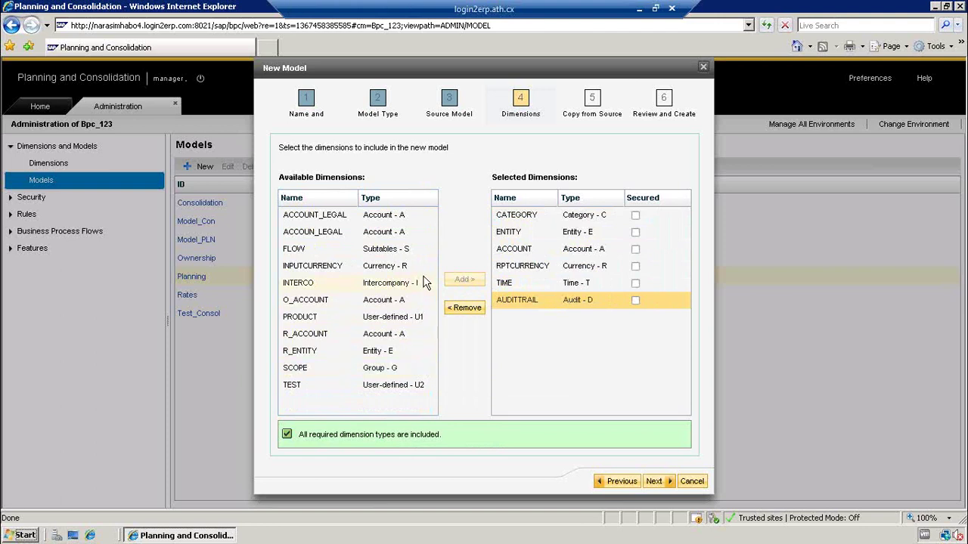
pyautogui.click(387, 392)
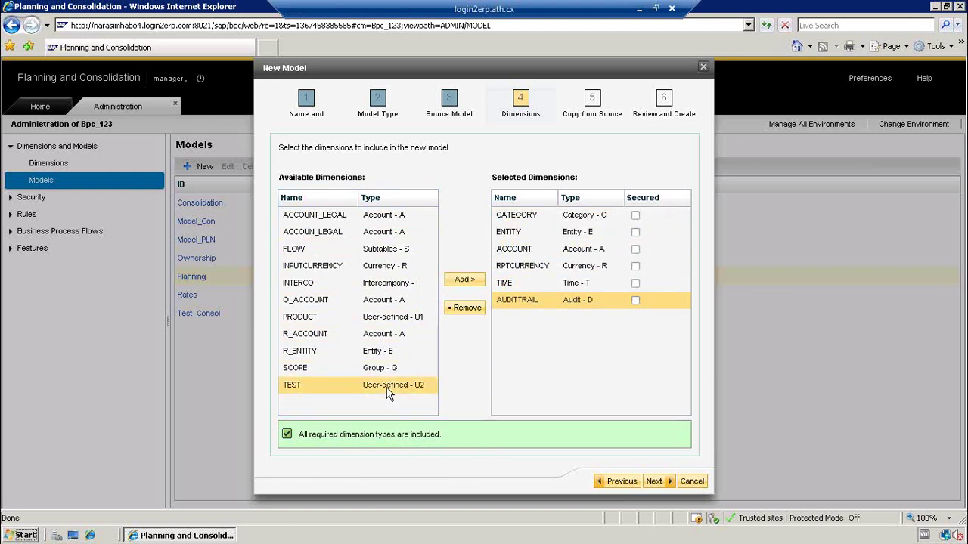
pyautogui.click(473, 279)
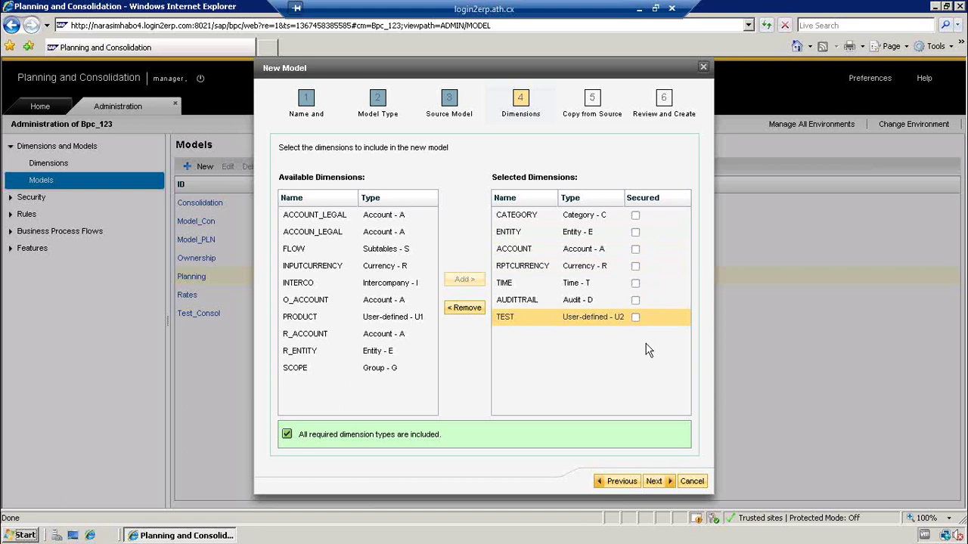
# - Move the New Model wizard on to Copy from Source, where nothing is copied from a blank model
pyautogui.click(655, 484)
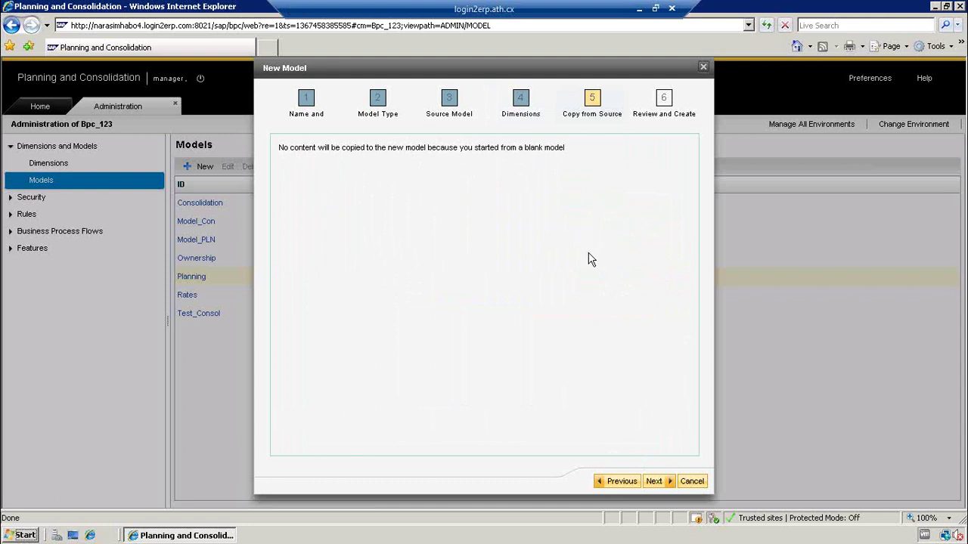
# - Review the settings and create the Financial model Test_Model with its seven dimensions
pyautogui.click(653, 482)
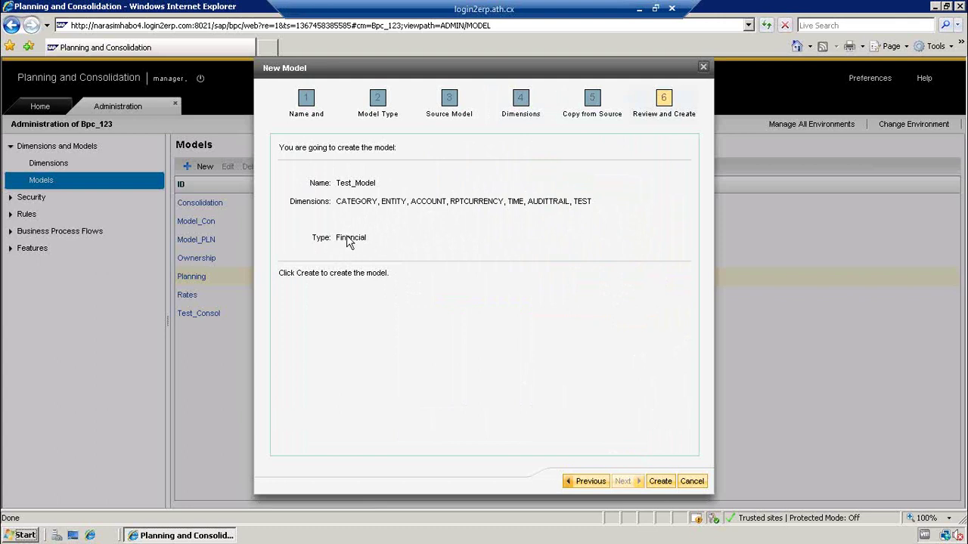
pyautogui.click(663, 481)
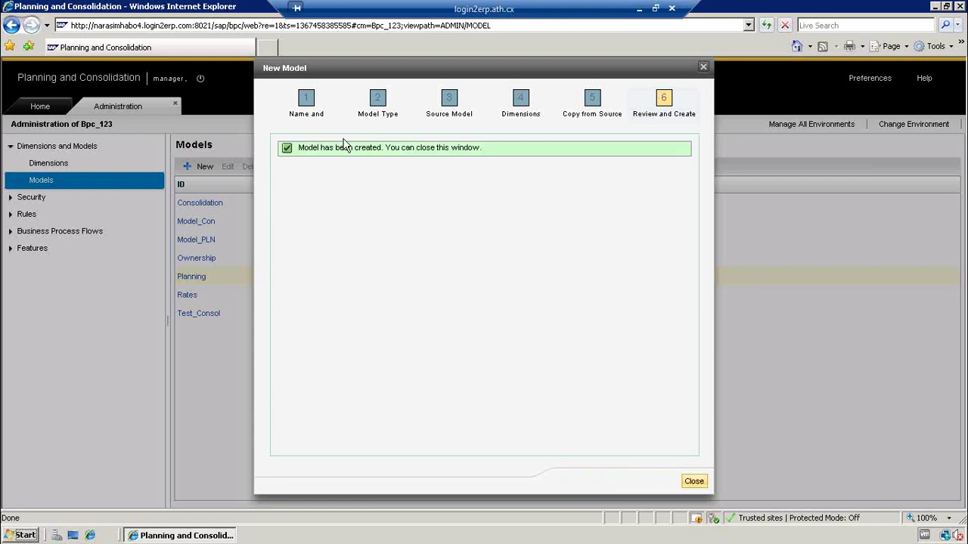
# - Close the finished wizard, bring up Test_Model's details and its Edit Dimensions in Model dialog
pyautogui.click(694, 482)
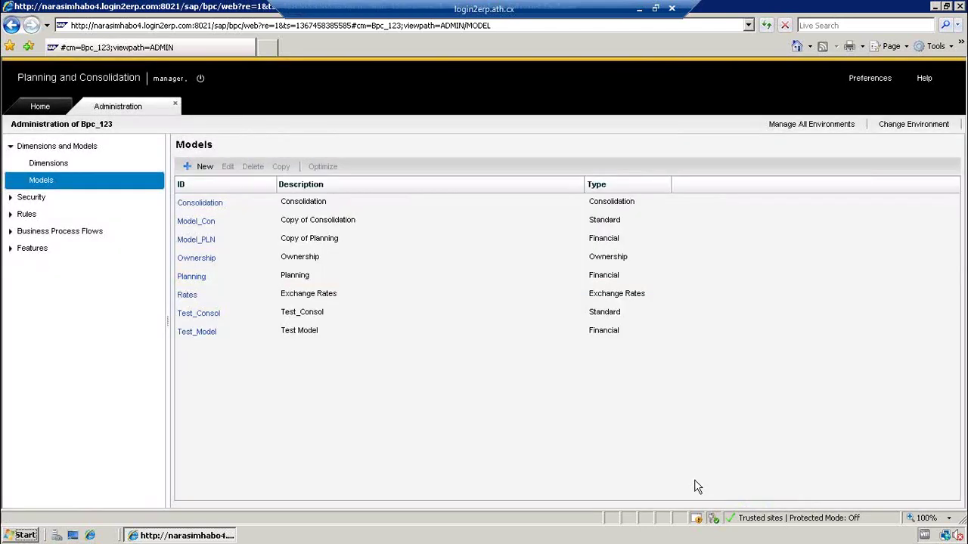
pyautogui.click(198, 332)
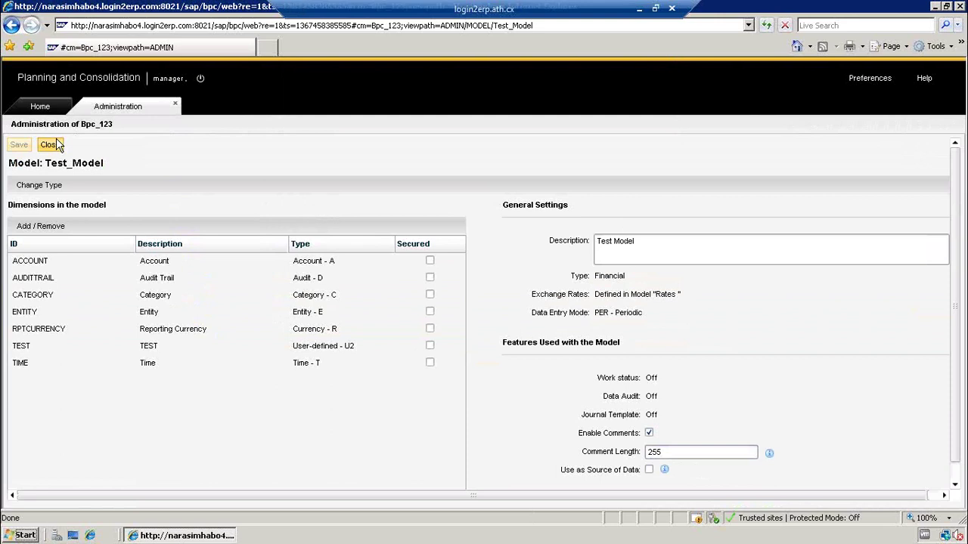
pyautogui.moveTo(961, 222); pyautogui.dragTo(958, 282)
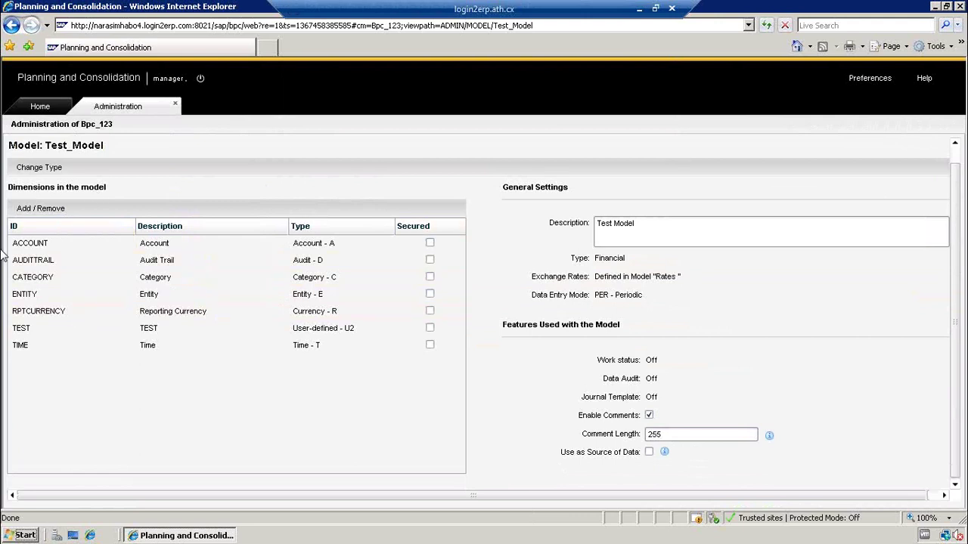
pyautogui.click(45, 209)
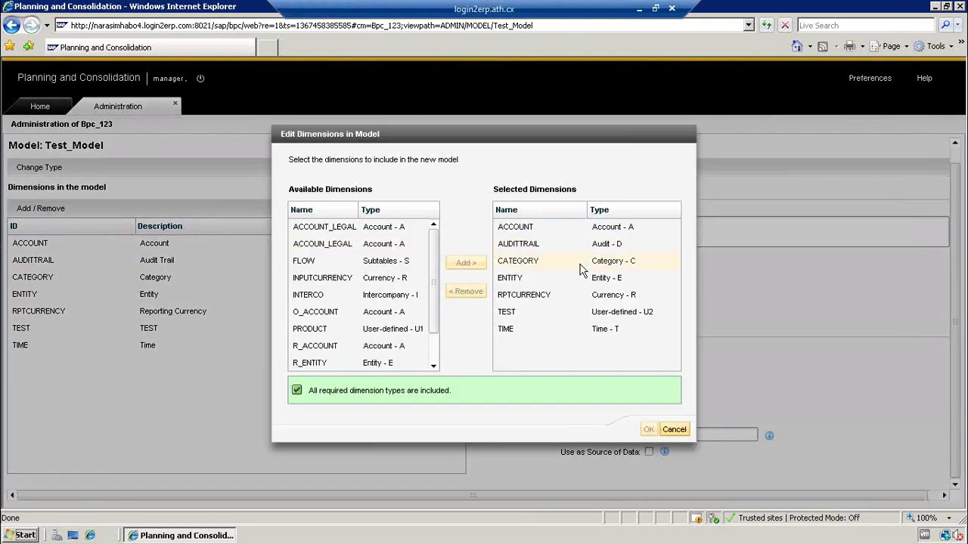
# - Cancel Edit Dimensions in Model without changes, back on Test_Model's settings page
pyautogui.click(674, 430)
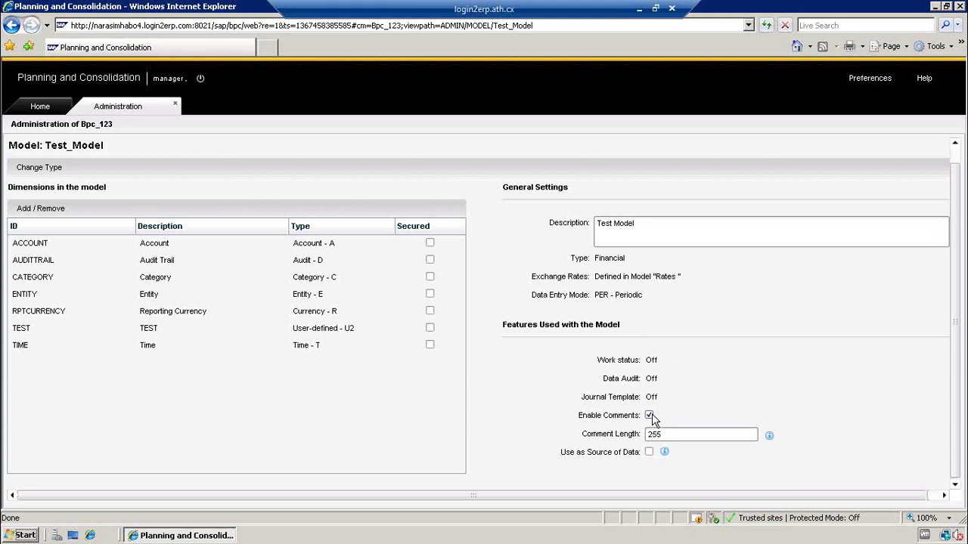
pyautogui.click(662, 432)
pyautogui.moveTo(769, 437)
pyautogui.moveTo(664, 452)
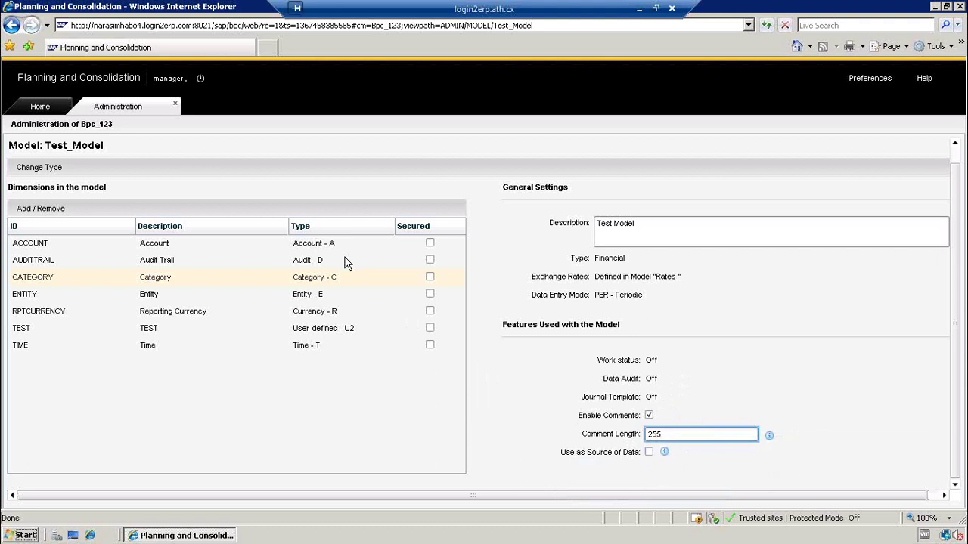
pyautogui.click(119, 177)
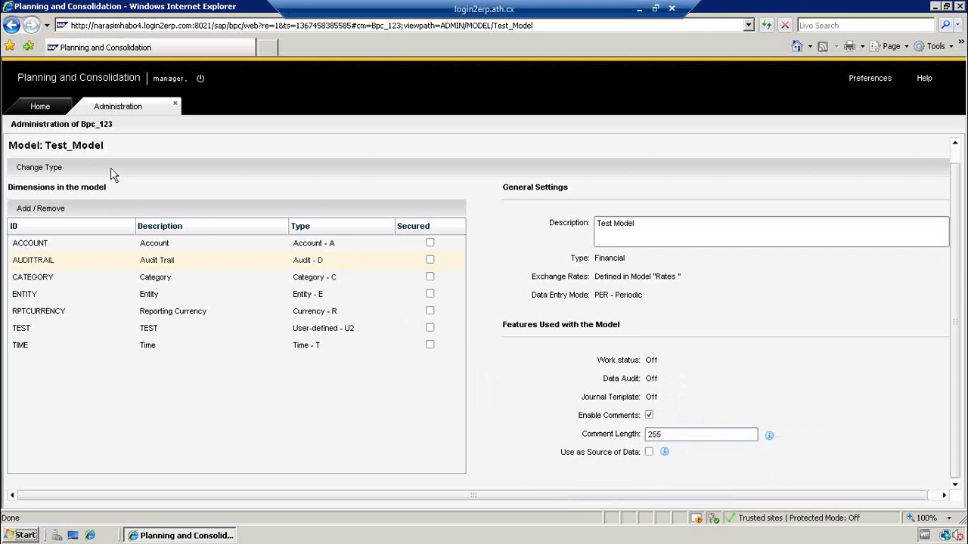
pyautogui.click(61, 172)
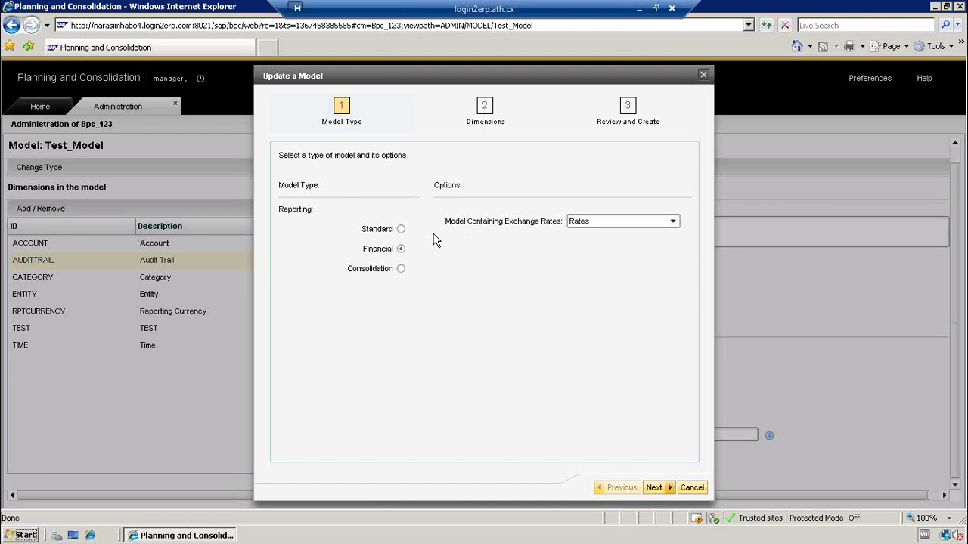
pyautogui.click(402, 269)
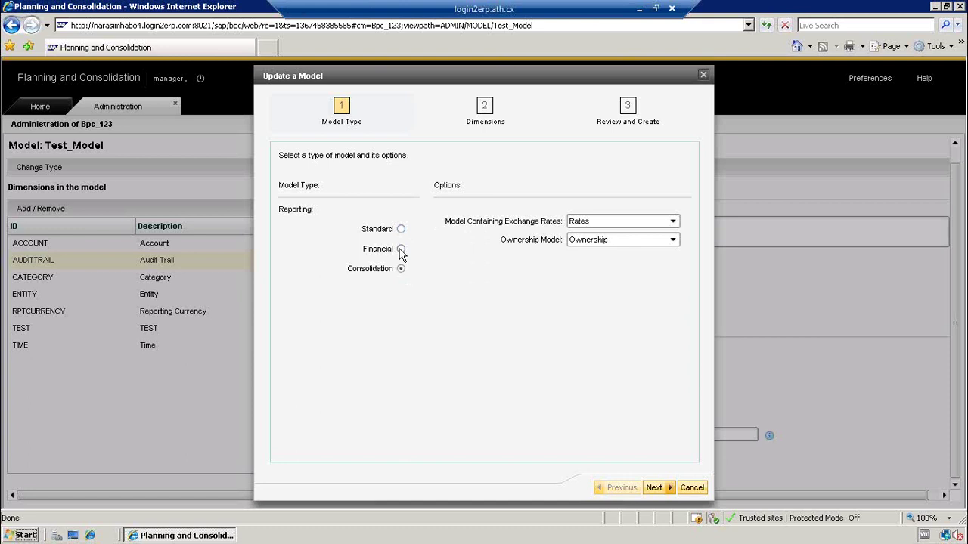
pyautogui.click(401, 250)
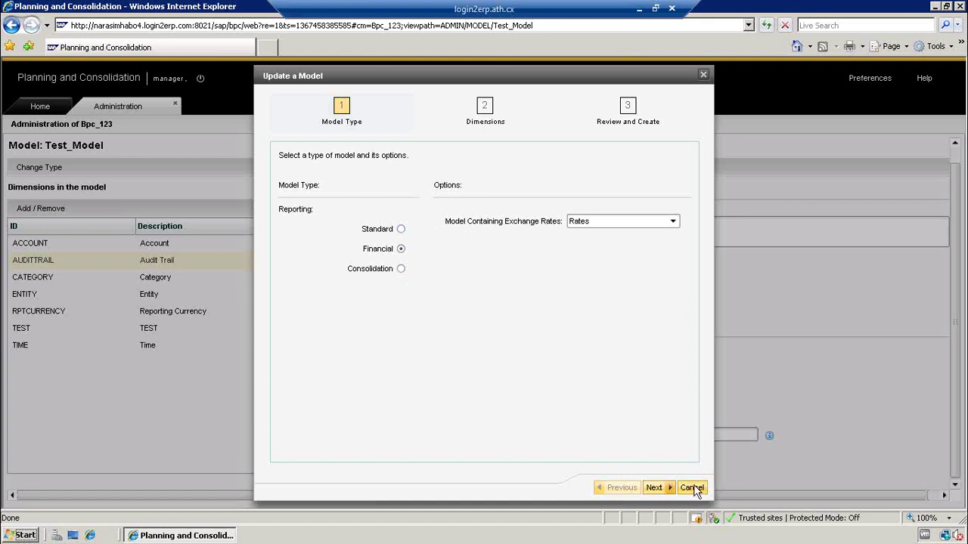
pyautogui.click(691, 487)
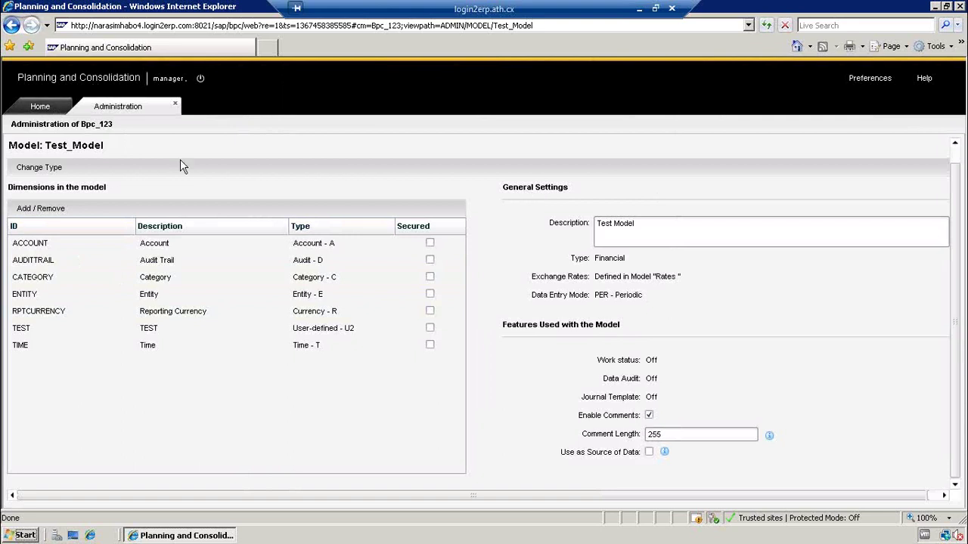
pyautogui.click(413, 312)
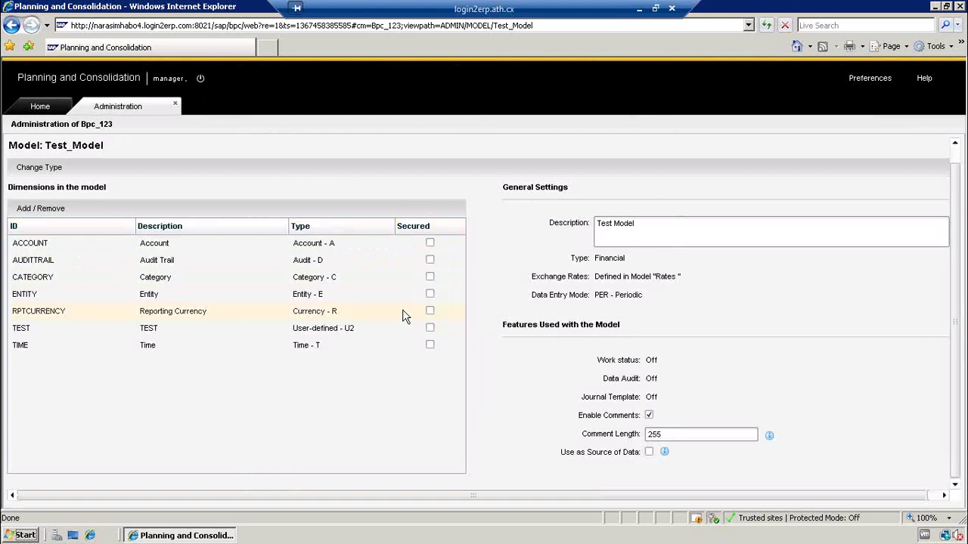
# - Go from Home to Planning and Consolidation Administration's Security > Data Access Profiles list
pyautogui.click(53, 106)
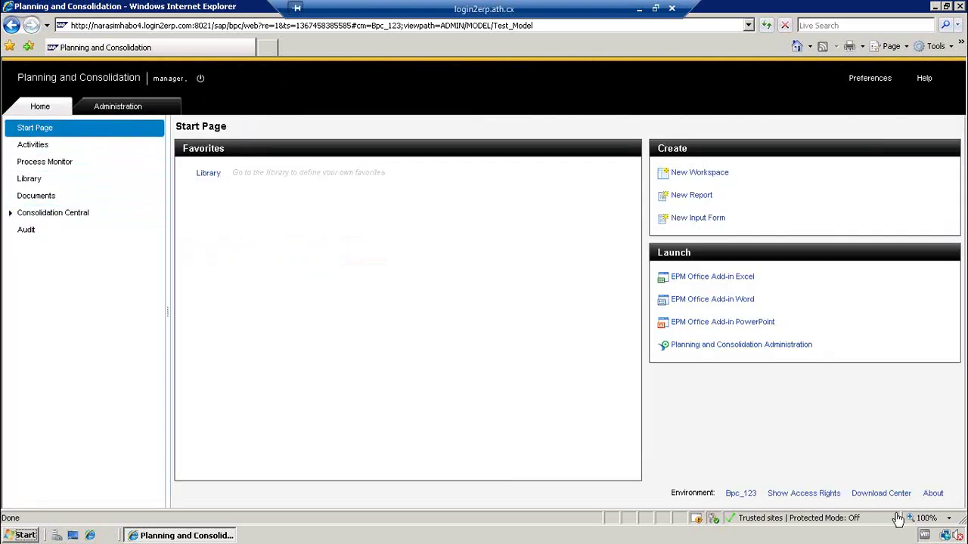
pyautogui.click(720, 346)
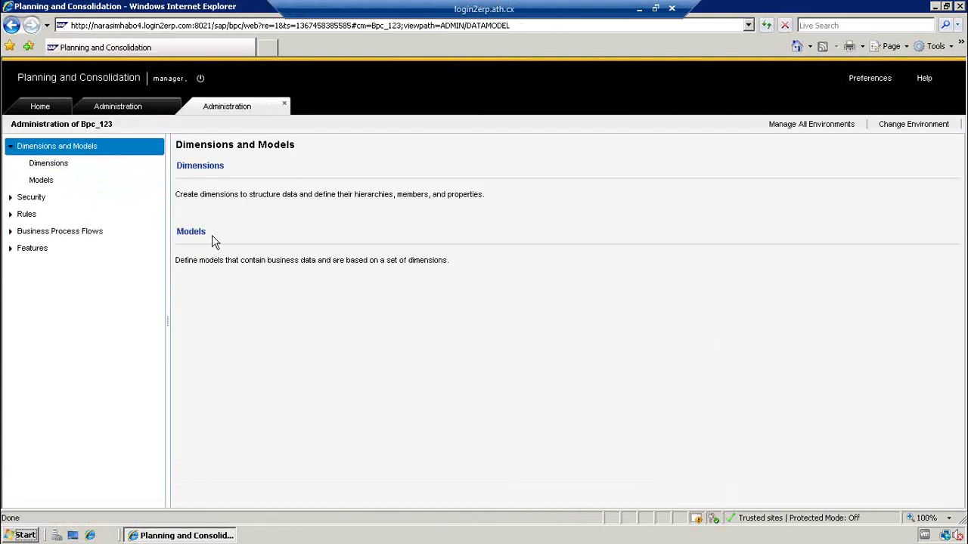
pyautogui.click(9, 198)
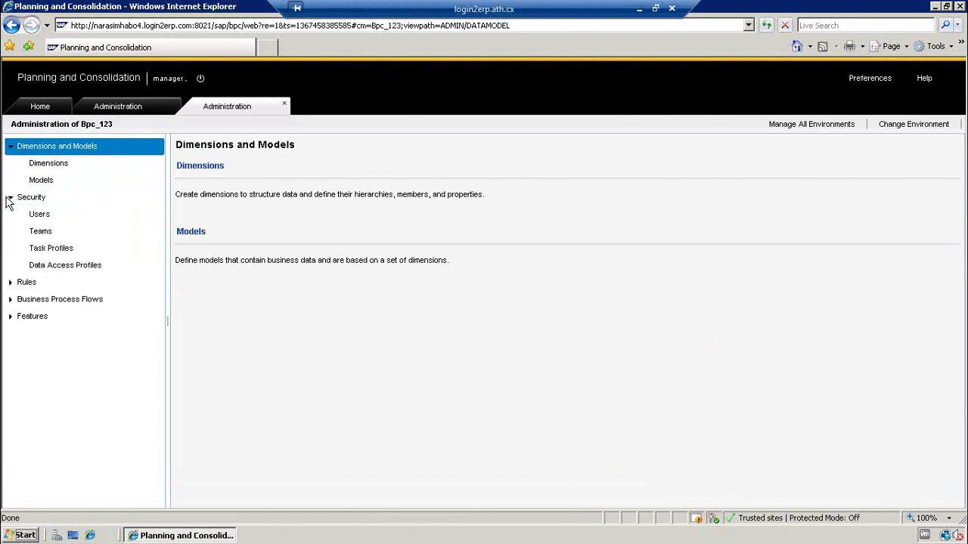
pyautogui.click(65, 276)
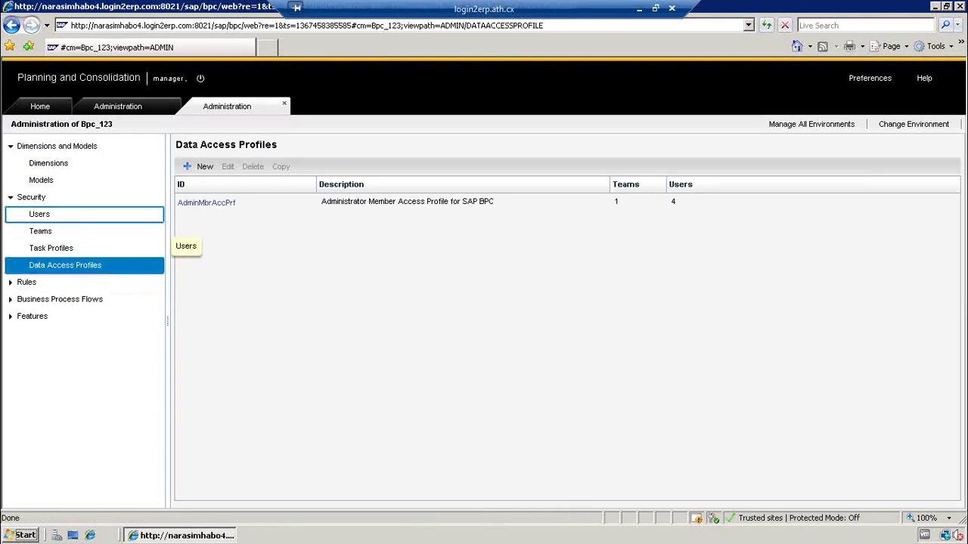
# - Inspect AdminMbrAccPrf's member and access options, keeping Write, then close it discarding changes
pyautogui.click(202, 211)
pyautogui.click(203, 212)
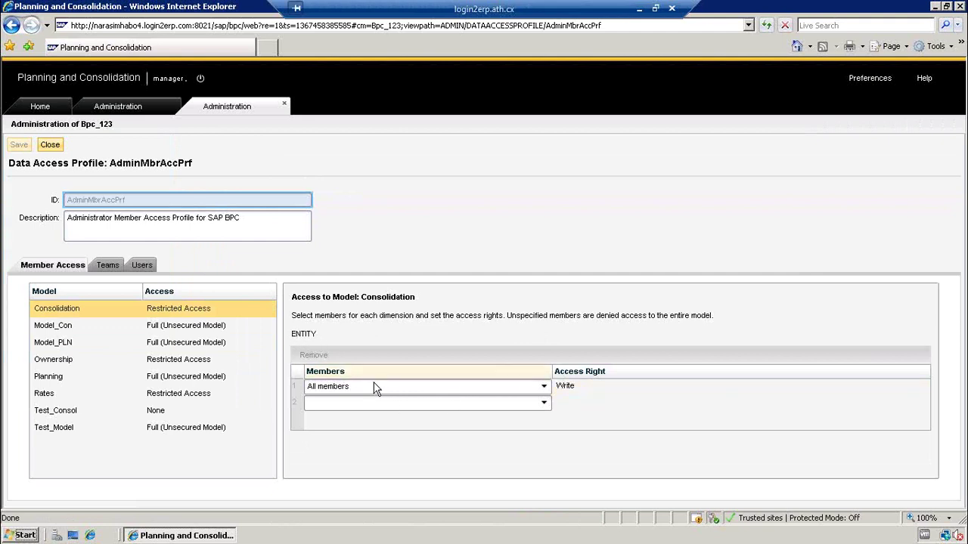
pyautogui.click(545, 387)
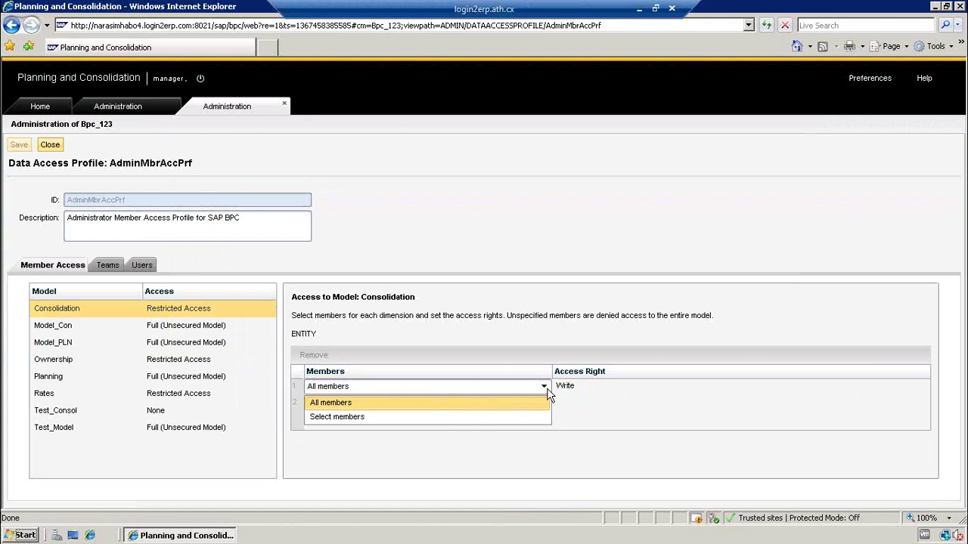
pyautogui.click(579, 388)
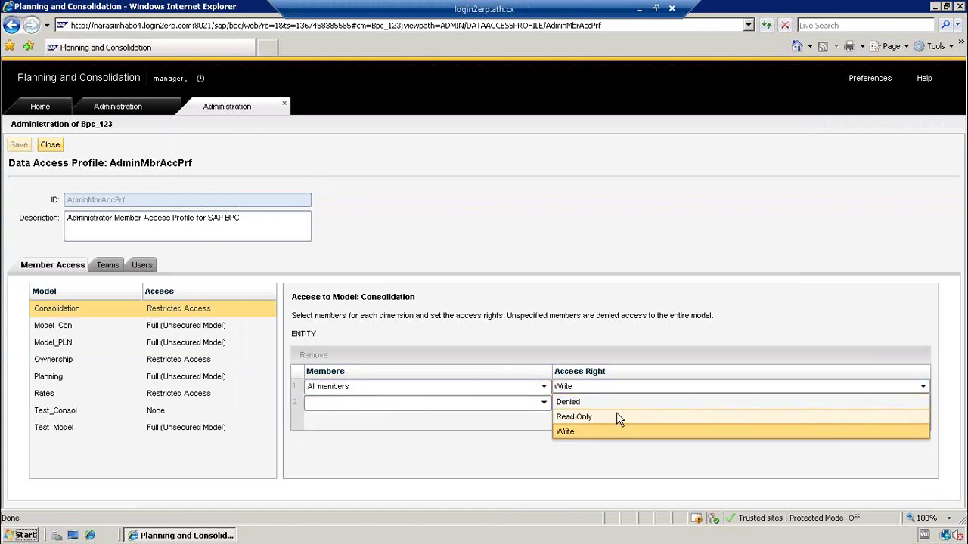
pyautogui.click(509, 307)
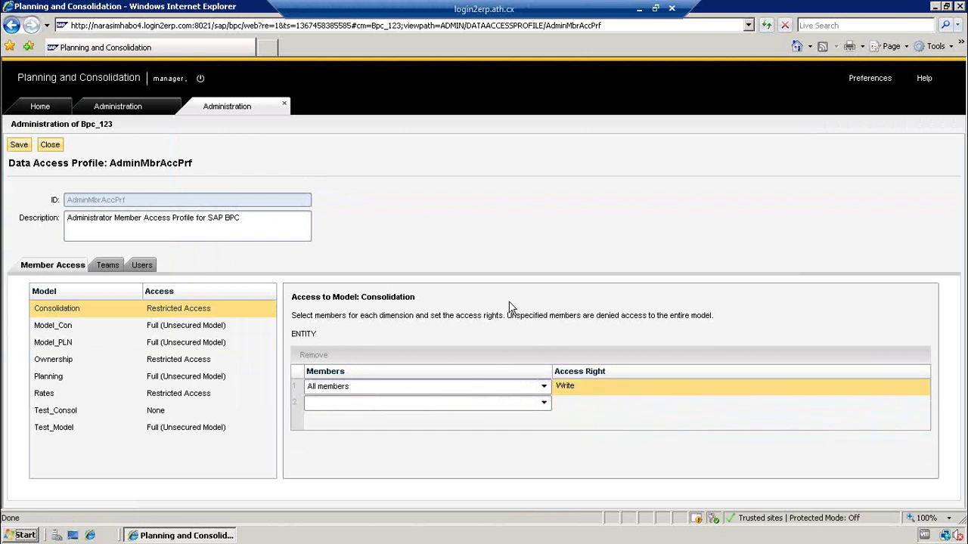
pyautogui.click(50, 146)
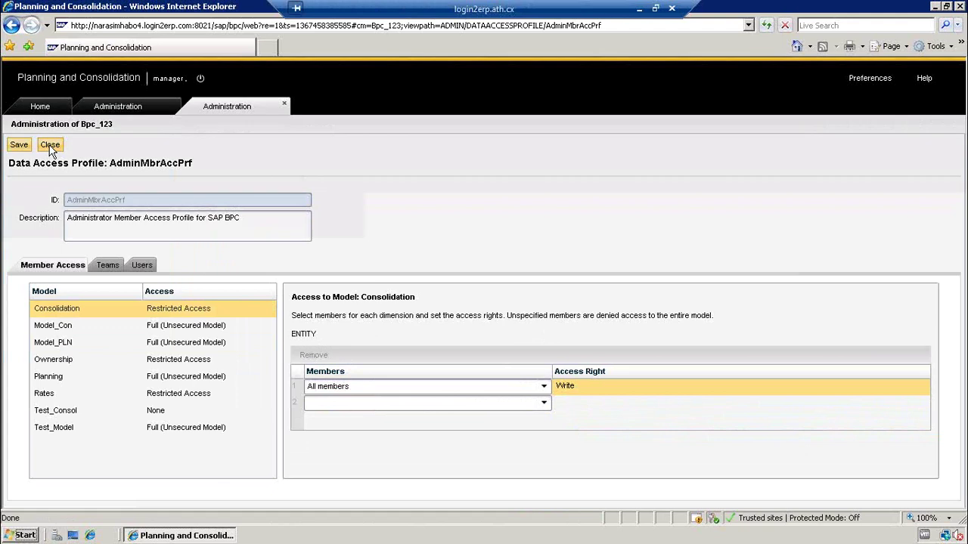
pyautogui.click(596, 329)
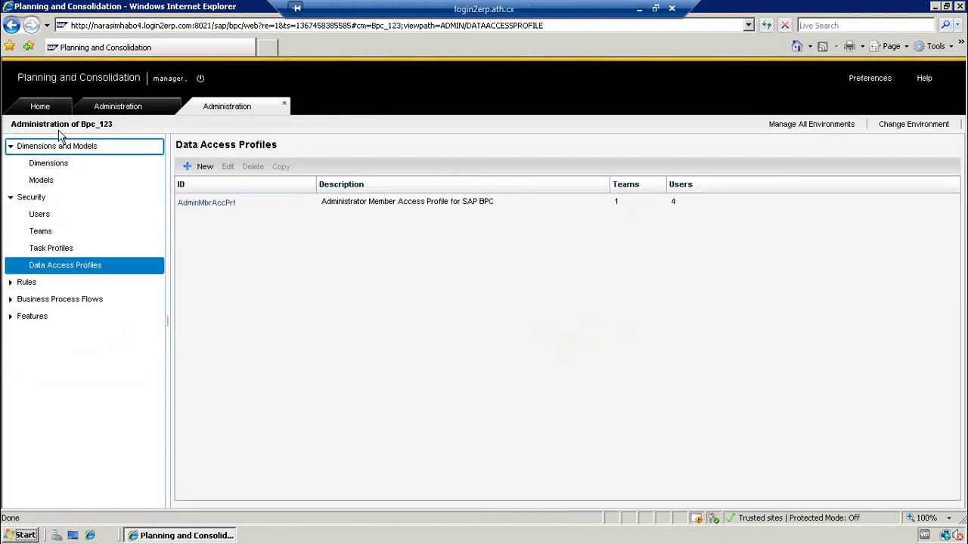
# - Tick Secured for ENTITY in Test_Model's administration view, its only secured dimension
pyautogui.click(136, 108)
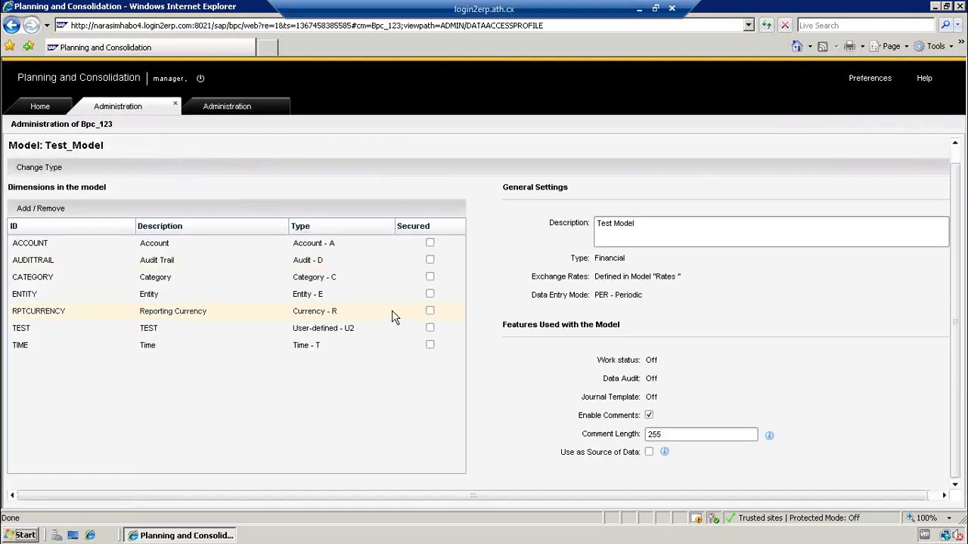
pyautogui.click(429, 295)
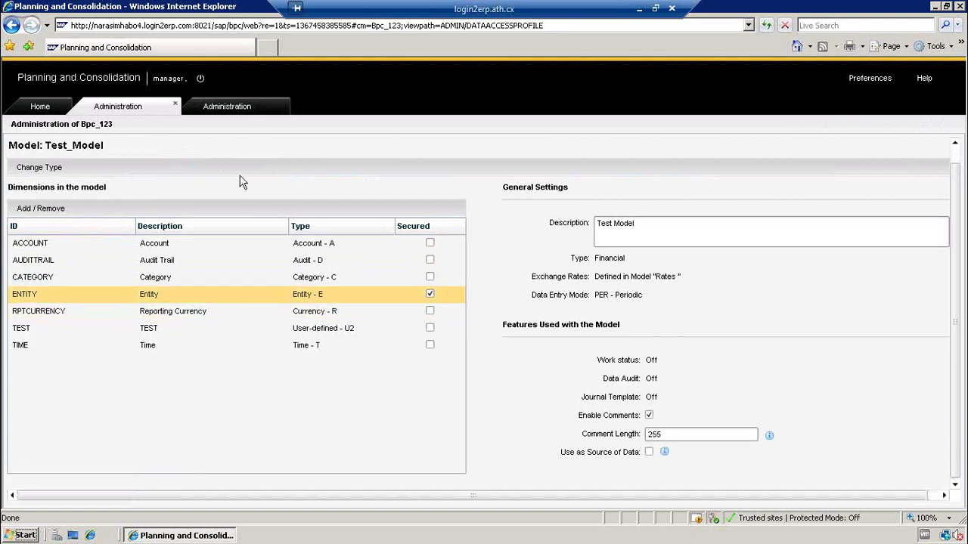
pyautogui.click(50, 102)
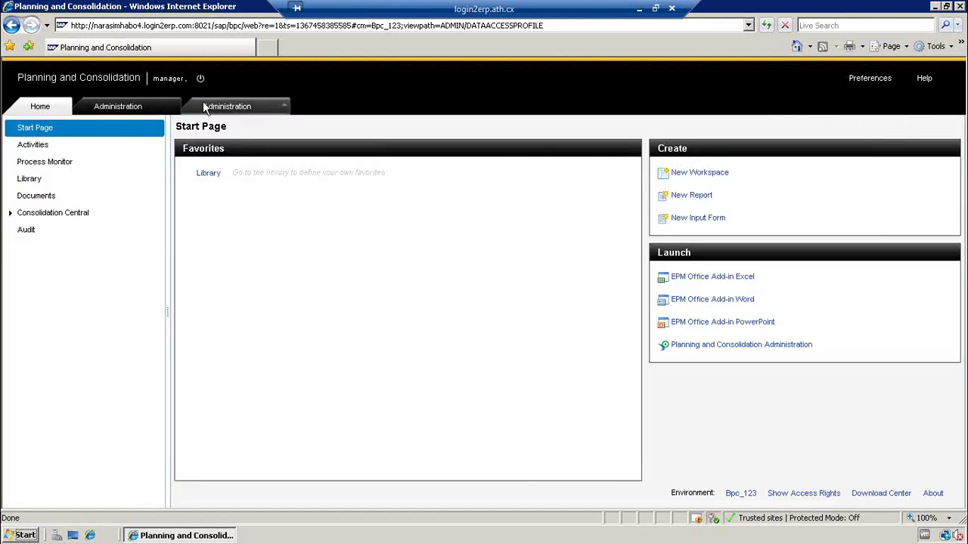
pyautogui.click(138, 107)
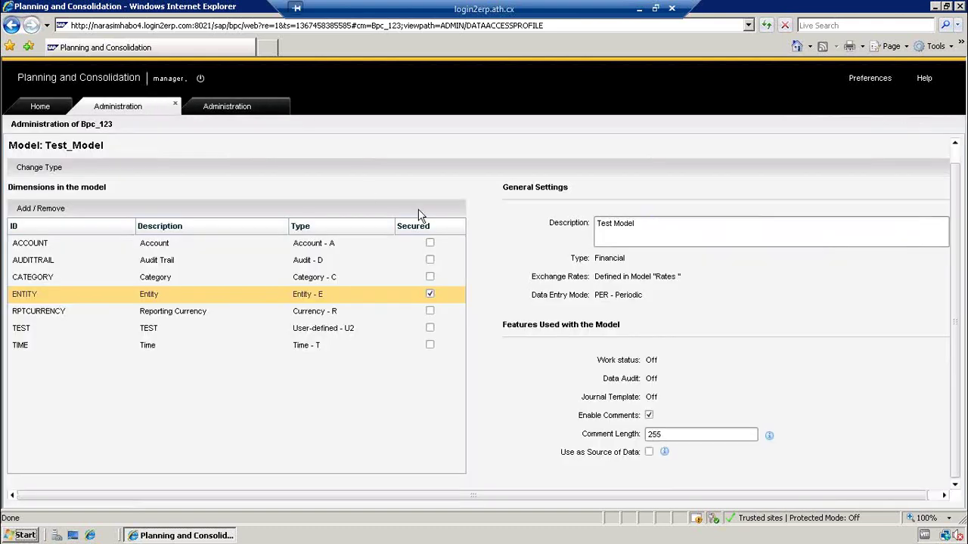
# - Save and close the Test_Model administration view, review the model's details, then return Home
pyautogui.click(175, 106)
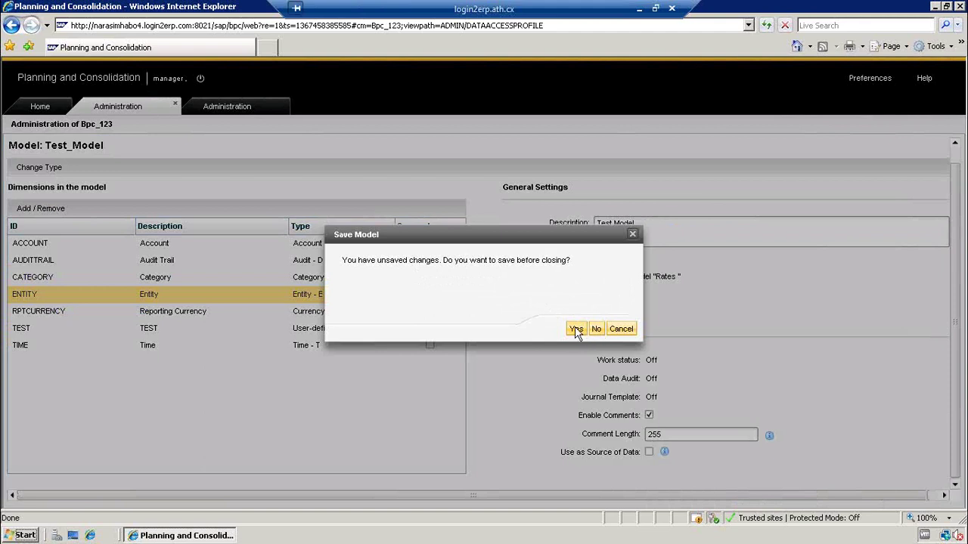
pyautogui.click(576, 329)
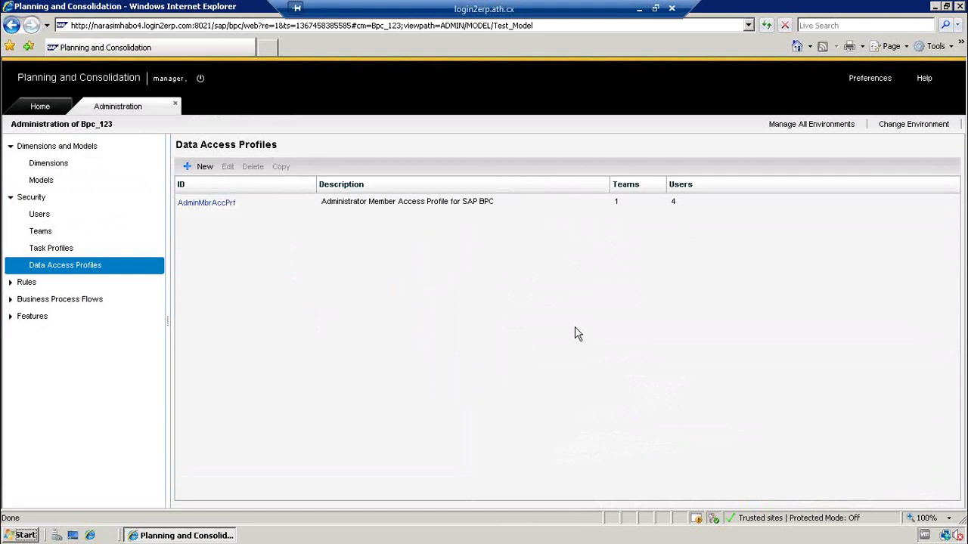
pyautogui.click(39, 181)
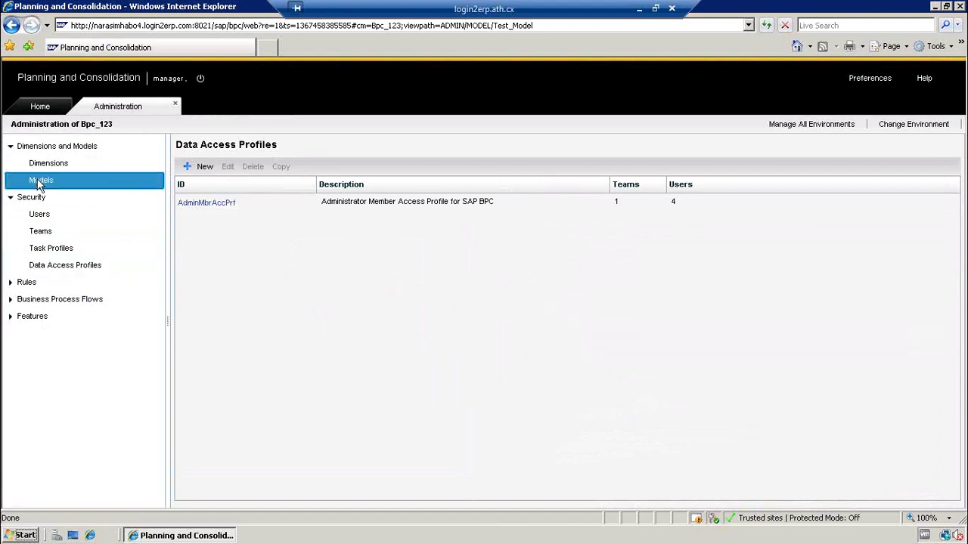
pyautogui.click(208, 333)
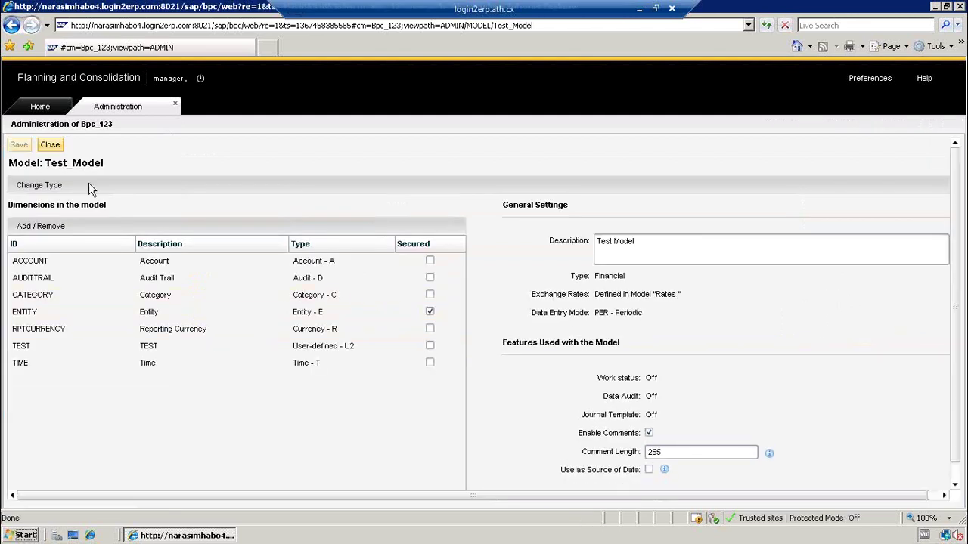
pyautogui.click(49, 144)
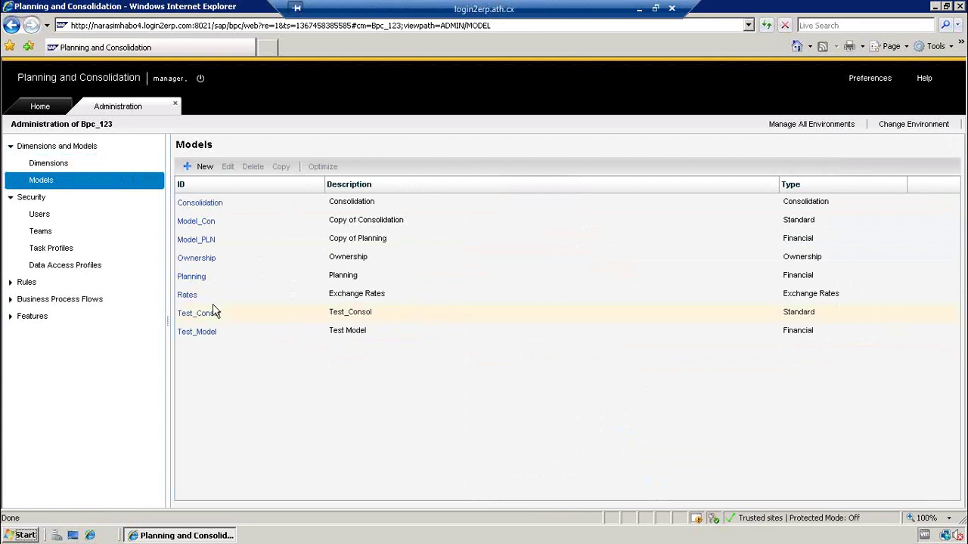
pyautogui.click(39, 107)
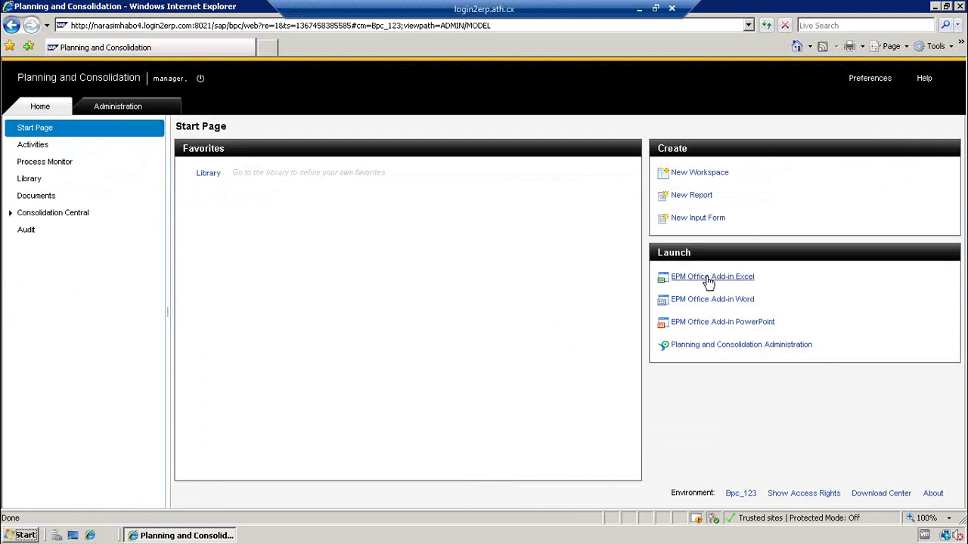
# - Launch the EPM Office Add-in Excel link under Launch on the Start Page
pyautogui.click(708, 278)
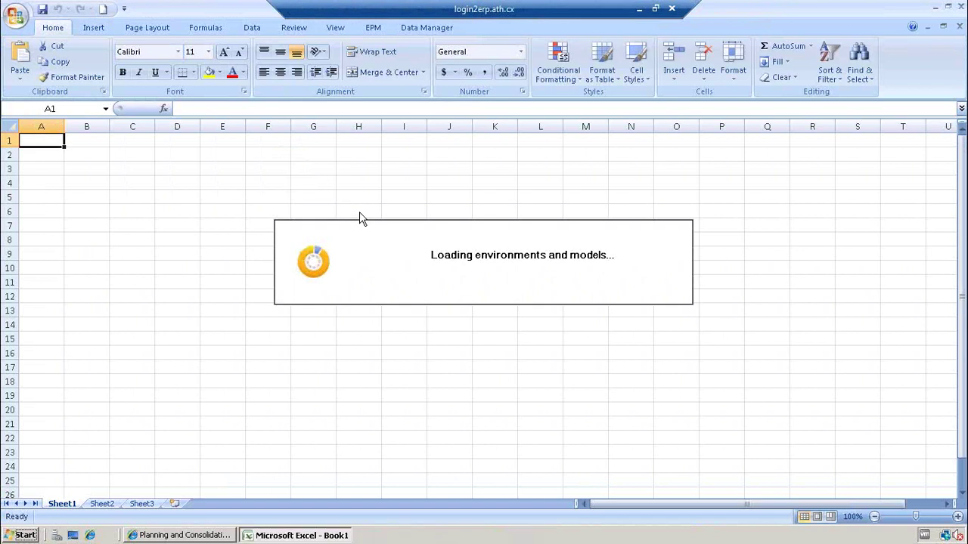
# - Start a new EPM connection and log on with the BPC user name and password
pyautogui.moveTo(388, 114); pyautogui.dragTo(452, 114)
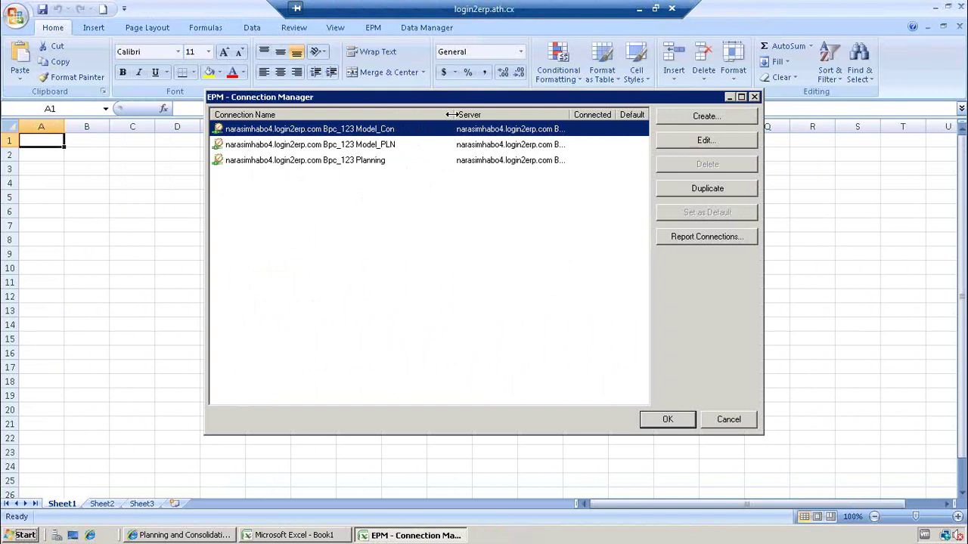
pyautogui.click(694, 118)
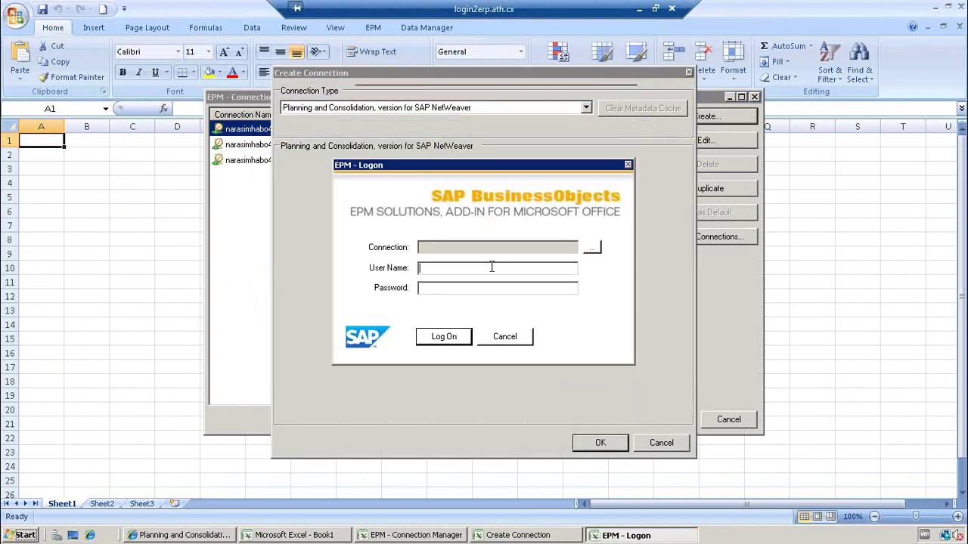
pyautogui.write('bpcuser55')
pyautogui.press('Tab')
pyautogui.write('1*****')
pyautogui.press('Return')
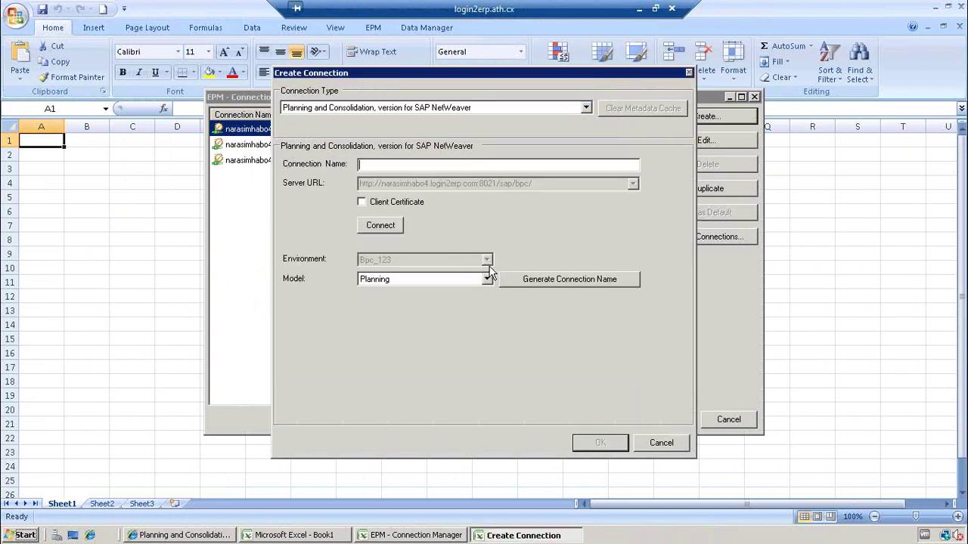
# - Copy the server address up to /bpc/web from the web page into Connection Name
pyautogui.click(182, 535)
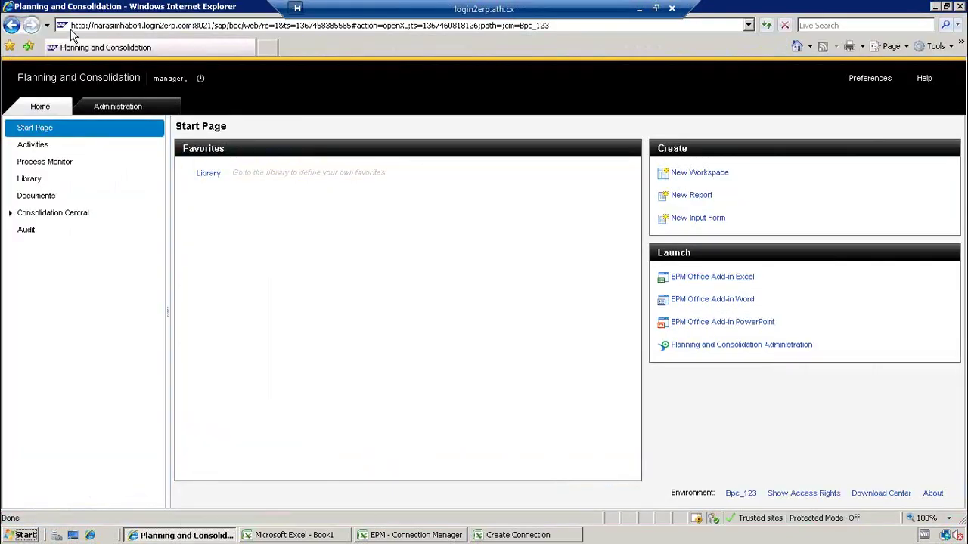
pyautogui.click(75, 28)
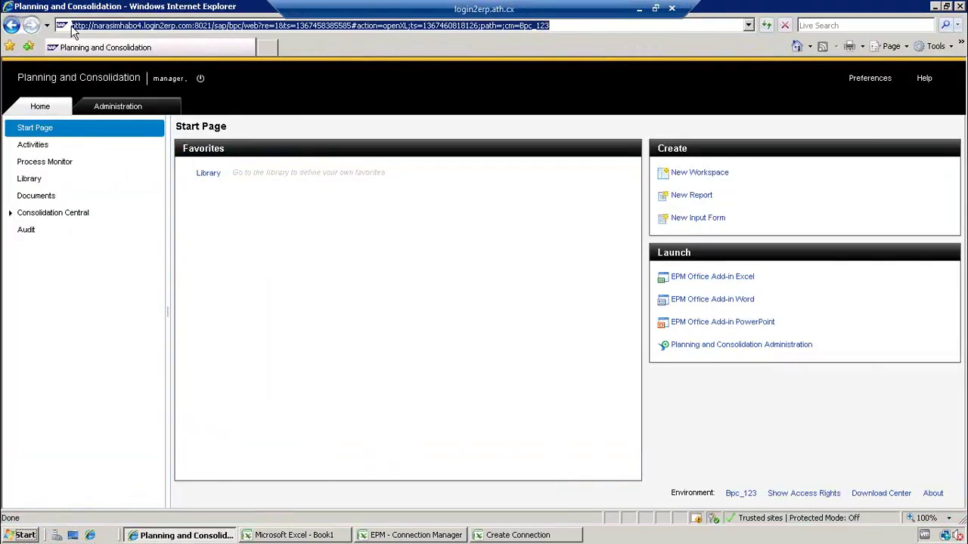
pyautogui.click(70, 26)
pyautogui.moveTo(121, 26); pyautogui.dragTo(260, 26)
pyautogui.hotkey('ctrl', 'c')
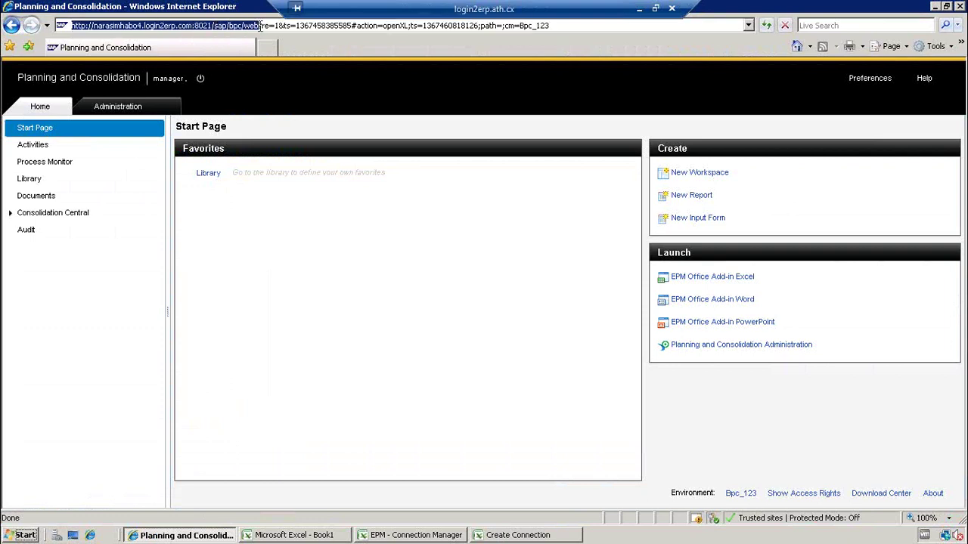
pyautogui.click(514, 535)
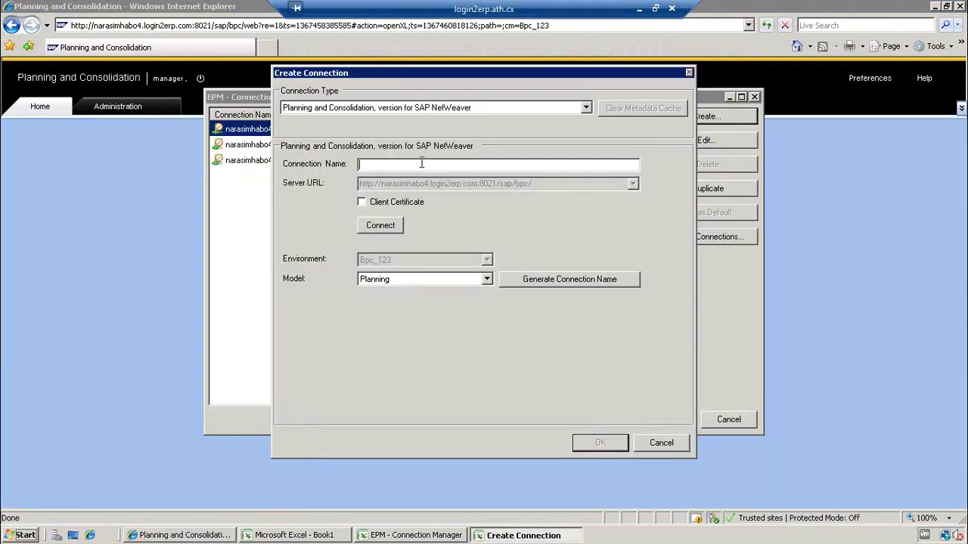
pyautogui.hotkey('ctrl', 'v')
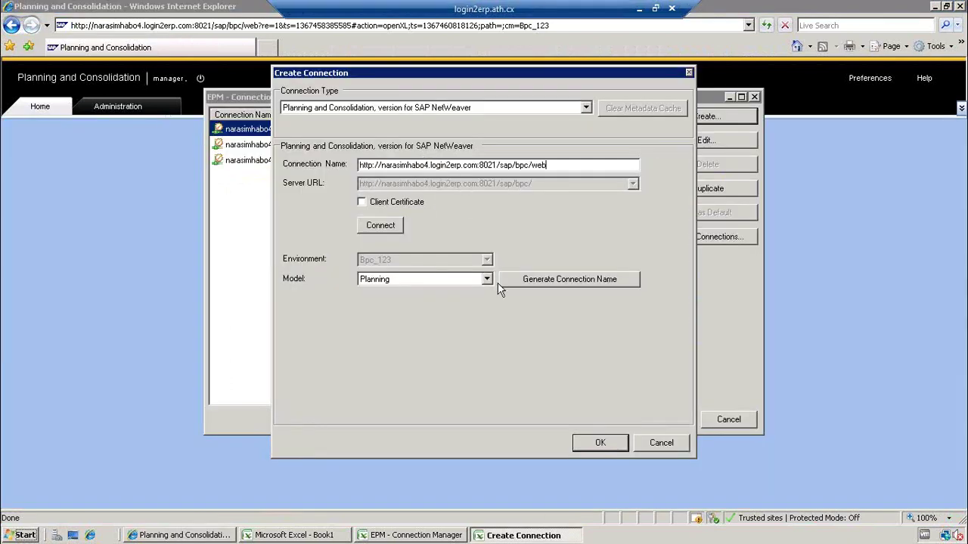
# - Generate the connection name 'Planning - Bpc_123' and connect to the server
pyautogui.click(482, 277)
pyautogui.click(482, 278)
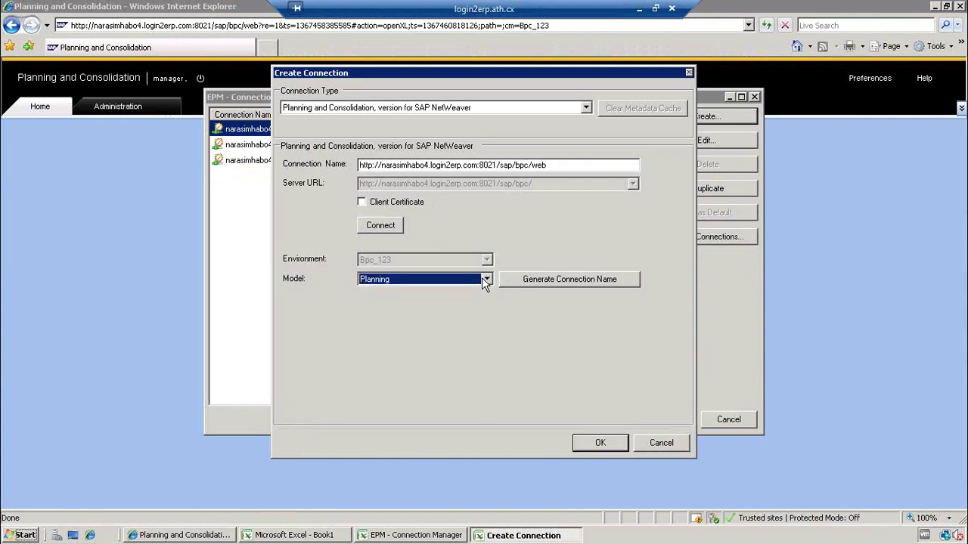
pyautogui.click(537, 280)
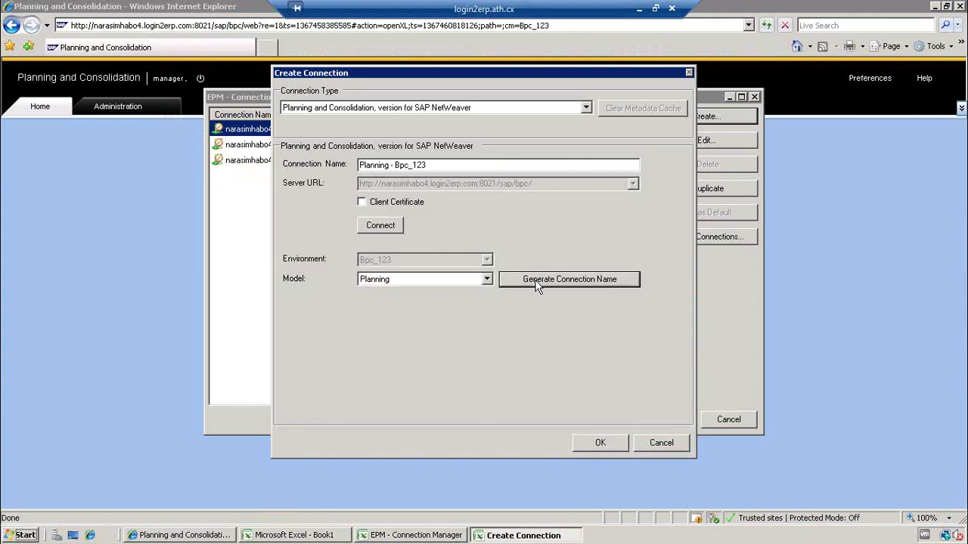
pyautogui.click(488, 279)
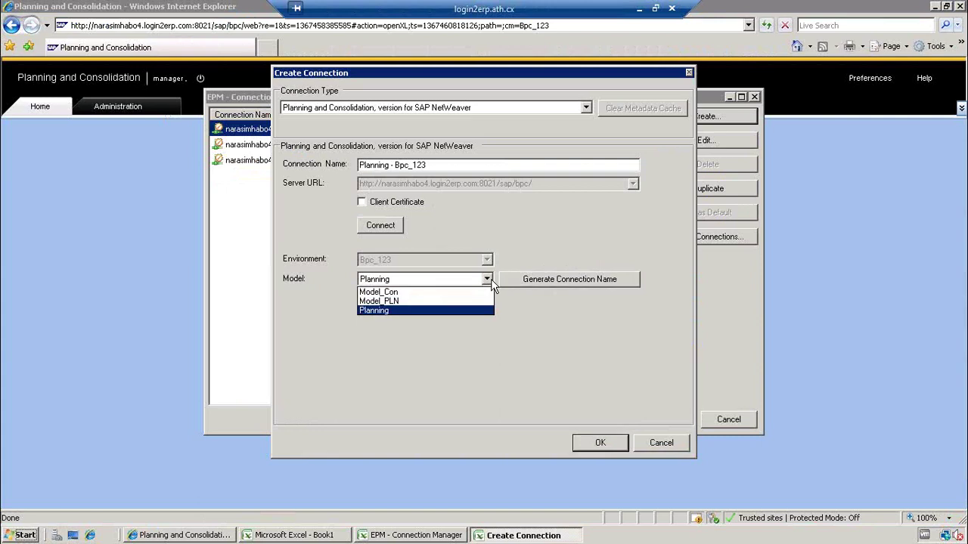
pyautogui.click(488, 280)
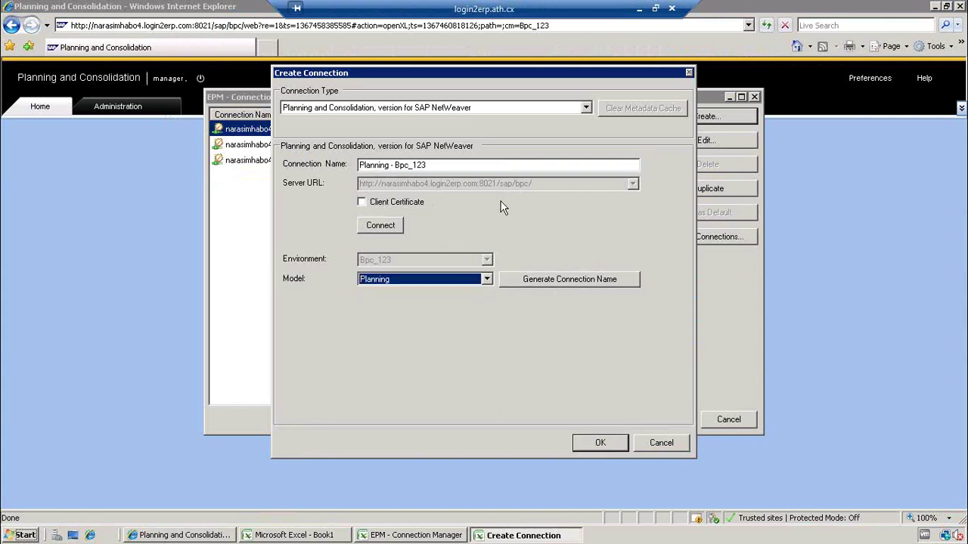
pyautogui.click(389, 227)
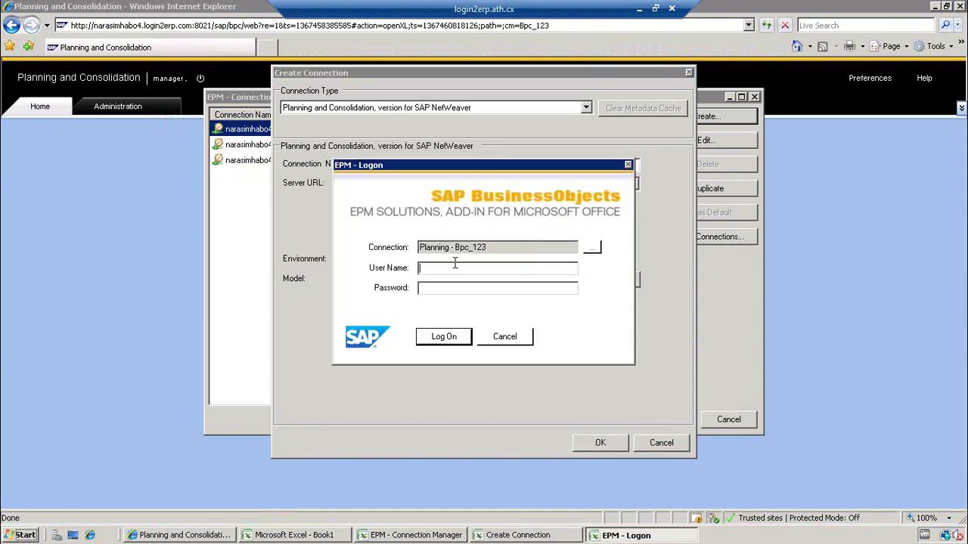
# - Log on with the BPC user credentials and check the Model list, keeping DR_SALES_PLAN_PNL
pyautogui.write('bpcuser********')
pyautogui.click(458, 335)
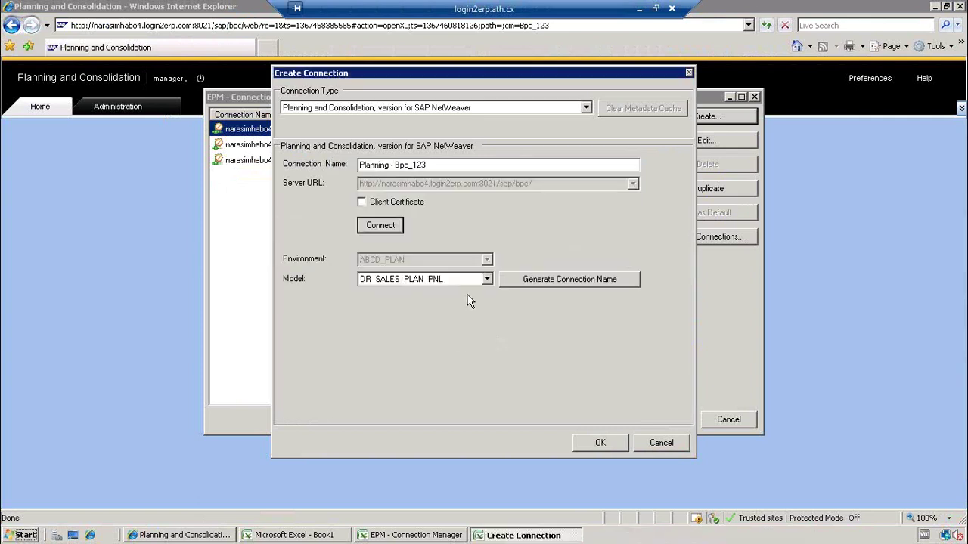
pyautogui.click(488, 280)
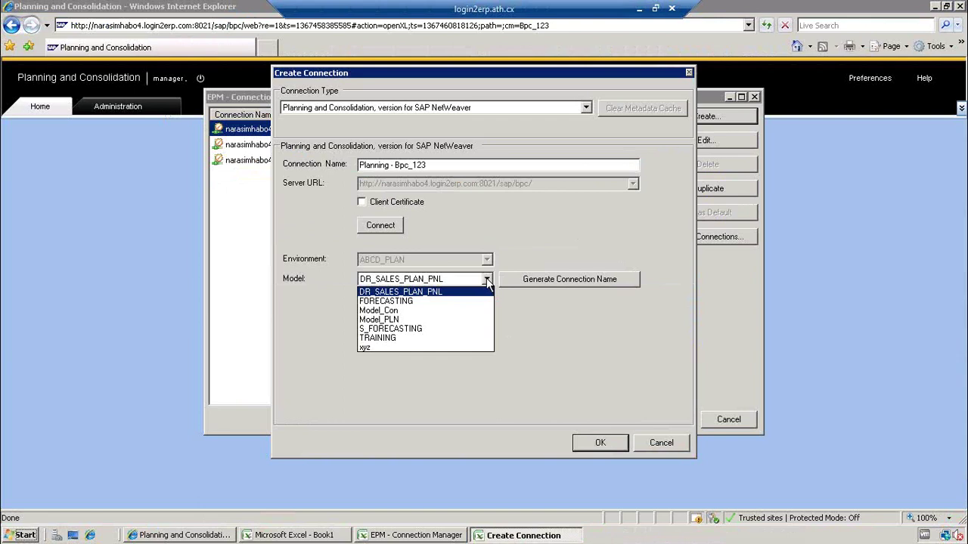
pyautogui.click(529, 314)
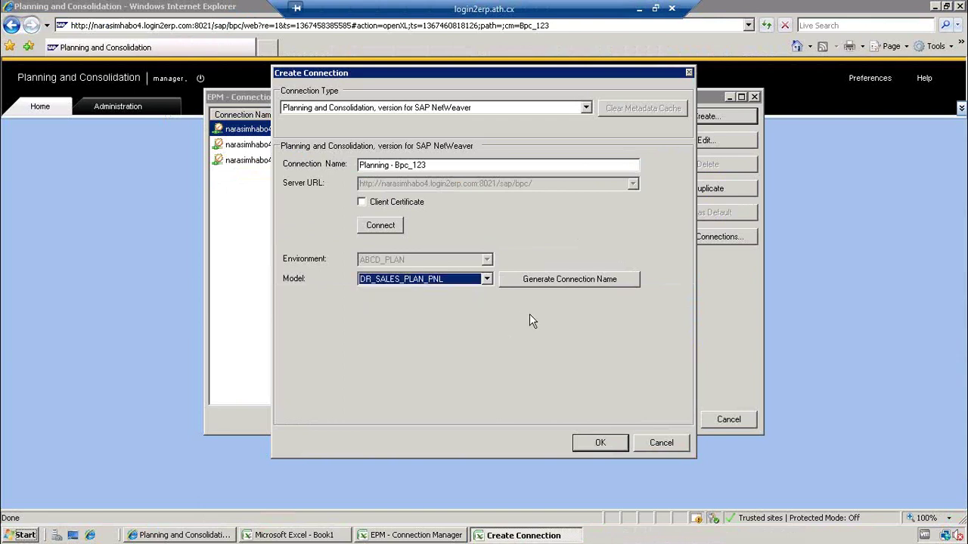
# - Cancel the new connection and close Connection Manager without changes
pyautogui.click(433, 165)
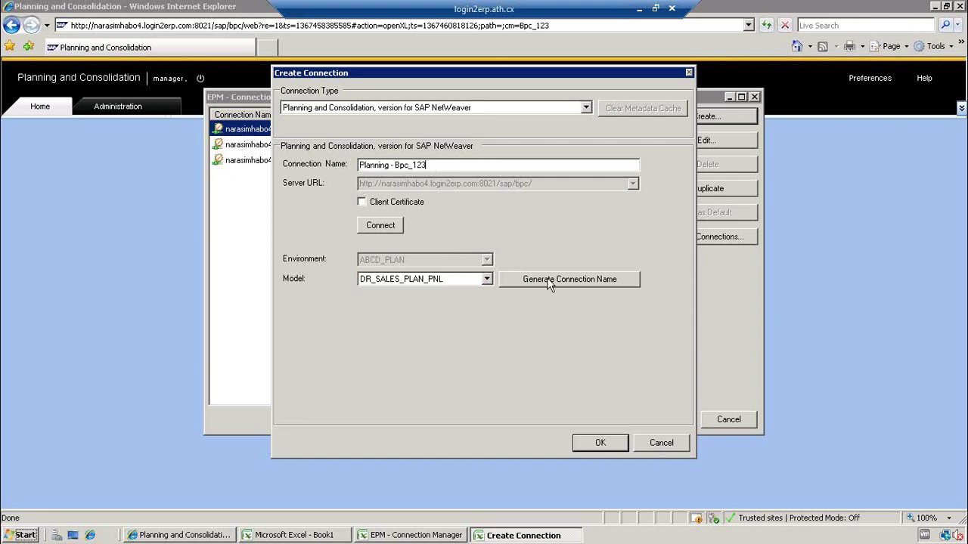
pyautogui.click(663, 445)
pyautogui.click(725, 425)
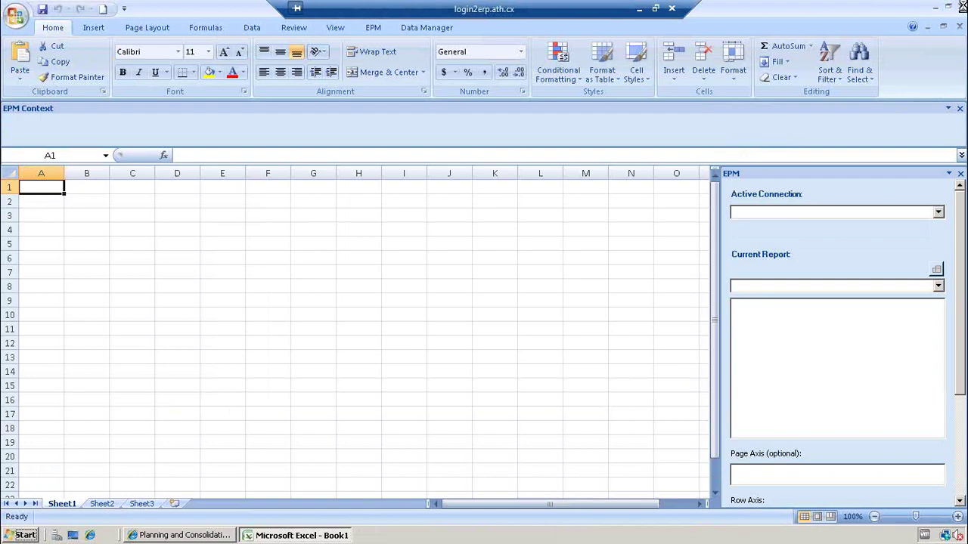
# - Close Excel, then open and close Test_Model's details under Administration > Models
pyautogui.click(961, 7)
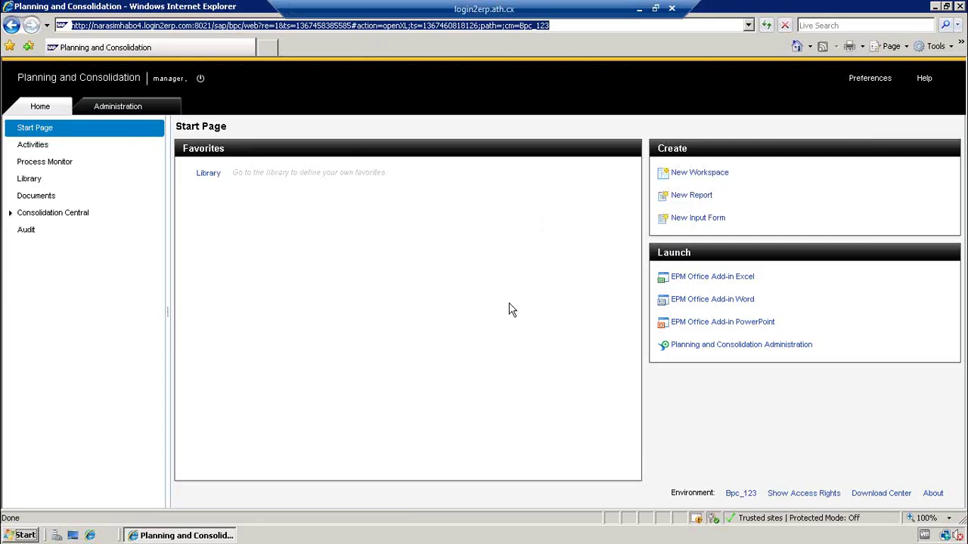
pyautogui.click(118, 106)
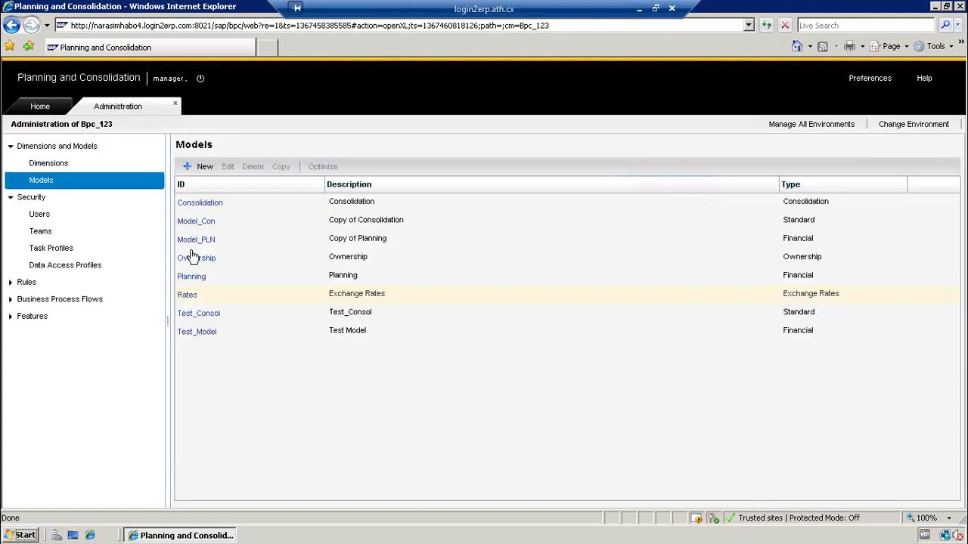
pyautogui.click(198, 333)
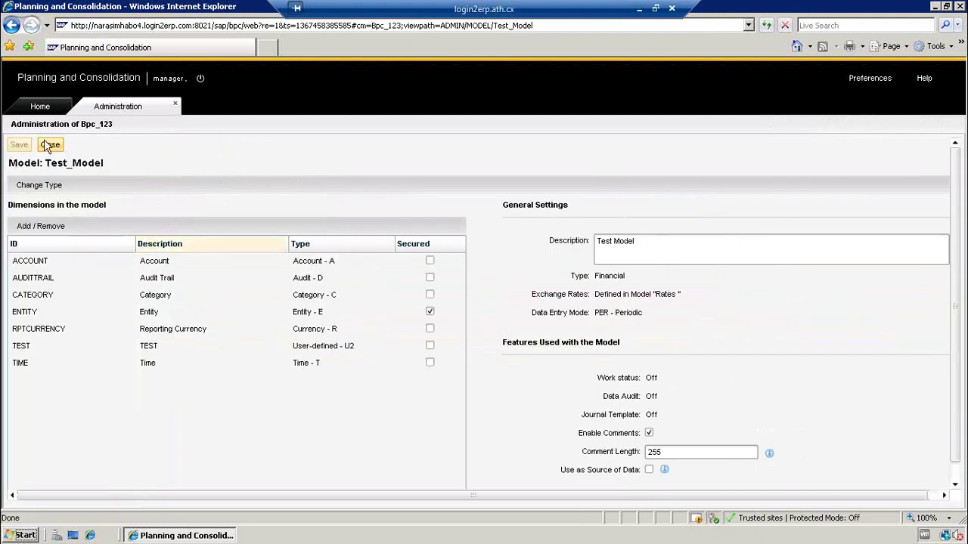
pyautogui.click(50, 145)
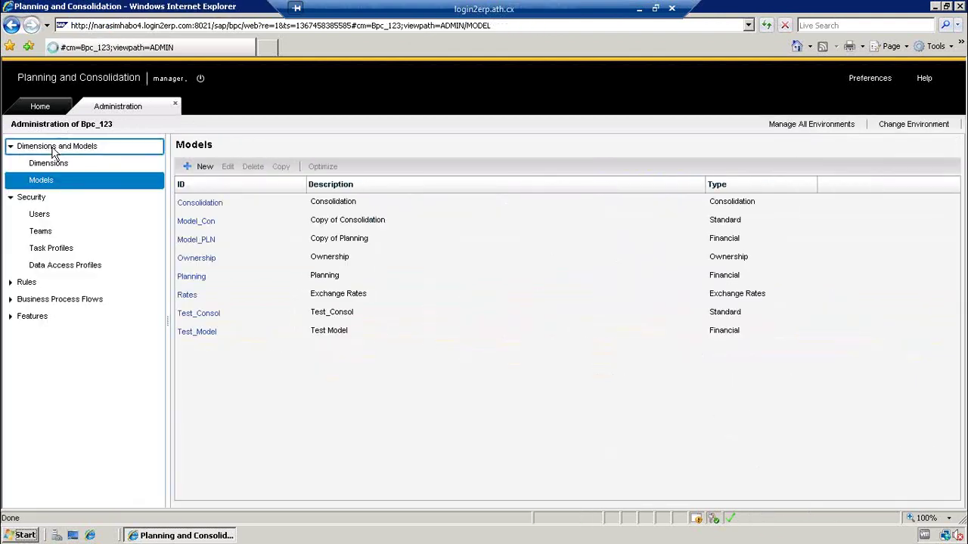
# - Open the AdminMbrAccPrf data access profile from the Data Access Profiles list
pyautogui.click(74, 265)
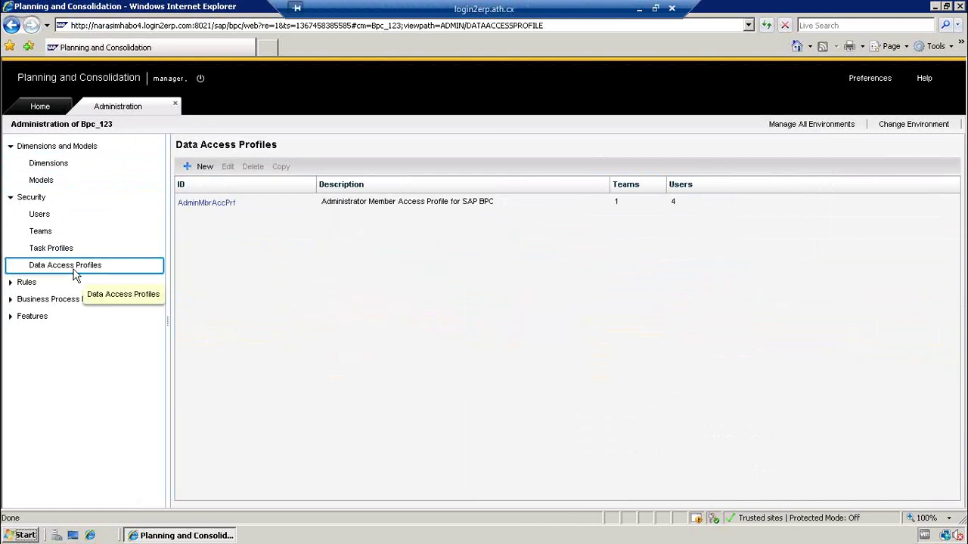
pyautogui.click(193, 210)
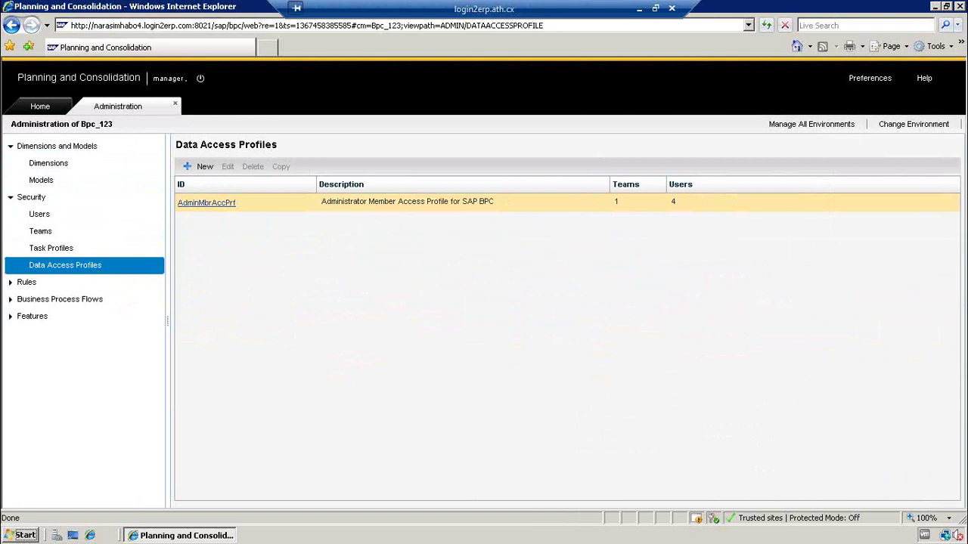
pyautogui.click(198, 203)
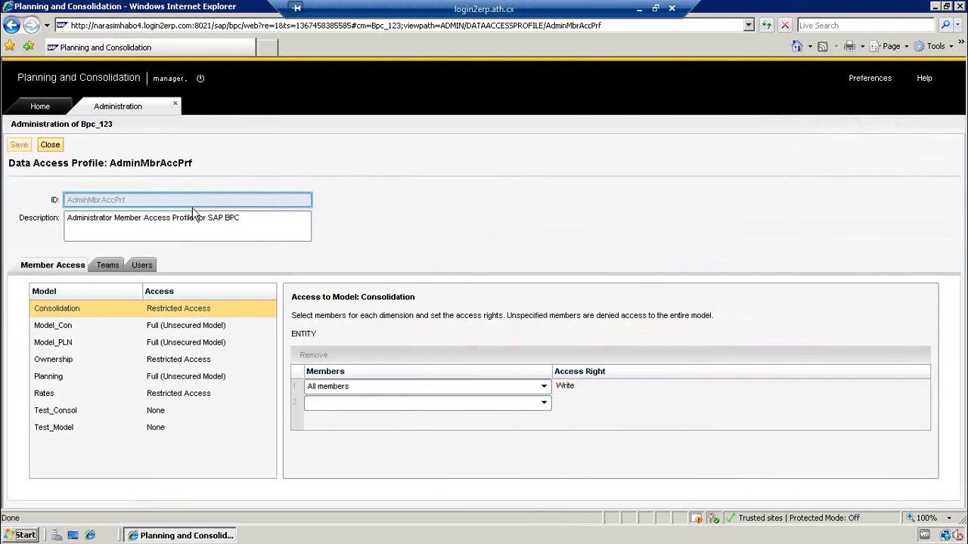
# - Show Test_Model's access rights and set the first ENTITY row from Read Only to Write
pyautogui.click(67, 433)
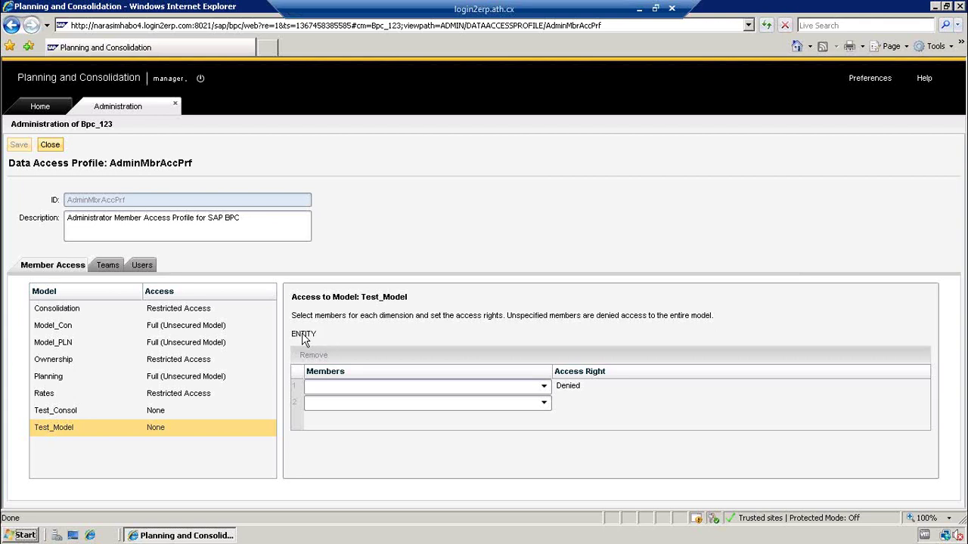
pyautogui.click(881, 227)
pyautogui.moveTo(322, 332); pyautogui.dragTo(363, 316)
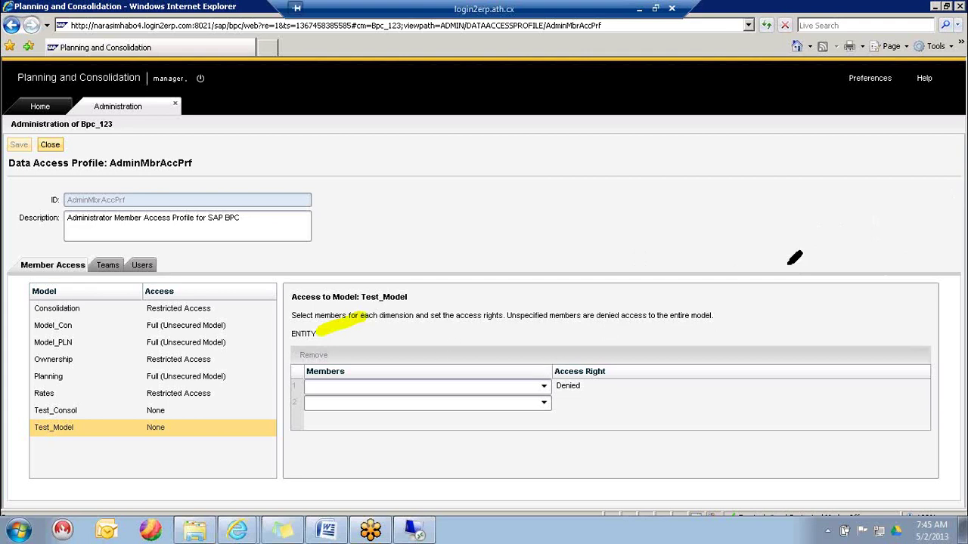
pyautogui.press('Escape')
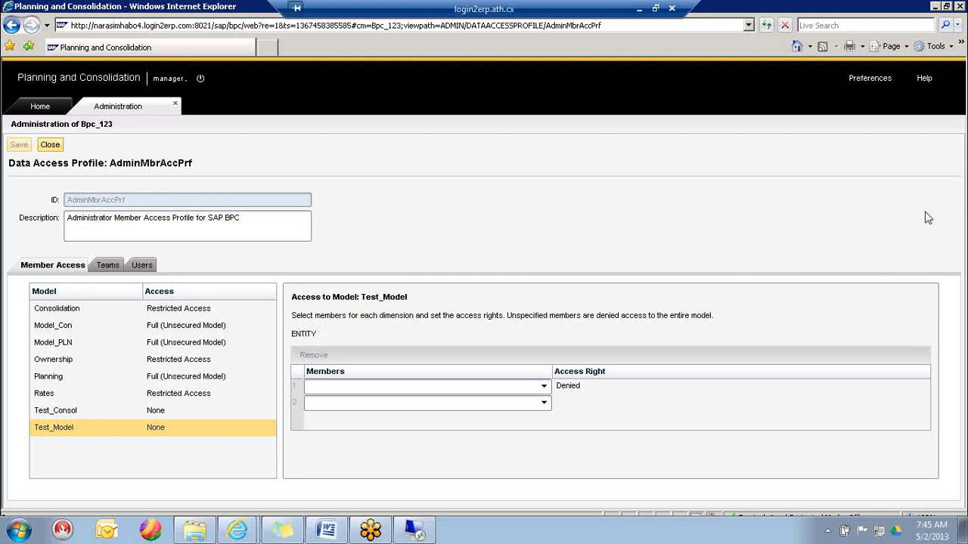
pyautogui.click(543, 387)
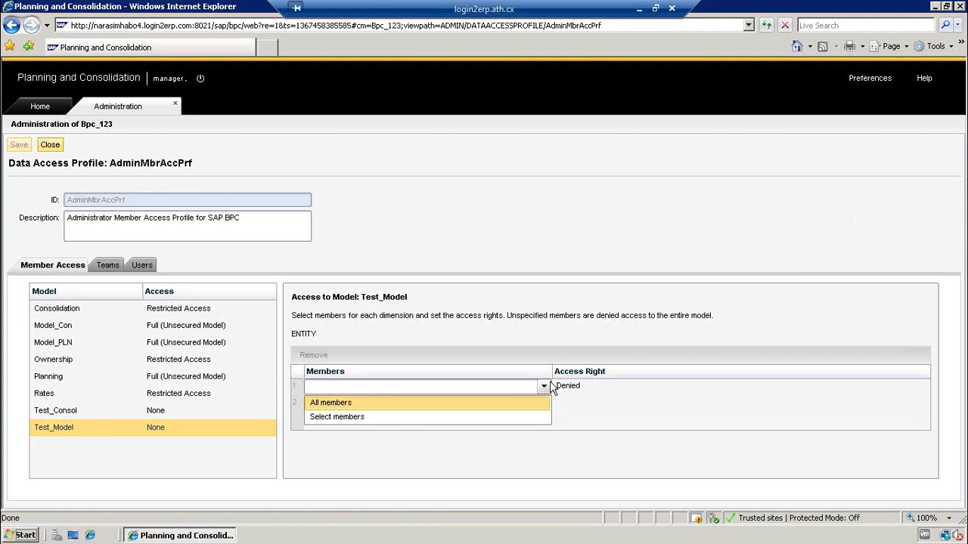
pyautogui.click(587, 389)
pyautogui.click(587, 389)
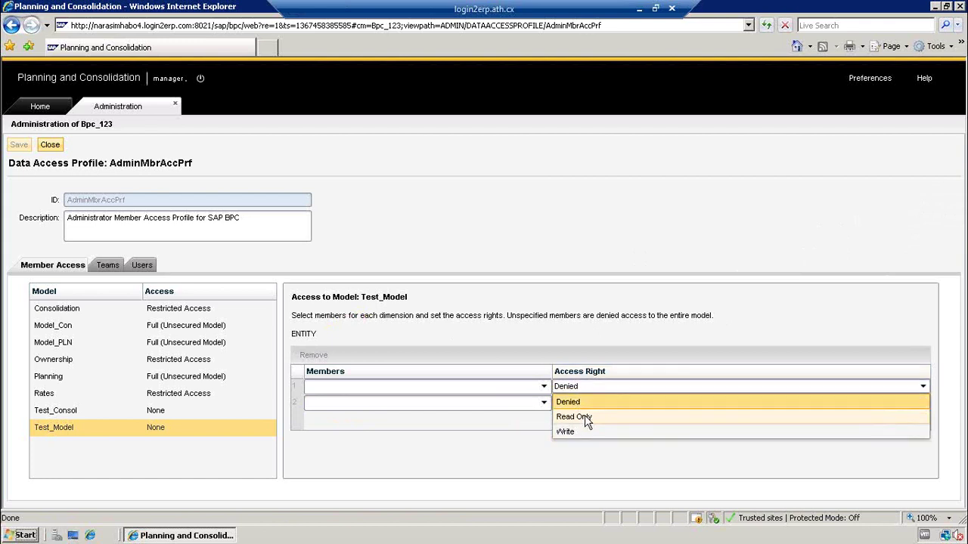
pyautogui.click(587, 418)
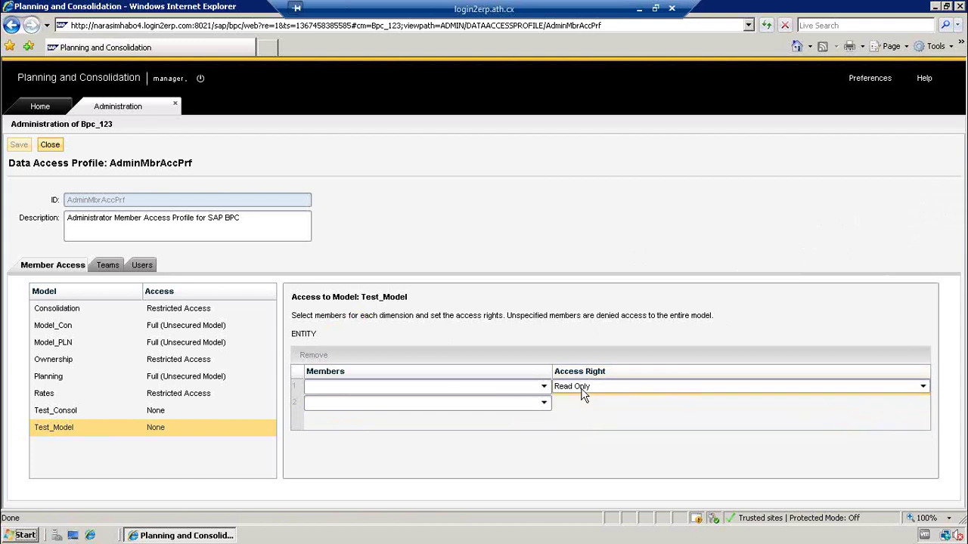
pyautogui.click(581, 389)
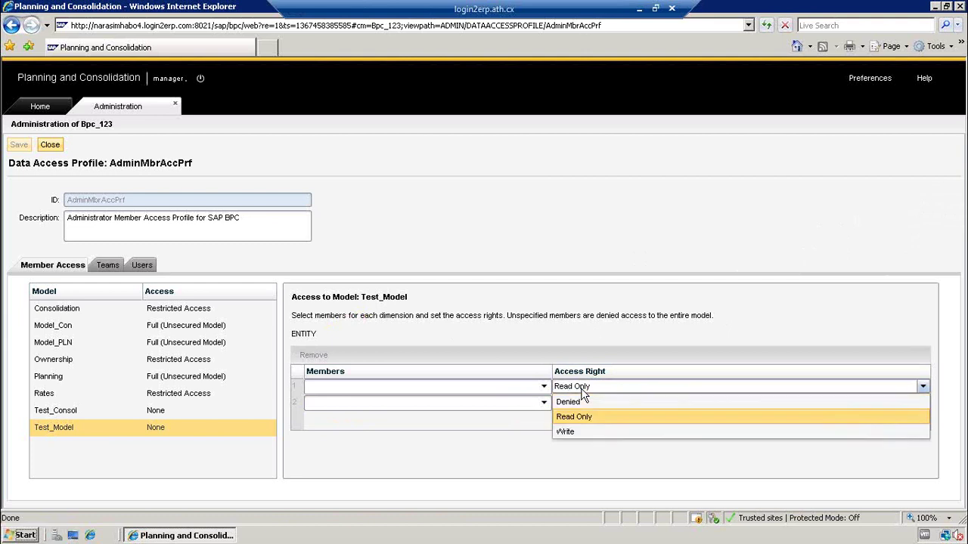
pyautogui.click(575, 433)
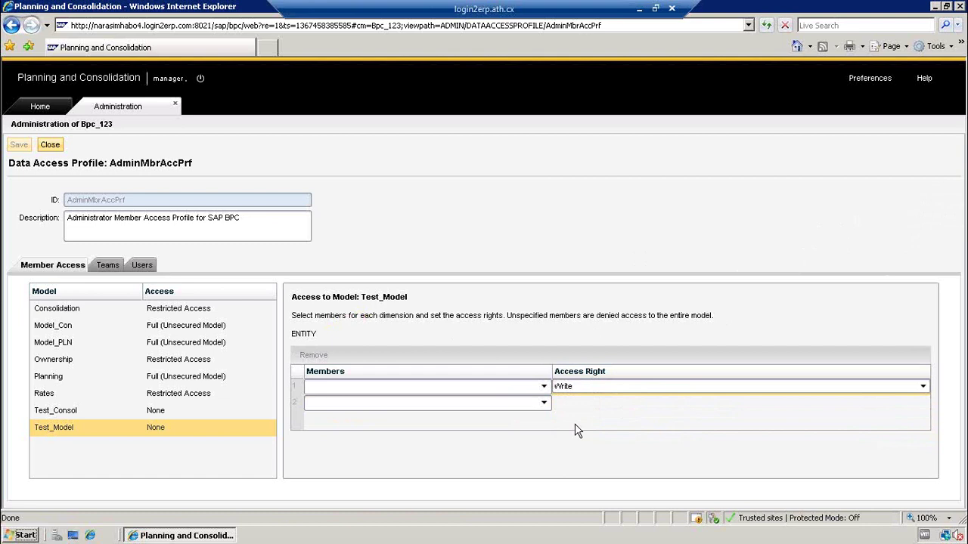
# - Restrict the ENTITY member to Africa with Write access, save the profile, and close it
pyautogui.click(545, 386)
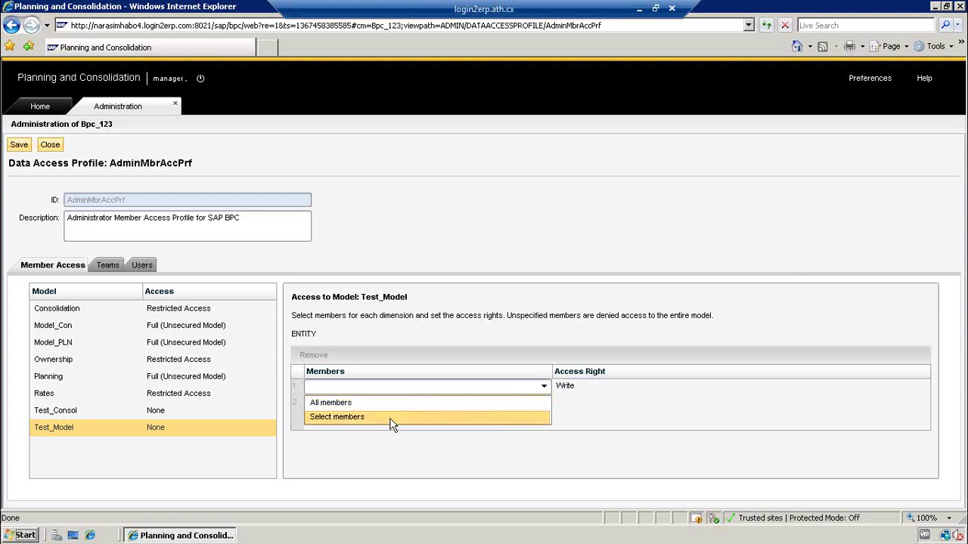
pyautogui.click(347, 416)
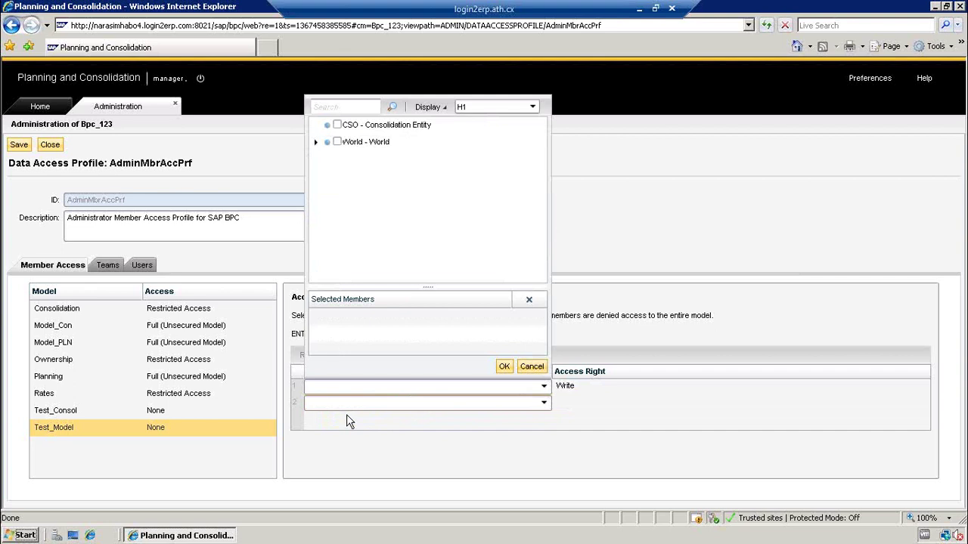
pyautogui.click(317, 142)
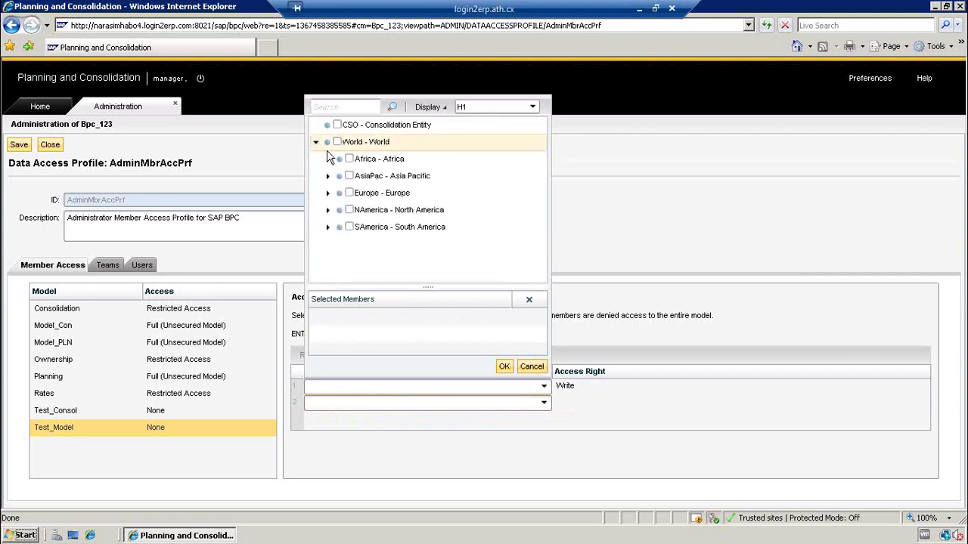
pyautogui.click(349, 159)
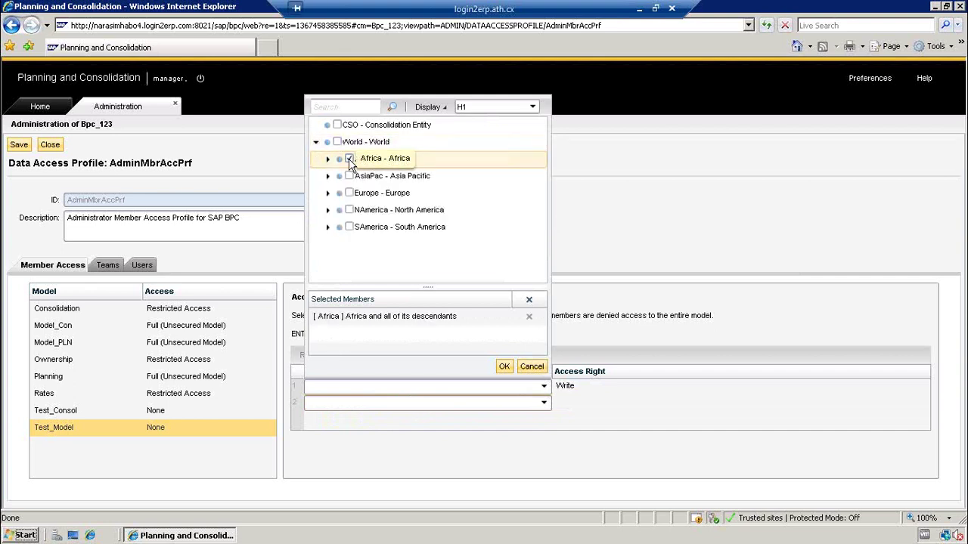
pyautogui.click(505, 368)
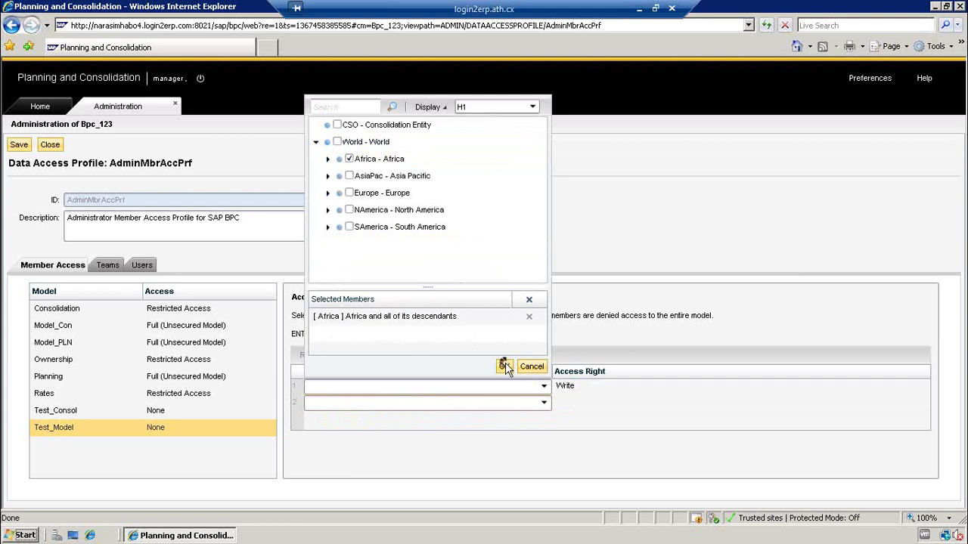
pyautogui.click(586, 391)
pyautogui.click(585, 391)
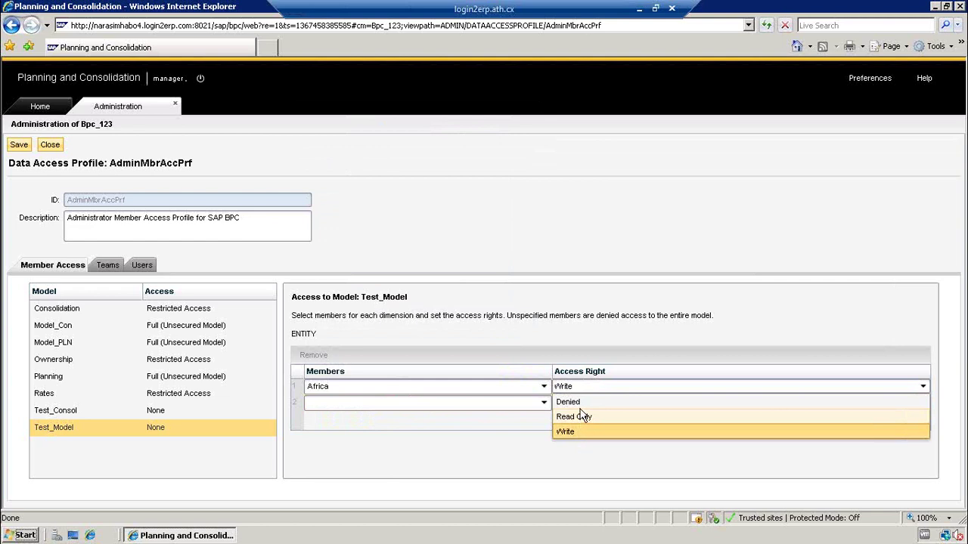
pyautogui.click(539, 333)
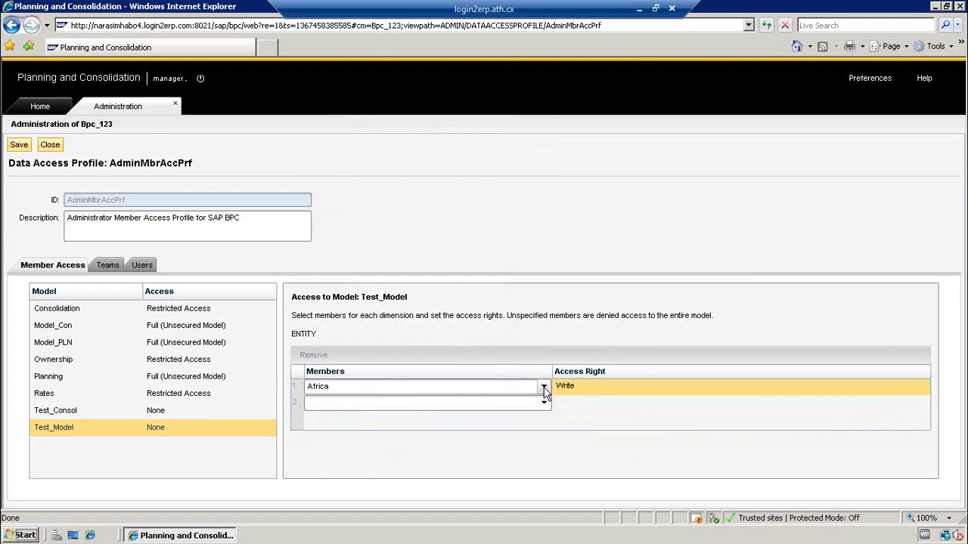
pyautogui.click(19, 145)
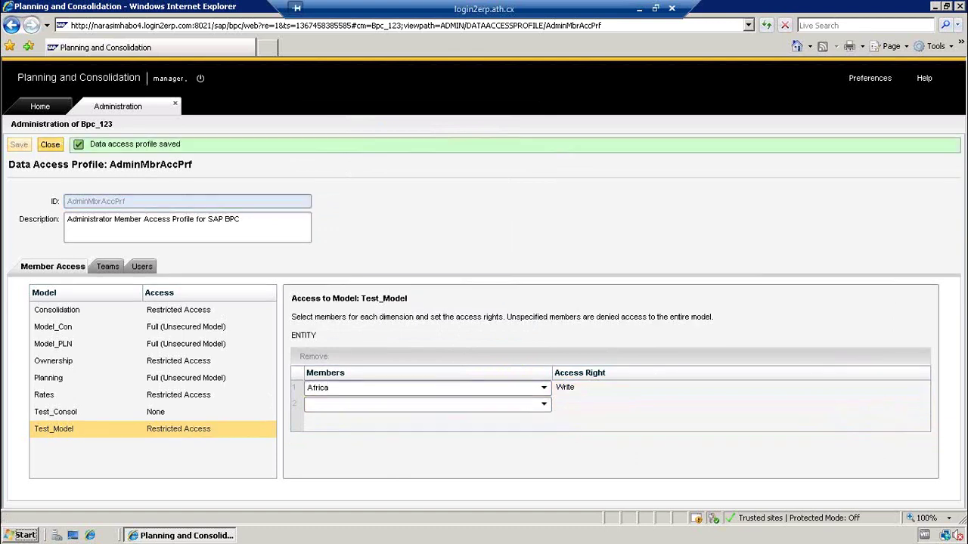
pyautogui.click(50, 144)
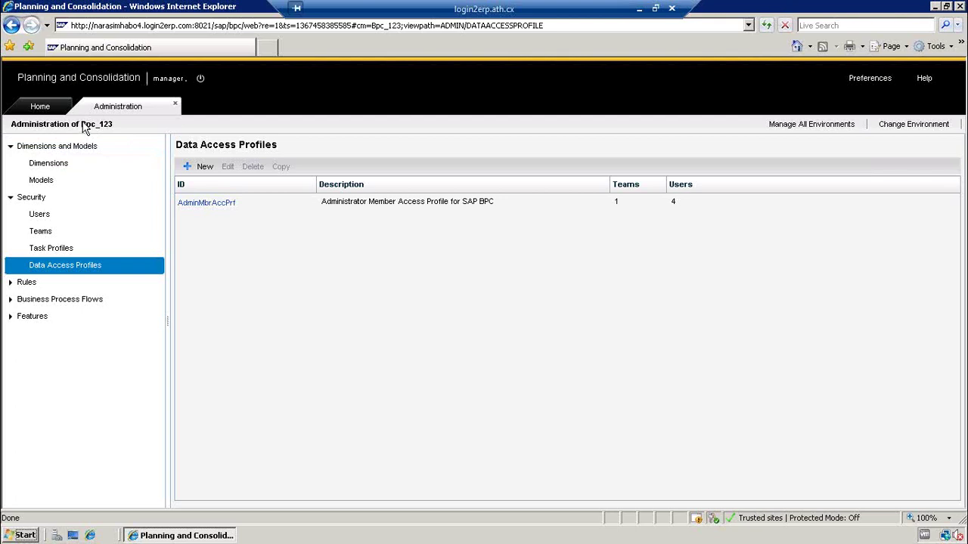
pyautogui.click(53, 170)
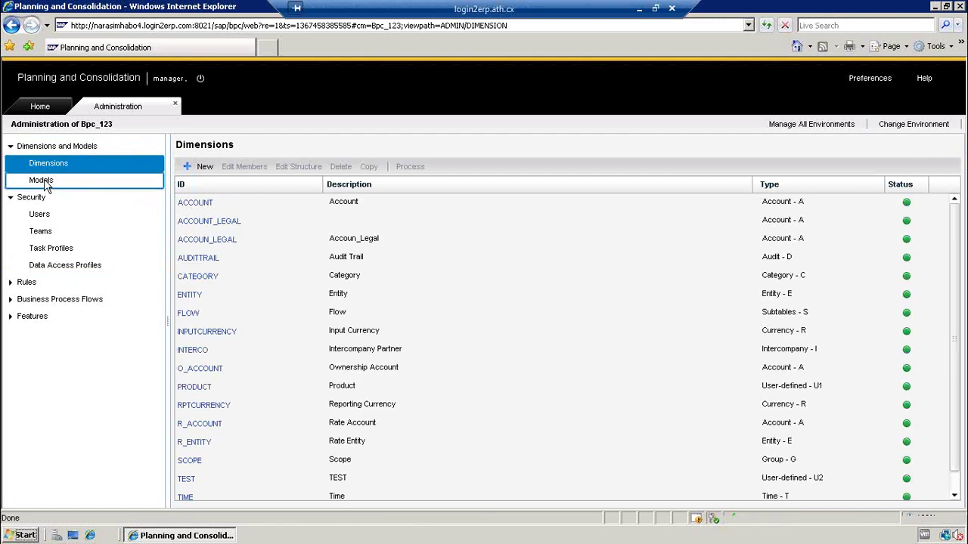
pyautogui.click(45, 181)
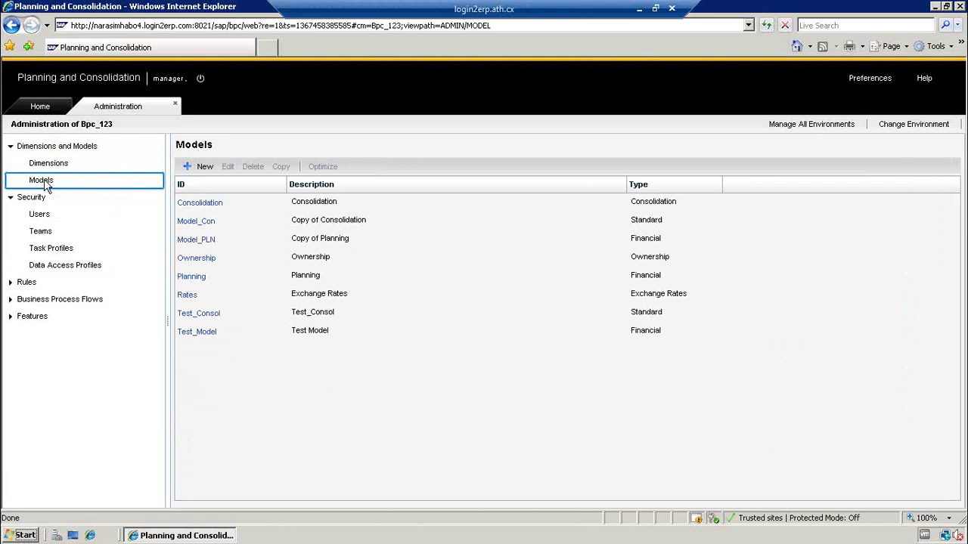
pyautogui.click(65, 266)
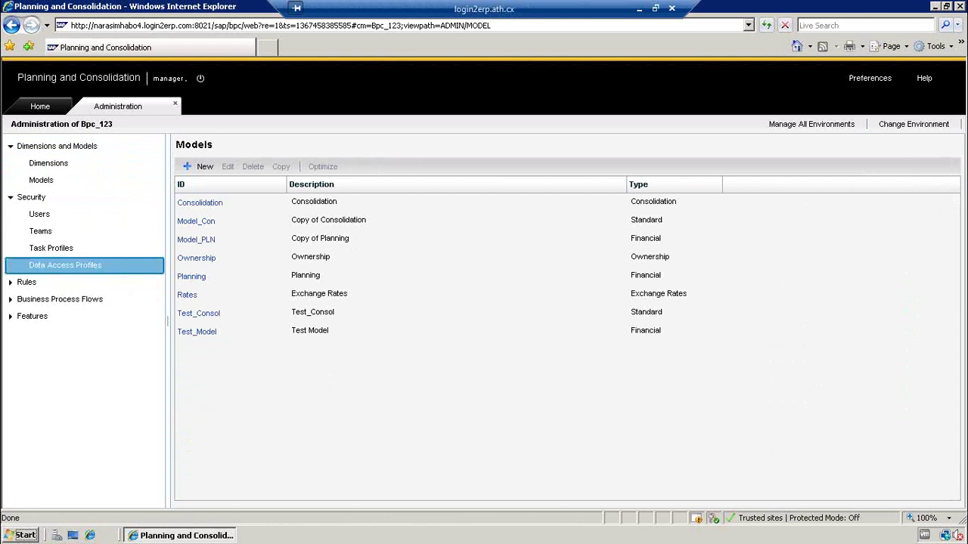
pyautogui.click(195, 205)
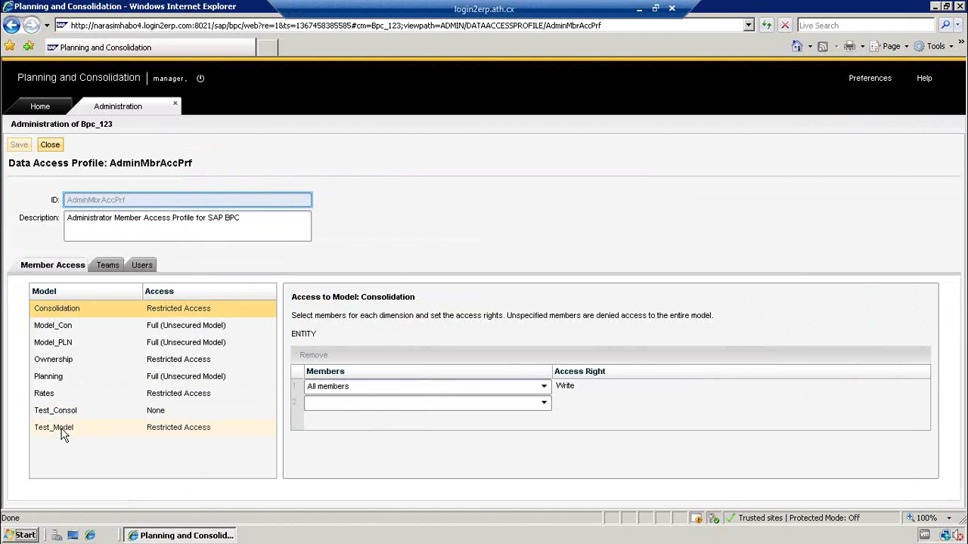
pyautogui.click(62, 429)
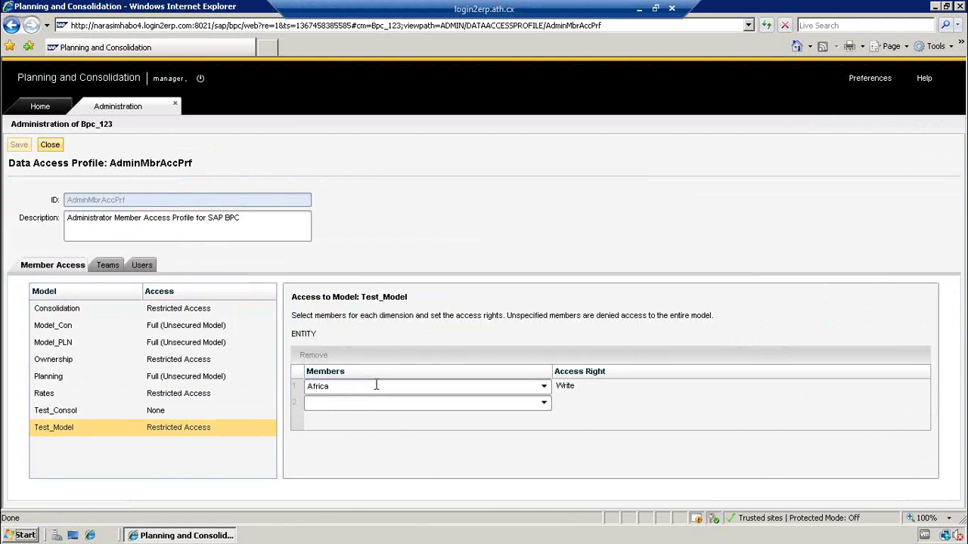
pyautogui.click(49, 144)
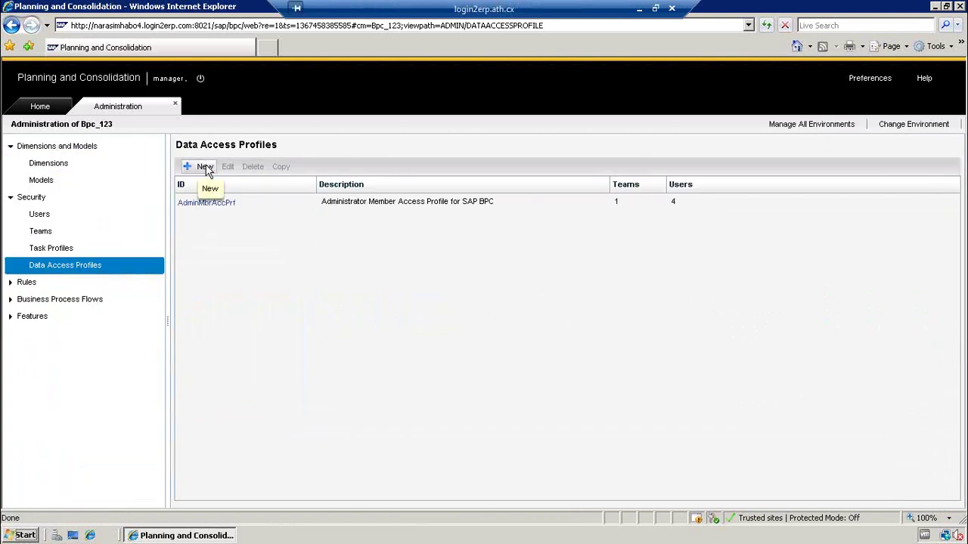
# - Start a new data access profile covering Test_Model and enter the ID 'Te'
pyautogui.click(204, 167)
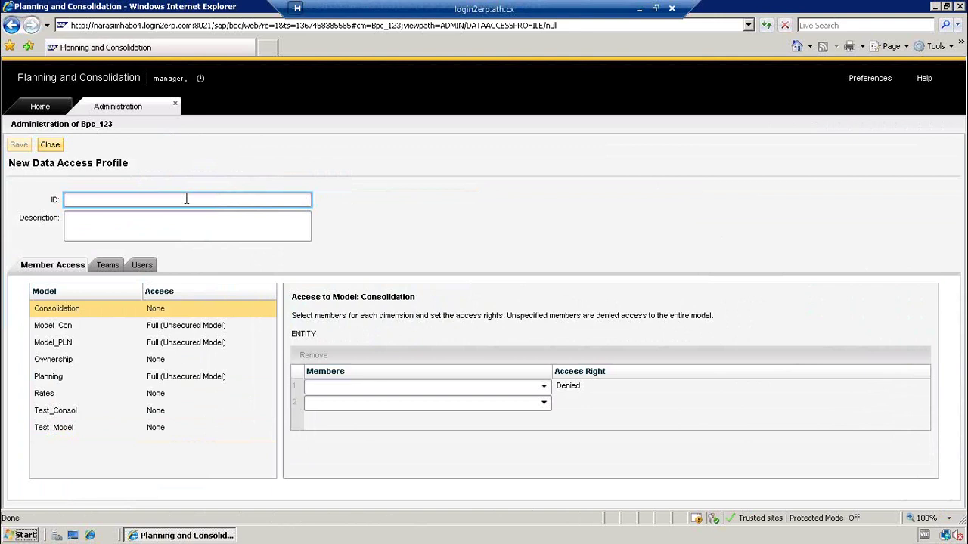
pyautogui.click(53, 428)
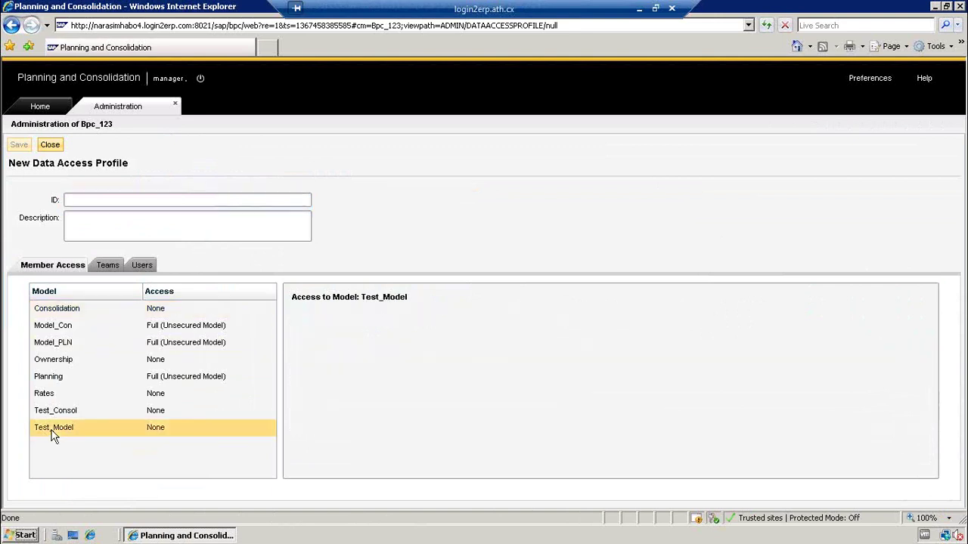
pyautogui.click(106, 201)
pyautogui.write('Test')
pyautogui.press('Tab')
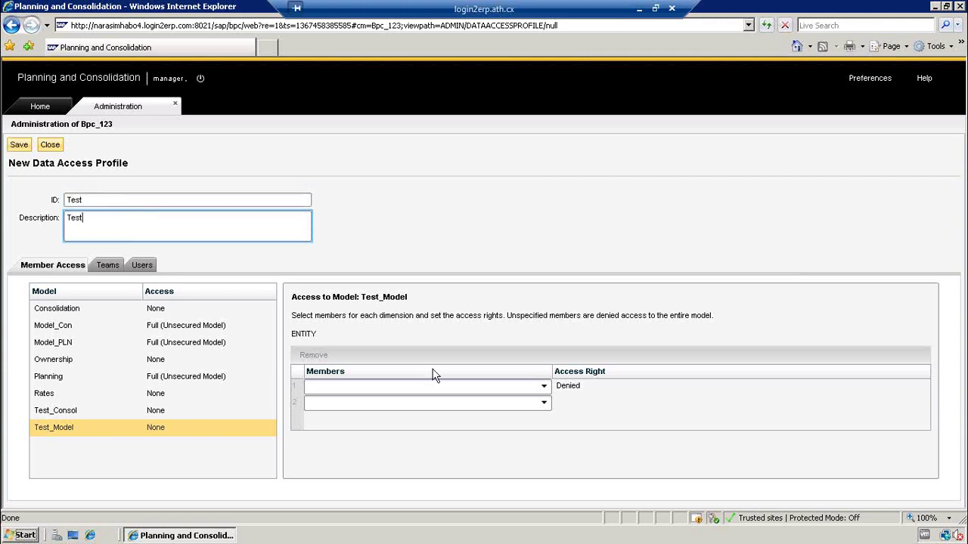
# - Give Test_Model Write access to all ENTITY members, save, and return to the list
pyautogui.click(428, 388)
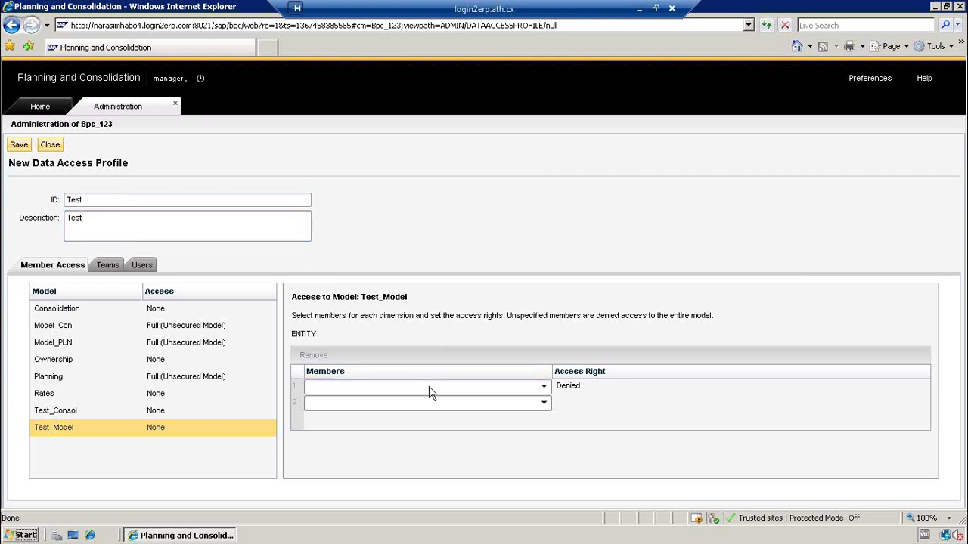
pyautogui.click(543, 387)
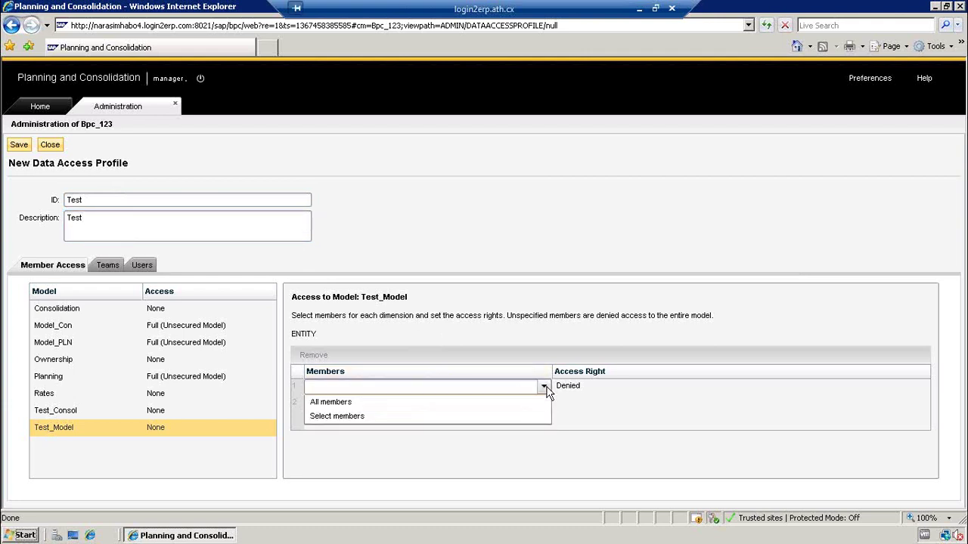
pyautogui.click(468, 409)
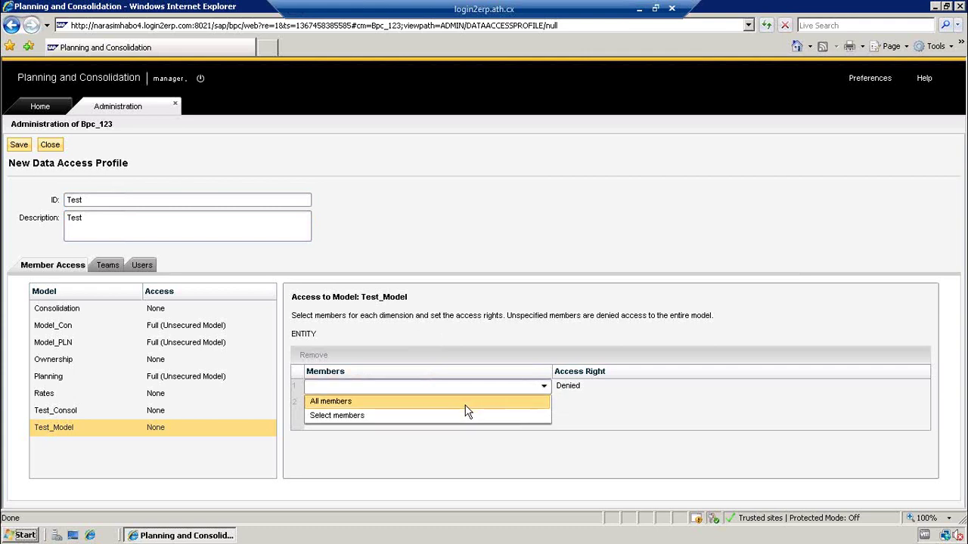
pyautogui.click(655, 393)
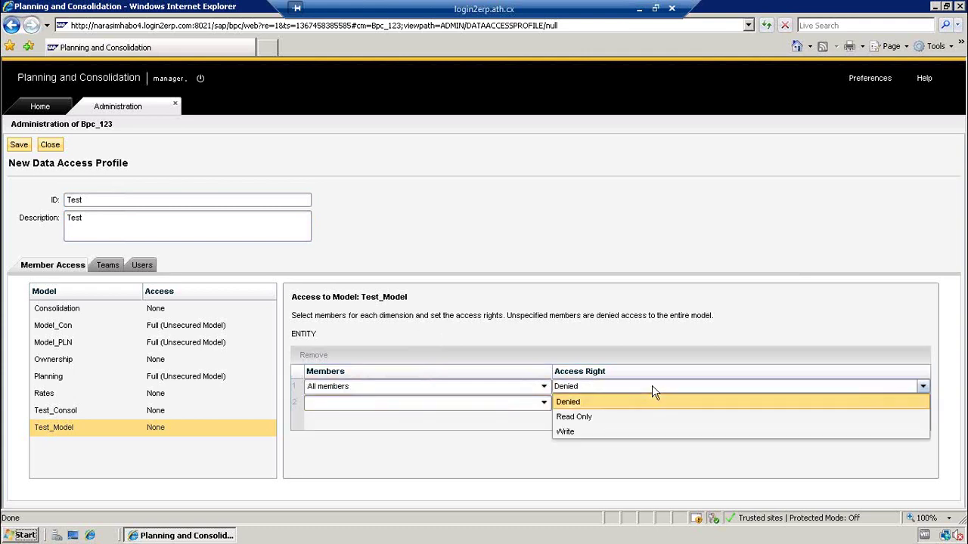
pyautogui.click(592, 435)
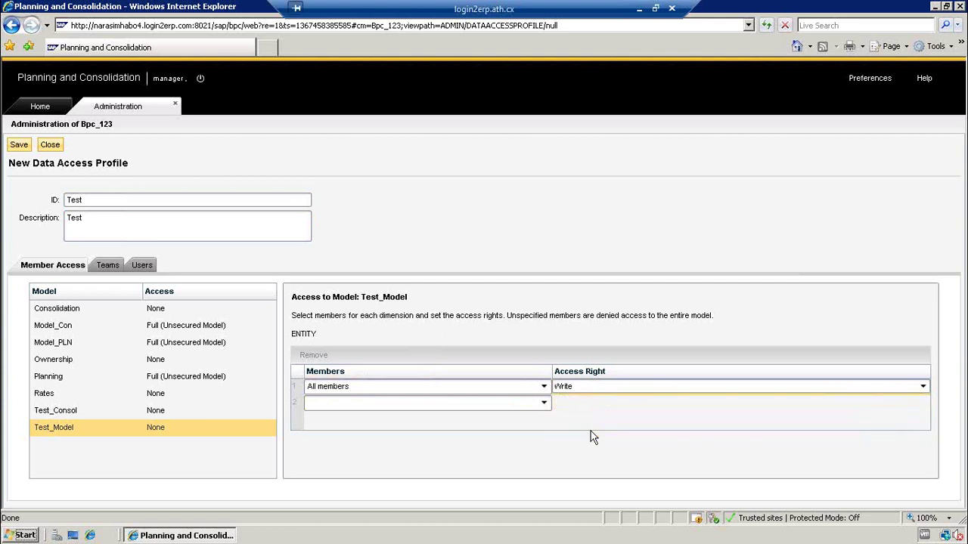
pyautogui.click(19, 145)
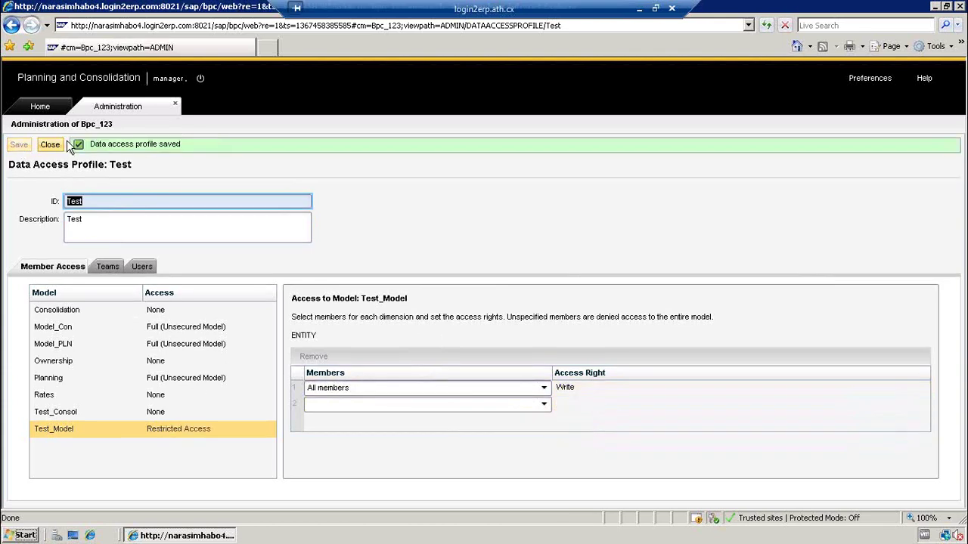
pyautogui.click(61, 146)
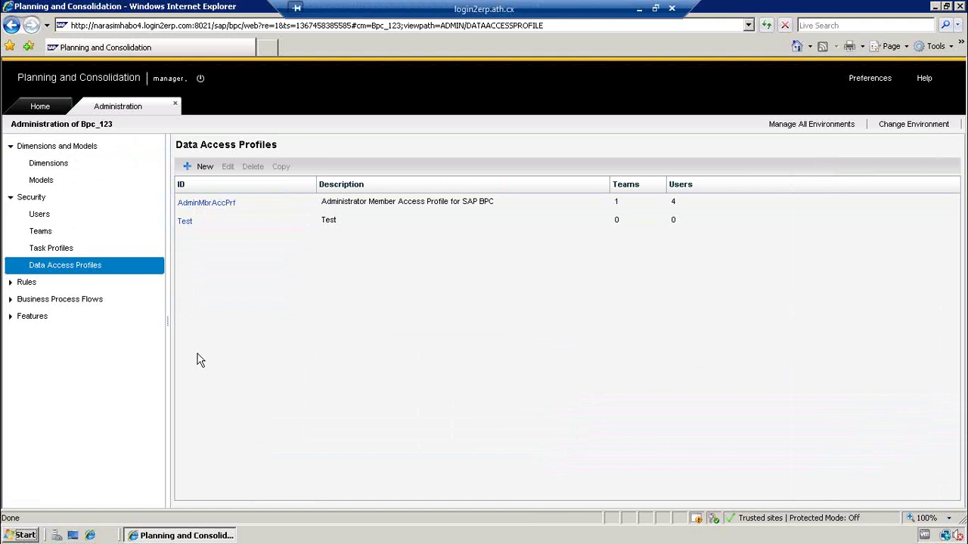
# - Delete the Test profile with confirmation, leaving AdminMbrAccPrf selected in the list
pyautogui.click(186, 223)
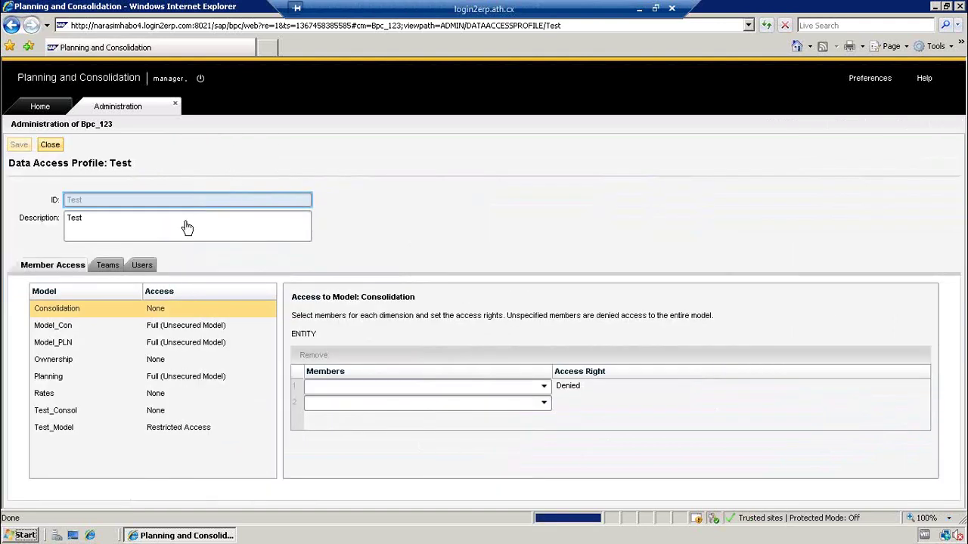
pyautogui.click(46, 145)
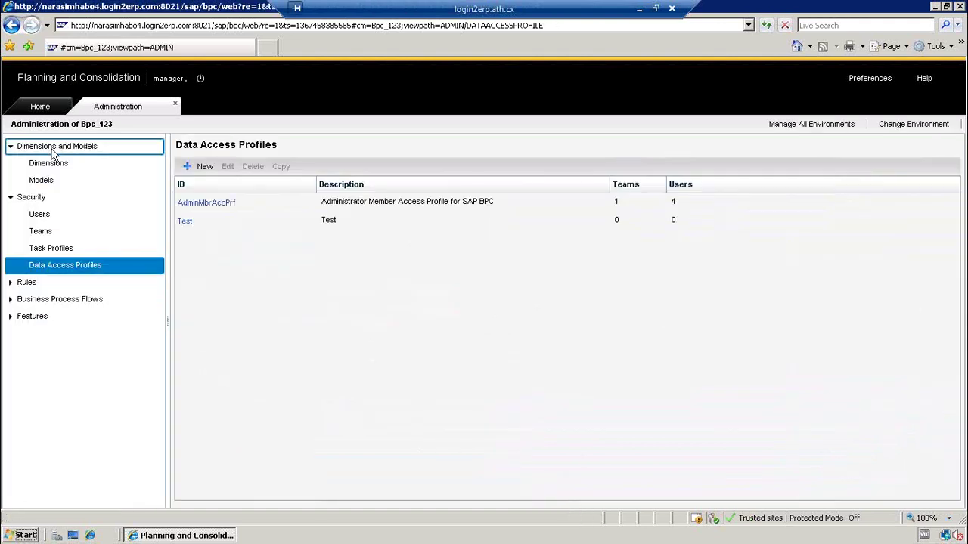
pyautogui.click(333, 227)
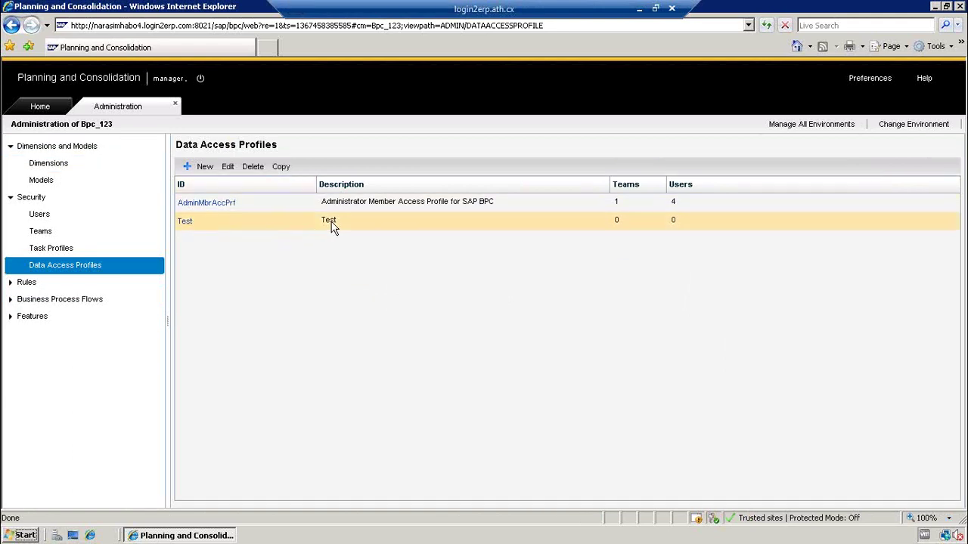
pyautogui.click(252, 168)
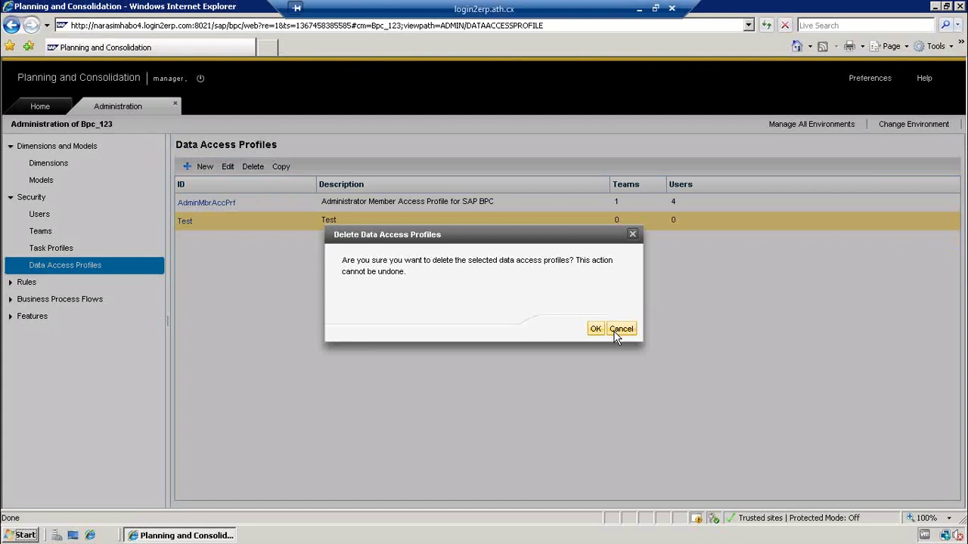
pyautogui.click(596, 330)
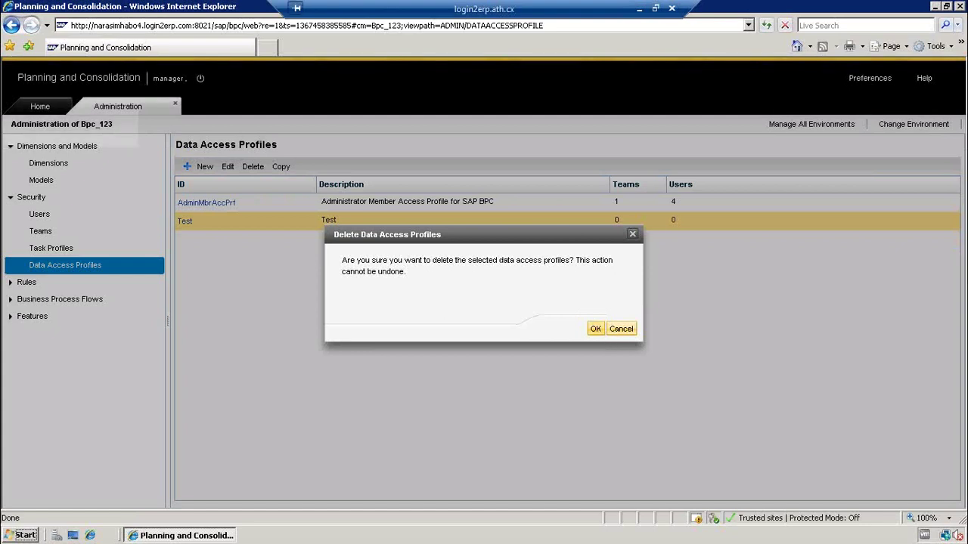
pyautogui.click(361, 225)
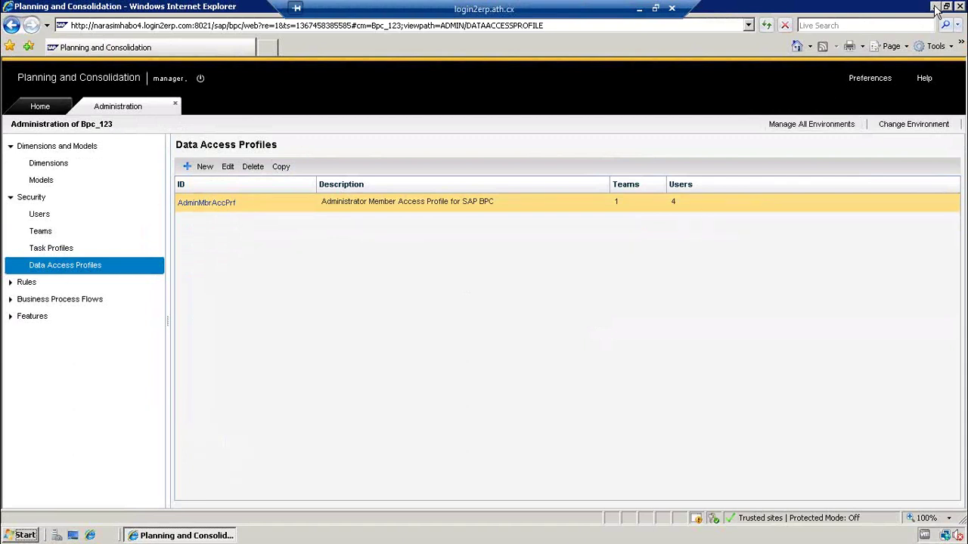
pyautogui.click(934, 6)
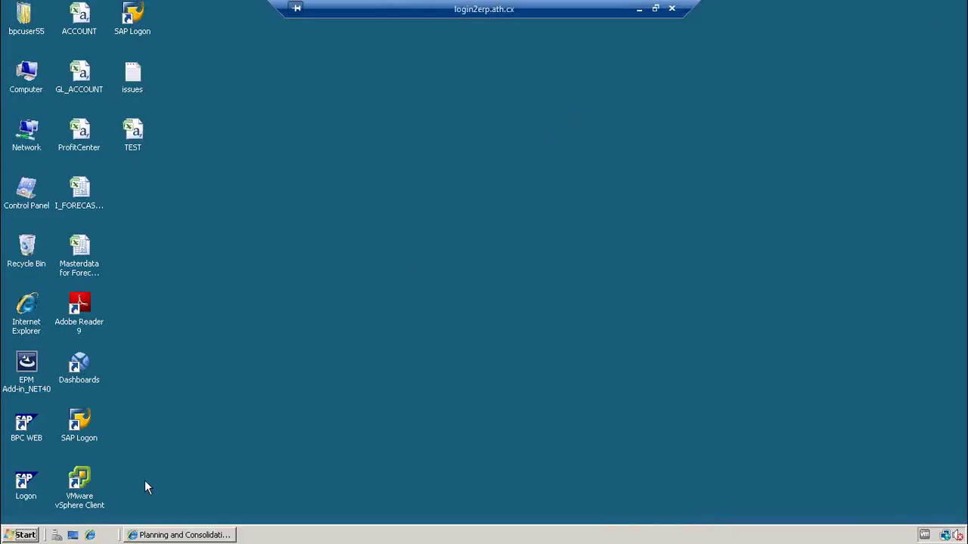
pyautogui.click(175, 535)
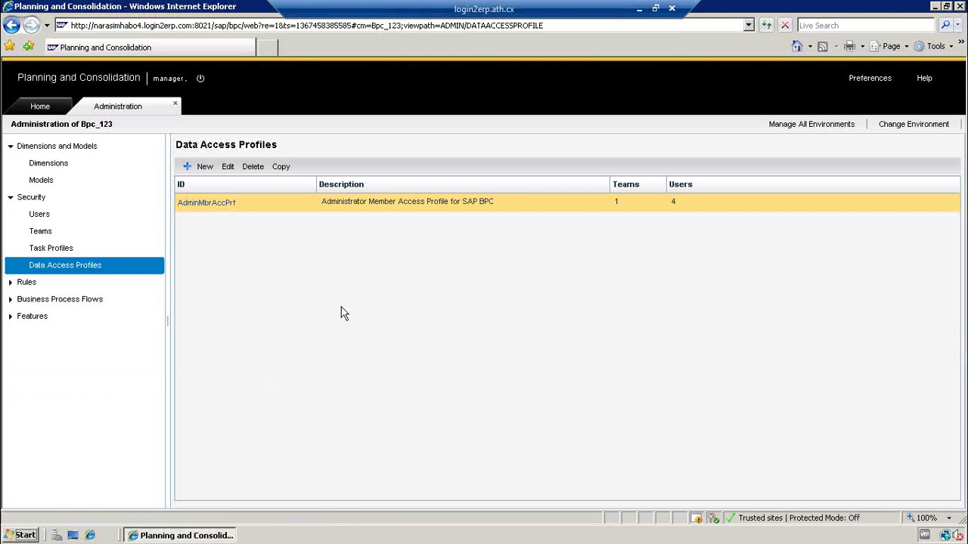
pyautogui.click(42, 108)
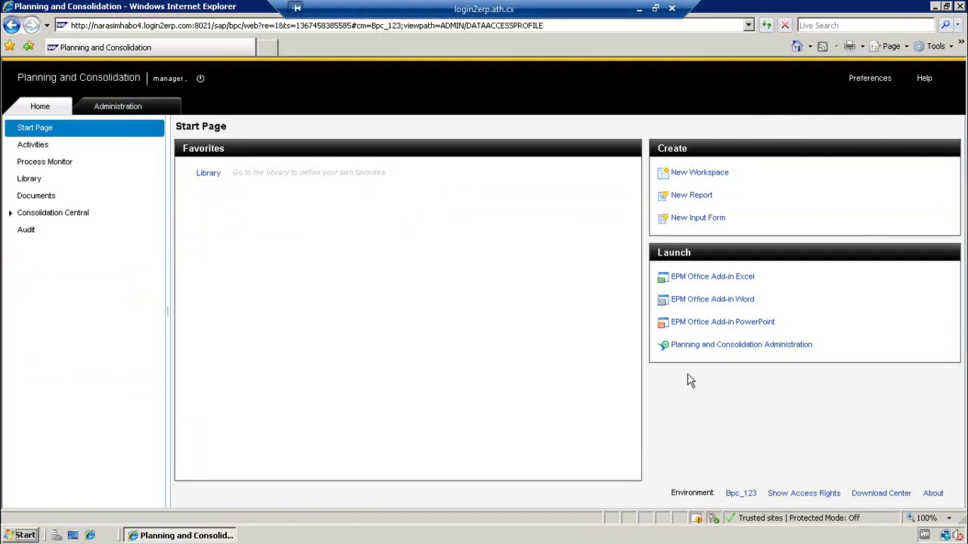
pyautogui.click(131, 106)
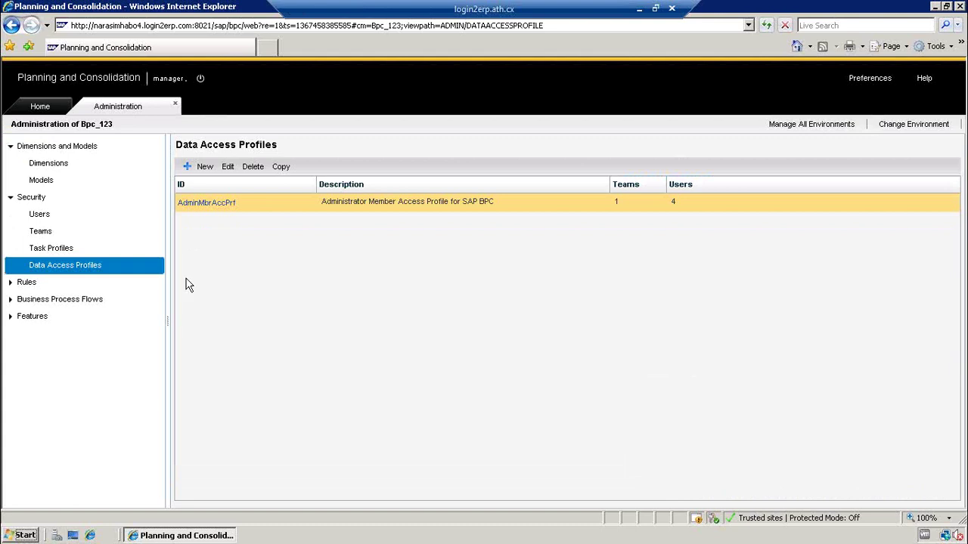
pyautogui.click(211, 204)
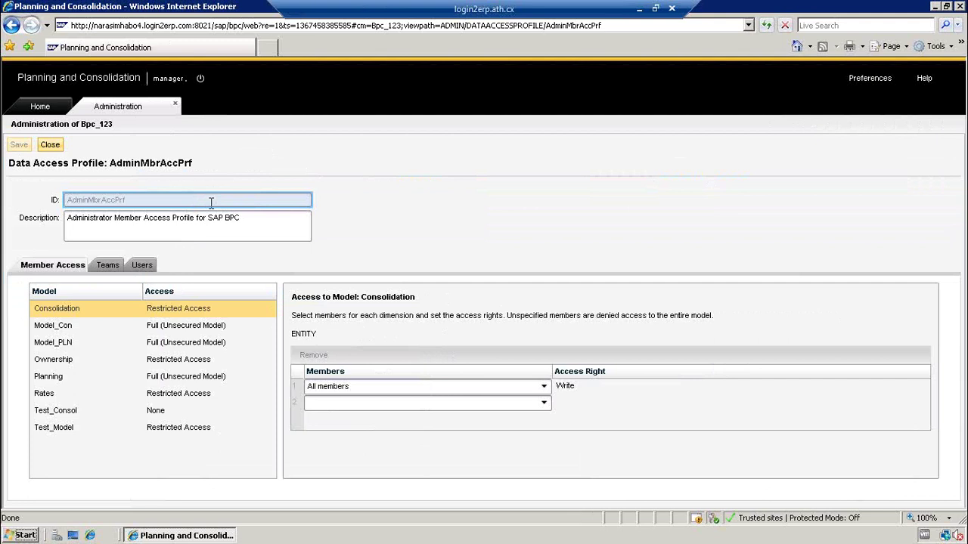
pyautogui.click(105, 271)
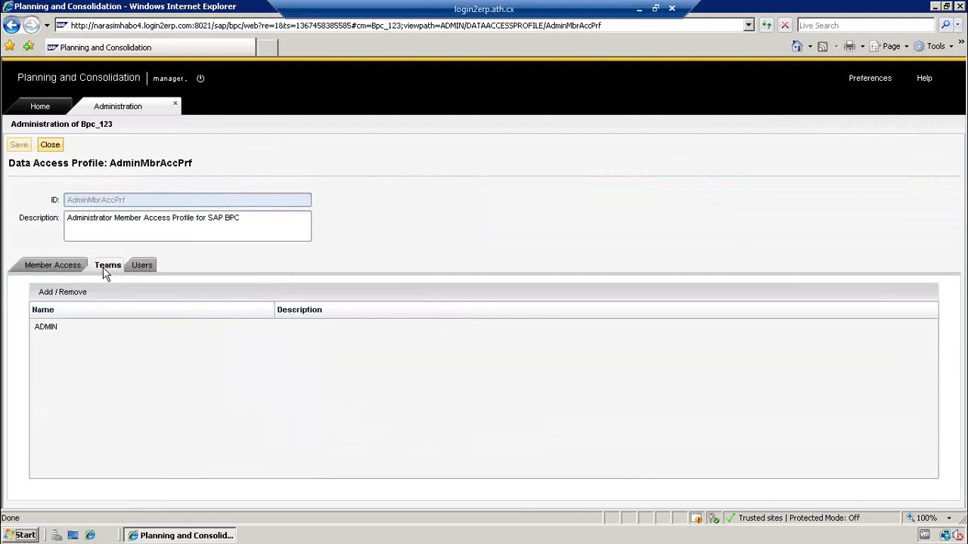
pyautogui.click(53, 267)
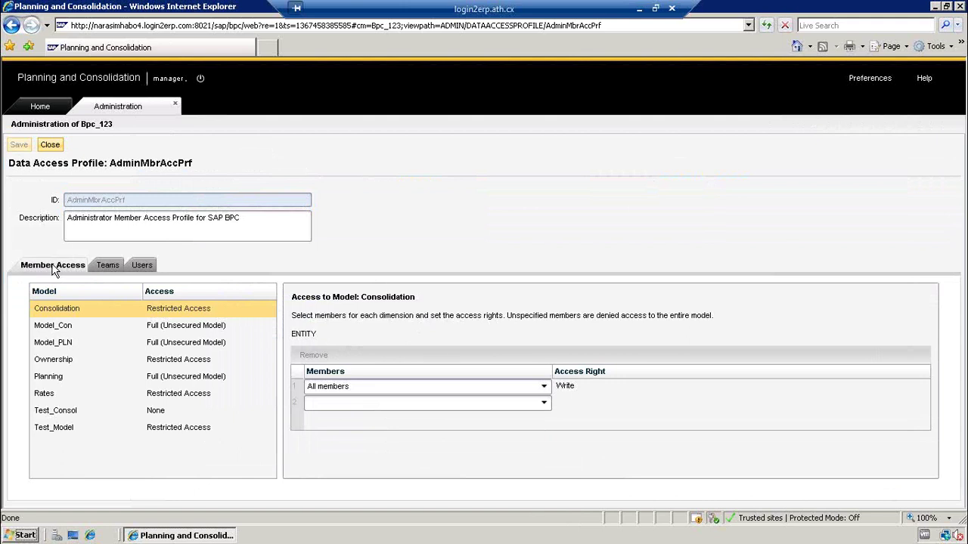
pyautogui.click(51, 144)
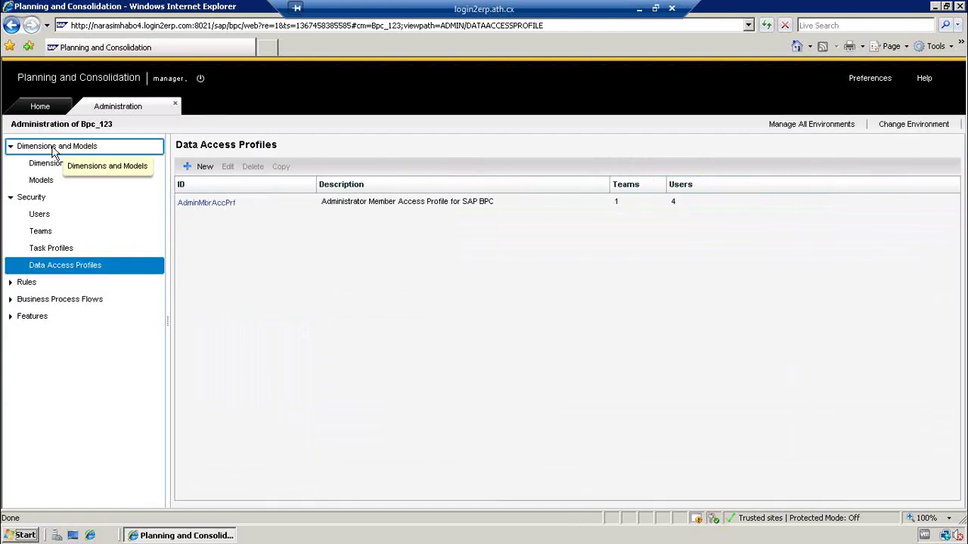
pyautogui.click(40, 212)
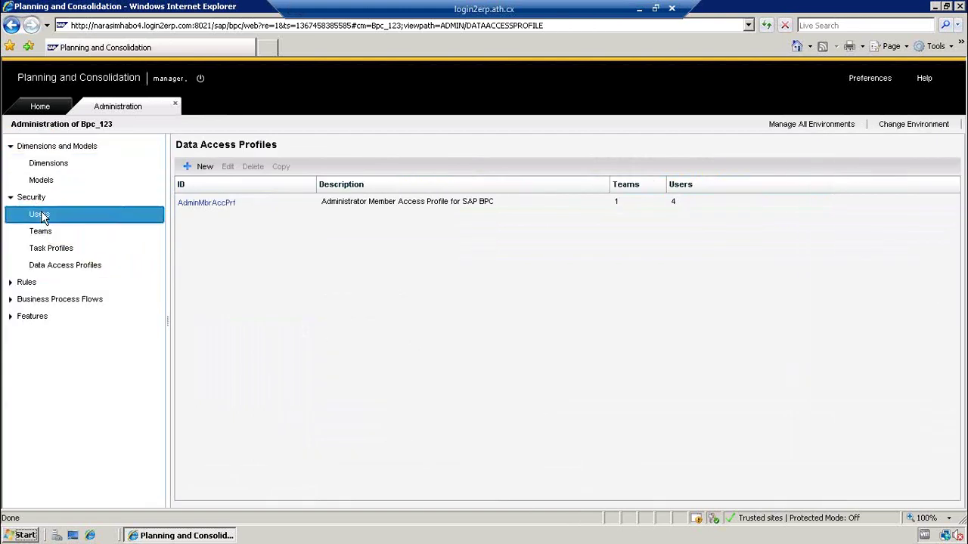
pyautogui.click(53, 254)
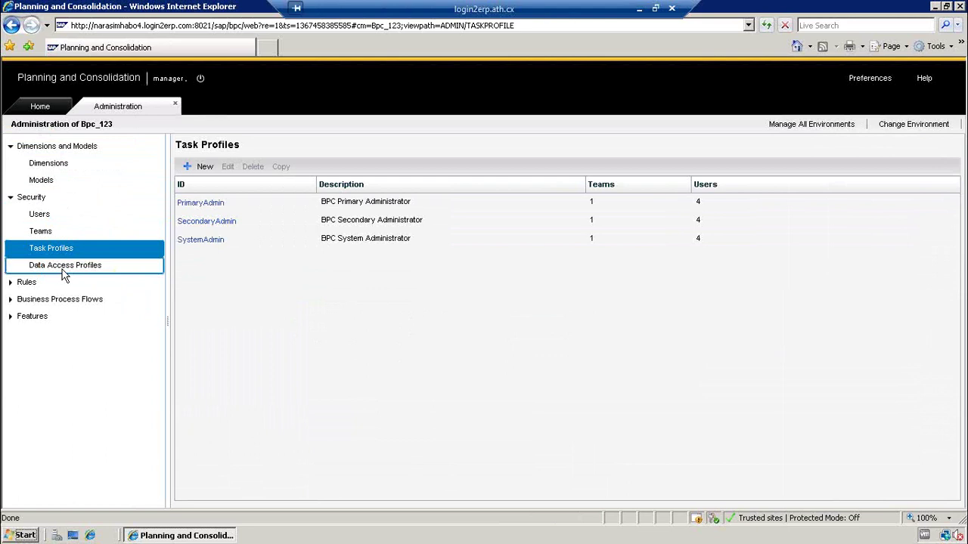
pyautogui.click(64, 276)
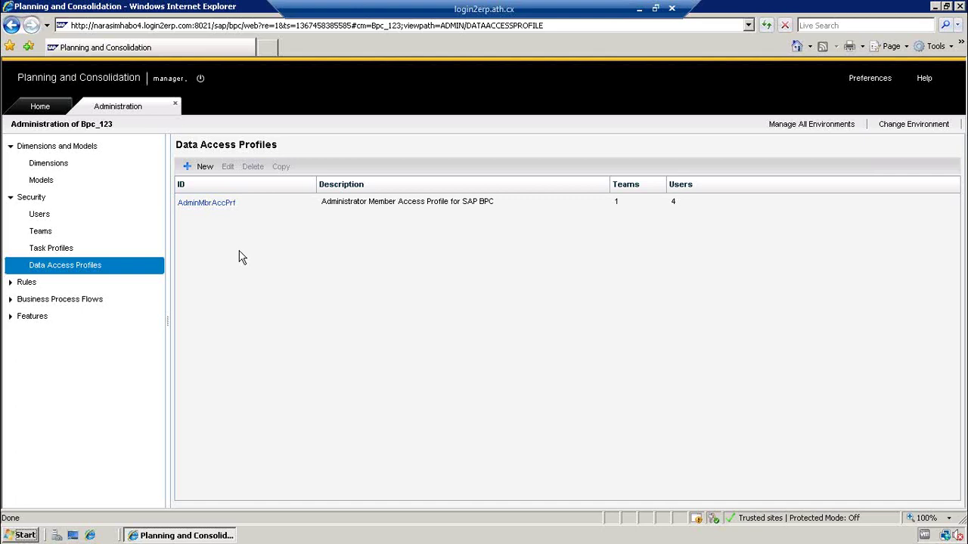
pyautogui.click(65, 251)
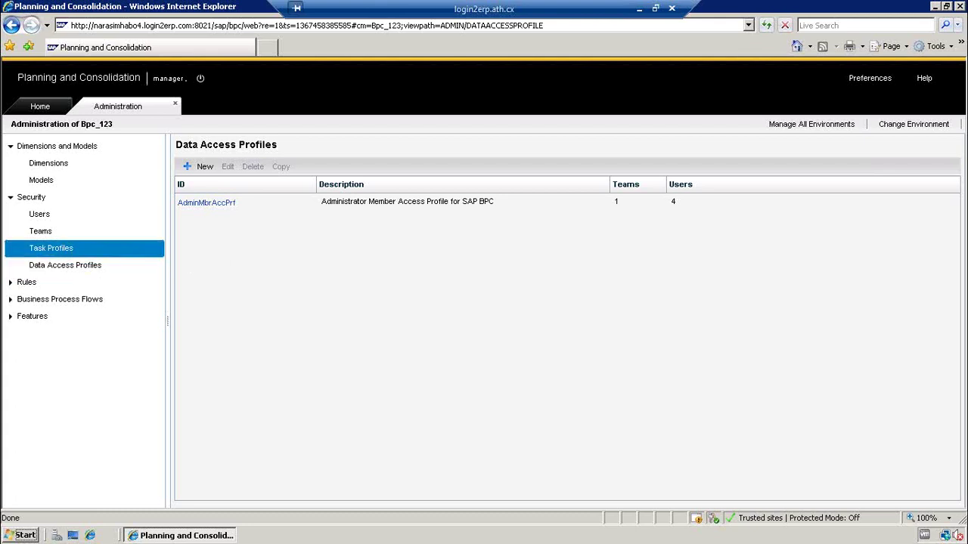
pyautogui.click(75, 265)
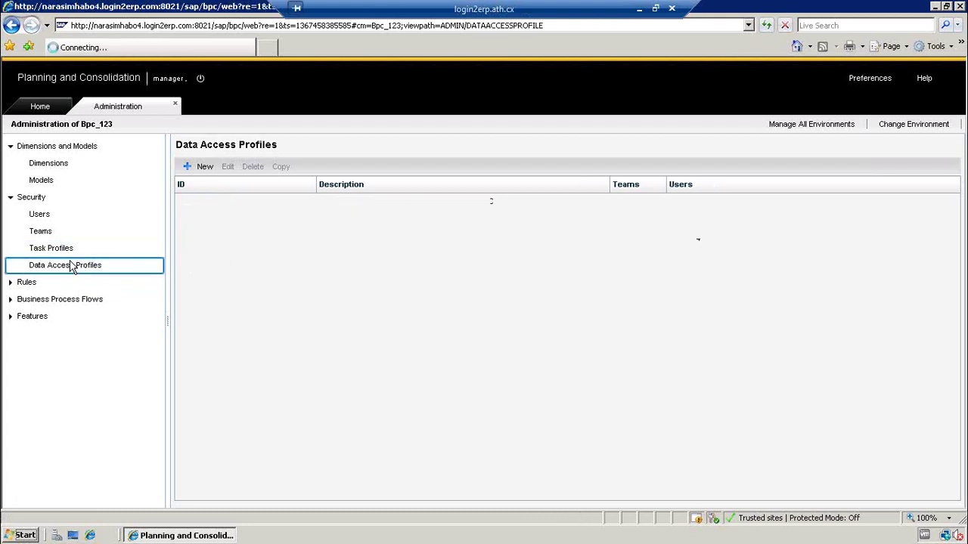
pyautogui.click(41, 232)
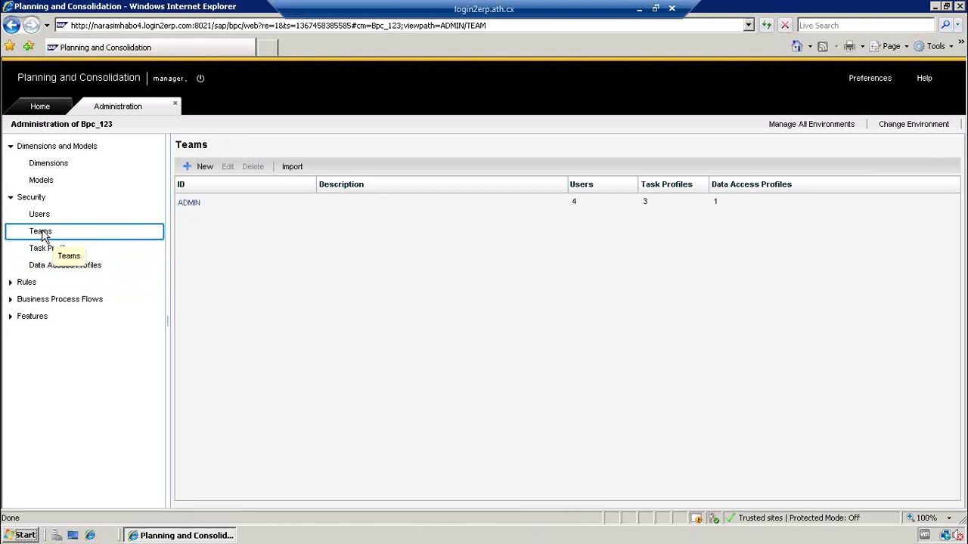
pyautogui.click(39, 215)
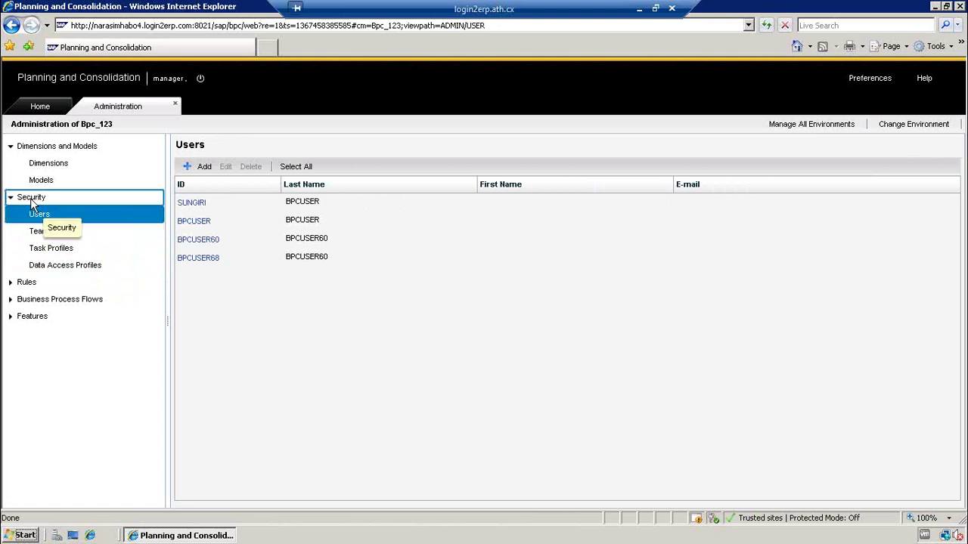
pyautogui.click(30, 198)
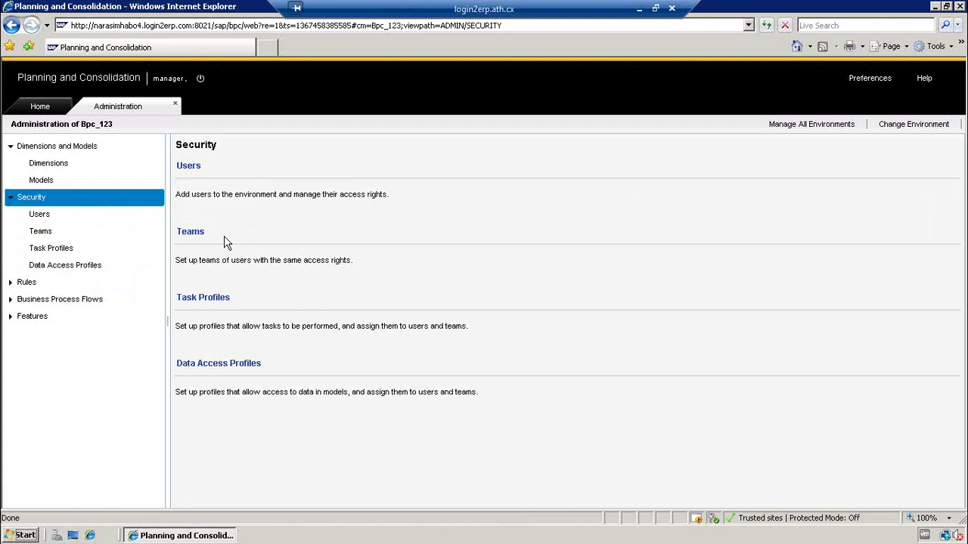
pyautogui.click(65, 268)
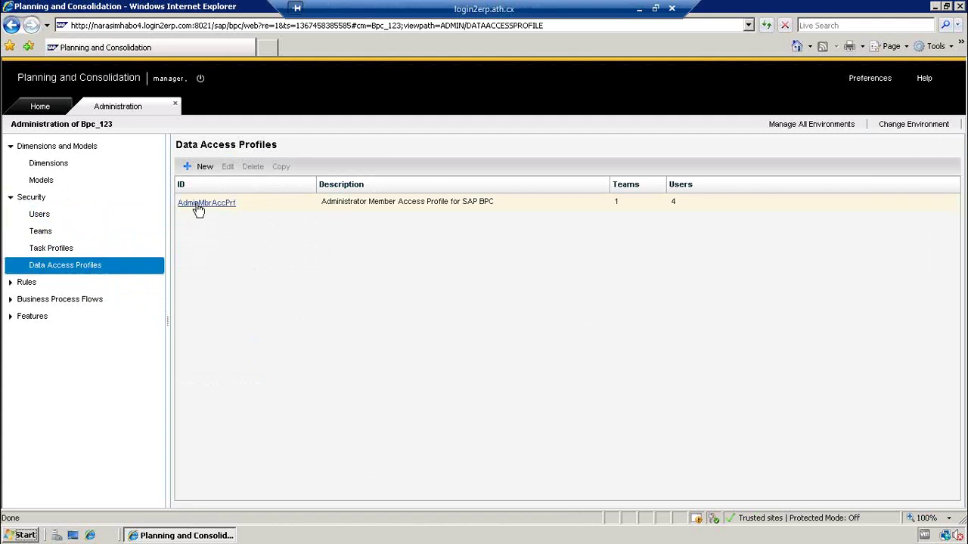
# - Open and close AdminMbrAccPrf, discard a blank new profile form, then show the Models list
pyautogui.click(197, 204)
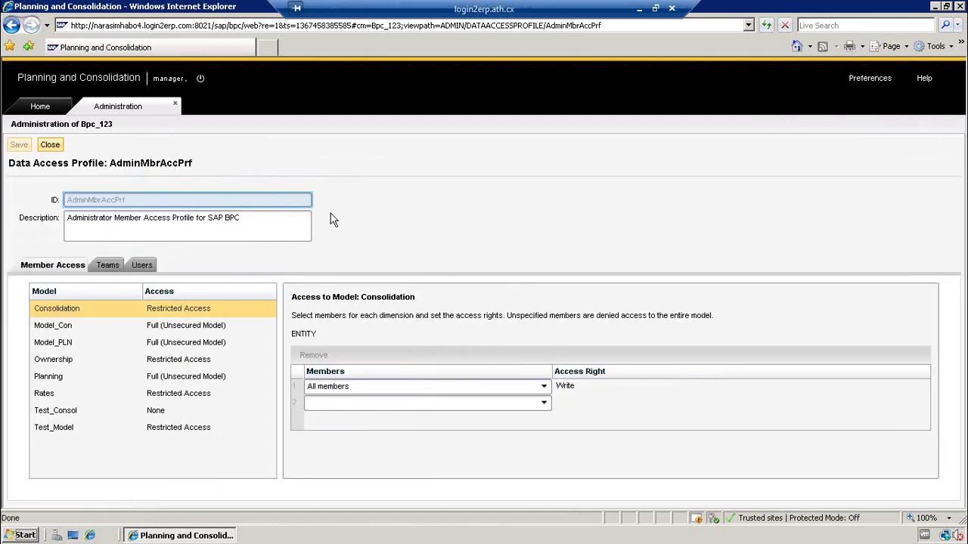
pyautogui.click(55, 148)
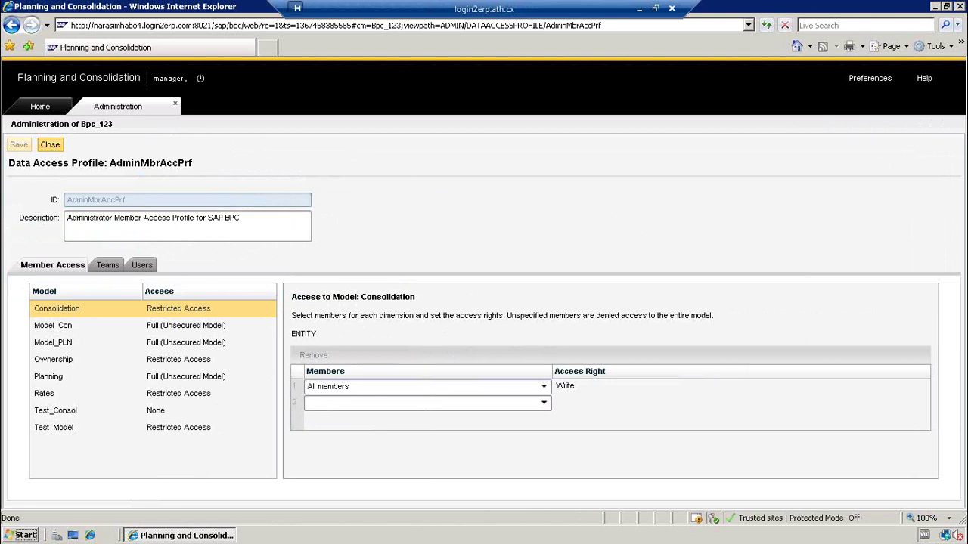
pyautogui.click(205, 167)
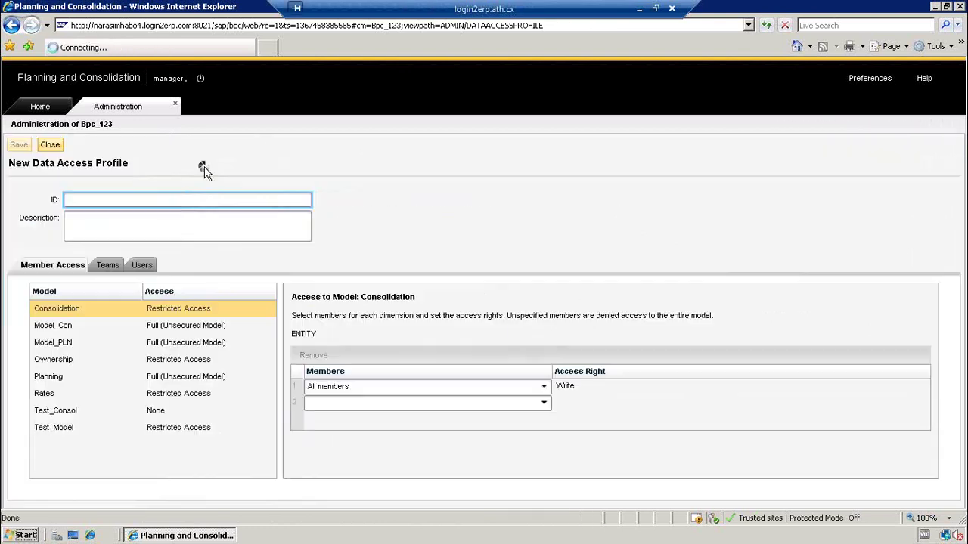
pyautogui.click(53, 148)
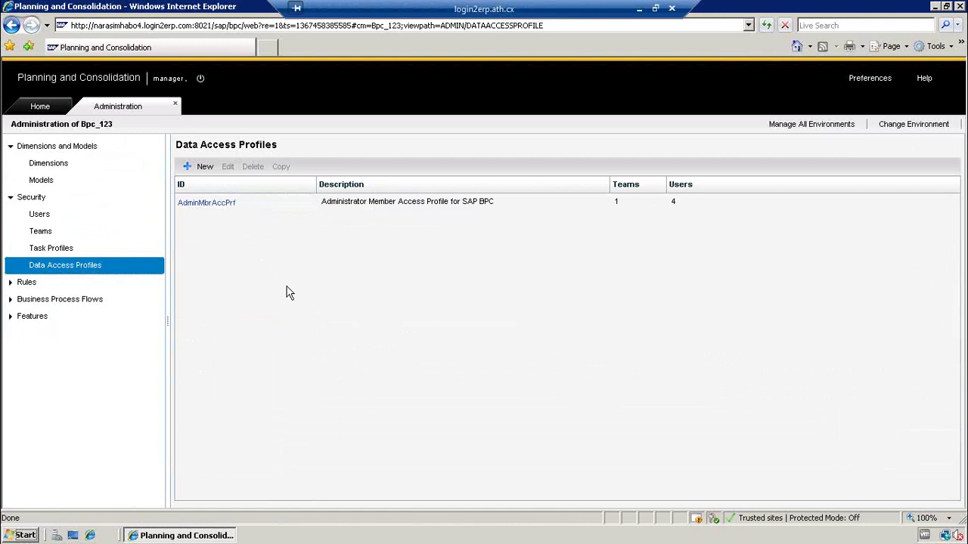
pyautogui.click(53, 182)
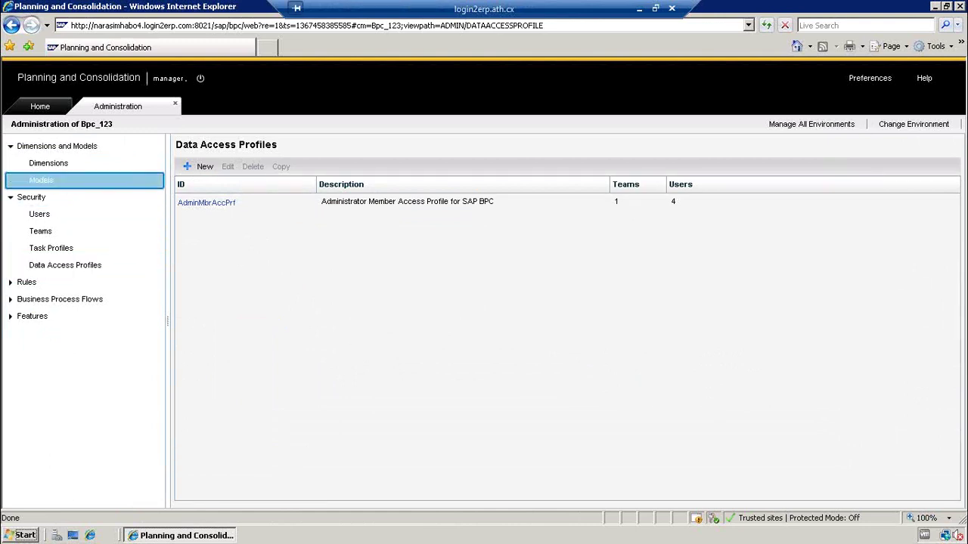
# - Mark CATEGORY as a secured dimension in Test_Model, save, and open Data Access Profiles
pyautogui.click(203, 333)
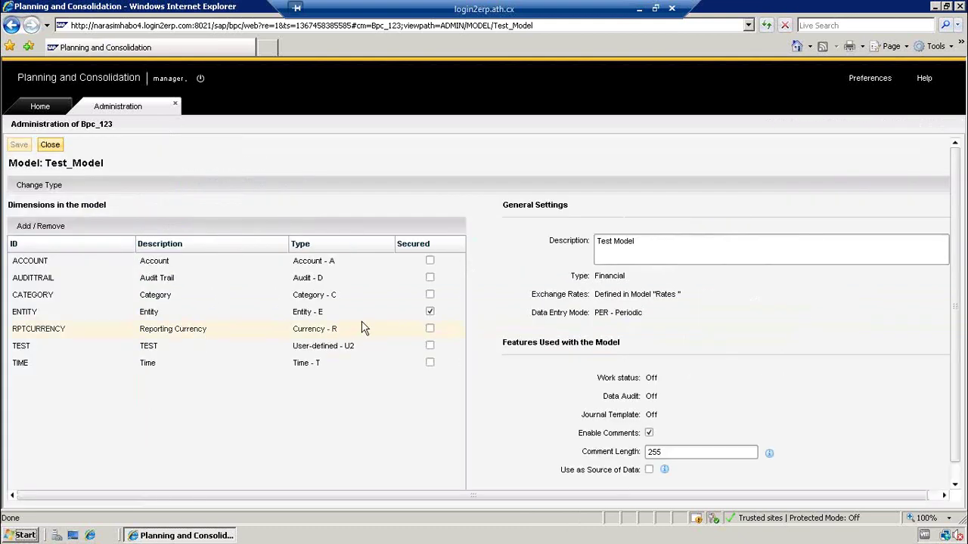
pyautogui.click(430, 296)
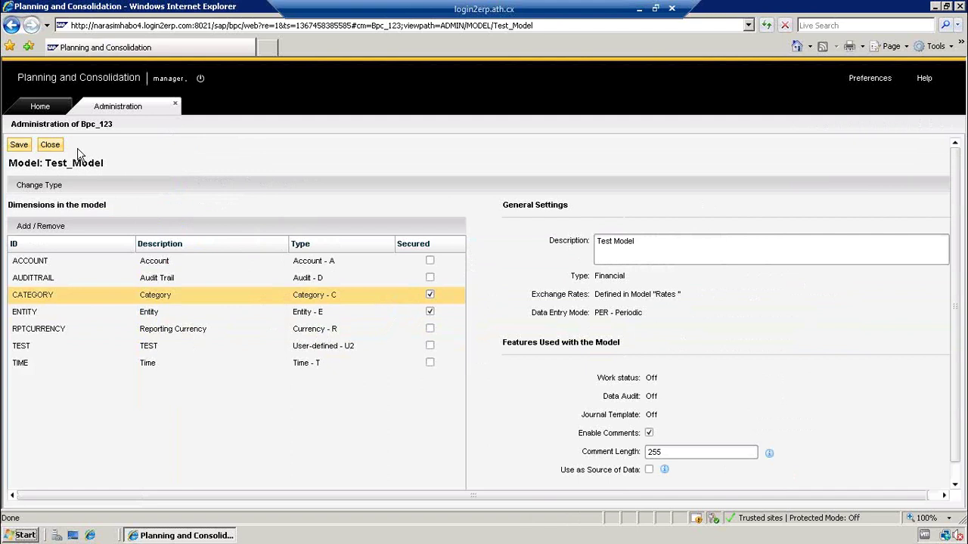
pyautogui.click(20, 146)
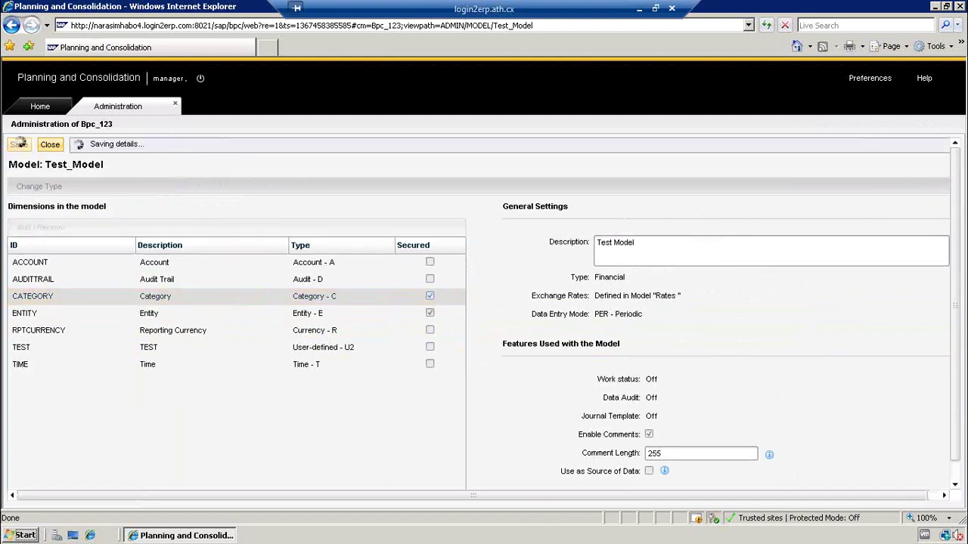
pyautogui.click(50, 144)
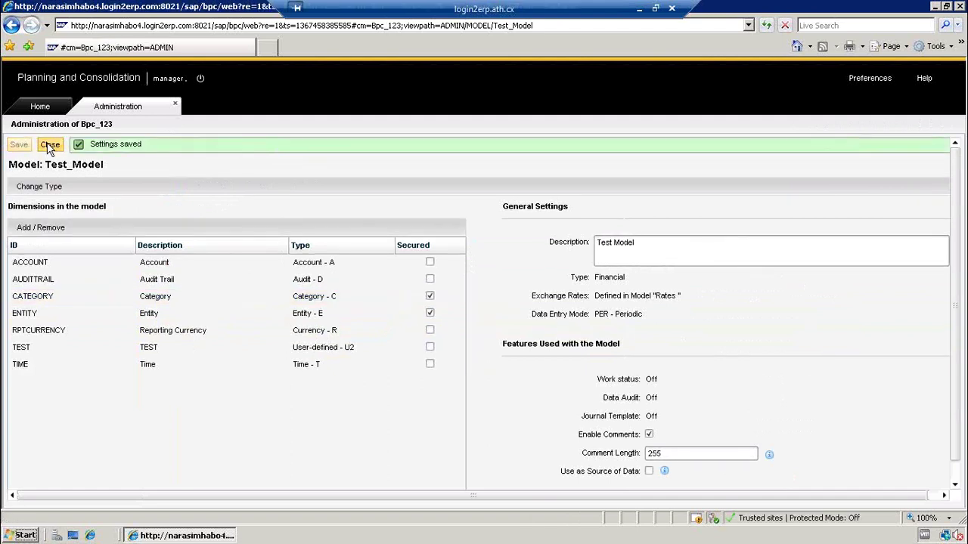
pyautogui.click(80, 266)
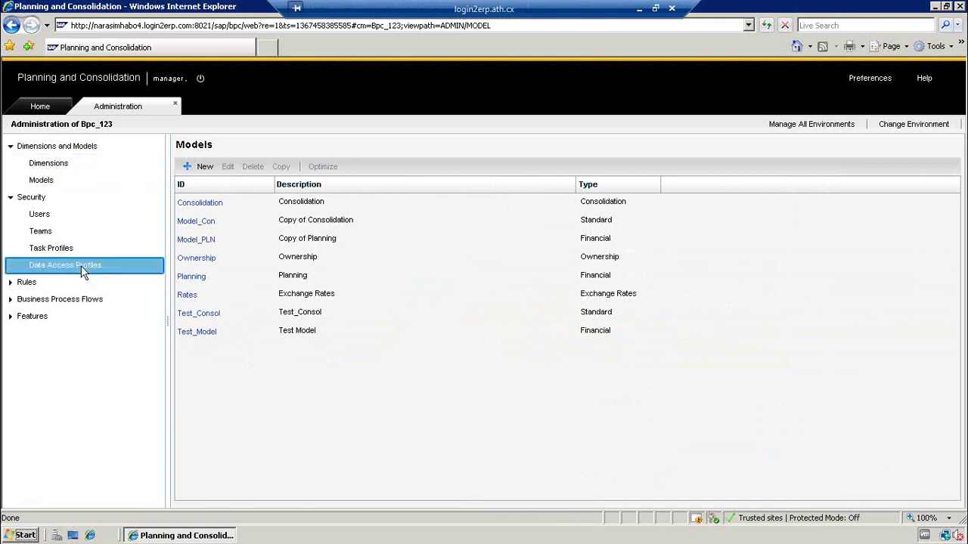
# - In AdminMbrAccPrf, restrict Test_Model's CATEGORY members to Actual and open its access right choices
pyautogui.click(200, 204)
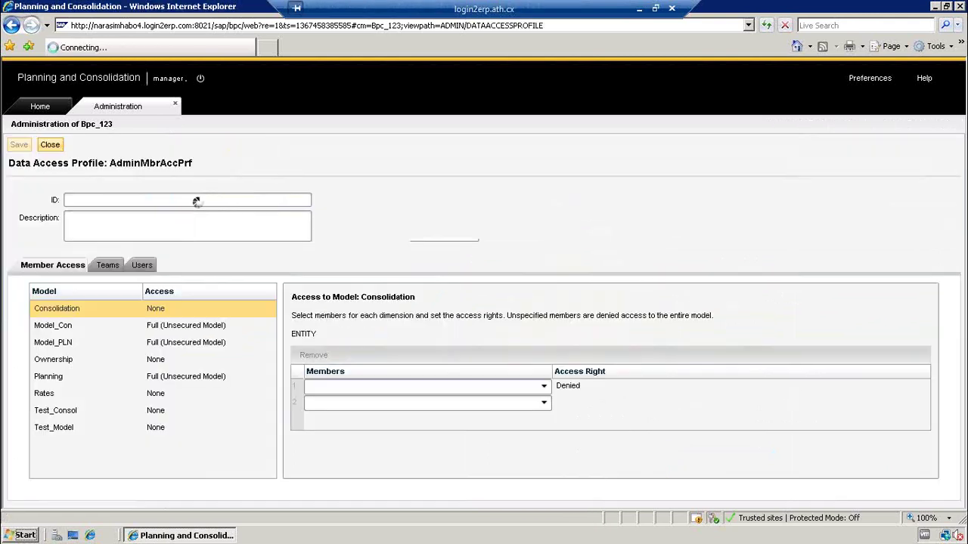
pyautogui.click(53, 428)
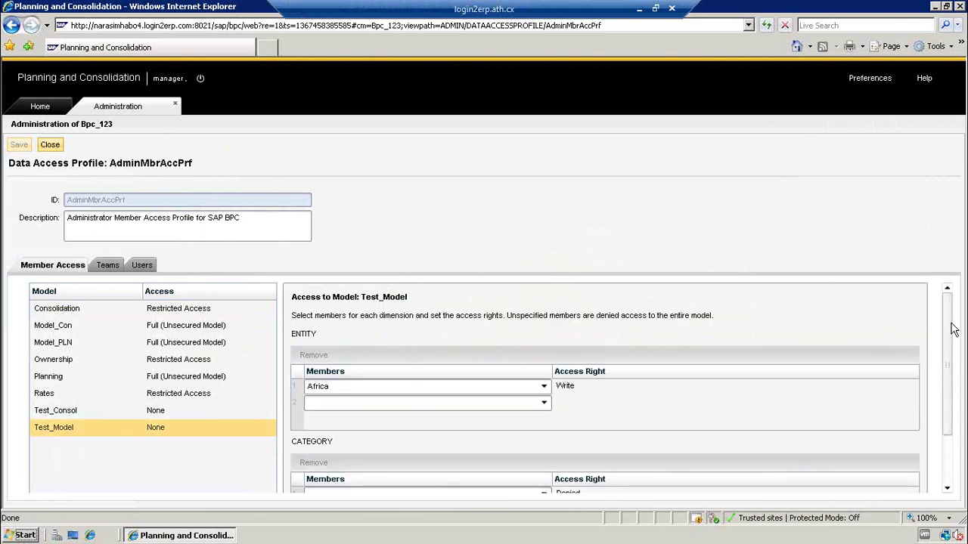
pyautogui.scroll(-2, 953, 329)
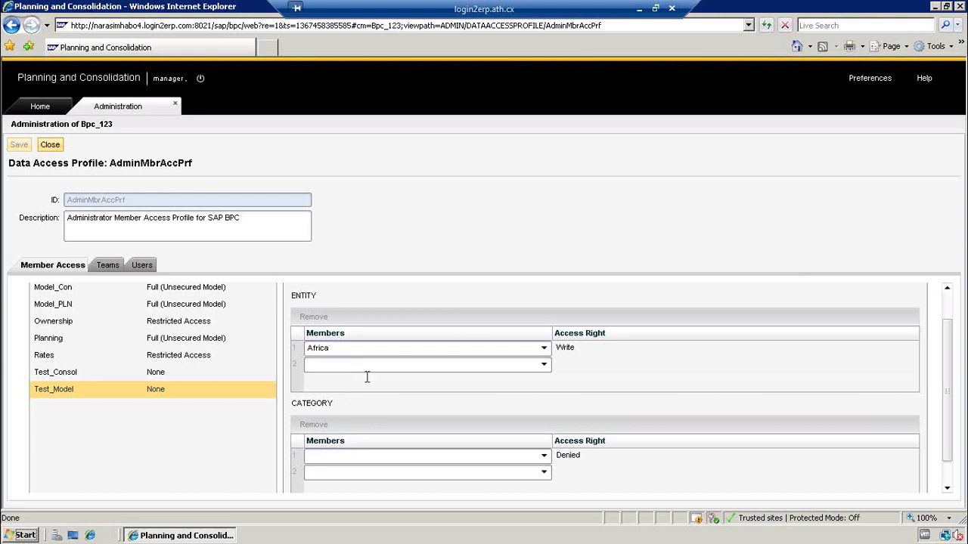
pyautogui.click(544, 456)
pyautogui.click(416, 484)
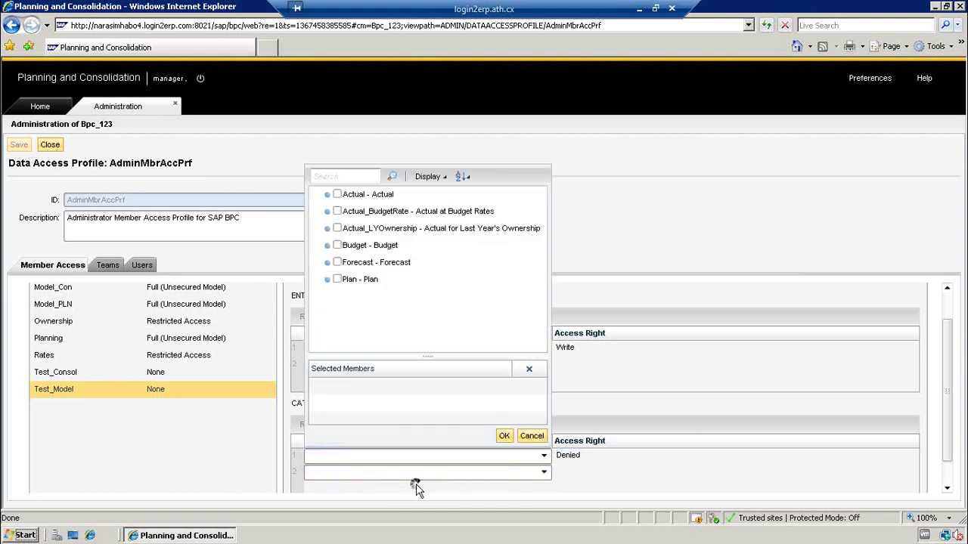
pyautogui.click(337, 194)
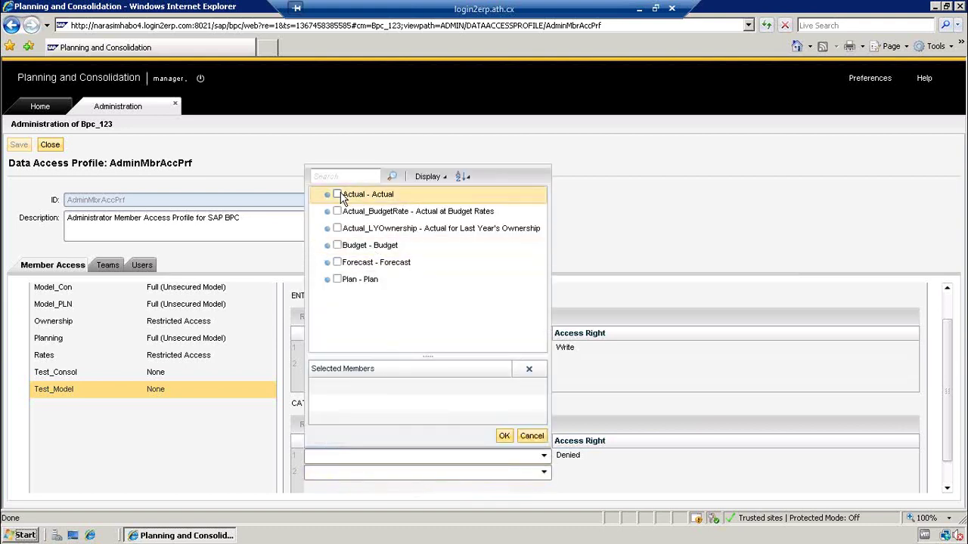
pyautogui.click(503, 437)
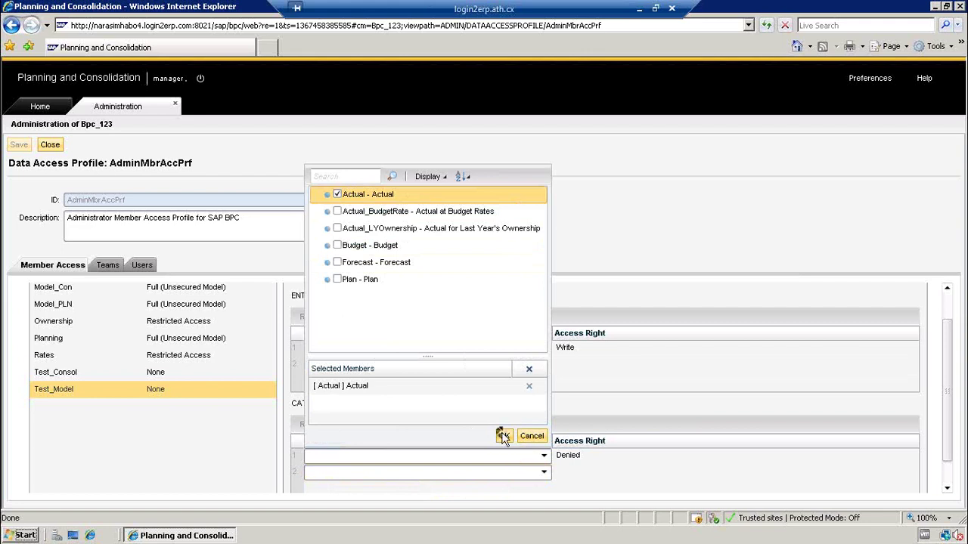
pyautogui.click(562, 462)
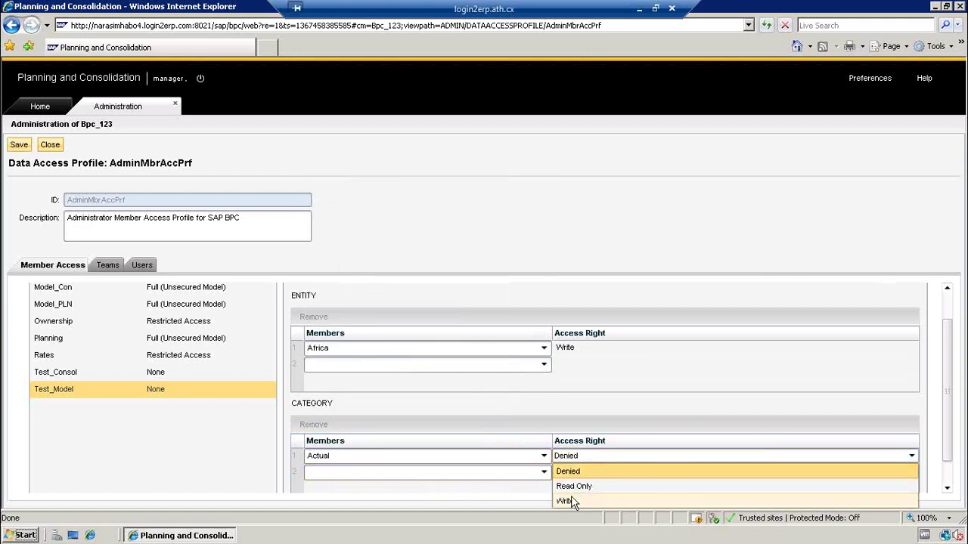
# - Set Actual's access right to Write, change it to Read Only, and review its member selection unchanged
pyautogui.click(573, 501)
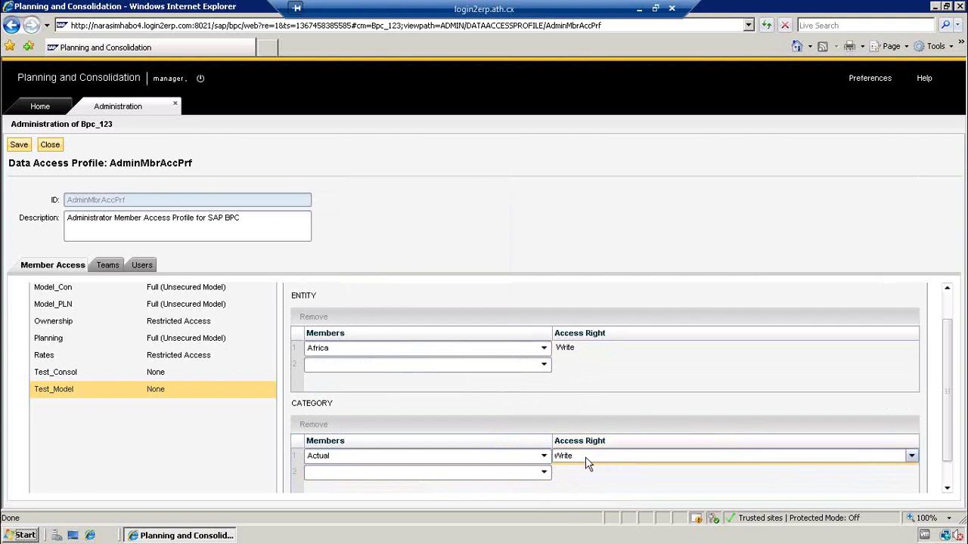
pyautogui.click(585, 456)
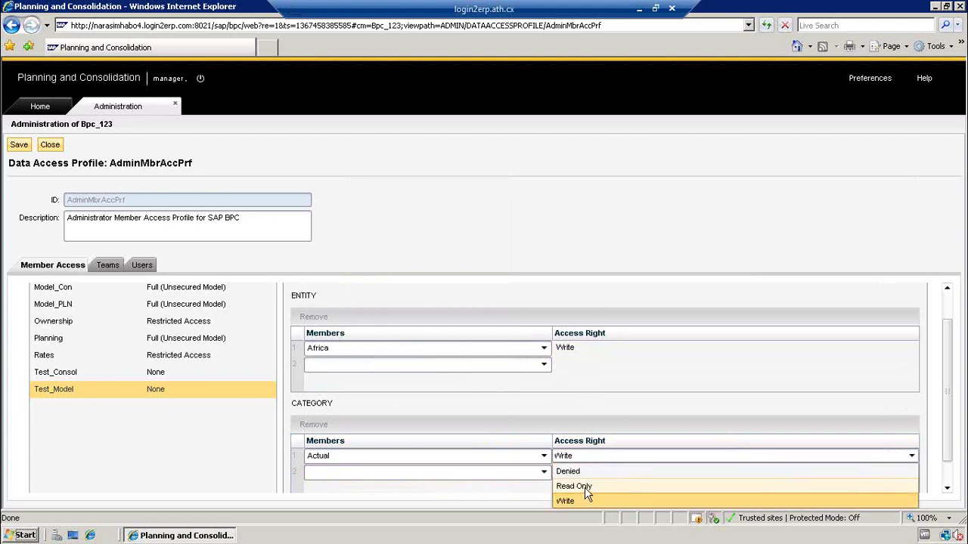
pyautogui.click(584, 488)
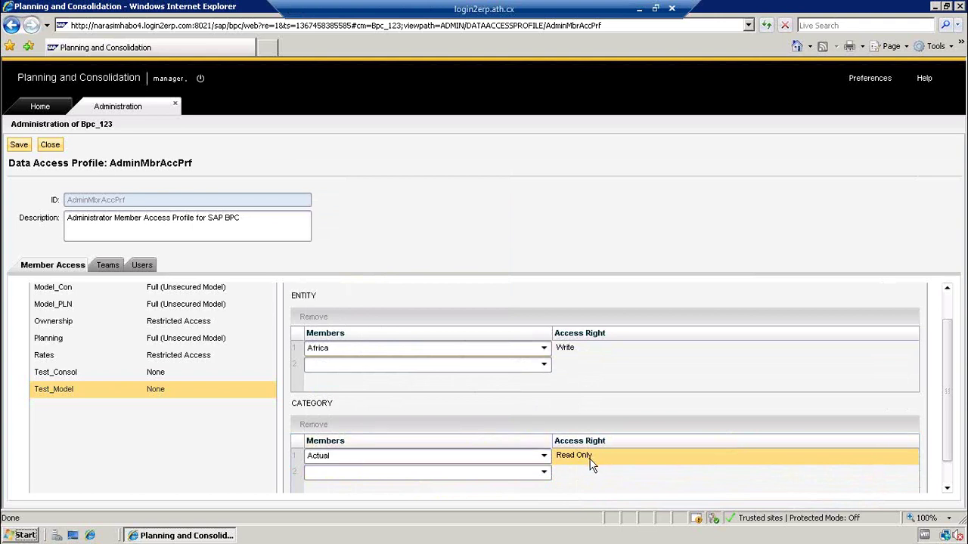
pyautogui.click(543, 454)
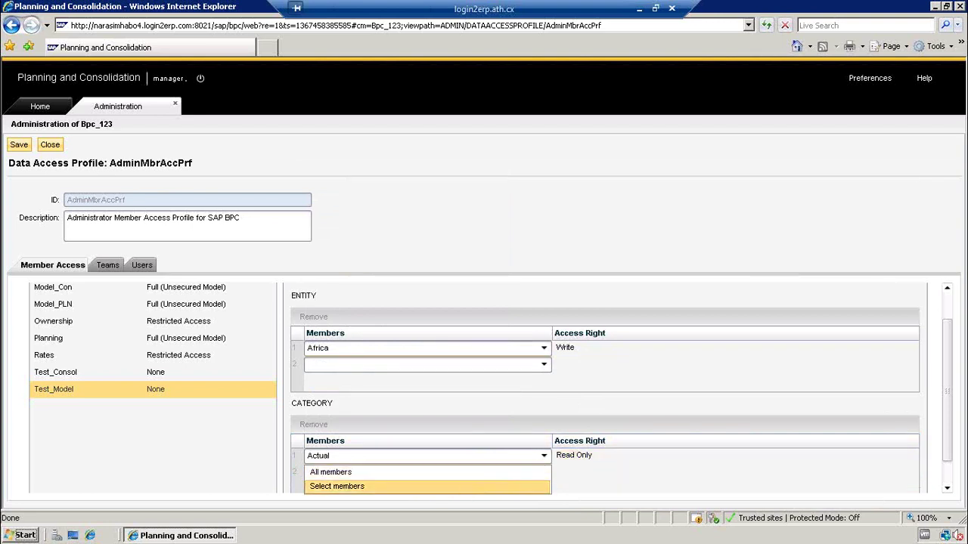
pyautogui.click(467, 486)
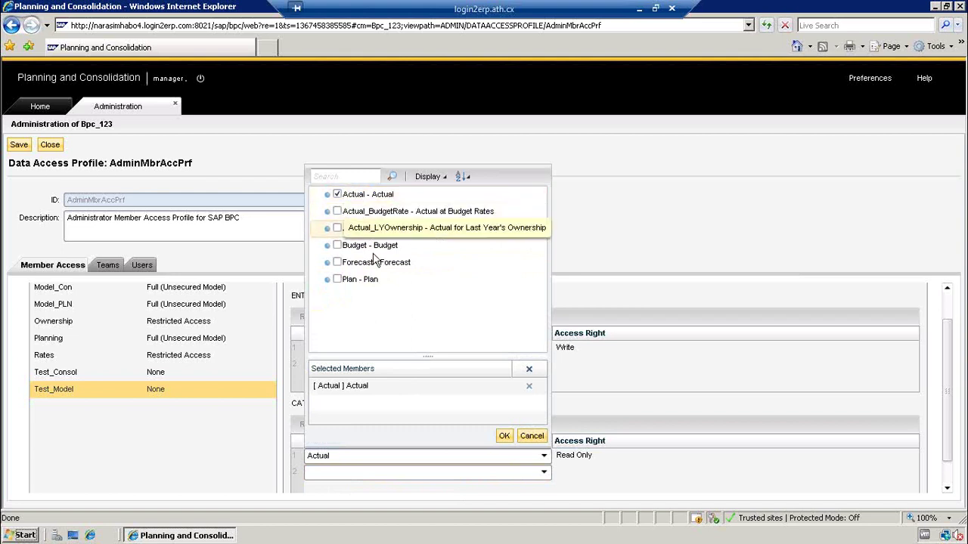
pyautogui.click(531, 436)
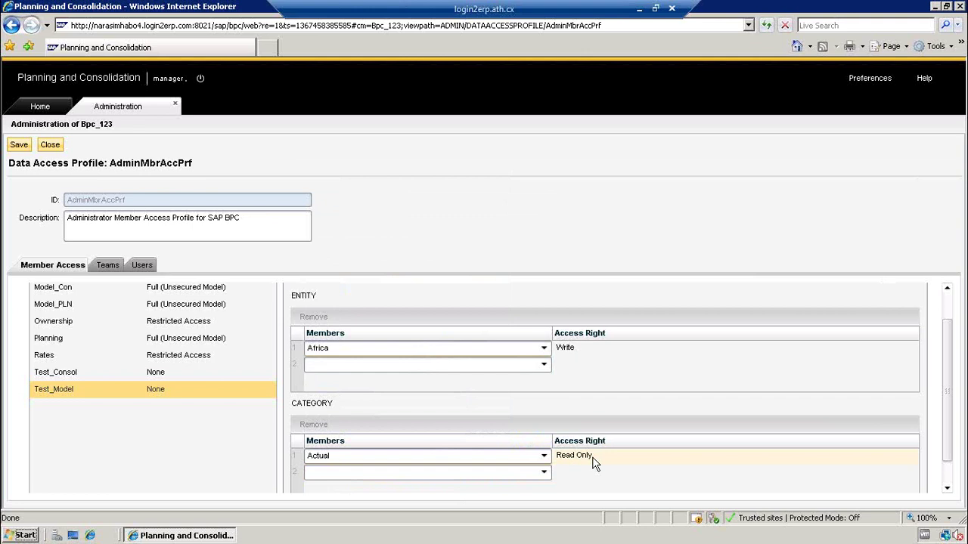
# - Close AdminMbrAccPrf without saving and return to Data Access Profiles via Task Profiles
pyautogui.click(51, 146)
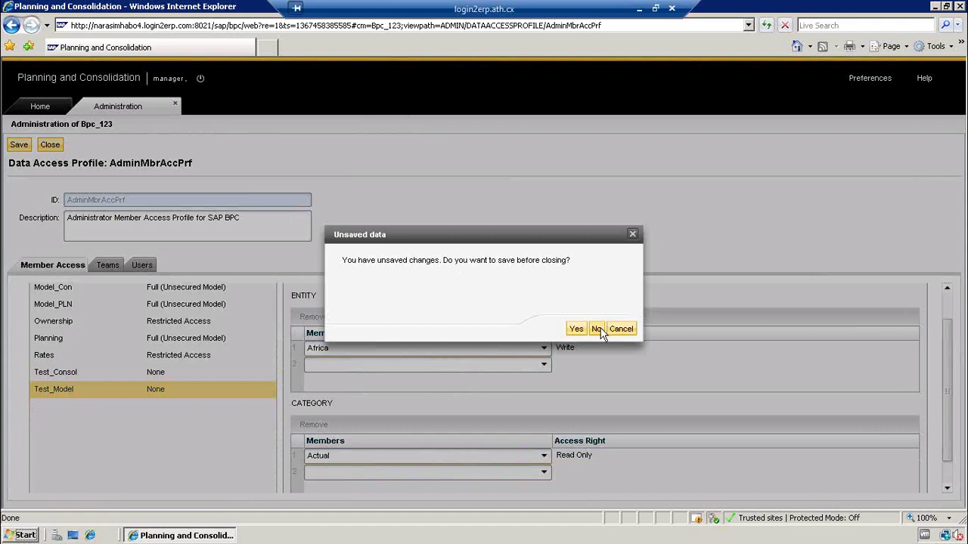
pyautogui.click(597, 330)
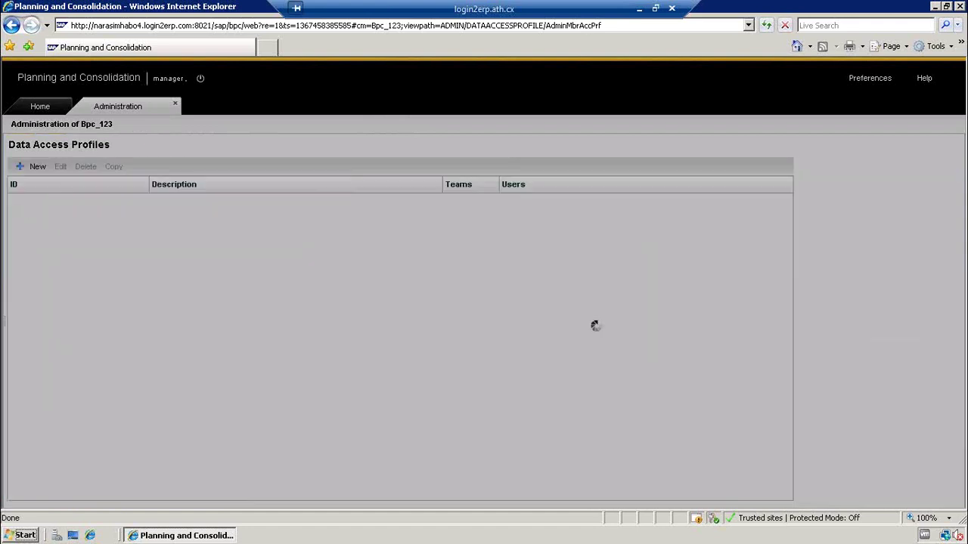
pyautogui.click(78, 250)
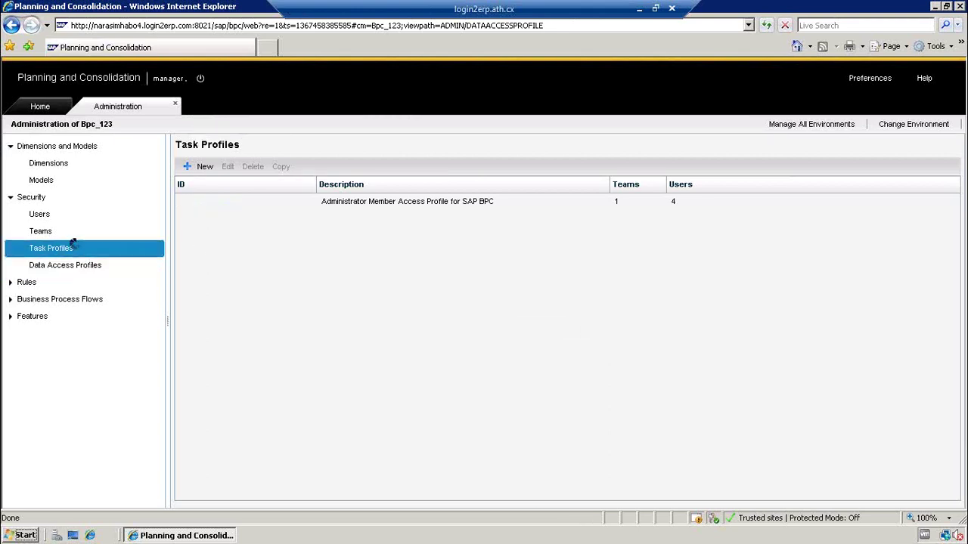
pyautogui.click(78, 264)
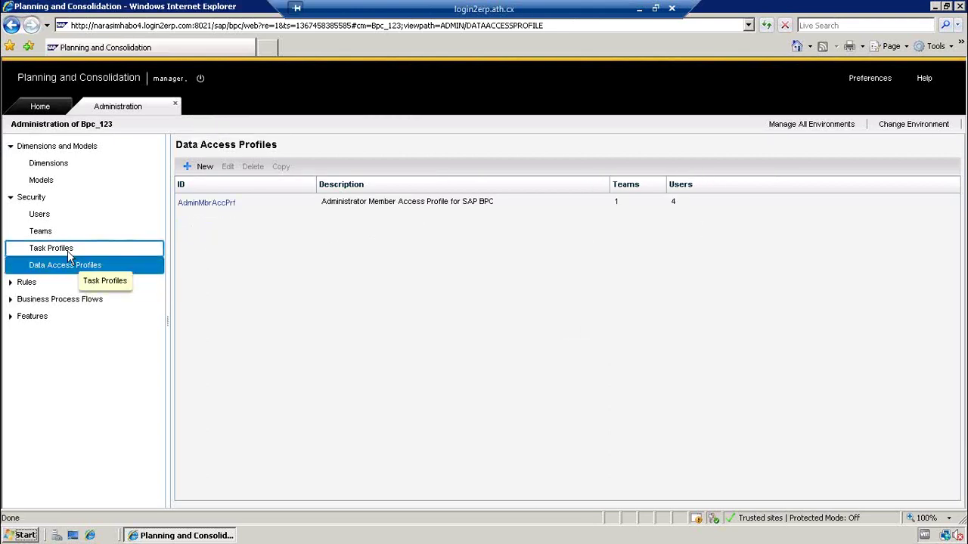
# - Inspect the ADMIN team's task profiles and AdminMbrAccPrf data access assignment, then go to Task Profiles
pyautogui.click(50, 234)
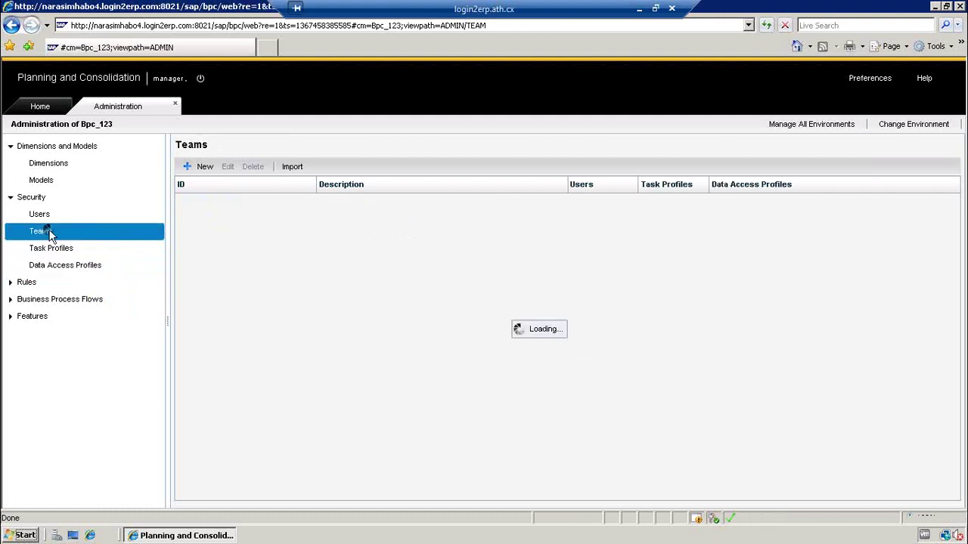
pyautogui.click(190, 204)
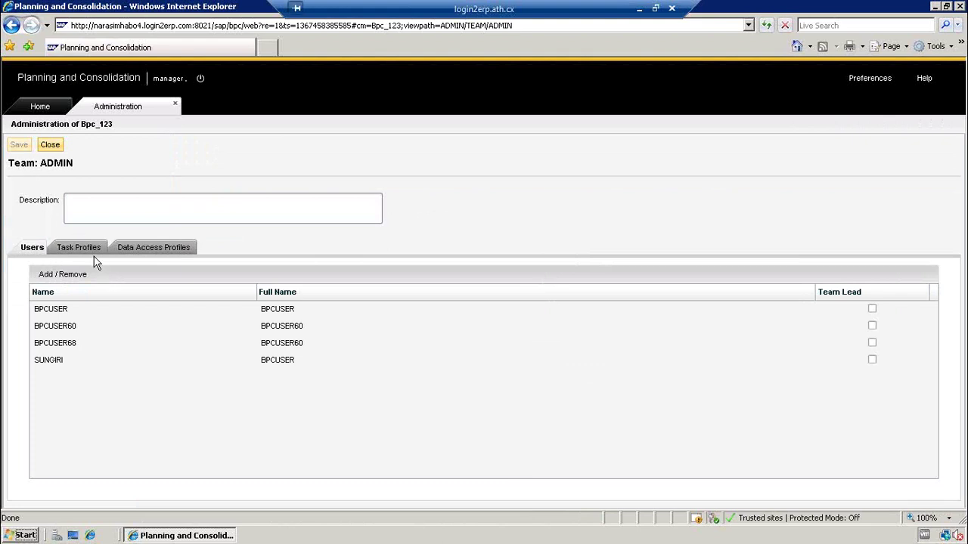
pyautogui.click(89, 250)
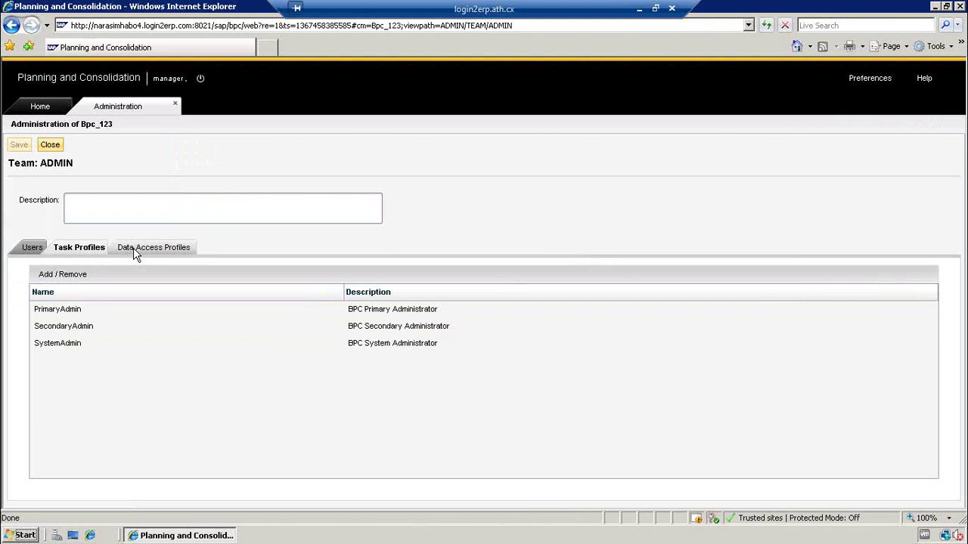
pyautogui.click(128, 251)
pyautogui.click(84, 316)
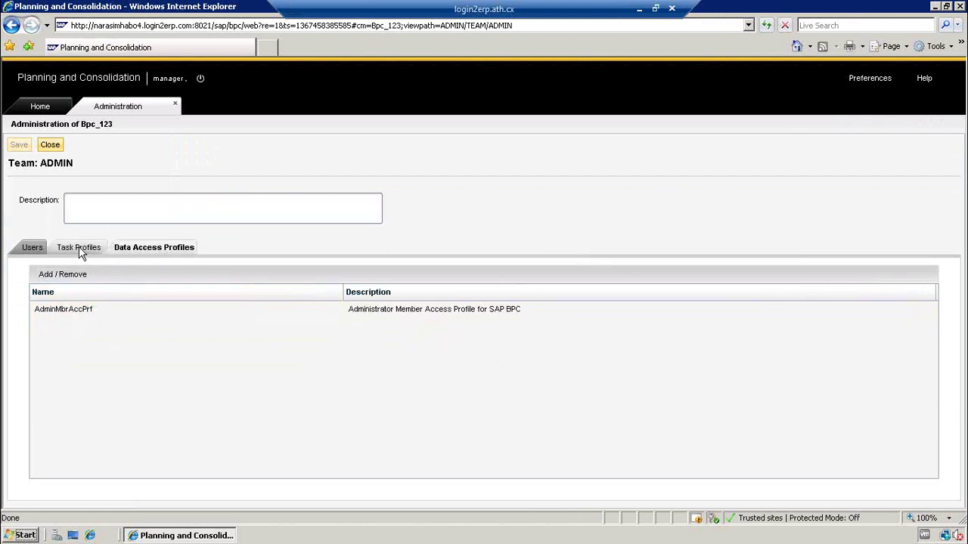
pyautogui.click(50, 144)
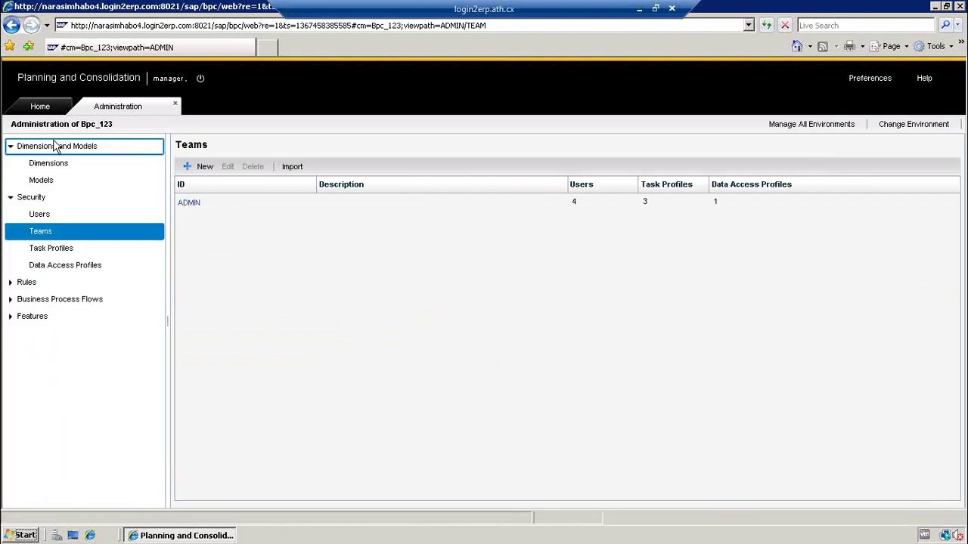
pyautogui.click(62, 251)
pyautogui.click(54, 265)
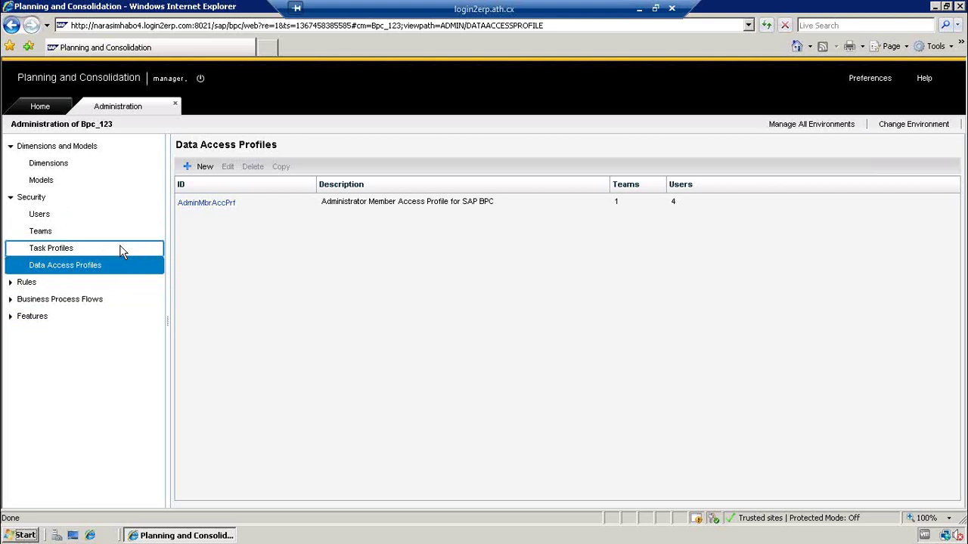
# - Switch from Task Profiles to the Data Access Profiles list holding only AdminMbrAccPrf
pyautogui.click(121, 251)
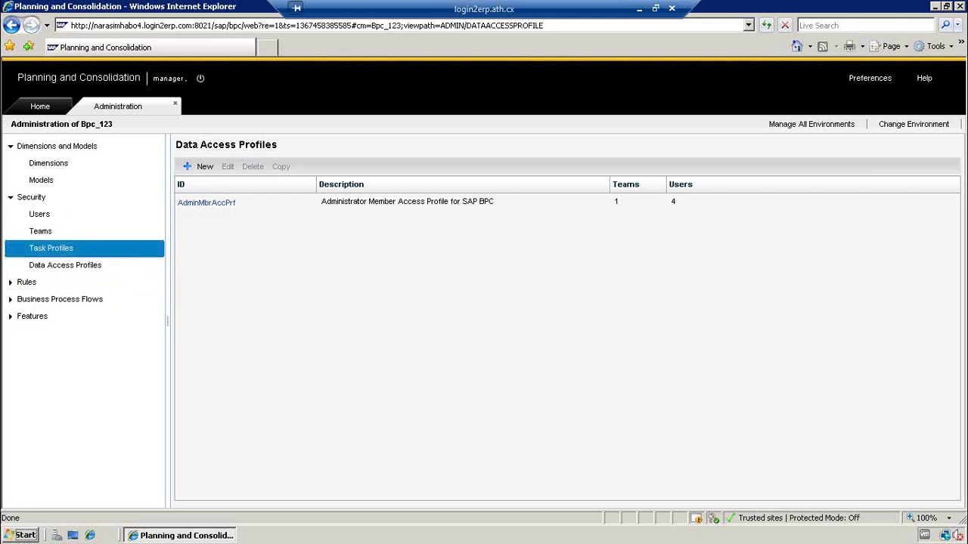
pyautogui.click(114, 267)
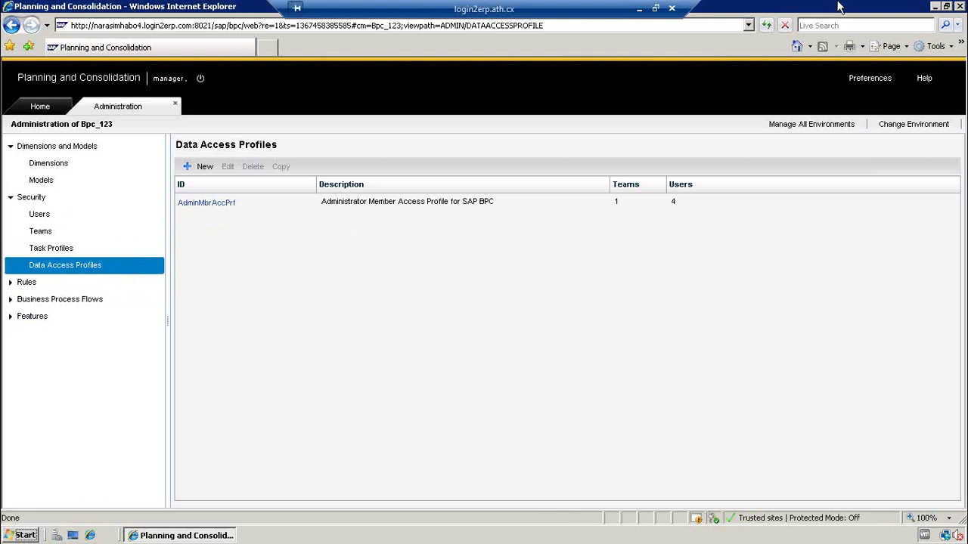
# - Minimize the BPC browser, launch SAP Logon and open the SAP system connection
pyautogui.click(934, 8)
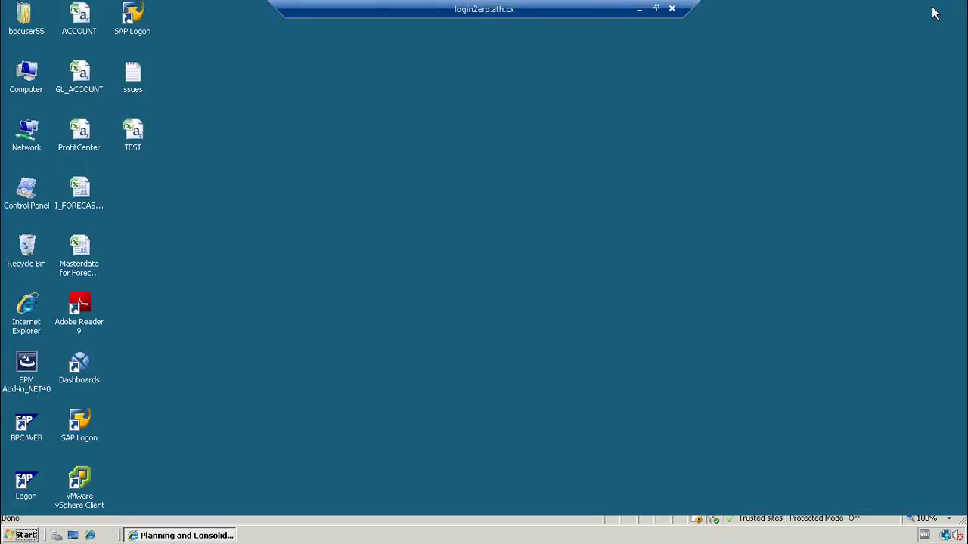
pyautogui.doubleClick(83, 427)
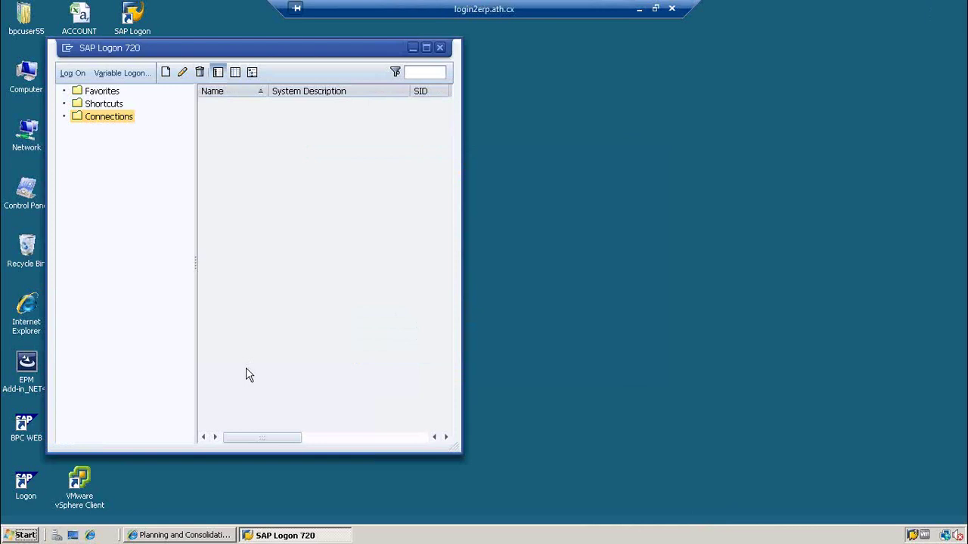
pyautogui.doubleClick(227, 106)
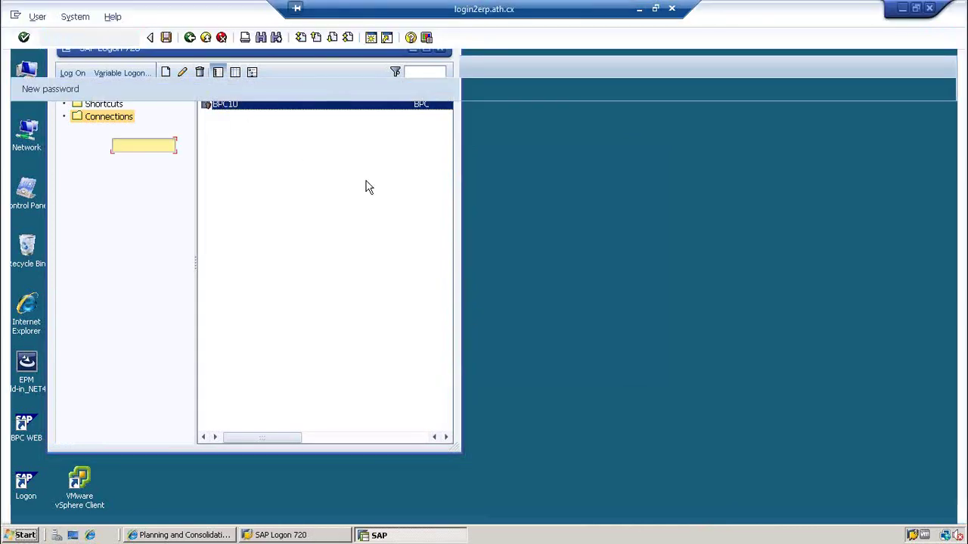
# - Log on to client 200 with the suggested user and password, then run rsa1
pyautogui.write('bpc')
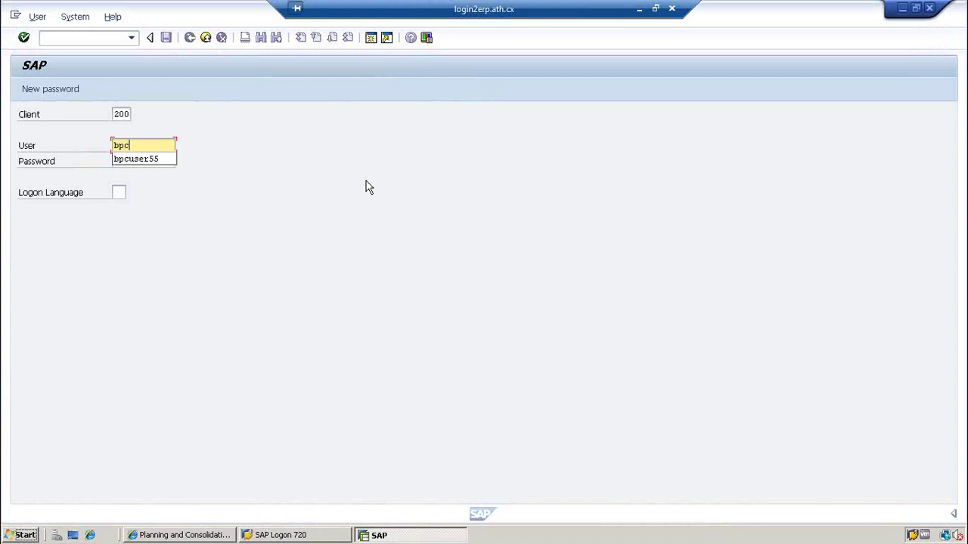
pyautogui.press('Down')
pyautogui.press('Return')
pyautogui.press('Tab')
pyautogui.write('************')
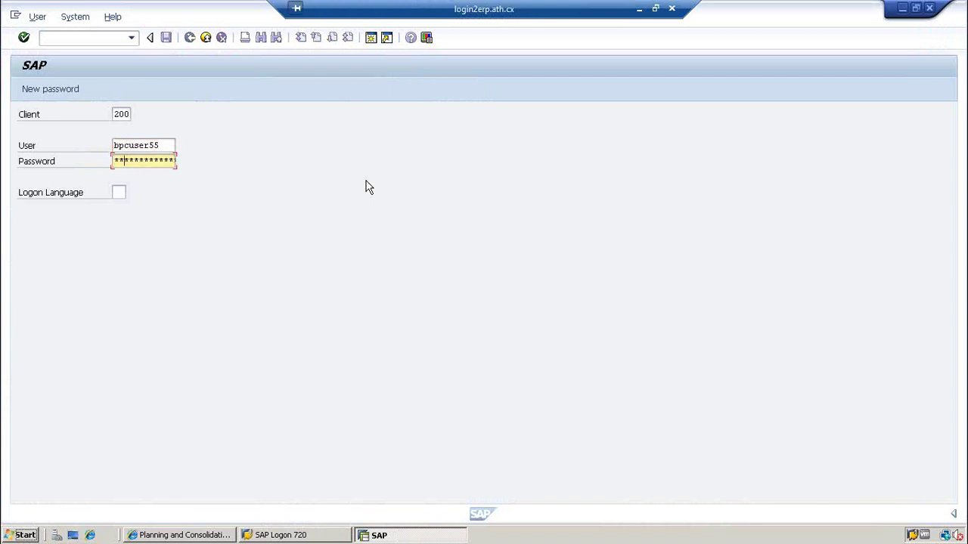
pyautogui.write('****')
pyautogui.press('Return')
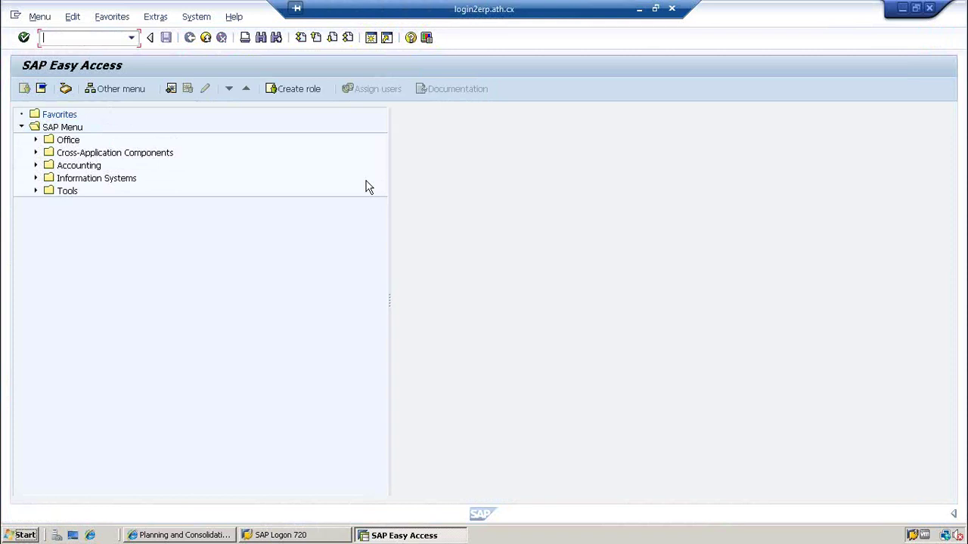
pyautogui.write('rsa1')
pyautogui.press('Return')
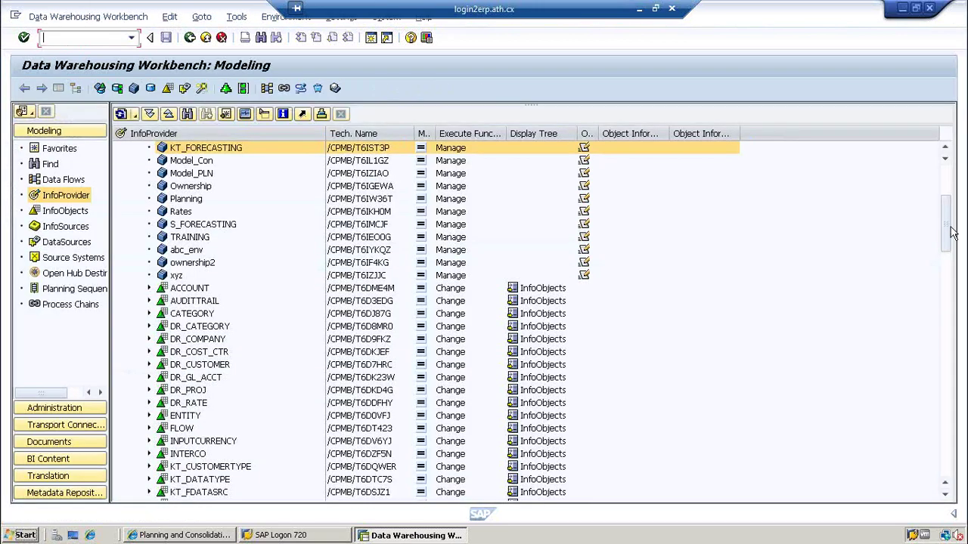
# - Collapse User 55, expand the bpc 123 environment and select the Test_Model InfoCube
pyautogui.moveTo(951, 233); pyautogui.dragTo(945, 183)
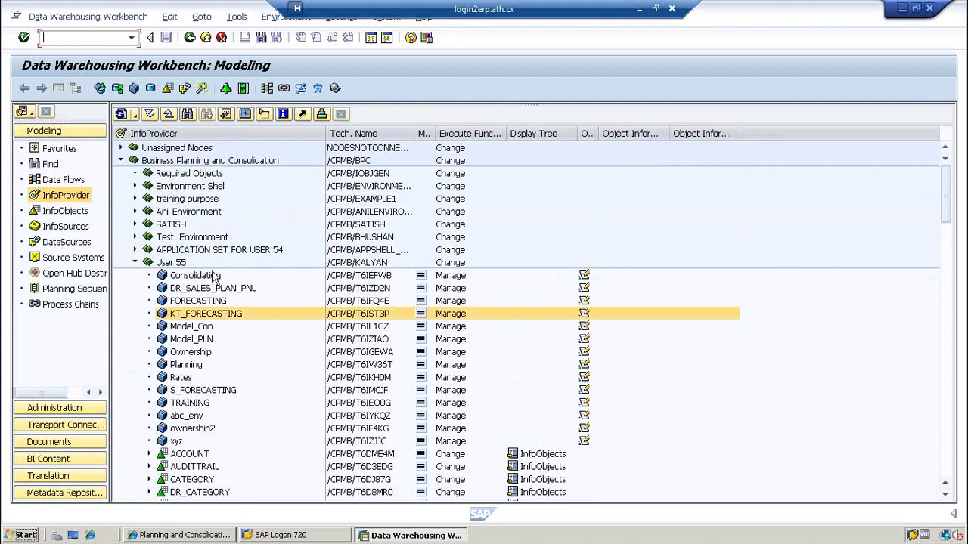
pyautogui.click(136, 262)
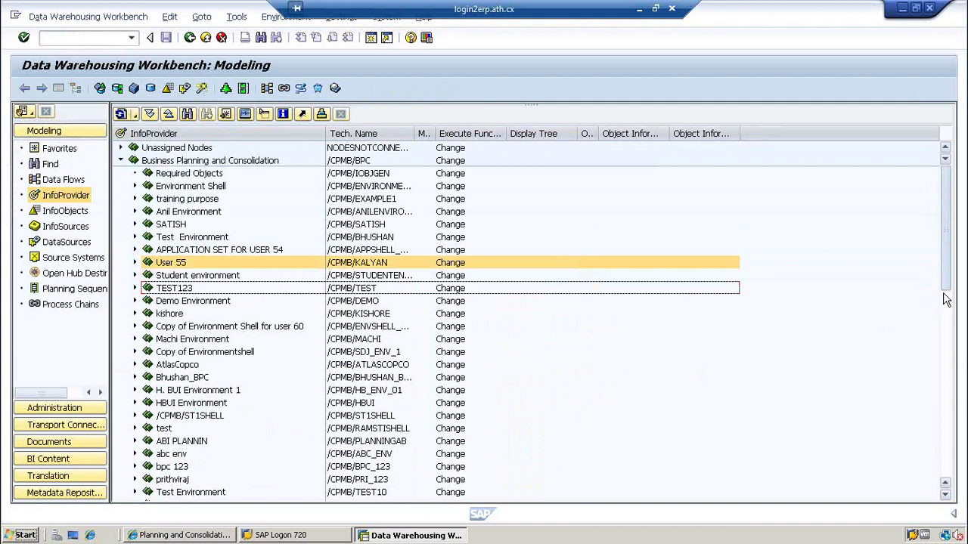
pyautogui.scroll(-3, 184, 342)
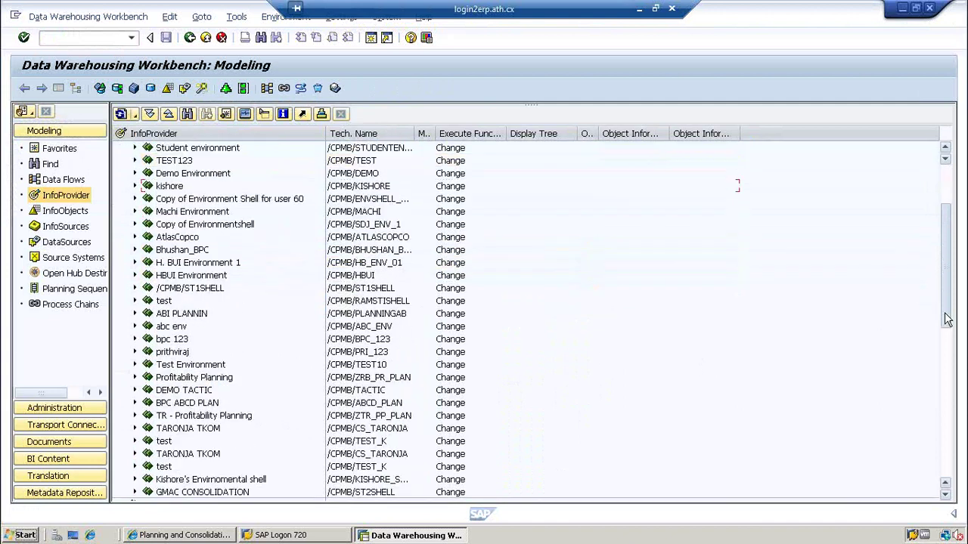
pyautogui.click(170, 342)
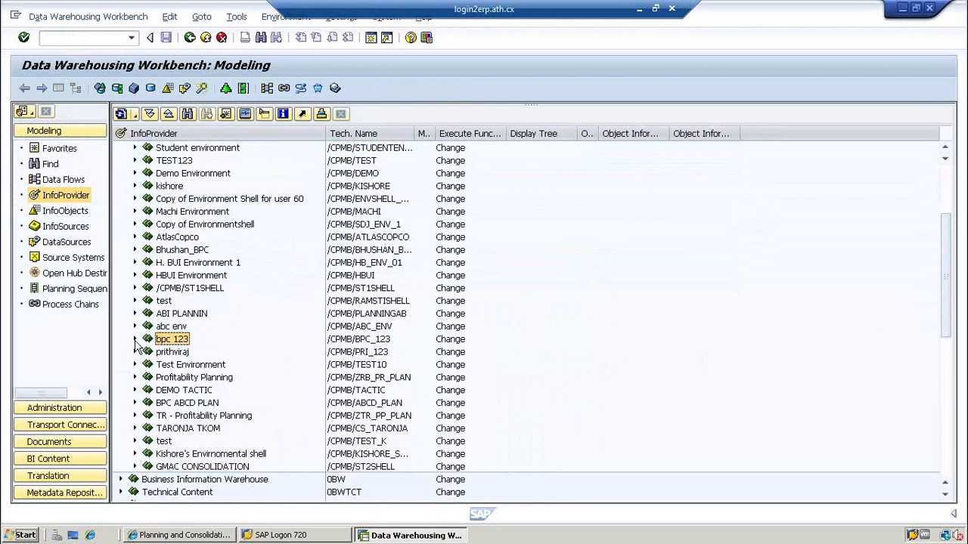
pyautogui.click(135, 339)
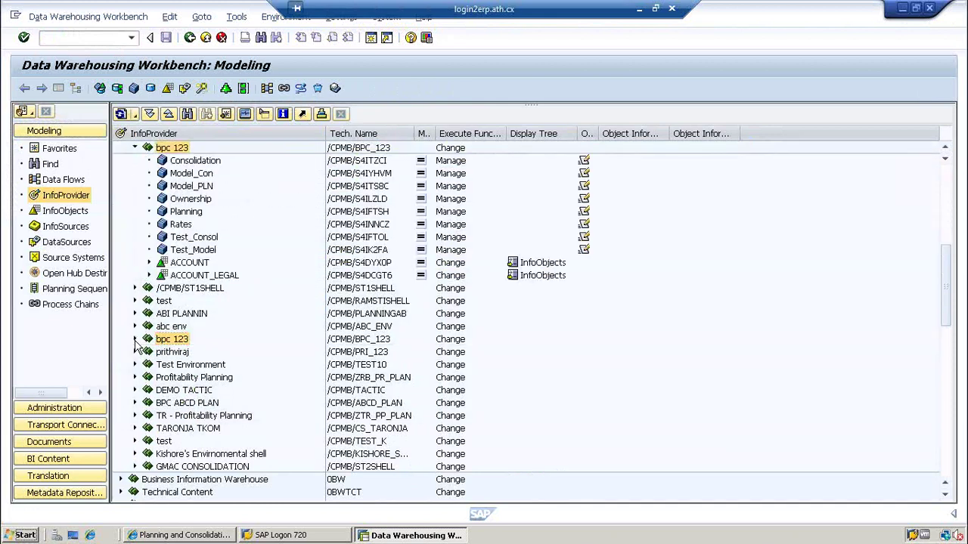
pyautogui.click(198, 252)
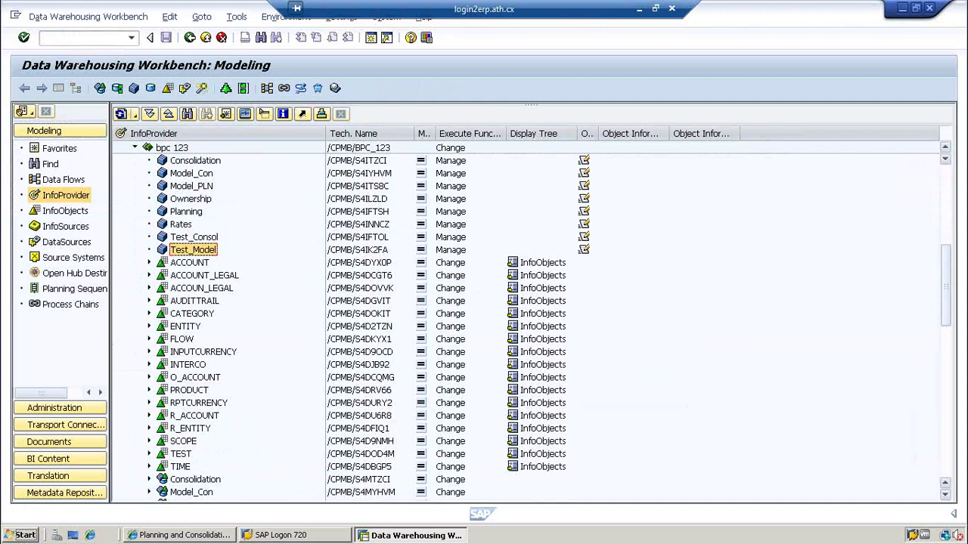
pyautogui.moveTo(952, 258)
pyautogui.mouseDown()
pyautogui.moveTo(945, 294)
pyautogui.moveTo(945, 270)
pyautogui.mouseUp()
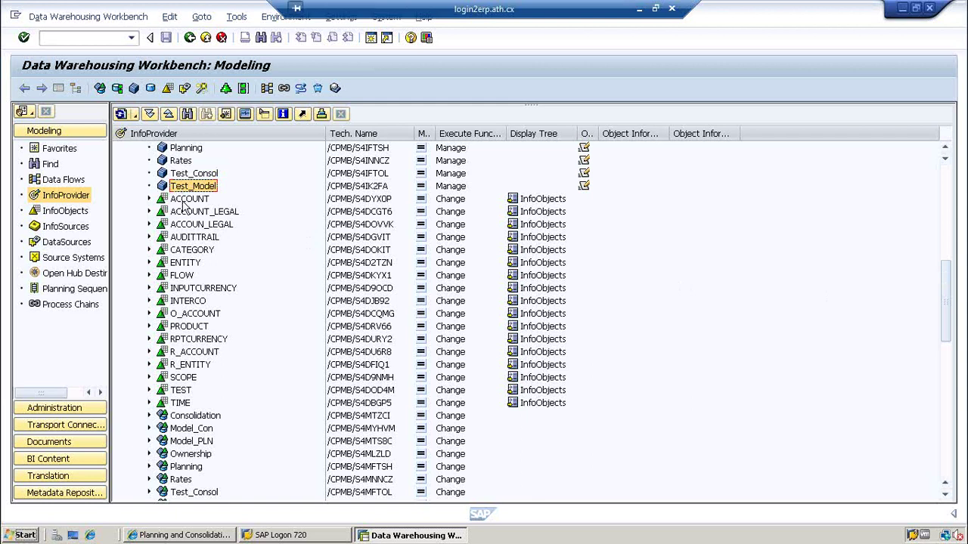
# - Open Manage for Test_Model, then display its metadata in the browser past the security warning
pyautogui.rightClick(187, 187)
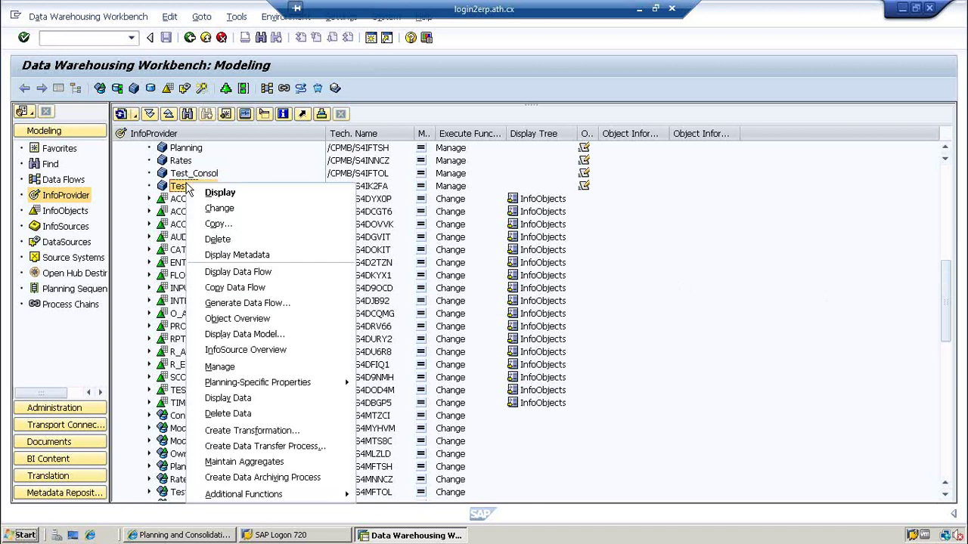
pyautogui.click(227, 367)
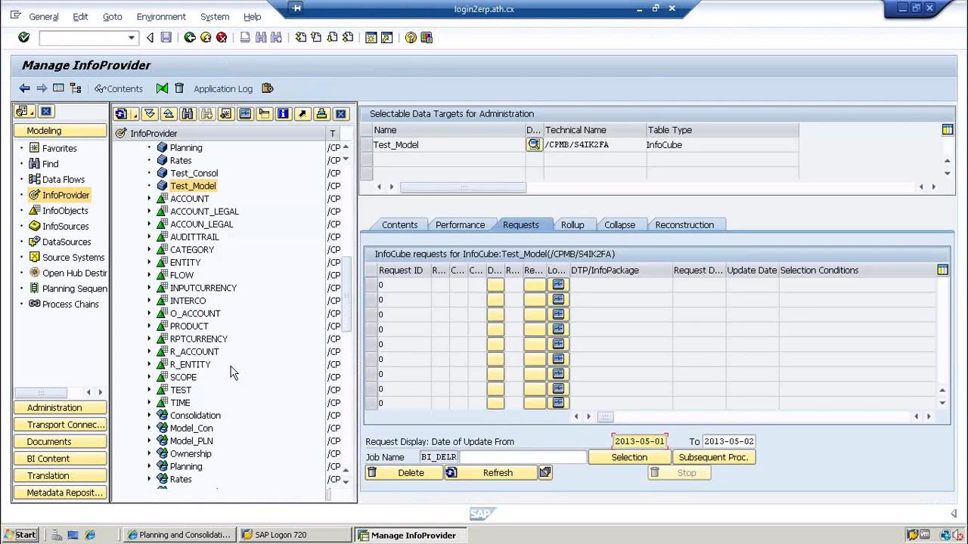
pyautogui.rightClick(187, 187)
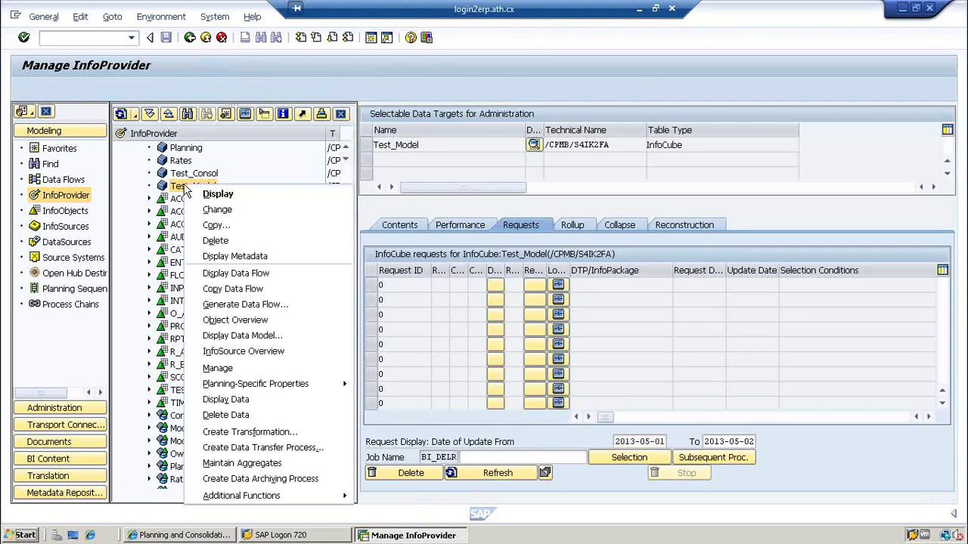
pyautogui.click(253, 258)
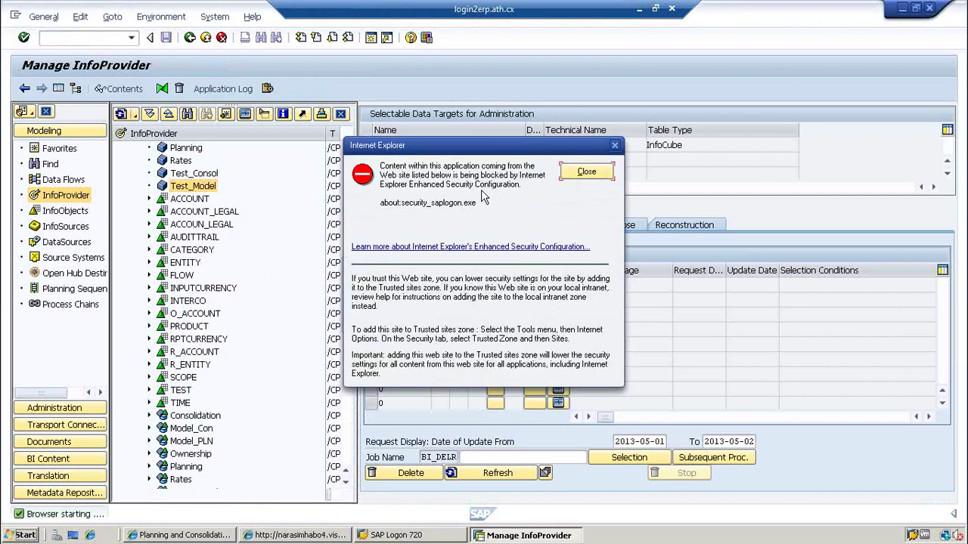
pyautogui.click(586, 173)
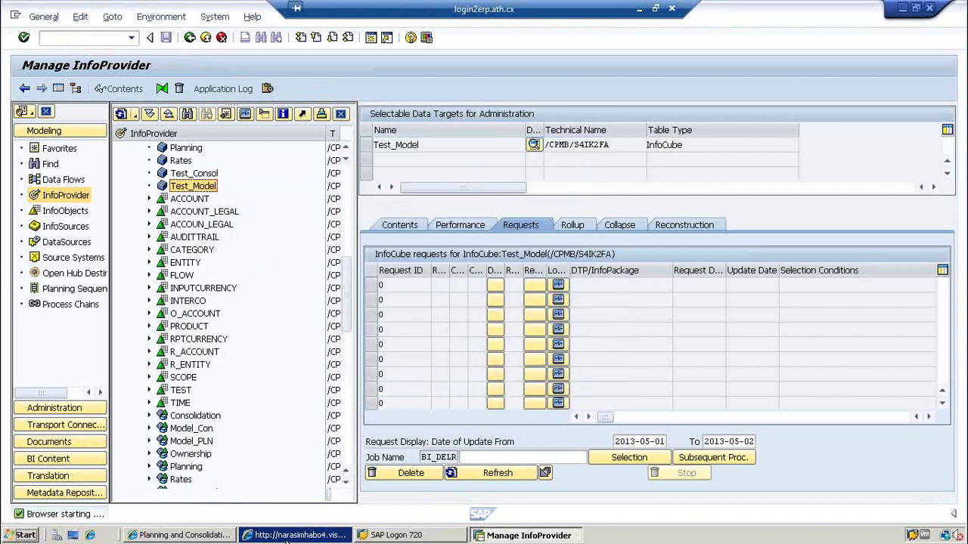
pyautogui.click(286, 539)
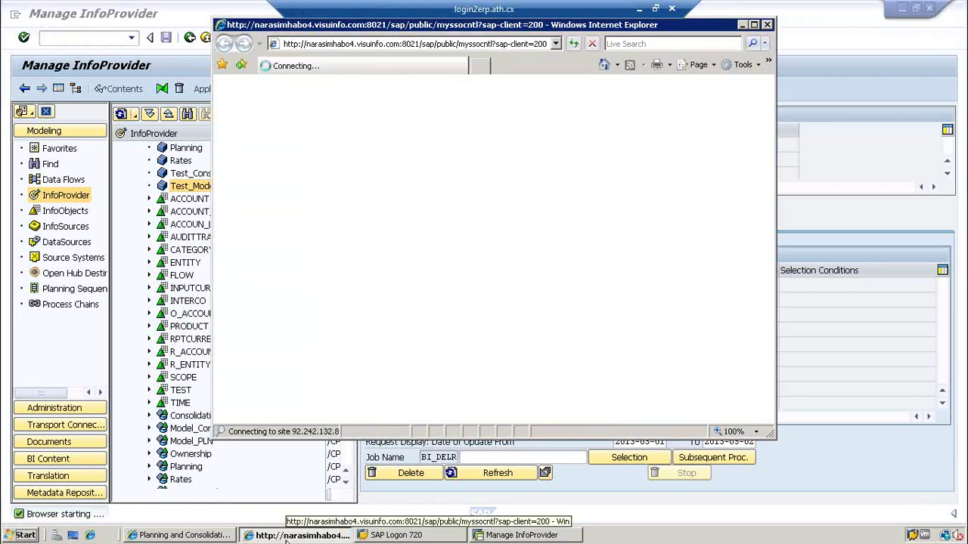
# - Look at Test_Model's TEST dimension under BPC Models, then return to Manage InfoProvider
pyautogui.click(182, 537)
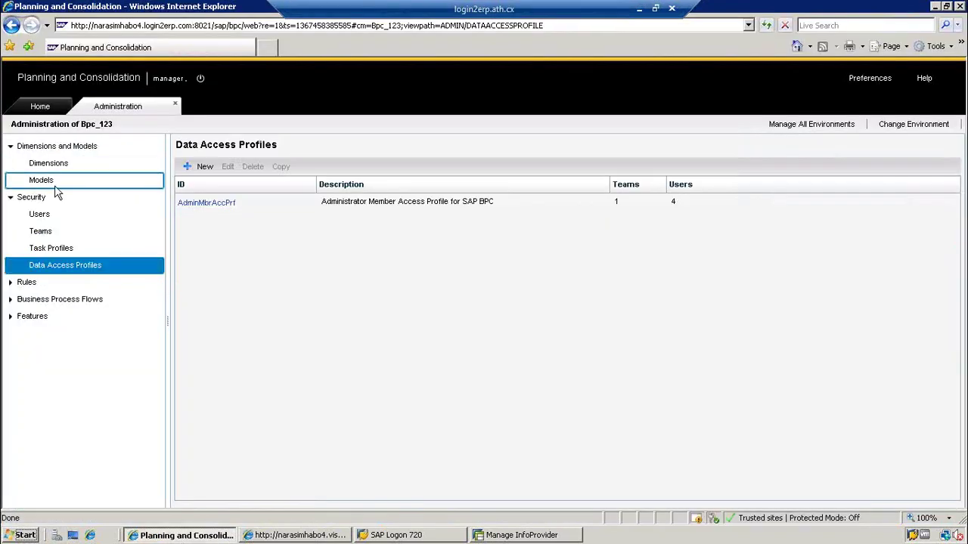
pyautogui.click(53, 183)
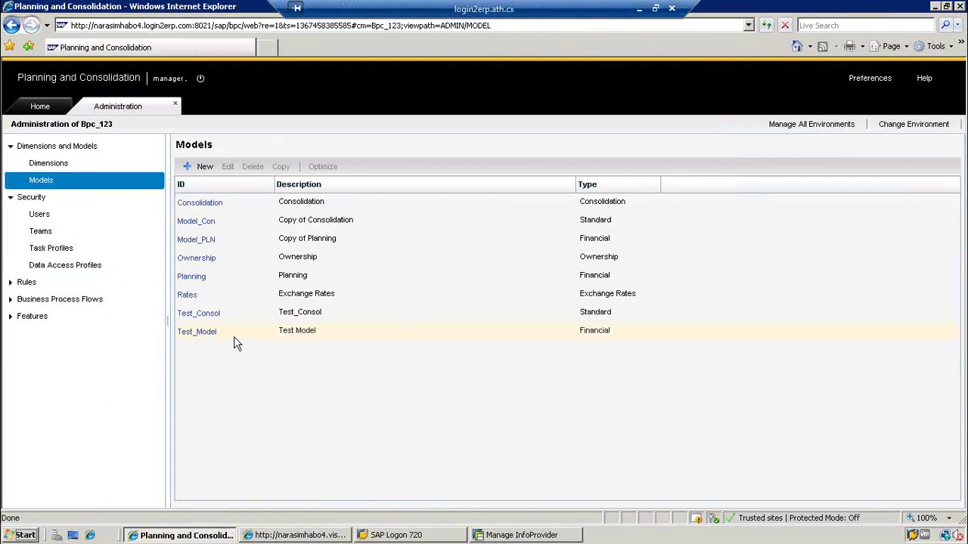
pyautogui.click(202, 335)
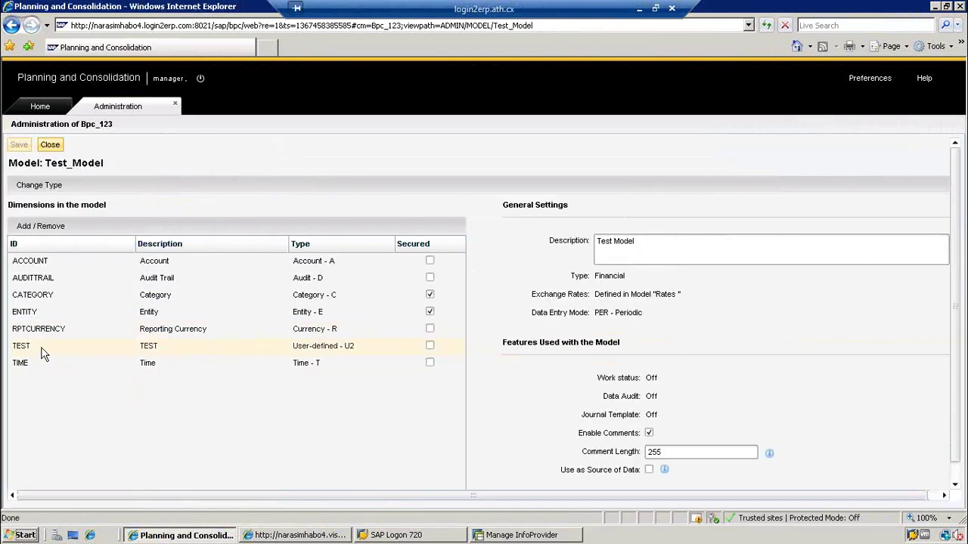
pyautogui.click(43, 351)
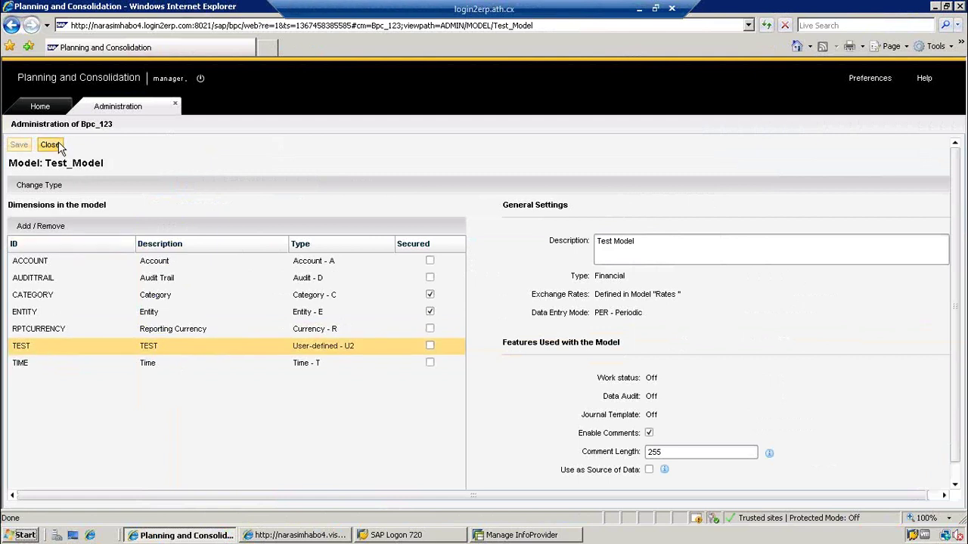
pyautogui.click(526, 536)
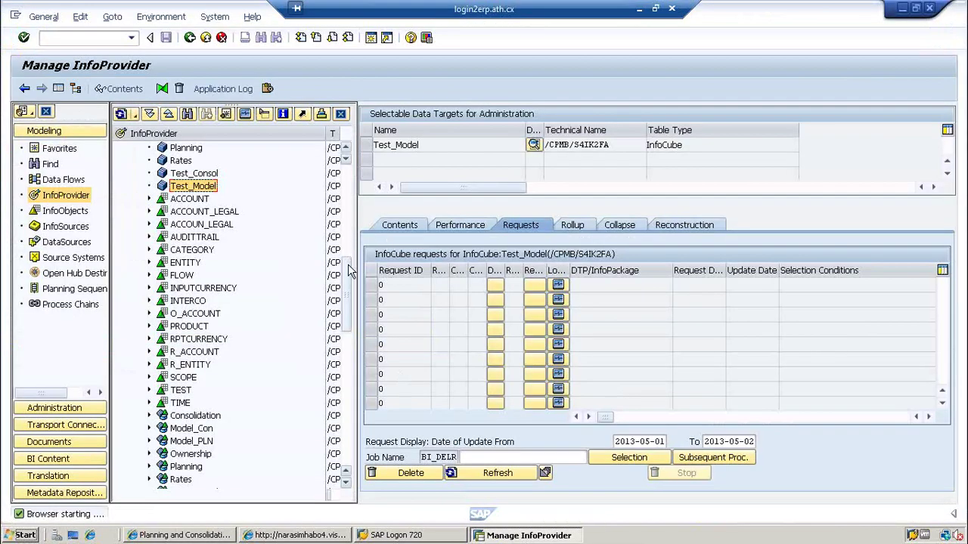
# - Widen the InfoProvider tree, expand TIME and TEST, and browse TEST's Hierarchies and Attribute entries
pyautogui.scroll(5, 346, 247)
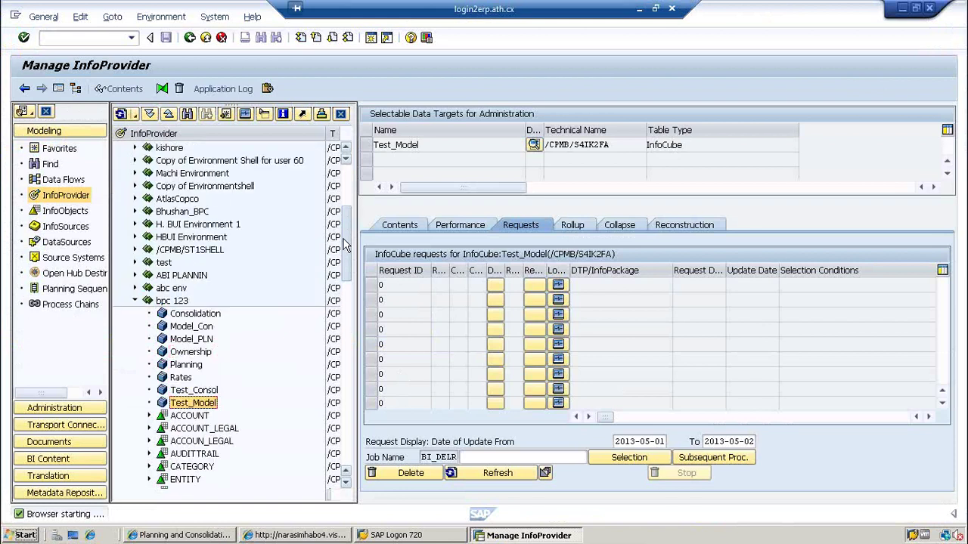
pyautogui.scroll(-5, 346, 247)
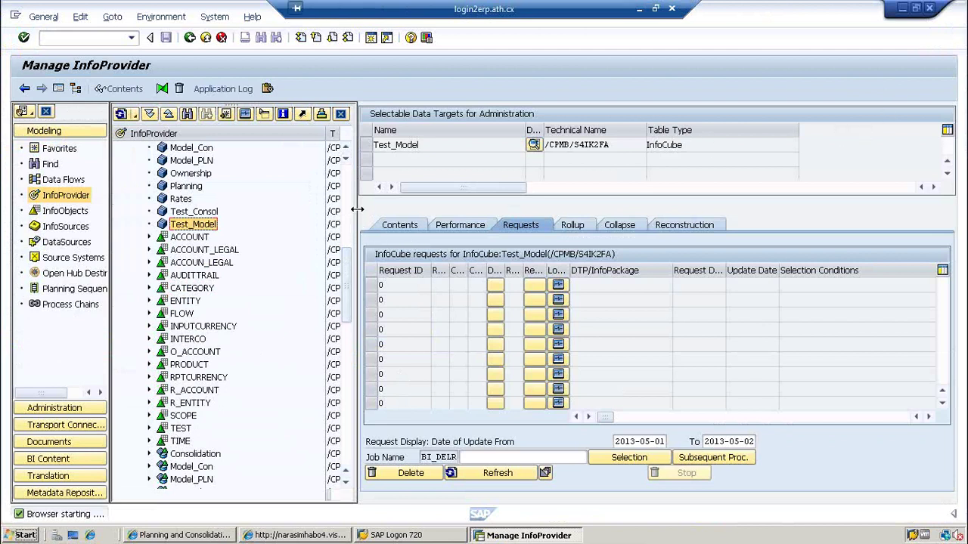
pyautogui.moveTo(357, 210); pyautogui.dragTo(765, 344)
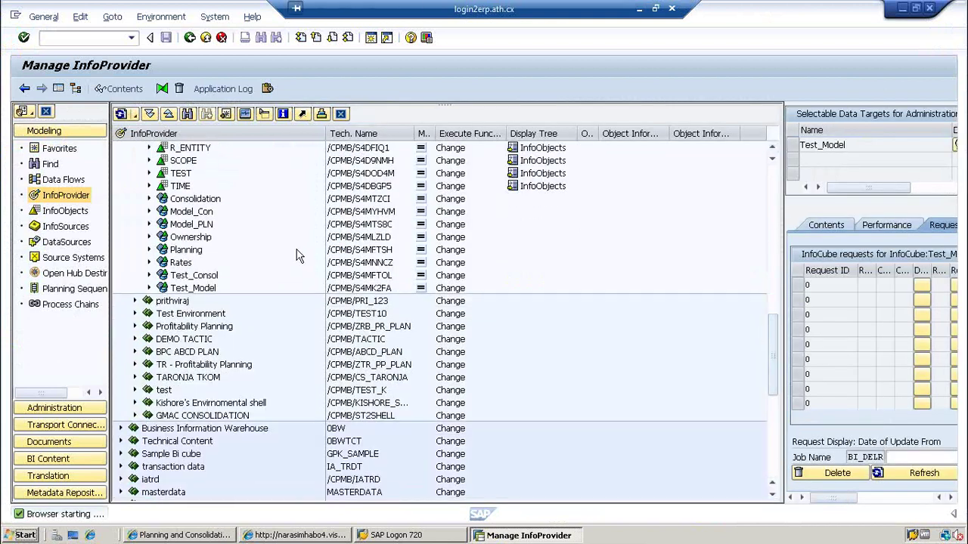
pyautogui.click(150, 186)
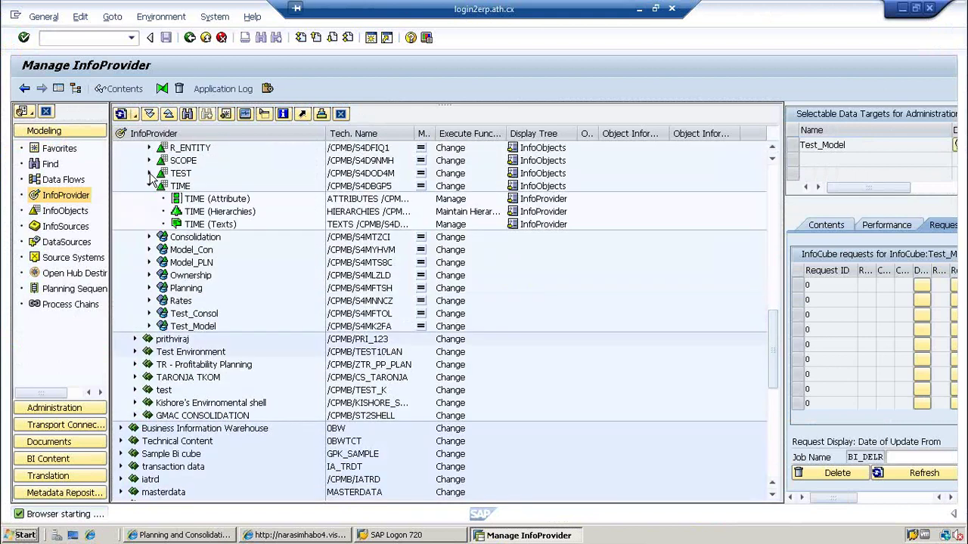
pyautogui.click(181, 174)
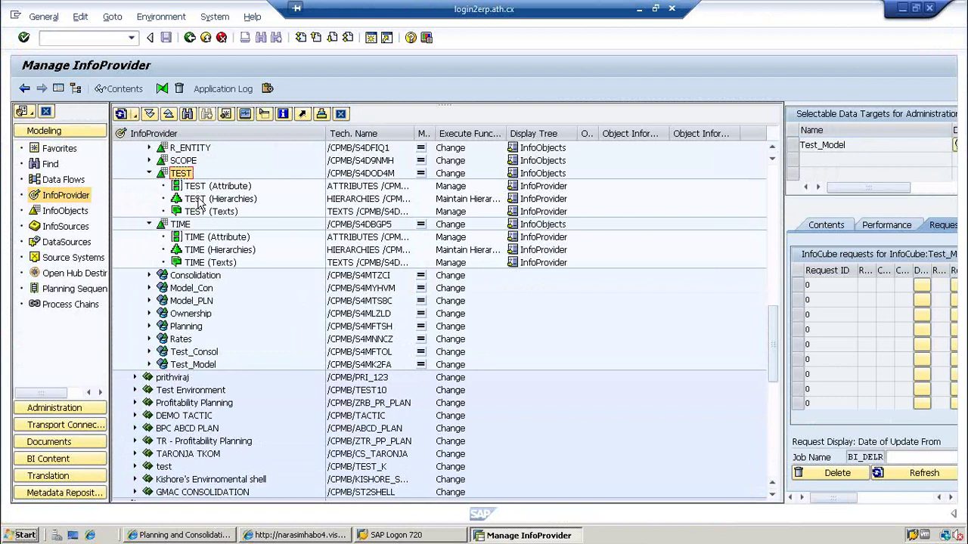
pyautogui.click(200, 200)
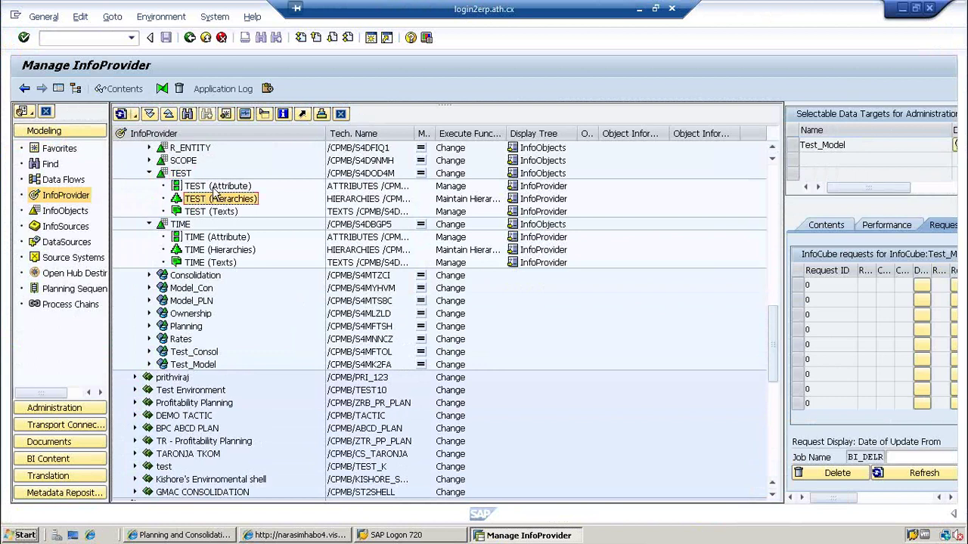
pyautogui.click(216, 187)
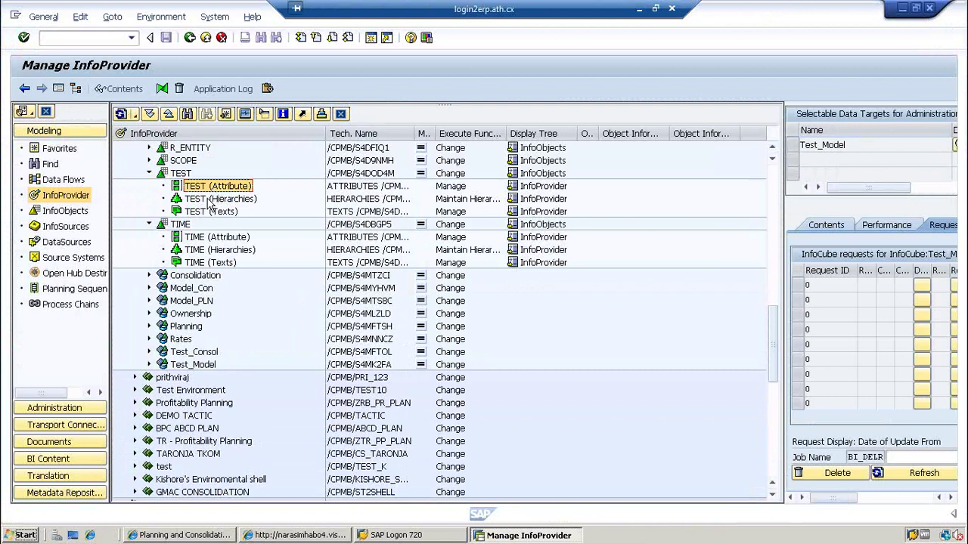
pyautogui.click(209, 199)
pyautogui.click(203, 189)
# - Check the TEST dimension in Planning and Consolidation, then go back to Manage InfoProvider
pyautogui.click(186, 535)
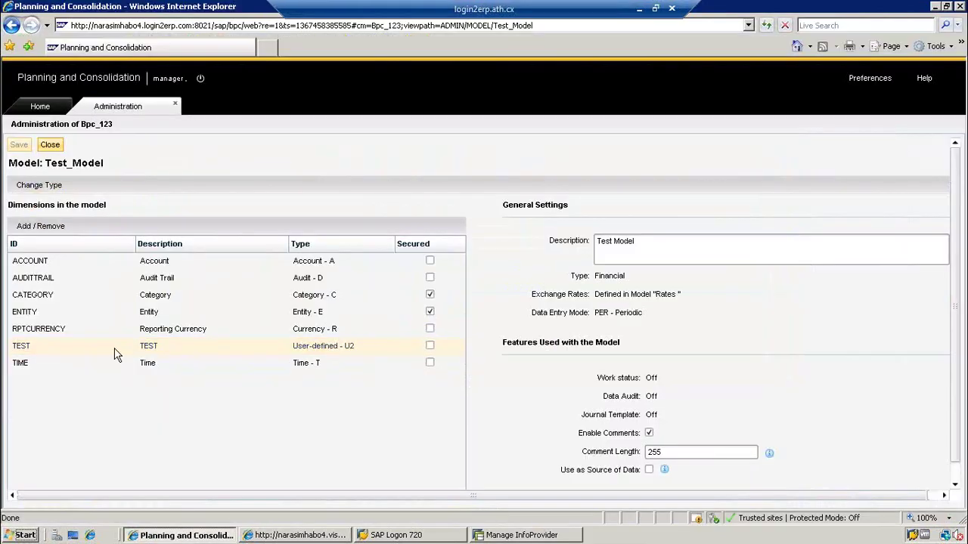
pyautogui.click(117, 353)
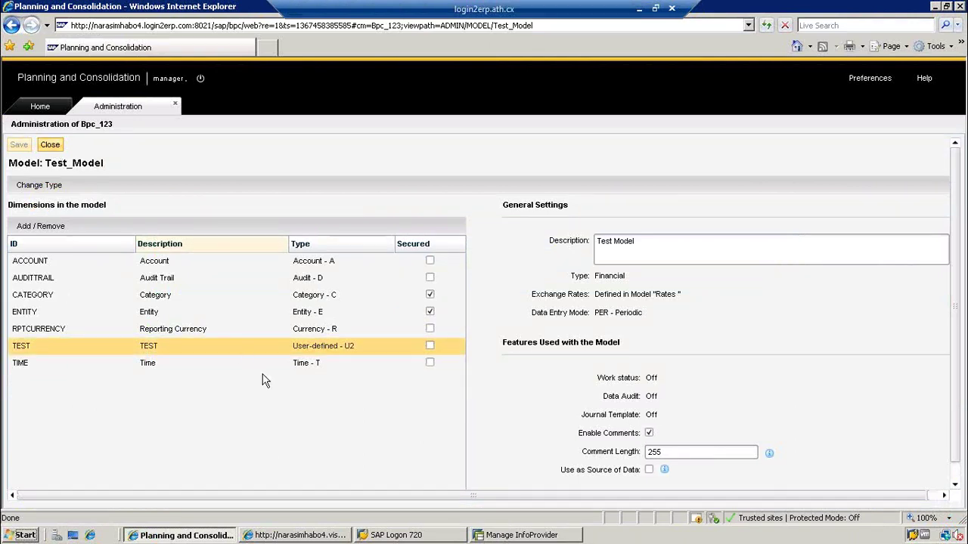
pyautogui.click(534, 537)
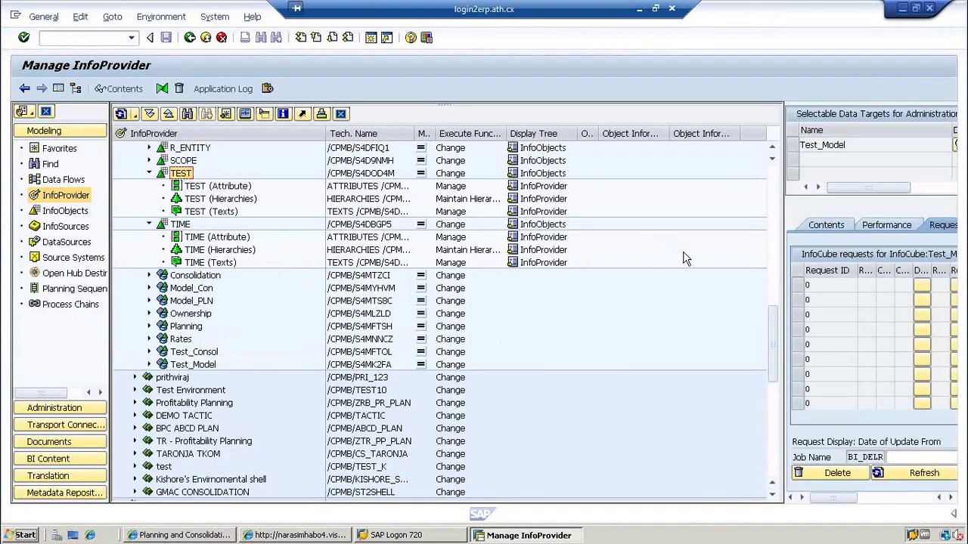
# - Go Back twice from Manage InfoProvider through the workbench to SAP Easy Access
pyautogui.click(776, 233)
pyautogui.moveTo(776, 233); pyautogui.dragTo(547, 129)
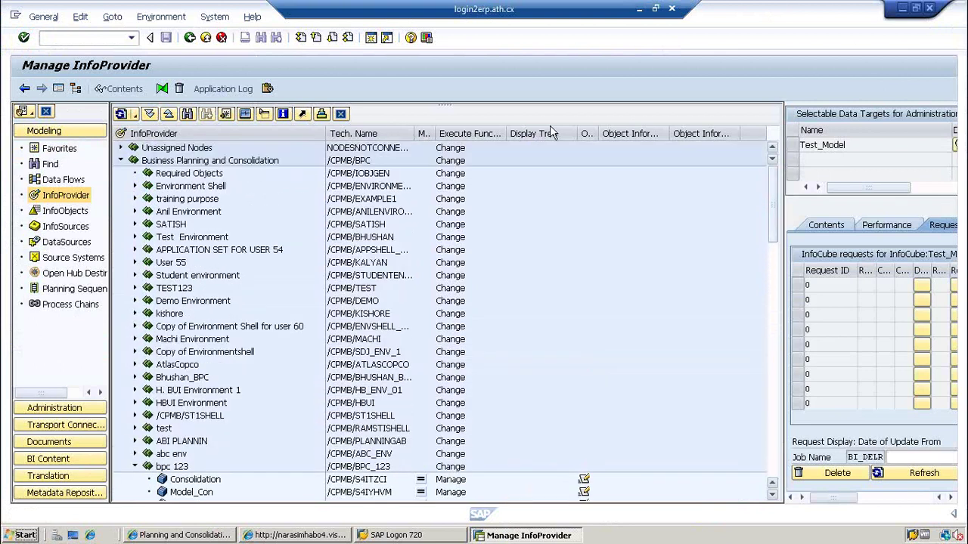
pyautogui.click(190, 39)
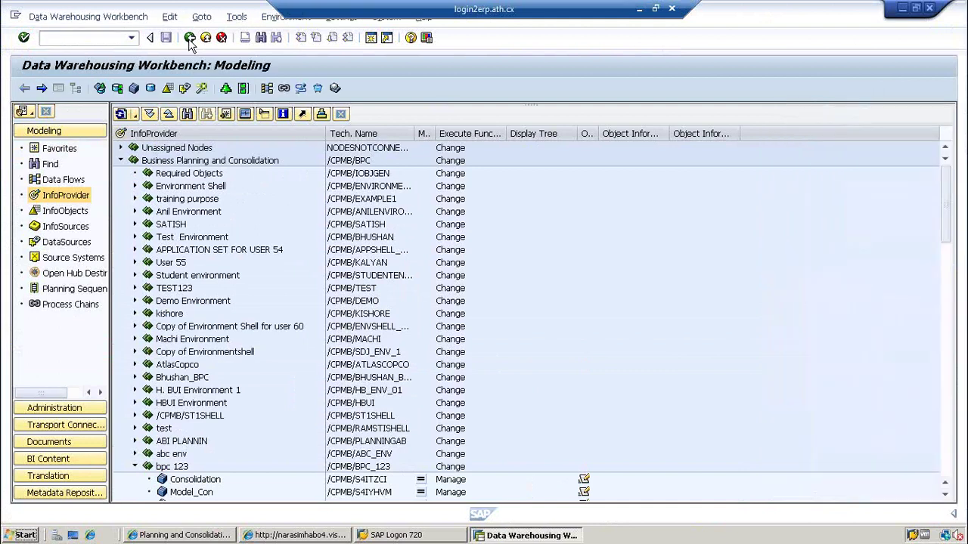
pyautogui.click(190, 38)
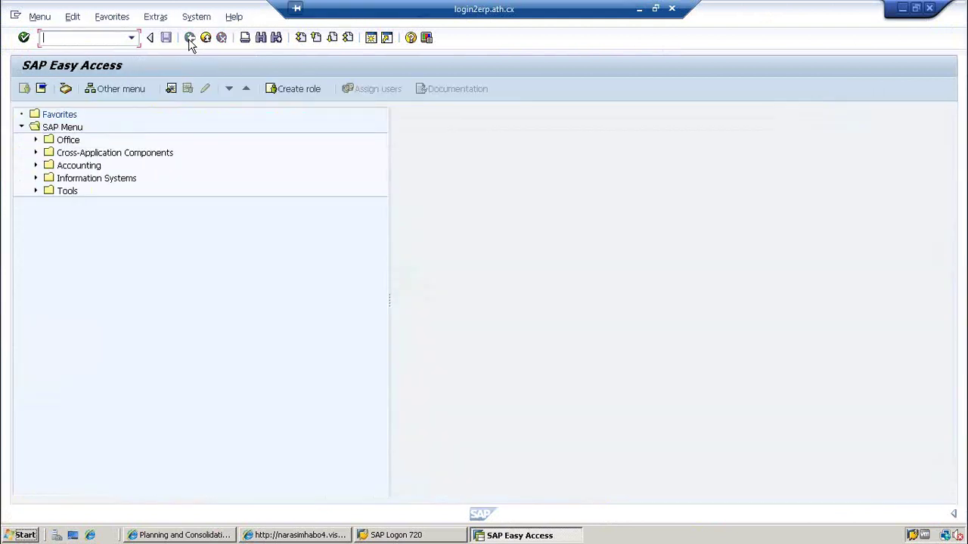
pyautogui.click(36, 152)
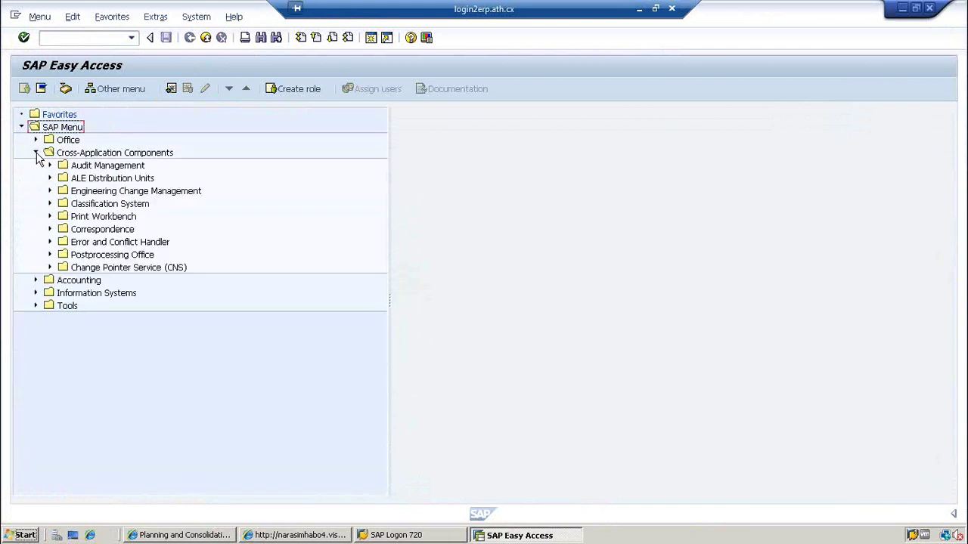
pyautogui.click(37, 152)
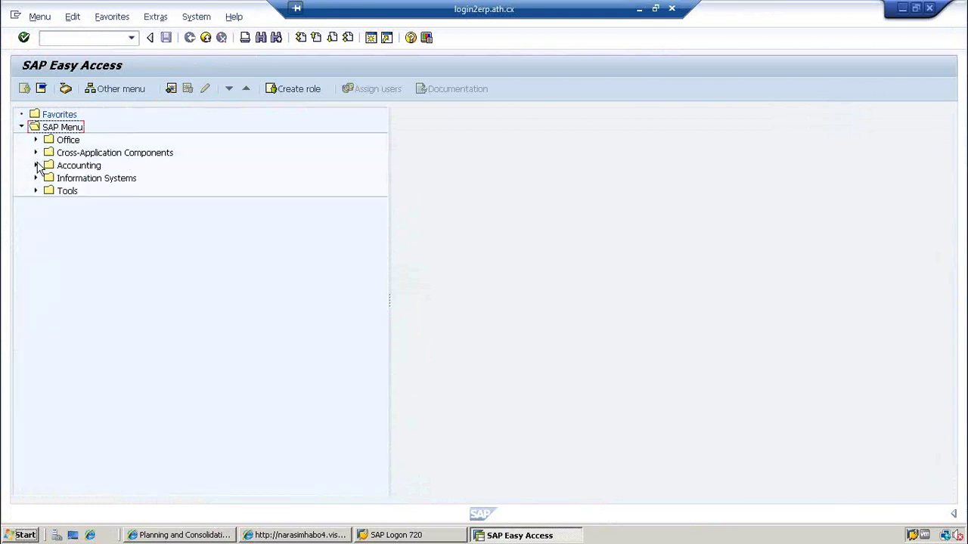
pyautogui.click(36, 166)
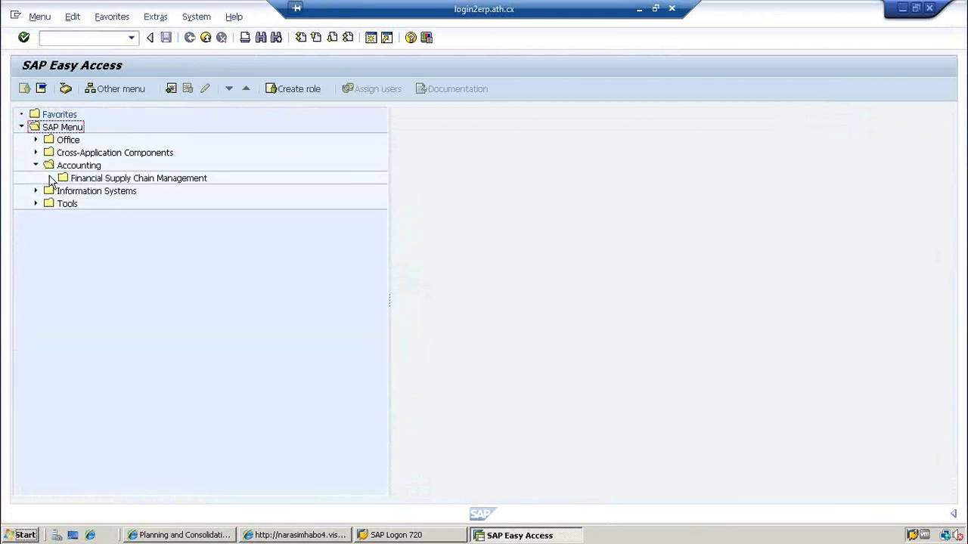
pyautogui.click(50, 178)
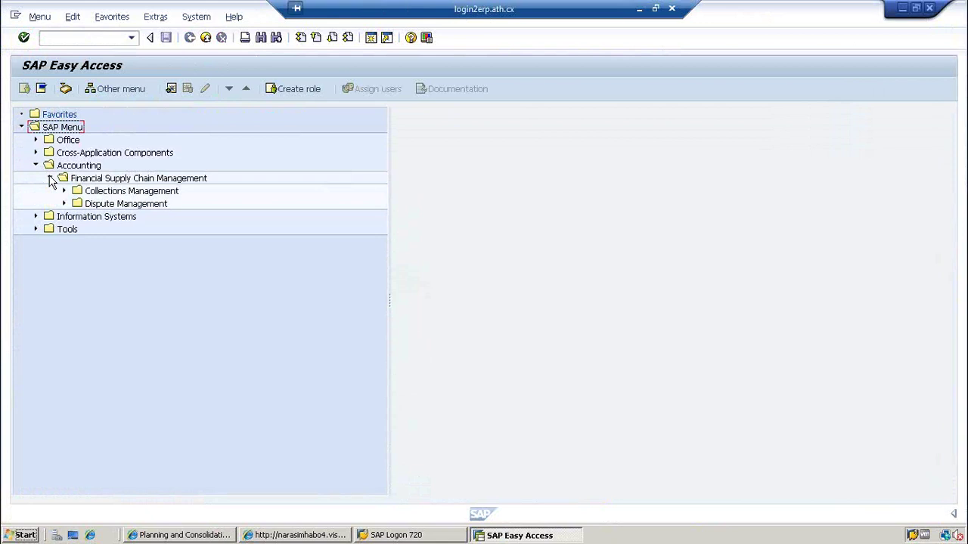
pyautogui.click(50, 178)
pyautogui.click(37, 165)
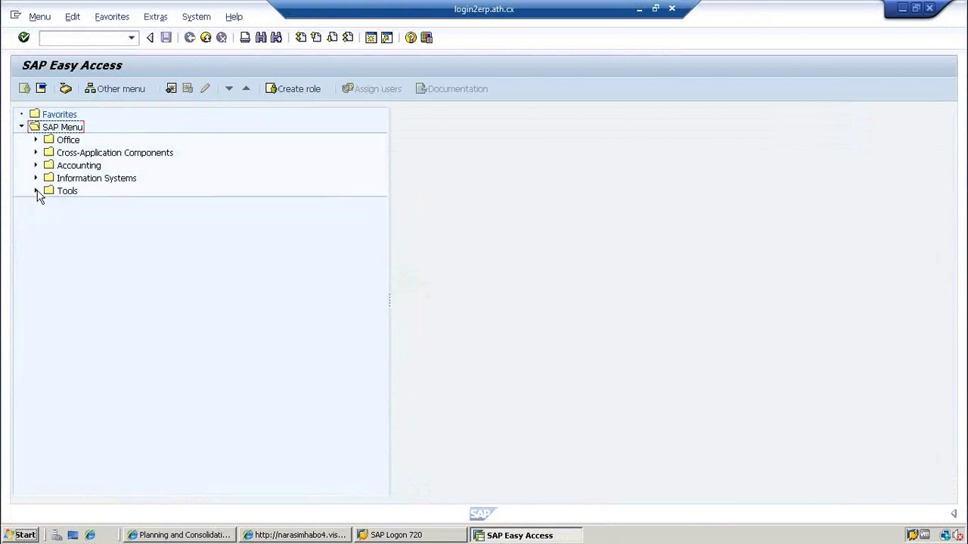
pyautogui.click(36, 191)
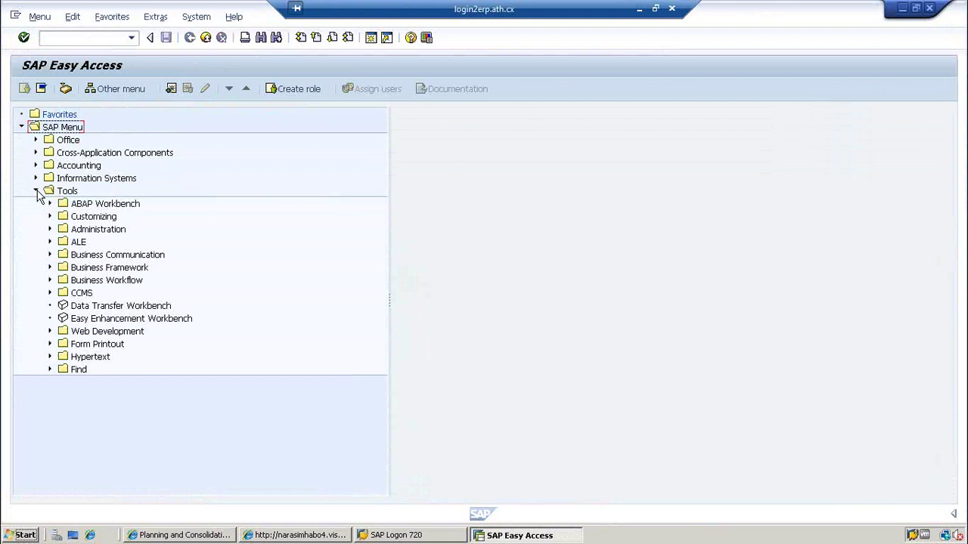
pyautogui.click(50, 229)
pyautogui.click(50, 229)
pyautogui.click(35, 191)
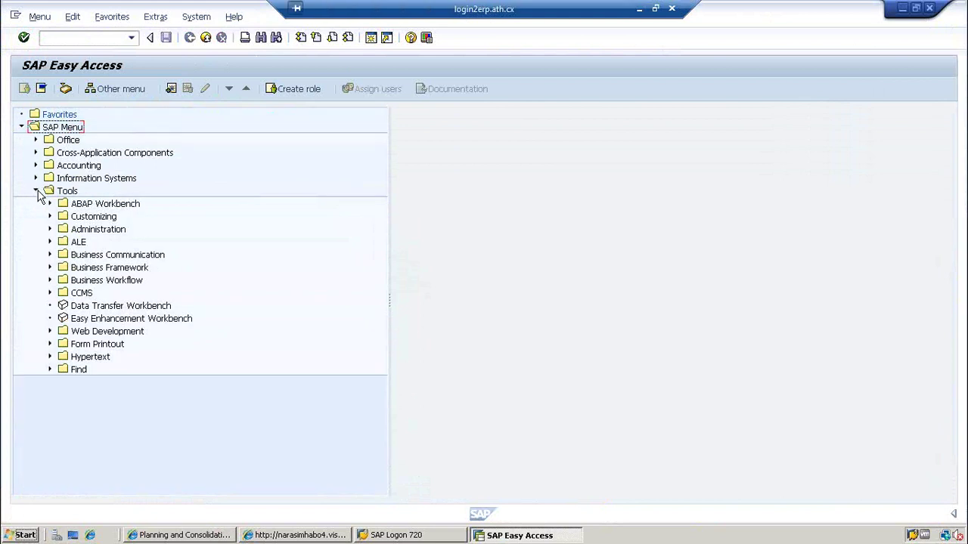
pyautogui.click(68, 38)
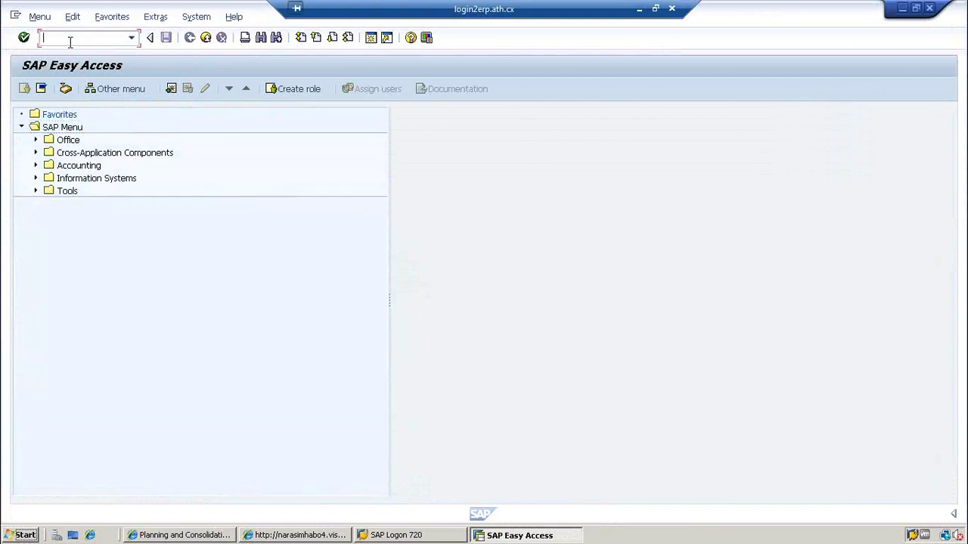
# - Run RSA1 to reopen the Data Warehousing Workbench modeling view and scroll its InfoProvider tree
pyautogui.write('rsa1')
pyautogui.press('Return')
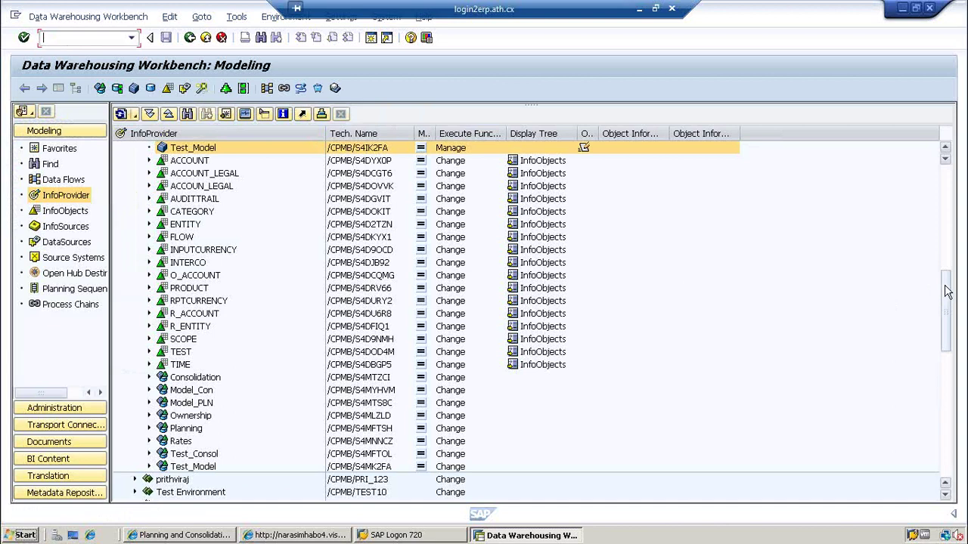
pyautogui.moveTo(945, 297); pyautogui.dragTo(951, 335)
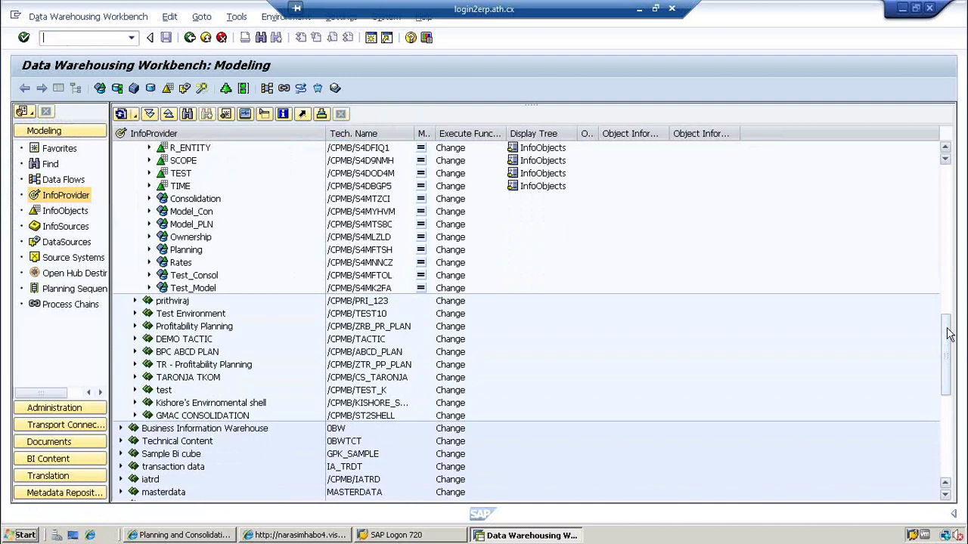
pyautogui.moveTo(950, 335); pyautogui.dragTo(950, 358)
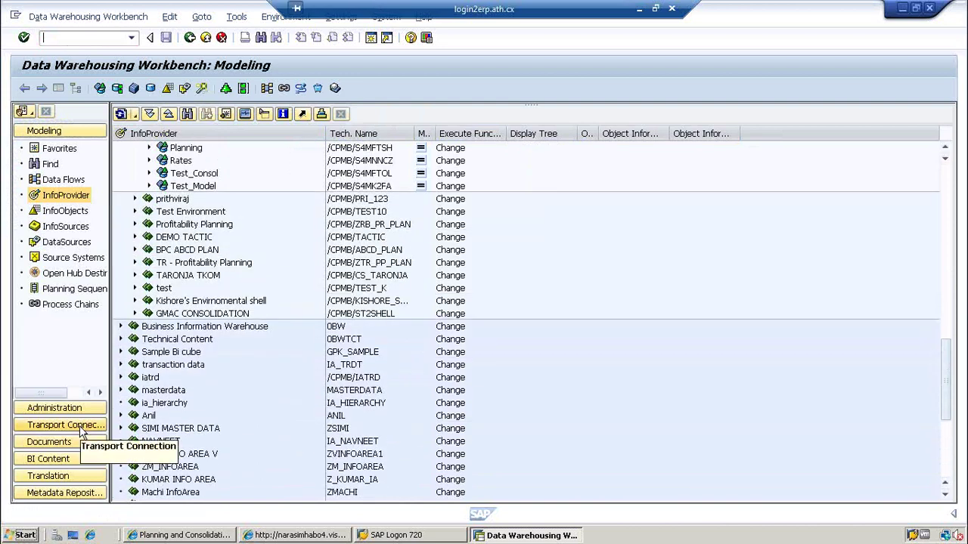
# - Switch to Transport Connection and widen the tree pane and InfoArea name column
pyautogui.click(82, 428)
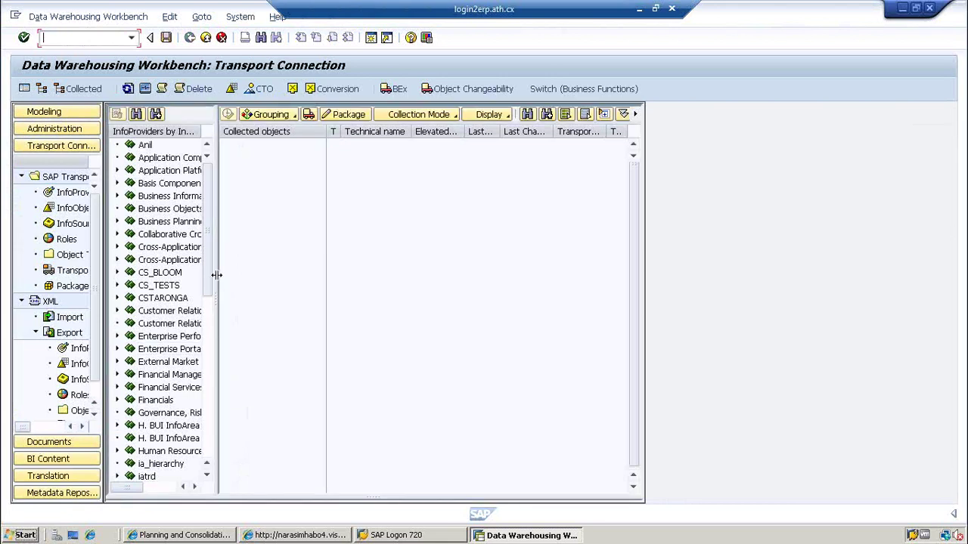
pyautogui.moveTo(215, 275); pyautogui.dragTo(372, 320)
pyautogui.moveTo(364, 276); pyautogui.dragTo(367, 396)
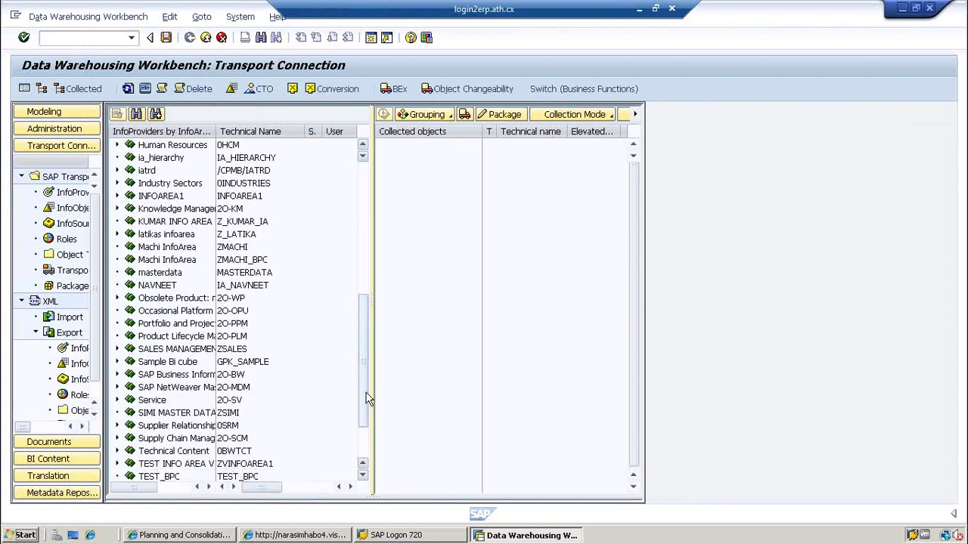
pyautogui.click(117, 375)
pyautogui.click(118, 375)
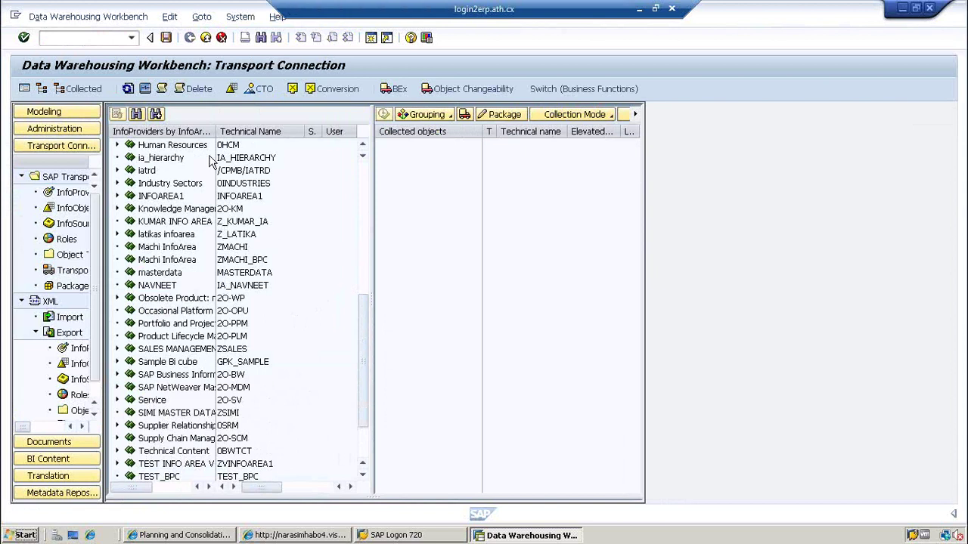
pyautogui.moveTo(217, 131); pyautogui.dragTo(290, 131)
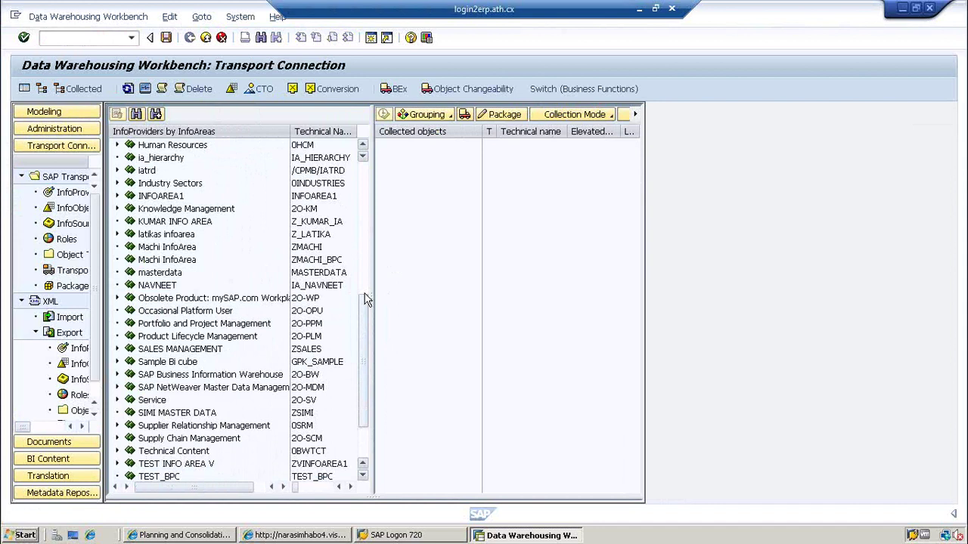
# - Expand TEST INFO AREA V and select its SALES OVERVIEW (ZD_SALE_V) InfoProvider
pyautogui.click(364, 294)
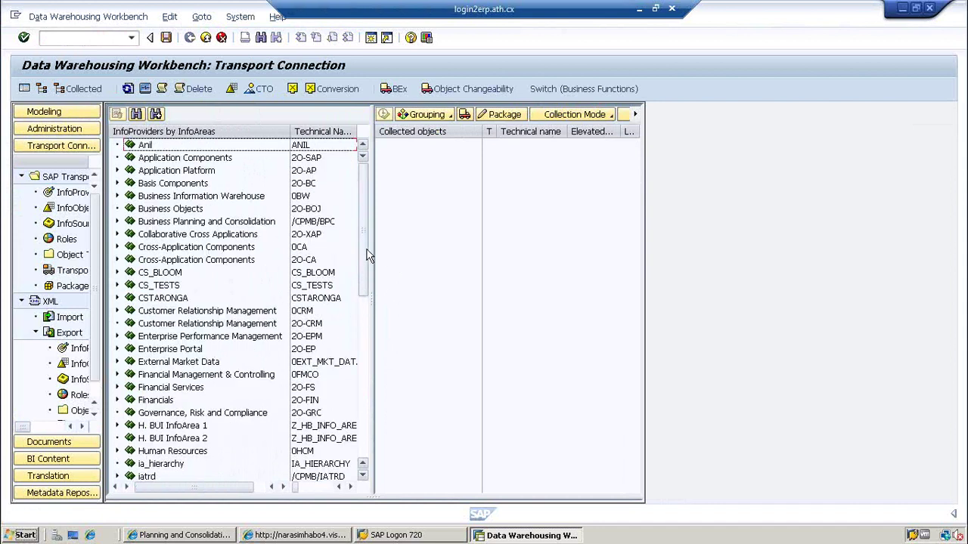
pyautogui.moveTo(369, 257); pyautogui.dragTo(370, 436)
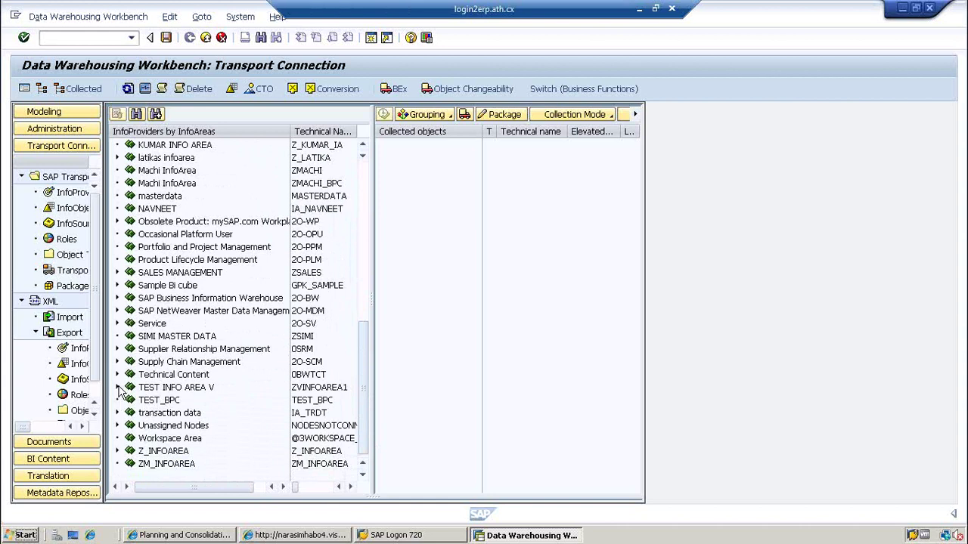
pyautogui.click(118, 388)
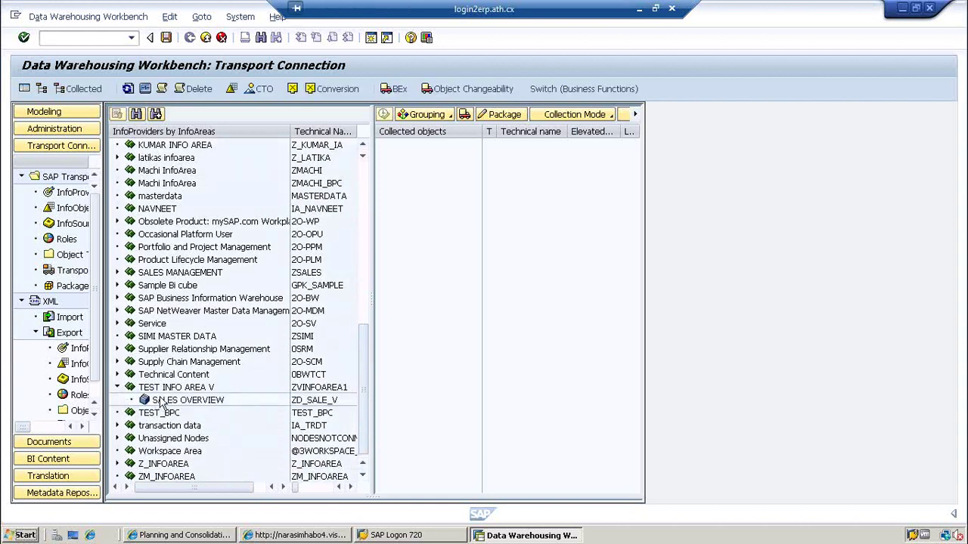
pyautogui.click(162, 401)
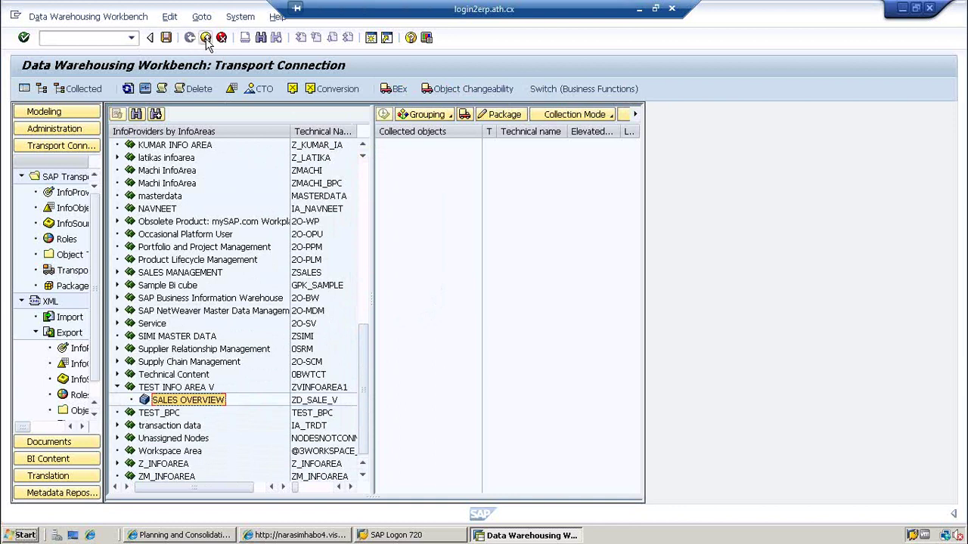
# - Exit the workbench to SAP Easy Access, glance at the Tools folder, then bring Internet Explorer forward
pyautogui.click(206, 40)
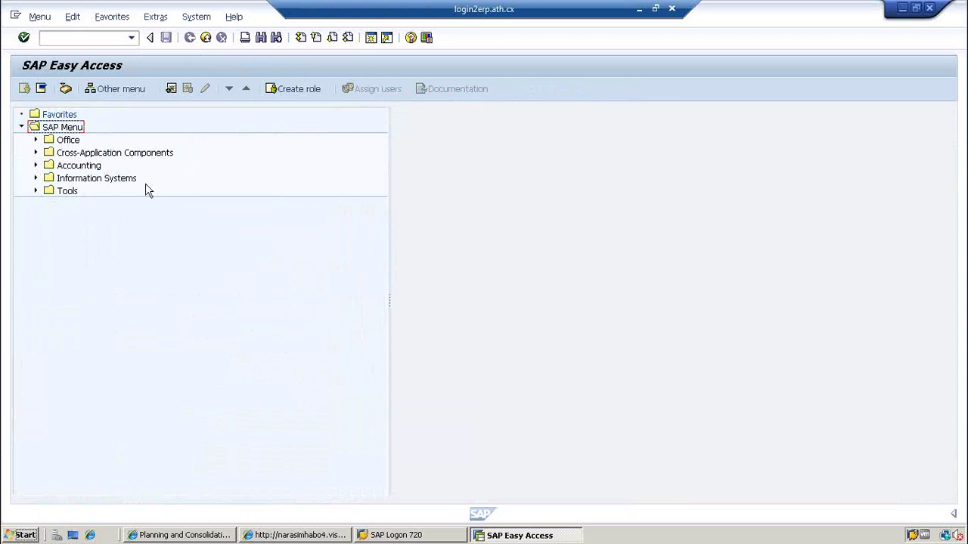
pyautogui.click(36, 191)
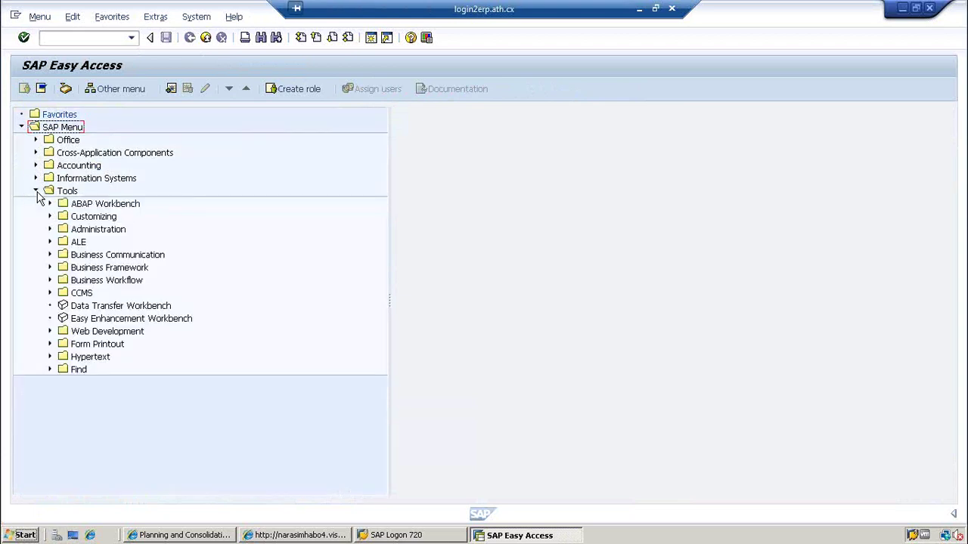
pyautogui.click(37, 192)
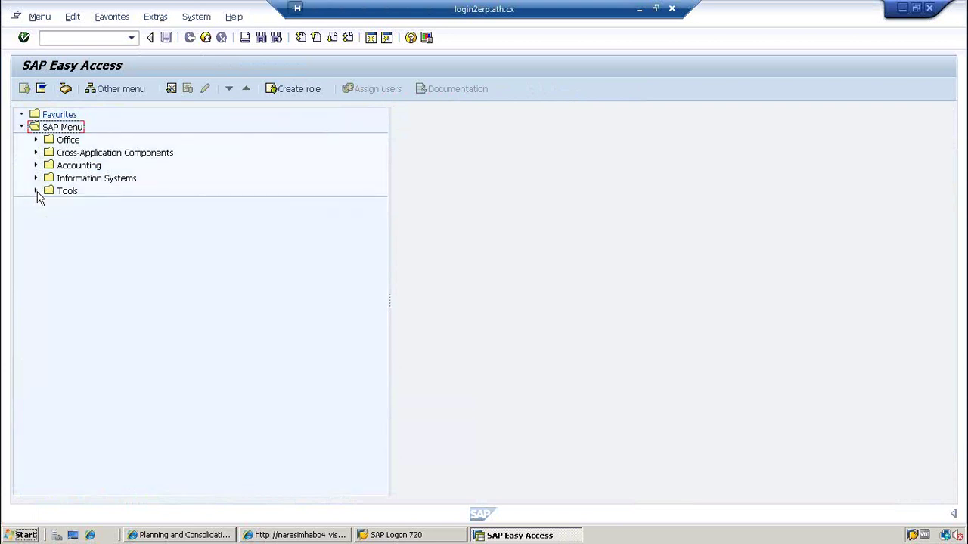
pyautogui.click(310, 540)
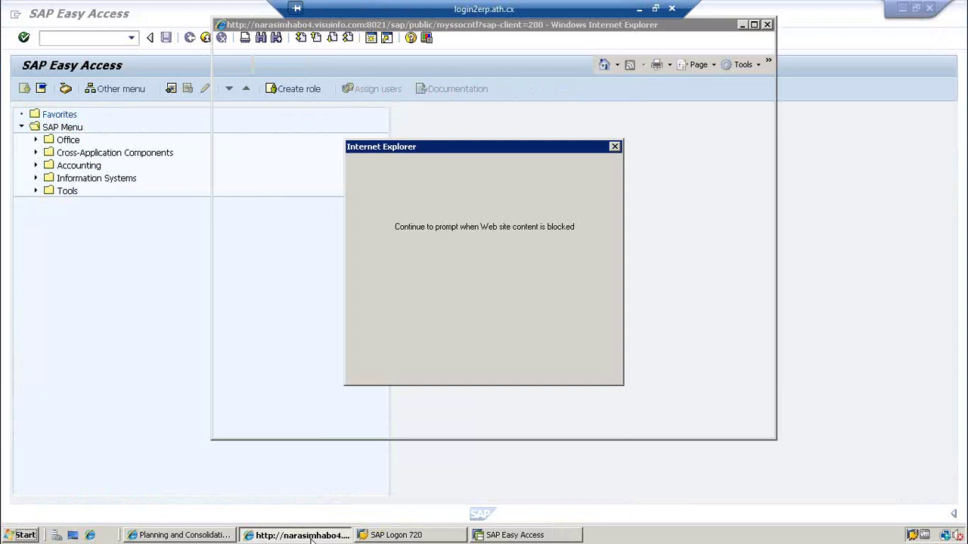
# - Dismiss Internet Explorer's blocked-content prompt and close the browser window
pyautogui.click(587, 172)
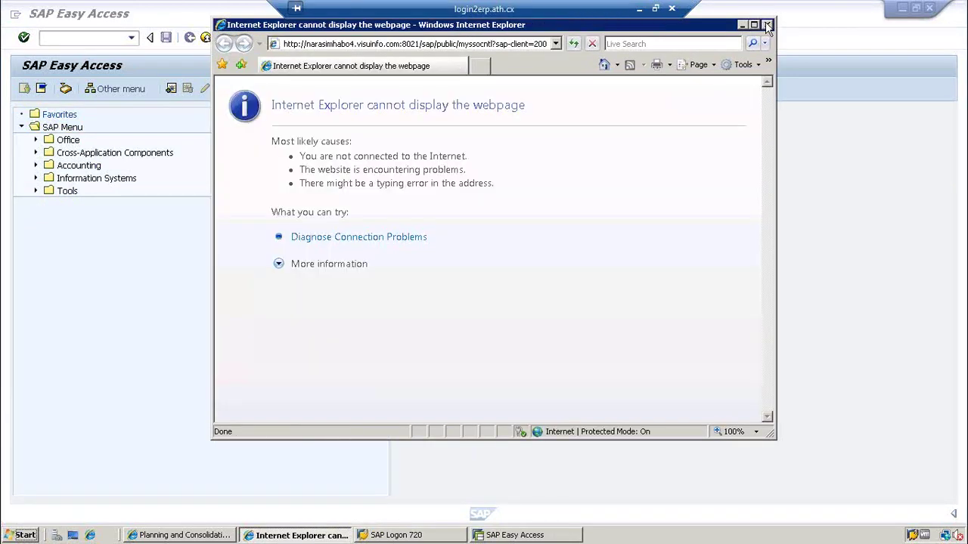
pyautogui.click(766, 26)
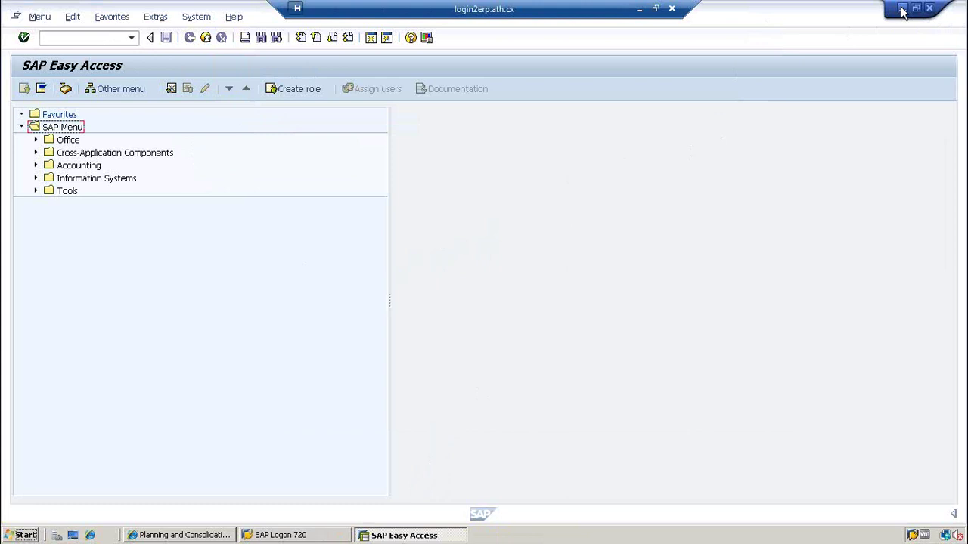
# - Minimize SAP Easy Access so the Planning and Consolidation window with Test_Model is visible
pyautogui.click(903, 8)
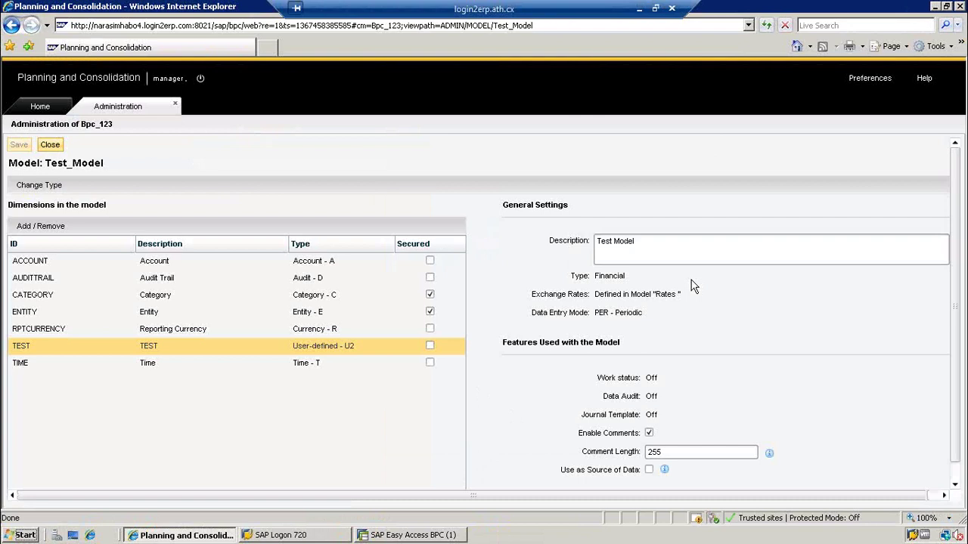
# - Close the Test_Model details and open the ACCOUNT dimension's members from the Dimensions list
pyautogui.click(49, 145)
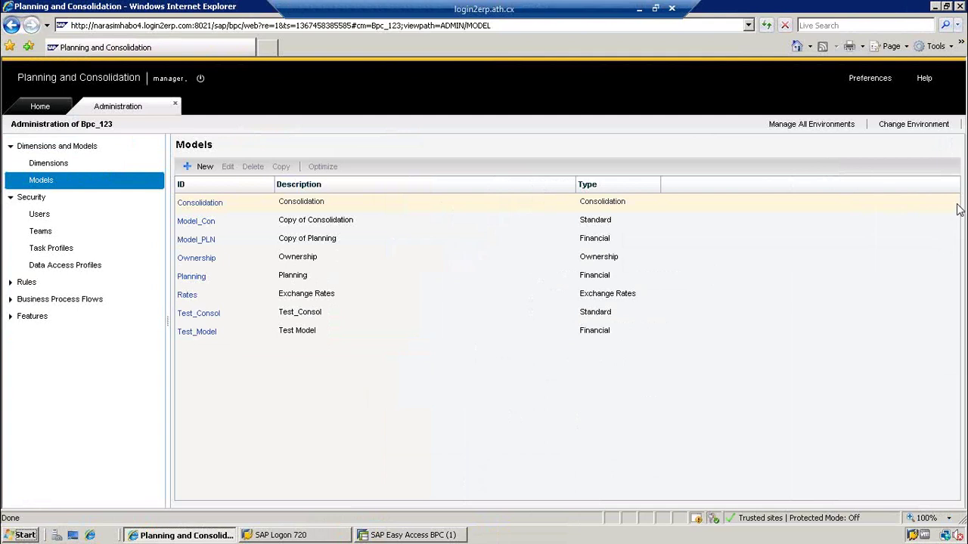
pyautogui.click(64, 168)
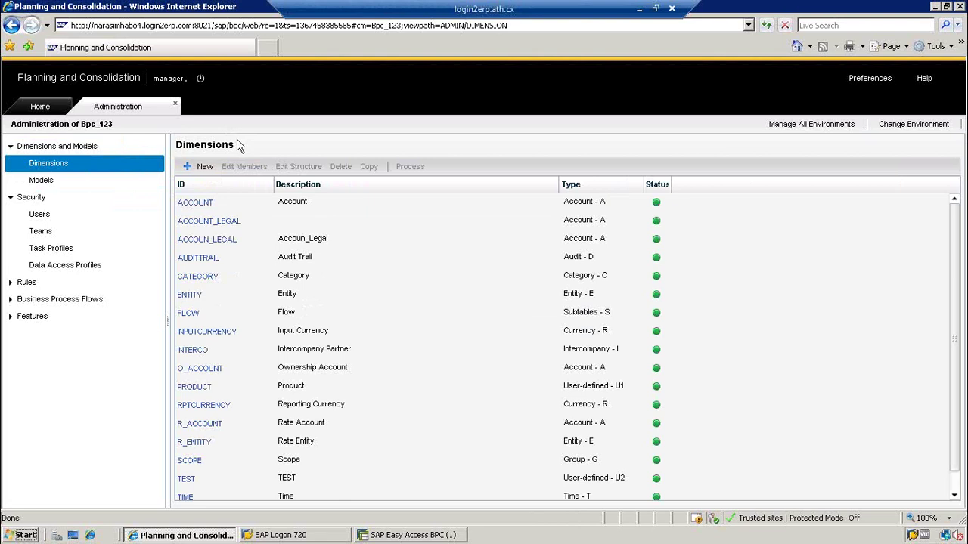
pyautogui.click(207, 203)
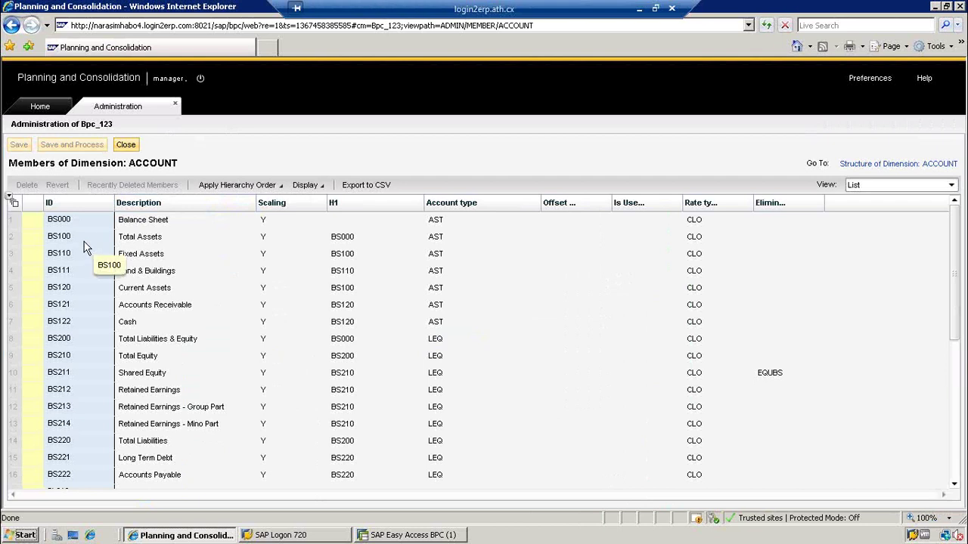
pyautogui.click(85, 242)
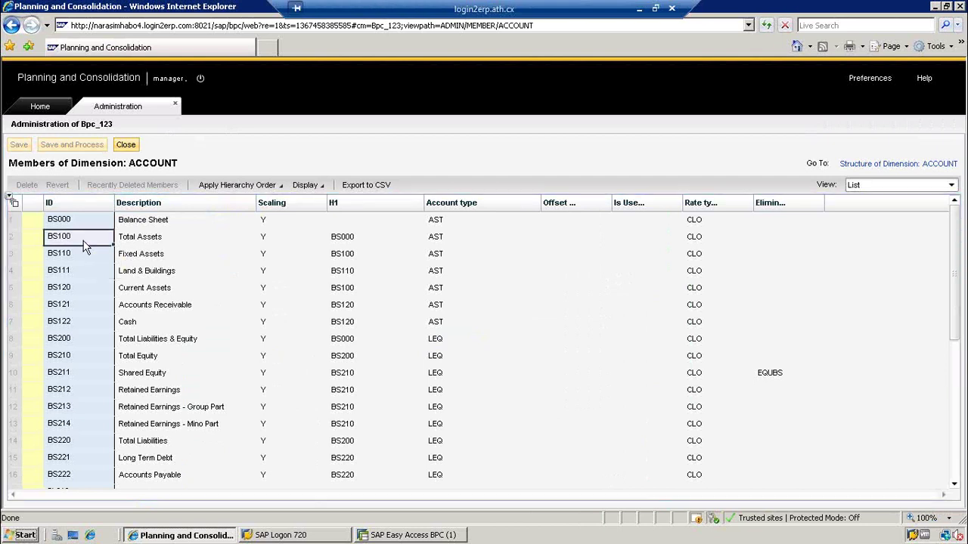
pyautogui.click(57, 277)
pyautogui.click(61, 292)
pyautogui.click(63, 306)
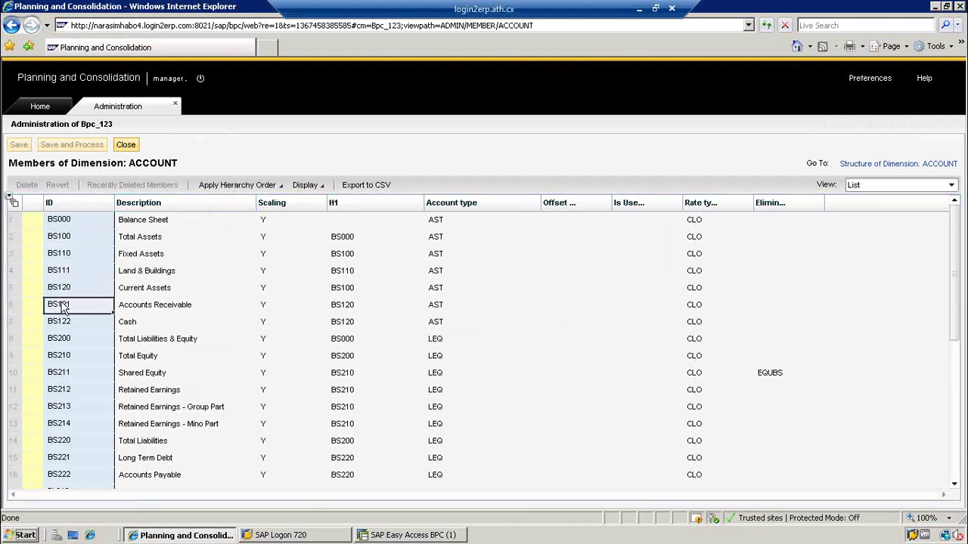
pyautogui.click(65, 324)
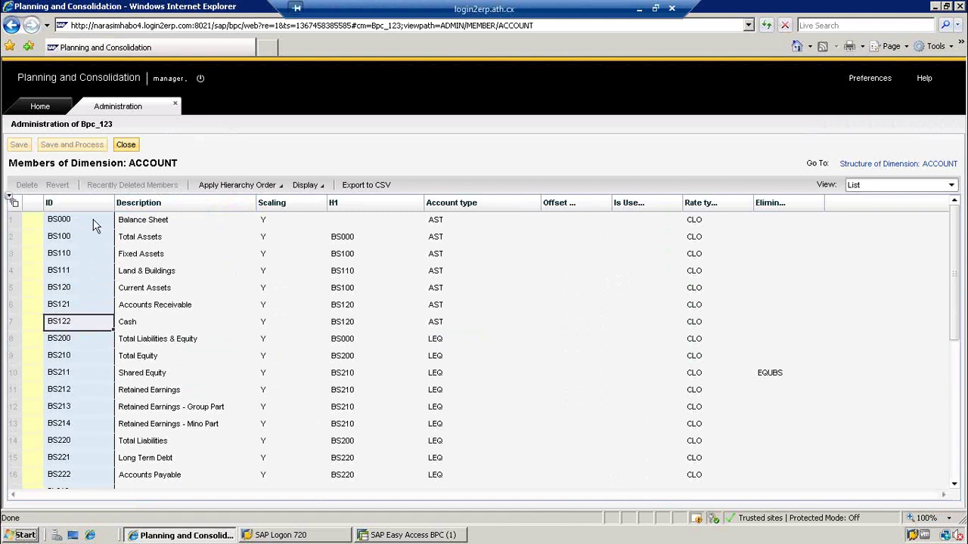
pyautogui.click(71, 226)
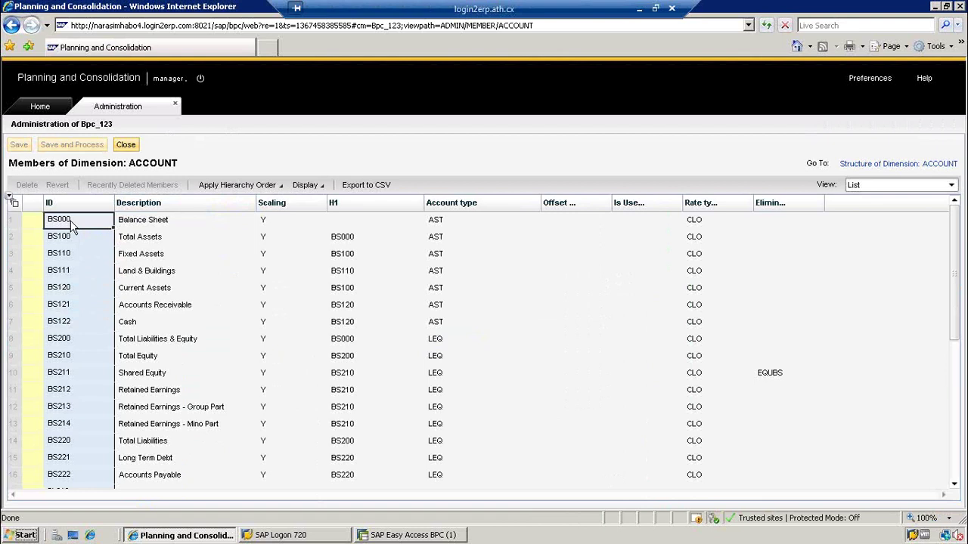
# - Close the ACCOUNT member list, show the Models list and begin a new model
pyautogui.click(125, 145)
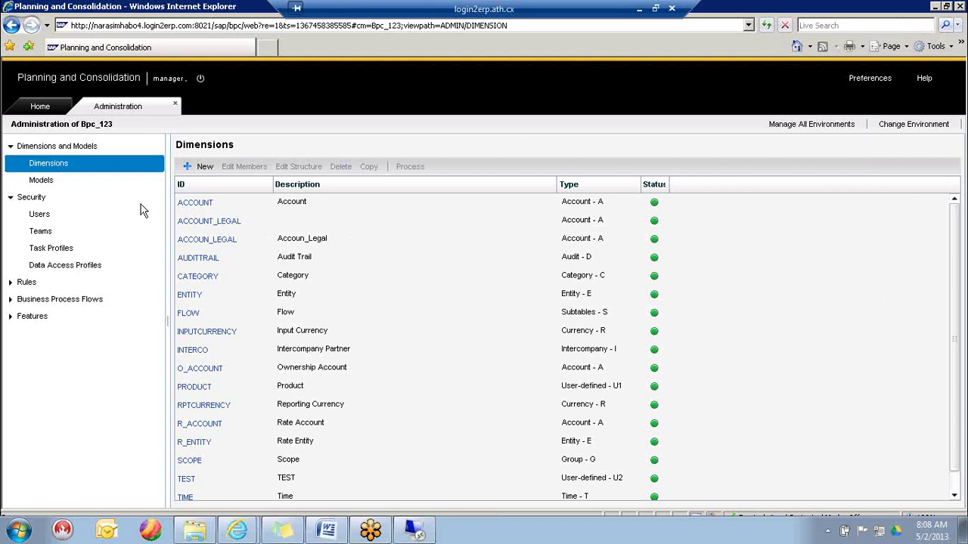
pyautogui.click(44, 183)
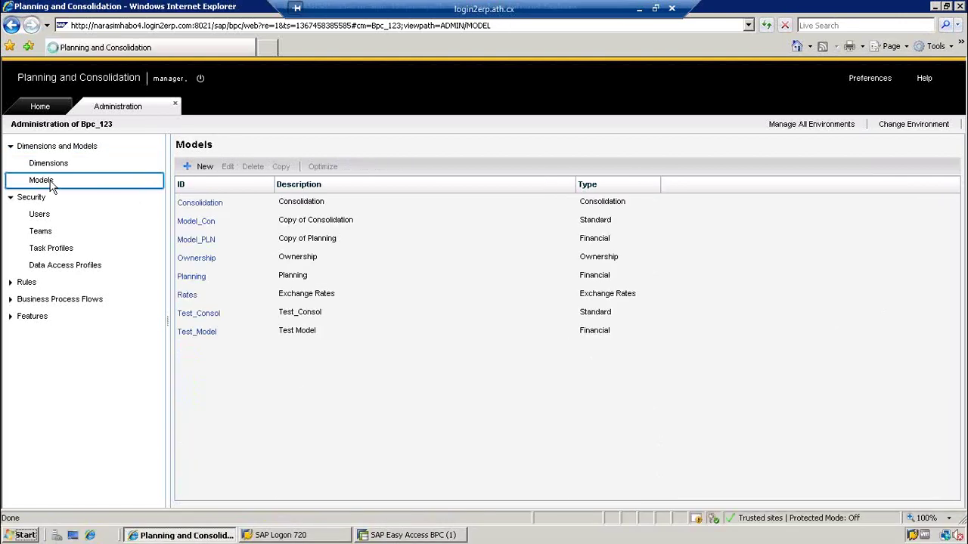
pyautogui.click(203, 168)
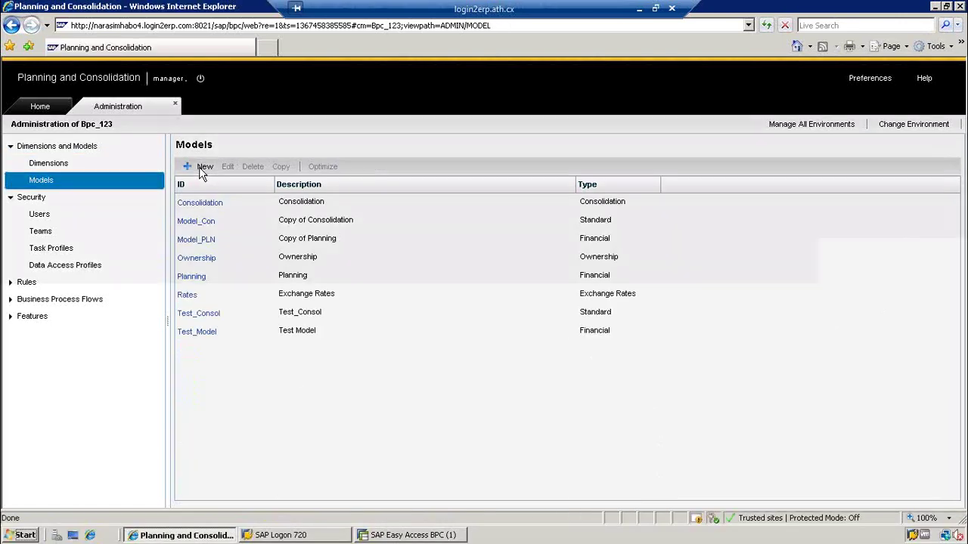
# - Give the new model ID 'lslsajkl' and description 'ijdskljds', then advance to the model type
pyautogui.write('lslsajkl')
pyautogui.press('Tab')
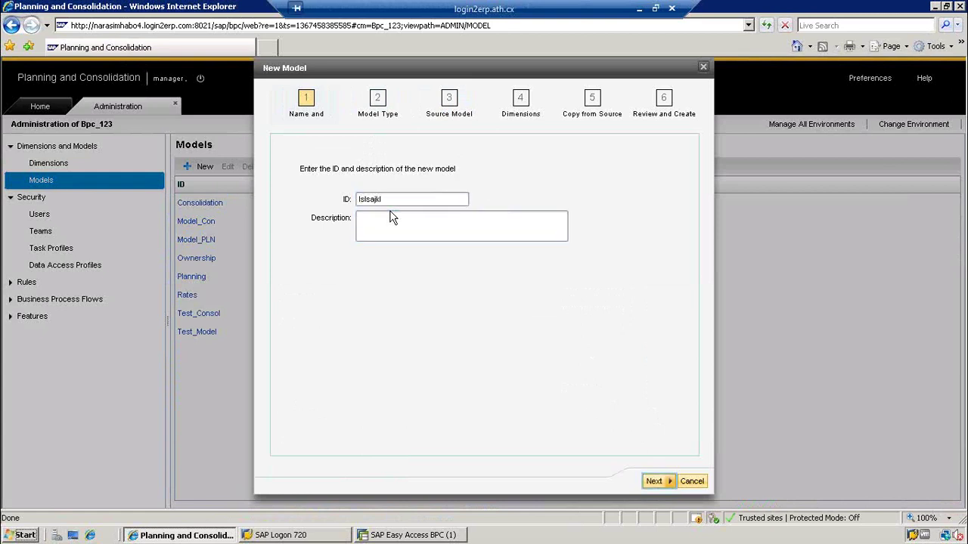
pyautogui.click(382, 230)
pyautogui.write('ijdskljds')
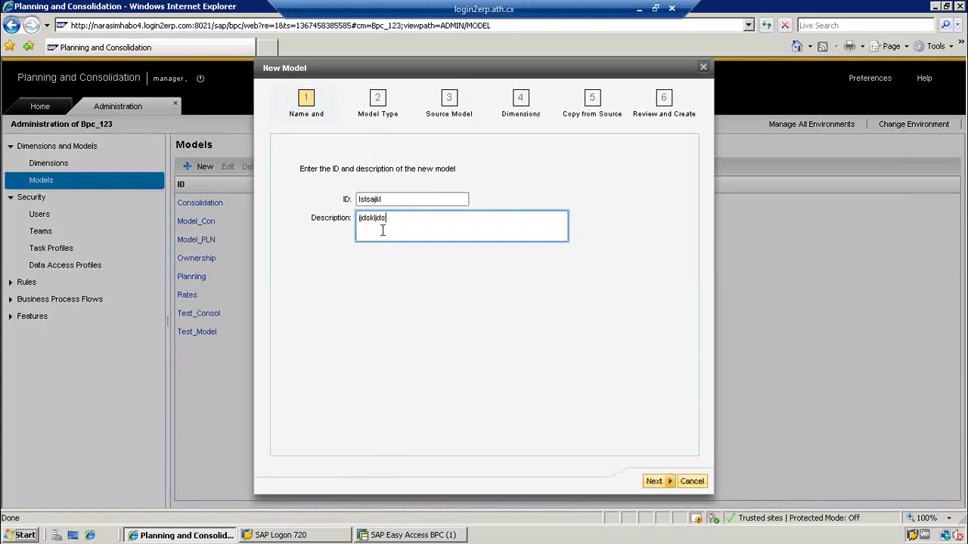
pyautogui.click(655, 487)
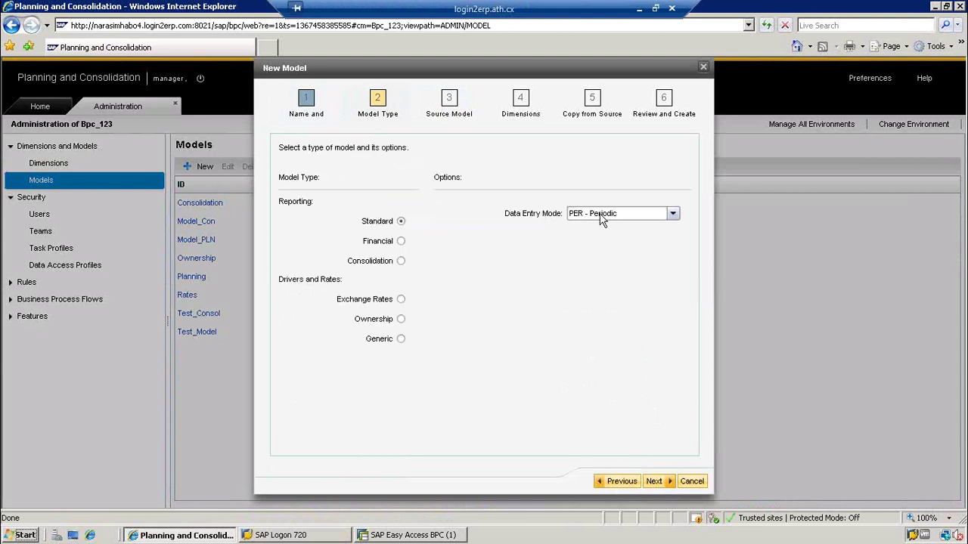
# - Set Data Entry Mode to YTD - Year To Date, then cancel the new model
pyautogui.click(601, 214)
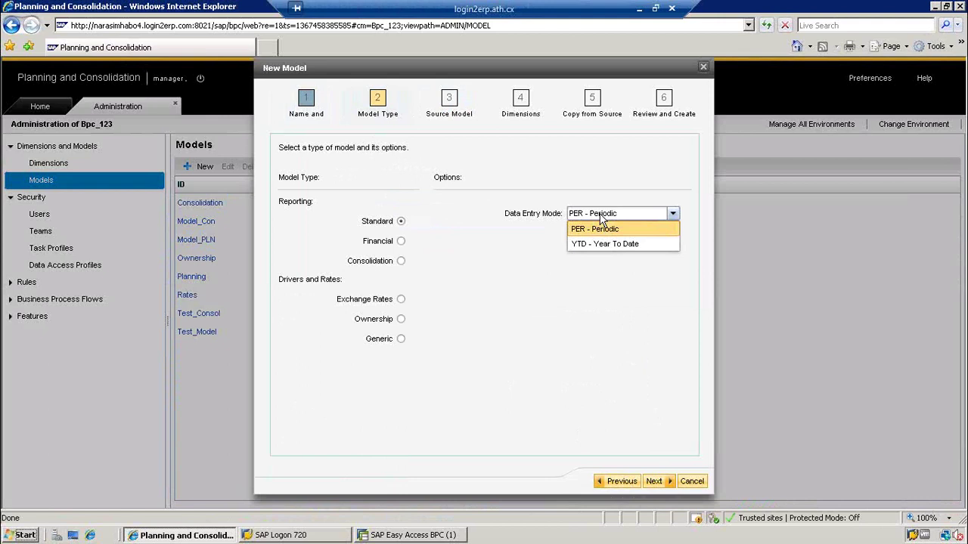
pyautogui.click(602, 230)
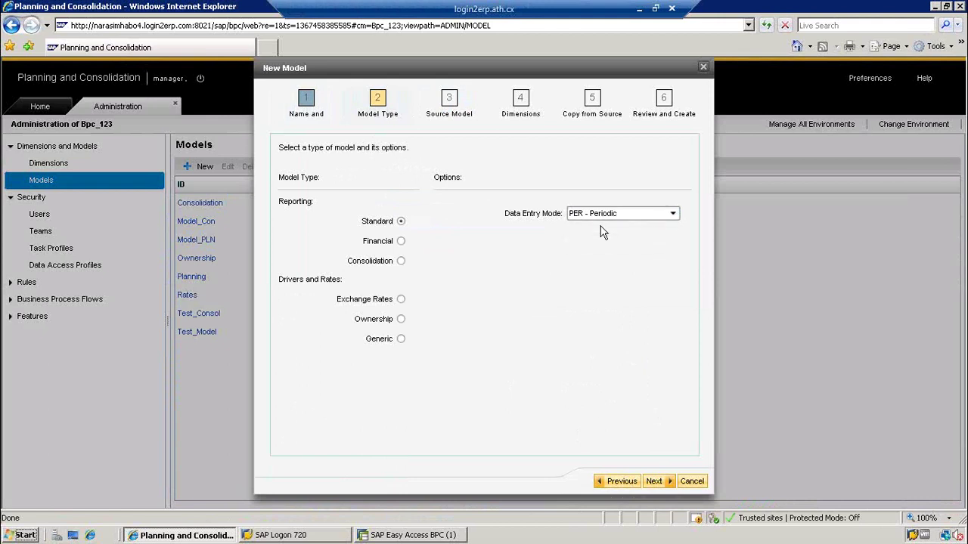
pyautogui.click(602, 216)
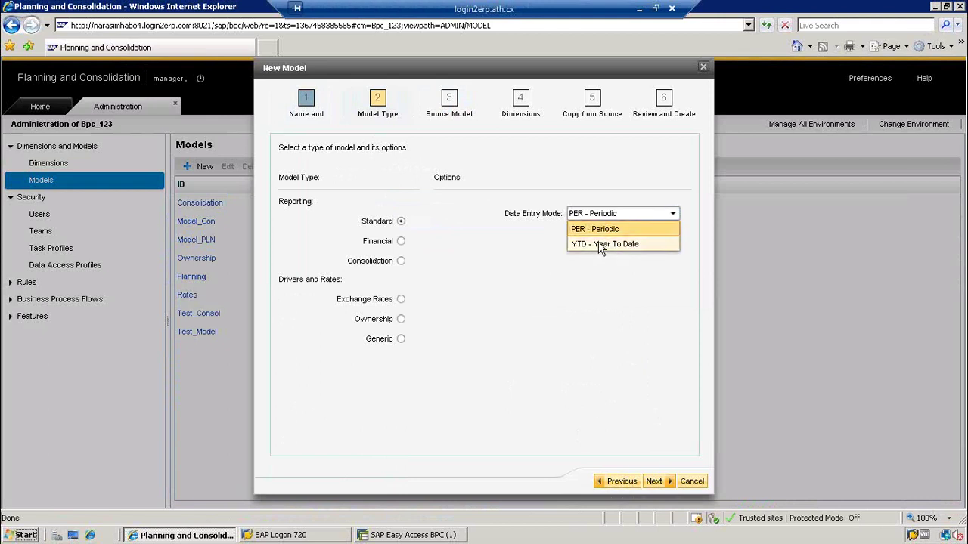
pyautogui.click(601, 243)
pyautogui.click(593, 216)
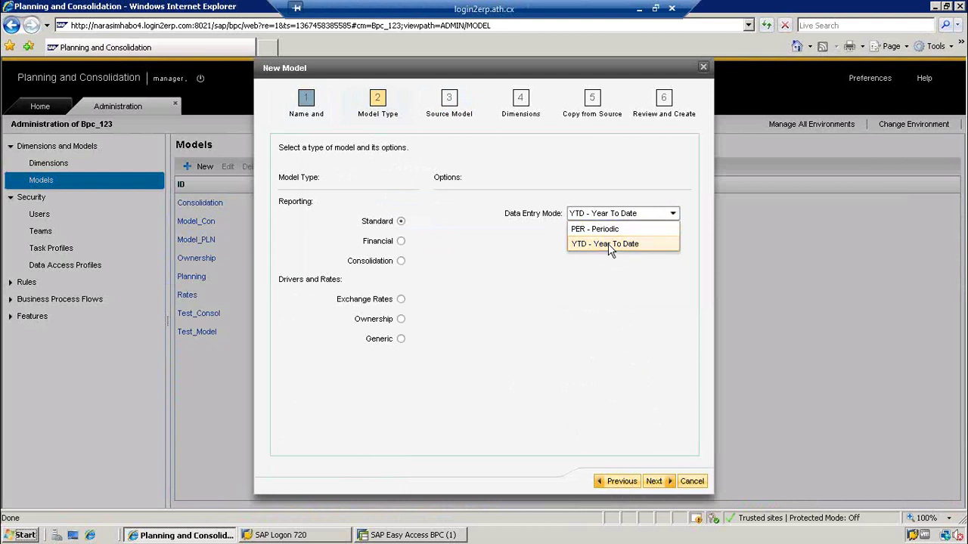
pyautogui.click(609, 244)
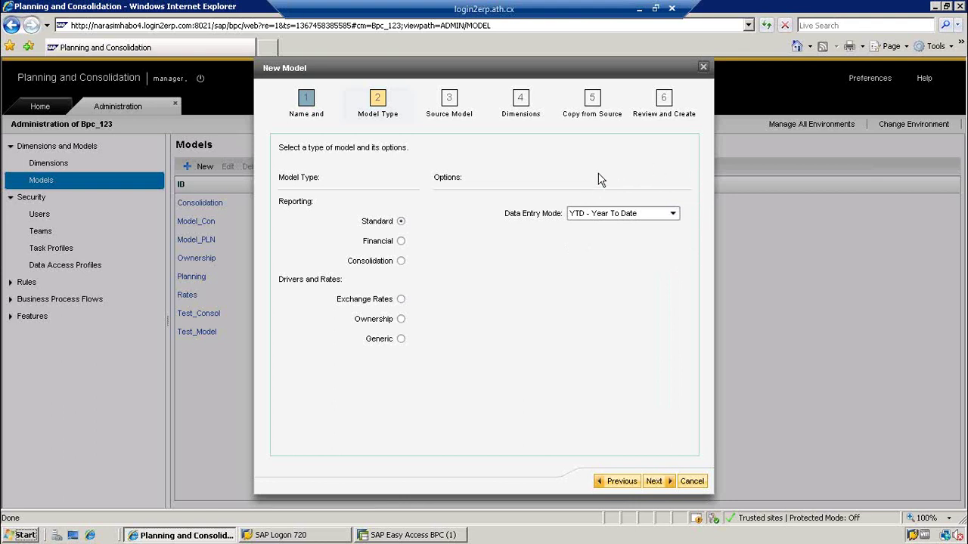
pyautogui.click(691, 481)
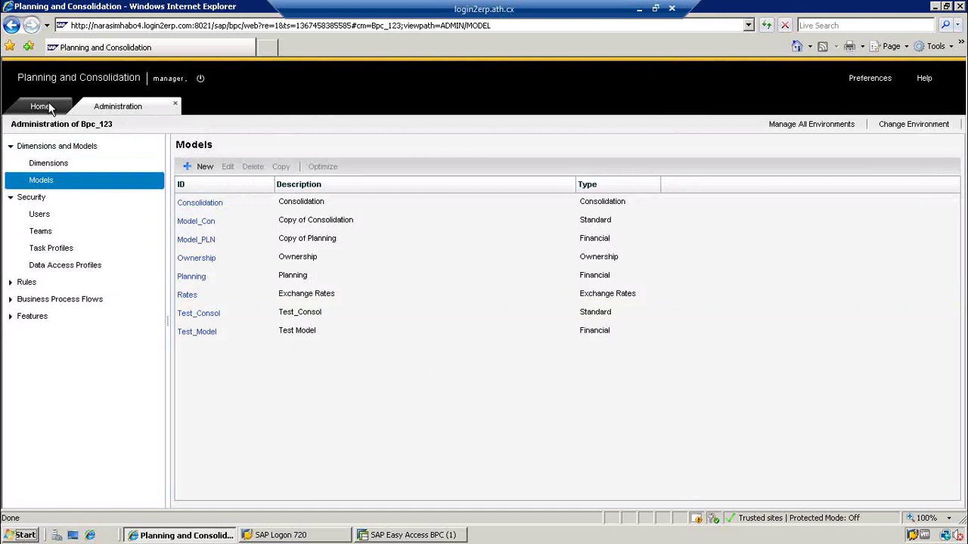
# - From the Home page launch EPM Office Add-in Excel and leave the full-screen remote session
pyautogui.click(49, 104)
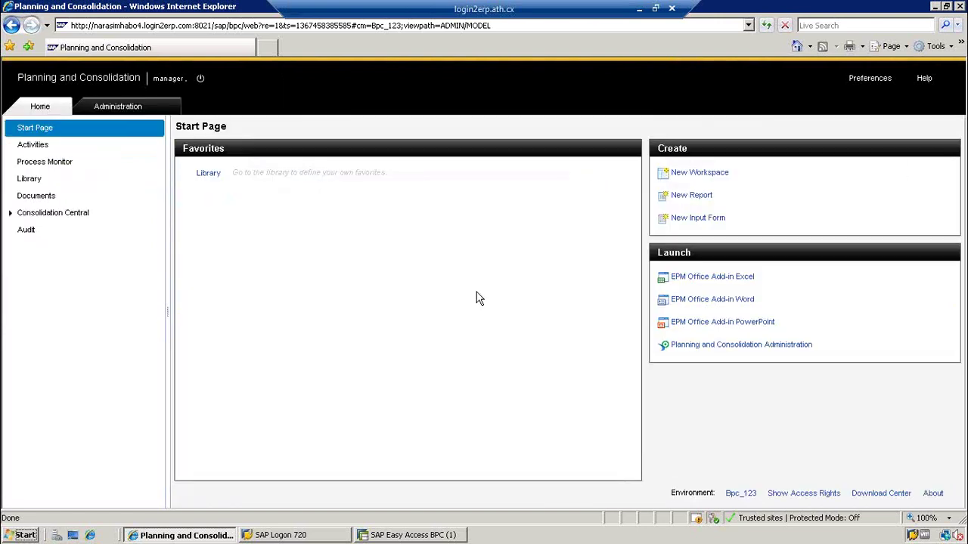
pyautogui.click(695, 278)
pyautogui.click(643, 9)
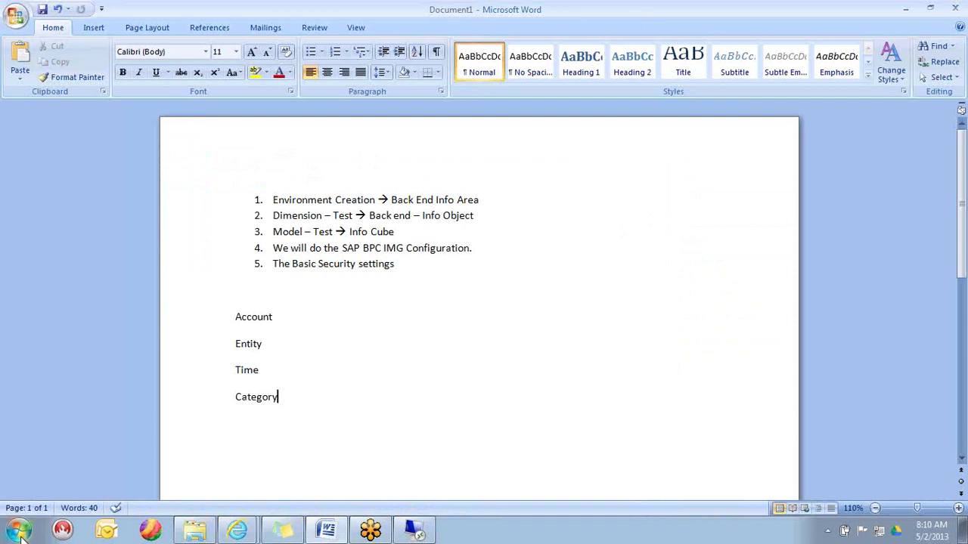
# - Open Excel and enter Apr and May headers with a Per row of 1000 and 2000
pyautogui.click(17, 531)
pyautogui.click(79, 221)
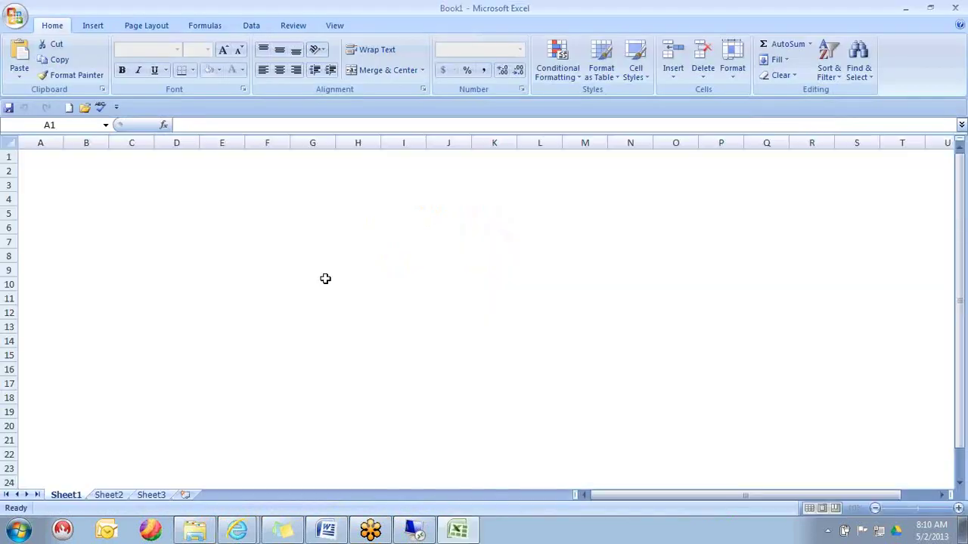
pyautogui.click(325, 278)
pyautogui.write('Apr')
pyautogui.press('Tab')
pyautogui.write('May')
pyautogui.press('Return')
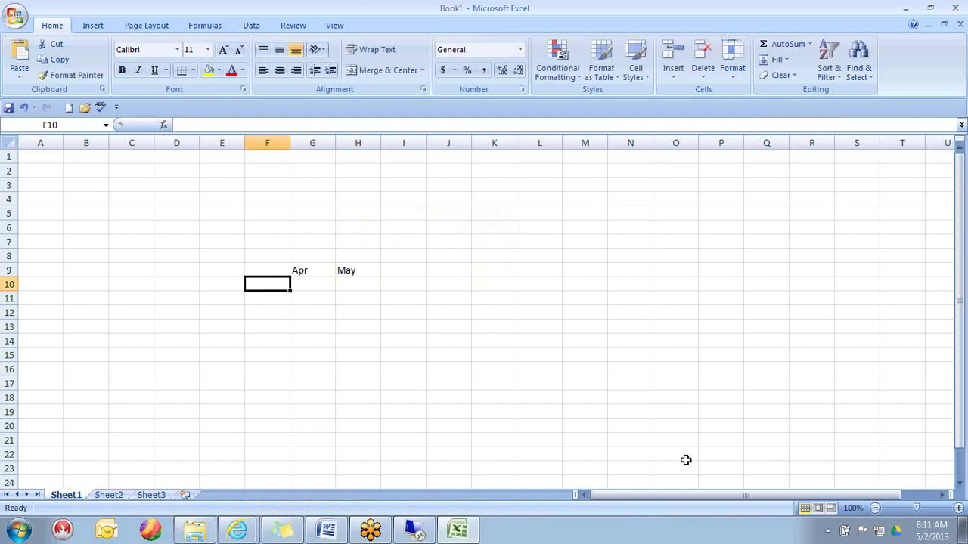
pyautogui.write('Per')
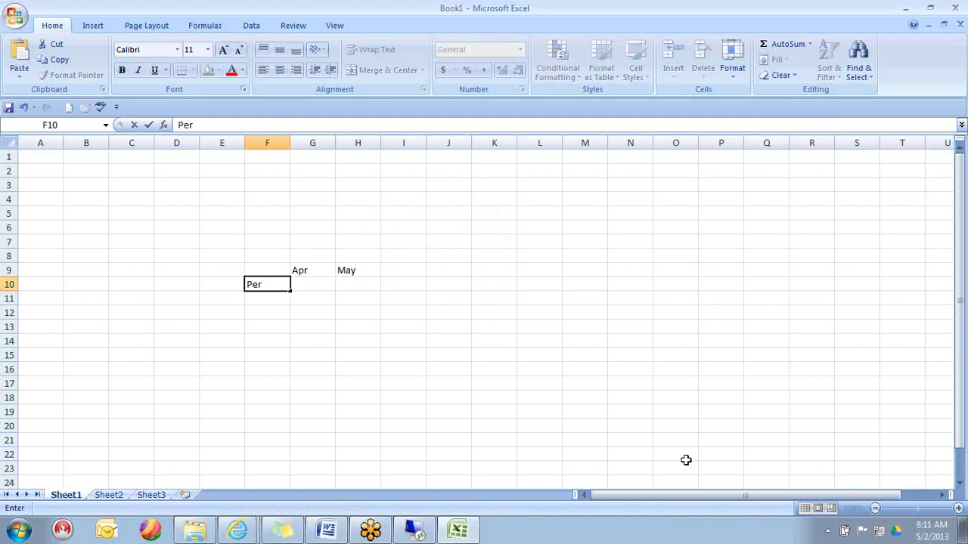
pyautogui.press('Tab')
pyautogui.write('1000')
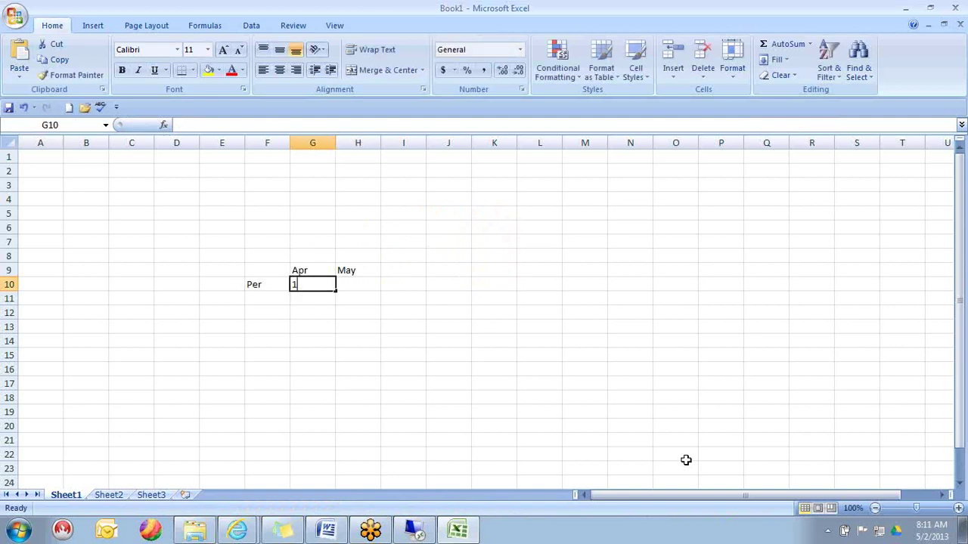
pyautogui.press('Tab')
pyautogui.write('2000')
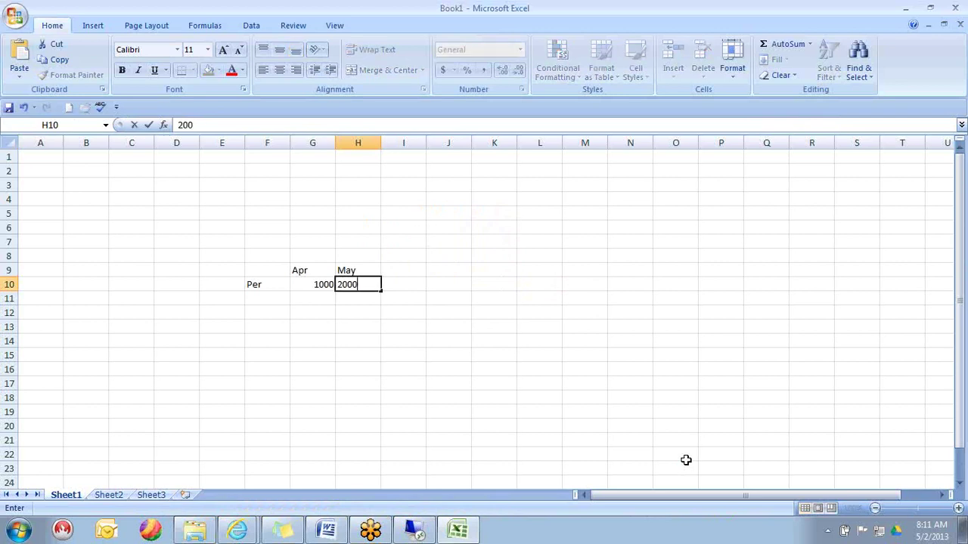
pyautogui.press('Return')
# - Add a YTD row of 1000 and 3000, plus third-month values 2000 (Per) and 5000 (YTD)
pyautogui.press('Left')
pyautogui.press('Up')
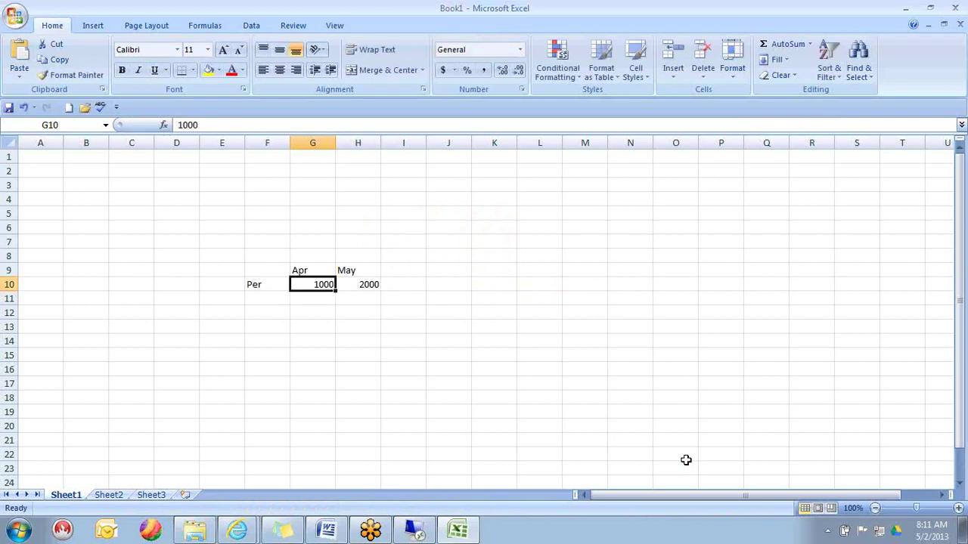
pyautogui.press('Right')
pyautogui.press('Right')
pyautogui.press('Left')
pyautogui.press('Left')
pyautogui.press('Down')
pyautogui.press('Left')
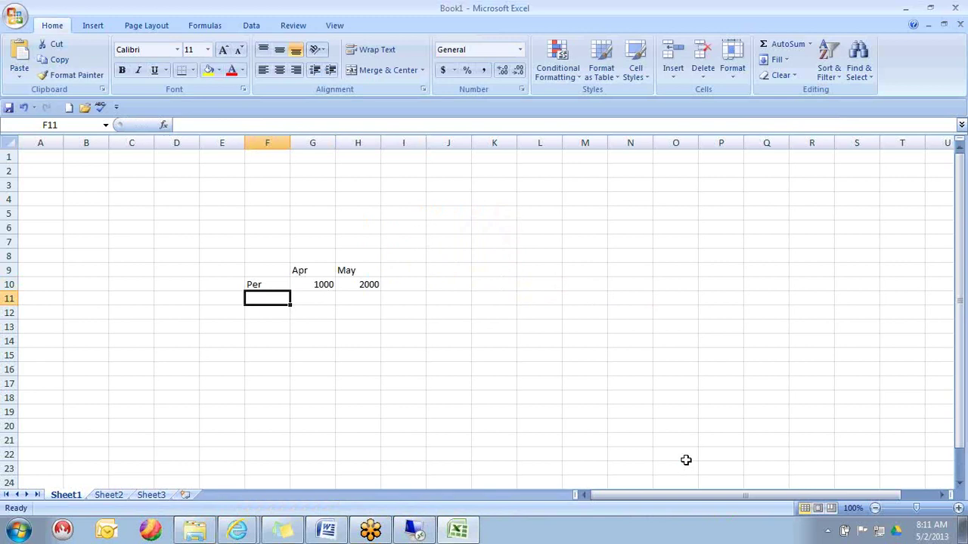
pyautogui.write('YTD')
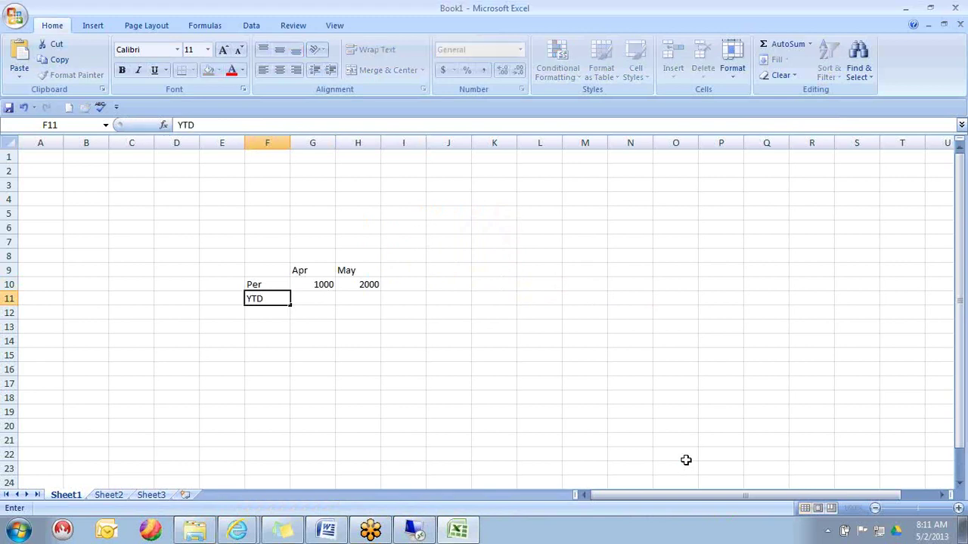
pyautogui.press('Right')
pyautogui.write('1000')
pyautogui.press('Right')
pyautogui.write('3000')
pyautogui.press('Right')
pyautogui.press('Up')
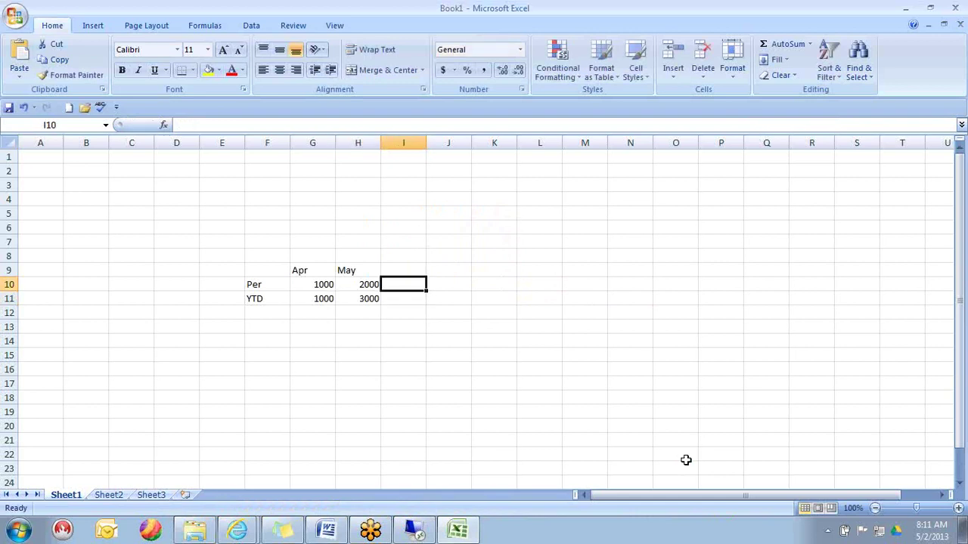
pyautogui.write('2000')
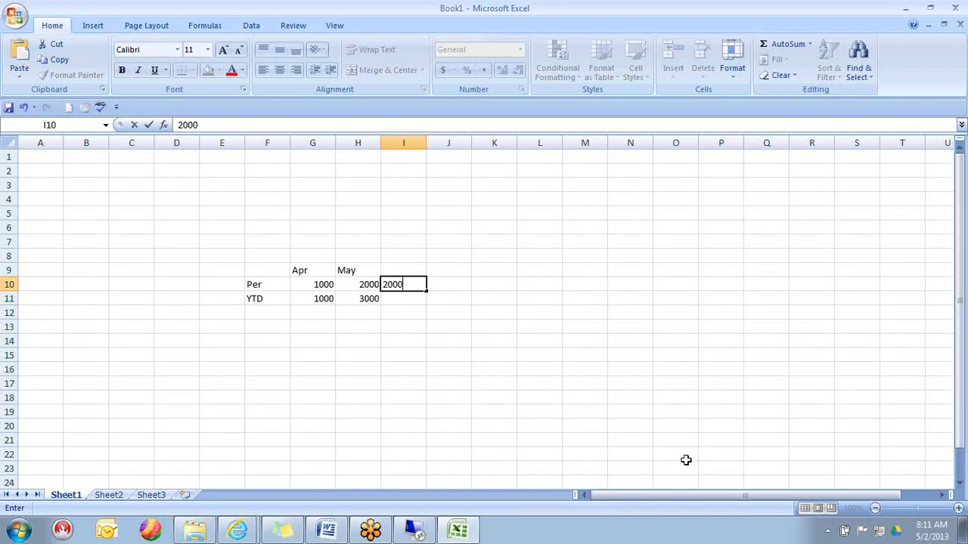
pyautogui.press('Return')
pyautogui.write('5000')
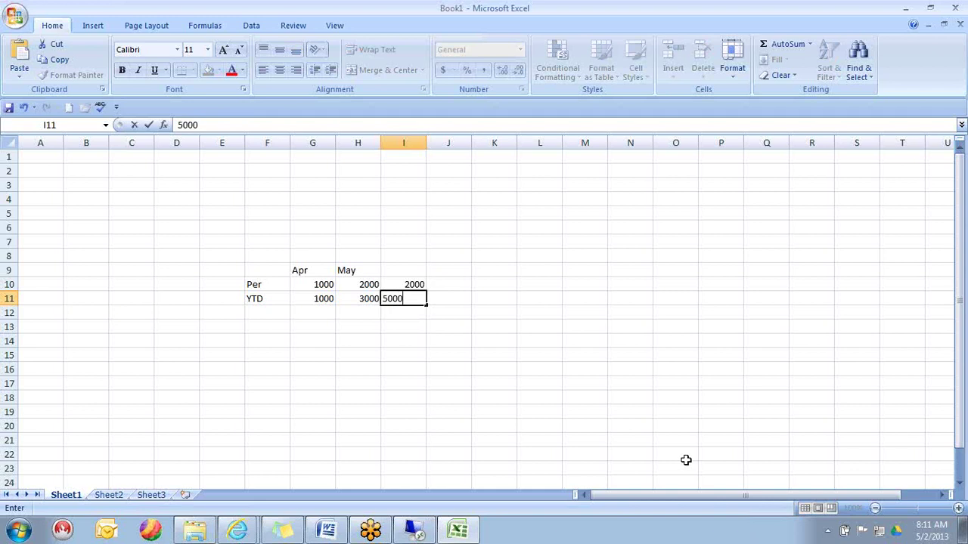
pyautogui.press('Return')
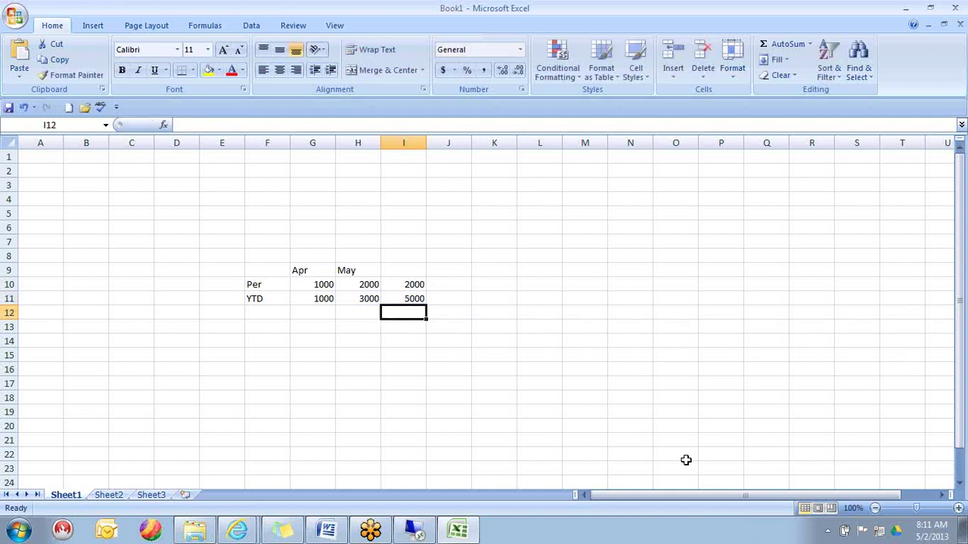
# - Rename the Per row to Sales, add Jun in I9 and CAR in G8
pyautogui.press('Down')
pyautogui.press('Down')
pyautogui.press('Down')
pyautogui.press('Down')
pyautogui.press('Down')
pyautogui.press('Left')
pyautogui.press('Left')
pyautogui.press('Left')
pyautogui.press('Up')
pyautogui.press('Up')
pyautogui.press('Up')
pyautogui.press('Up')
pyautogui.press('Up')
pyautogui.press('Up')
pyautogui.press('Up')
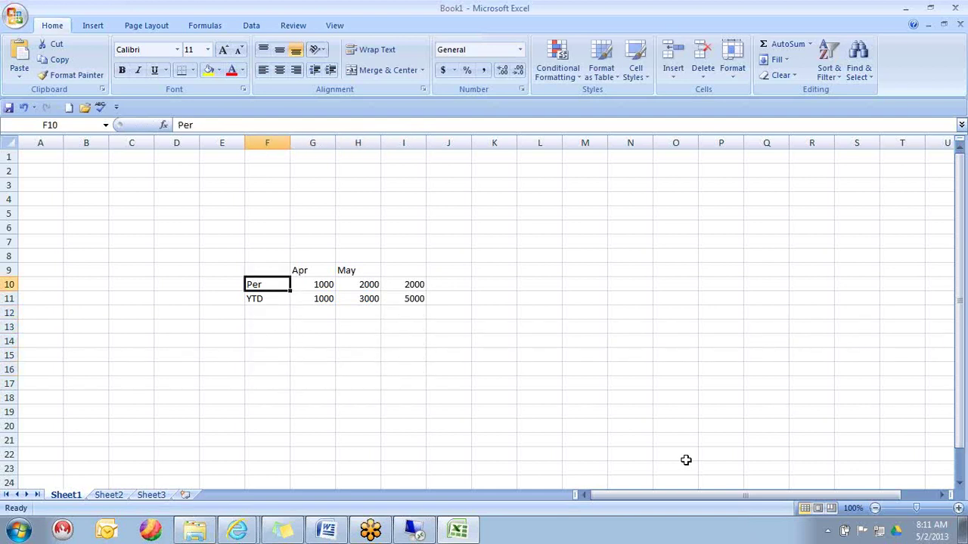
pyautogui.press('BackSpace')
pyautogui.write('Sales')
pyautogui.press('Return')
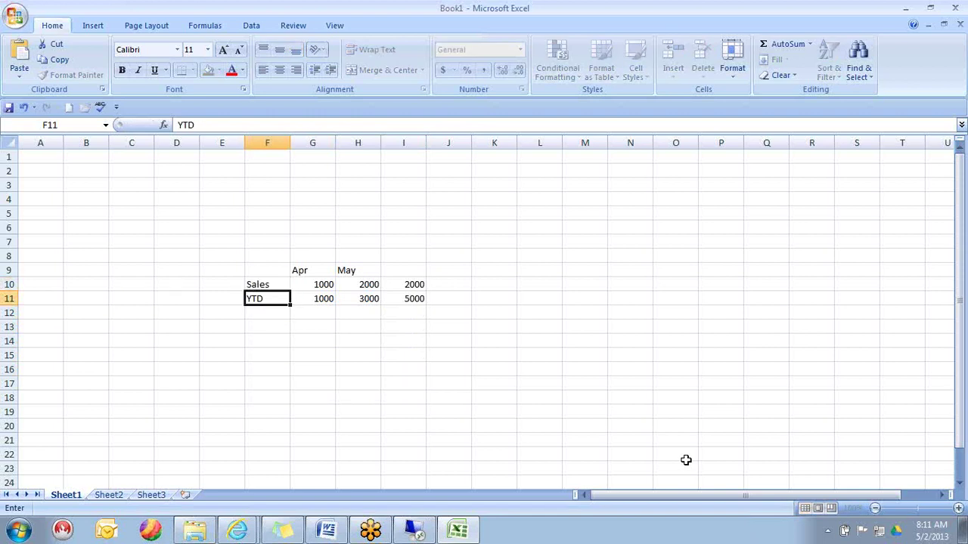
pyautogui.hotkey('ctrl', 'Return')
pyautogui.press('Up')
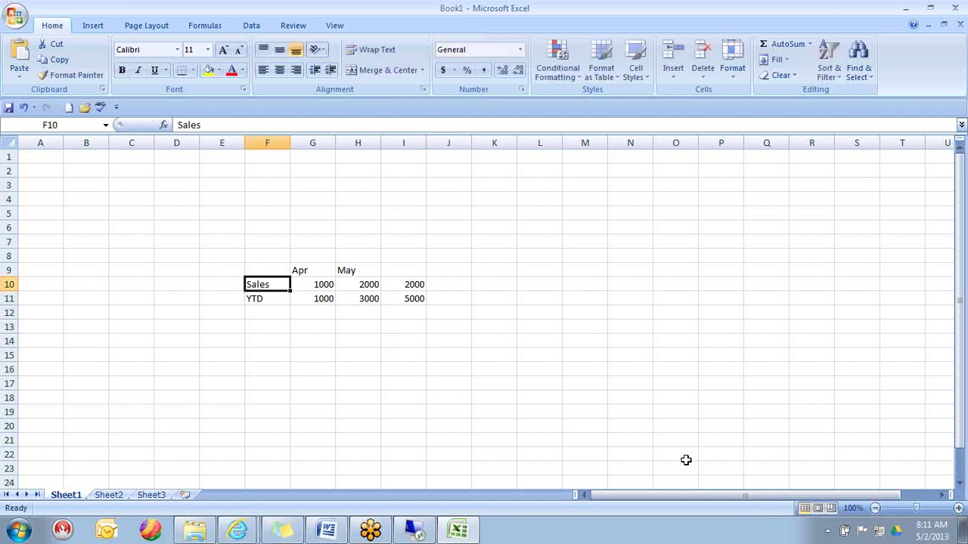
pyautogui.press('Up')
pyautogui.press('Right')
pyautogui.press('Right')
pyautogui.press('Left')
pyautogui.press('Left')
pyautogui.press('Right')
pyautogui.press('Right')
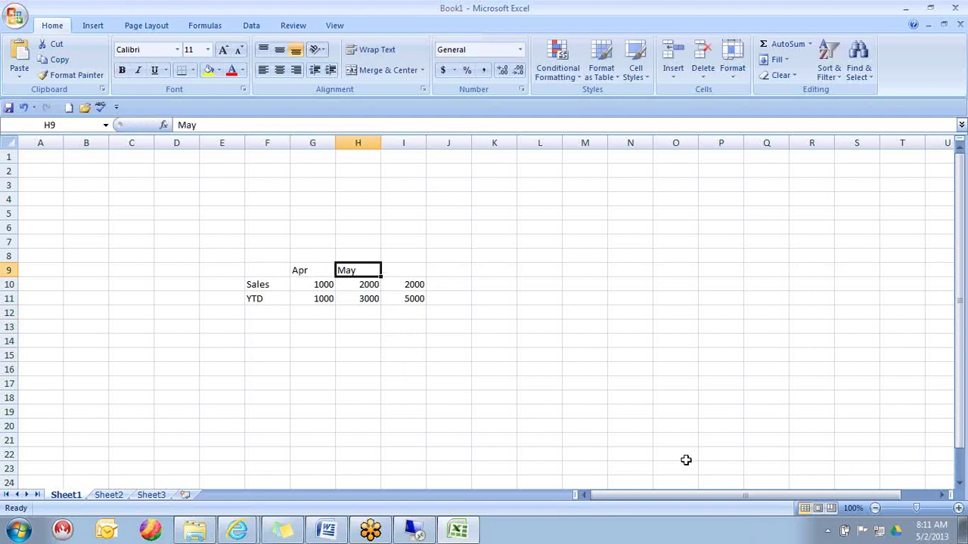
pyautogui.press('Right')
pyautogui.write('Jun')
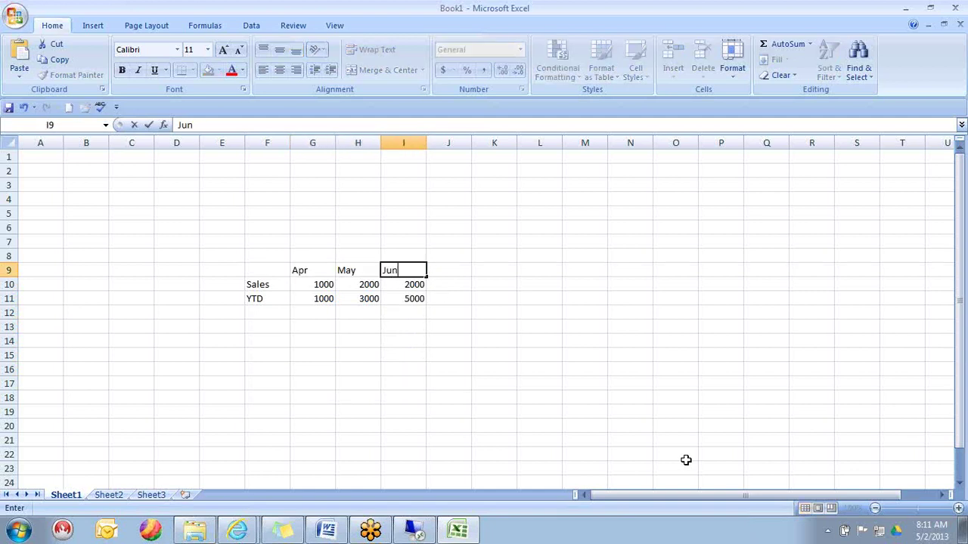
pyautogui.press('Return')
pyautogui.press('Left')
pyautogui.press('Left')
pyautogui.press('Up')
pyautogui.press('Up')
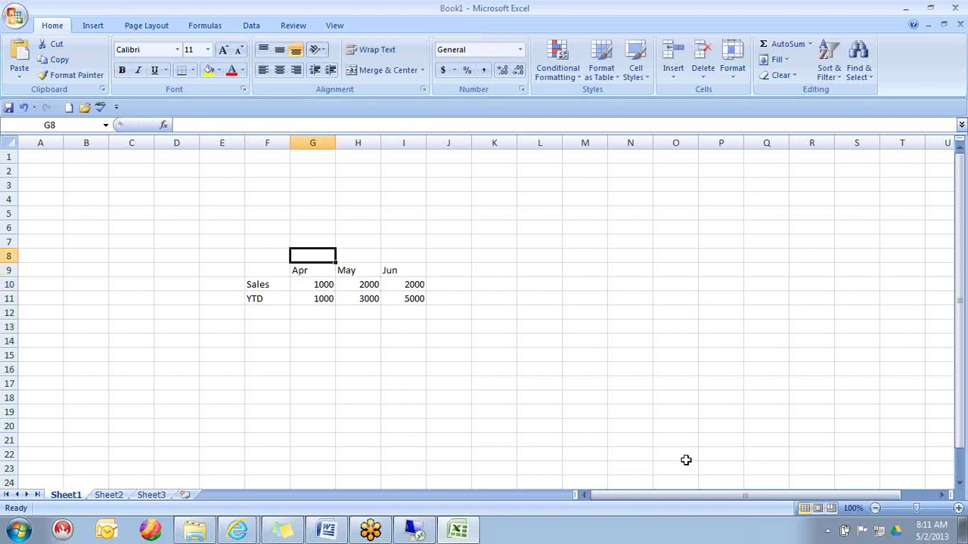
pyautogui.write('CAR')
pyautogui.press('Tab')
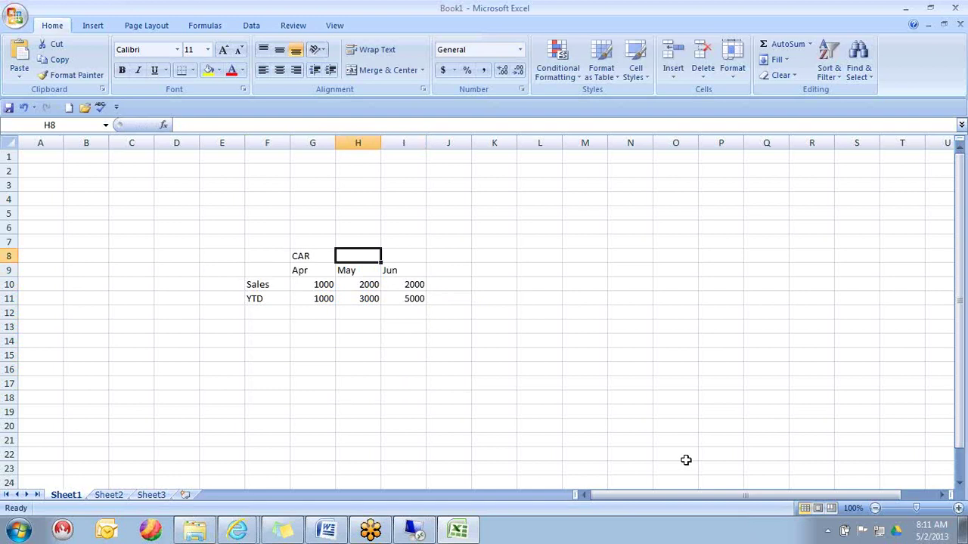
# - Clear the YTD row's label and its three values G11:I11
pyautogui.press('Left')
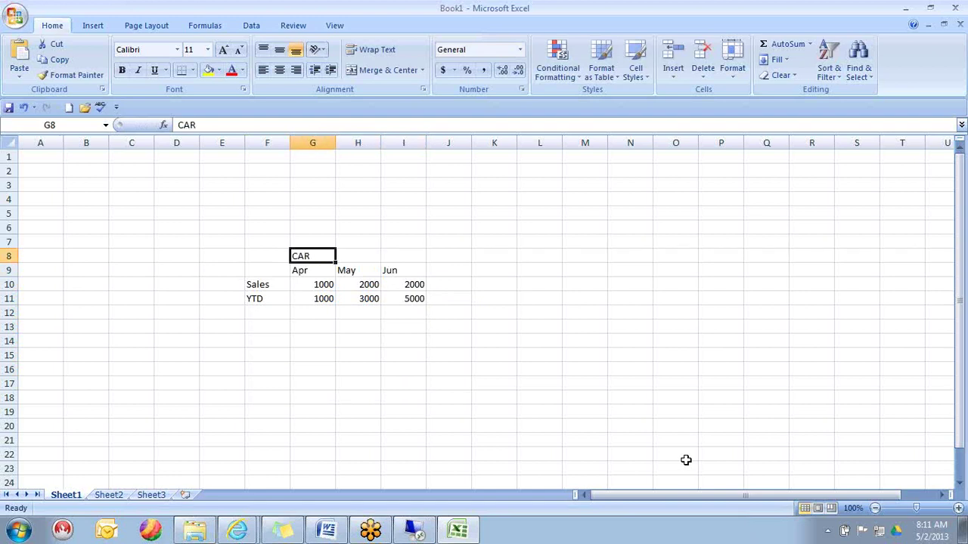
pyautogui.press('Down')
pyautogui.press('Down')
pyautogui.press('Left')
pyautogui.press('Up')
pyautogui.press('Right')
pyautogui.press('Down')
pyautogui.press('Down')
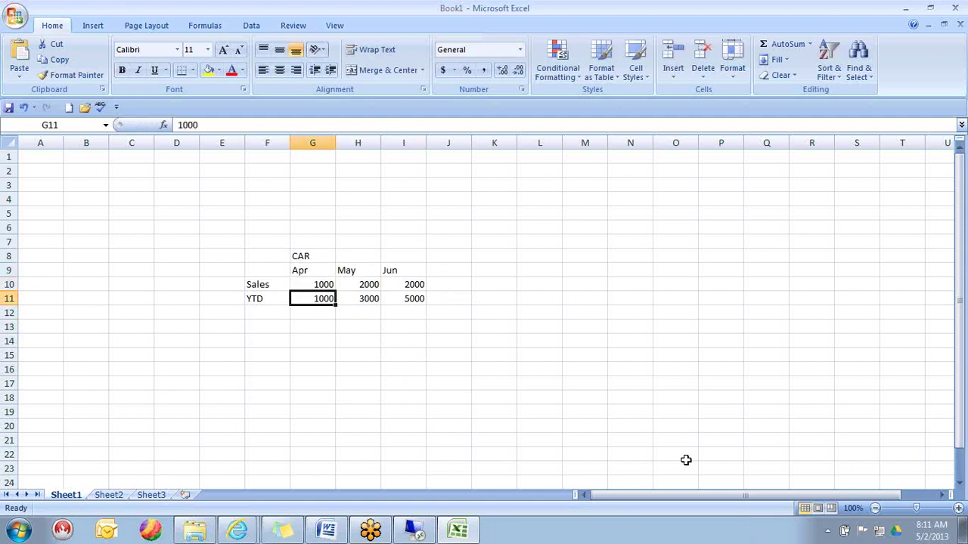
pyautogui.hotkey('shift', 'Right')
pyautogui.hotkey('shift', 'Right')
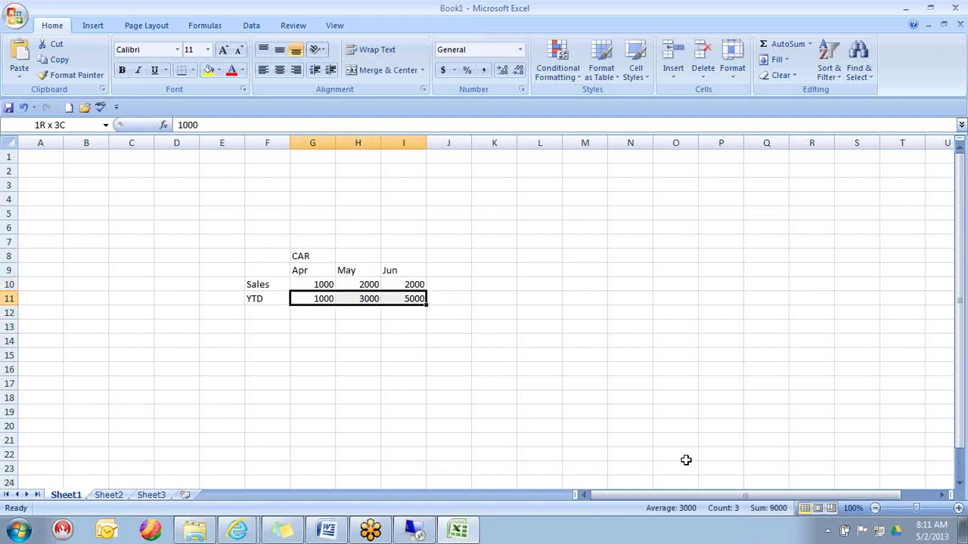
pyautogui.press('Delete')
pyautogui.press('Left')
pyautogui.press('Delete')
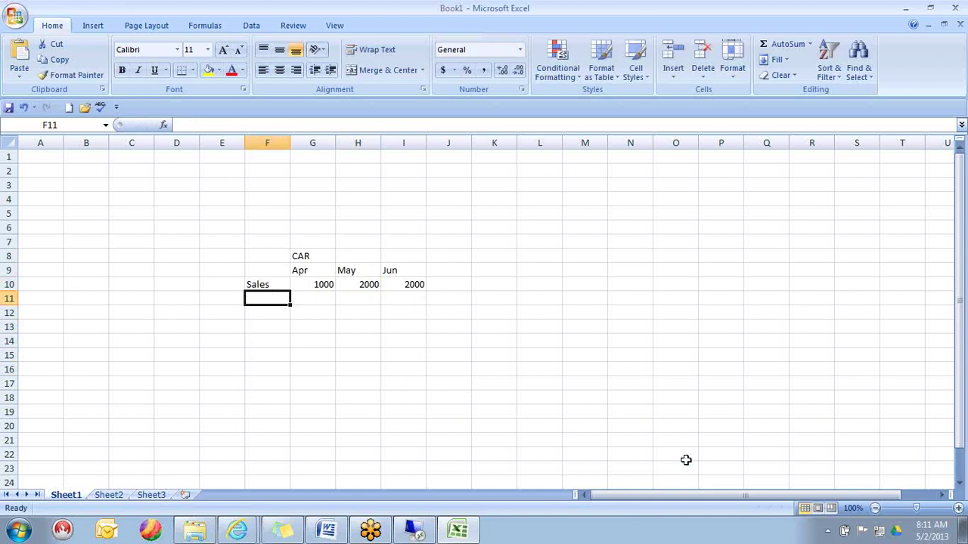
# - Start a flat record table: ACC, DIV, Cat headers in D12:F12 over Sales, CAR, Actaul
pyautogui.press('Left')
pyautogui.press('Left')
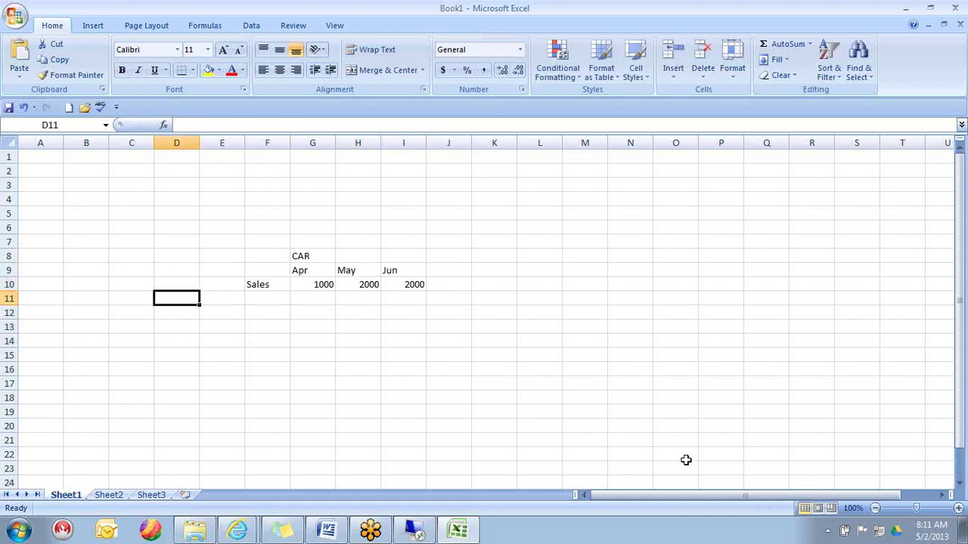
pyautogui.press('Down')
pyautogui.press('Down')
pyautogui.write('Sales')
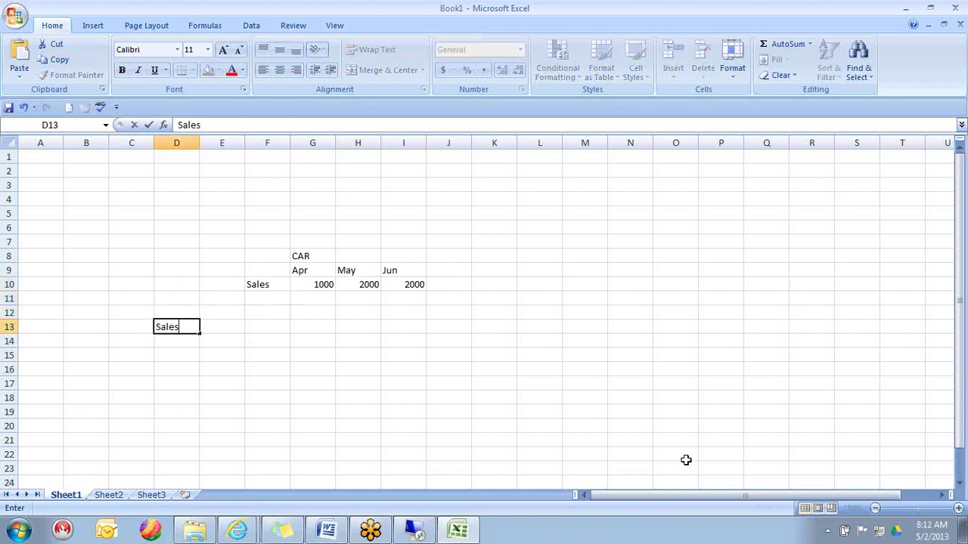
pyautogui.press('Tab')
pyautogui.write('CAR')
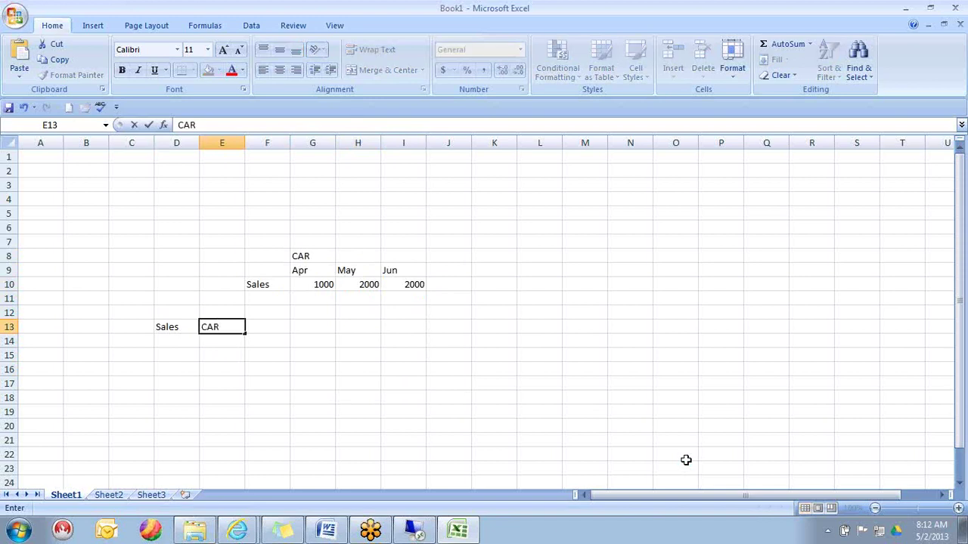
pyautogui.press('Up')
pyautogui.press('Left')
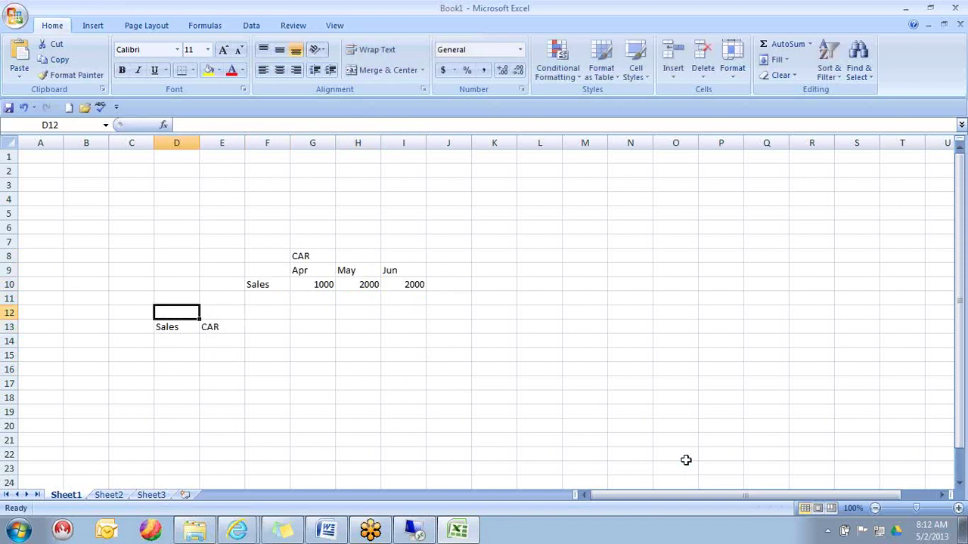
pyautogui.write('ACC')
pyautogui.press('Tab')
pyautogui.write('DIV')
pyautogui.press('Tab')
pyautogui.write('CAt')
pyautogui.press('Down')
pyautogui.write('ACC')
pyautogui.press('BackSpace')
pyautogui.write('taul')
pyautogui.press('Down')
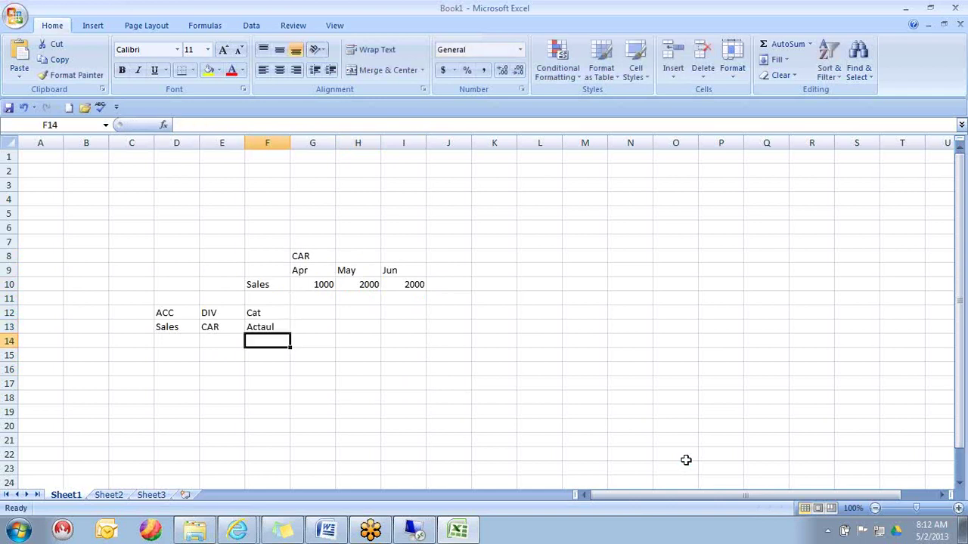
# - Add Time with Apr and SignedDATA/Amount with 1000, then select the table D12:H13
pyautogui.press('pagedown')
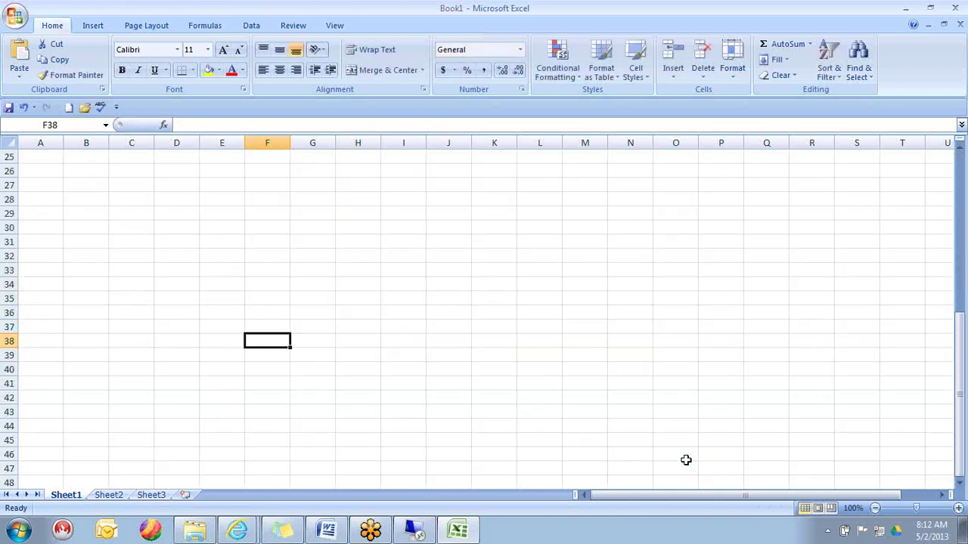
pyautogui.hotkey('ctrl', 'Home')
pyautogui.press('Down')
pyautogui.press('Down')
pyautogui.press('Down')
pyautogui.press('Down')
pyautogui.press('Down')
pyautogui.press('Down')
pyautogui.press('Down')
pyautogui.press('Down')
pyautogui.press('Down')
pyautogui.press('Down')
pyautogui.press('Down')
pyautogui.press('Down')
pyautogui.press('Right')
pyautogui.press('Right')
pyautogui.press('Right')
pyautogui.press('Right')
pyautogui.press('Right')
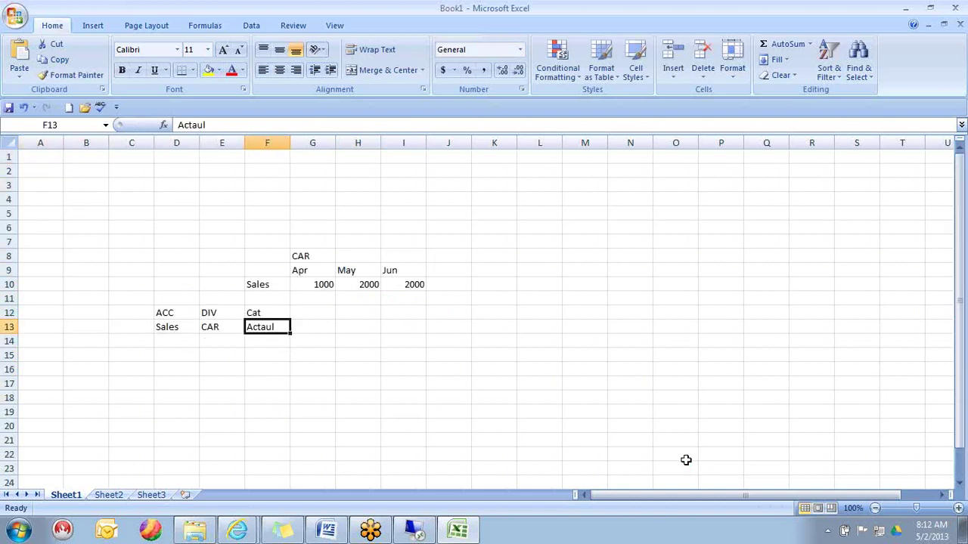
pyautogui.press('Right')
pyautogui.press('Up')
pyautogui.write('Time')
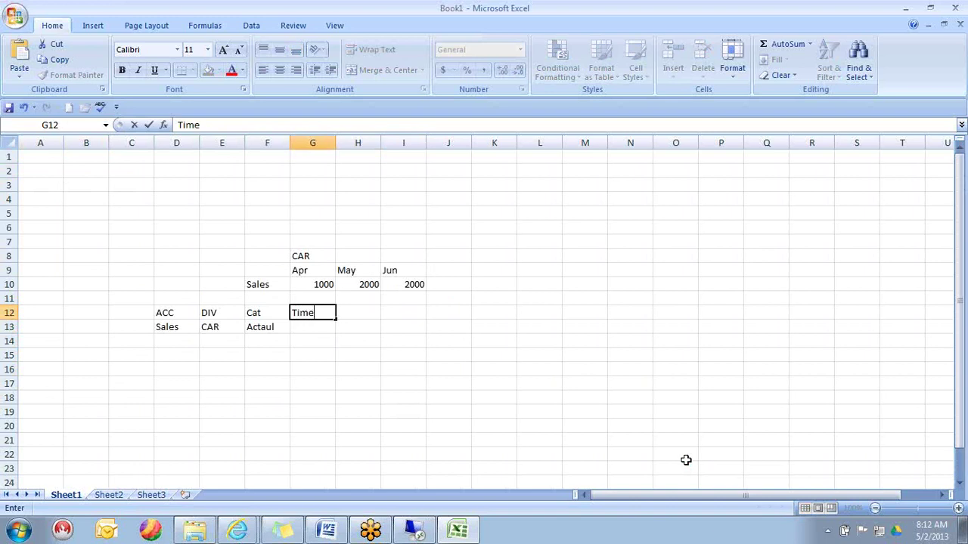
pyautogui.press('Return')
pyautogui.write('Apr')
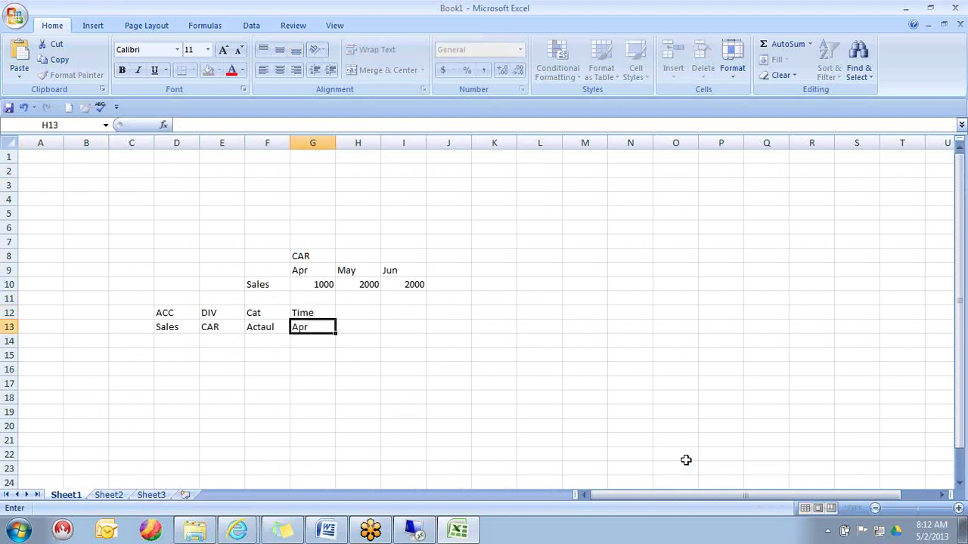
pyautogui.press('Right')
pyautogui.press('Up')
pyautogui.write('Signed')
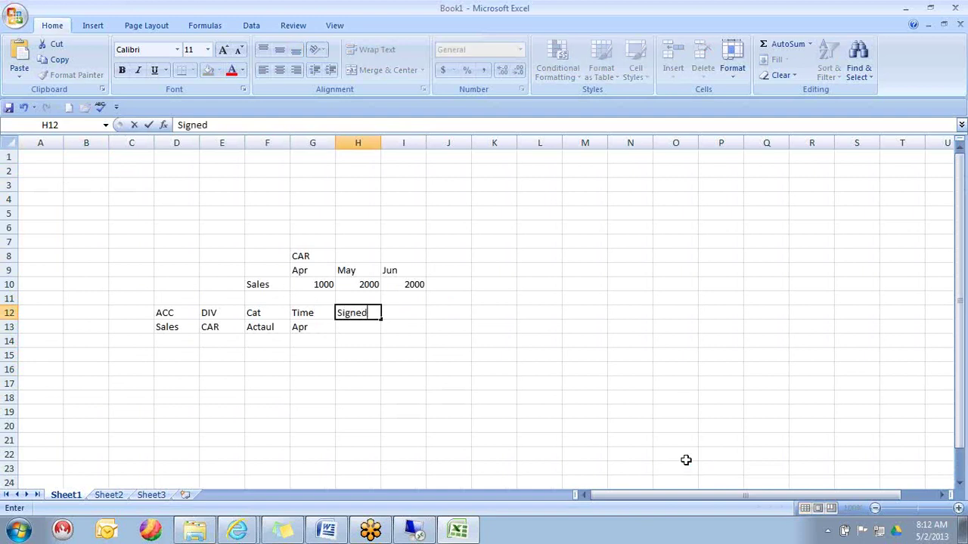
pyautogui.write('DATA/Amount')
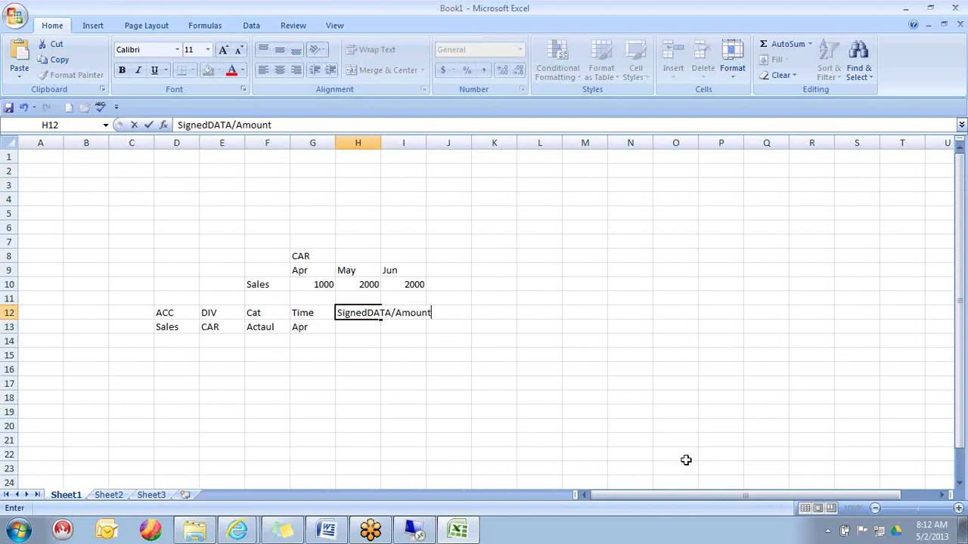
pyautogui.press('Return')
pyautogui.write('1000')
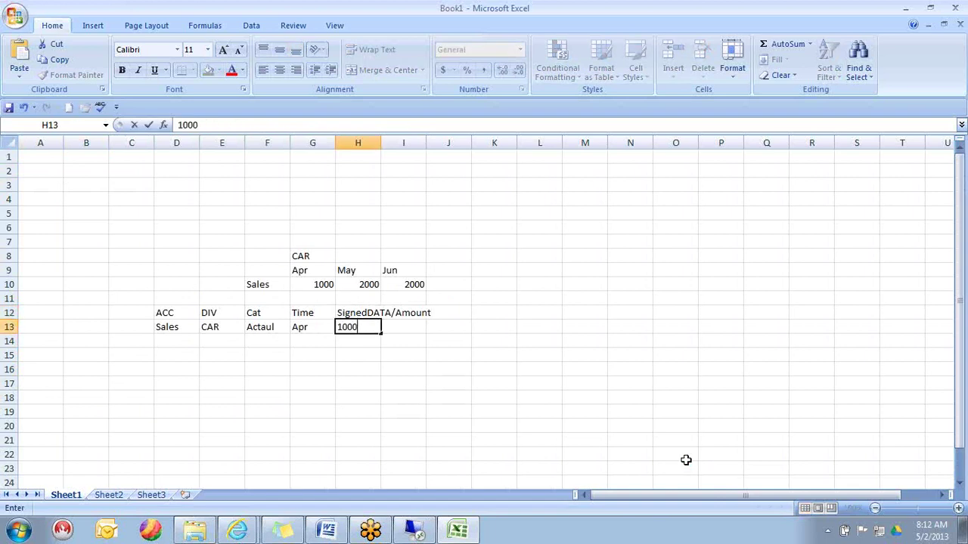
pyautogui.press('Return')
pyautogui.press('Up')
pyautogui.press('Left')
pyautogui.press('Left')
pyautogui.press('Left')
pyautogui.press('Left')
pyautogui.press('Up')
pyautogui.hotkey('shift', 'Down')
pyautogui.hotkey('shift', 'Right')
pyautogui.hotkey('shift', 'Right')
pyautogui.hotkey('shift', 'Right')
pyautogui.hotkey('shift', 'Right')
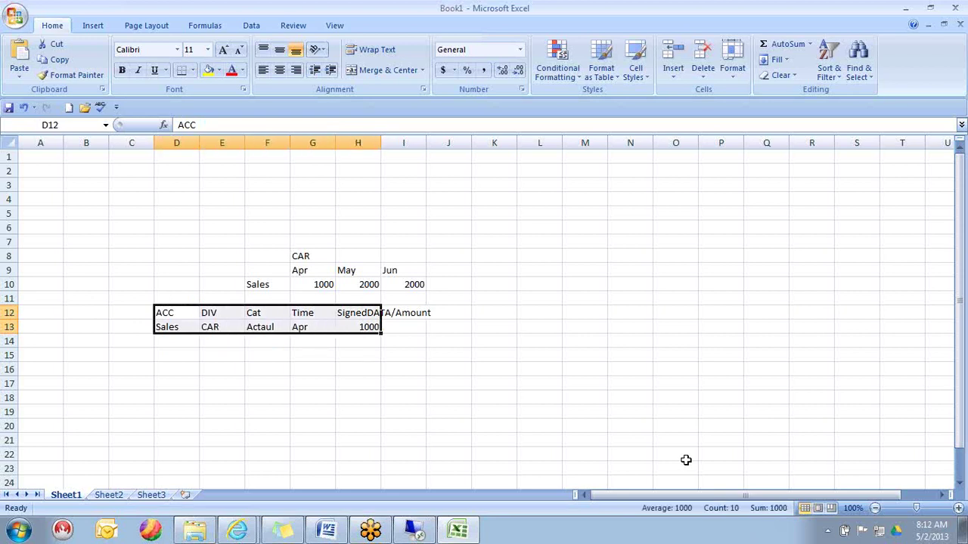
# - Fill header cells D12:H12 (ACC through SignedDATA/Amount) with yellow
pyautogui.press('Down')
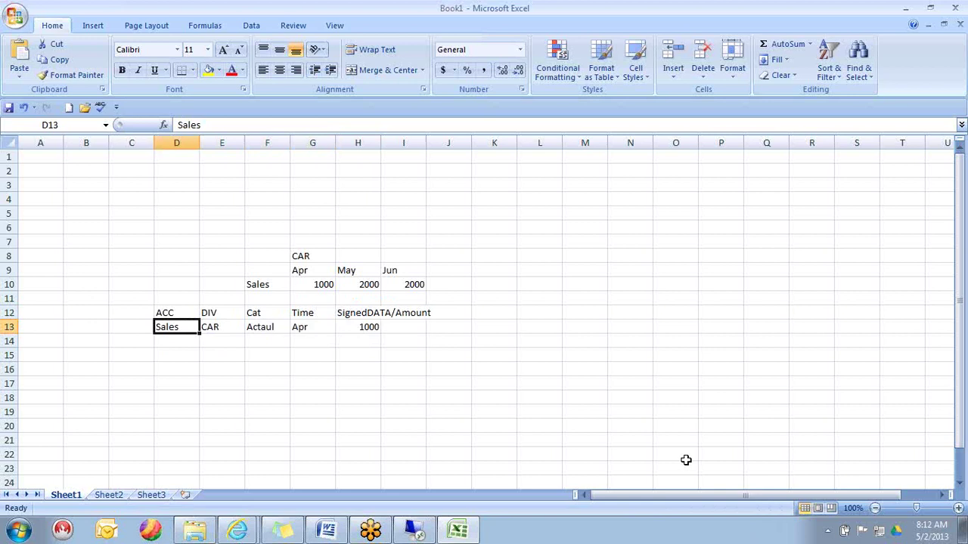
pyautogui.doubleClick(163, 314)
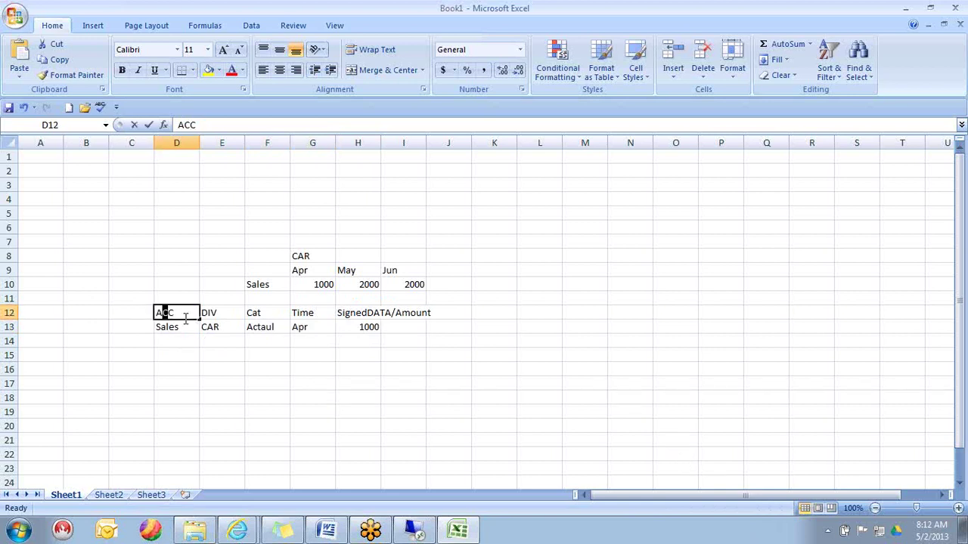
pyautogui.press('Return')
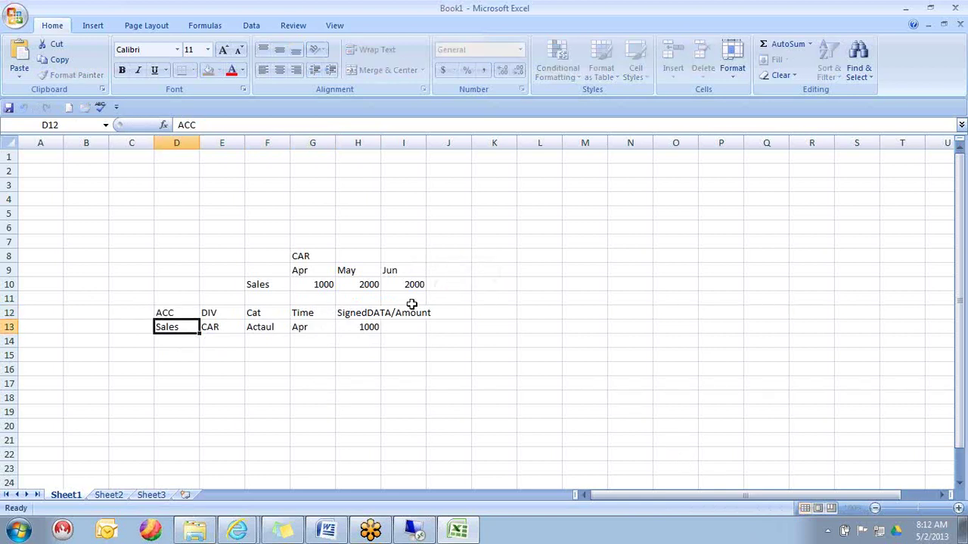
pyautogui.press('Up')
pyautogui.hotkey('shift', 'Right')
pyautogui.hotkey('shift', 'Right')
pyautogui.hotkey('shift', 'Right')
pyautogui.hotkey('shift', 'Right')
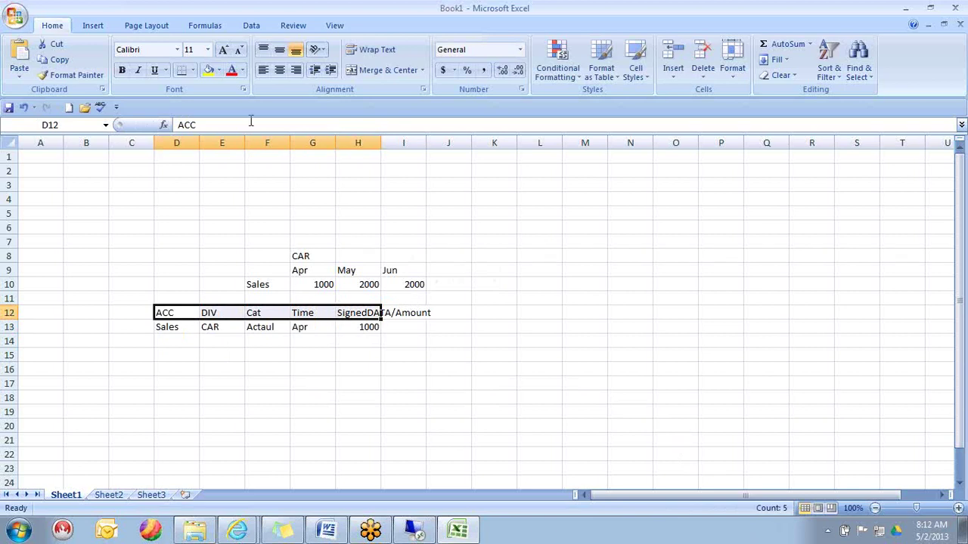
pyautogui.click(209, 71)
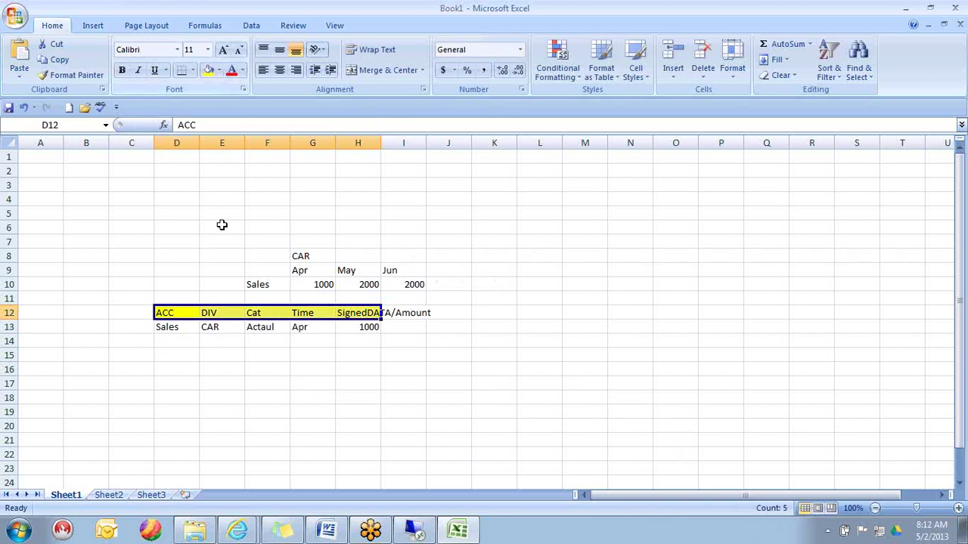
pyautogui.click(167, 328)
pyautogui.hotkey('shift', 'Right')
pyautogui.hotkey('shift', 'Right')
pyautogui.hotkey('shift', 'Right')
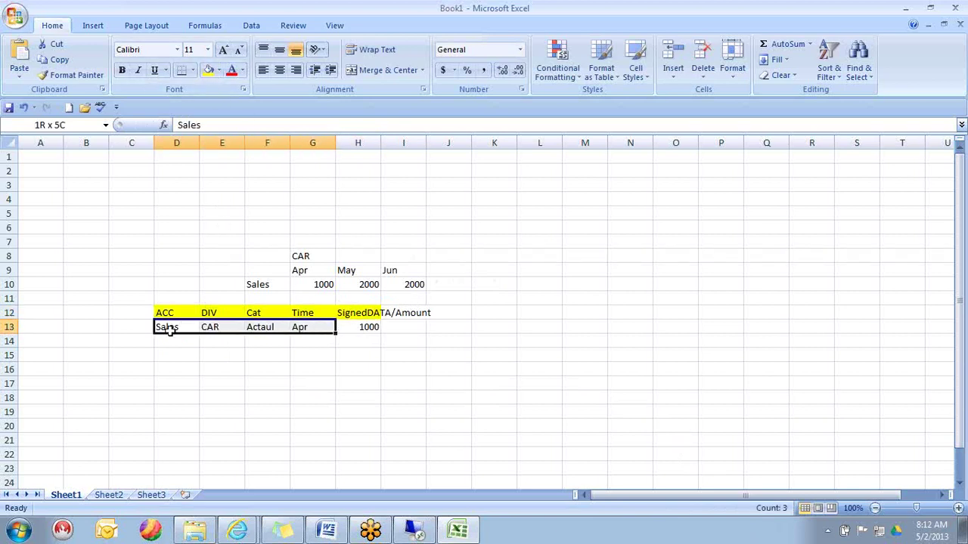
pyautogui.hotkey('shift', 'Right')
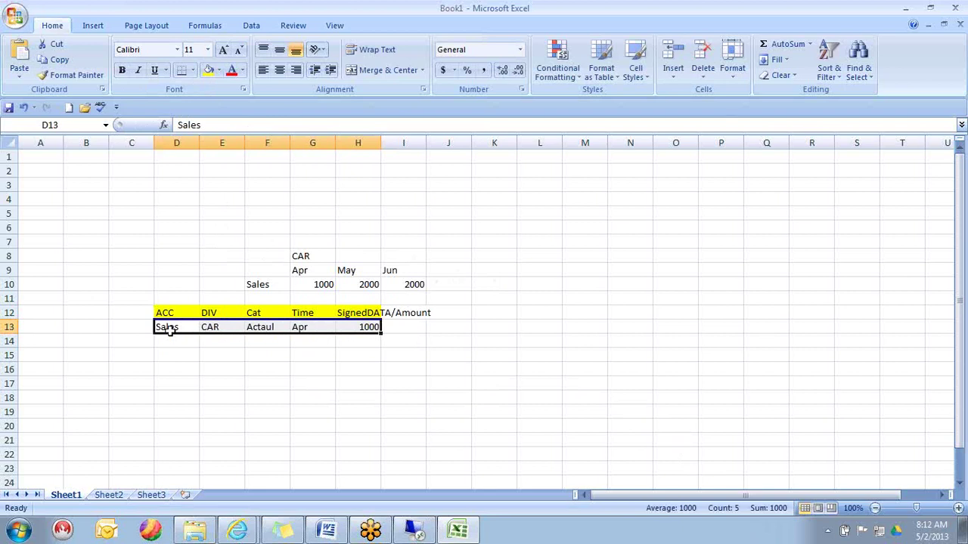
pyautogui.press('Up')
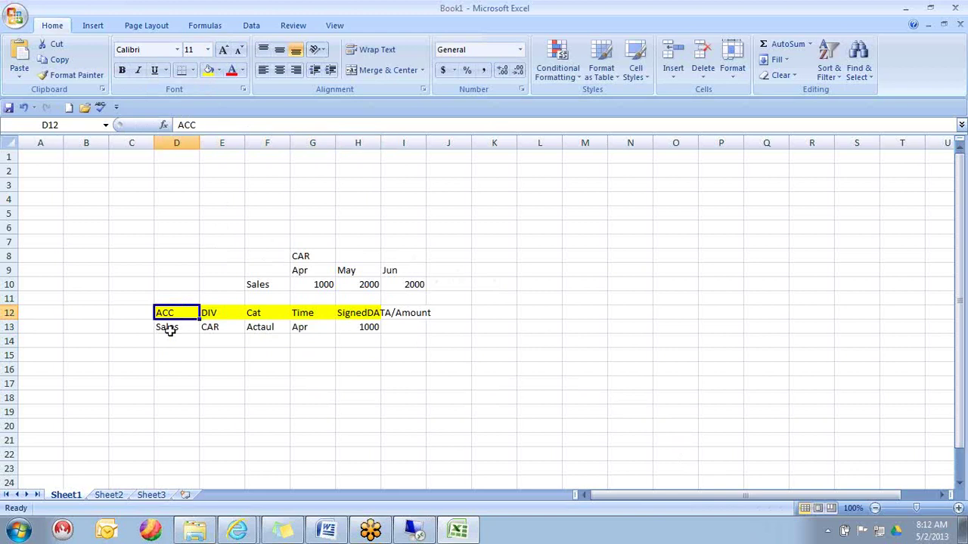
pyautogui.hotkey('shift', 'Right')
pyautogui.hotkey('shift', 'Right')
pyautogui.hotkey('shift', 'Right')
pyautogui.hotkey('shift', 'Right')
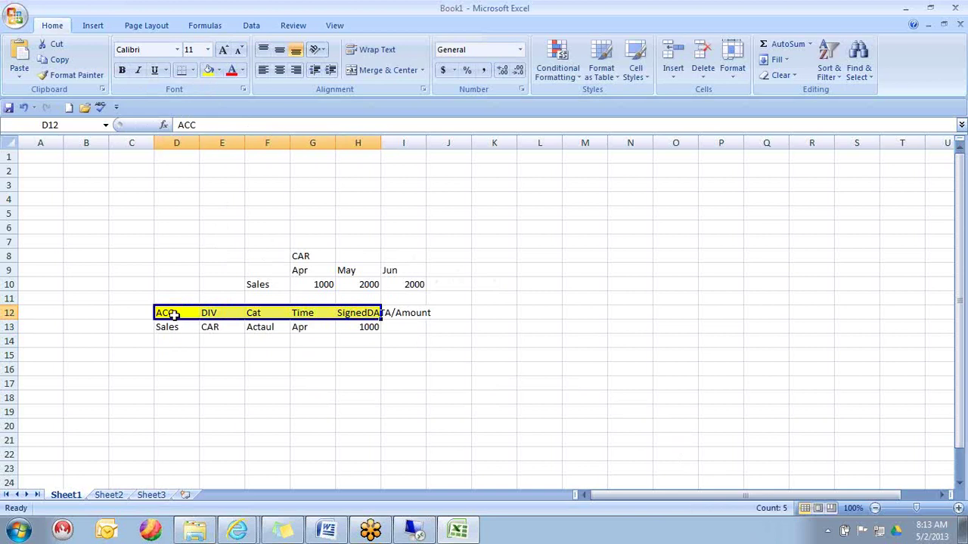
pyautogui.click(261, 257)
pyautogui.moveTo(261, 257); pyautogui.dragTo(406, 281)
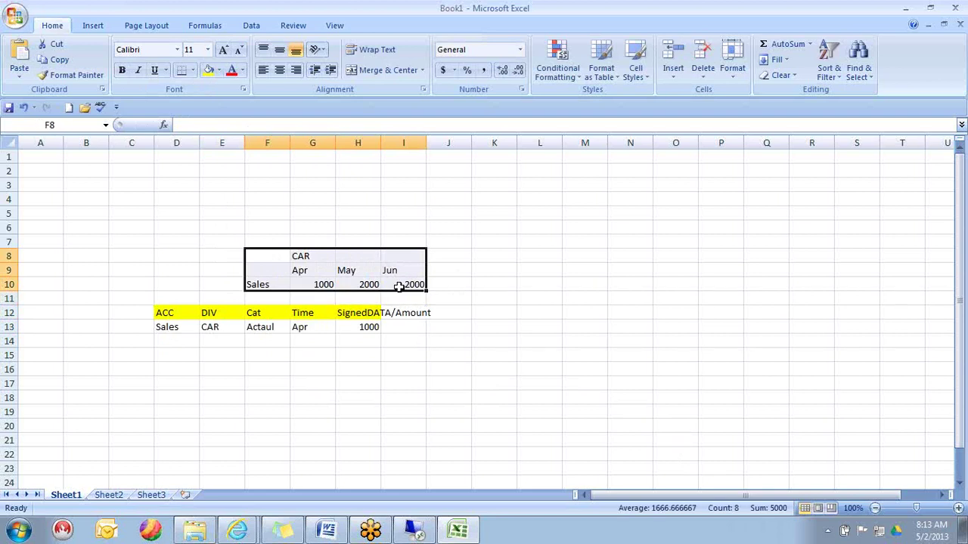
pyautogui.click(257, 285)
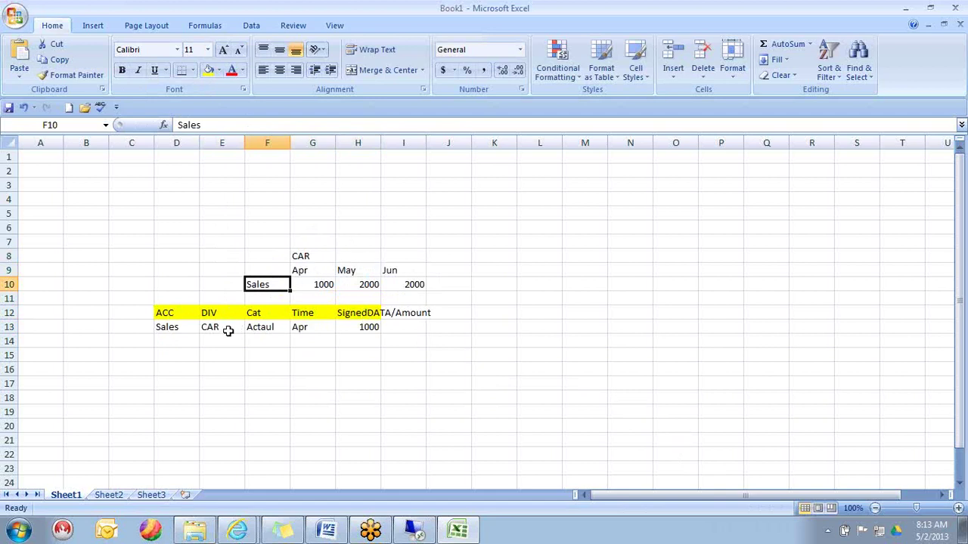
pyautogui.click(314, 254)
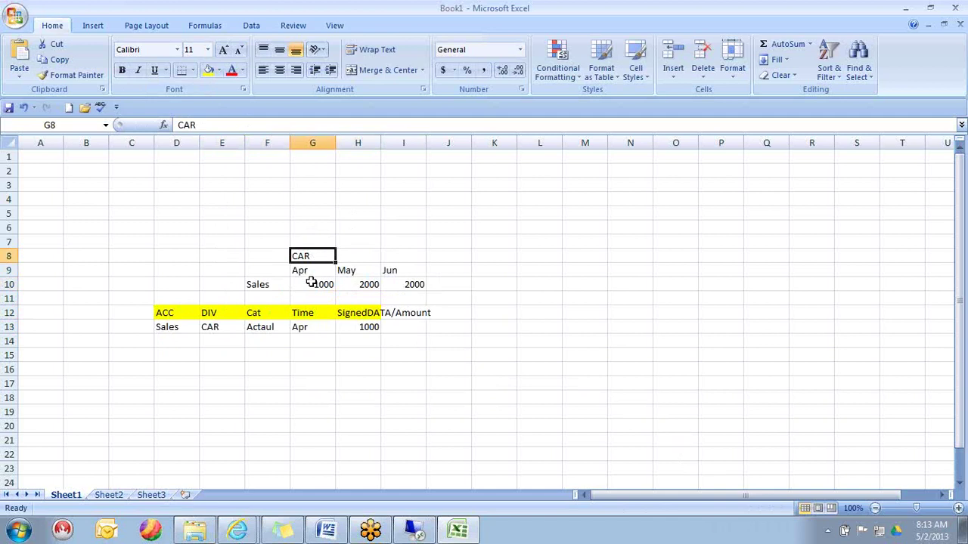
pyautogui.press('Right')
pyautogui.press('Right')
pyautogui.press('Right')
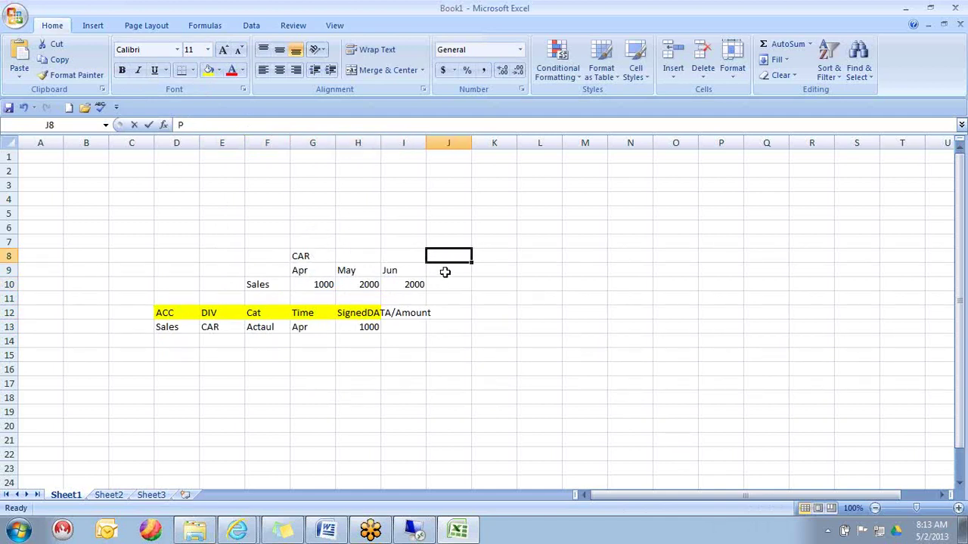
# - Label J8 'Parts' and copy the month headers and amounts from G9:I10 to J9
pyautogui.write('Parts')
pyautogui.press('Return')
pyautogui.press('Left')
pyautogui.press('Left')
pyautogui.press('Left')
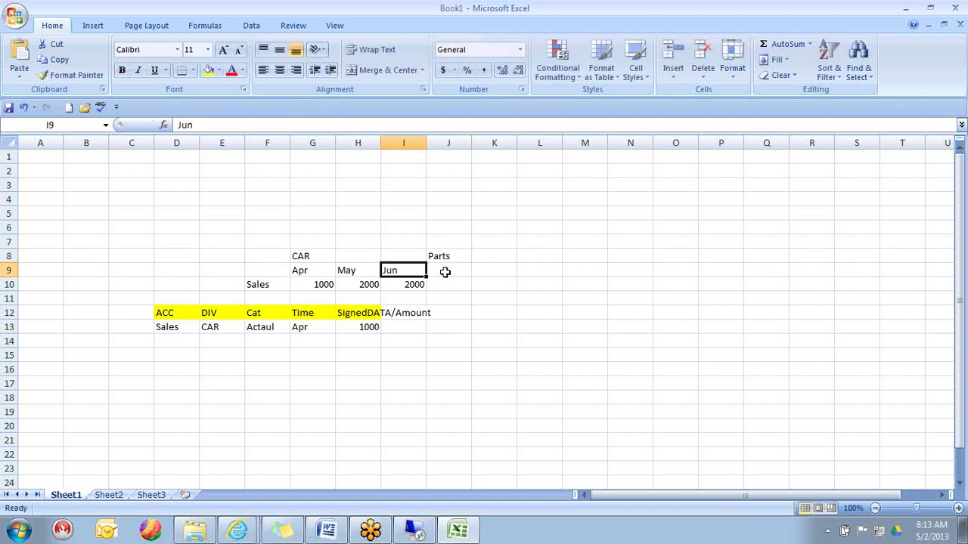
pyautogui.hotkey('shift', 'Right')
pyautogui.hotkey('shift', 'Right')
pyautogui.hotkey('shift', 'Down')
pyautogui.hotkey('ctrl', 'c')
pyautogui.click(445, 272)
pyautogui.press('Return')
pyautogui.press('Down')
# - Replace the Parts amounts in J10:L10 with 100, 200 and 300
pyautogui.press('Right')
pyautogui.press('Left')
pyautogui.hotkey('shift', 'Right')
pyautogui.hotkey('shift', 'Right')
pyautogui.press('Delete')
pyautogui.write('100')
pyautogui.press('Return')
pyautogui.press('Up')
pyautogui.press('Down')
pyautogui.write('200')
pyautogui.press('Tab')
pyautogui.write('300')
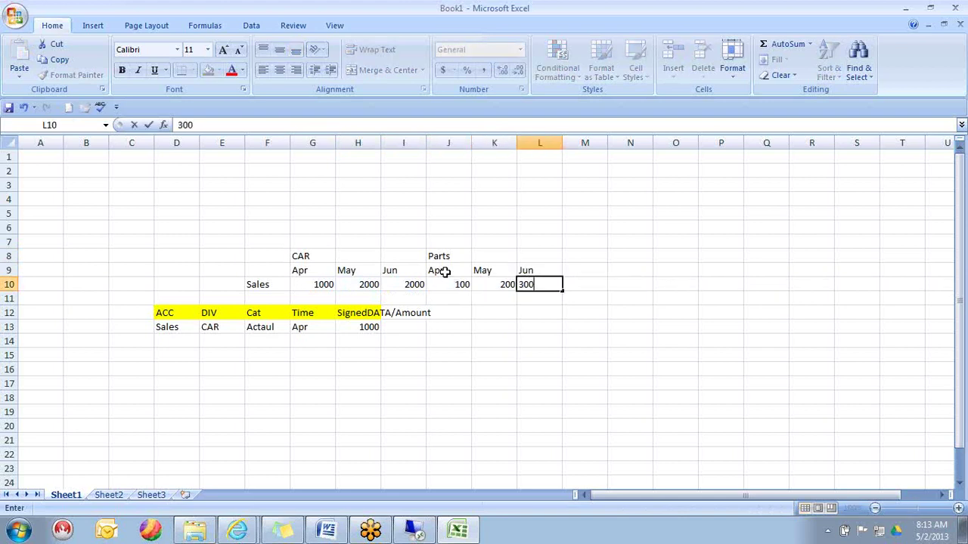
pyautogui.press('Return')
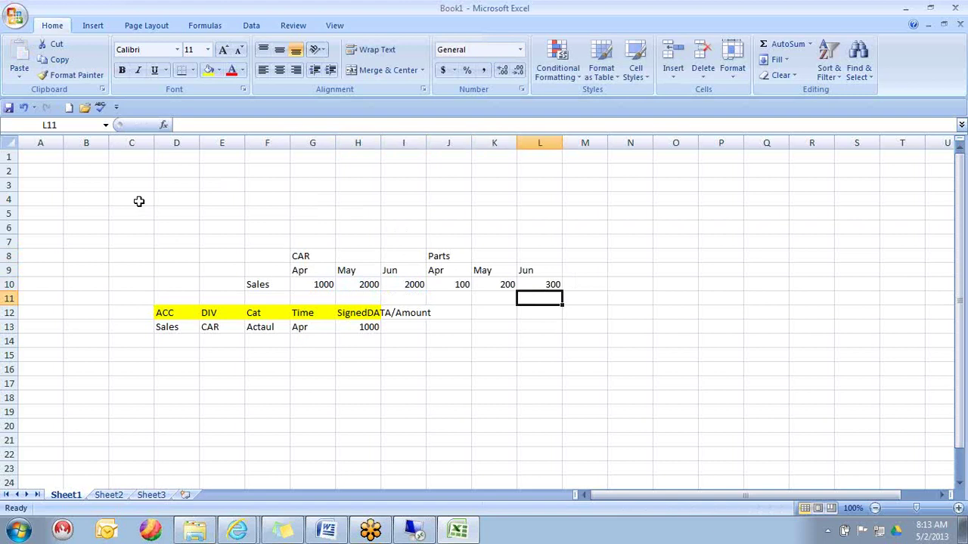
pyautogui.press('Left')
pyautogui.press('Left')
pyautogui.press('Left')
pyautogui.press('Left')
pyautogui.press('Up')
pyautogui.press('Up')
pyautogui.press('Right')
pyautogui.press('Right')
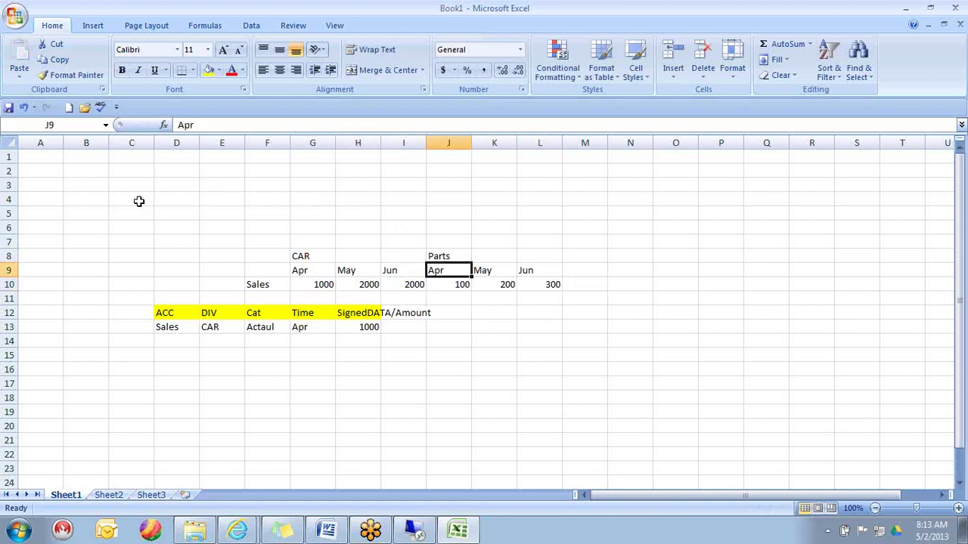
pyautogui.press('Right')
pyautogui.press('Right')
pyautogui.press('Down')
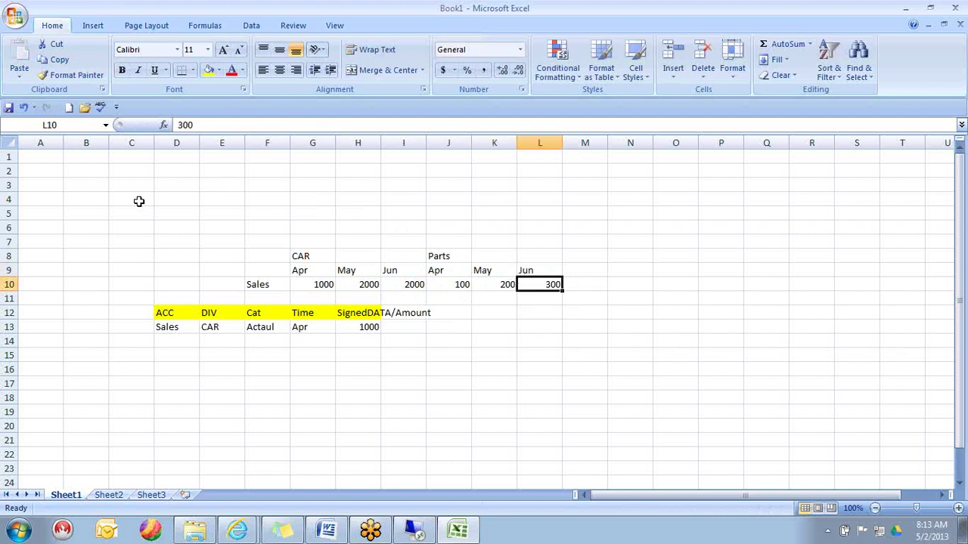
pyautogui.press('Left')
pyautogui.press('Left')
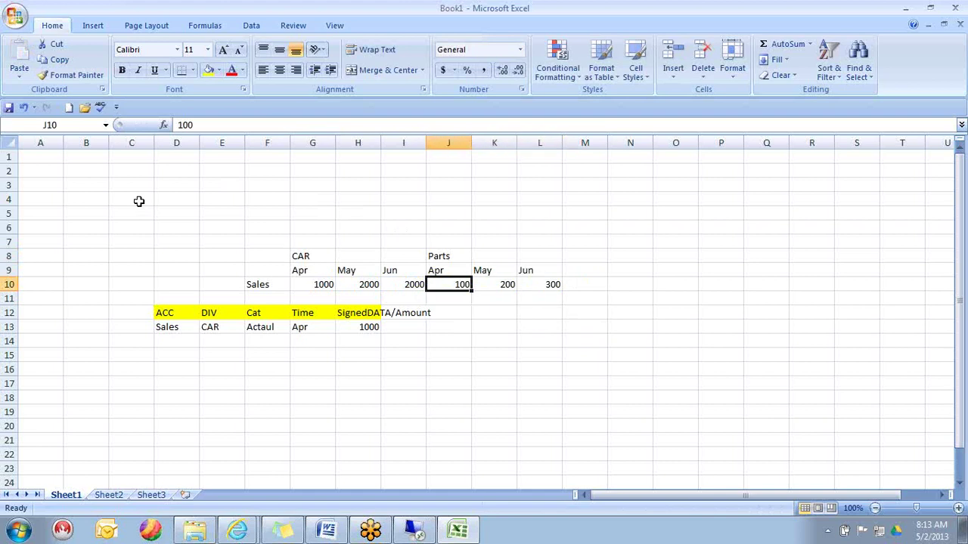
# - Change the H12 header from SignedDATA/Amount to just SignedDATA
pyautogui.click(221, 312)
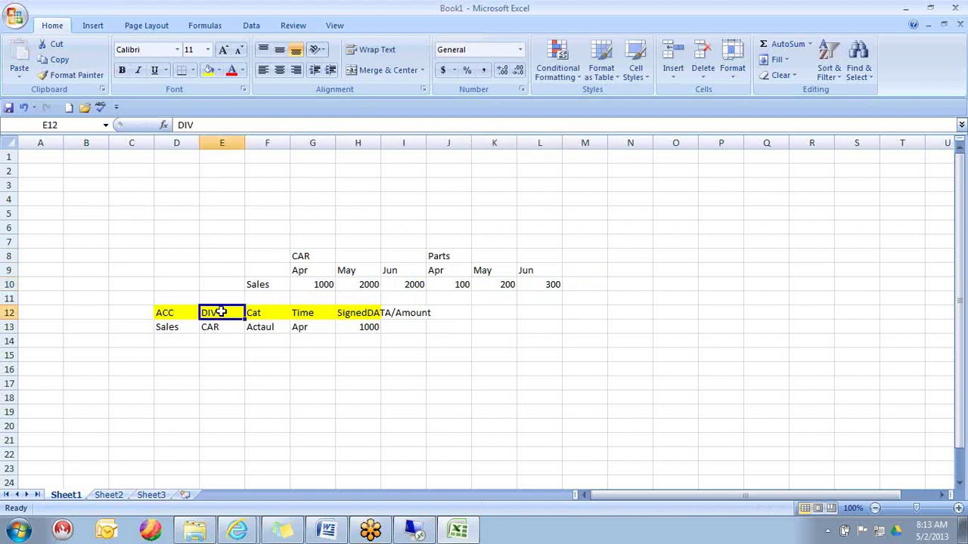
pyautogui.click(368, 255)
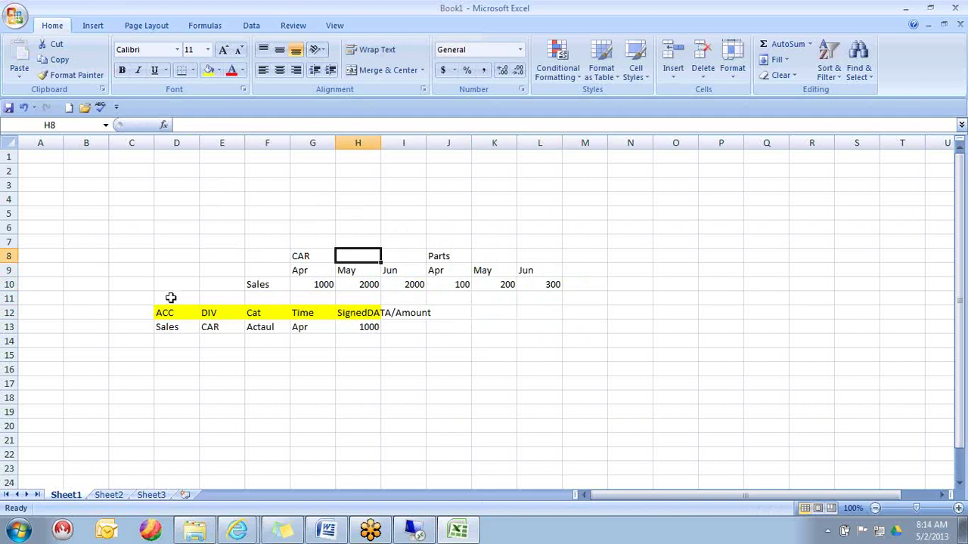
pyautogui.click(230, 311)
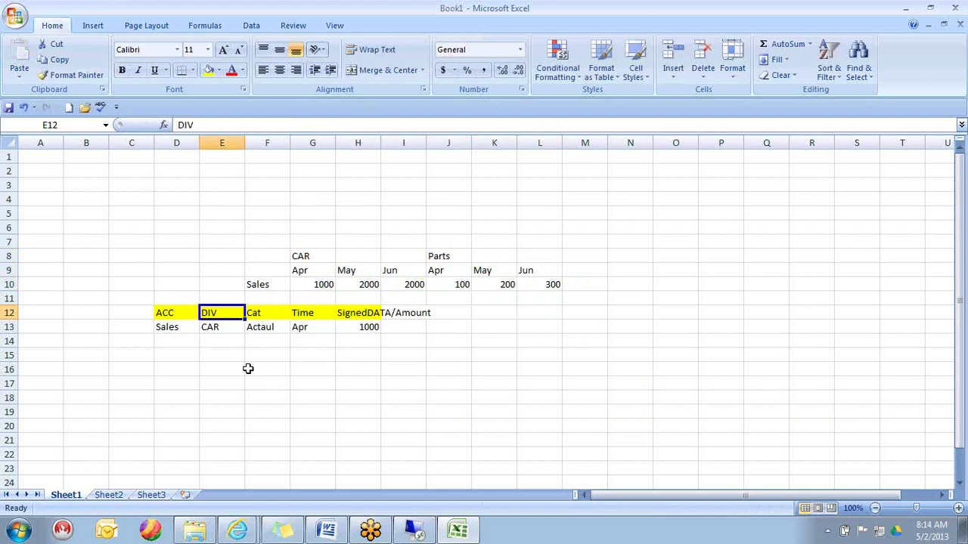
pyautogui.press('Right')
pyautogui.press('Right')
pyautogui.press('Right')
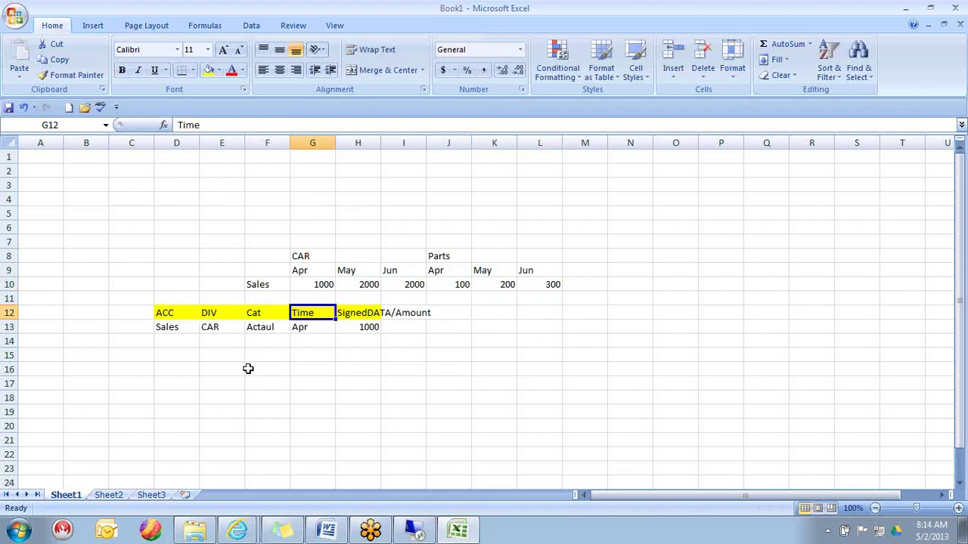
pyautogui.press('Right')
pyautogui.press('Left')
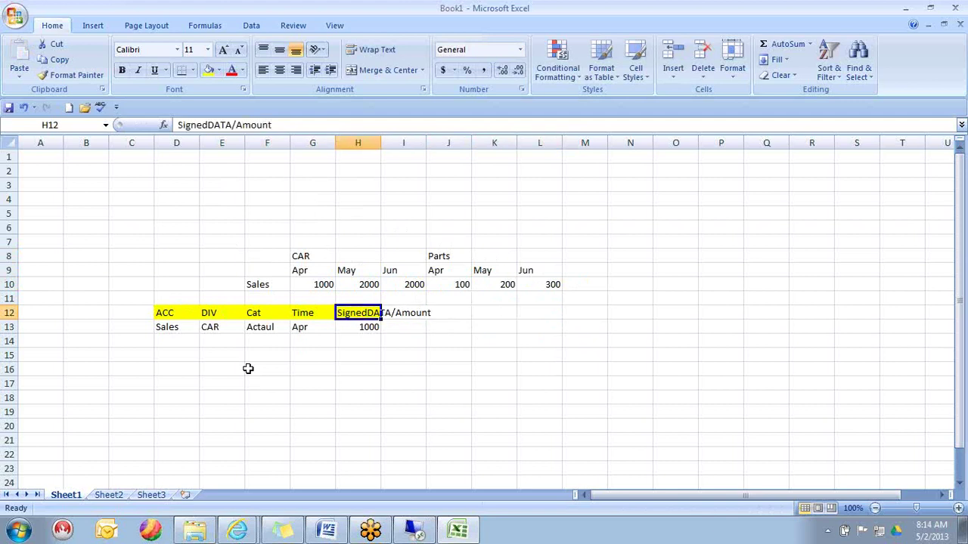
pyautogui.press('F2')
pyautogui.press('BackSpace')
pyautogui.press('BackSpace')
pyautogui.press('BackSpace')
pyautogui.press('BackSpace')
pyautogui.press('BackSpace')
pyautogui.press('BackSpace')
pyautogui.press('BackSpace')
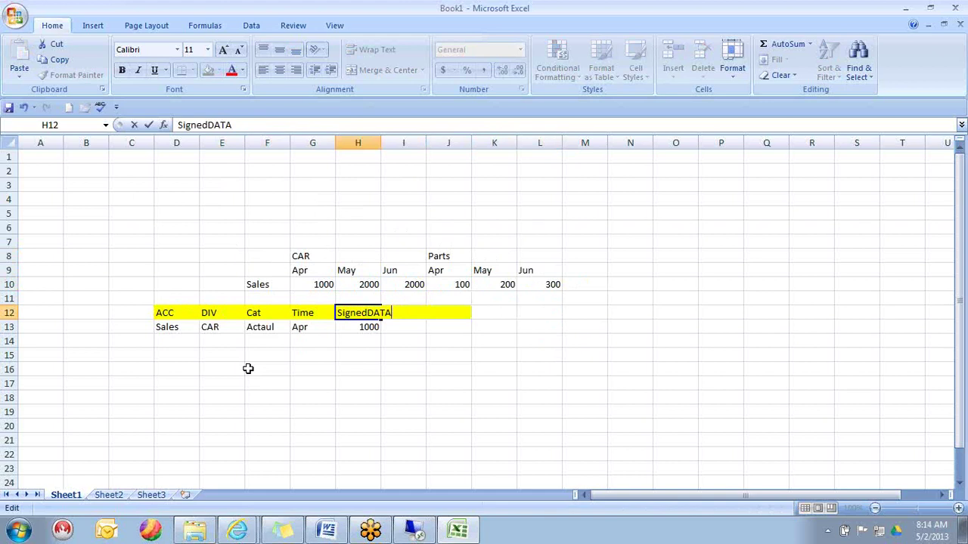
pyautogui.press('Return')
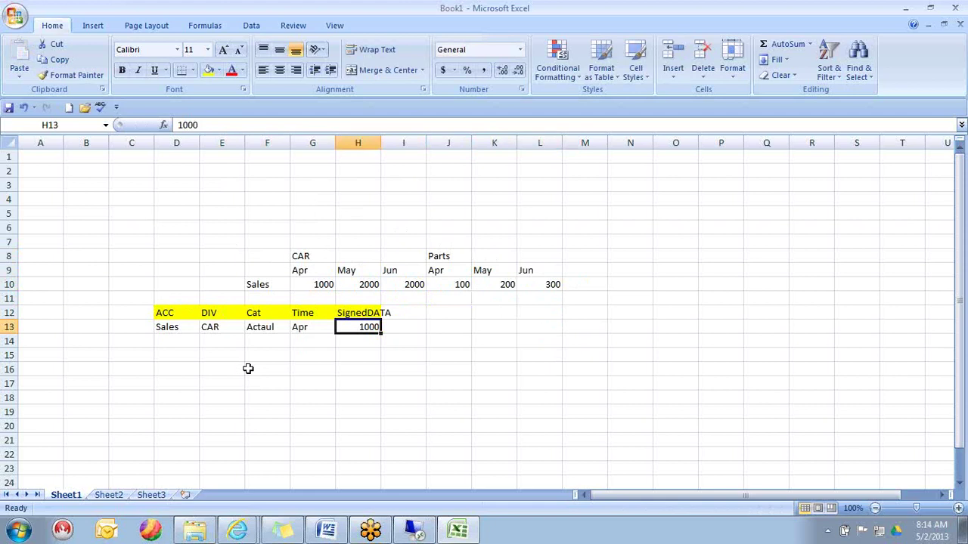
# - Copy the first record's Sales, CAR, Actaul and Apr fields in D13:G13
pyautogui.press('Left')
pyautogui.press('Left')
pyautogui.press('Left')
pyautogui.press('Left')
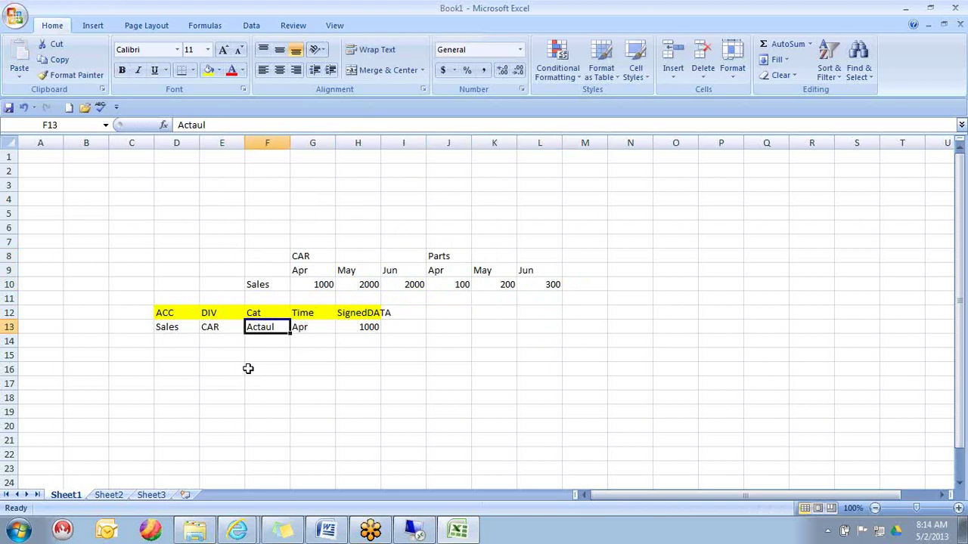
pyautogui.hotkey('shift', 'Right')
pyautogui.hotkey('shift', 'Right')
pyautogui.hotkey('shift', 'Right')
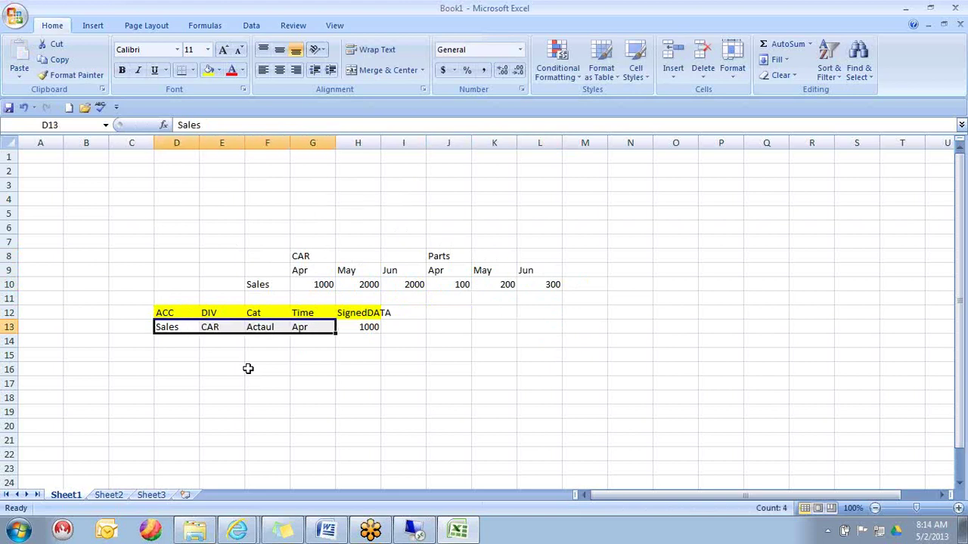
pyautogui.hotkey('ctrl', 'c')
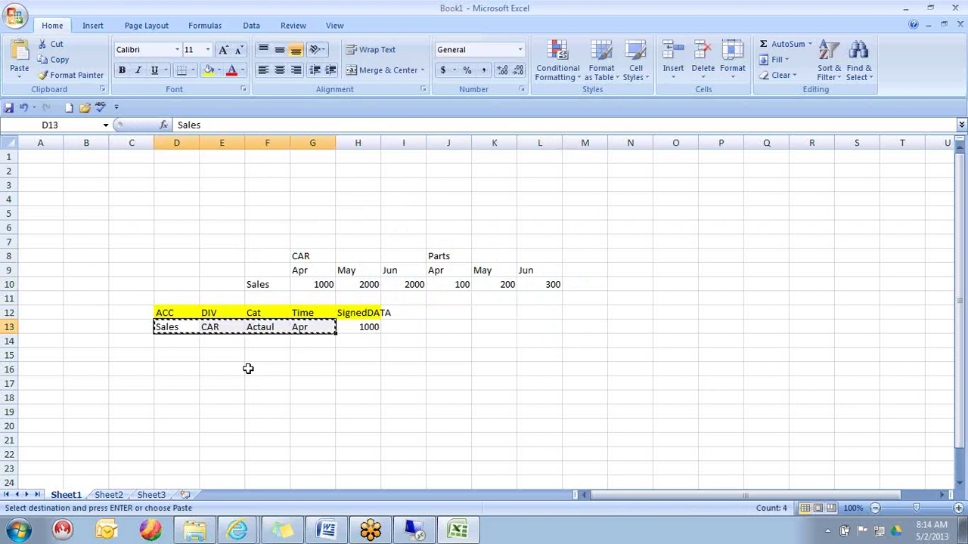
# - Paste the copied fields into row 14 and enter May with an amount of 2000
pyautogui.press('Down')
pyautogui.press('Return')
pyautogui.press('Right')
pyautogui.press('Right')
pyautogui.press('Right')
pyautogui.write('MAy')
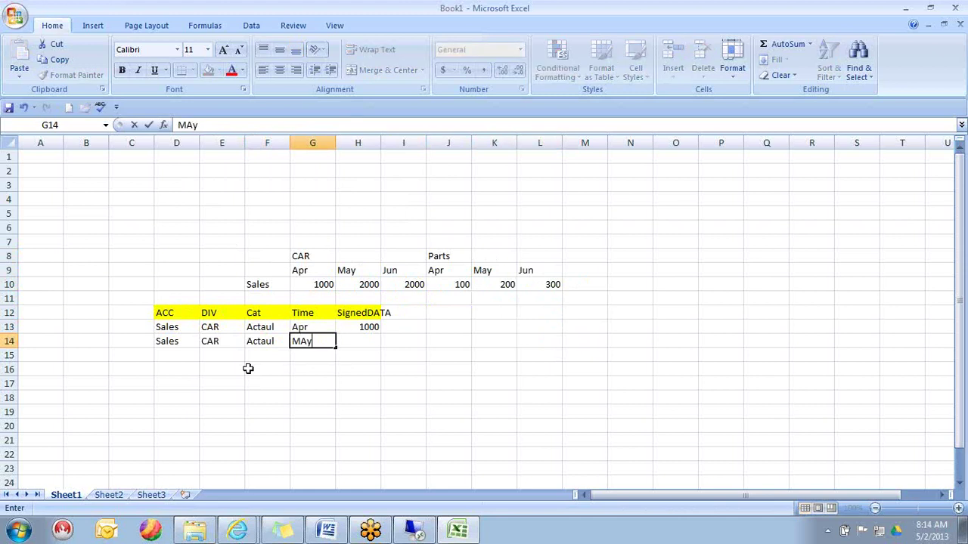
pyautogui.press('Right')
pyautogui.write('2000')
pyautogui.hotkey('ctrl', 'Return')
pyautogui.press('Return')
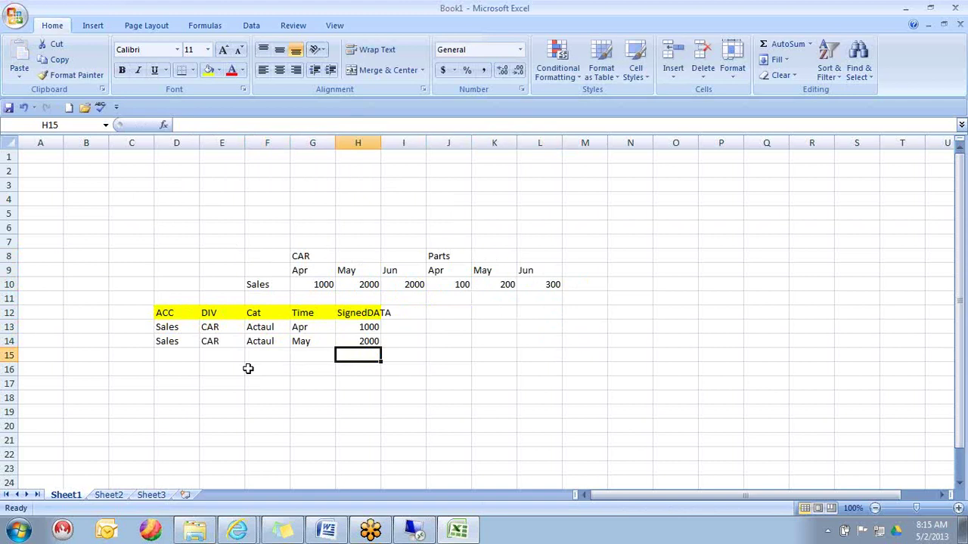
# - Set the new record's category to PLAN and its month to APR
pyautogui.press('Left')
pyautogui.press('Left')
pyautogui.press('Up')
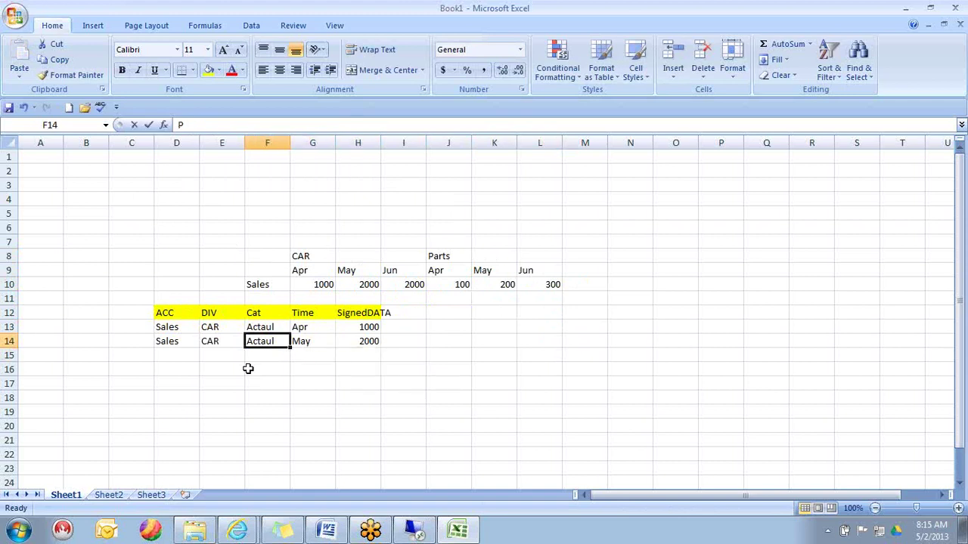
pyautogui.write('PLAN')
pyautogui.press('Return')
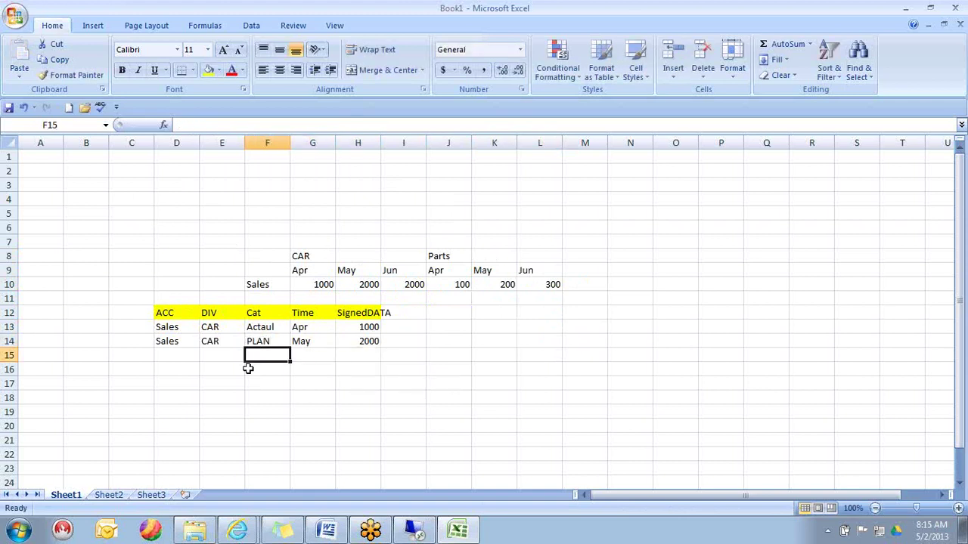
pyautogui.press('Up')
pyautogui.press('Right')
pyautogui.write('APR')
pyautogui.press('Return')
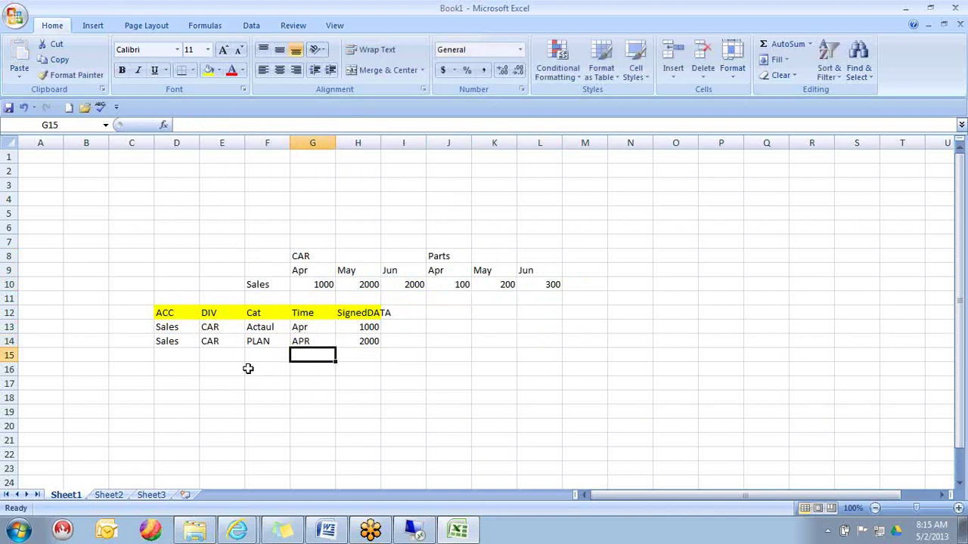
pyautogui.press('Left')
pyautogui.press('Up')
pyautogui.press('Up')
pyautogui.press('Right')
pyautogui.press('Right')
pyautogui.press('Down')
pyautogui.press('Left')
pyautogui.press('Left')
pyautogui.press('Right')
pyautogui.press('Right')
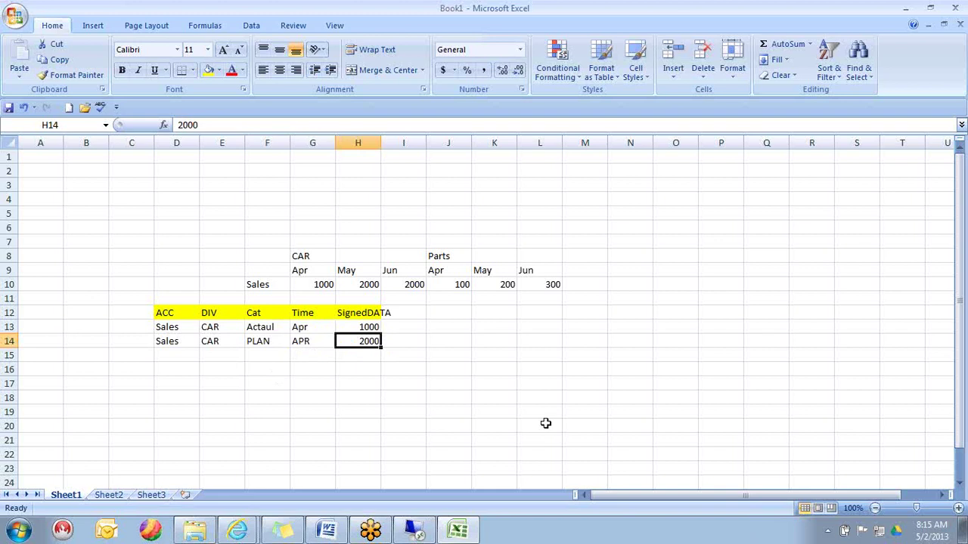
# - Correct the first record's category in F13 from Actaul to Actual
pyautogui.press('Left')
pyautogui.press('Left')
pyautogui.press('Left')
pyautogui.press('Left')
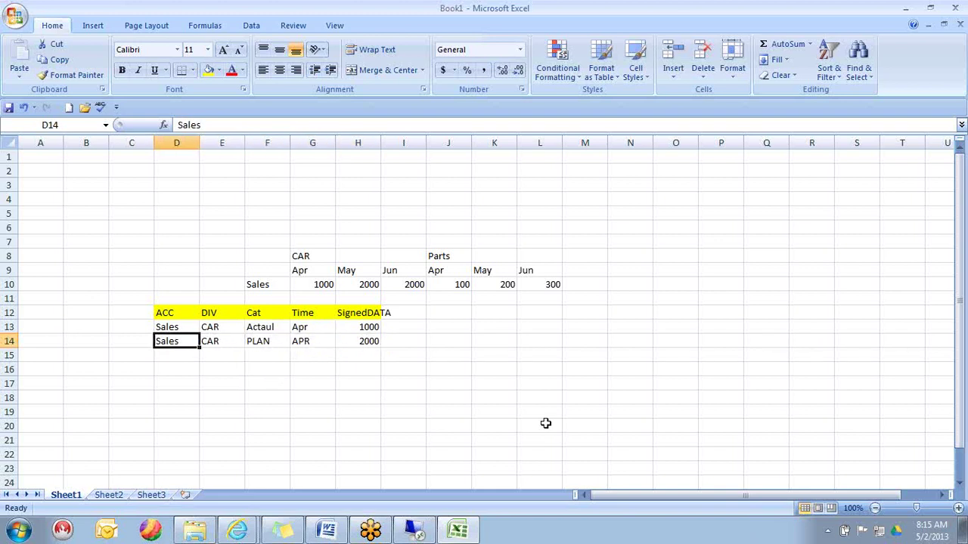
pyautogui.press('Up')
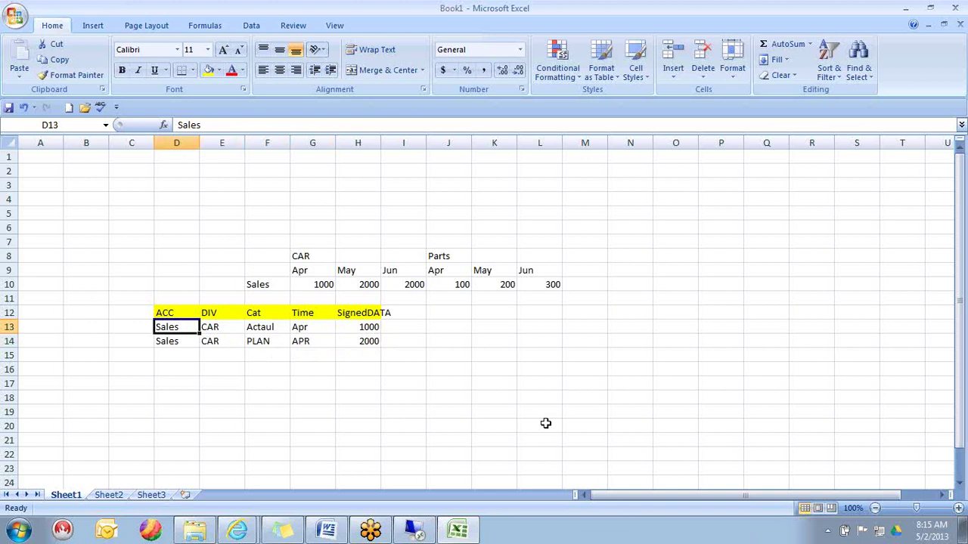
pyautogui.press('Right')
pyautogui.press('Right')
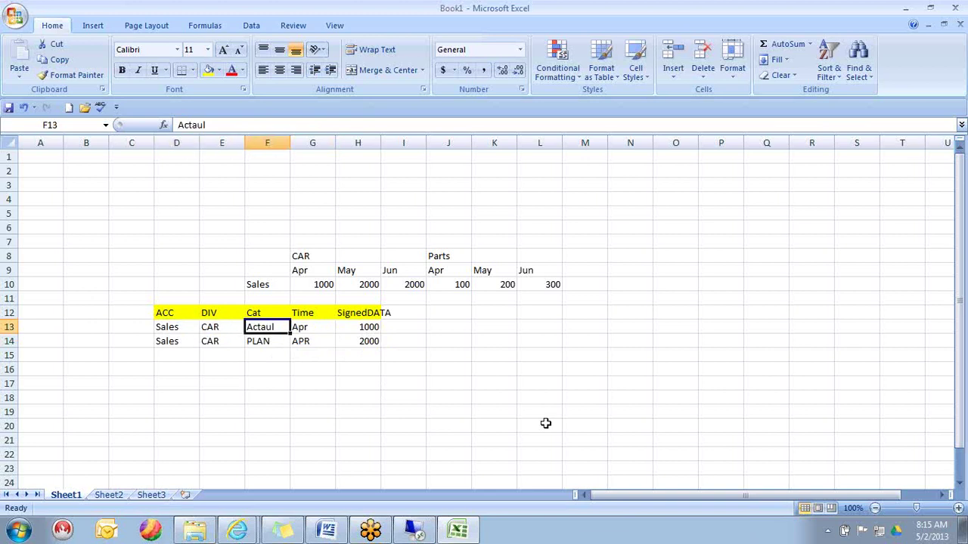
pyautogui.write('Actual')
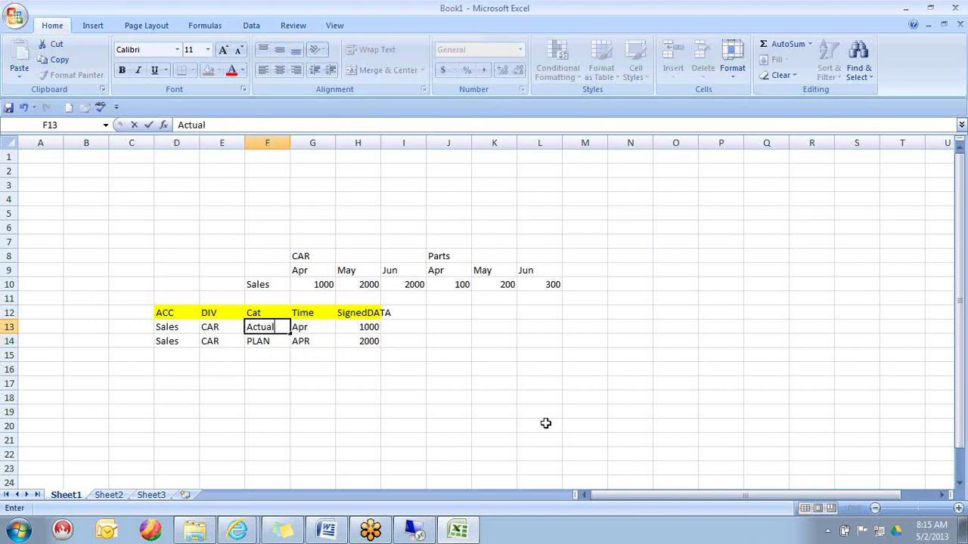
pyautogui.press('Return')
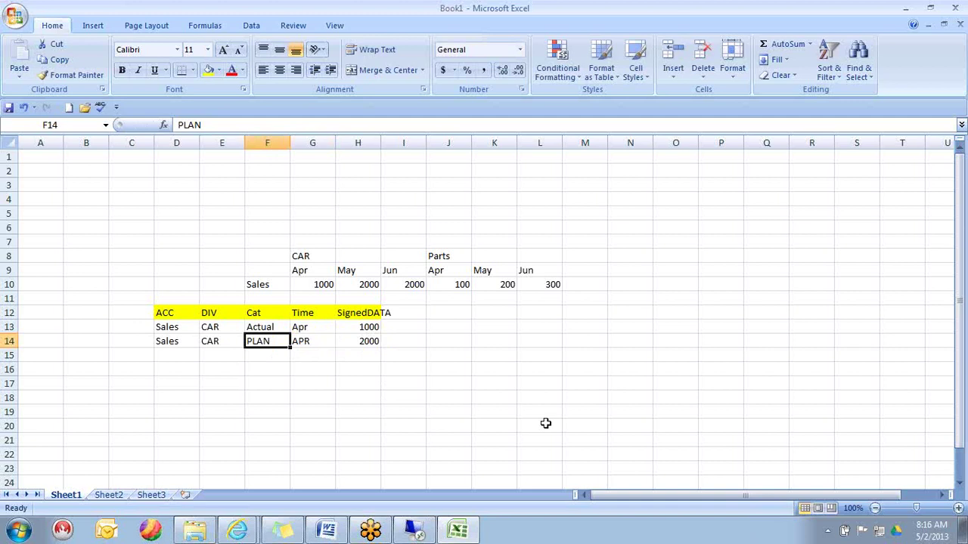
pyautogui.moveTo(434, 533)
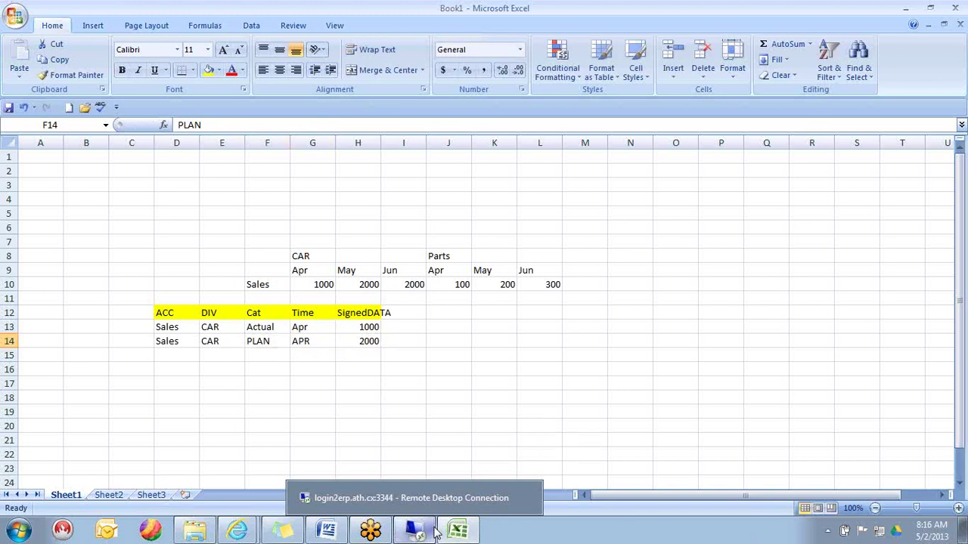
# - Open SAP Logon and sign in to the BPC10 system with the user name and password
pyautogui.click(435, 533)
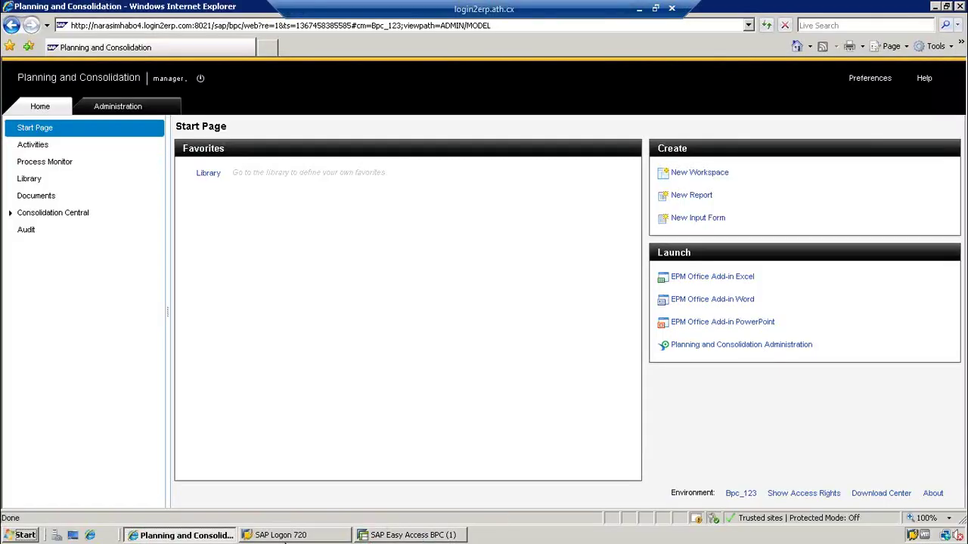
pyautogui.click(281, 536)
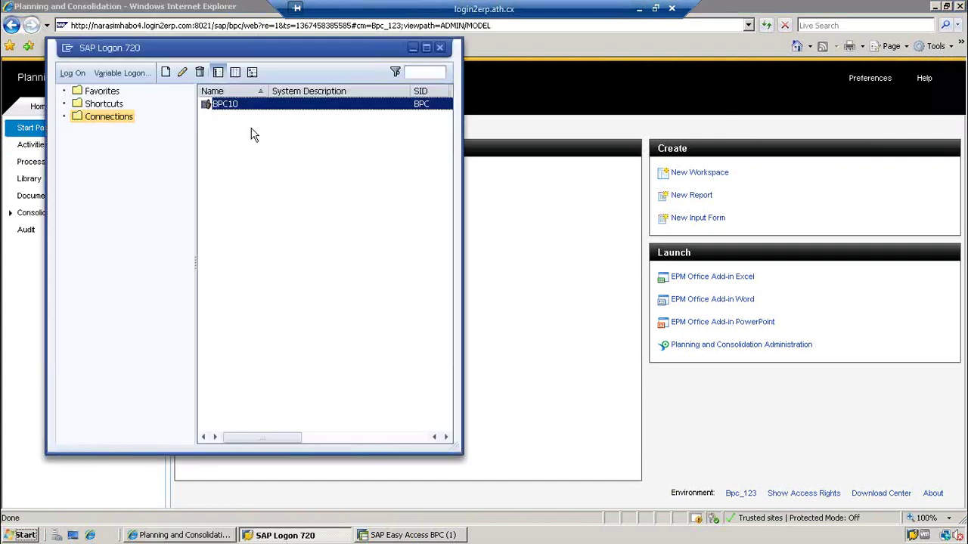
pyautogui.doubleClick(225, 105)
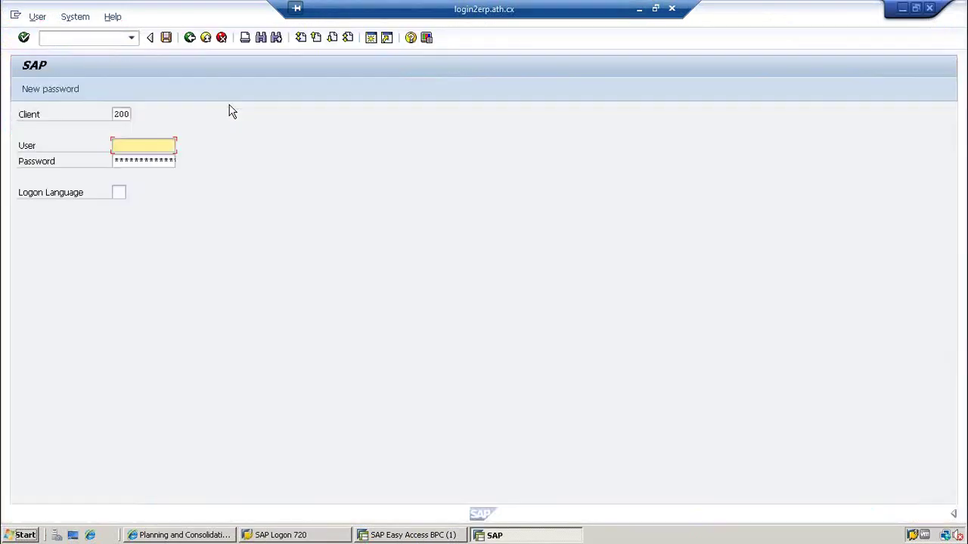
pyautogui.write('bpcuser')
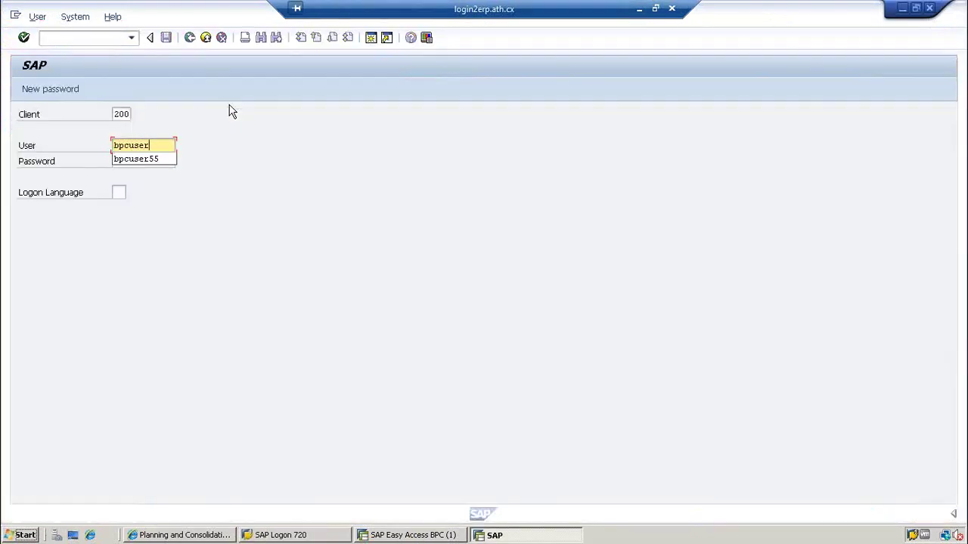
pyautogui.press('Down')
pyautogui.press('Return')
pyautogui.press('Tab')
pyautogui.write('*******')
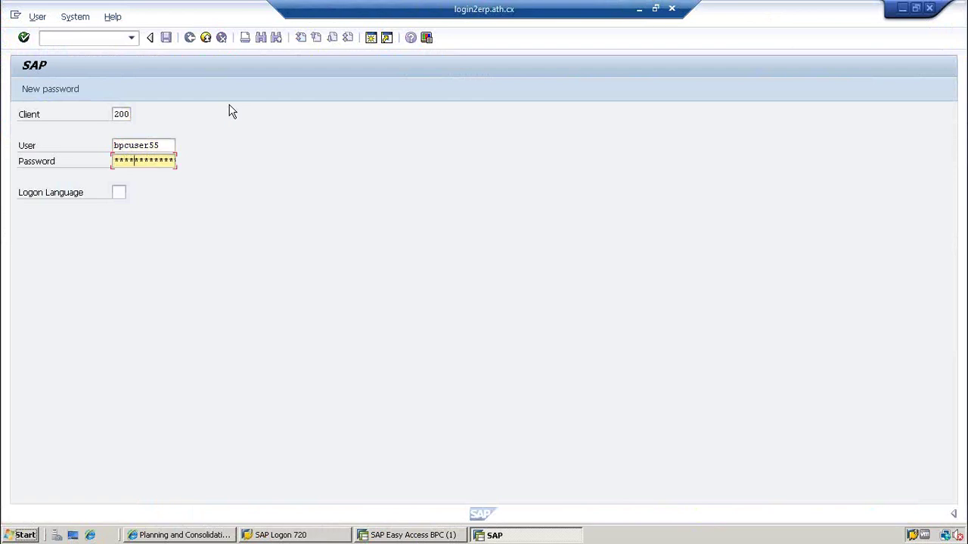
pyautogui.write('**')
pyautogui.press('Return')
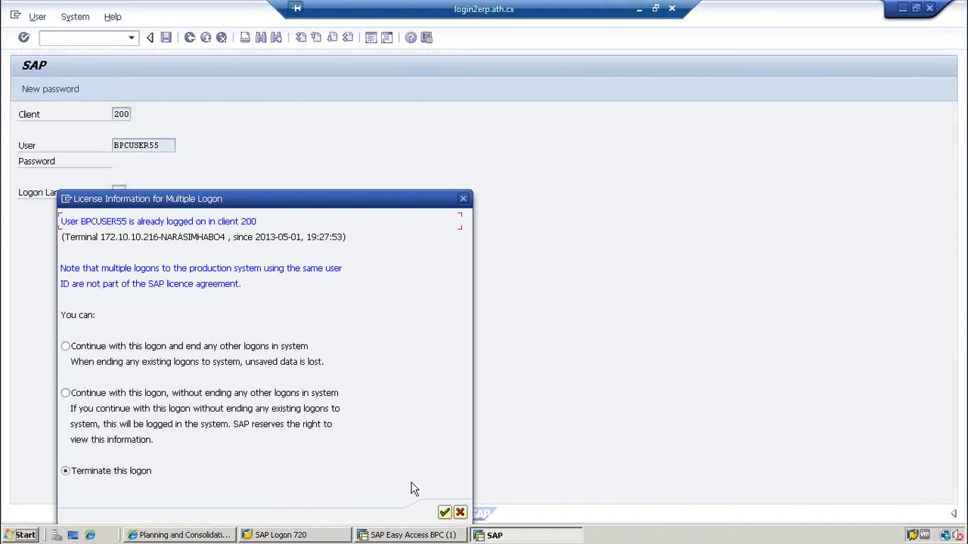
pyautogui.click(444, 513)
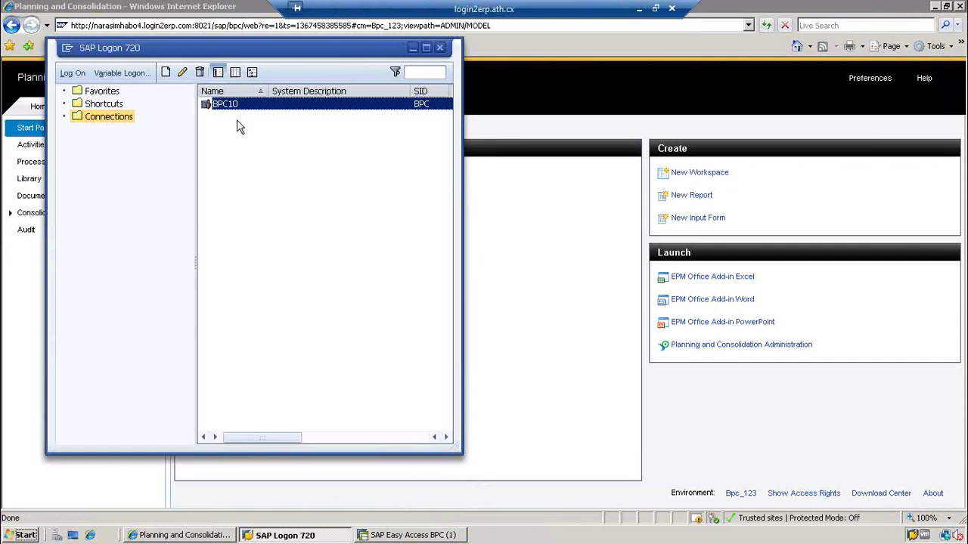
# - Log on to BPC10 again, keep the other logons, and run transaction rsa1
pyautogui.doubleClick(227, 108)
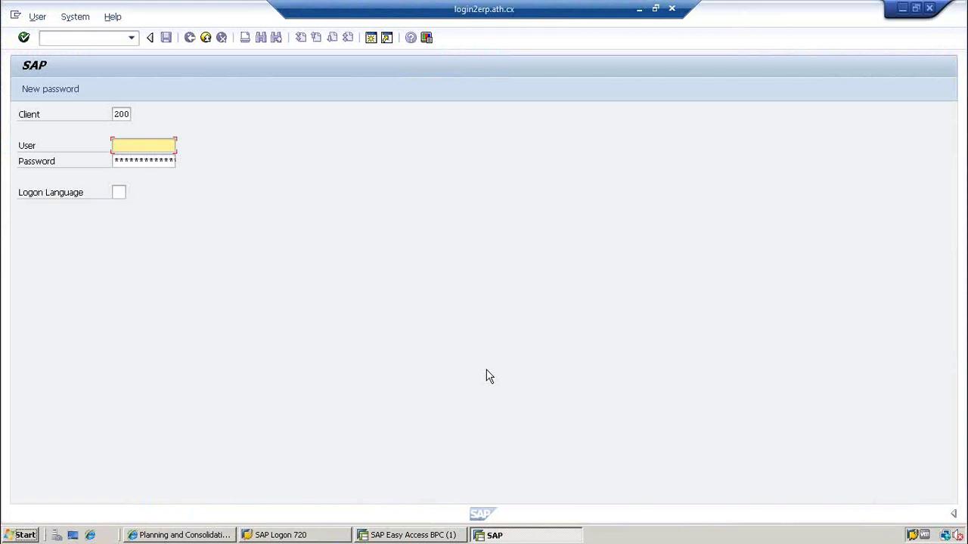
pyautogui.write('bp')
pyautogui.press('Down')
pyautogui.press('Return')
pyautogui.press('Tab')
pyautogui.write('*****')
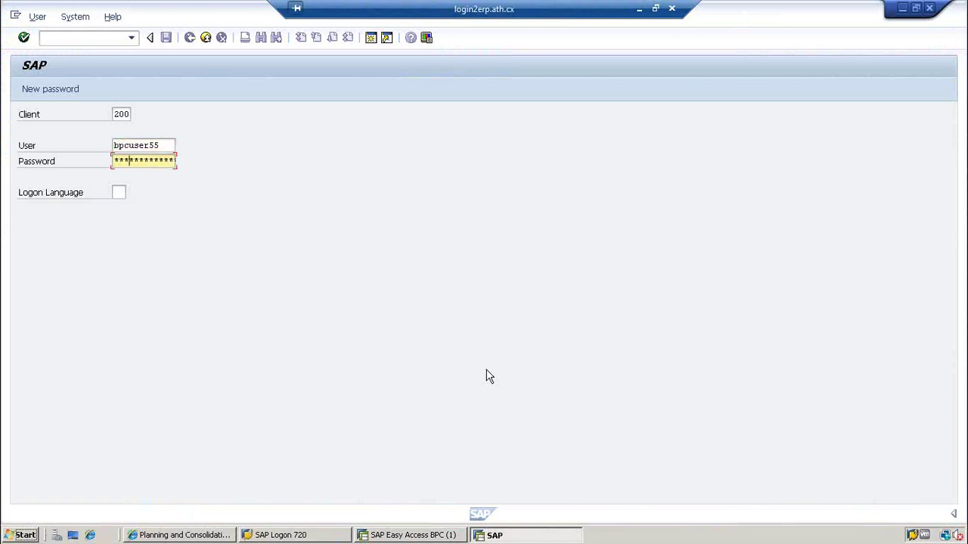
pyautogui.write('***')
pyautogui.press('Return')
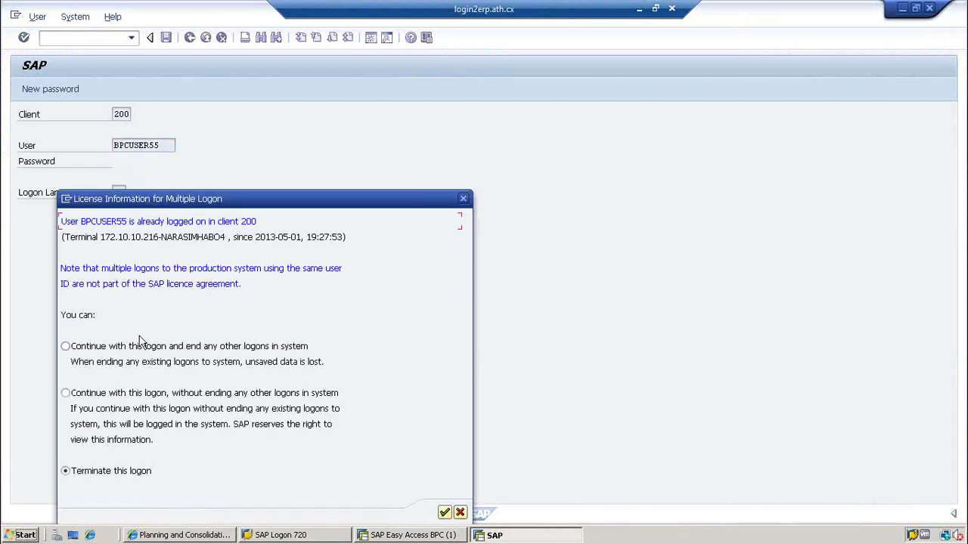
pyautogui.click(65, 393)
pyautogui.click(445, 513)
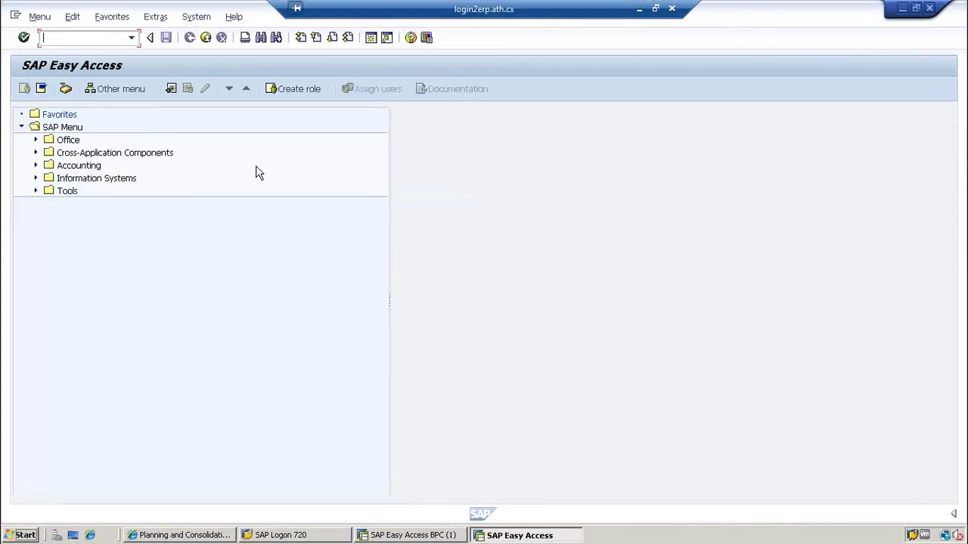
pyautogui.write('rsa1')
pyautogui.press('Return')
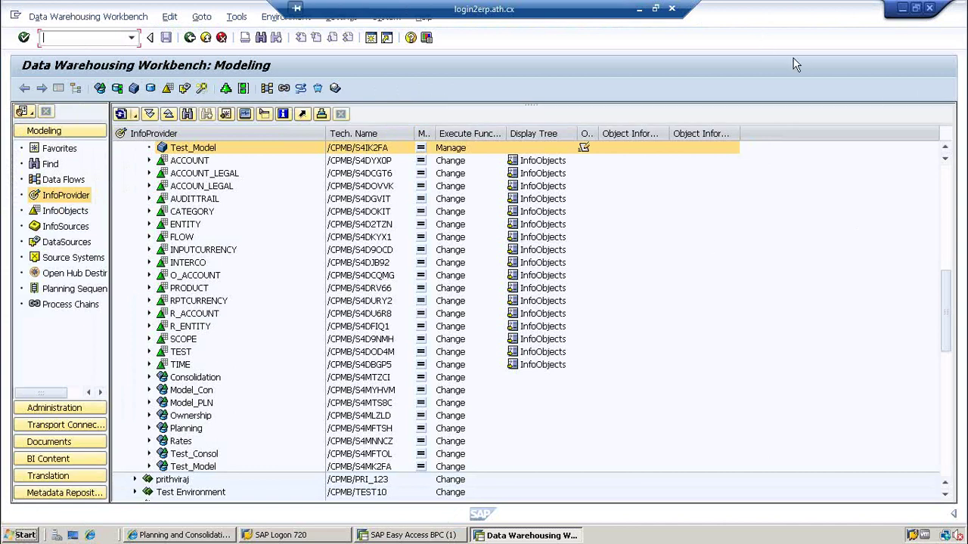
# - Browse the InfoProvider tree, collapsing bpc 123 and checking ZSALESDAT and Model_PLN under Unassigned Nodes
pyautogui.moveTo(946, 291); pyautogui.dragTo(949, 253)
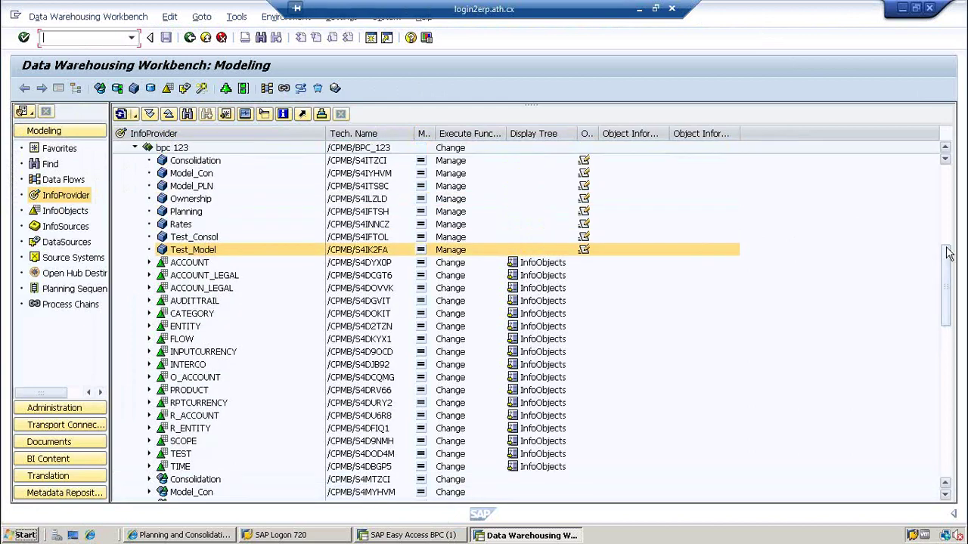
pyautogui.click(215, 163)
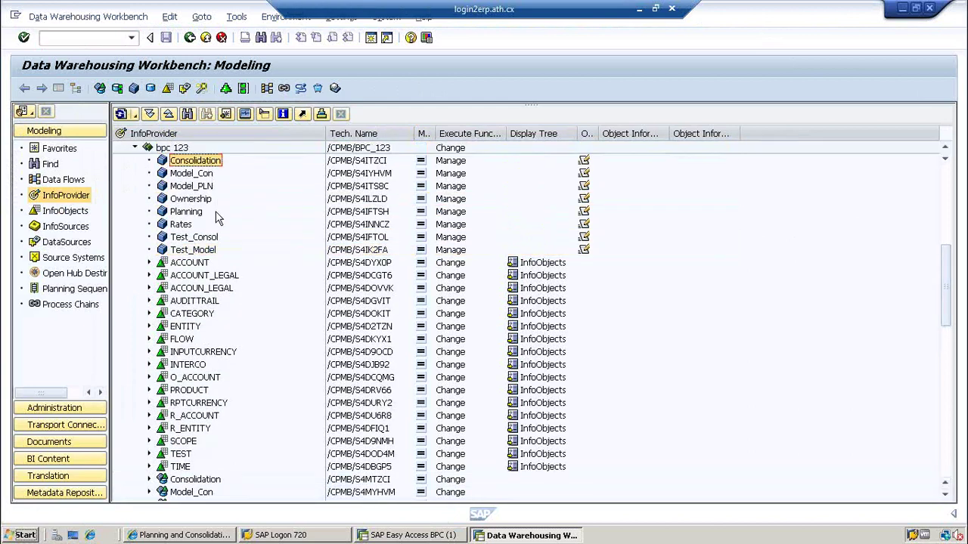
pyautogui.click(348, 164)
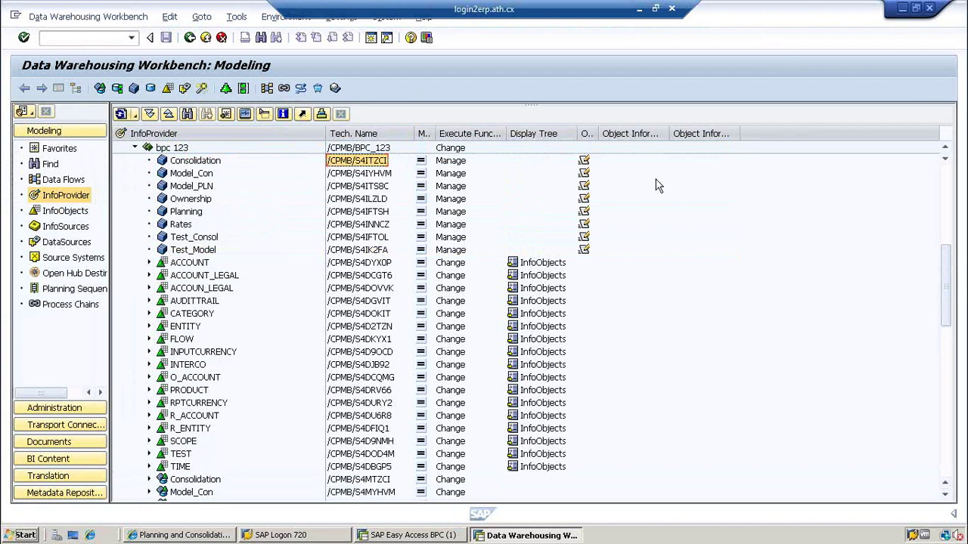
pyautogui.moveTo(949, 258); pyautogui.dragTo(944, 162)
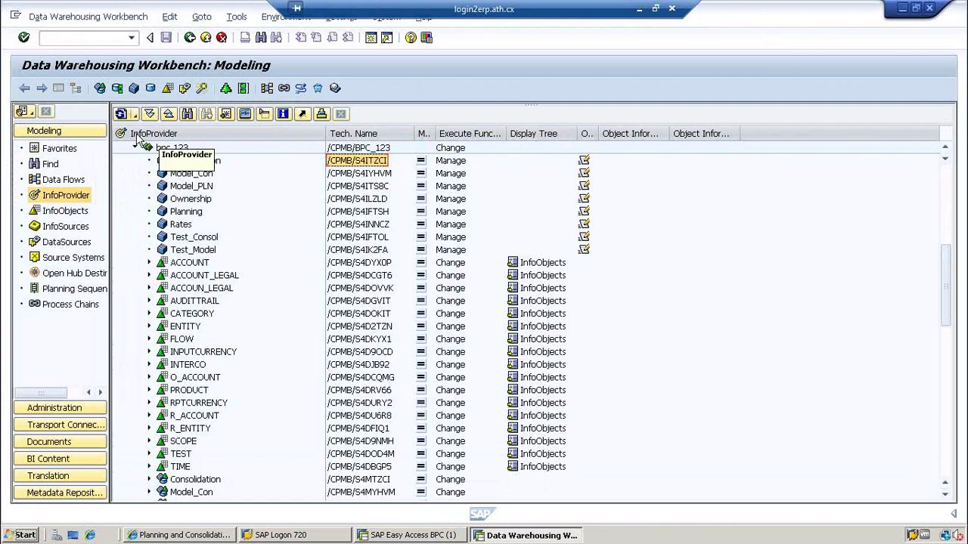
pyautogui.click(134, 147)
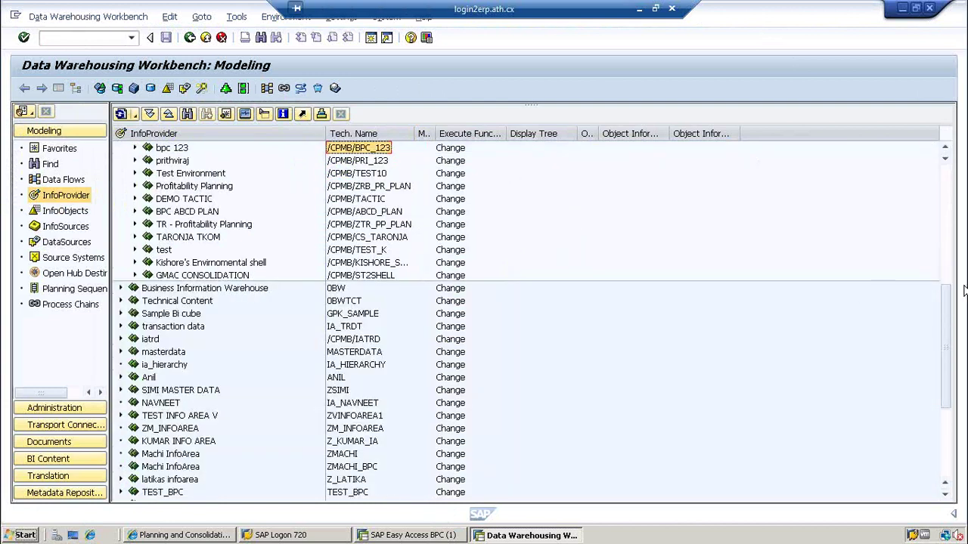
pyautogui.moveTo(947, 296); pyautogui.dragTo(946, 181)
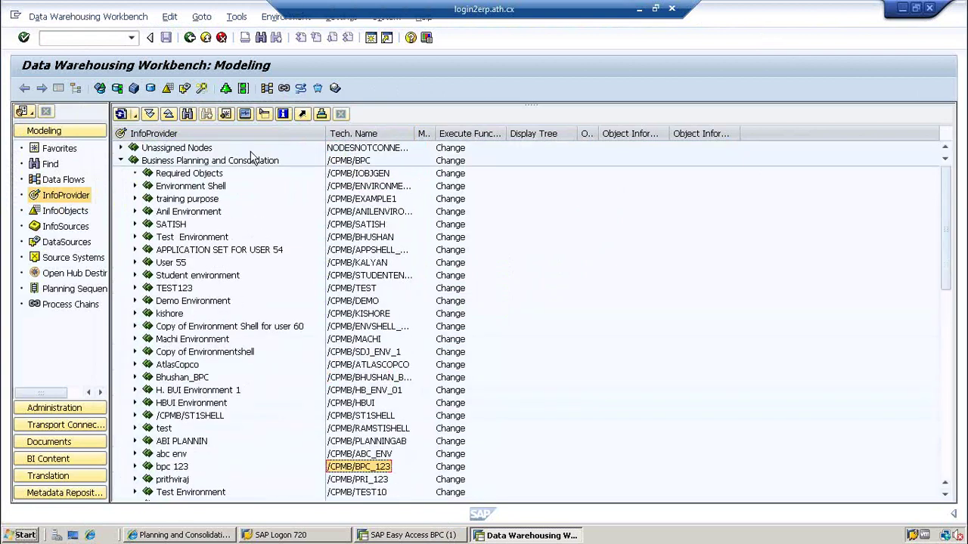
pyautogui.click(121, 148)
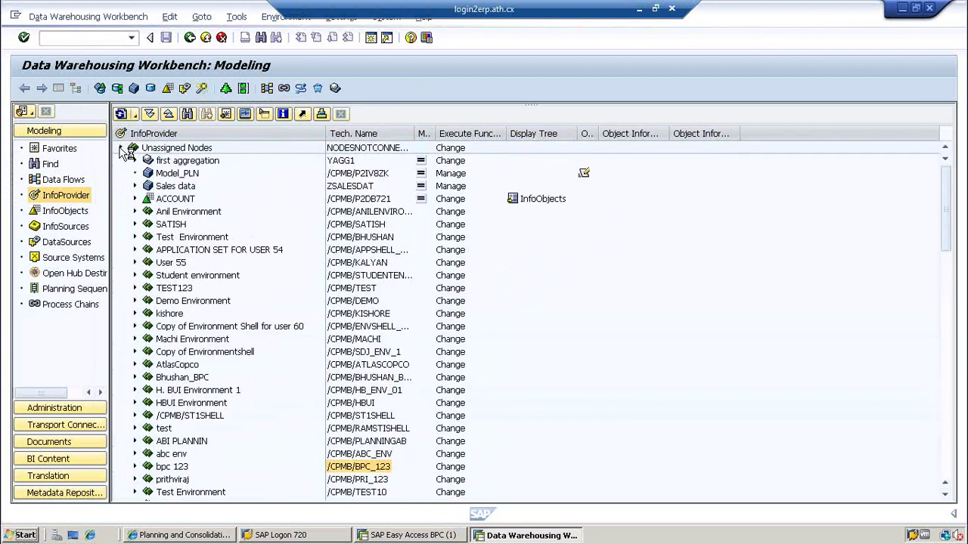
pyautogui.click(173, 187)
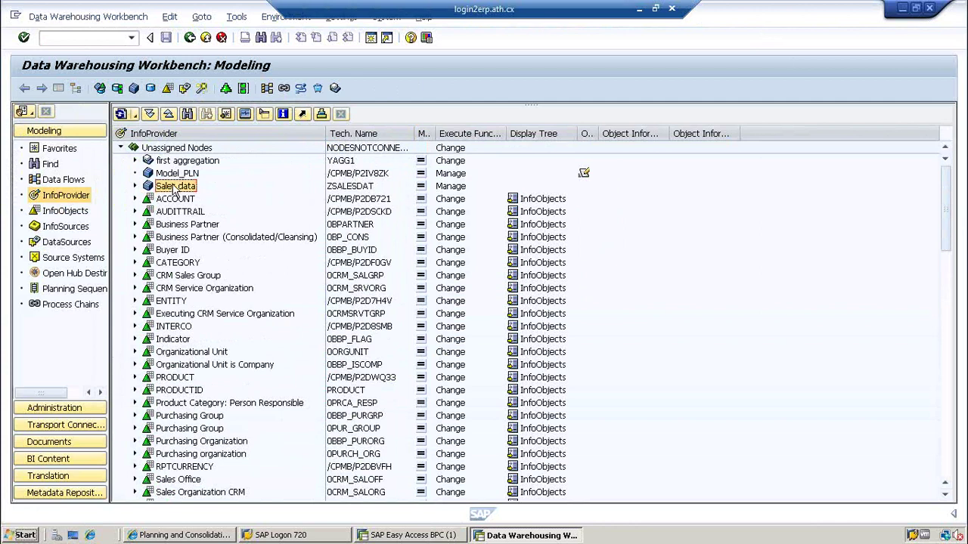
pyautogui.click(360, 187)
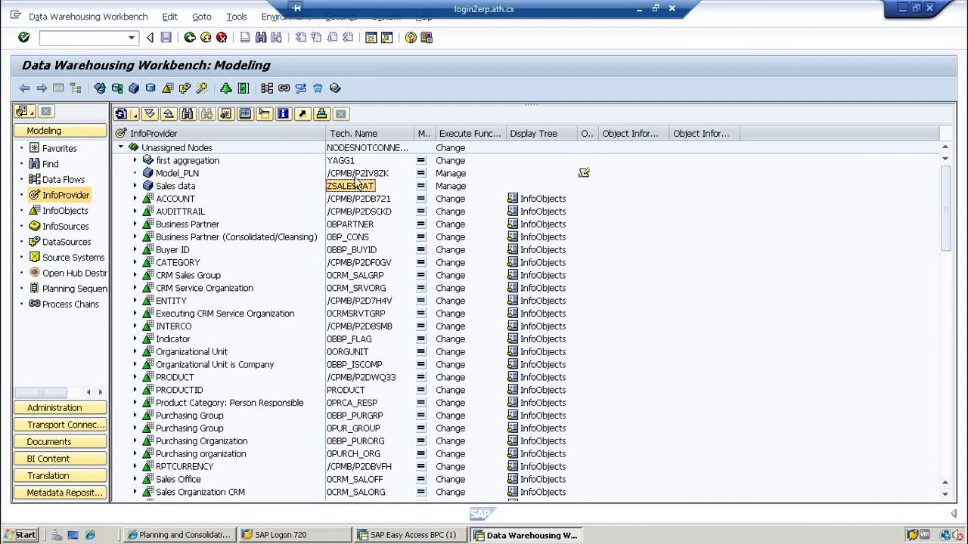
pyautogui.click(352, 176)
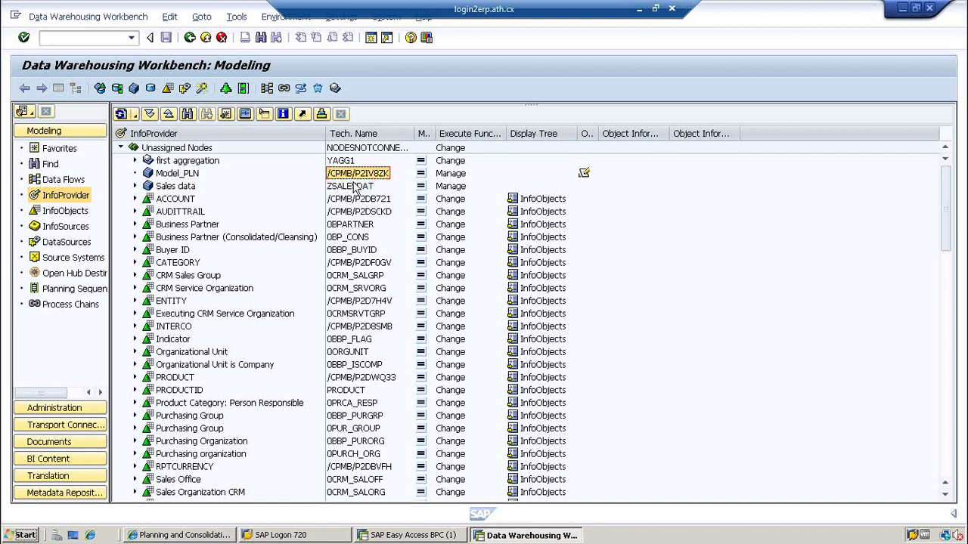
pyautogui.click(124, 149)
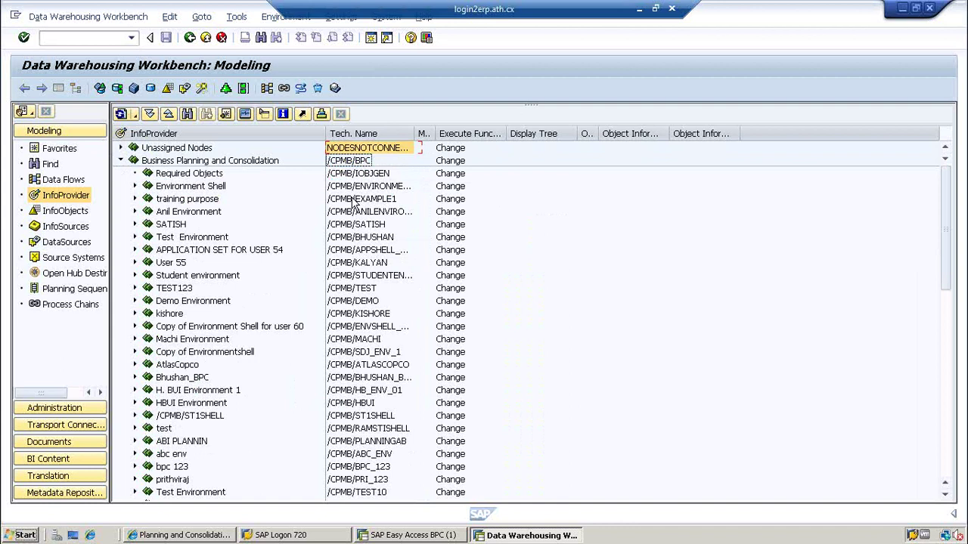
# - Check the Environment Shell's technical name, then collapse the Business Planning and Consolidation node
pyautogui.click(353, 189)
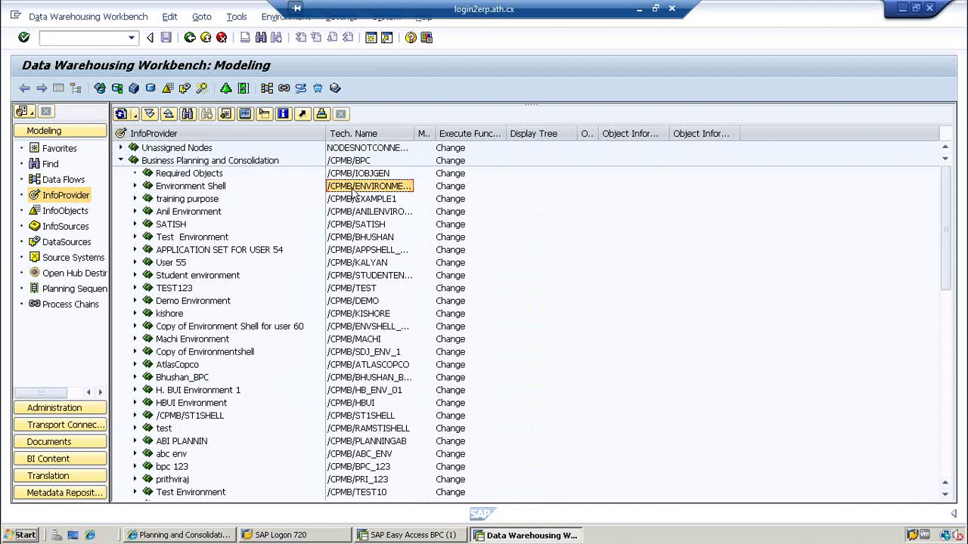
pyautogui.click(121, 160)
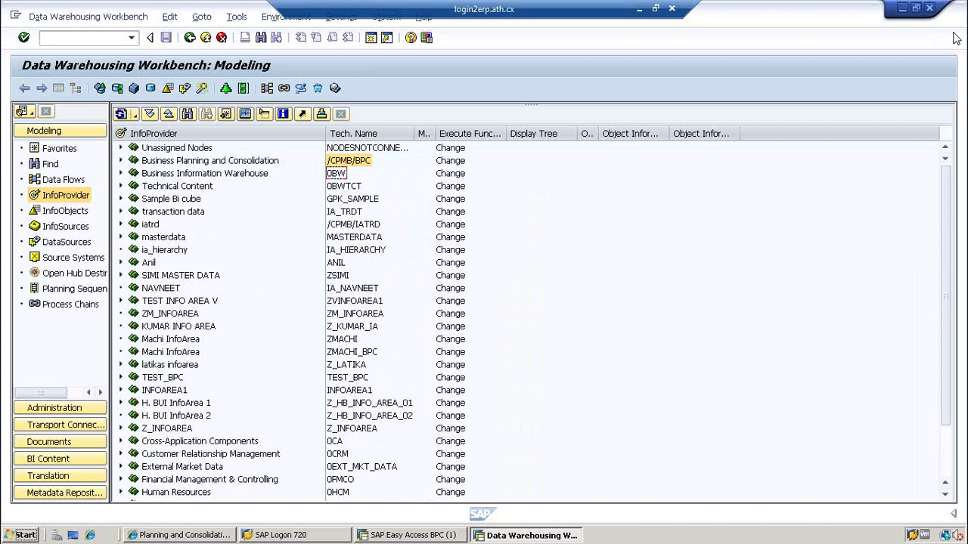
# - Return to the Bpc_123 web client and open the ACCOUNT dimension's members via Administration > Dimensions
pyautogui.click(175, 536)
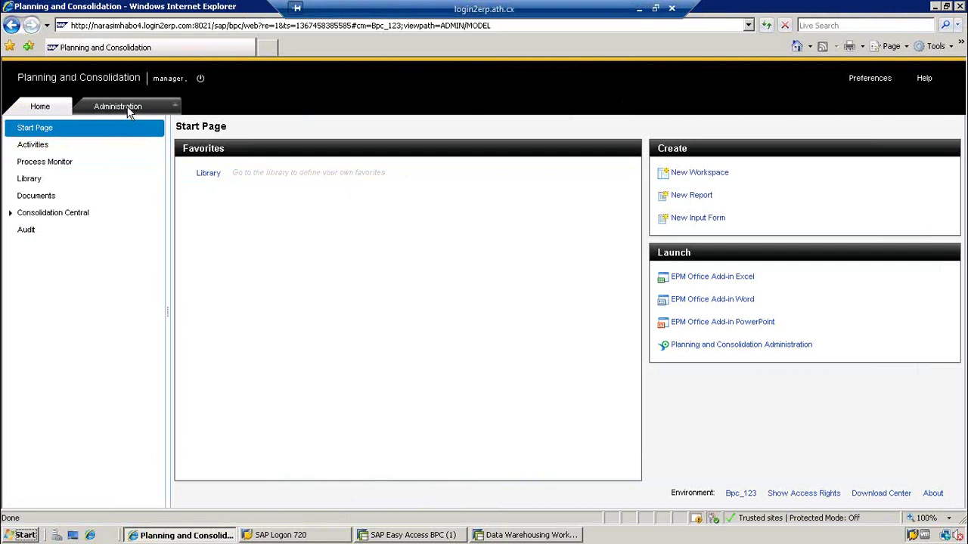
pyautogui.click(119, 107)
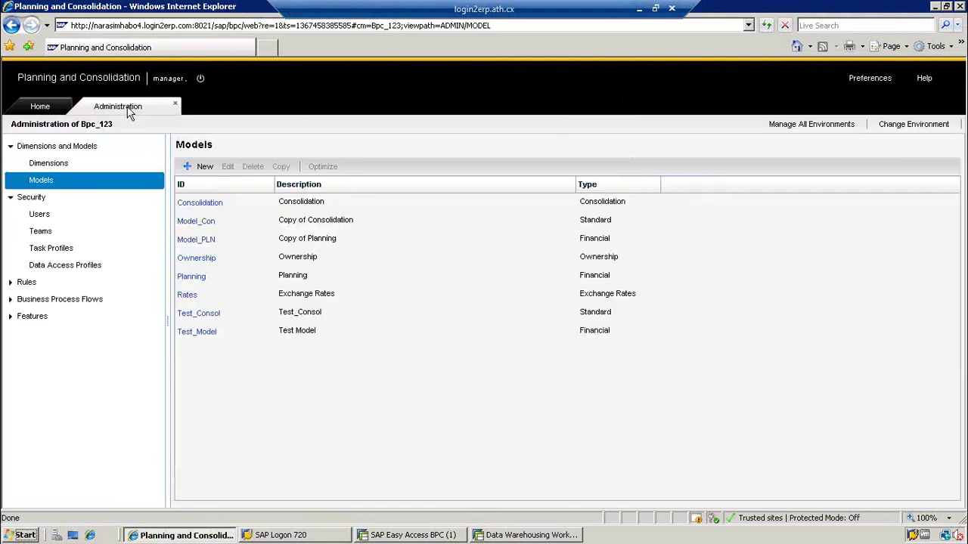
pyautogui.click(51, 161)
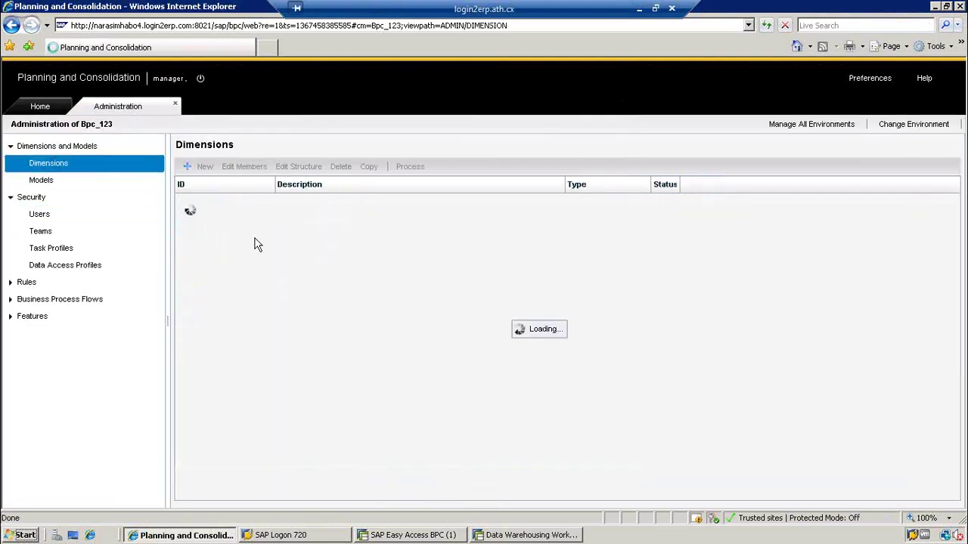
pyautogui.click(196, 204)
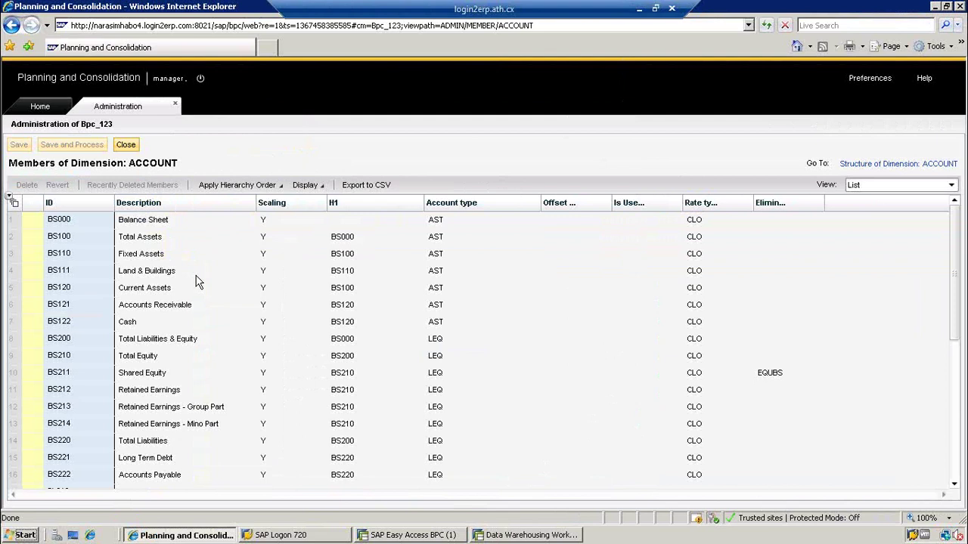
# - Select the BS000 Balance Sheet member, then minimize the remote session to return to Excel
pyautogui.click(68, 222)
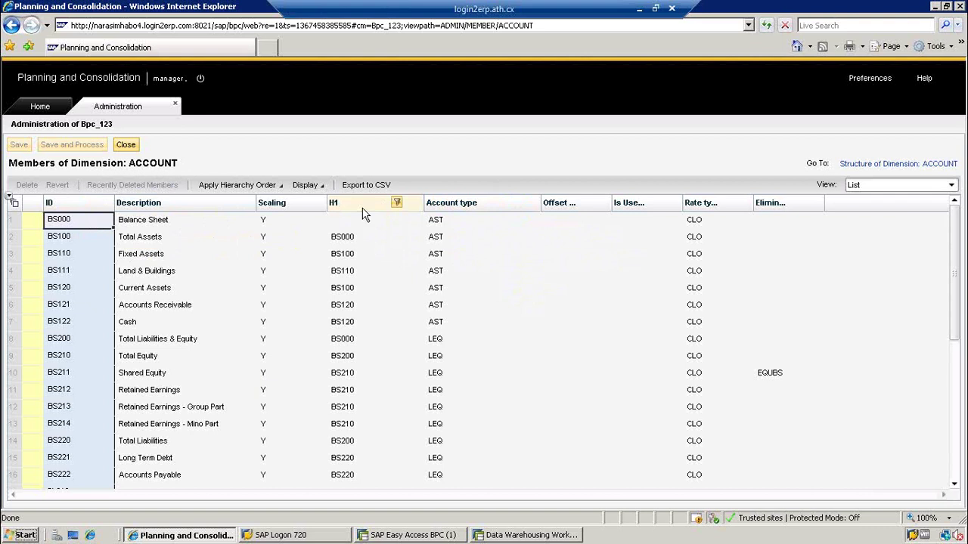
pyautogui.click(638, 8)
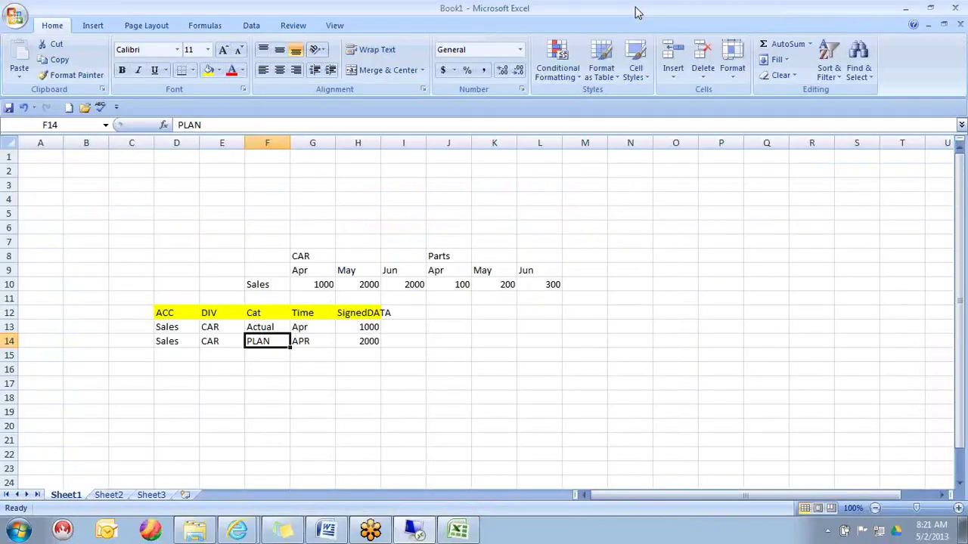
# - Enter the Co Code and Plant headings in empty cells below the flat records
pyautogui.click(177, 383)
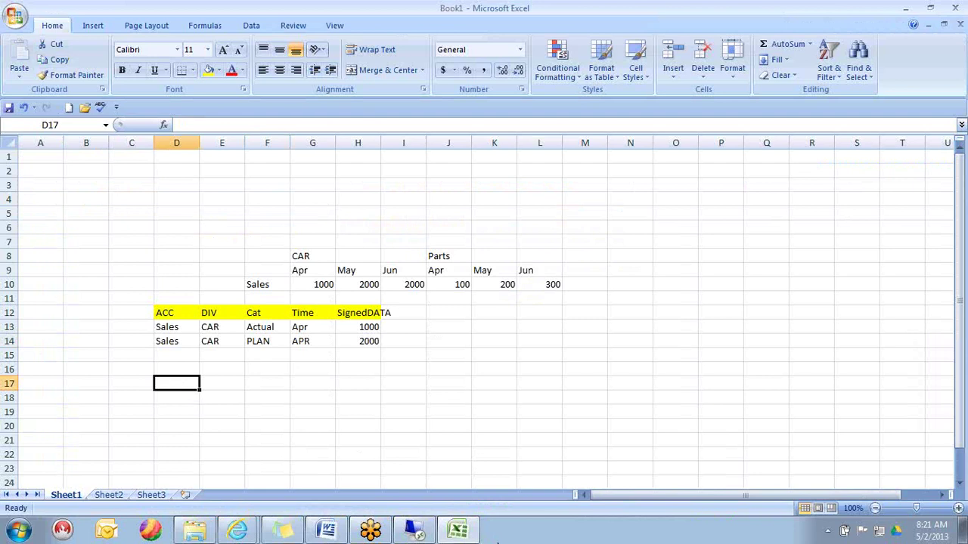
pyautogui.write('Co Code')
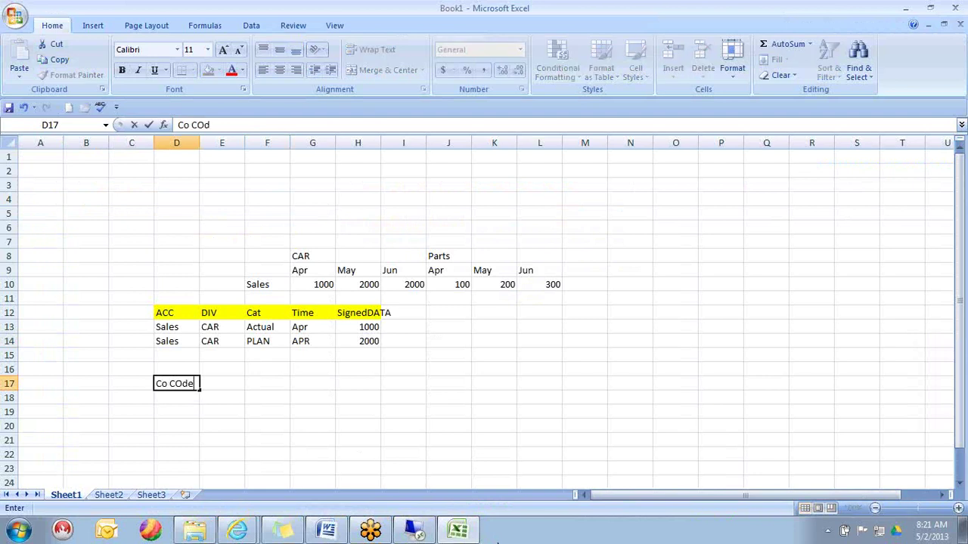
pyautogui.press('Return')
pyautogui.press('Up')
pyautogui.press('Right')
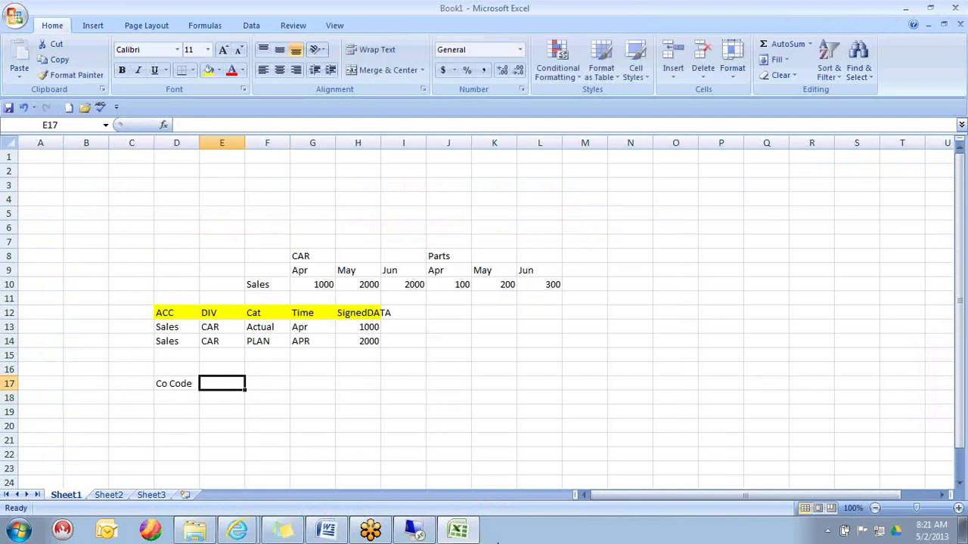
pyautogui.write('Plant')
pyautogui.press('Return')
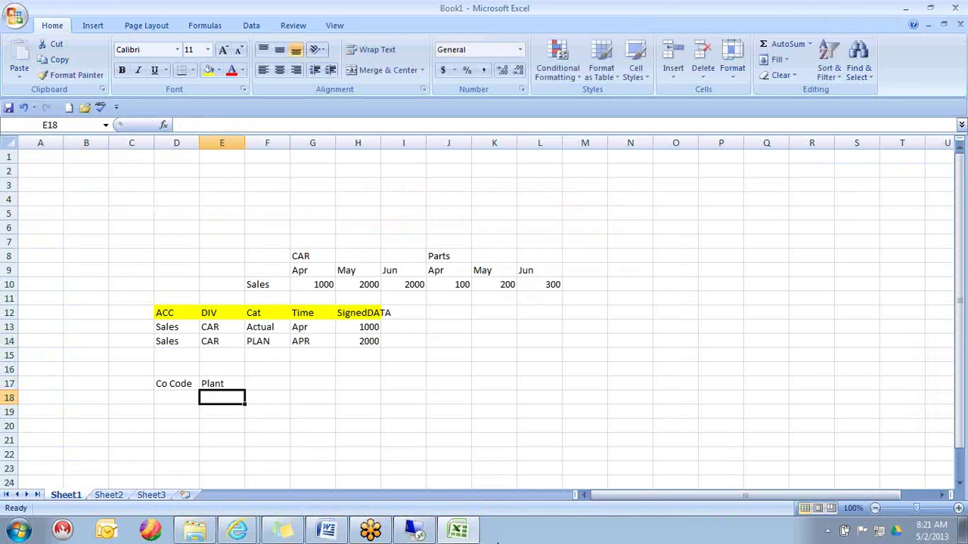
# - Fill the first two rows: X with plant P1 and X with plant P2
pyautogui.press('Left')
pyautogui.write('X')
pyautogui.press('Right')
pyautogui.write('P1')
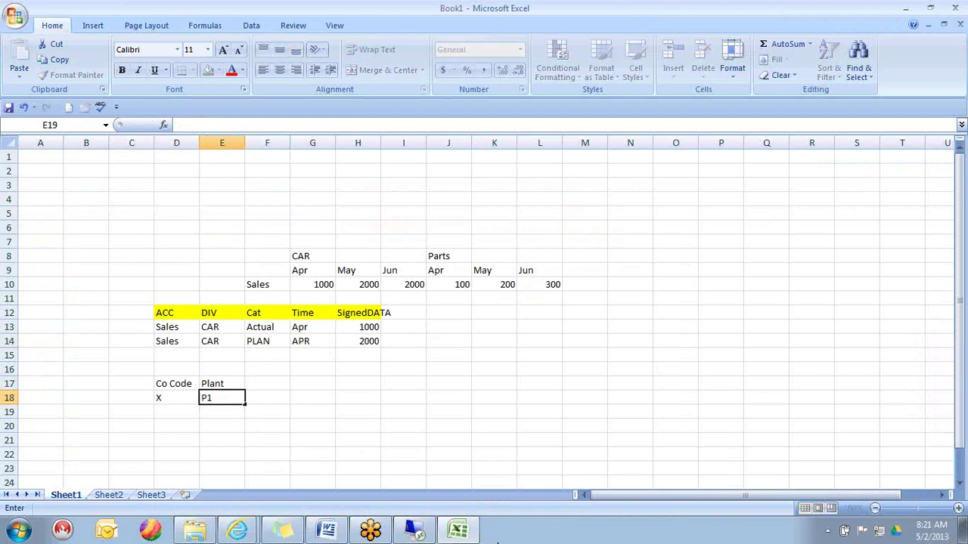
pyautogui.press('Return')
pyautogui.press('Left')
pyautogui.write('X')
pyautogui.press('Right')
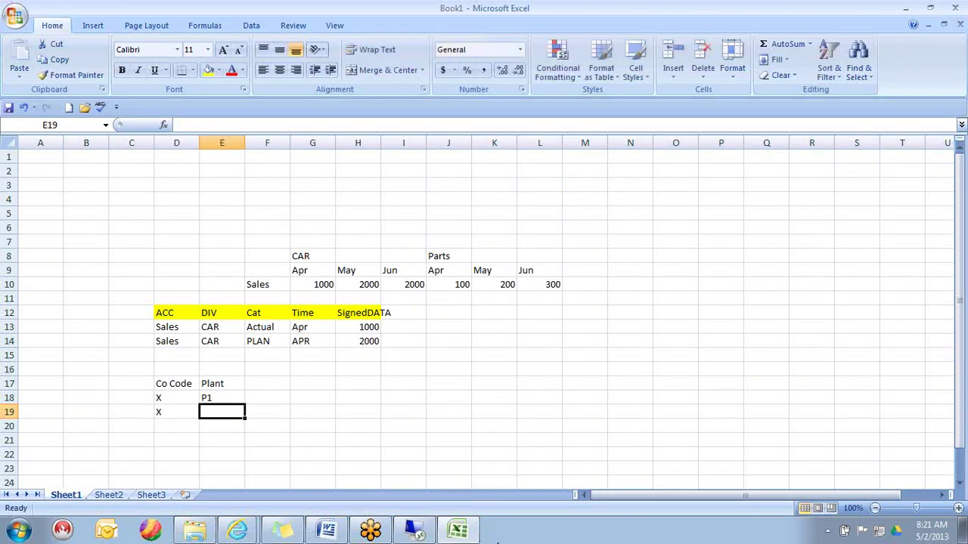
pyautogui.write('P2')
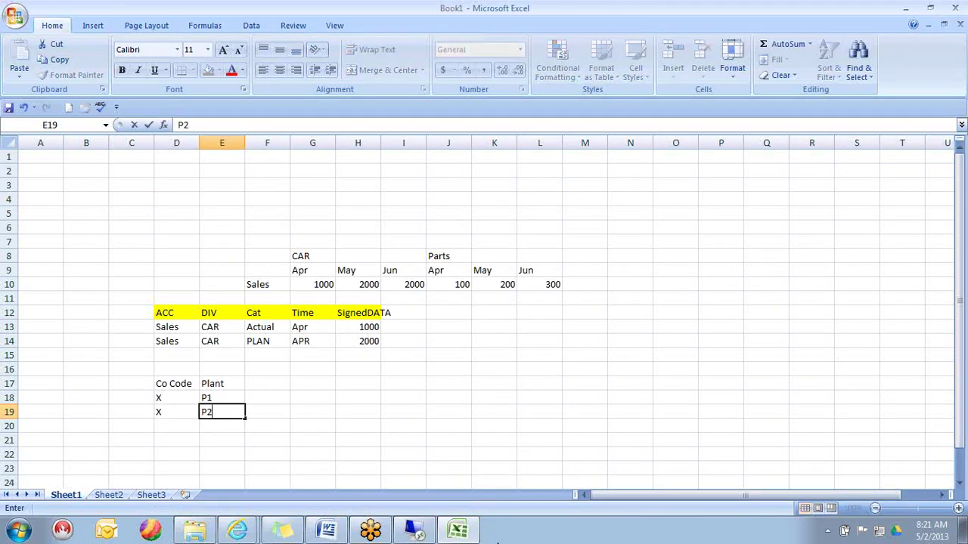
pyautogui.press('Return')
# - Add a third row with company code Y and plant P1
pyautogui.press('Down')
pyautogui.press('Down')
pyautogui.press('Down')
pyautogui.press('Down')
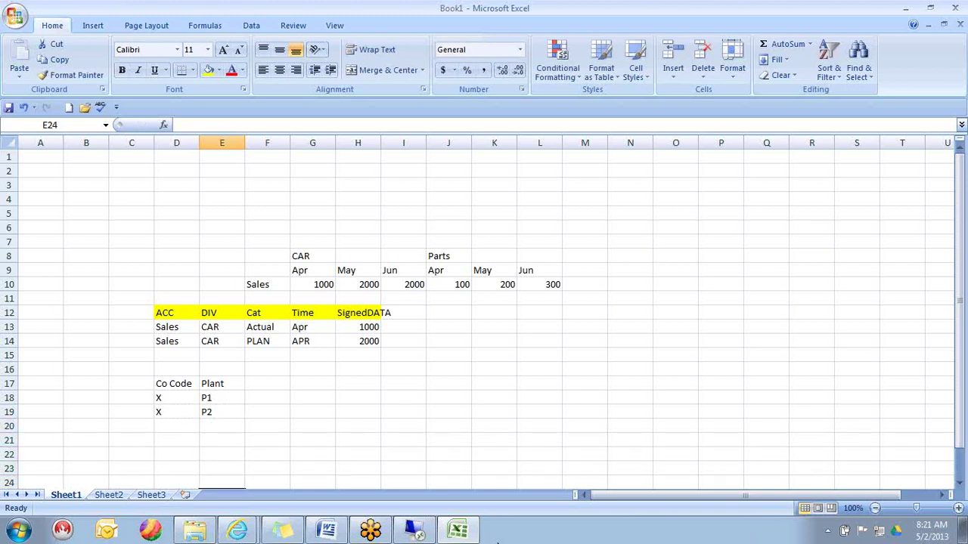
pyautogui.press('Down')
pyautogui.press('Left')
pyautogui.press('Up')
pyautogui.press('Up')
pyautogui.press('Up')
pyautogui.press('Up')
pyautogui.press('Up')
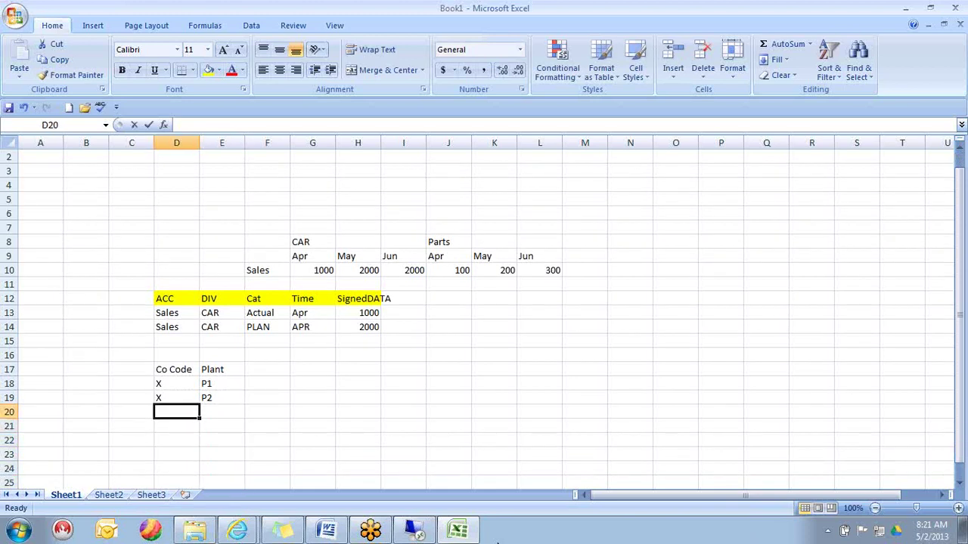
pyautogui.write('Y')
pyautogui.press('Tab')
pyautogui.write('P1')
pyautogui.press('Down')
# - Move through the Co Code/Plant headings and rows to review the new table
pyautogui.press('Left')
pyautogui.press('Up')
pyautogui.press('Up')
pyautogui.press('Up')
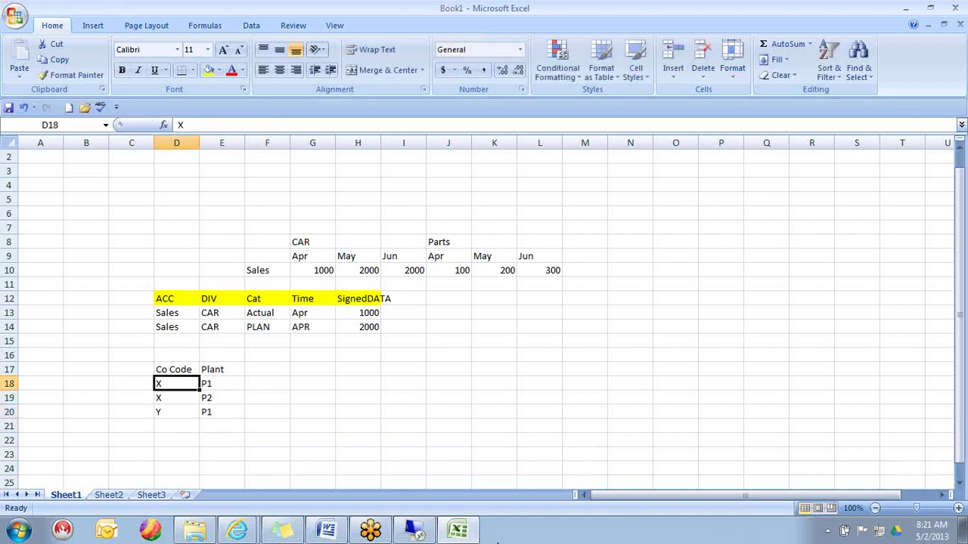
pyautogui.press('Up')
pyautogui.hotkey('shift', 'Right')
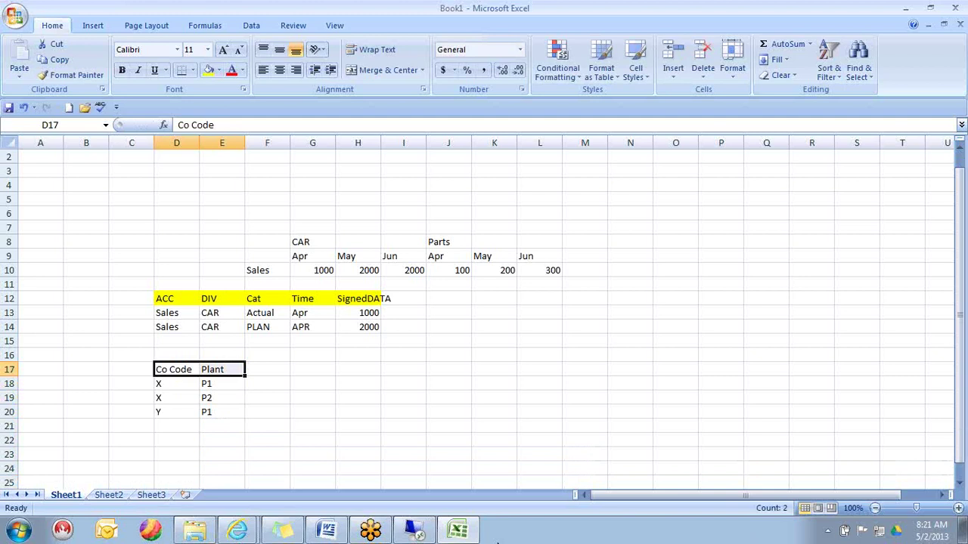
pyautogui.press('Left')
pyautogui.press('Right')
pyautogui.hotkey('shift', 'Right')
pyautogui.press('Down')
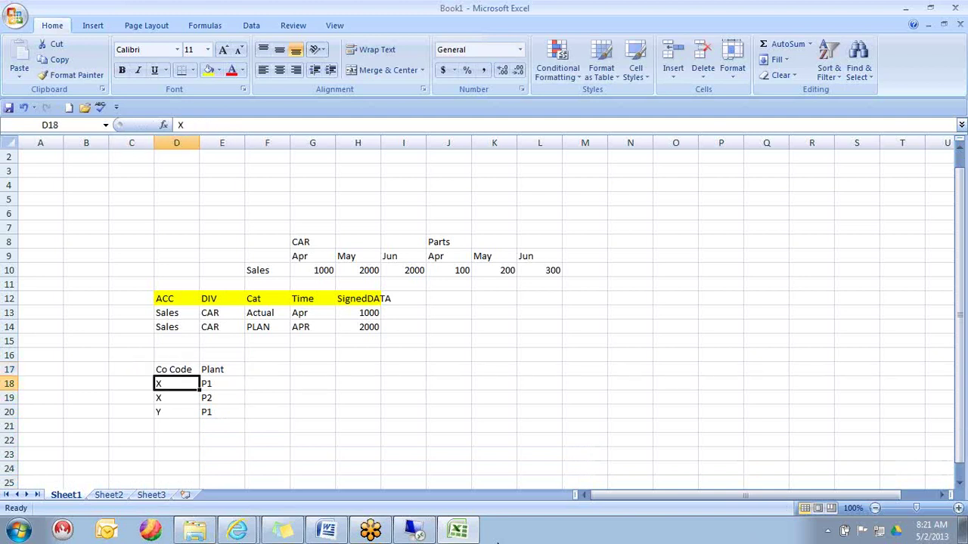
pyautogui.press('Up')
pyautogui.press('Down')
pyautogui.press('Left')
pyautogui.press('Right')
pyautogui.press('Right')
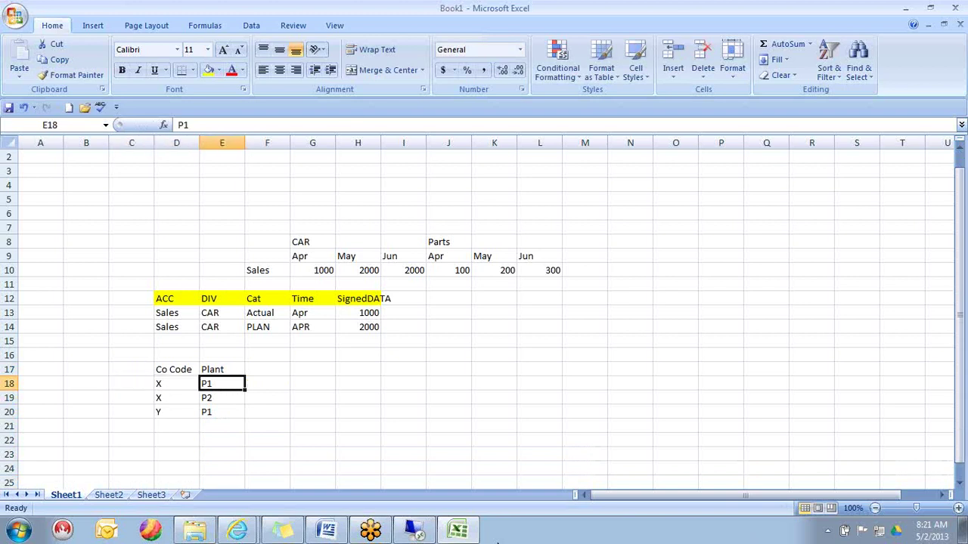
pyautogui.press('Left')
pyautogui.press('Down')
pyautogui.press('Down')
pyautogui.press('Right')
pyautogui.press('Up')
pyautogui.press('Up')
pyautogui.press('Up')
pyautogui.press('Up')
pyautogui.press('Up')
pyautogui.press('Up')
pyautogui.press('Up')
# - Copy the PLAN amount 2000 down to the Y row
pyautogui.press('Right')
# - Copy the Actual and PLAN category, time and amount block beside the X rows
pyautogui.hotkey('shift', 'Down')
pyautogui.hotkey('shift', 'Right')
pyautogui.hotkey('shift', 'Right')
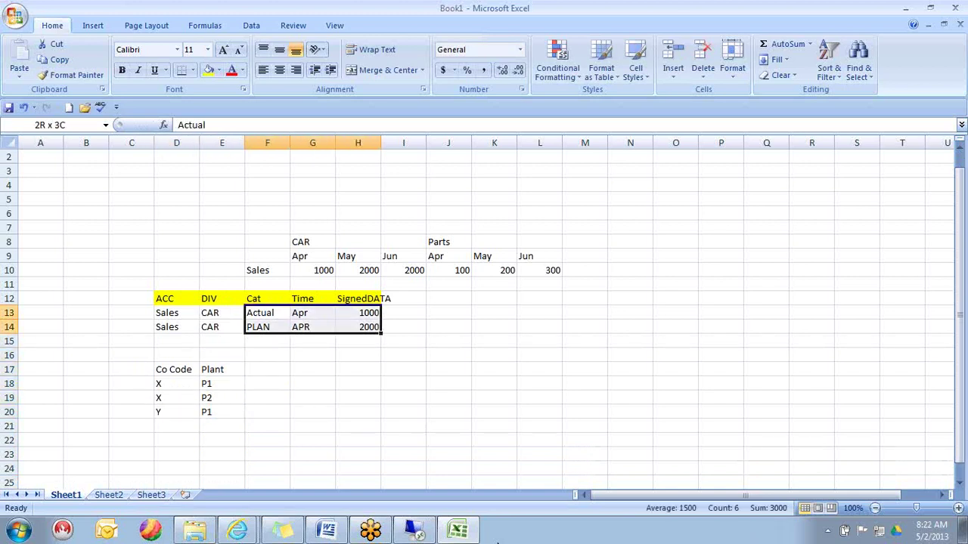
pyautogui.hotkey('ctrl', 'c')
pyautogui.press('Down')
pyautogui.press('Down')
pyautogui.press('Down')
pyautogui.press('Down')
pyautogui.press('Down')
pyautogui.press('Return')
pyautogui.press('Down')
pyautogui.press('Right')
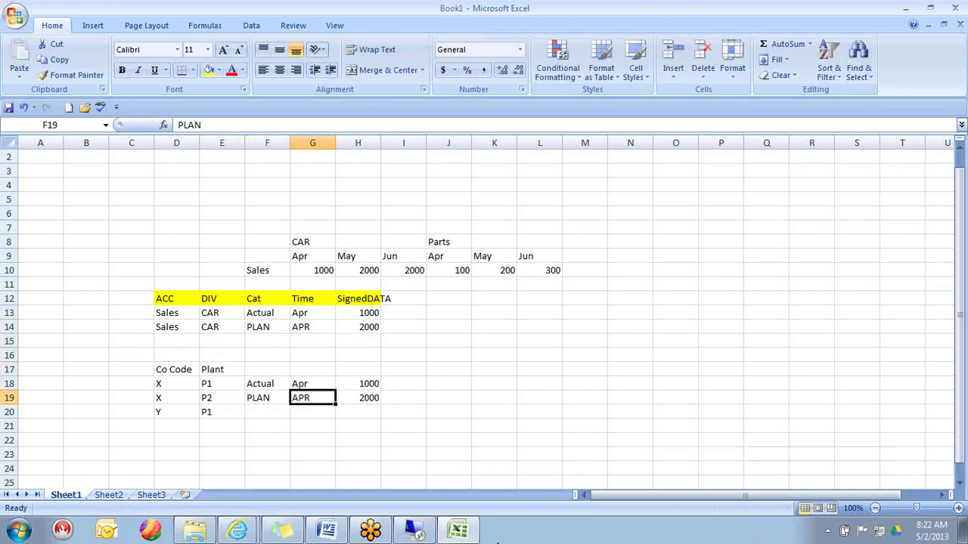
pyautogui.press('Right')
pyautogui.hotkey('ctrl', 'c')
# - Copy PLAN and APR into the Y row, completing Y-P1 PLAN APR 2000
pyautogui.press('Down')
pyautogui.press('Return')
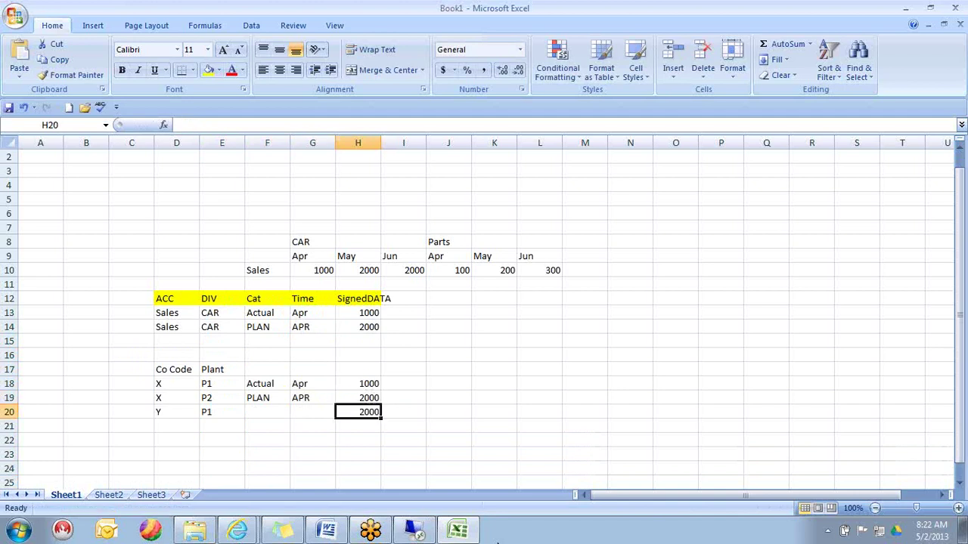
pyautogui.press('Left')
pyautogui.press('Left')
pyautogui.press('Up')
pyautogui.hotkey('shift', 'Right')
pyautogui.hotkey('ctrl', 'c')
pyautogui.press('Down')
pyautogui.press('Return')
pyautogui.press('Left')
pyautogui.press('Left')
pyautogui.press('Up')
pyautogui.press('Up')
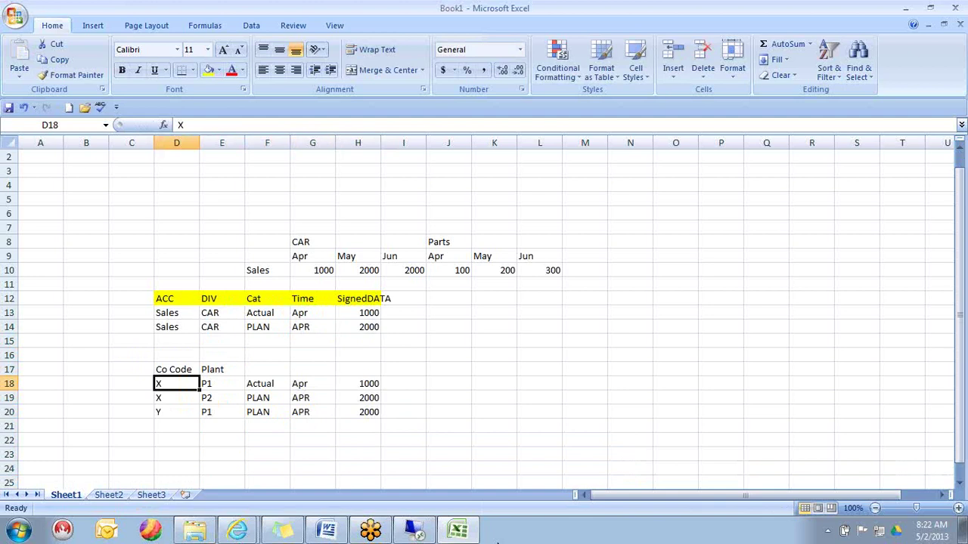
pyautogui.hotkey('shift', 'Right')
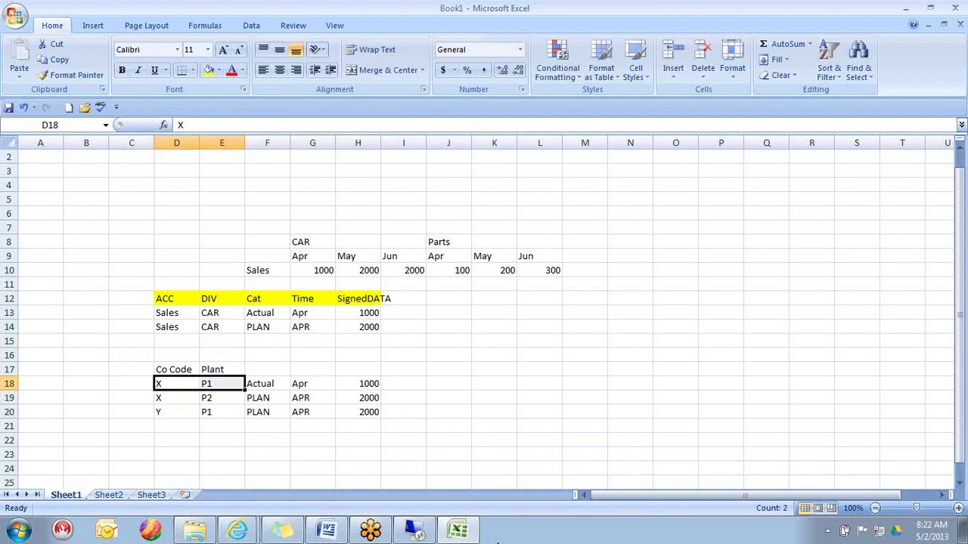
pyautogui.press('Right')
pyautogui.press('Right')
pyautogui.press('Right')
pyautogui.press('Right')
pyautogui.press('Right')
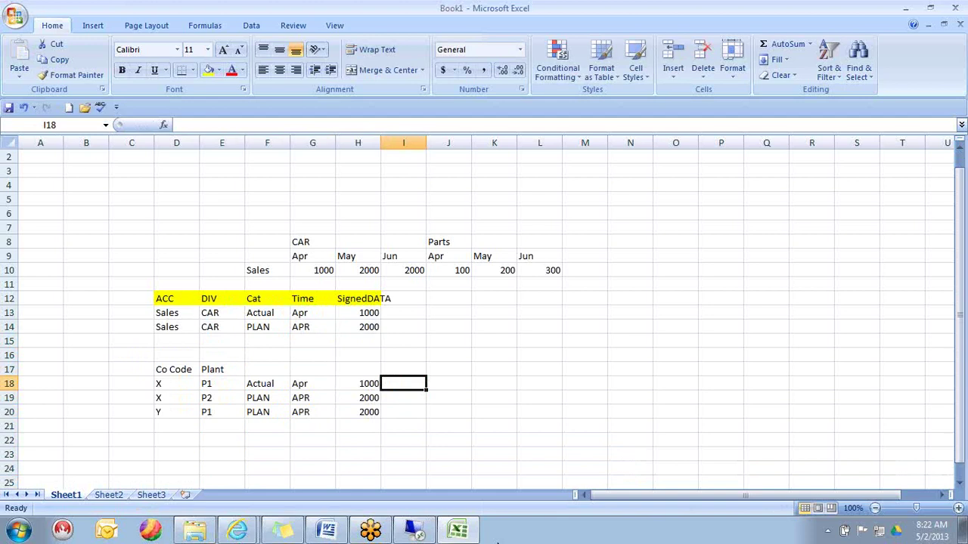
pyautogui.press('Left')
pyautogui.press('Left')
pyautogui.press('Left')
pyautogui.press('Left')
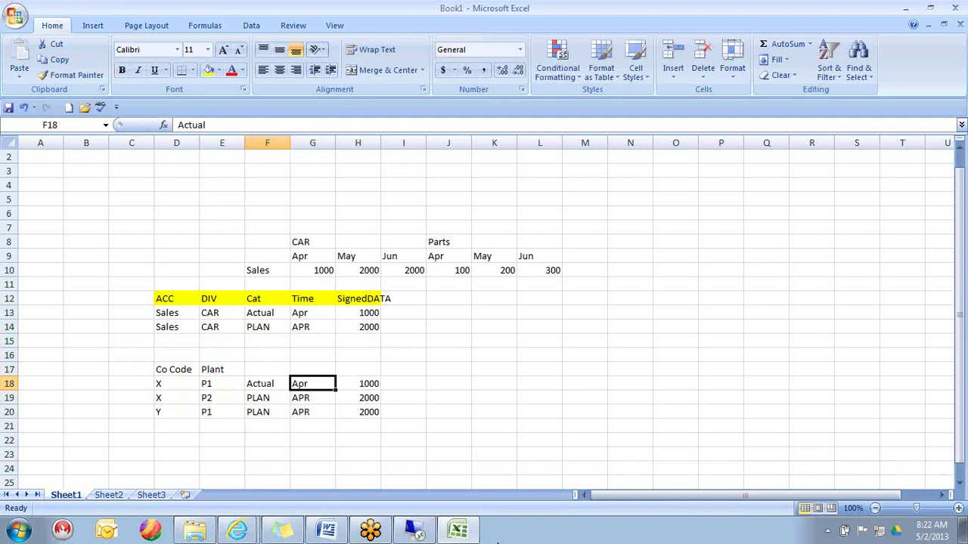
pyautogui.press('Up')
pyautogui.press('Left')
pyautogui.press('Right')
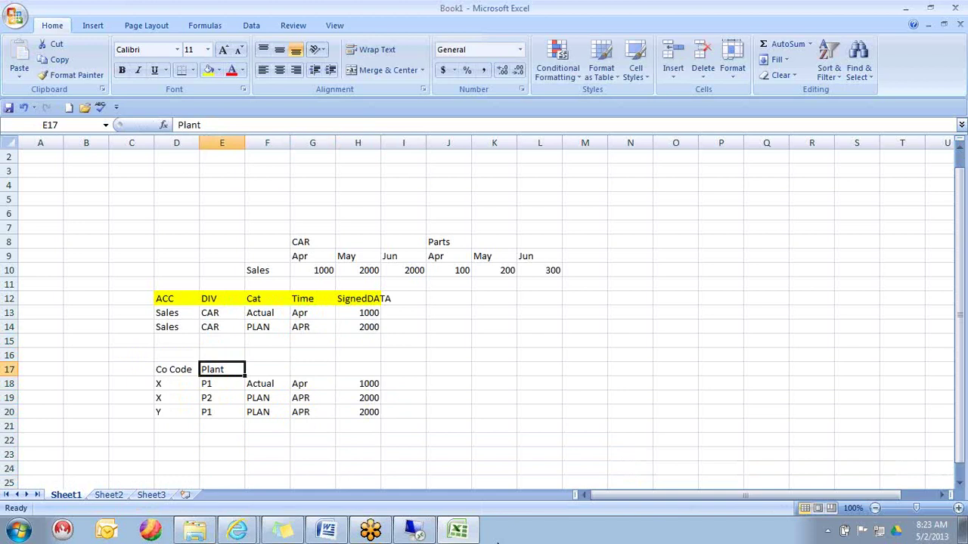
pyautogui.press('Left')
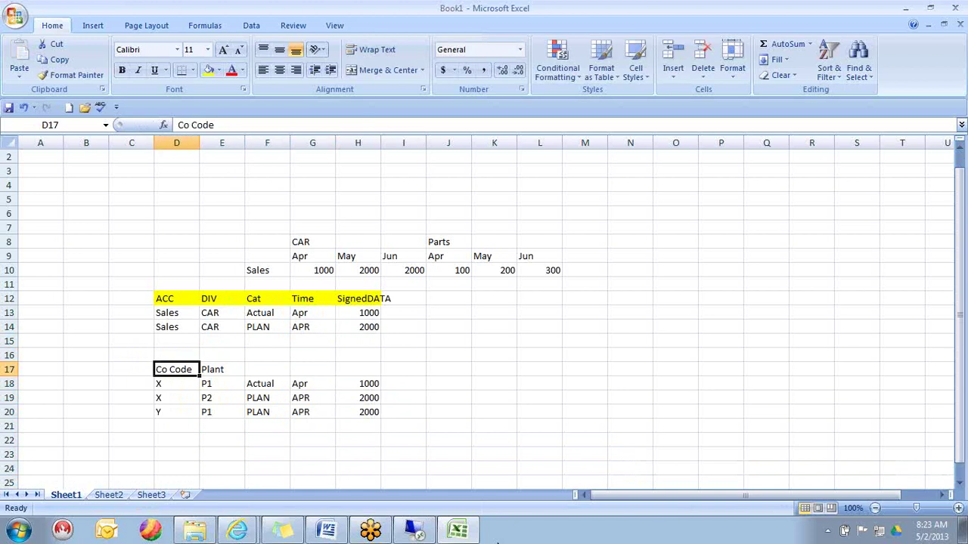
pyautogui.press('Down')
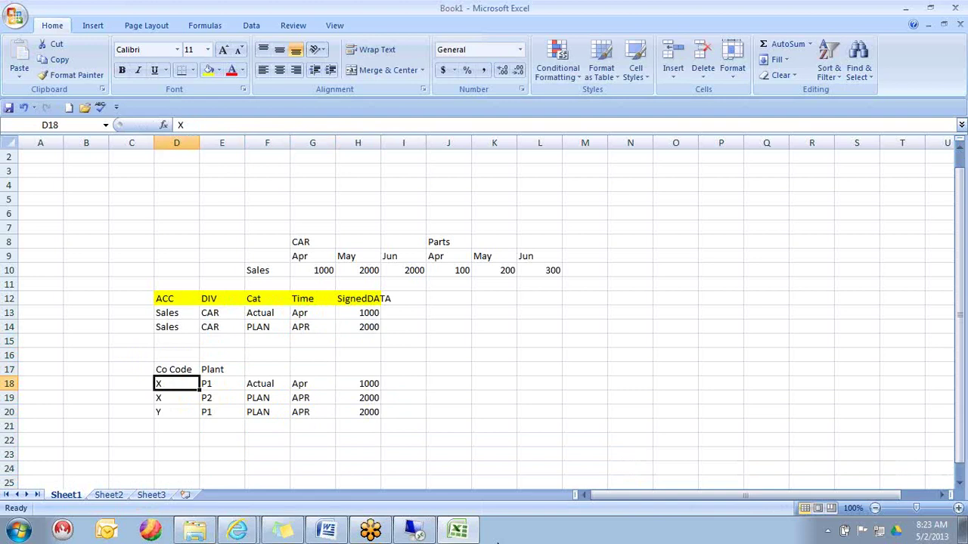
pyautogui.press('Right')
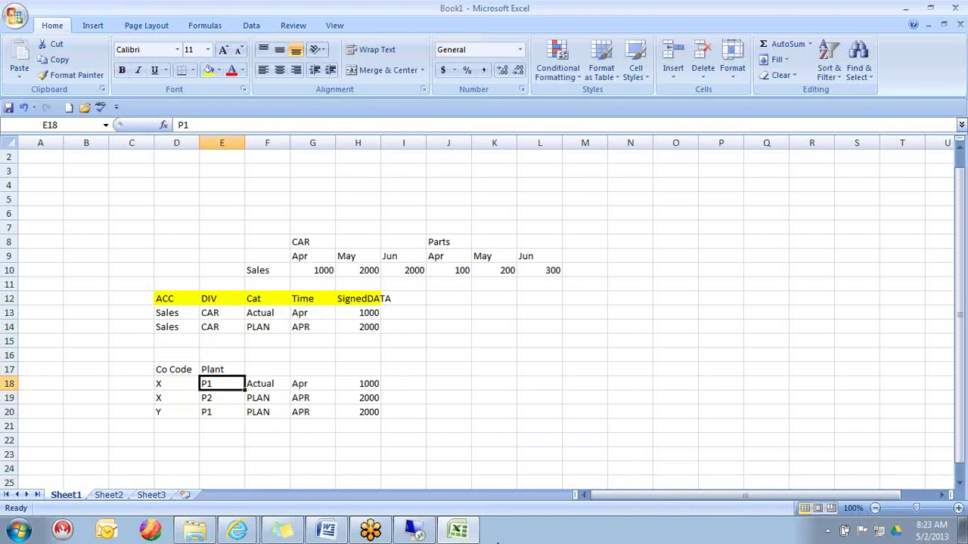
pyautogui.hotkey('shift', 'Down')
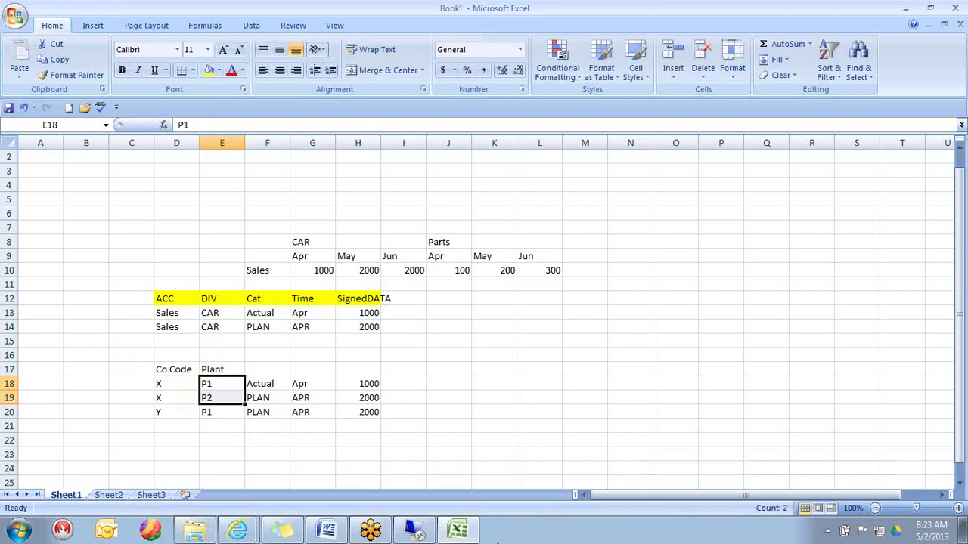
pyautogui.press('Up')
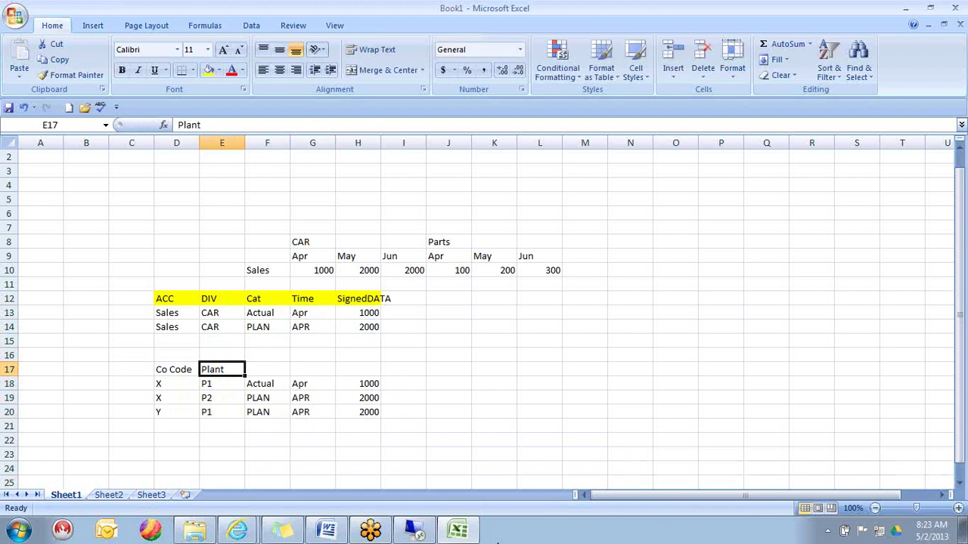
pyautogui.press('Left')
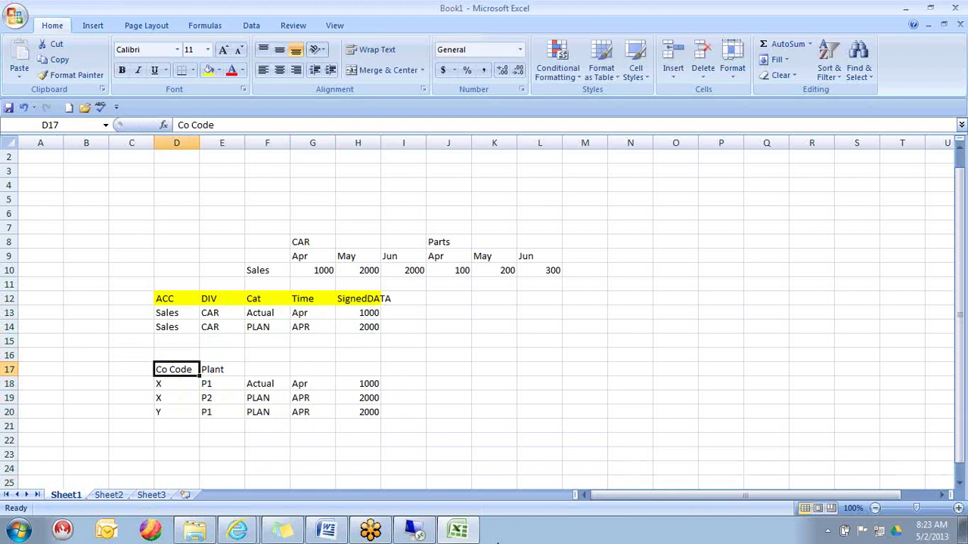
pyautogui.press('Down')
pyautogui.press('Down')
pyautogui.press('Up')
pyautogui.press('Right')
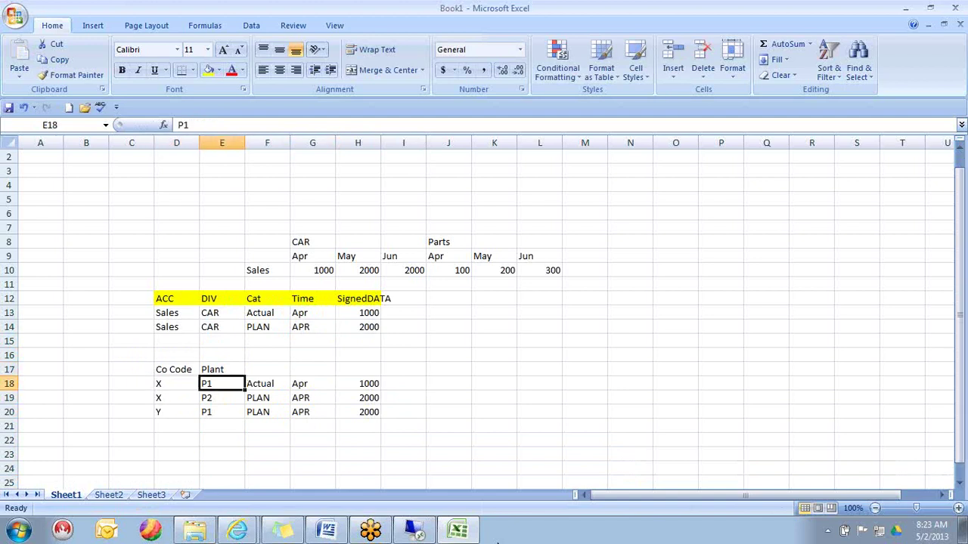
pyautogui.press('Left')
pyautogui.press('Up')
pyautogui.press('Right')
pyautogui.press('Down')
pyautogui.press('Left')
pyautogui.press('Right')
pyautogui.press('Left')
pyautogui.press('Left')
pyautogui.press('Right')
pyautogui.press('Right')
pyautogui.press('Right')
pyautogui.press('Right')
pyautogui.press('Right')
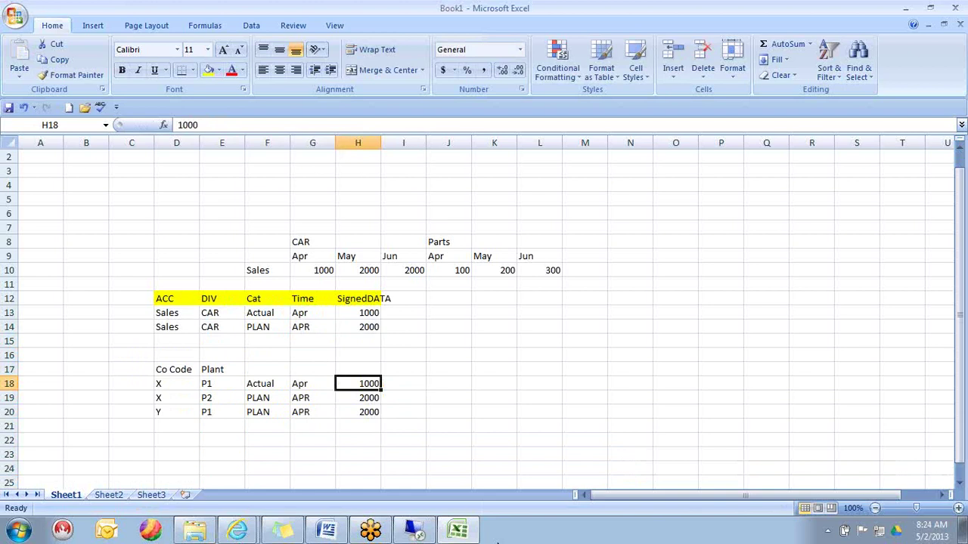
pyautogui.press('Left')
pyautogui.press('Left')
pyautogui.press('Left')
pyautogui.press('Left')
pyautogui.press('Up')
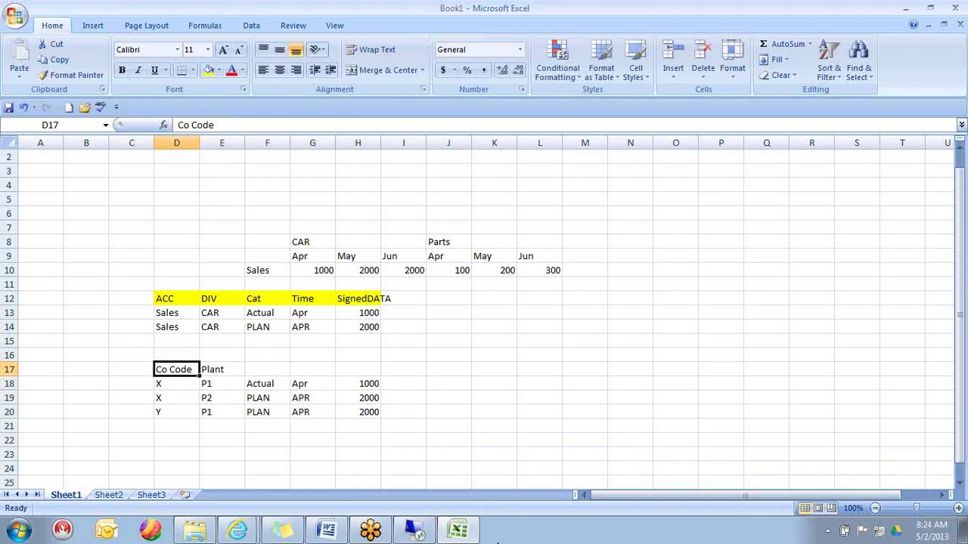
pyautogui.press('Right')
pyautogui.press('Left')
pyautogui.hotkey('shift', 'Right')
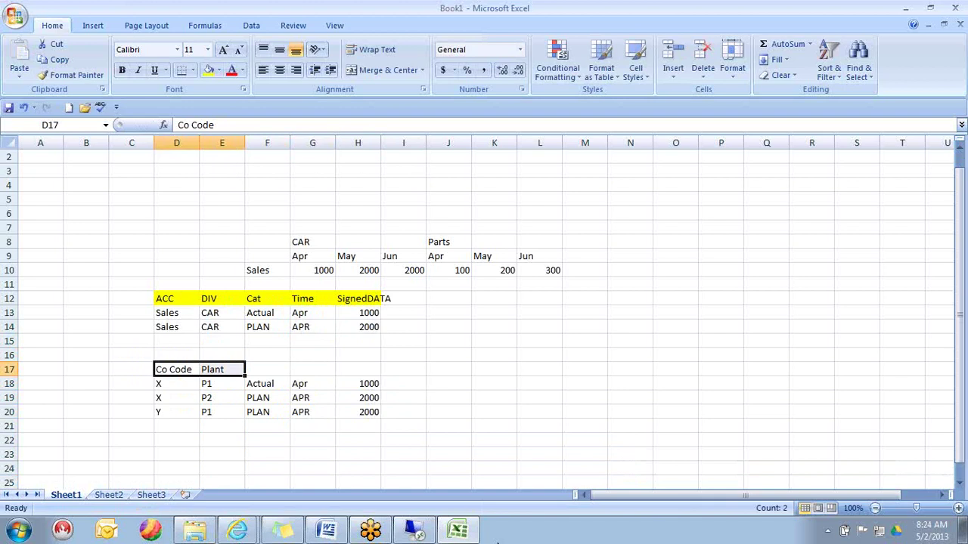
pyautogui.press('Right')
pyautogui.press('Left')
pyautogui.hotkey('shift', 'Right')
pyautogui.hotkey('shift', 'Right')
pyautogui.hotkey('shift', 'Right')
pyautogui.hotkey('shift', 'Right')
pyautogui.press('Left')
pyautogui.press('Right')
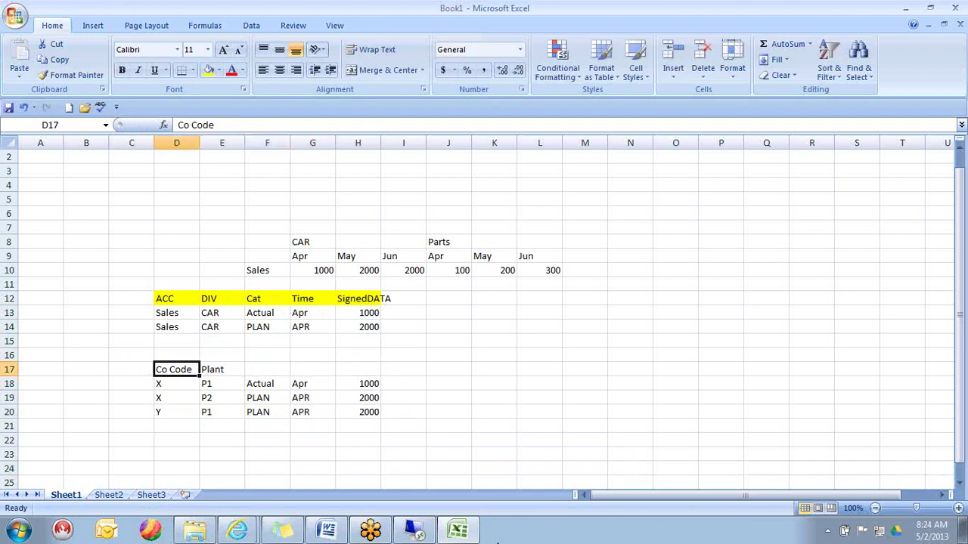
pyautogui.press('Right')
pyautogui.press('Down')
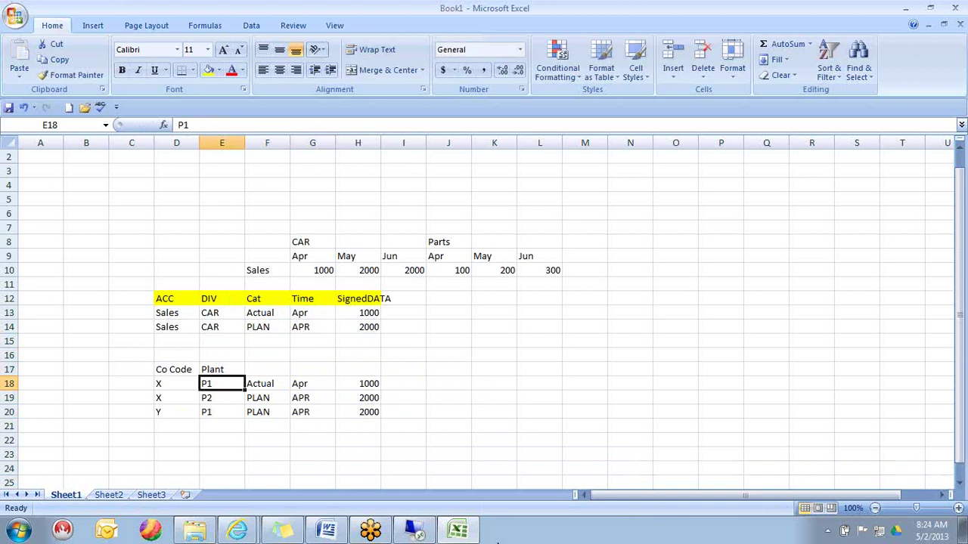
pyautogui.press('Left')
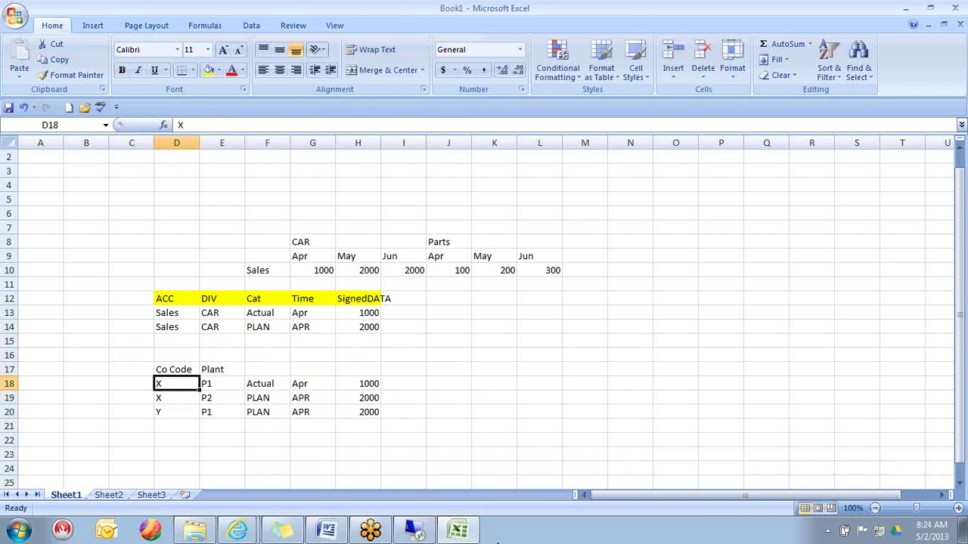
pyautogui.hotkey('shift', 'Down')
pyautogui.hotkey('shift', 'Down')
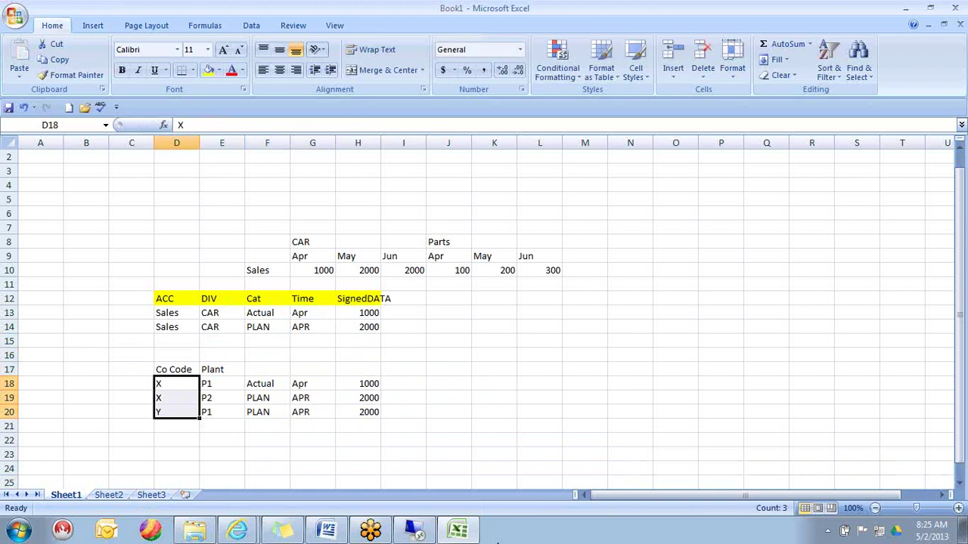
# - Fill the X and P1 pair in row 18 with yellow
pyautogui.press('Right')
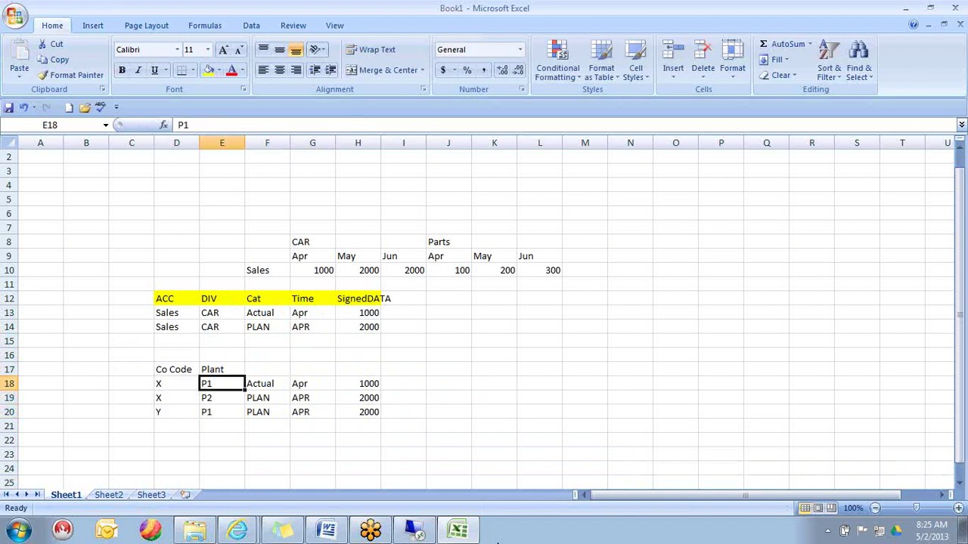
pyautogui.press('Left')
pyautogui.hotkey('shift', 'Right')
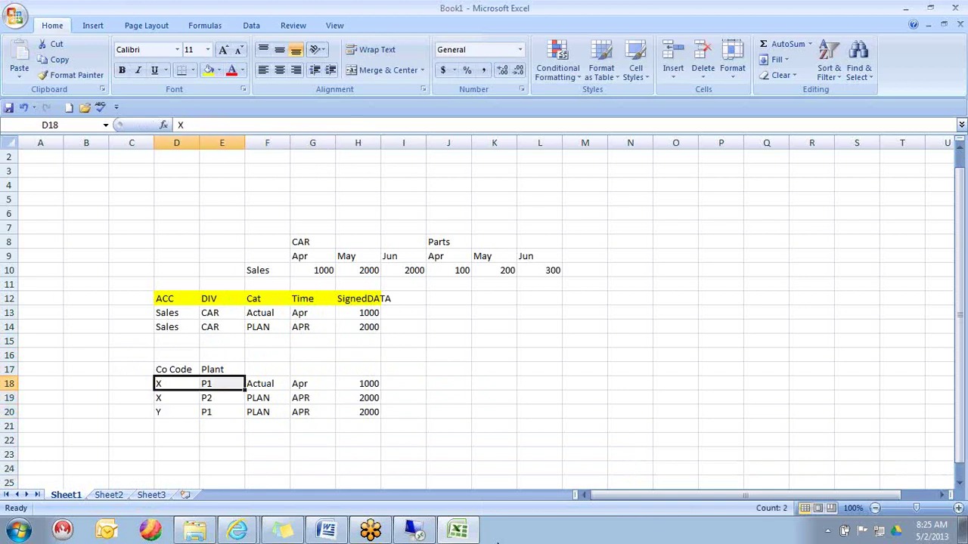
pyautogui.click(206, 72)
# - Fill the Y and P1 pair in row 20 with yellow
pyautogui.press('Down')
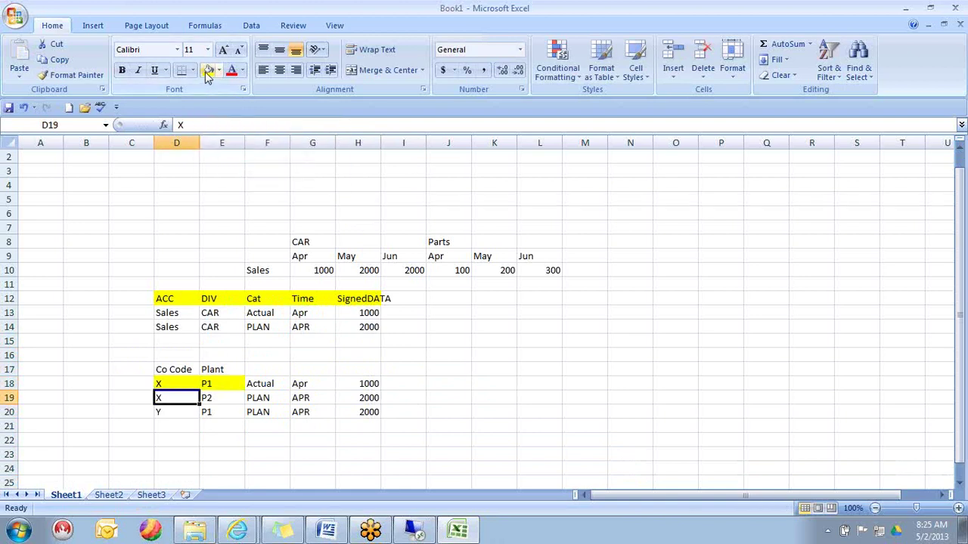
pyautogui.press('Down')
pyautogui.hotkey('shift', 'Right')
pyautogui.click(208, 76)
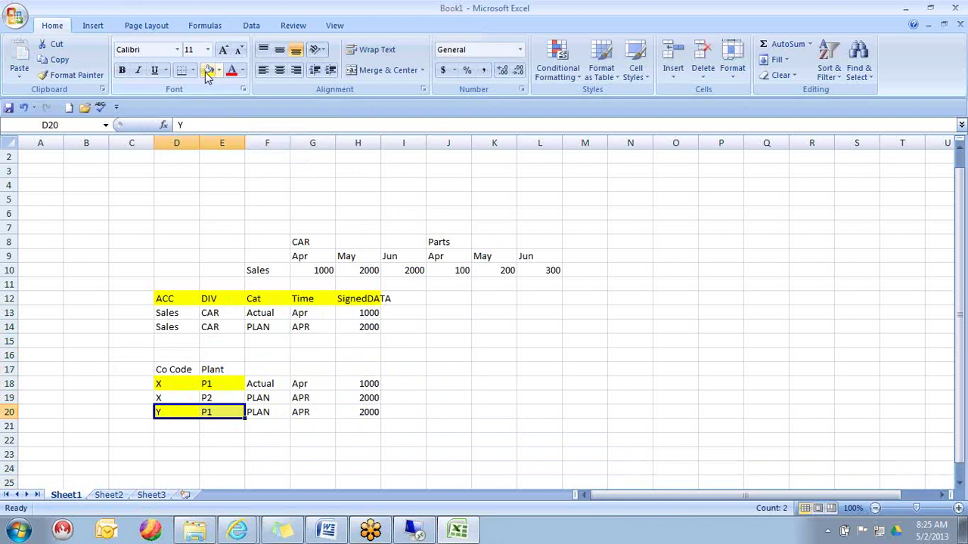
pyautogui.press('Left')
pyautogui.press('Right')
pyautogui.press('Down')
pyautogui.press('Down')
pyautogui.press('Down')
pyautogui.press('Down')
pyautogui.press('Down')
pyautogui.press('Up')
pyautogui.press('Up')
pyautogui.press('Up')
pyautogui.press('Up')
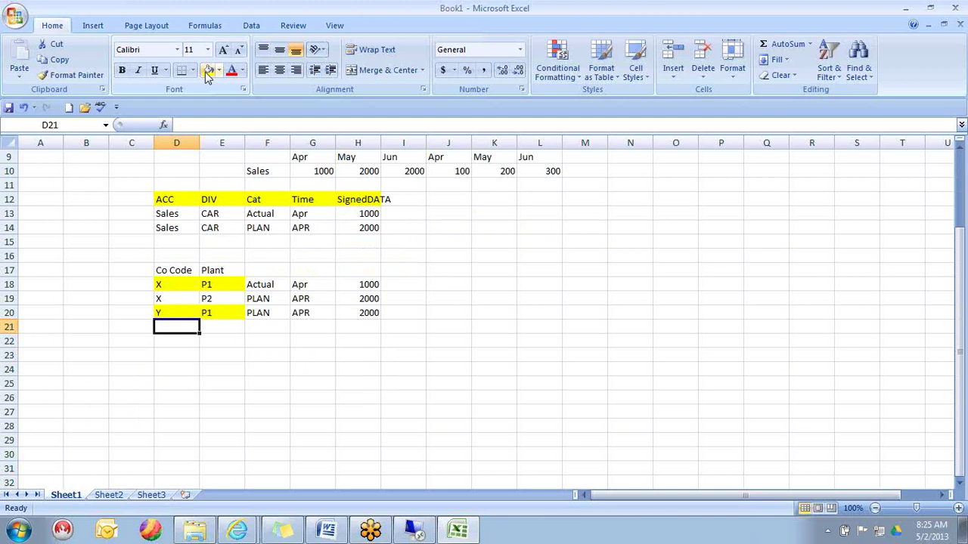
pyautogui.press('Up')
pyautogui.press('Up')
pyautogui.press('Up')
pyautogui.press('Up')
pyautogui.press('Up')
pyautogui.press('Up')
pyautogui.press('Up')
pyautogui.press('Up')
pyautogui.press('Up')
pyautogui.press('Up')
pyautogui.press('Up')
pyautogui.press('Up')
pyautogui.press('Up')
pyautogui.press('Up')
pyautogui.press('Up')
pyautogui.press('Up')
pyautogui.press('Up')
pyautogui.press('Up')
pyautogui.press('Up')
pyautogui.press('Up')
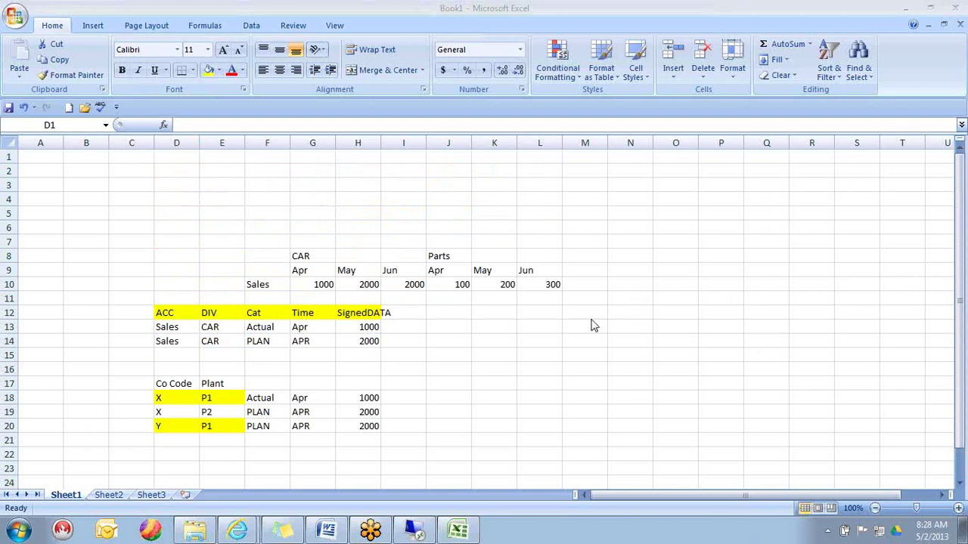
pyautogui.click(484, 313)
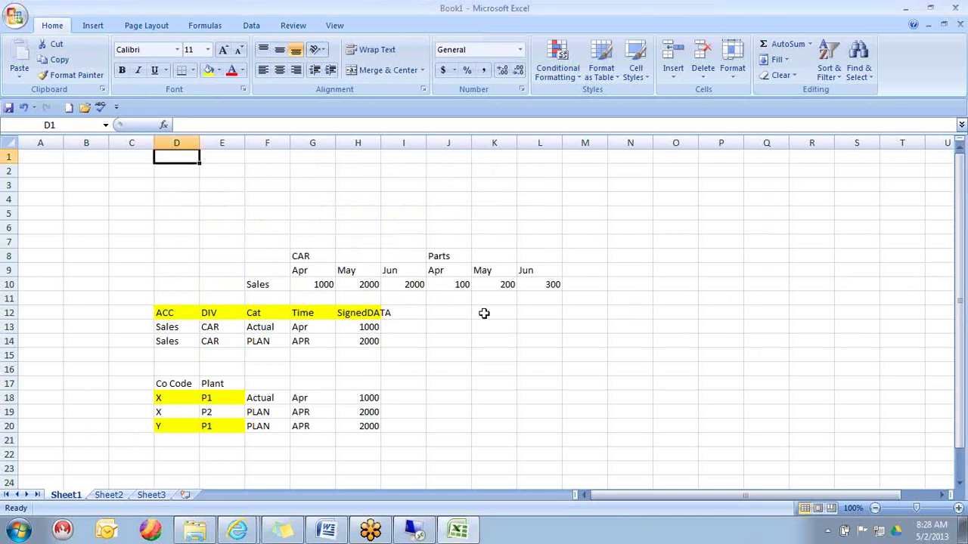
pyautogui.click(483, 313)
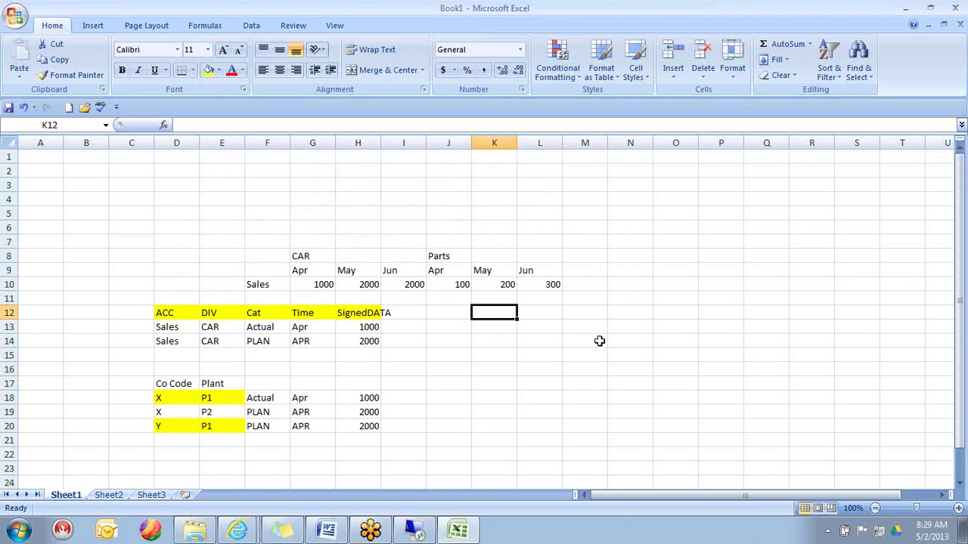
pyautogui.click(955, 196)
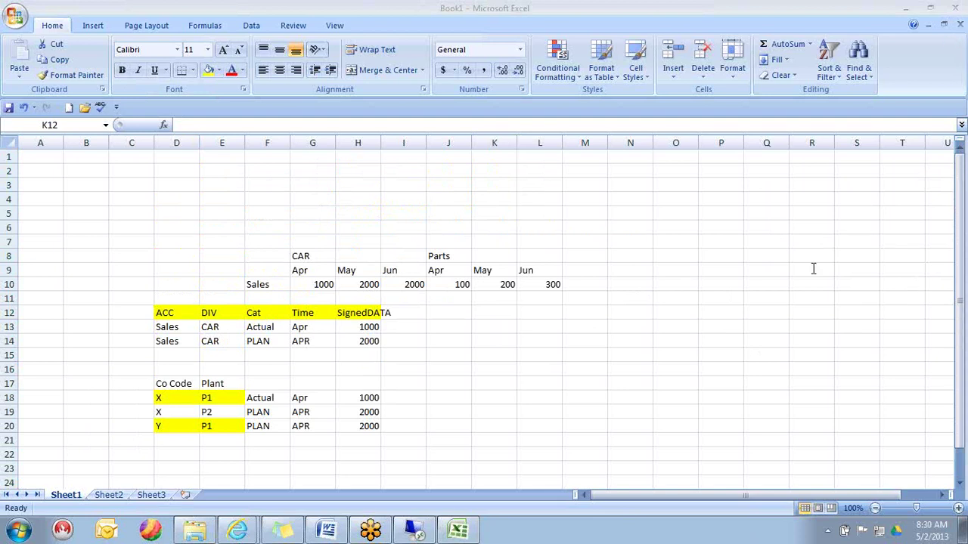
# - Return to the remote BPC session and close the ACCOUNT members list
pyautogui.click(412, 533)
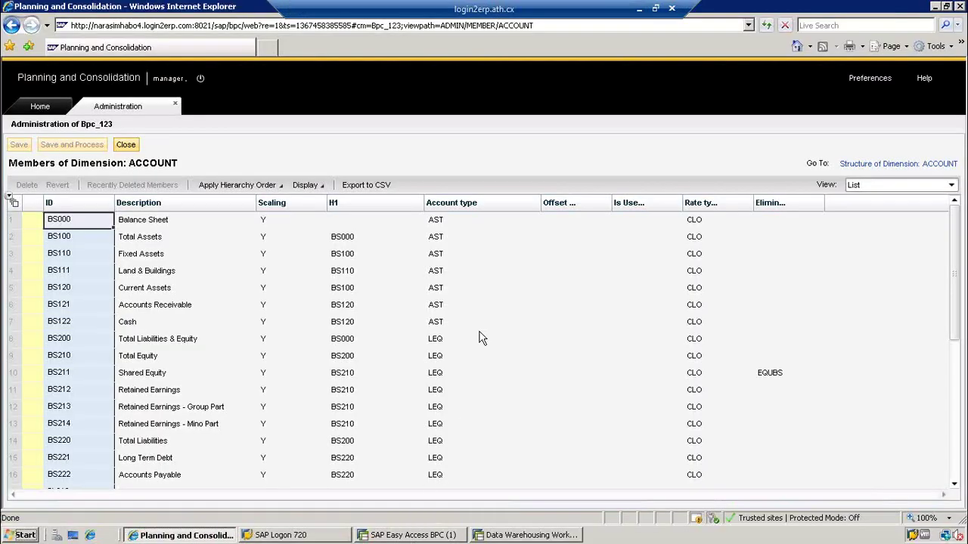
pyautogui.click(126, 145)
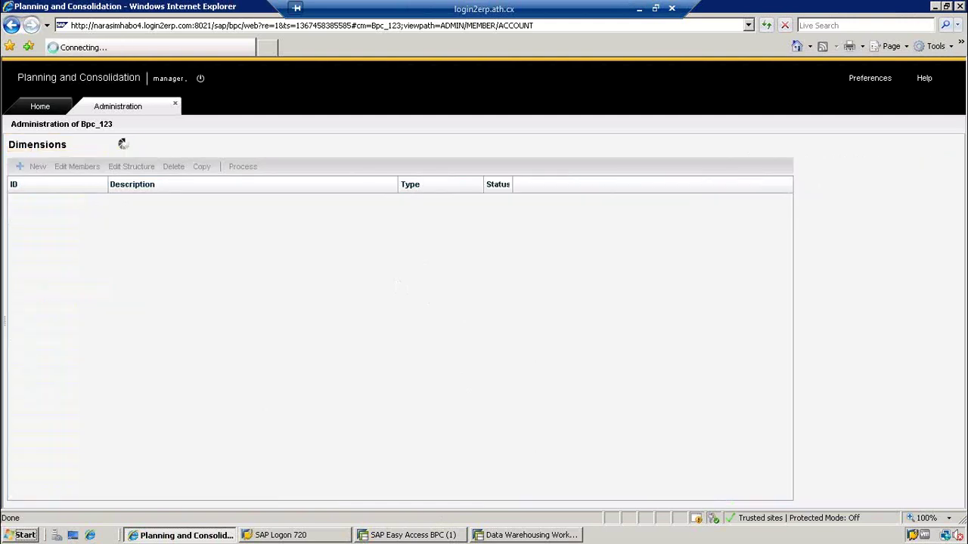